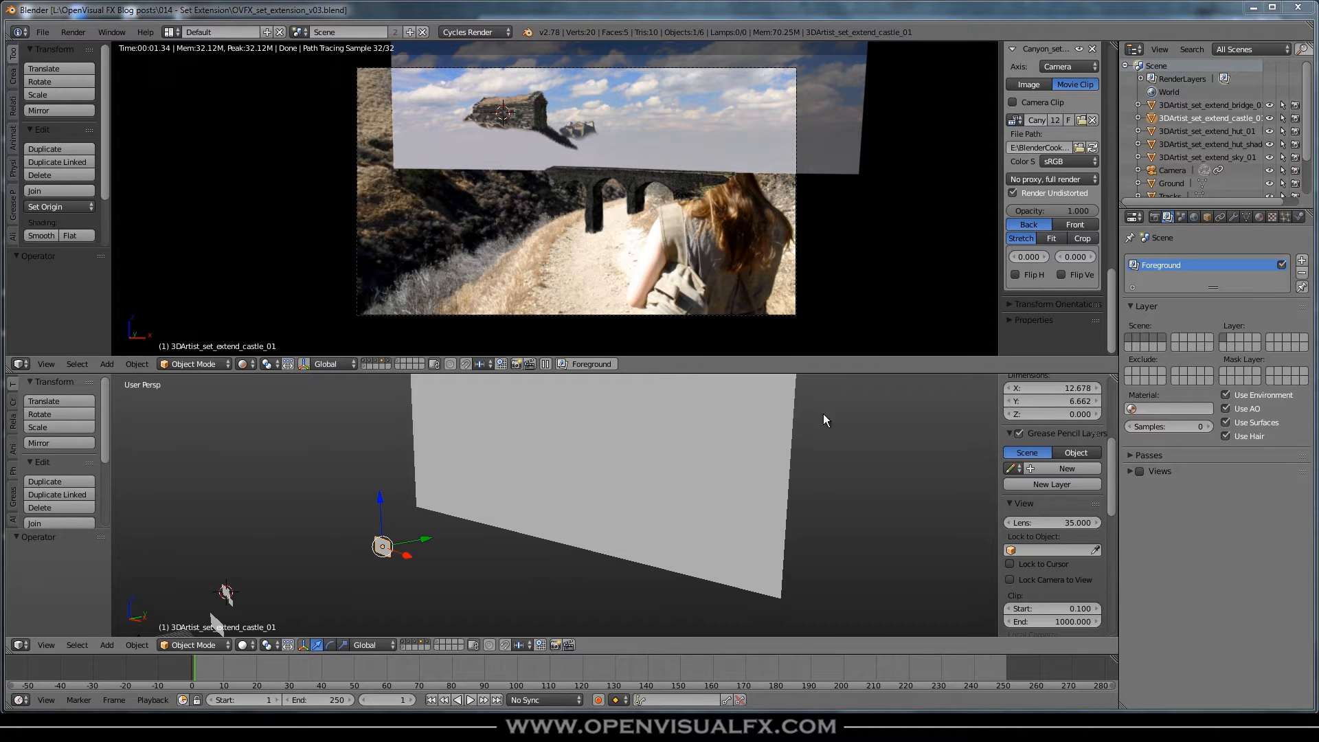
# Step: Review the set extension planes by viewing the scene layers individually, including the hut, bridge and sky
pyautogui.scroll(-2, 601, 493)
pyautogui.keyDown('shift'); pyautogui.moveTo(600, 493); pyautogui.dragTo(632, 535, button='middle'); pyautogui.keyUp('shift')
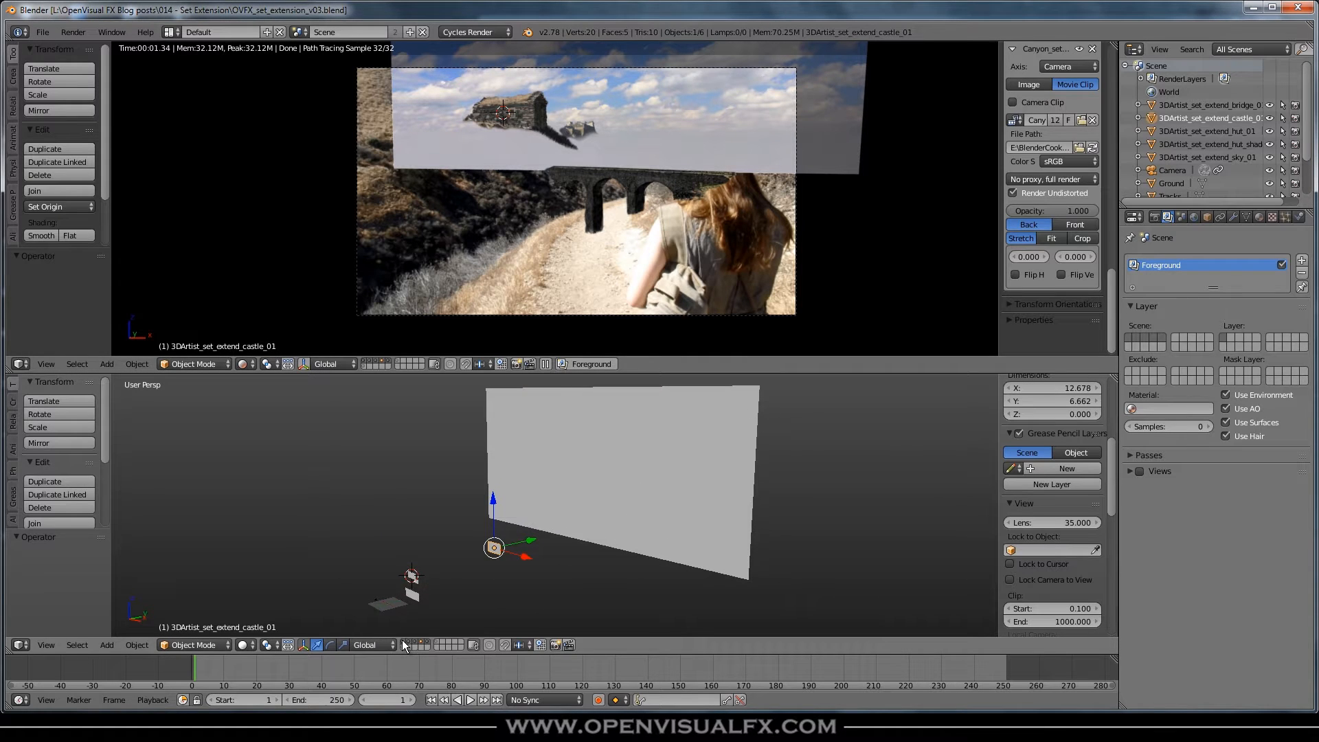
pyautogui.click(367, 362)
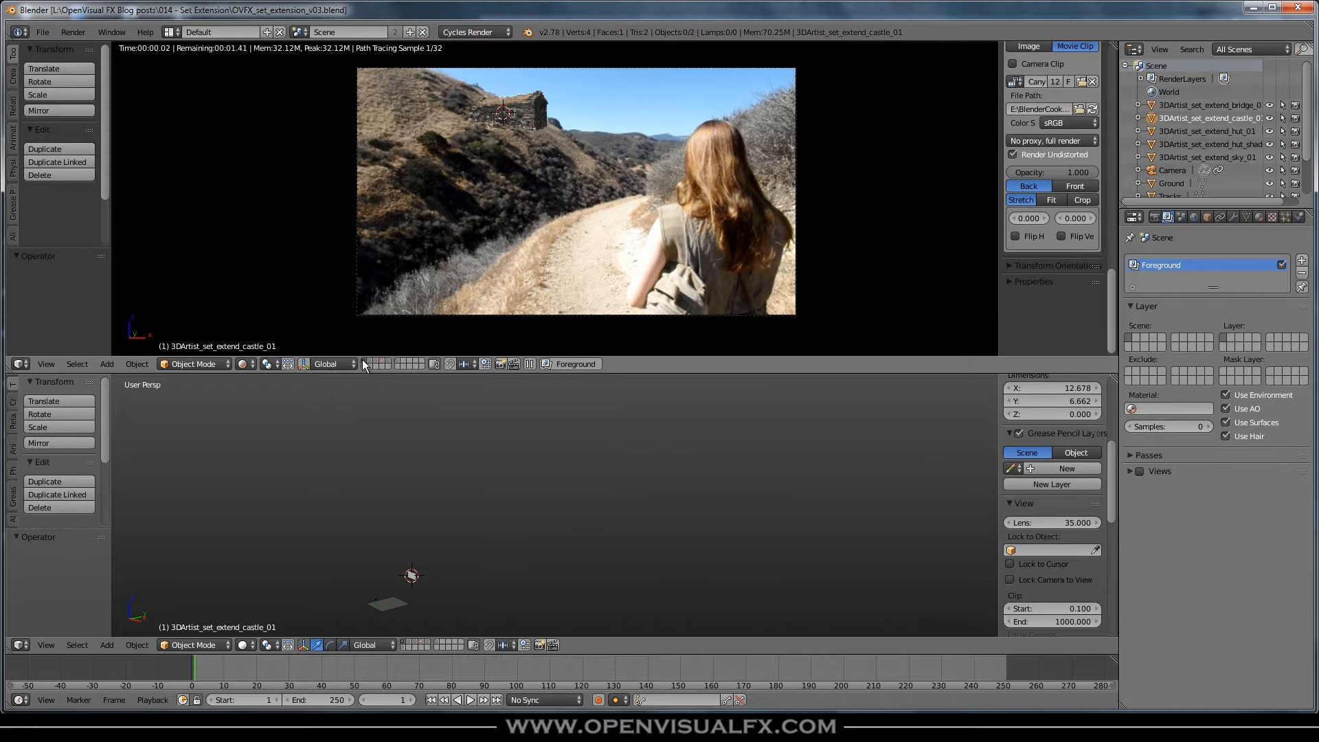
pyautogui.click(379, 362)
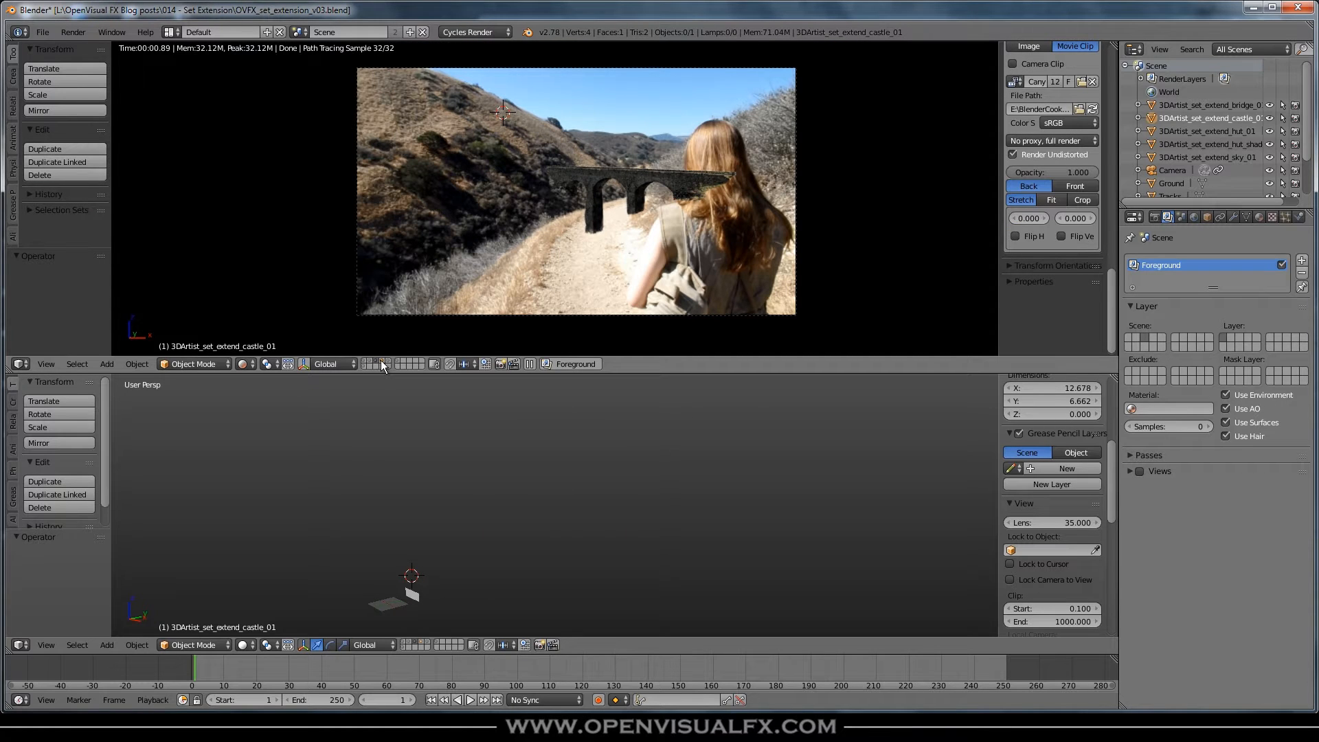
pyautogui.click(380, 361)
pyautogui.click(390, 363)
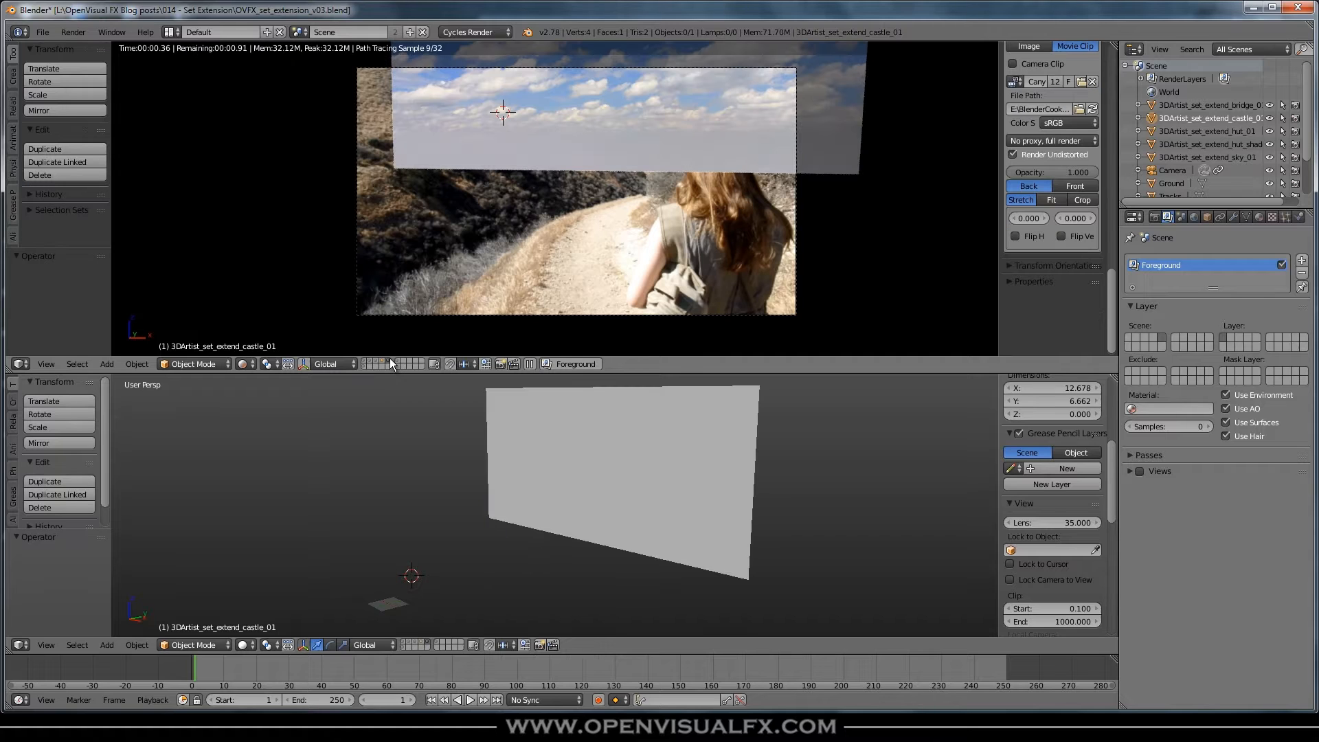
pyautogui.click(364, 362)
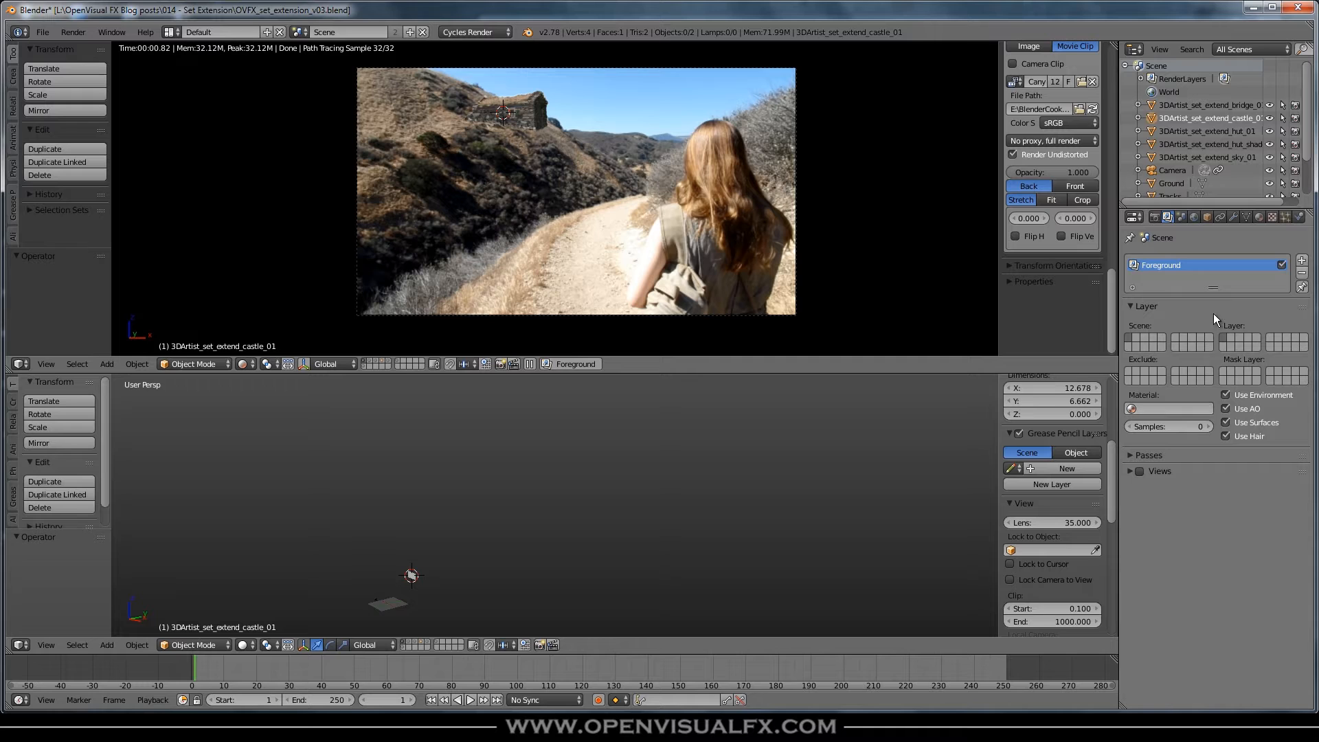
# Step: Enlarge the render layer list and rename the Foreground render layer as hut
pyautogui.moveTo(1213, 287); pyautogui.dragTo(1227, 362)
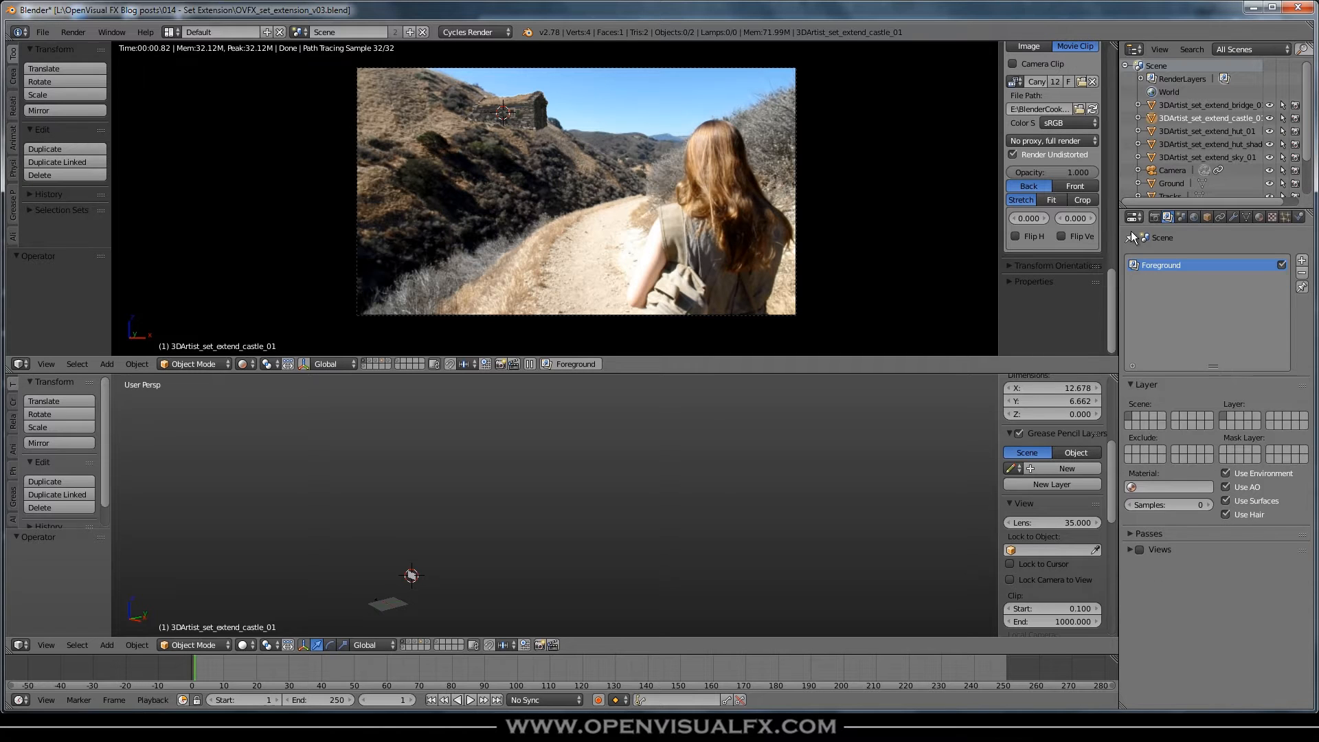
pyautogui.doubleClick(1156, 264)
pyautogui.write('hut')
pyautogui.press('Return')
# Step: Add four more render layers to the scene
pyautogui.click(1302, 261)
pyautogui.click(1301, 261)
pyautogui.click(1302, 261)
pyautogui.click(1301, 261)
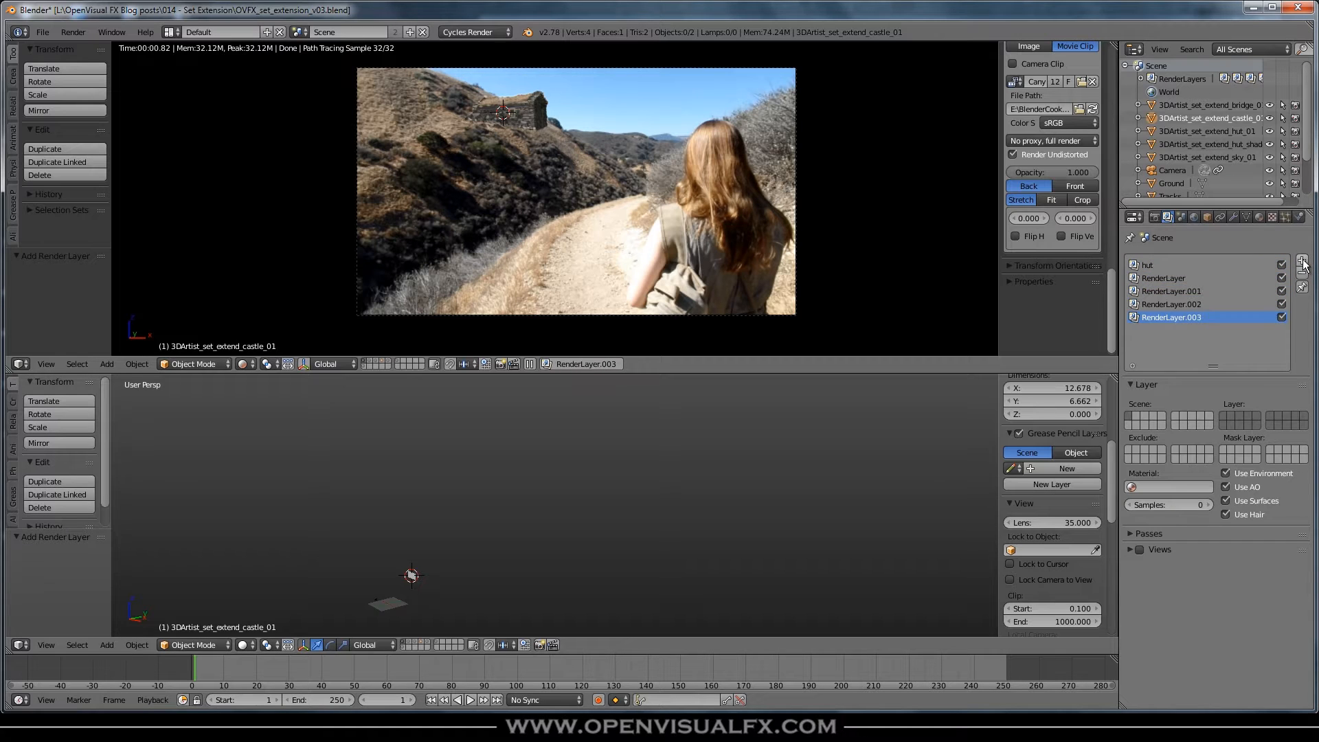
# Step: Rename the first of the newly added render layers as hut shadow
pyautogui.doubleClick(1170, 279)
pyautogui.write('hut')
pyautogui.press('Return')
pyautogui.click(1169, 279)
pyautogui.write('hut shadow')
pyautogui.press('Return')
# Step: Rename the remaining three new render layers as bridge, castle and sky, in that order
pyautogui.click(1176, 292)
pyautogui.doubleClick(1172, 291)
pyautogui.write('bridge')
pyautogui.press('Return')
pyautogui.click(1172, 303)
pyautogui.doubleClick(1171, 302)
pyautogui.write('castle')
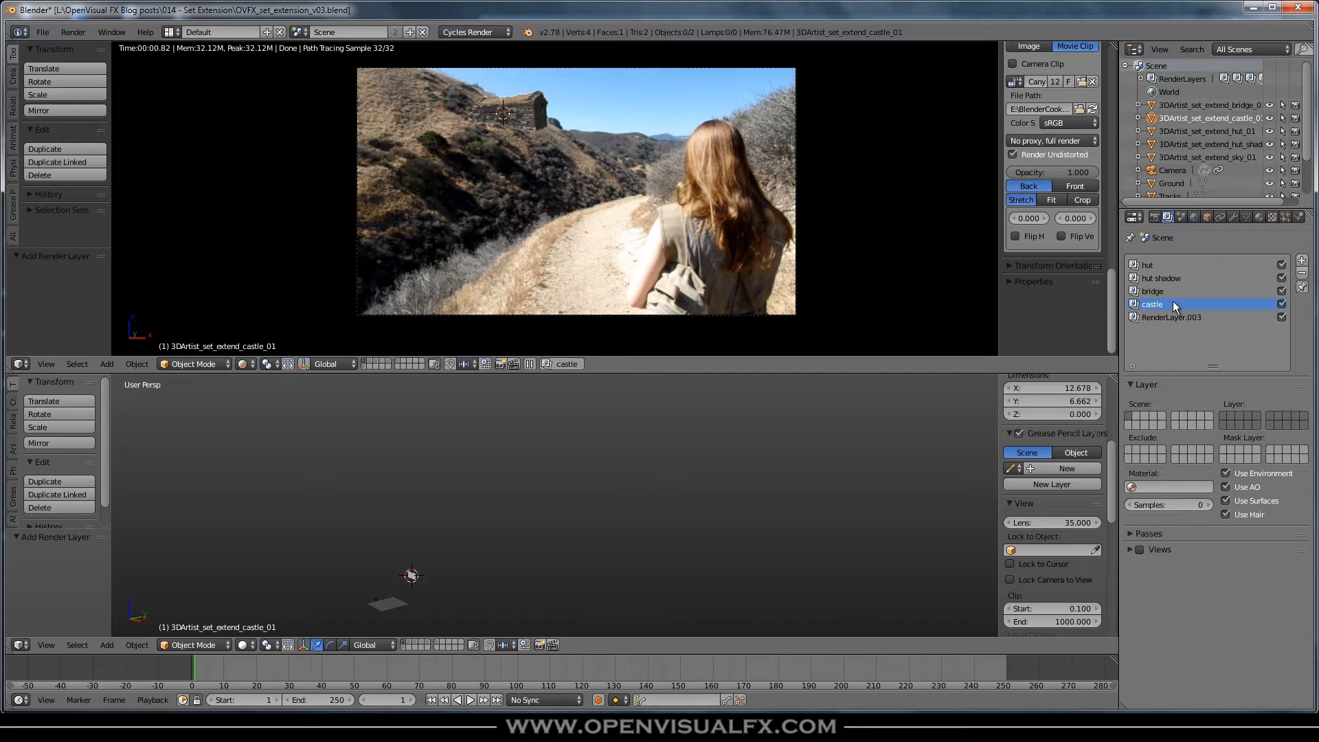
pyautogui.doubleClick(1182, 313)
pyautogui.write('sky')
pyautogui.press('Return')
# Step: Select the hut render layer and check which element each scene layer holds, returning to the hut's layer
pyautogui.click(1160, 265)
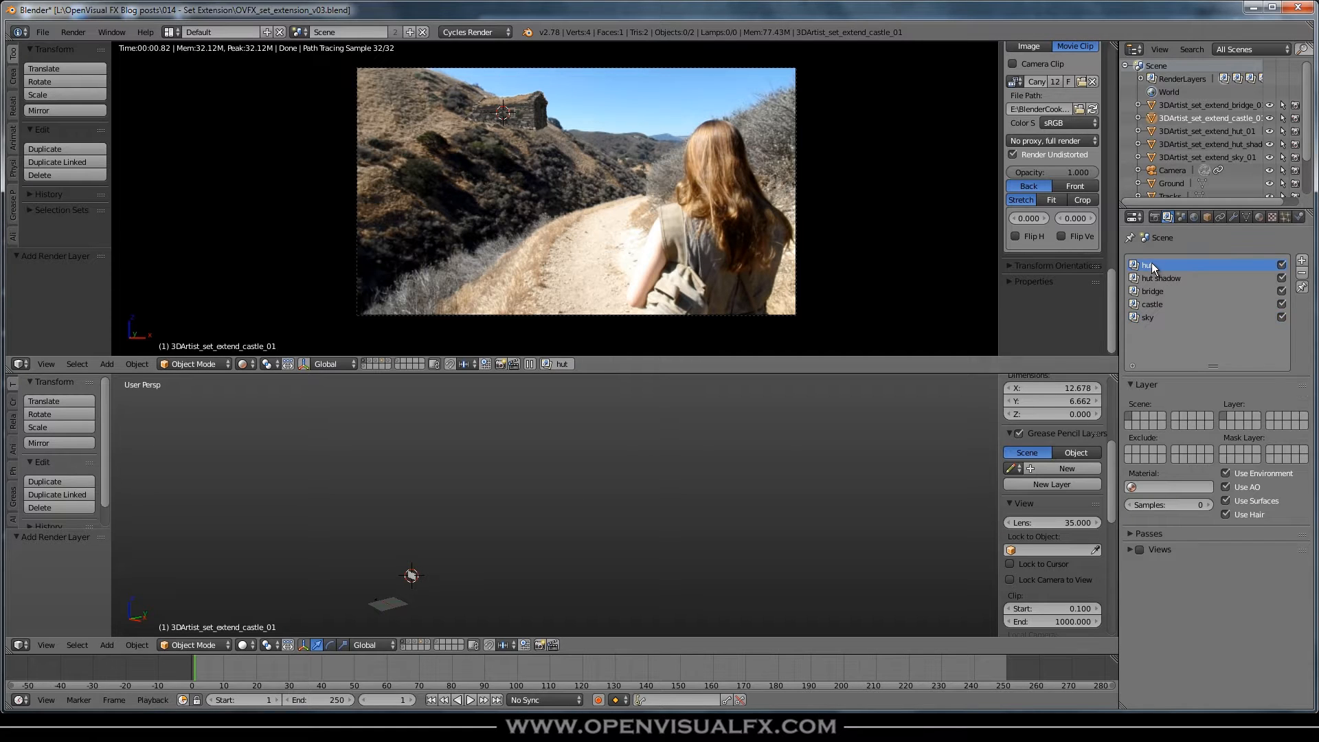
pyautogui.click(369, 361)
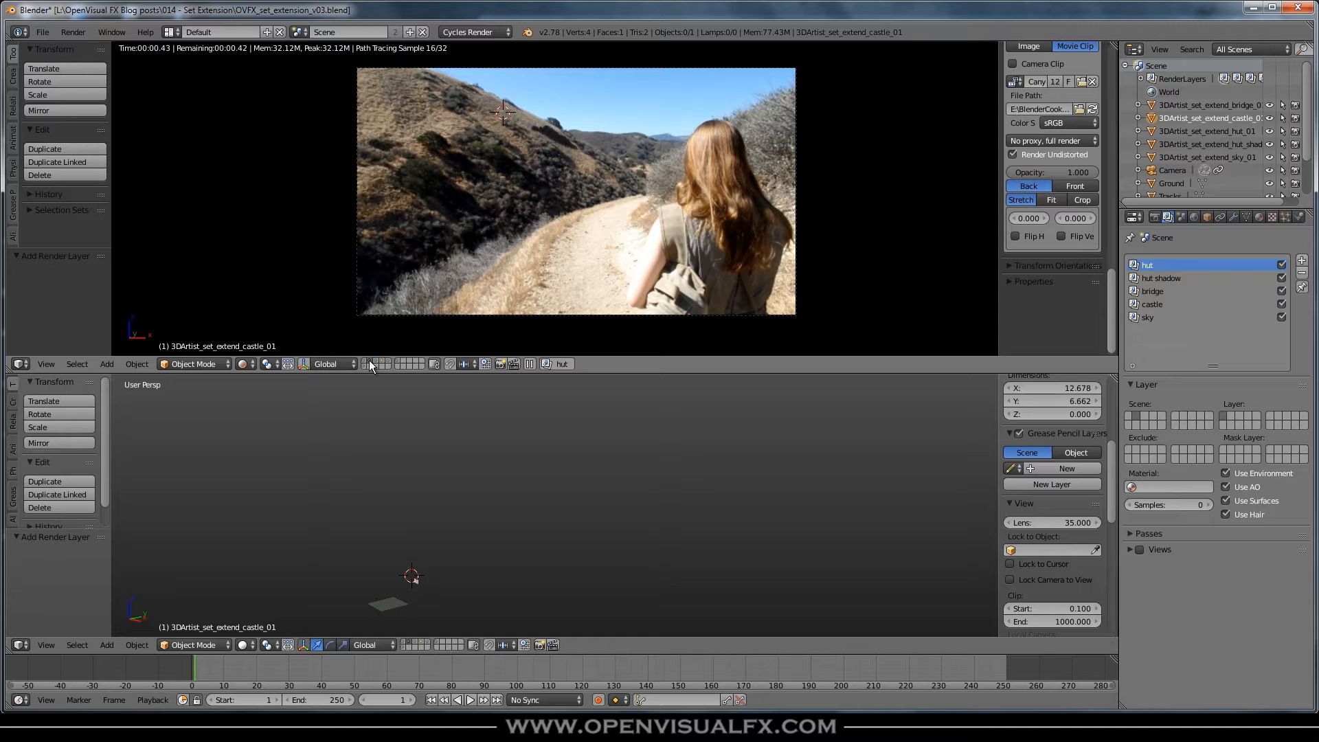
pyautogui.click(376, 361)
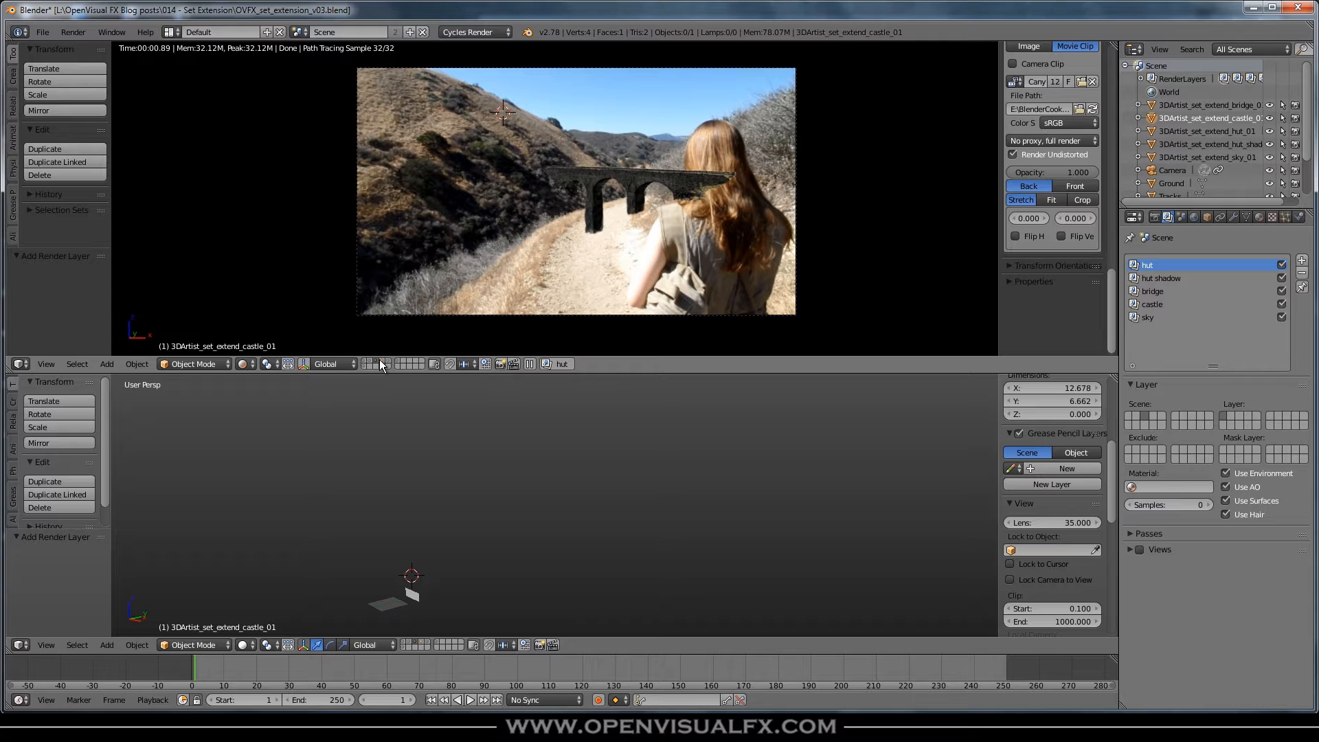
pyautogui.click(381, 360)
pyautogui.click(366, 362)
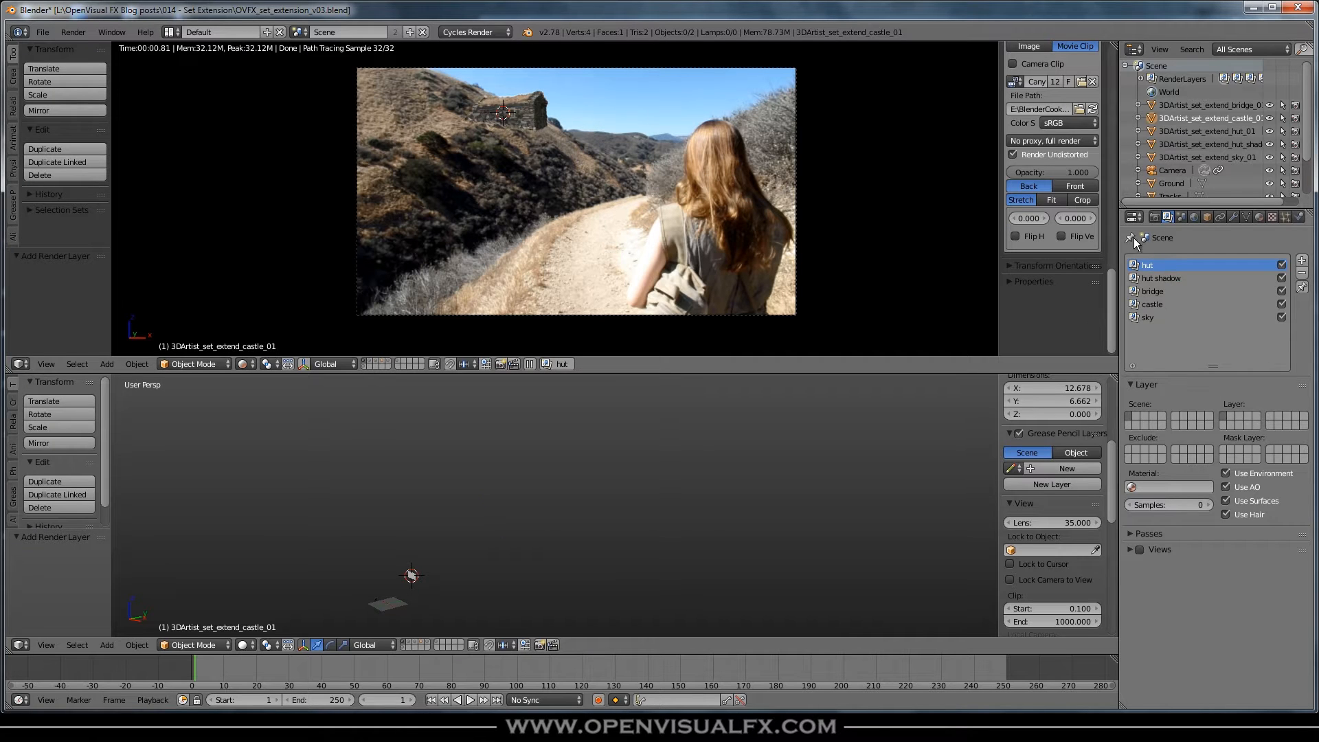
# Step: Assign the hut shadow, bridge and sky render layers to layers 2, 3 and 5 respectively
pyautogui.click(1161, 278)
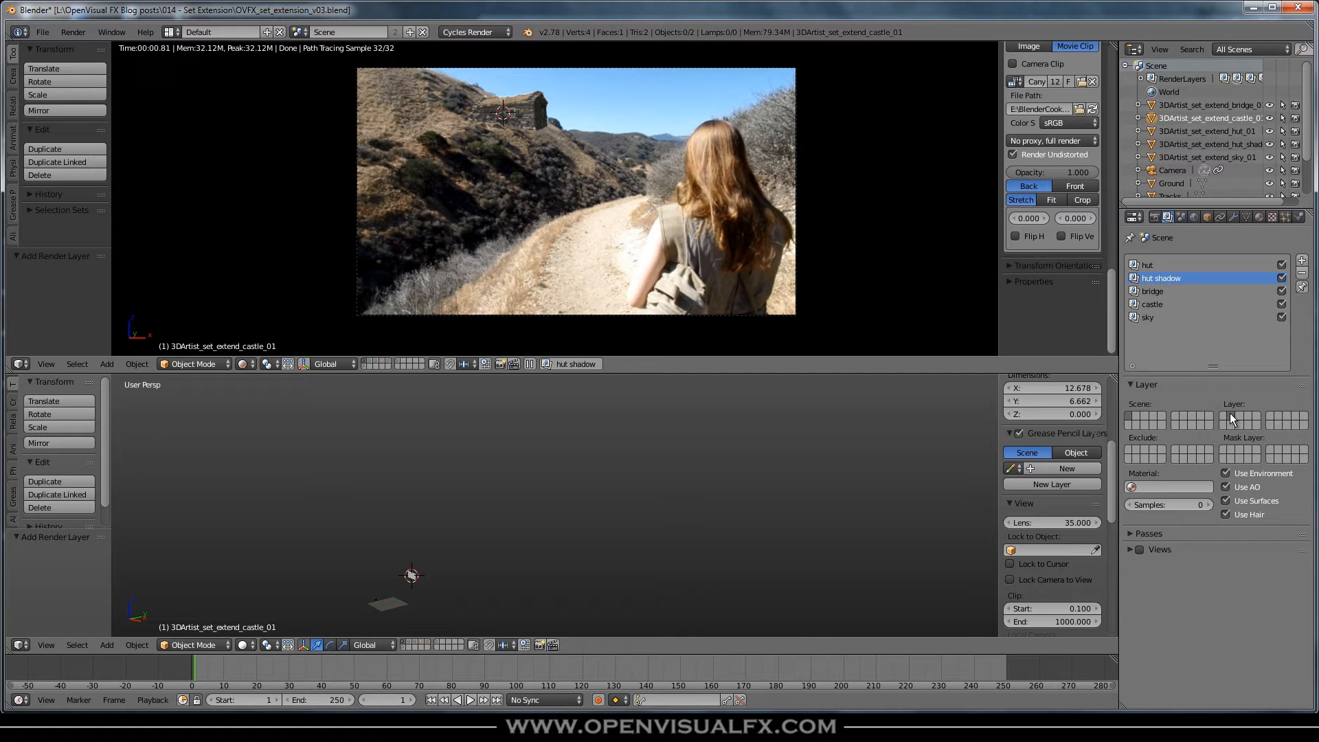
pyautogui.click(1151, 289)
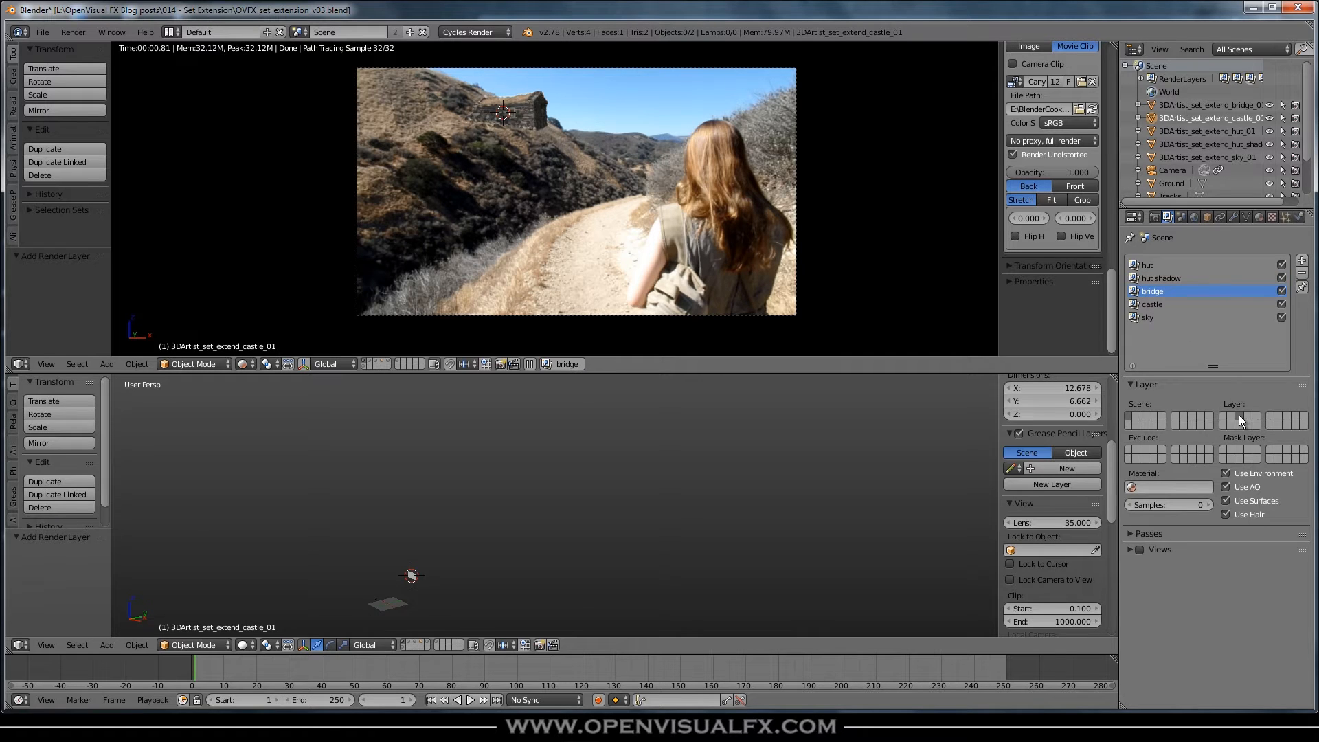
pyautogui.click(1148, 316)
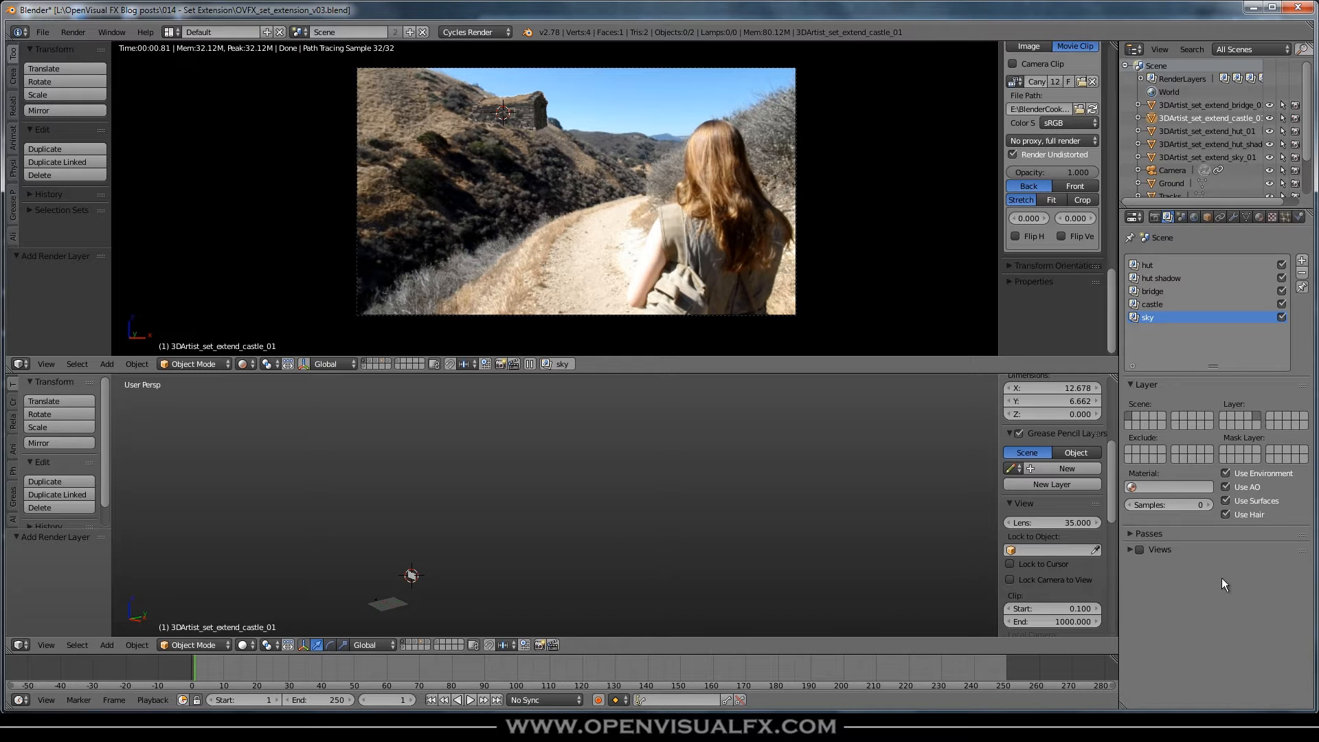
# Step: Turn on scene layers 2 through 5 in addition to the first so all elements are included
pyautogui.keyDown('shift'); pyautogui.click(1135, 416); pyautogui.keyUp('shift')
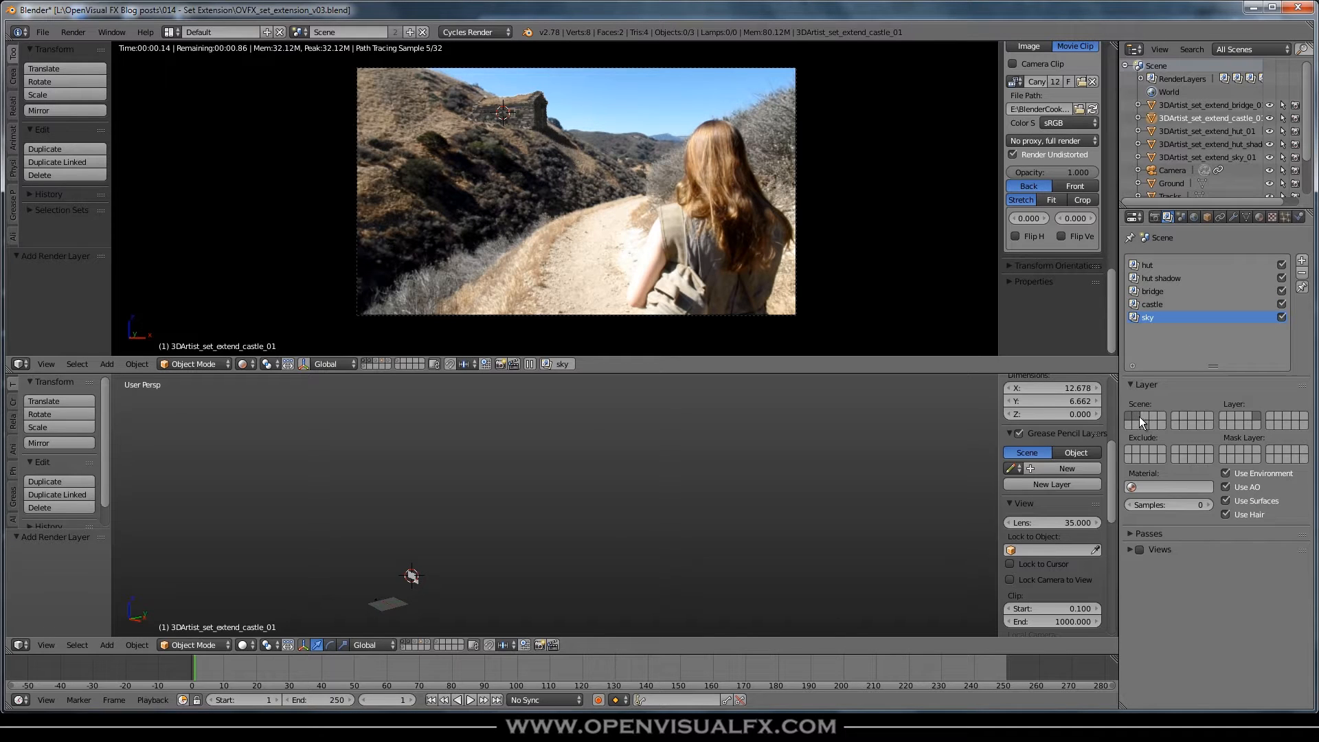
pyautogui.keyDown('shift'); pyautogui.click(1144, 416); pyautogui.keyUp('shift')
pyautogui.keyDown('shift'); pyautogui.click(1153, 415); pyautogui.keyUp('shift')
pyautogui.keyDown('shift'); pyautogui.click(1162, 415); pyautogui.keyUp('shift')
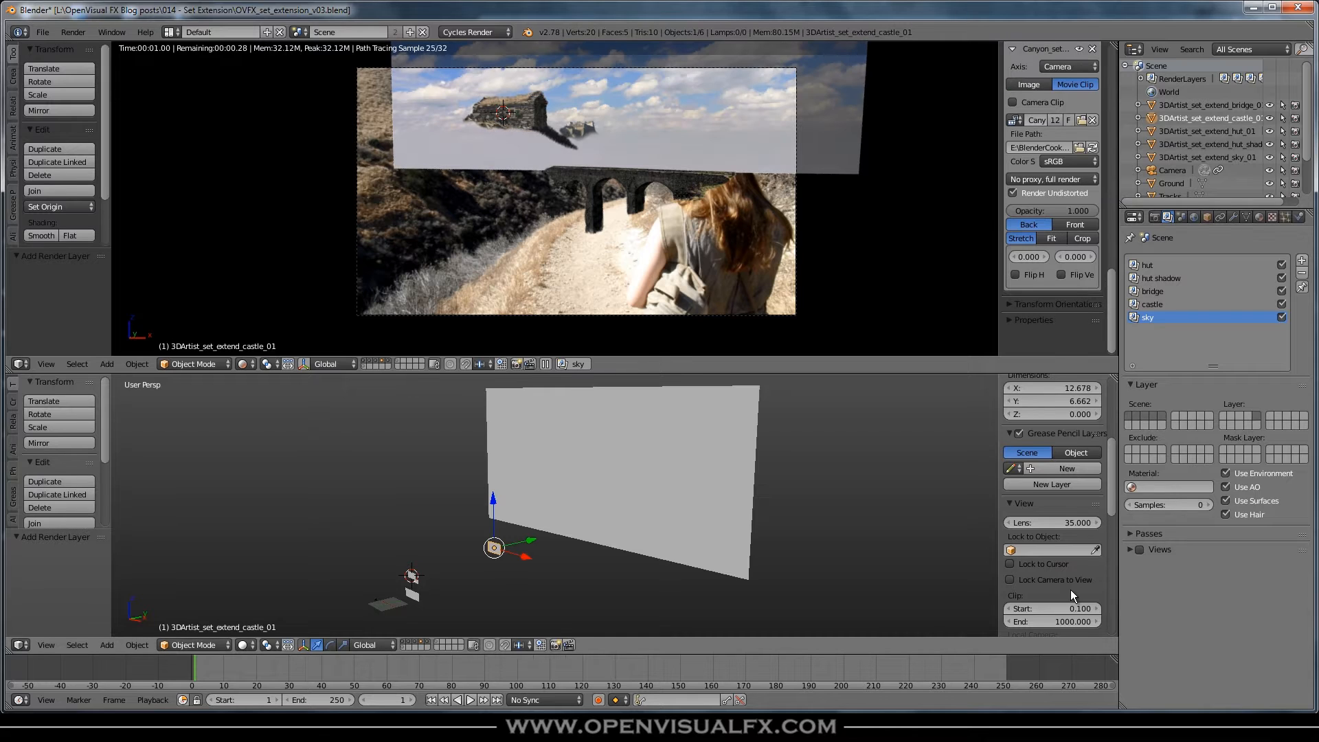
# Step: Change the render output file format to JPEG
pyautogui.click(1155, 217)
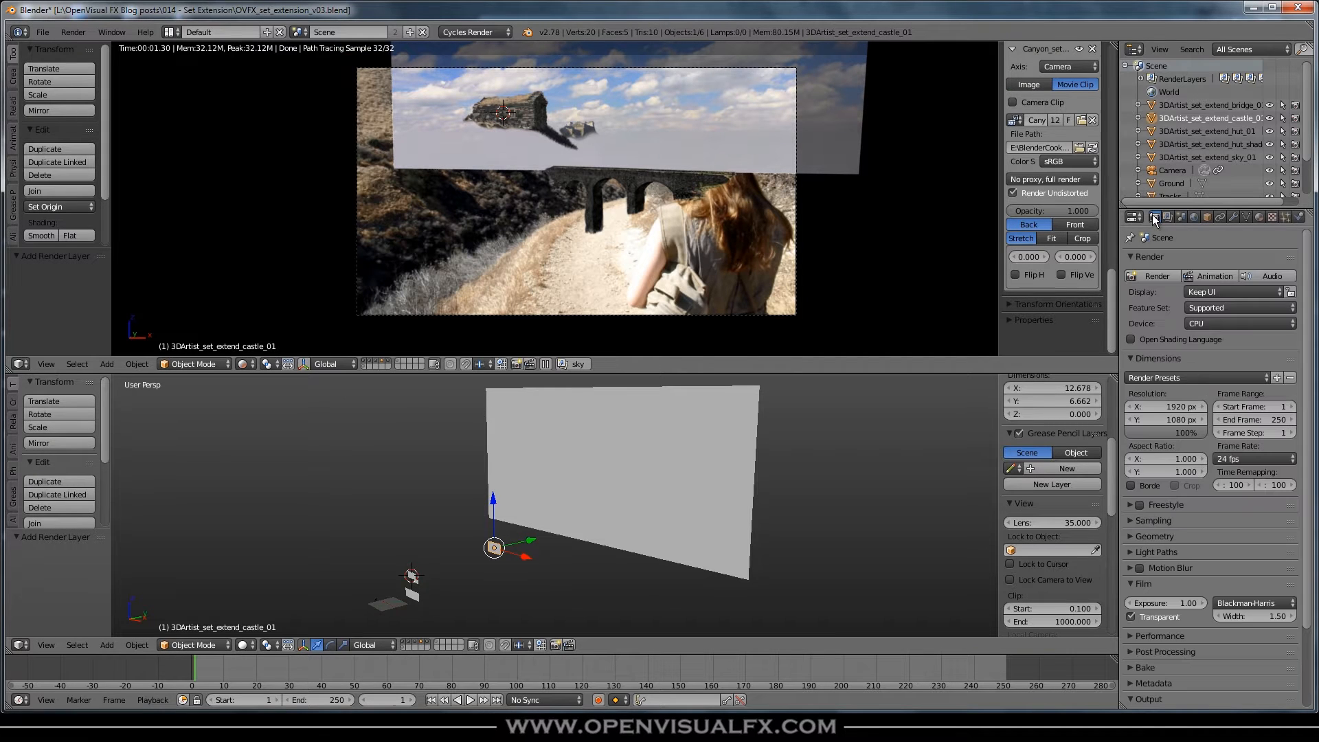
pyautogui.click(1148, 356)
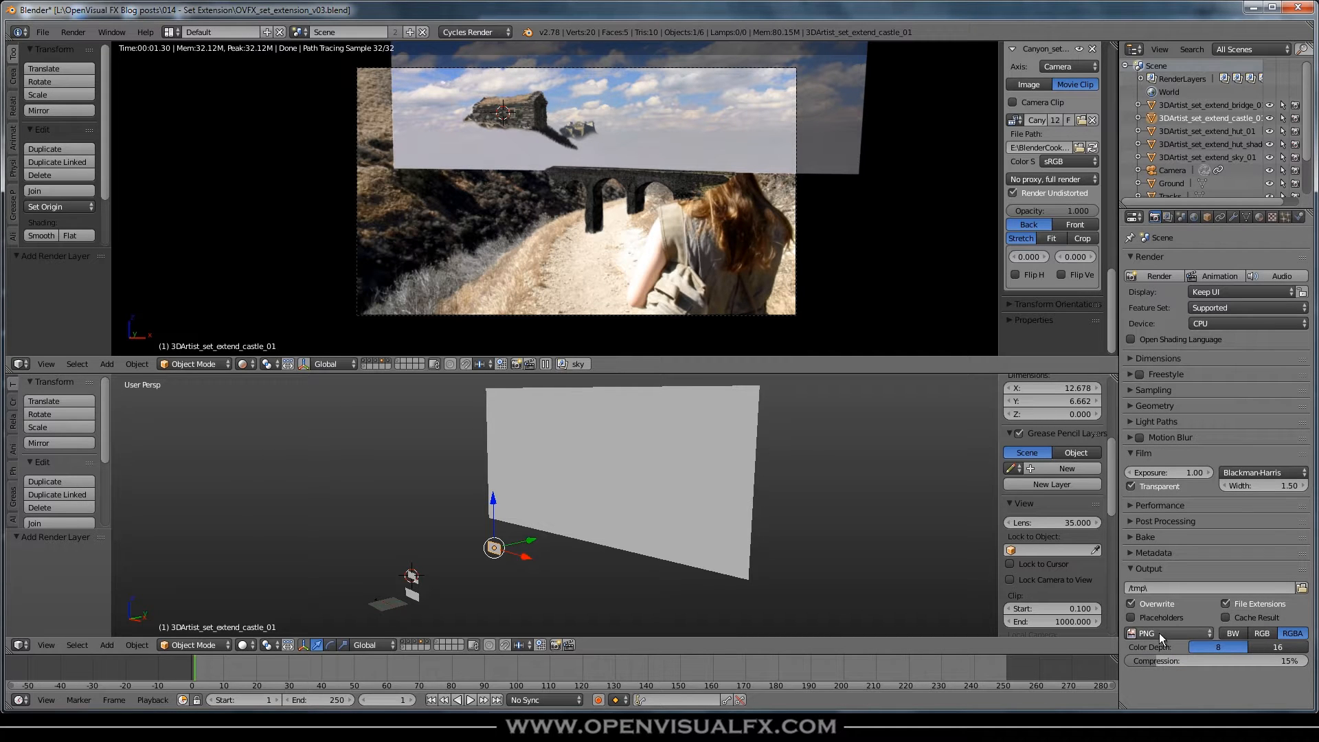
pyautogui.click(1196, 632)
pyautogui.click(974, 577)
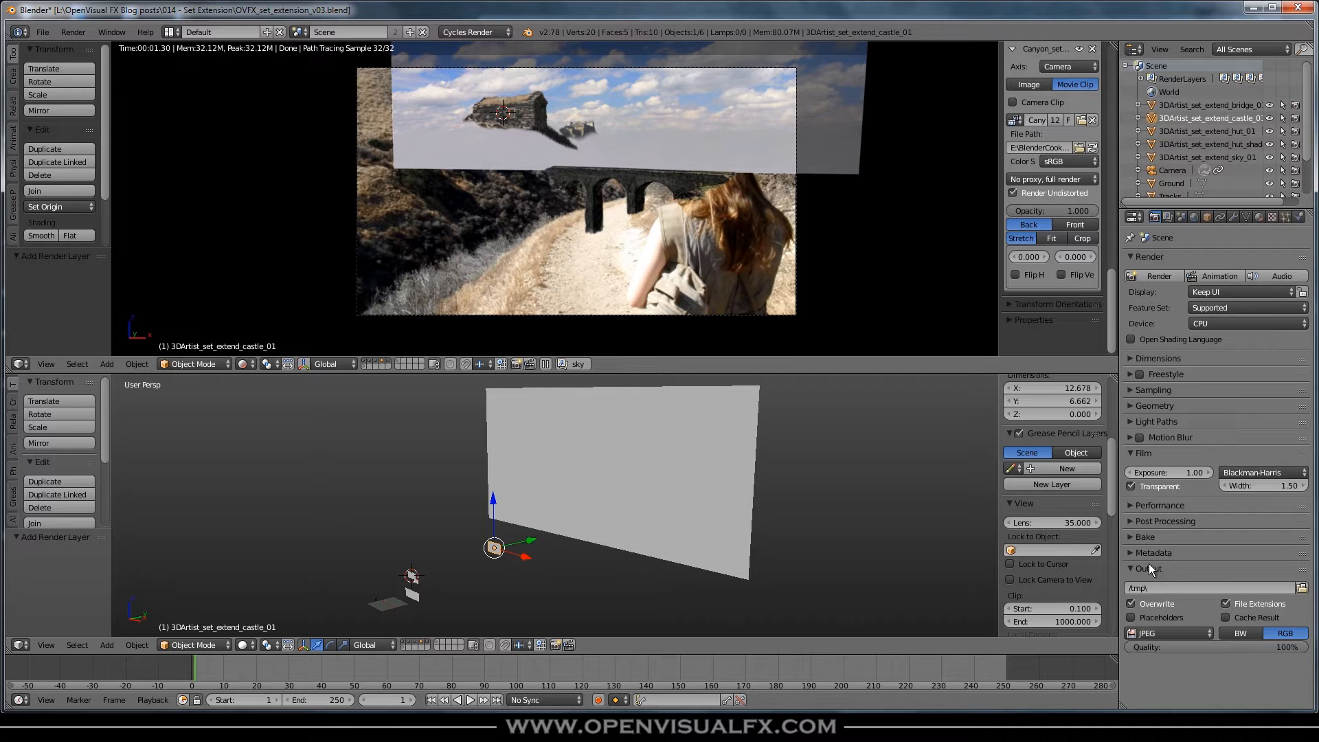
# Step: Check the render's post processing and performance settings, including the automatic tile size options
pyautogui.click(1140, 536)
pyautogui.click(1136, 537)
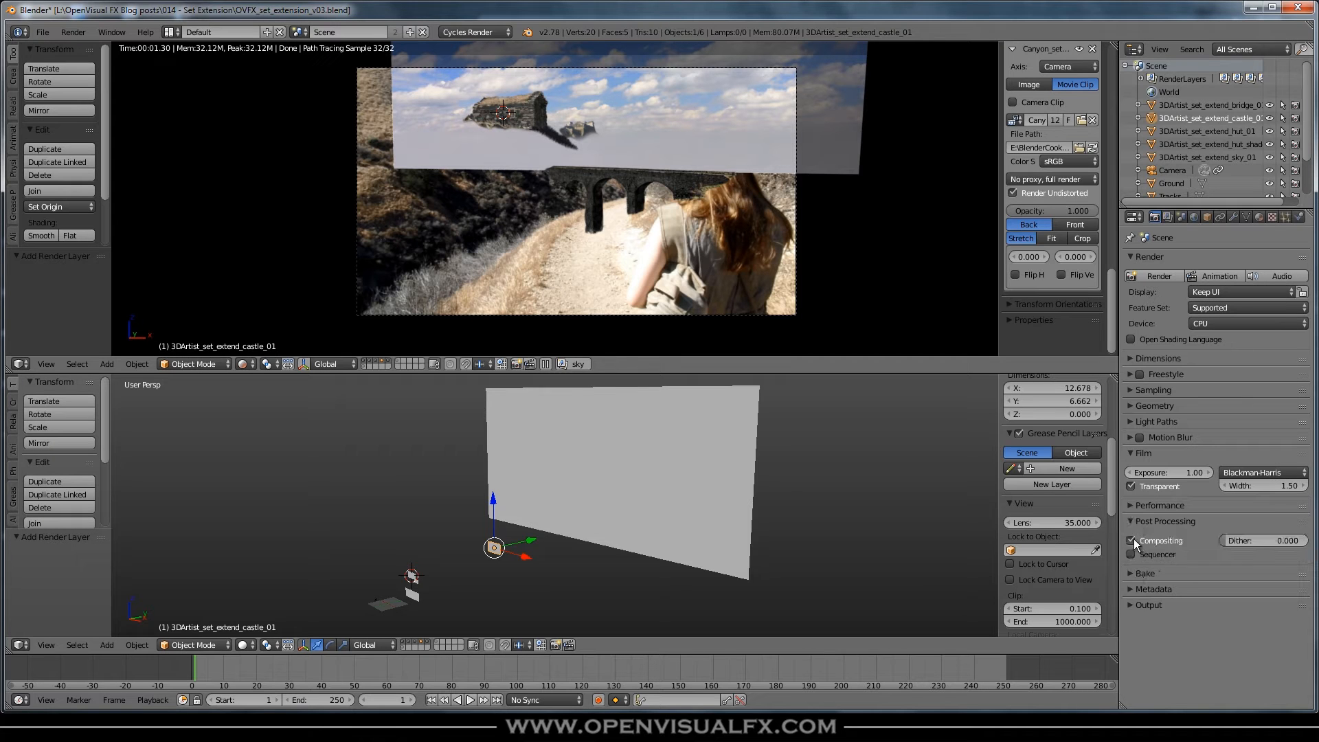
pyautogui.click(1137, 506)
pyautogui.click(1293, 654)
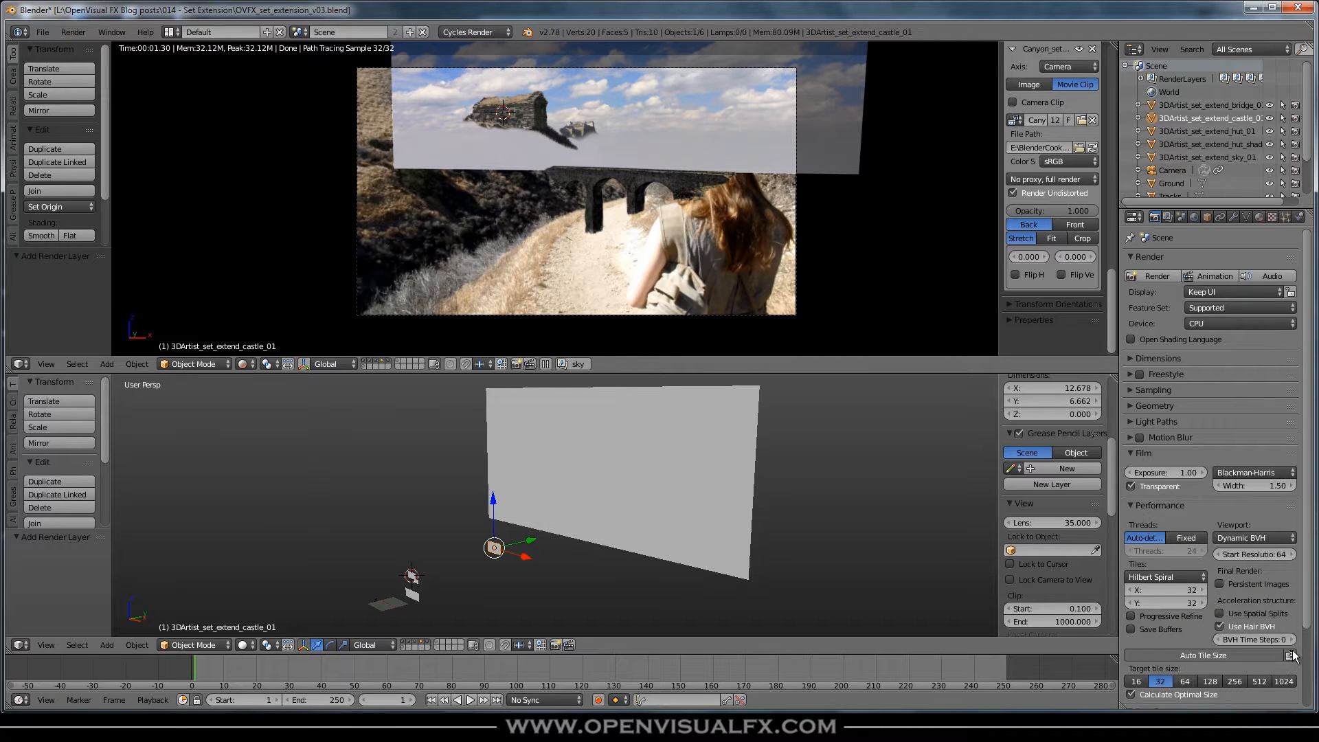
pyautogui.click(1143, 507)
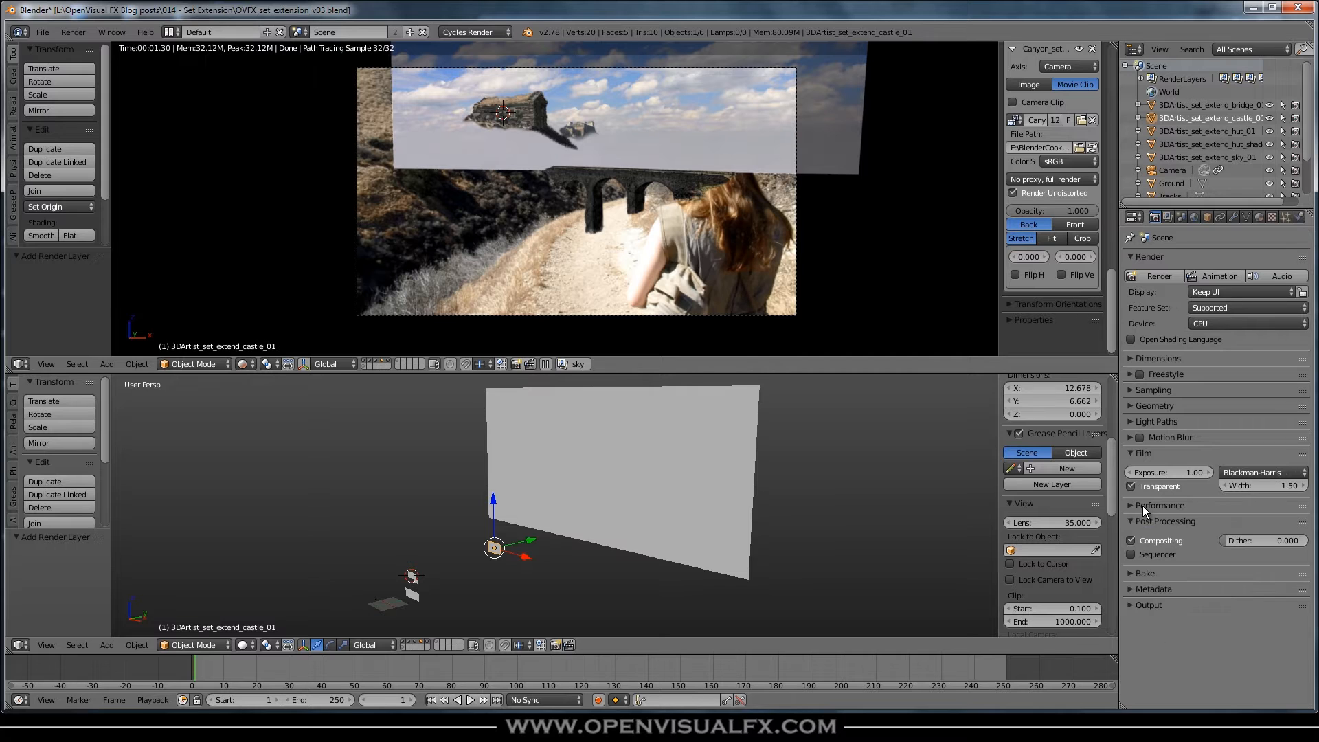
# Step: Set the final render samples in the sampling settings to 3020
pyautogui.click(1133, 454)
pyautogui.click(1130, 390)
pyautogui.click(1279, 454)
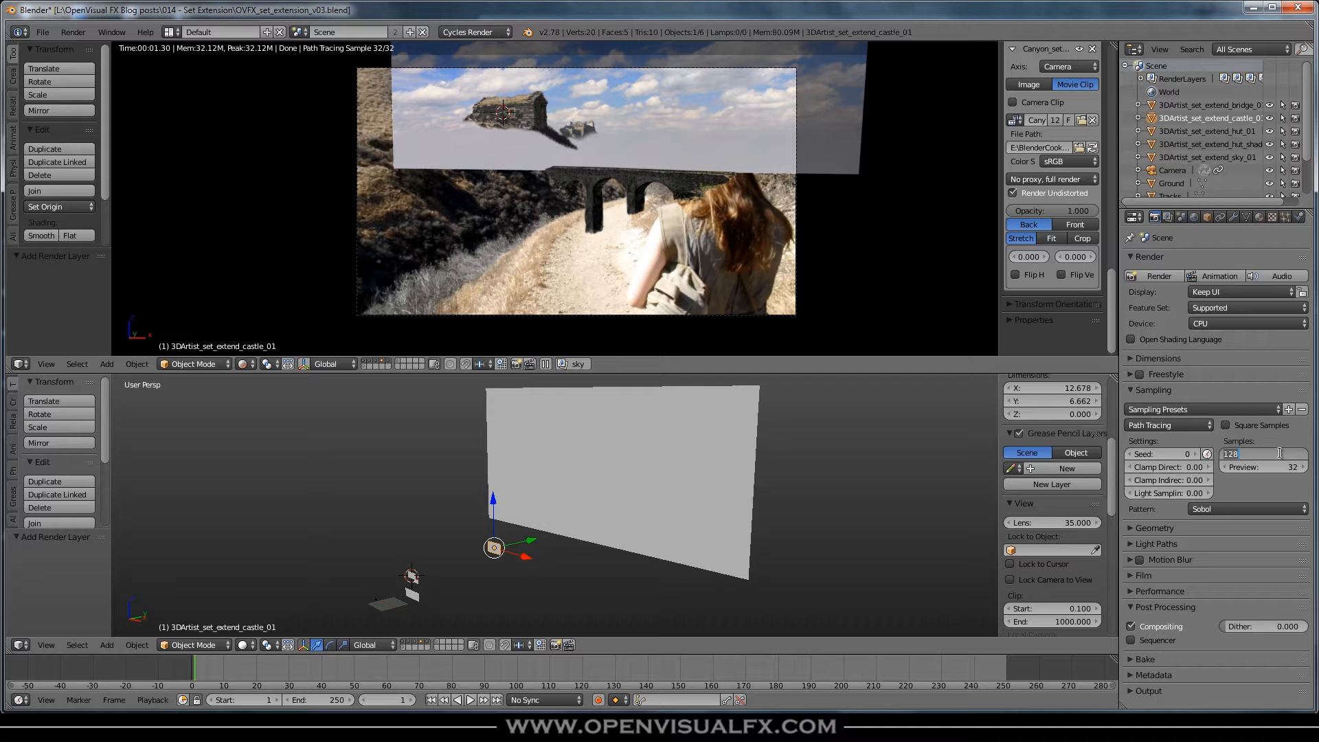
pyautogui.write('3020')
pyautogui.press('Return')
pyautogui.click(1151, 390)
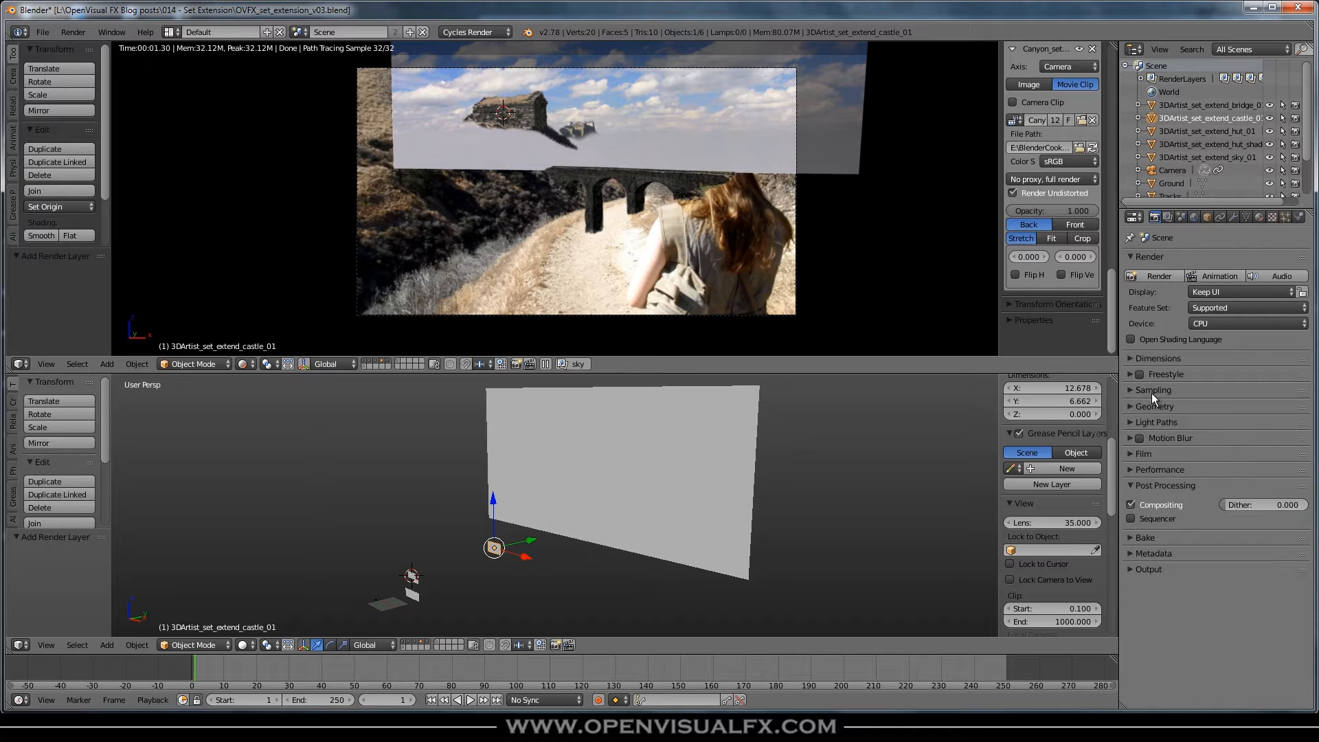
# Step: Set the light path maximum bounces to 4 and the transmission bounces to 0
pyautogui.click(1131, 404)
pyautogui.click(1131, 404)
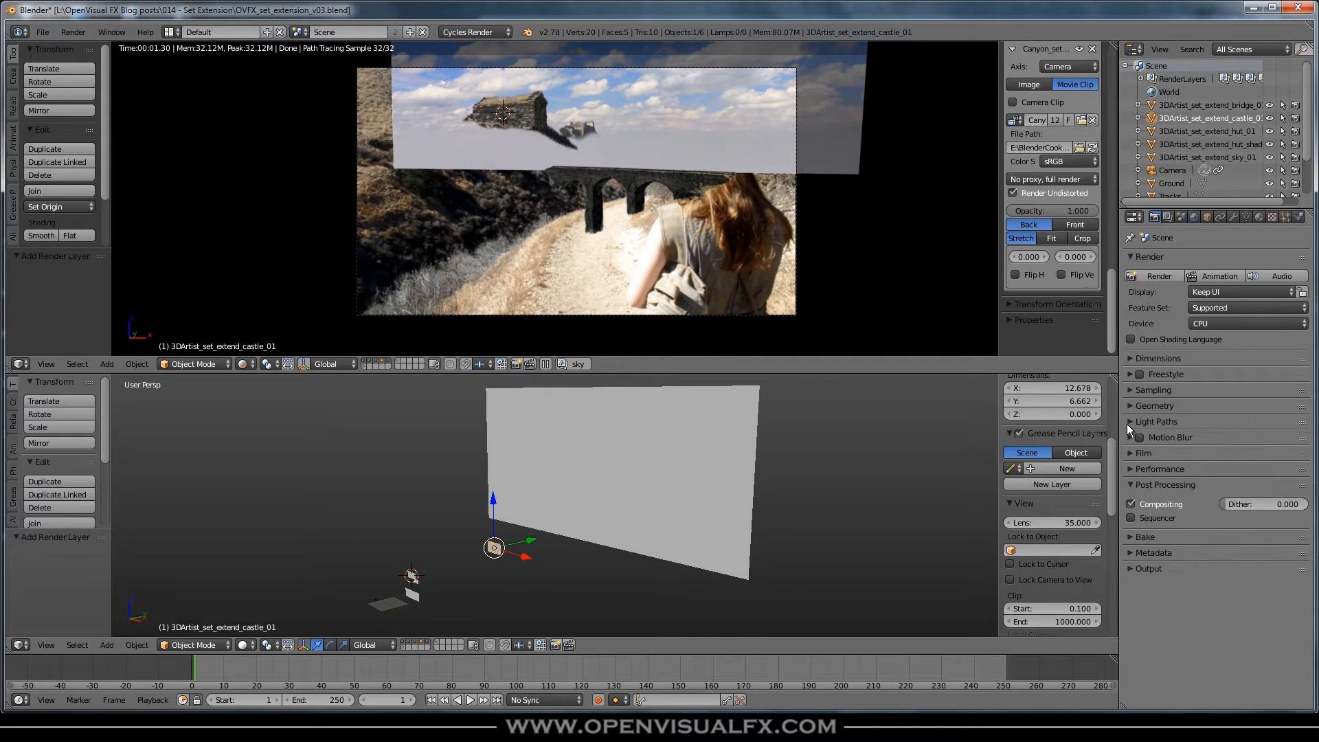
pyautogui.click(1126, 421)
pyautogui.click(1247, 470)
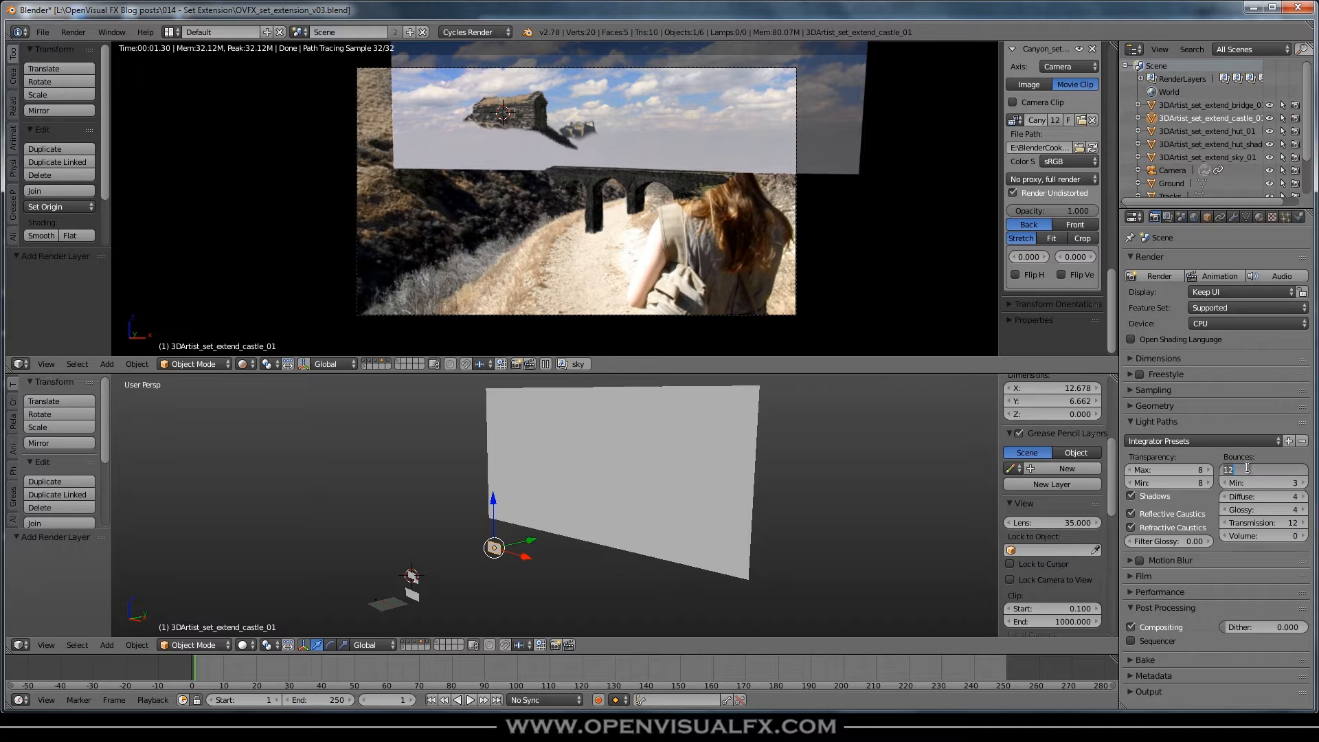
pyautogui.write('4')
pyautogui.press('Return')
pyautogui.click(1237, 522)
pyautogui.write('0')
pyautogui.press('Return')
pyautogui.click(1156, 423)
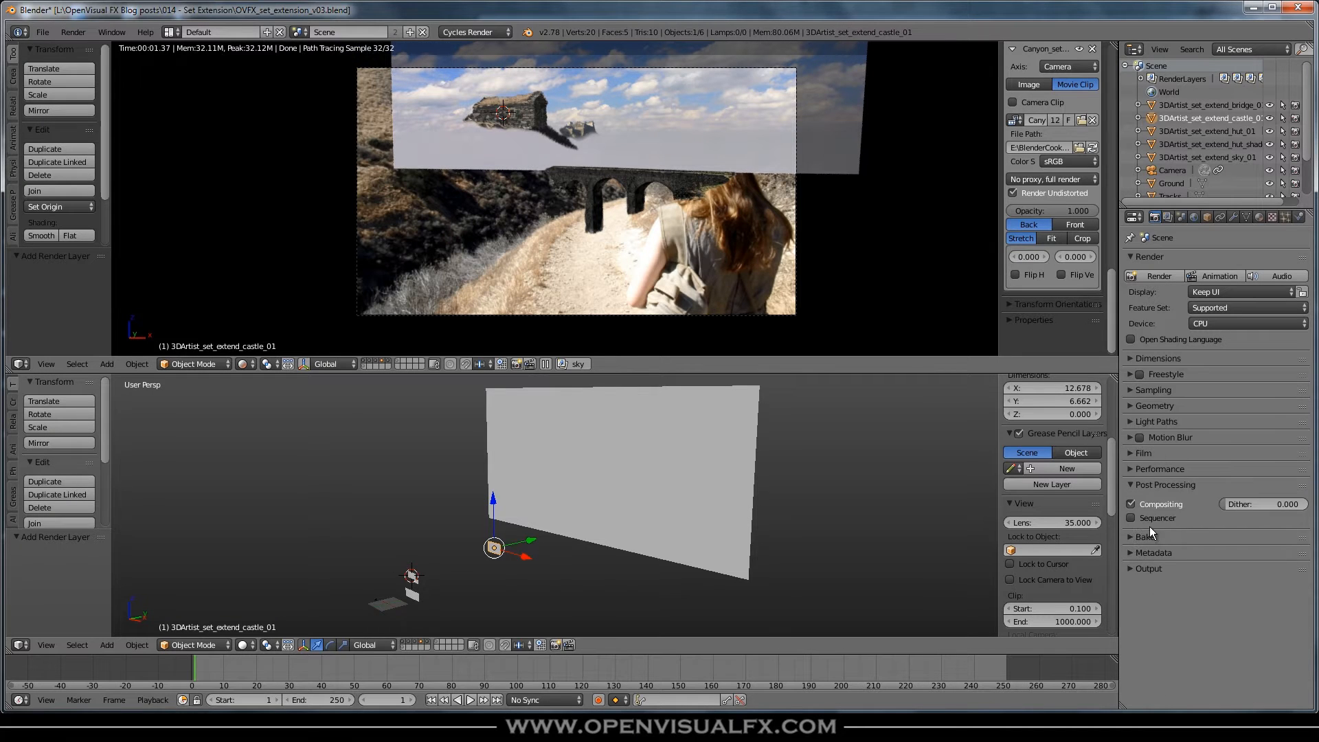
# Step: Save the project over the existing file and change the screen layout to Compositing
pyautogui.hotkey('ctrl', 's')
pyautogui.click(583, 420)
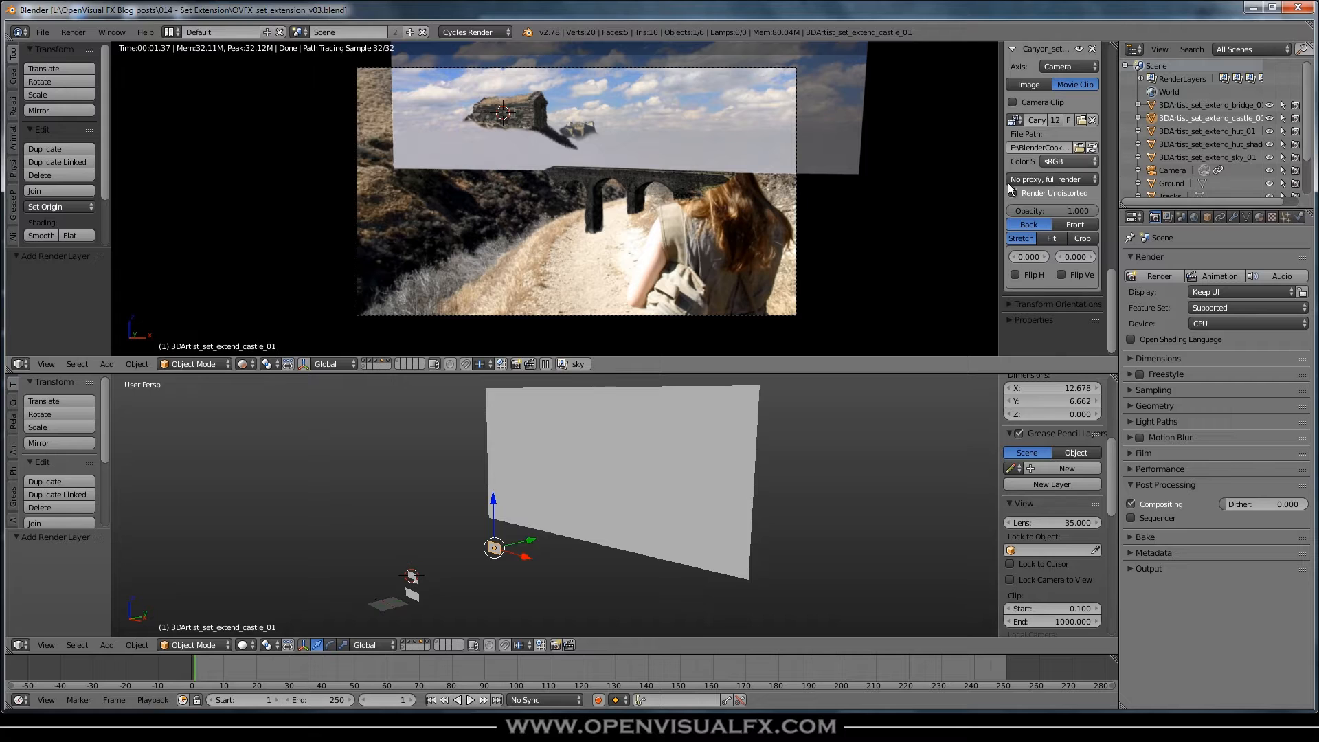
pyautogui.click(171, 30)
pyautogui.click(192, 77)
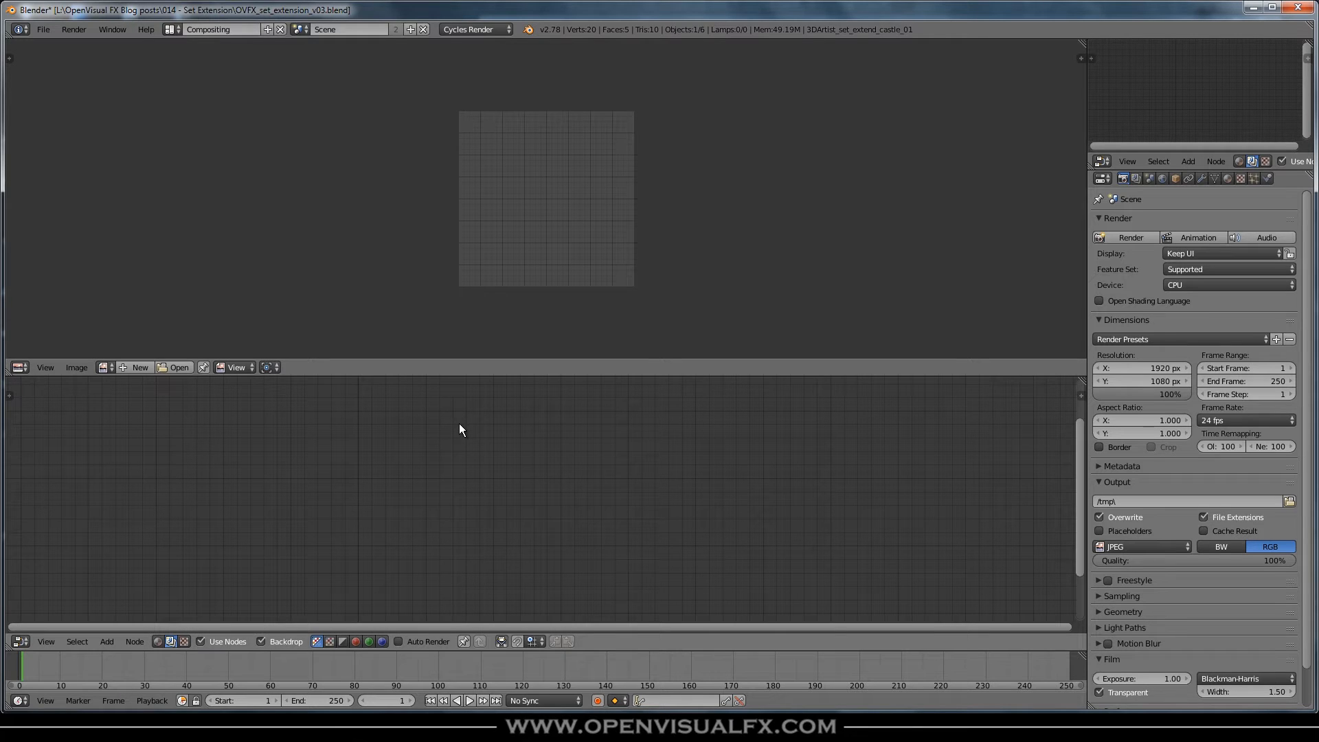
# Step: Try to bring up the compositing node tree by toggling Use Nodes off and on in both node editors
pyautogui.scroll(-1, 587, 666)
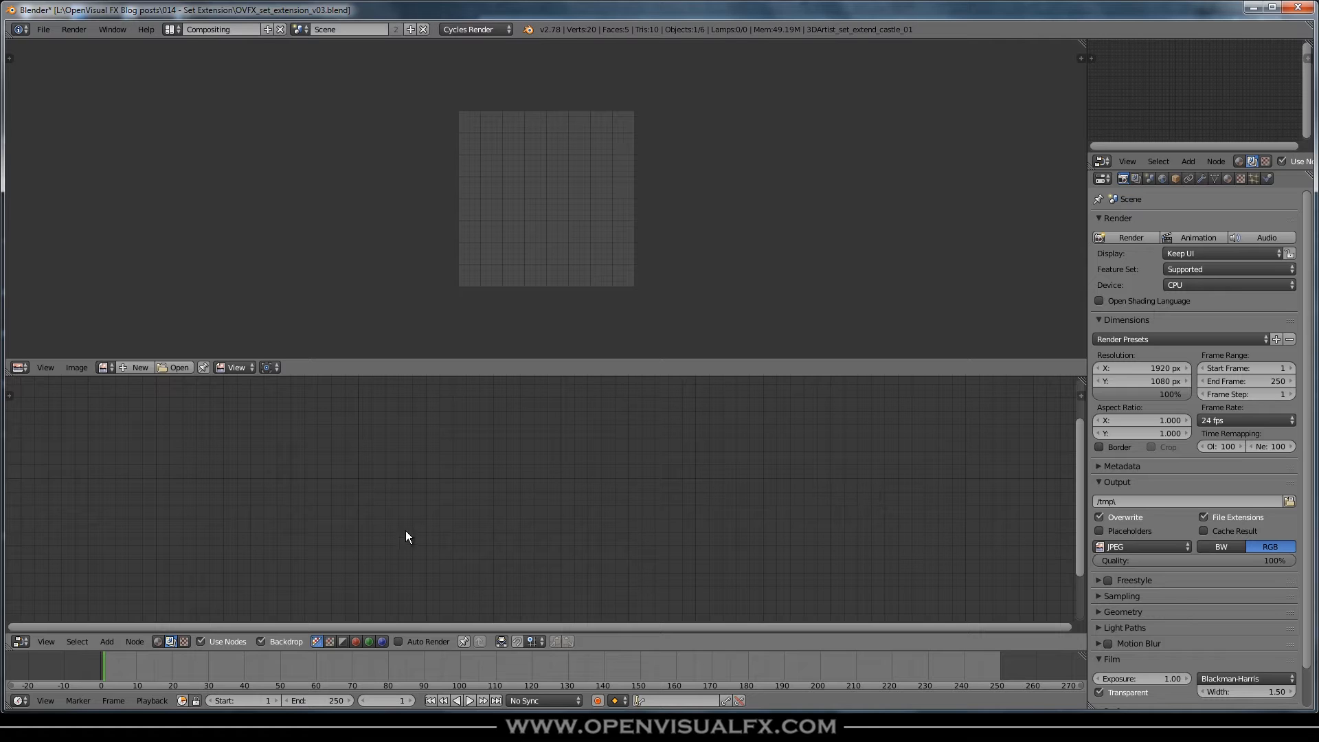
pyautogui.click(199, 639)
pyautogui.click(199, 638)
pyautogui.scroll(-3, 385, 504)
pyautogui.scroll(2, 475, 524)
pyautogui.click(205, 637)
pyautogui.click(205, 638)
pyautogui.scroll(-1, 619, 474)
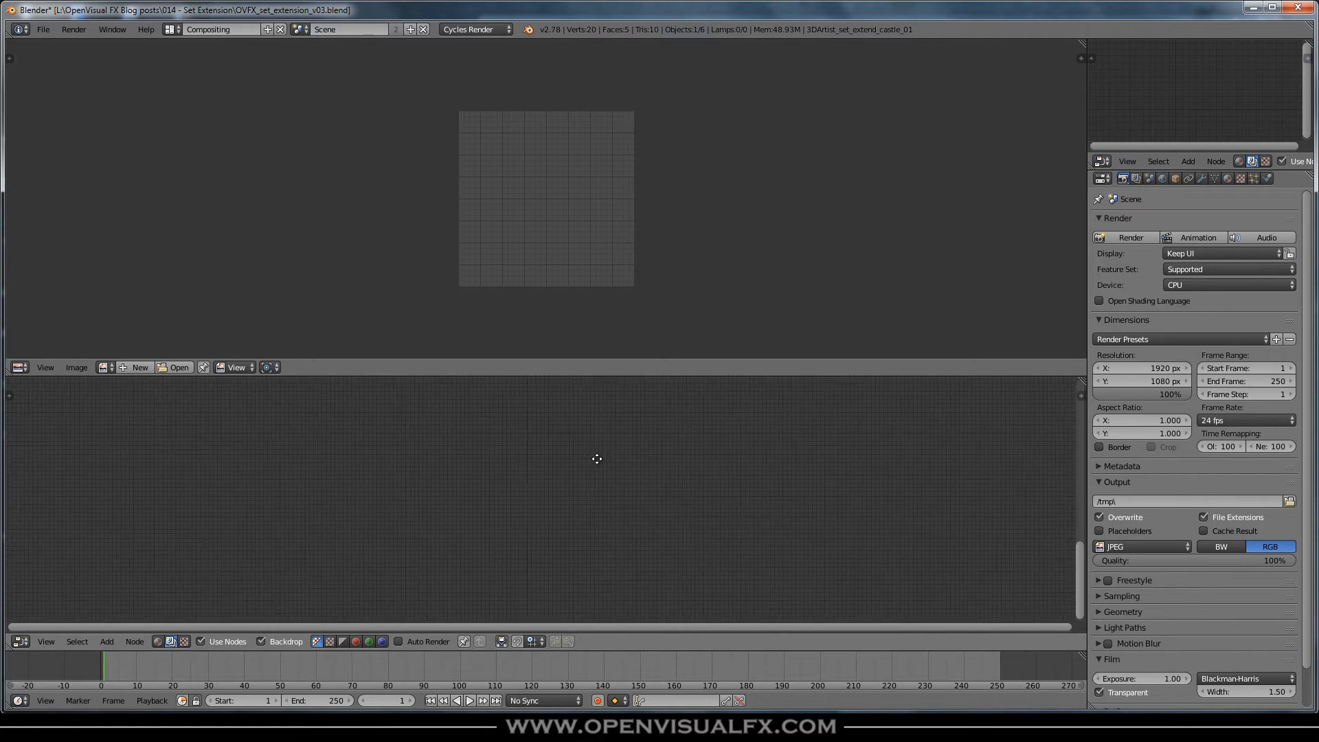
pyautogui.click(1279, 162)
pyautogui.click(1279, 161)
pyautogui.scroll(-1, 502, 527)
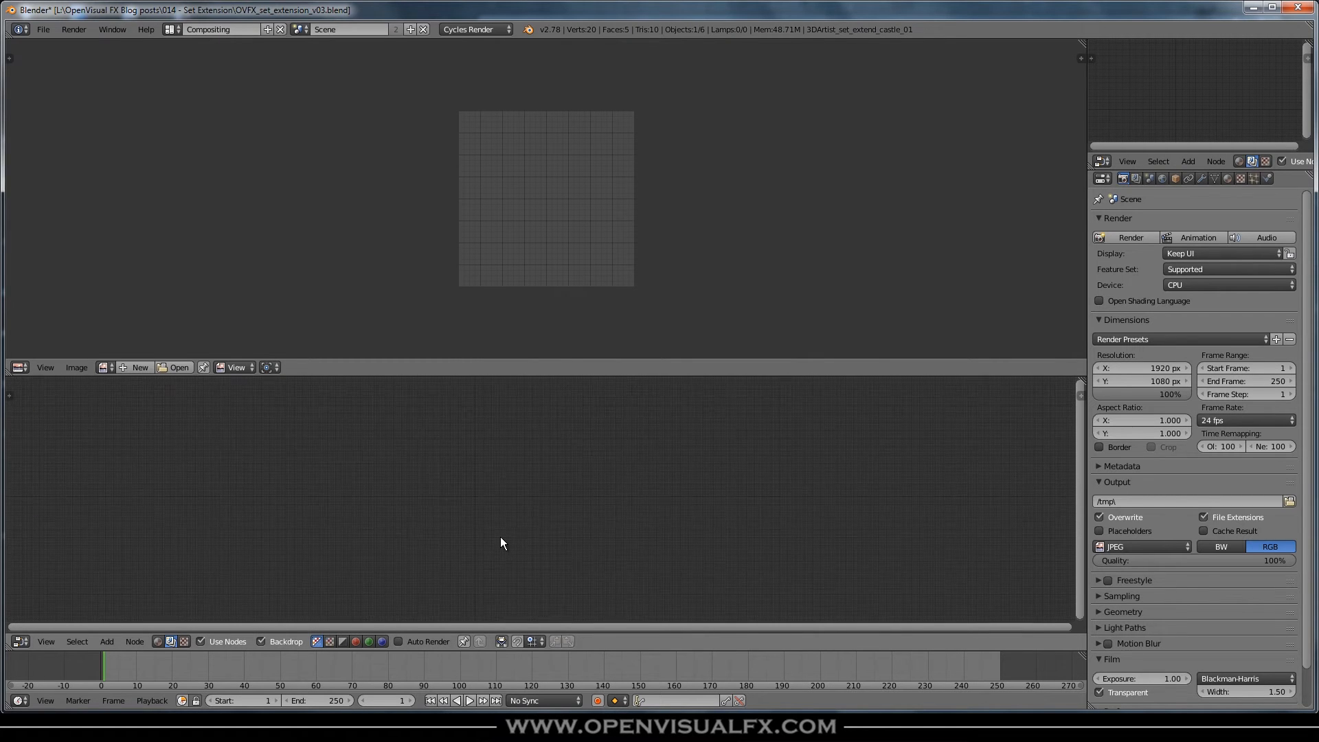
pyautogui.moveTo(500, 558); pyautogui.dragTo(384, 554, button='middle')
# Step: Switch the large node editor to shader nodes and back to compositing nodes, and turn off its backdrop
pyautogui.click(159, 641)
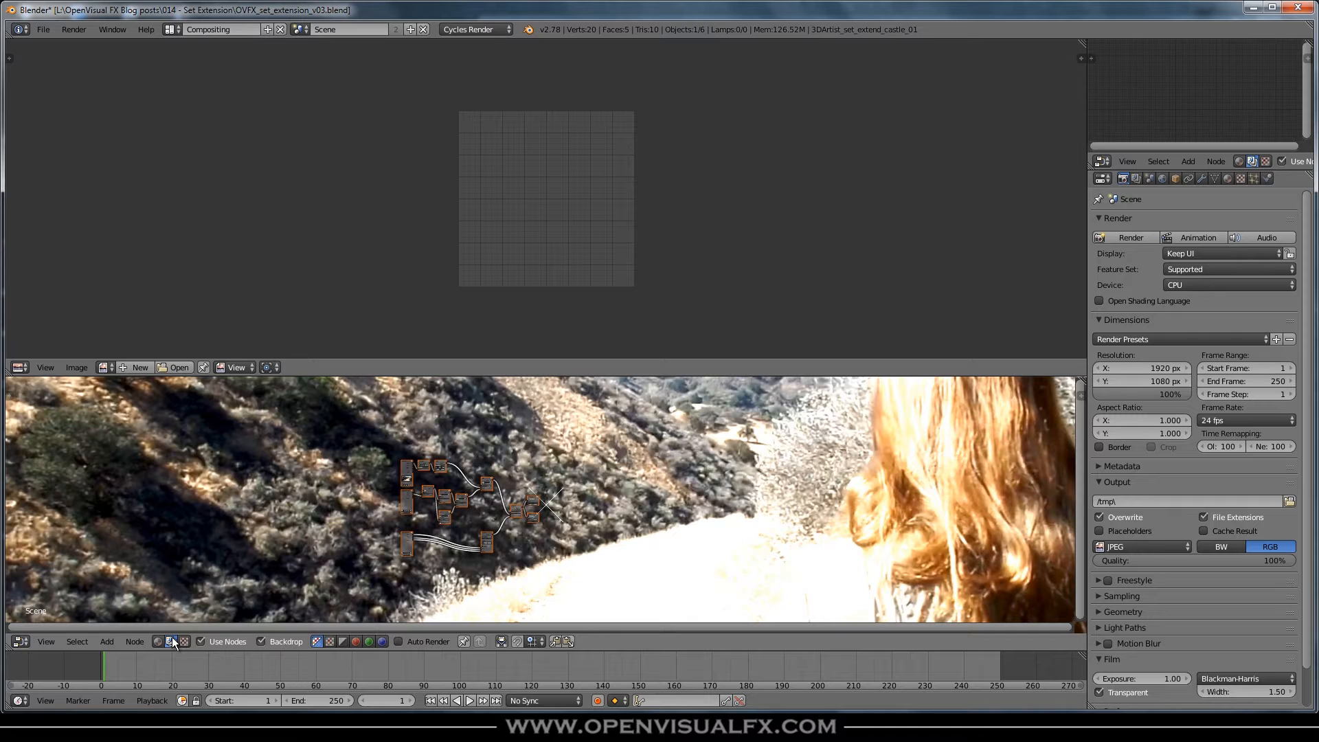
pyautogui.click(261, 642)
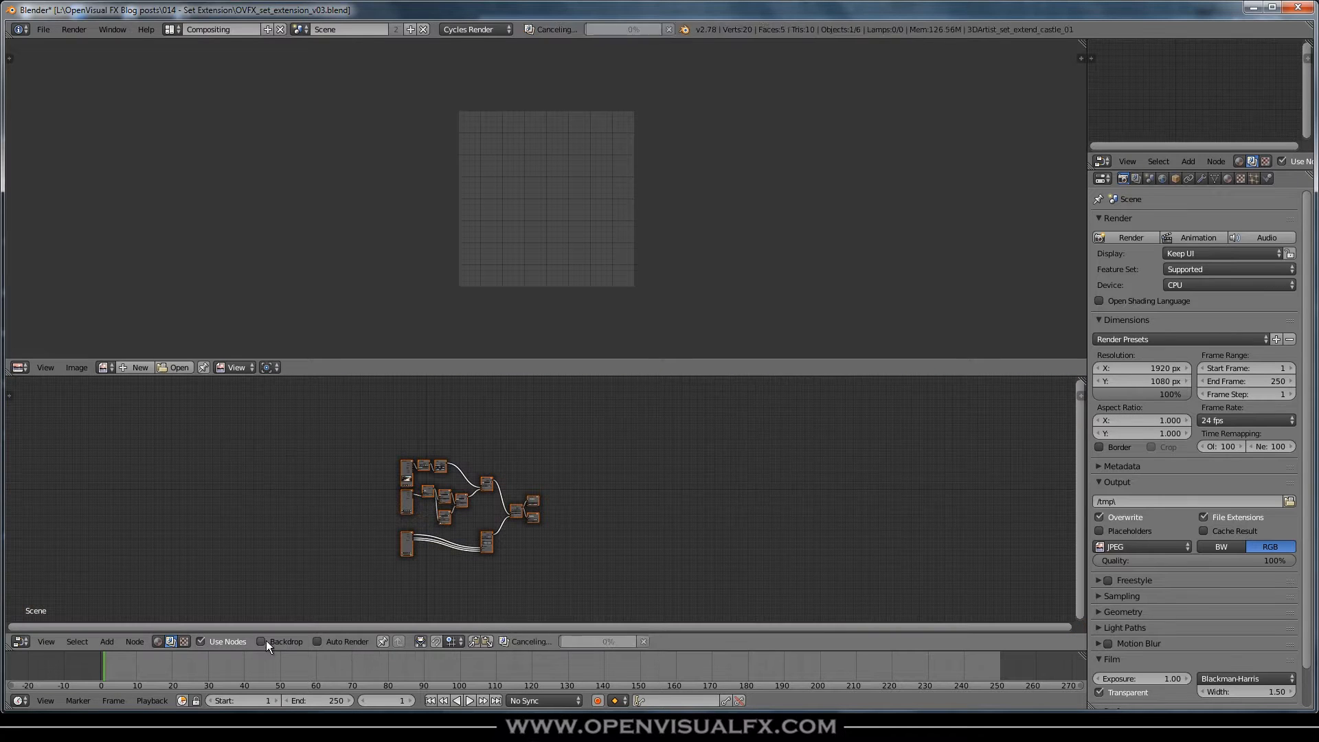
# Step: Switch the small node editor to shader nodes and back to compositing nodes, and turn off its backdrop
pyautogui.scroll(1, 462, 500)
pyautogui.scroll(4, 462, 500)
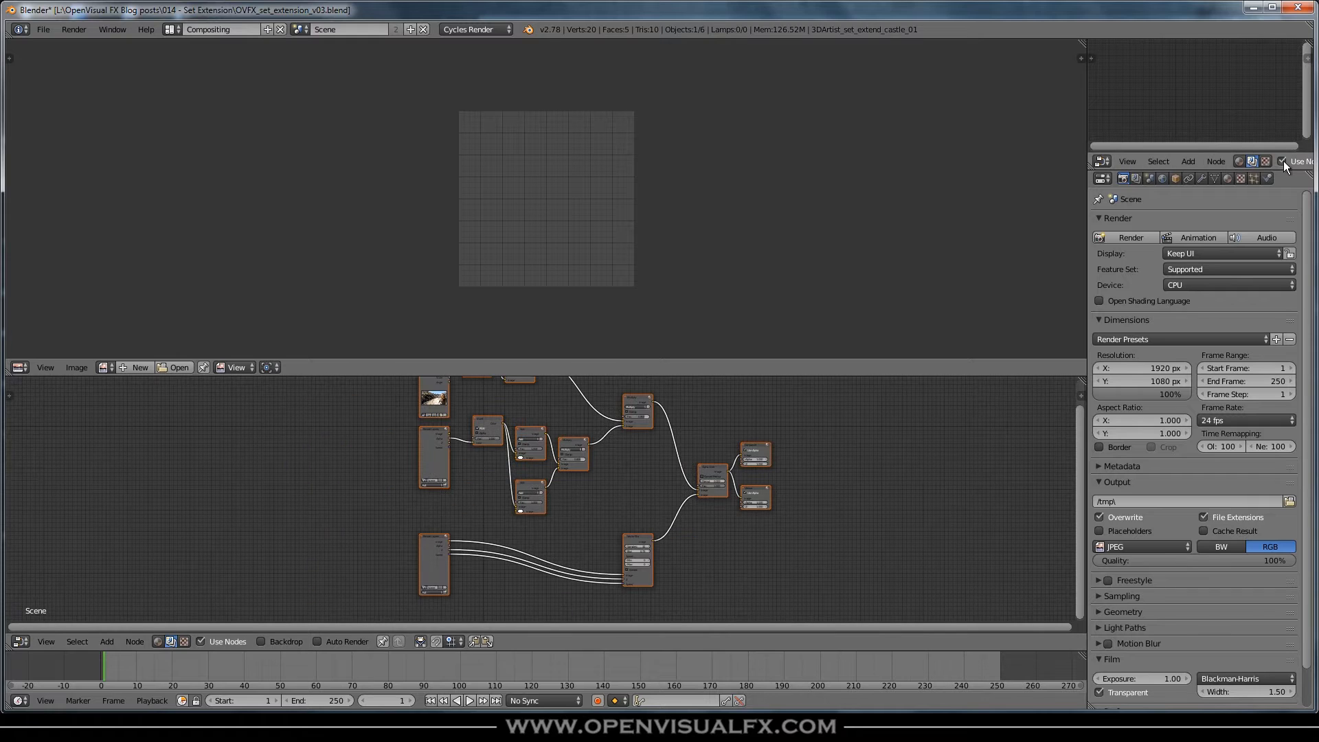
pyautogui.click(1240, 161)
pyautogui.click(1251, 161)
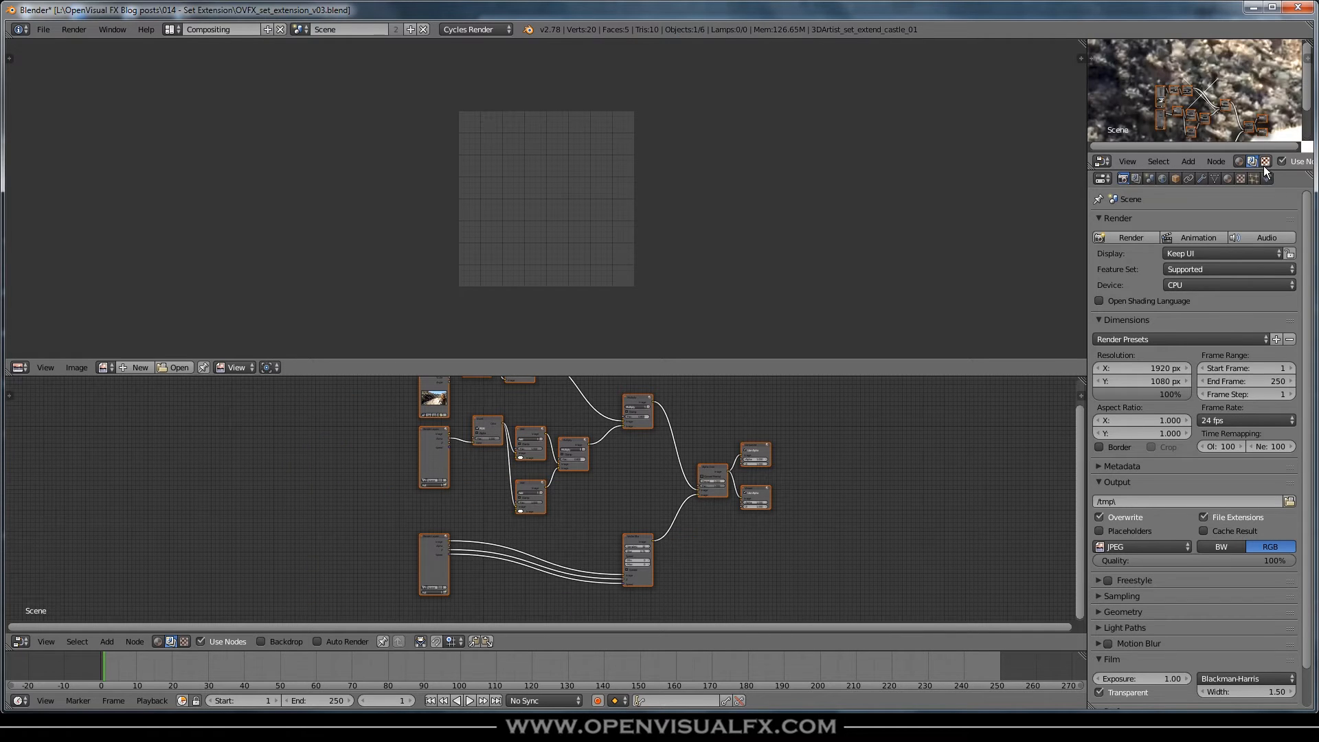
pyautogui.scroll(-8, 1248, 162)
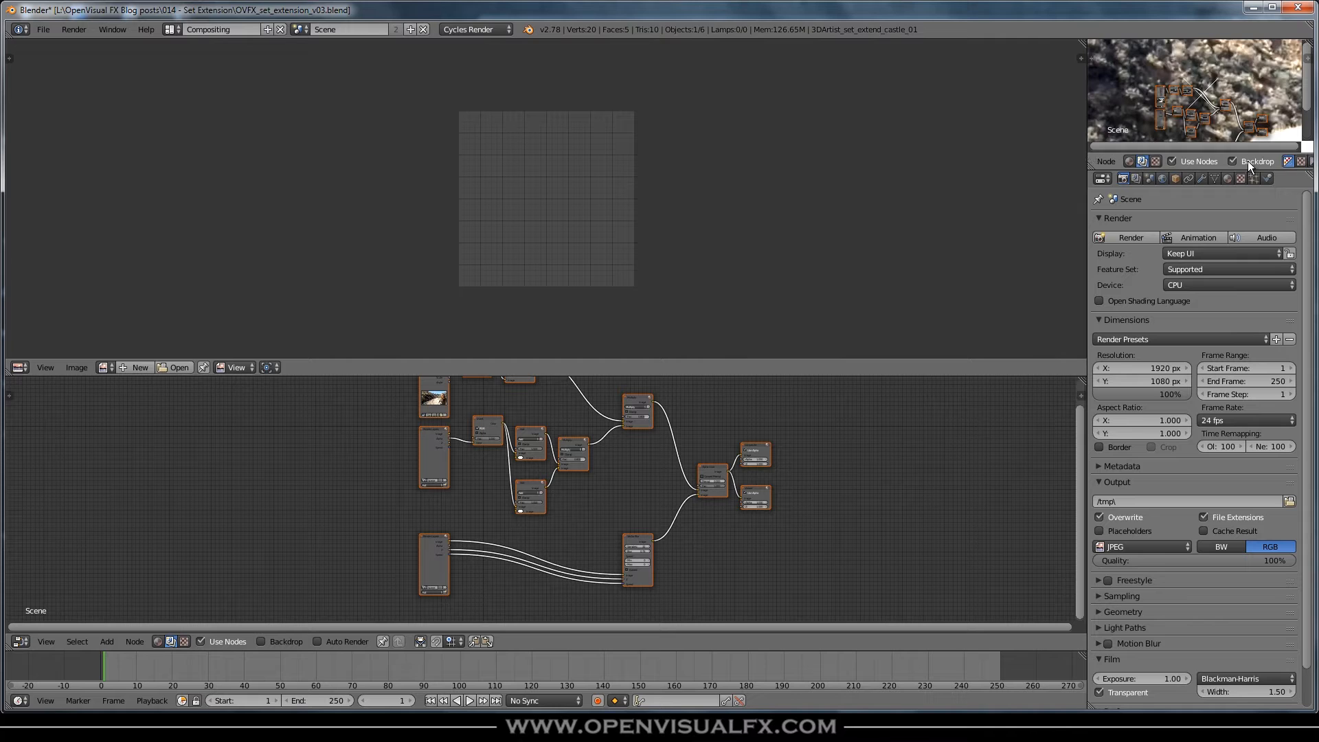
pyautogui.click(1246, 161)
pyautogui.scroll(5, 1229, 165)
pyautogui.scroll(3, 1231, 160)
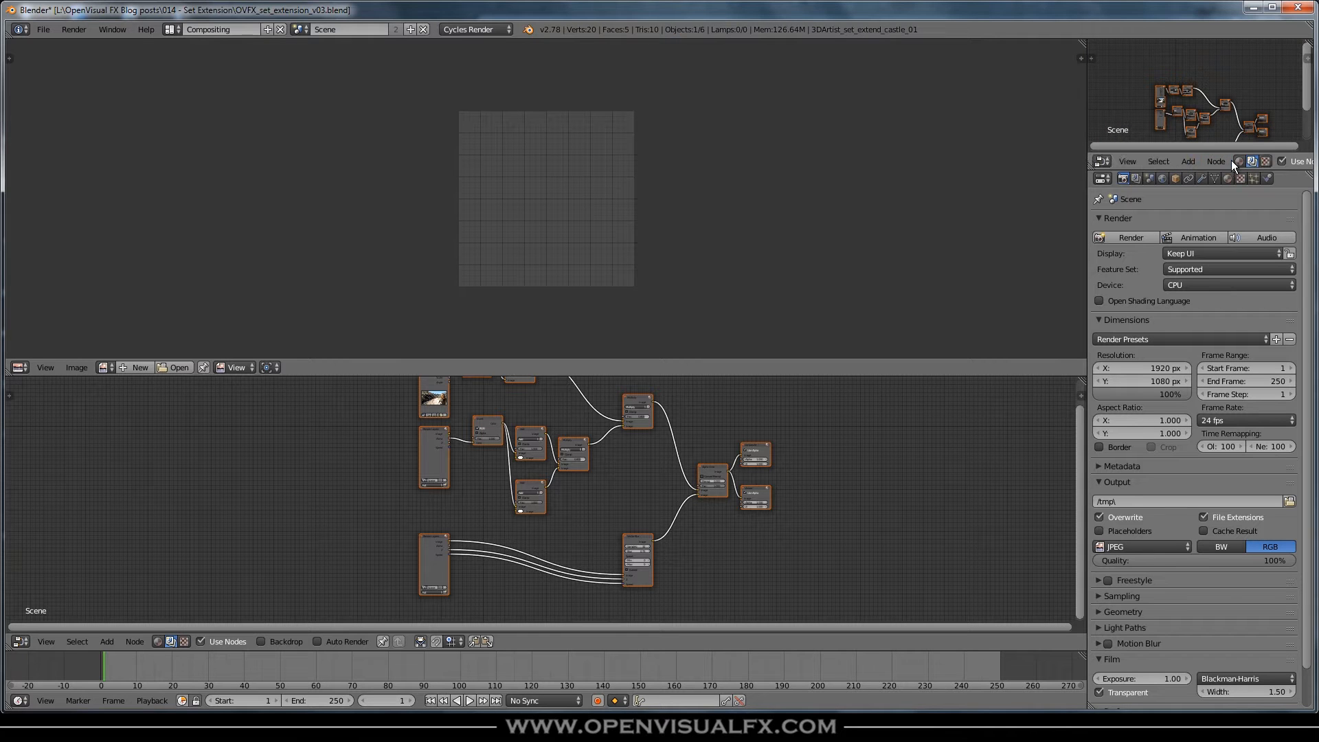
# Step: Collapse the Viewer and Composite nodes and place the Composite node directly above the Viewer
pyautogui.scroll(2, 697, 513)
pyautogui.moveTo(776, 459); pyautogui.dragTo(714, 459, button='middle')
pyautogui.click(711, 463)
pyautogui.click(713, 531)
pyautogui.press('h')
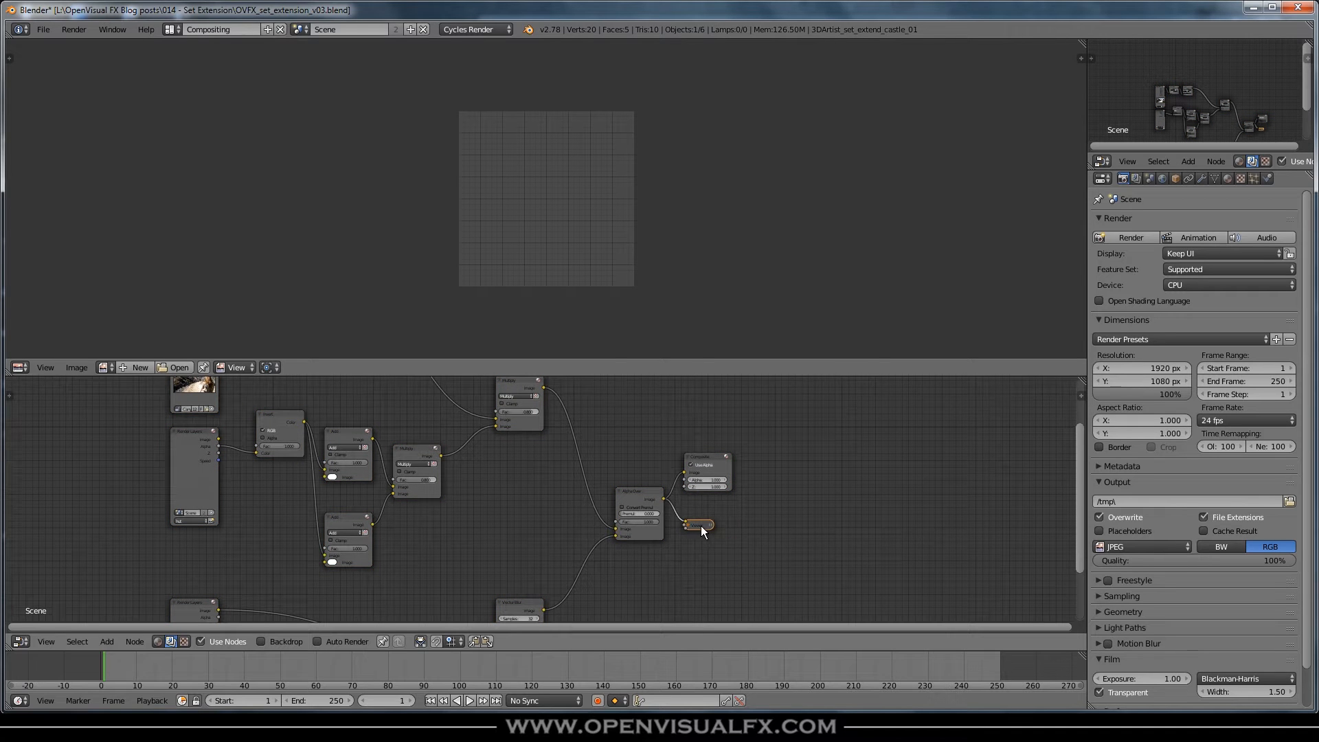
pyautogui.scroll(2, 699, 525)
pyautogui.click(714, 431)
pyautogui.press('h')
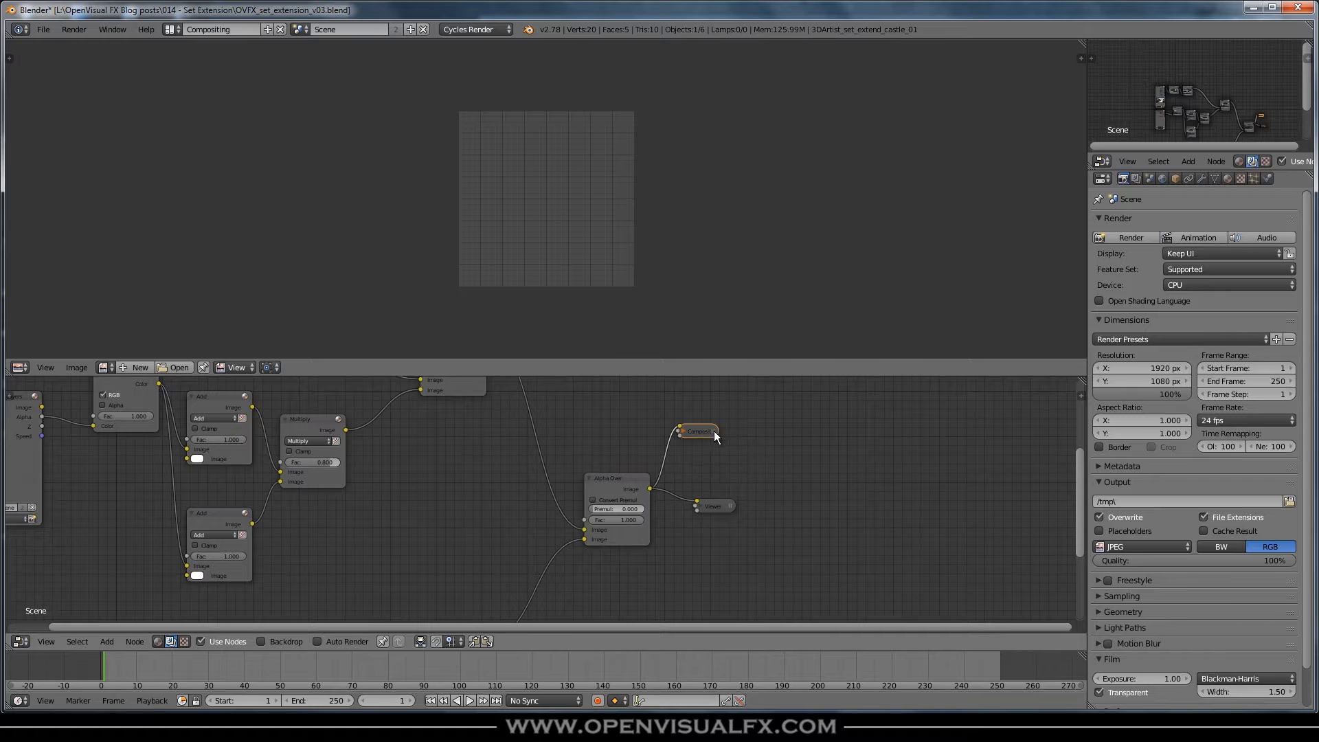
pyautogui.moveTo(699, 435); pyautogui.dragTo(716, 480)
pyautogui.click(624, 479)
pyautogui.press('x')
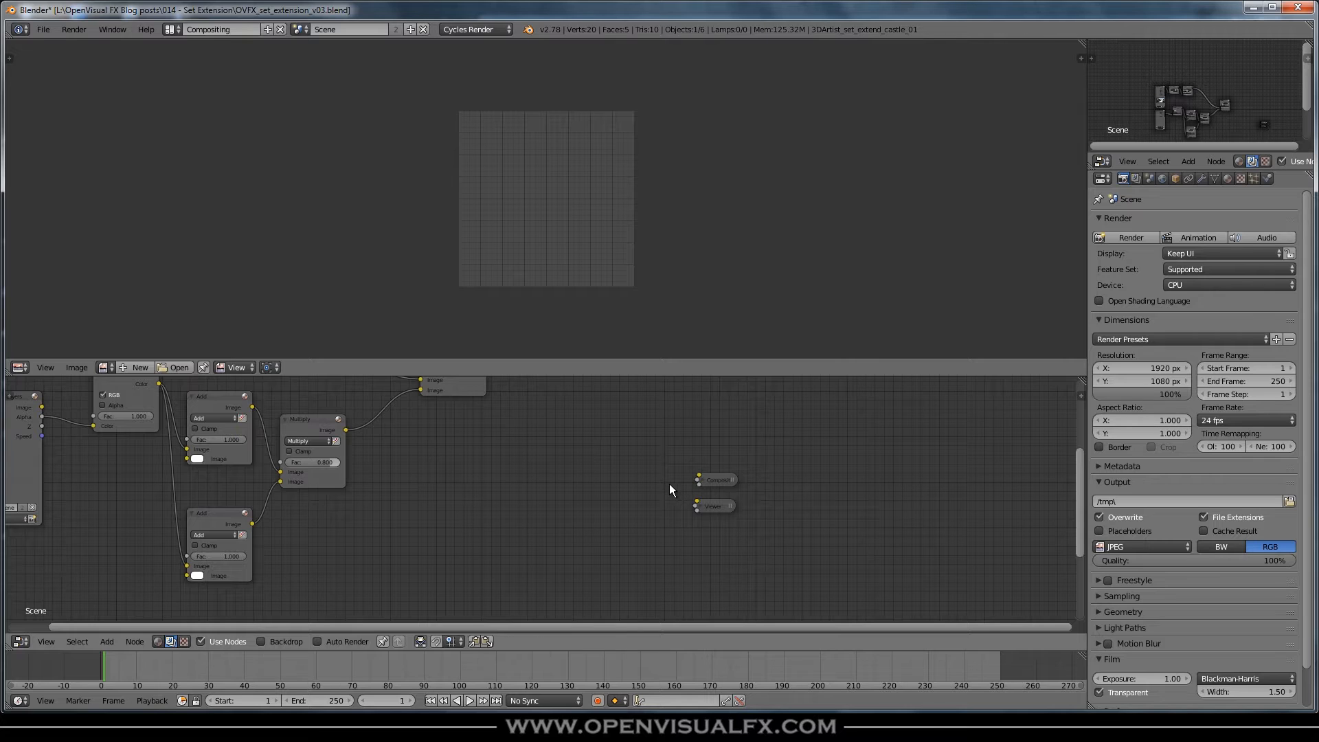
pyautogui.hotkey('ctrl', 'z')
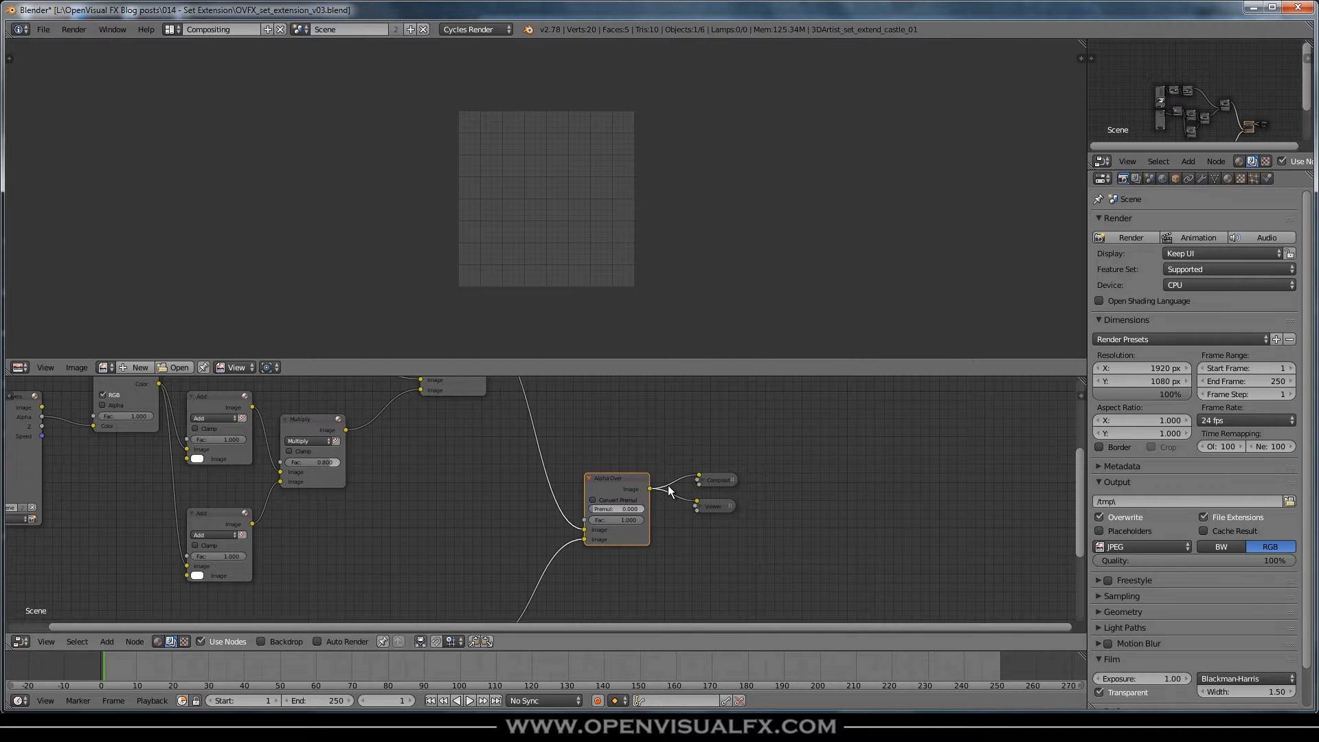
# Step: Move the Composite and Viewer nodes well away from the Alpha Over node and add a reroute point feeding both
pyautogui.rightClick(714, 479)
pyautogui.keyDown('shift'); pyautogui.rightClick(718, 504); pyautogui.keyUp('shift')
pyautogui.press('g')
pyautogui.click(962, 507)
pyautogui.keyDown('shift'); pyautogui.moveTo(879, 422); pyautogui.dragTo(927, 543, button='right'); pyautogui.keyUp('shift')
pyautogui.moveTo(909, 479); pyautogui.dragTo(915, 489, button='right')
# Step: Join the reroute point, Composite and Viewer nodes in a frame and label it Output
pyautogui.moveTo(872, 445); pyautogui.dragTo(988, 545)
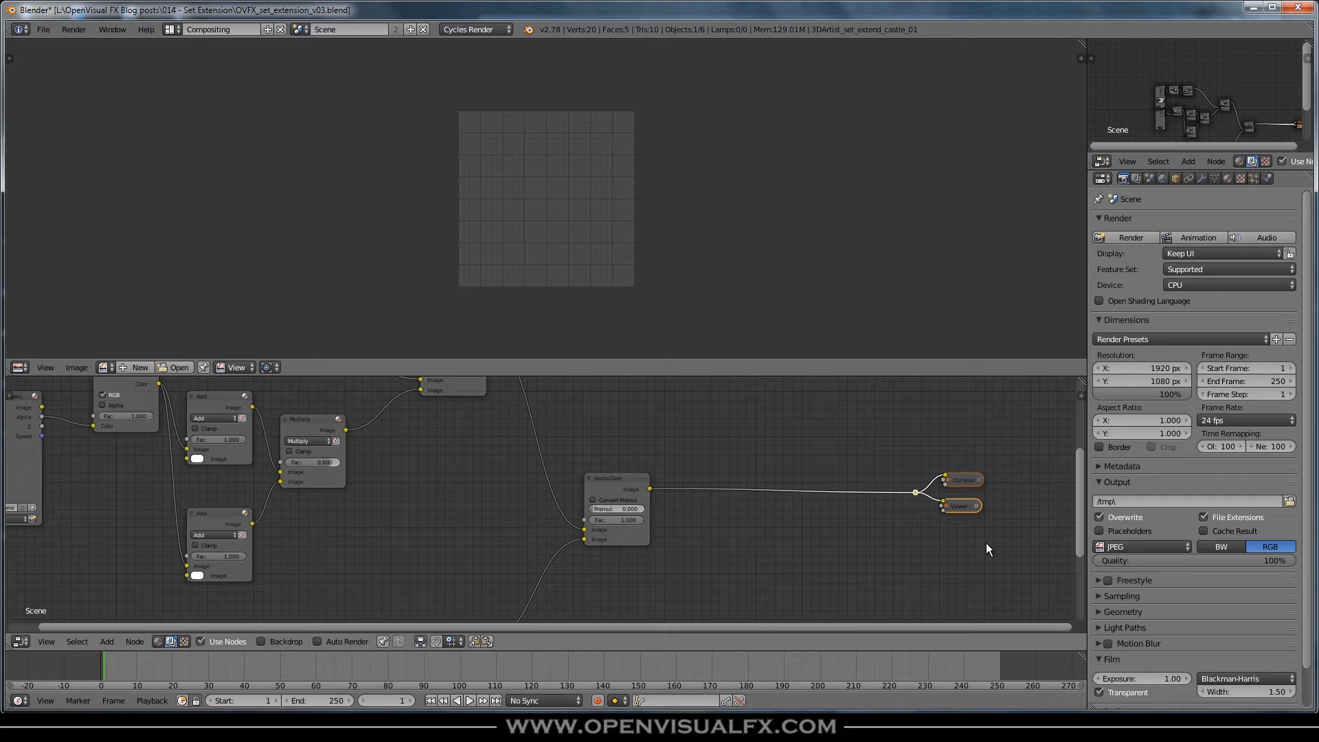
pyautogui.hotkey('ctrl', 'j')
pyautogui.click(961, 470)
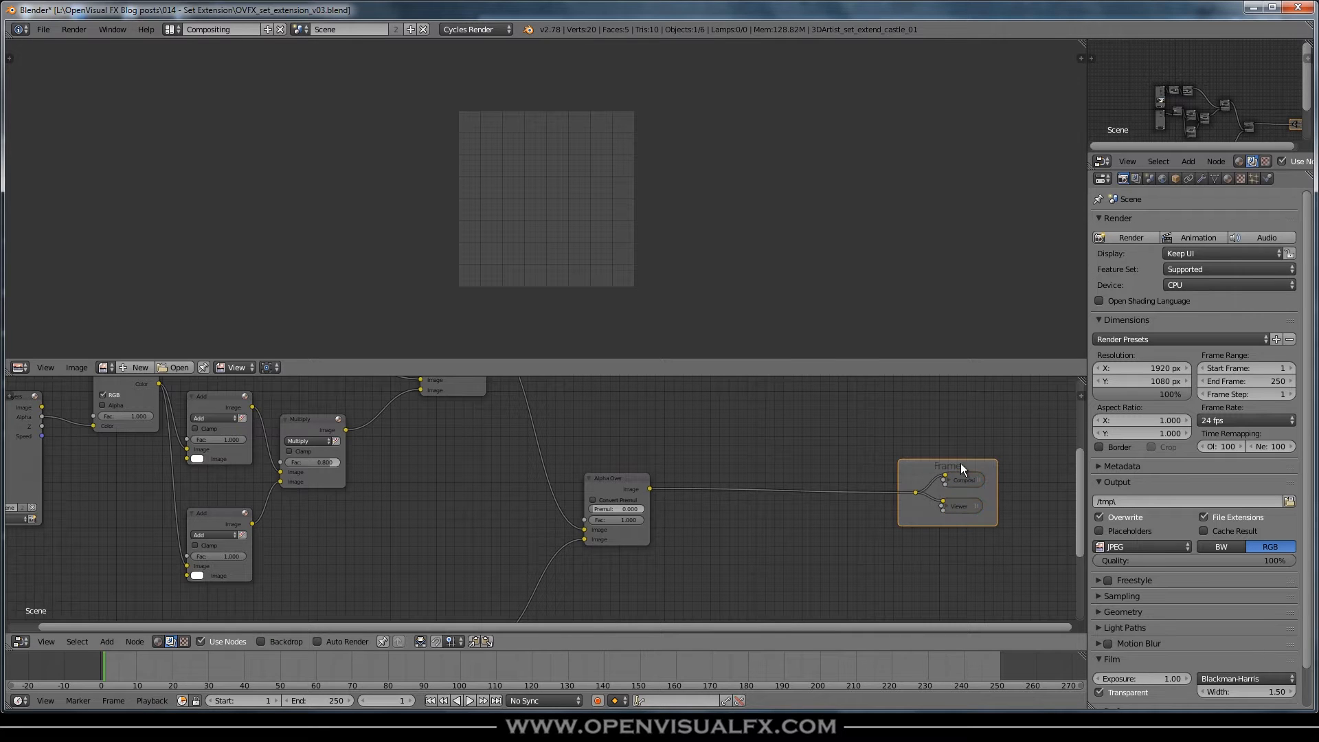
pyautogui.press('n')
pyautogui.click(1029, 419)
pyautogui.write('Output')
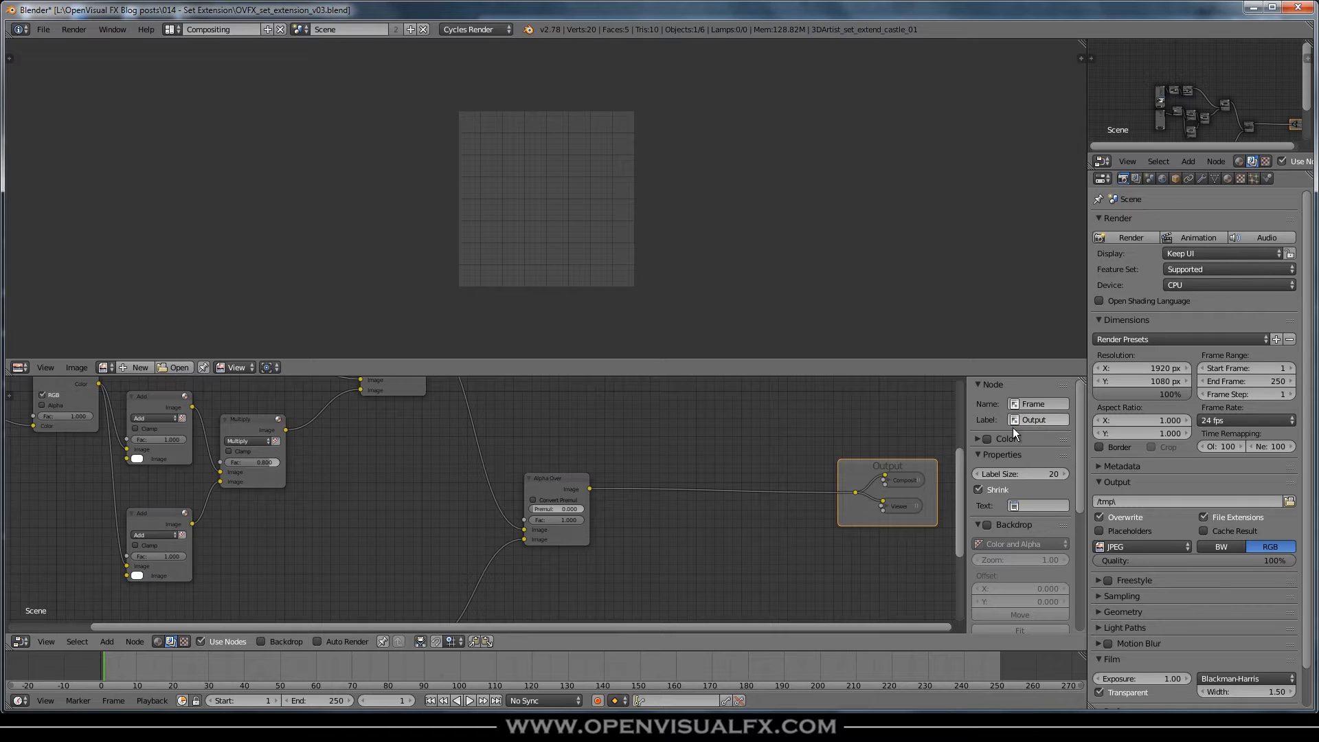
# Step: Give the Output frame a salmon-red custom colour and fit it in the small node editor's view
pyautogui.click(987, 438)
pyautogui.click(981, 439)
pyautogui.click(999, 470)
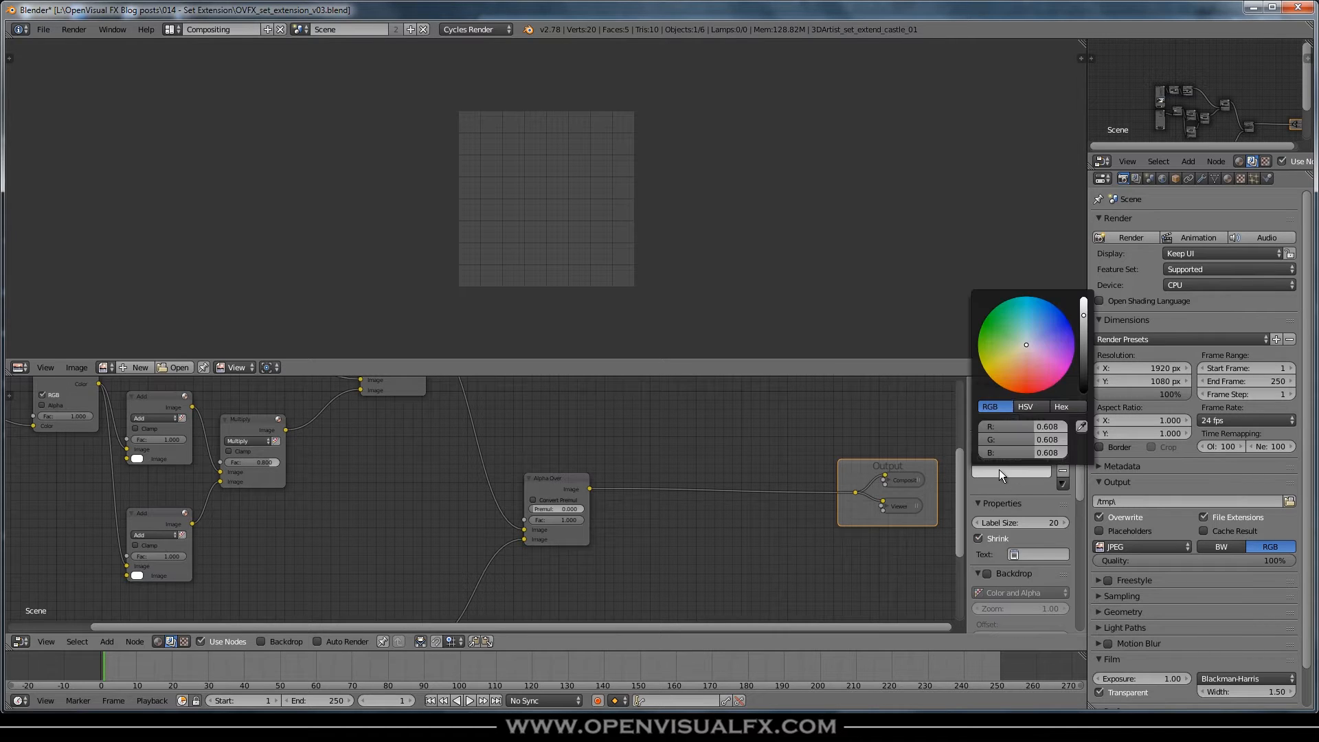
pyautogui.moveTo(1025, 370); pyautogui.dragTo(1026, 366)
pyautogui.moveTo(1083, 315); pyautogui.dragTo(1079, 299)
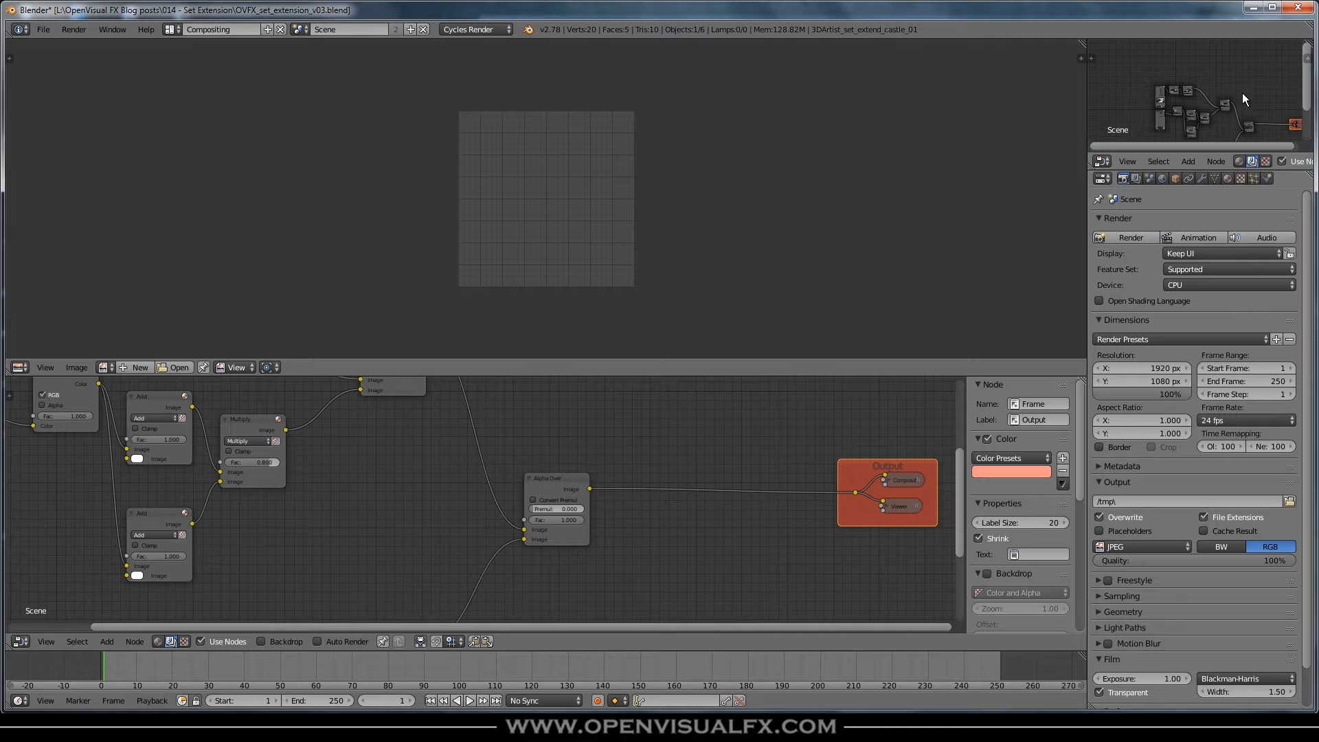
pyautogui.press('KP_Decimal')
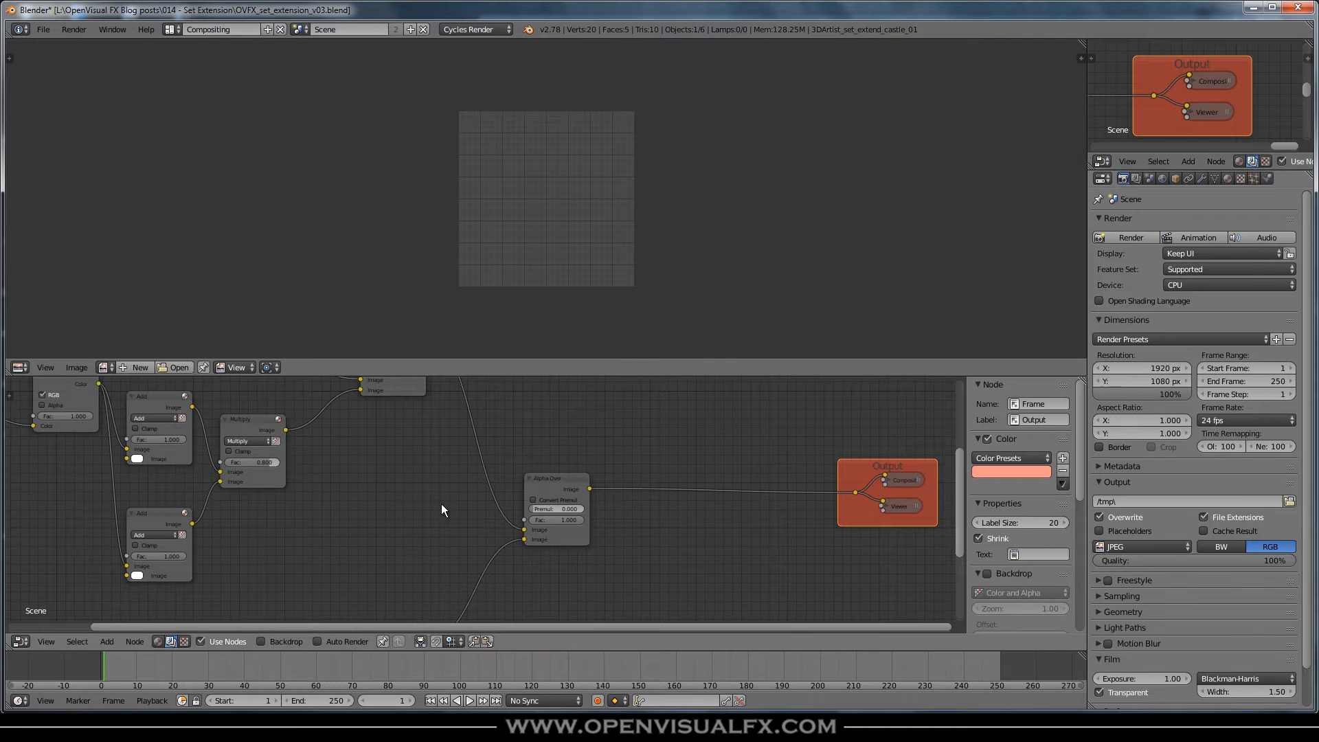
# Step: Connect the Movie Clip's image output to the Viewer and display the Viewer Node in the image editor
pyautogui.scroll(-3, 439, 509)
pyautogui.moveTo(433, 508); pyautogui.dragTo(604, 466, button='middle')
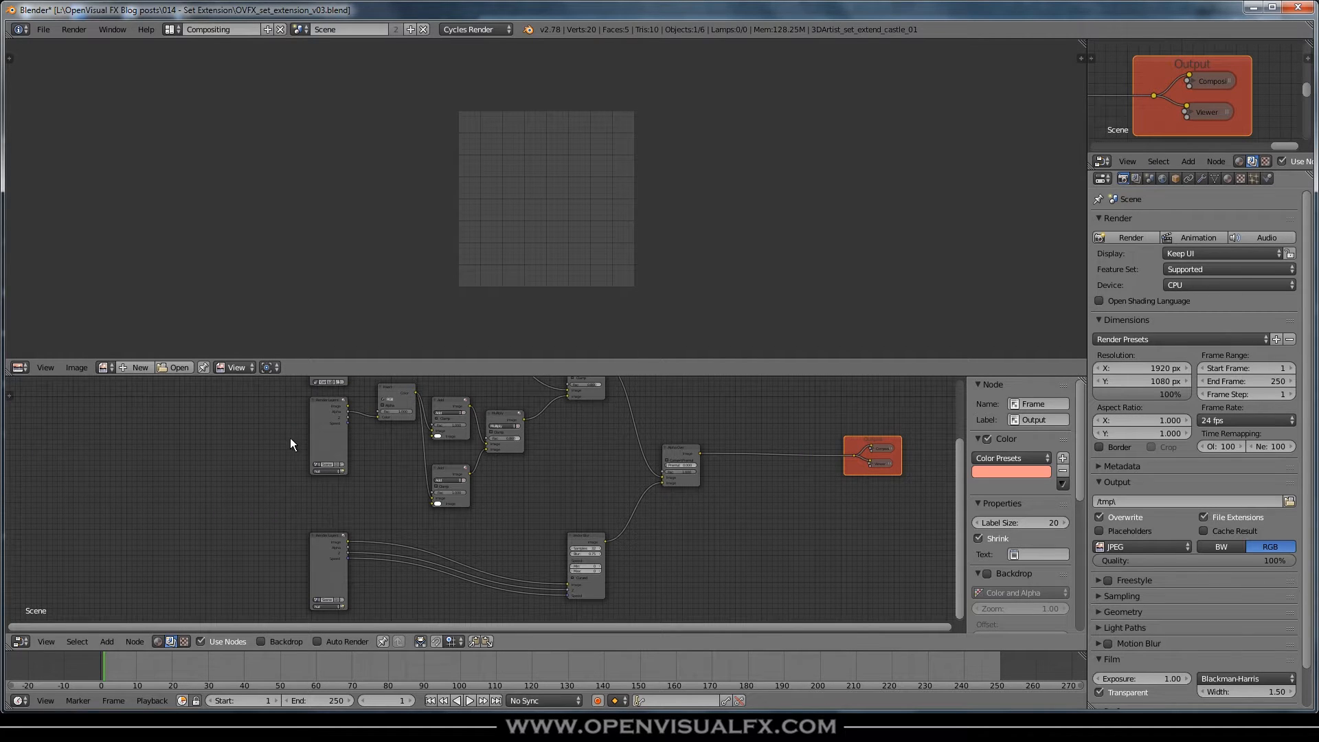
pyautogui.moveTo(291, 443); pyautogui.dragTo(534, 520, button='middle')
pyautogui.scroll(3, 529, 508)
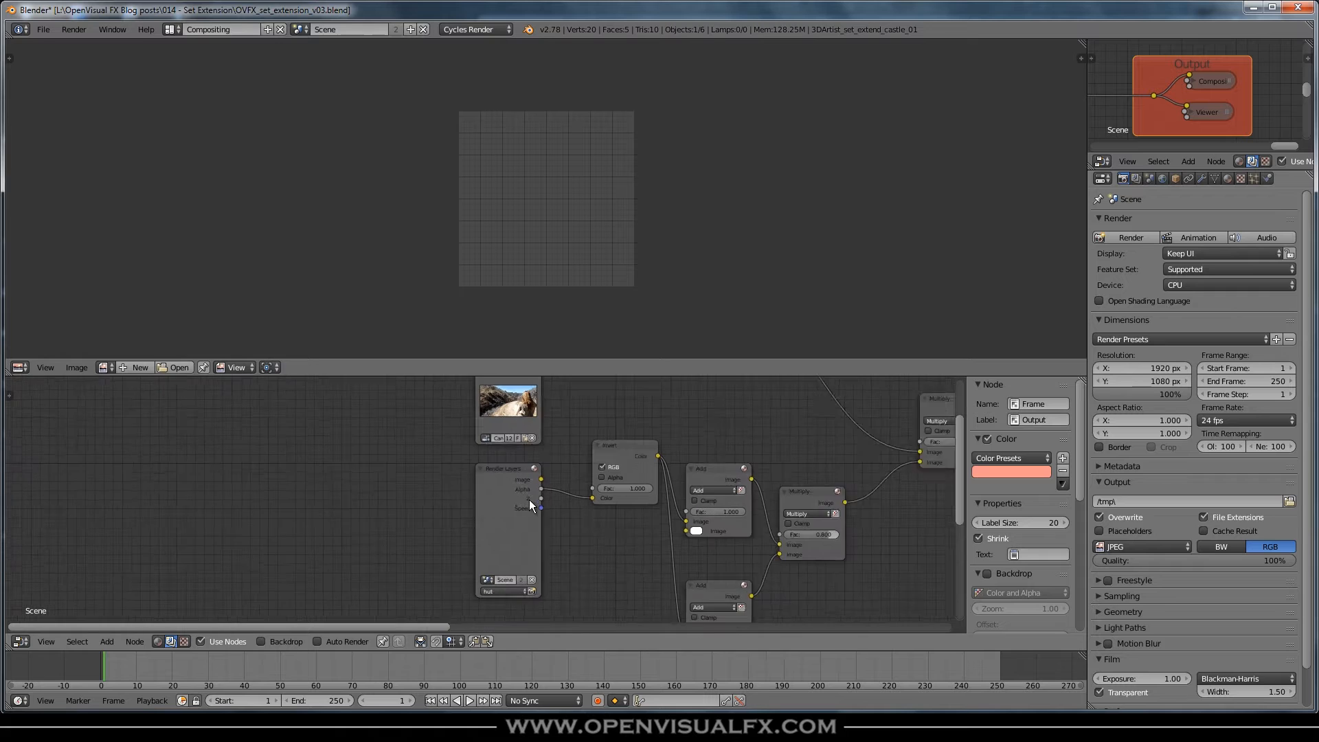
pyautogui.click(512, 464)
pyautogui.moveTo(570, 437); pyautogui.dragTo(560, 566, button='middle')
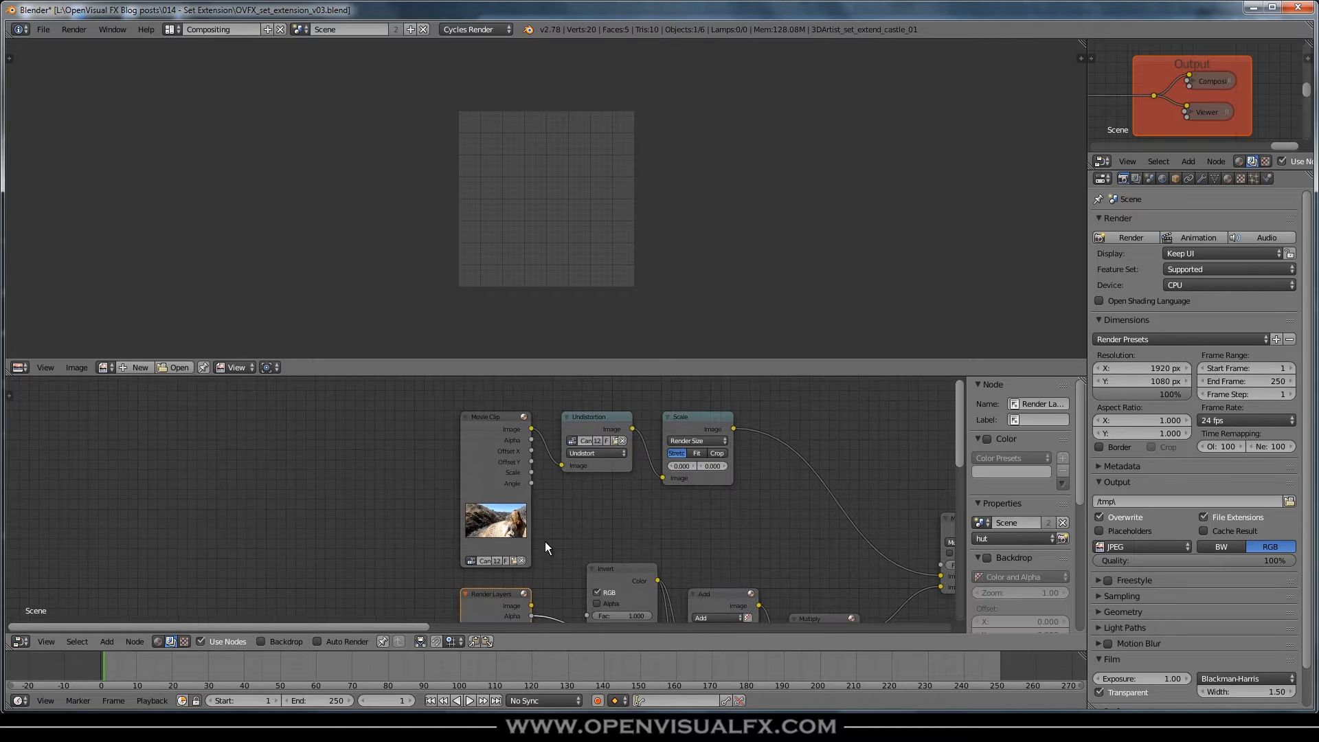
pyautogui.keyDown('ctrl'); pyautogui.keyDown('shift'); pyautogui.click(501, 428); pyautogui.keyUp('shift'); pyautogui.keyUp('ctrl')
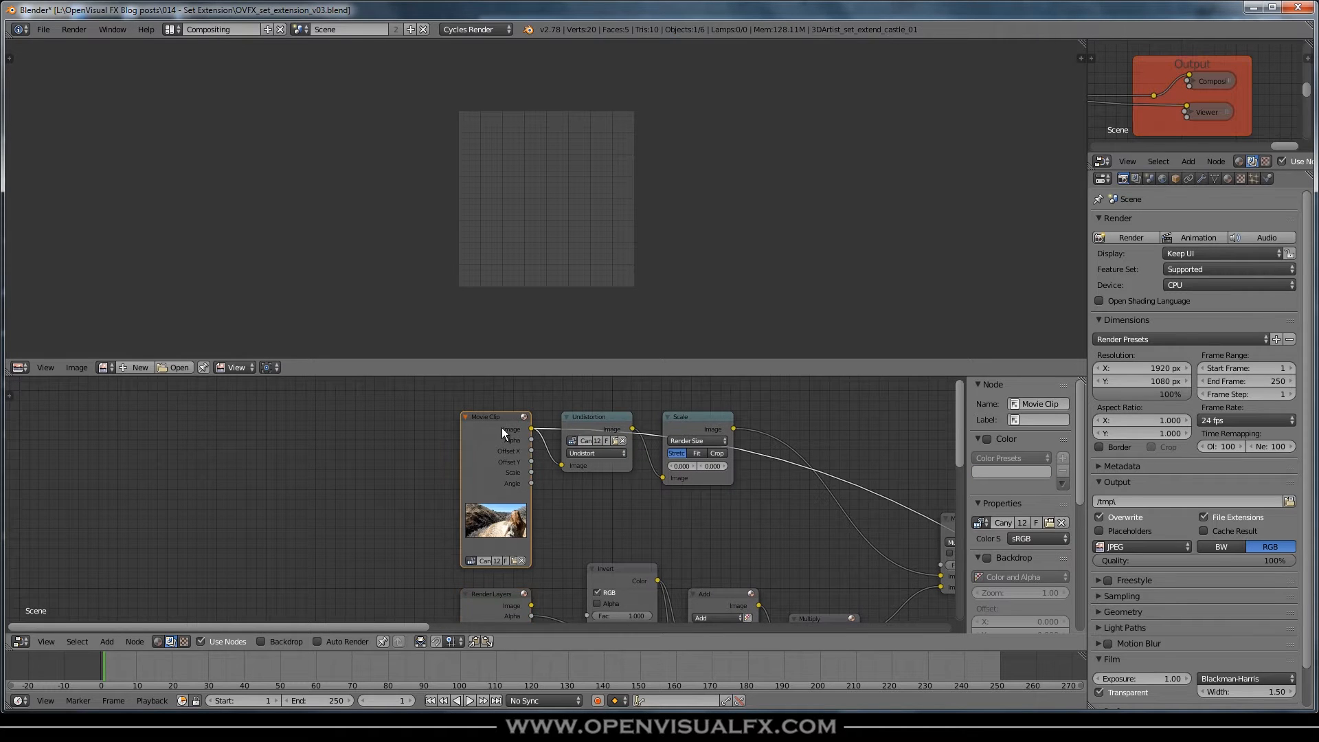
pyautogui.click(105, 367)
pyautogui.click(134, 459)
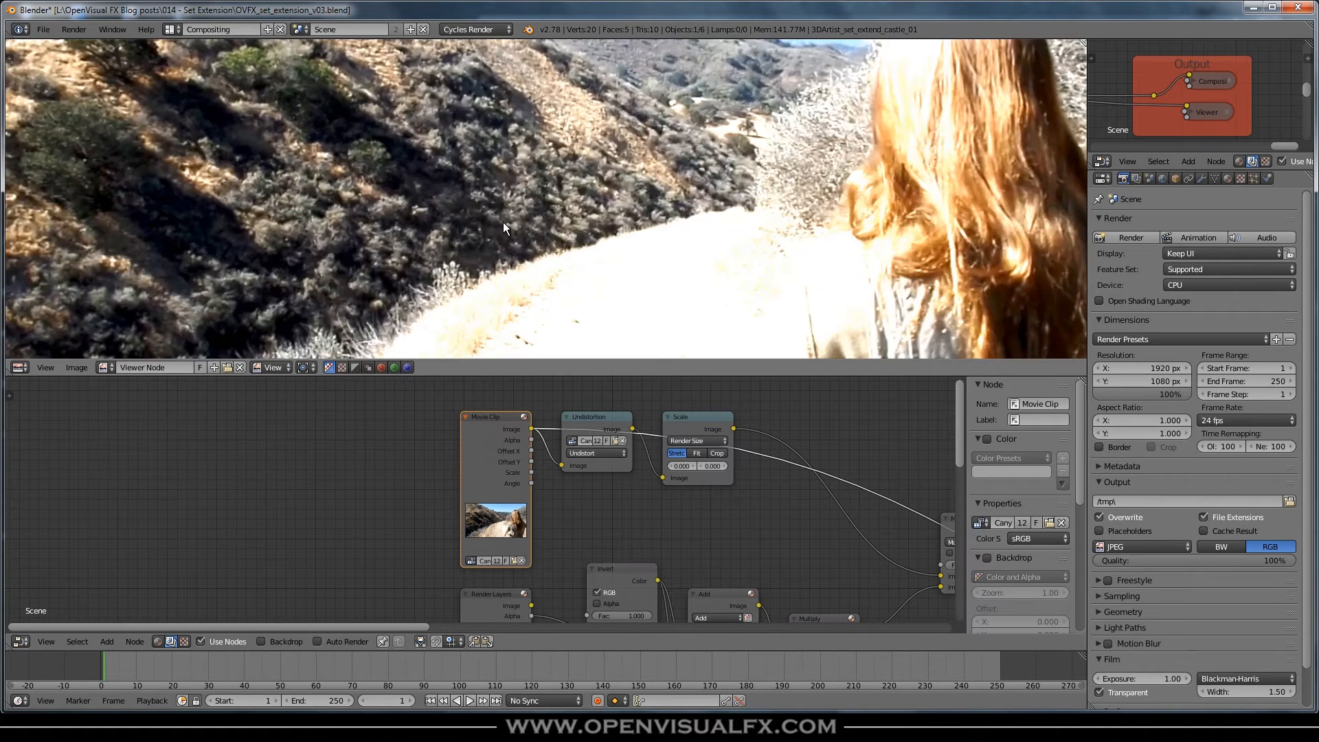
pyautogui.scroll(-5, 509, 219)
pyautogui.scroll(1, 567, 205)
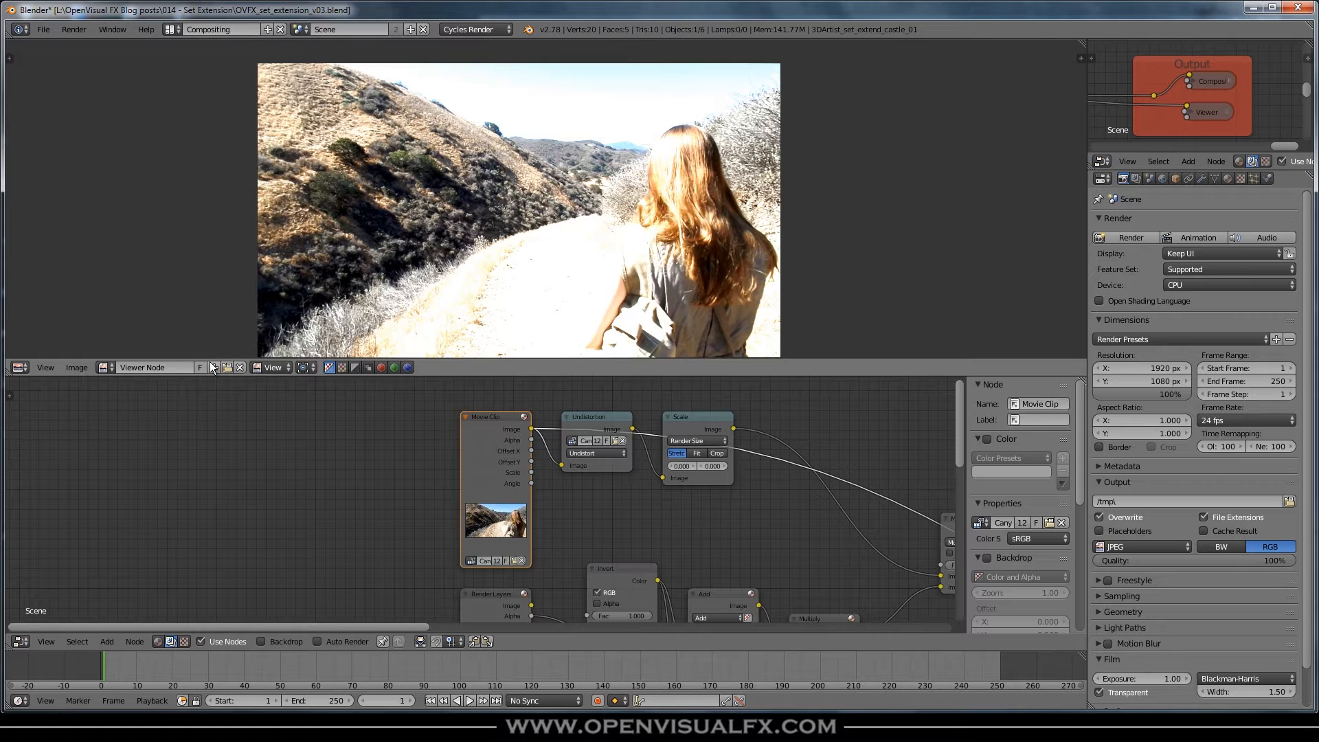
# Step: Preview the Movie Clip's outputs and the reroute in the Output frame, ending on the clip's image
pyautogui.keyDown('ctrl'); pyautogui.keyDown('shift'); pyautogui.click(506, 421); pyautogui.keyUp('shift'); pyautogui.keyUp('ctrl')
pyautogui.keyDown('ctrl'); pyautogui.keyDown('shift'); pyautogui.click(505, 422); pyautogui.keyUp('shift'); pyautogui.keyUp('ctrl')
pyautogui.keyDown('ctrl'); pyautogui.keyDown('shift'); pyautogui.click(506, 421); pyautogui.keyUp('shift'); pyautogui.keyUp('ctrl')
pyautogui.keyDown('ctrl'); pyautogui.keyDown('shift'); pyautogui.click(505, 421); pyautogui.keyUp('shift'); pyautogui.keyUp('ctrl')
pyautogui.keyDown('ctrl'); pyautogui.keyDown('shift'); pyautogui.click(505, 420); pyautogui.keyUp('shift'); pyautogui.keyUp('ctrl')
pyautogui.keyDown('ctrl'); pyautogui.keyDown('shift'); pyautogui.click(505, 420); pyautogui.keyUp('shift'); pyautogui.keyUp('ctrl')
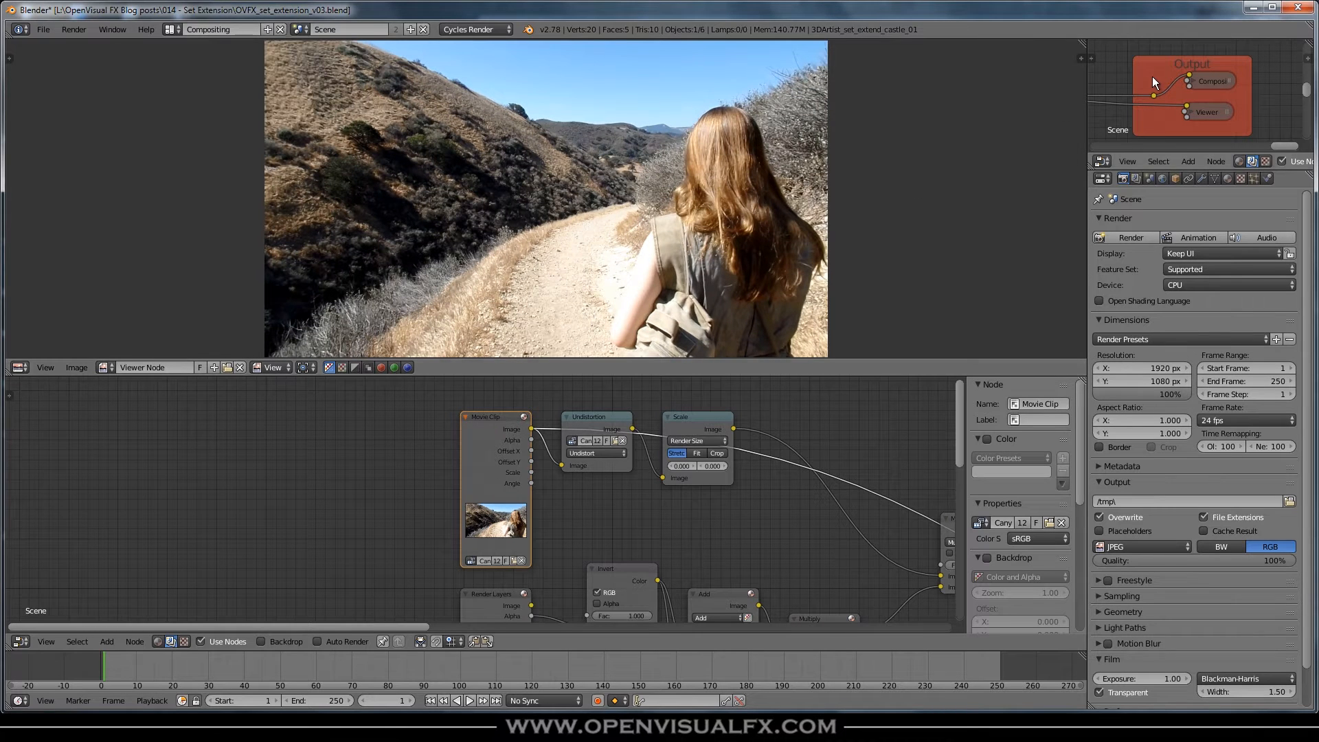
pyautogui.keyDown('ctrl'); pyautogui.keyDown('shift'); pyautogui.click(1155, 94); pyautogui.keyUp('shift'); pyautogui.keyUp('ctrl')
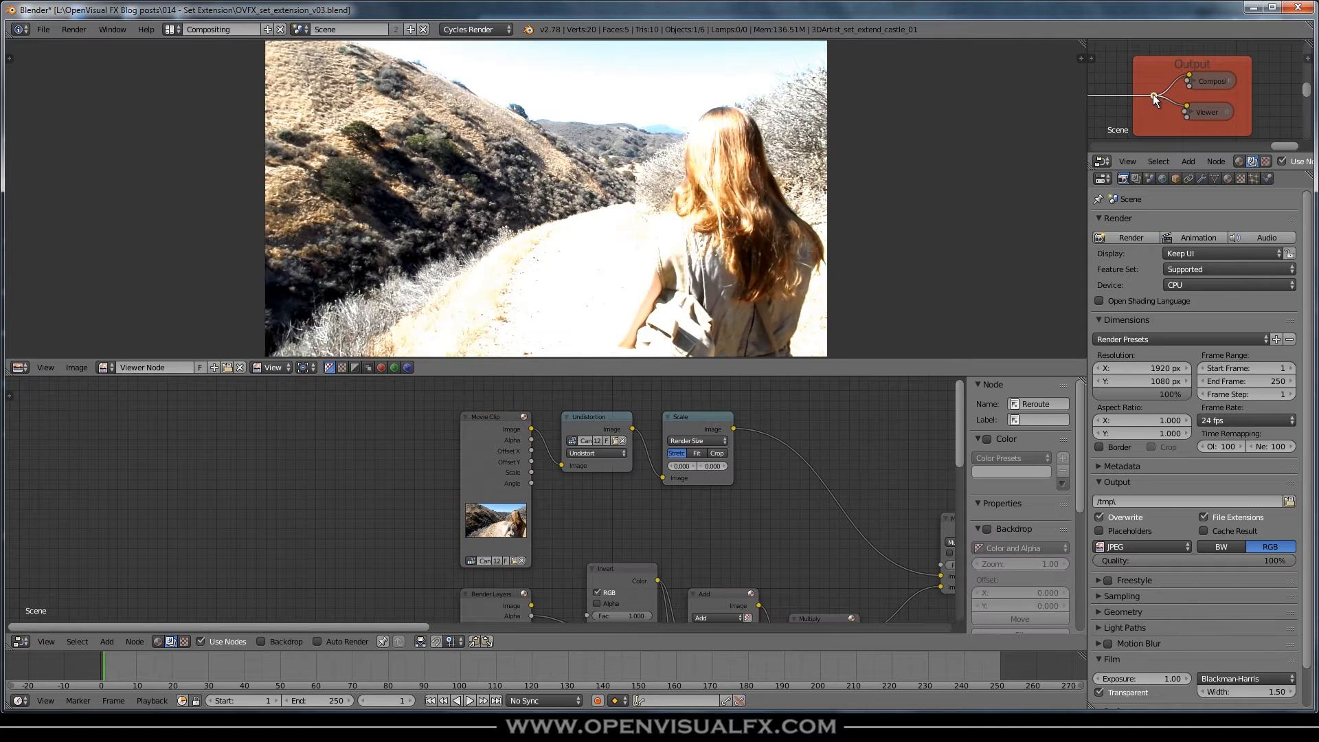
pyautogui.keyDown('ctrl'); pyautogui.keyDown('shift'); pyautogui.click(503, 417); pyautogui.keyUp('shift'); pyautogui.keyUp('ctrl')
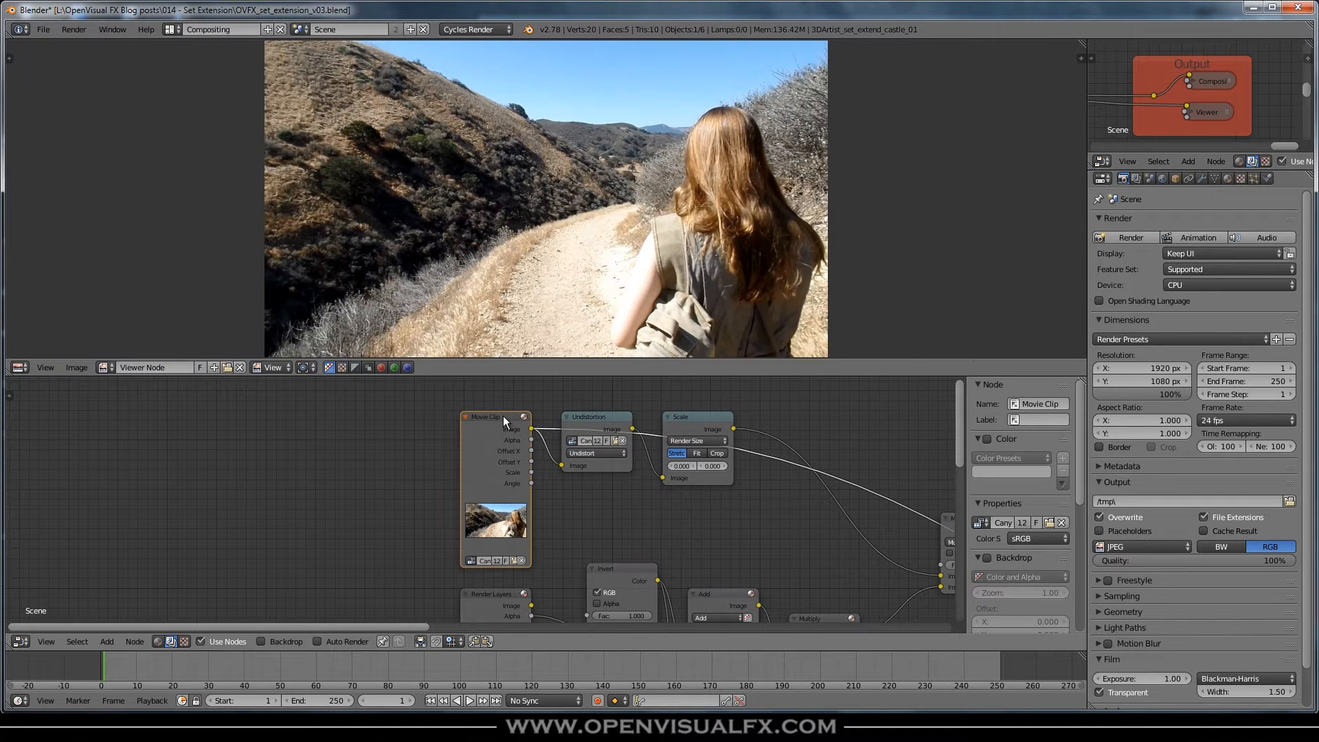
# Step: Move the Movie Clip node aside and remove the Undistortion, Scale and Multiply nodes of its branch
pyautogui.scroll(-6, 654, 430)
pyautogui.moveTo(740, 535); pyautogui.dragTo(516, 536, button='middle')
pyautogui.scroll(4, 315, 441)
pyautogui.moveTo(334, 419); pyautogui.dragTo(279, 406)
pyautogui.click(420, 423)
pyautogui.keyDown('shift'); pyautogui.click(509, 421); pyautogui.keyUp('shift')
pyautogui.hotkey('ctrl', 'x')
pyautogui.click(736, 505)
pyautogui.press('x')
# Step: Move the hut Render Layers node aside and delete the Invert, Add and Multiply nodes of its branch
pyautogui.moveTo(624, 522); pyautogui.dragTo(649, 431, button='middle')
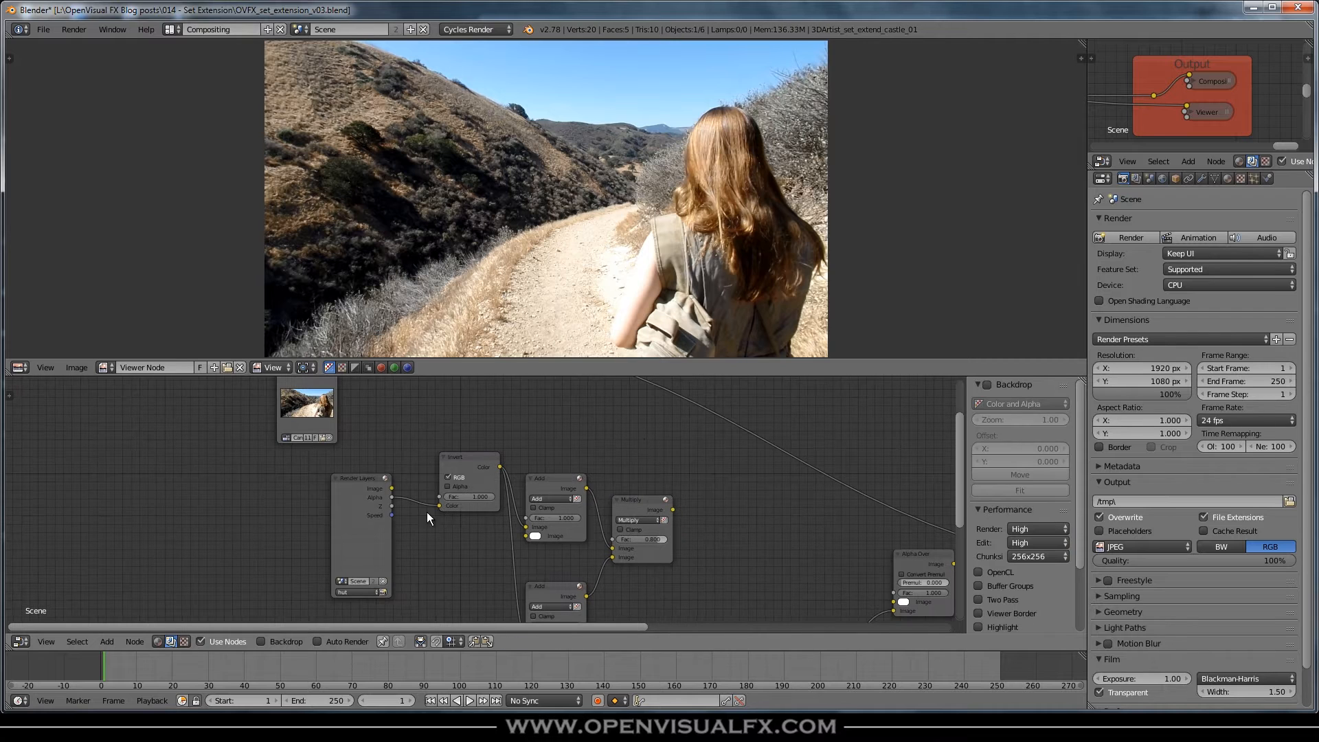
pyautogui.moveTo(359, 484); pyautogui.dragTo(273, 487)
pyautogui.click(455, 457)
pyautogui.keyDown('shift'); pyautogui.click(567, 481); pyautogui.keyUp('shift')
pyautogui.keyDown('shift'); pyautogui.click(639, 509); pyautogui.keyUp('shift')
pyautogui.press('x')
# Step: Delete the lower Render Layers node and the remaining processing nodes ahead of the Output frame
pyautogui.moveTo(634, 563); pyautogui.dragTo(563, 408, button='middle')
pyautogui.click(323, 525)
pyautogui.keyDown('shift'); pyautogui.click(690, 515); pyautogui.keyUp('shift')
pyautogui.press('x')
# Step: Maximize the node editor and spread the Movie Clip and hut Render Layers nodes far apart
pyautogui.moveTo(723, 460); pyautogui.dragTo(659, 566, button='middle')
pyautogui.scroll(-4, 330, 467)
pyautogui.moveTo(330, 472); pyautogui.dragTo(476, 462, button='middle')
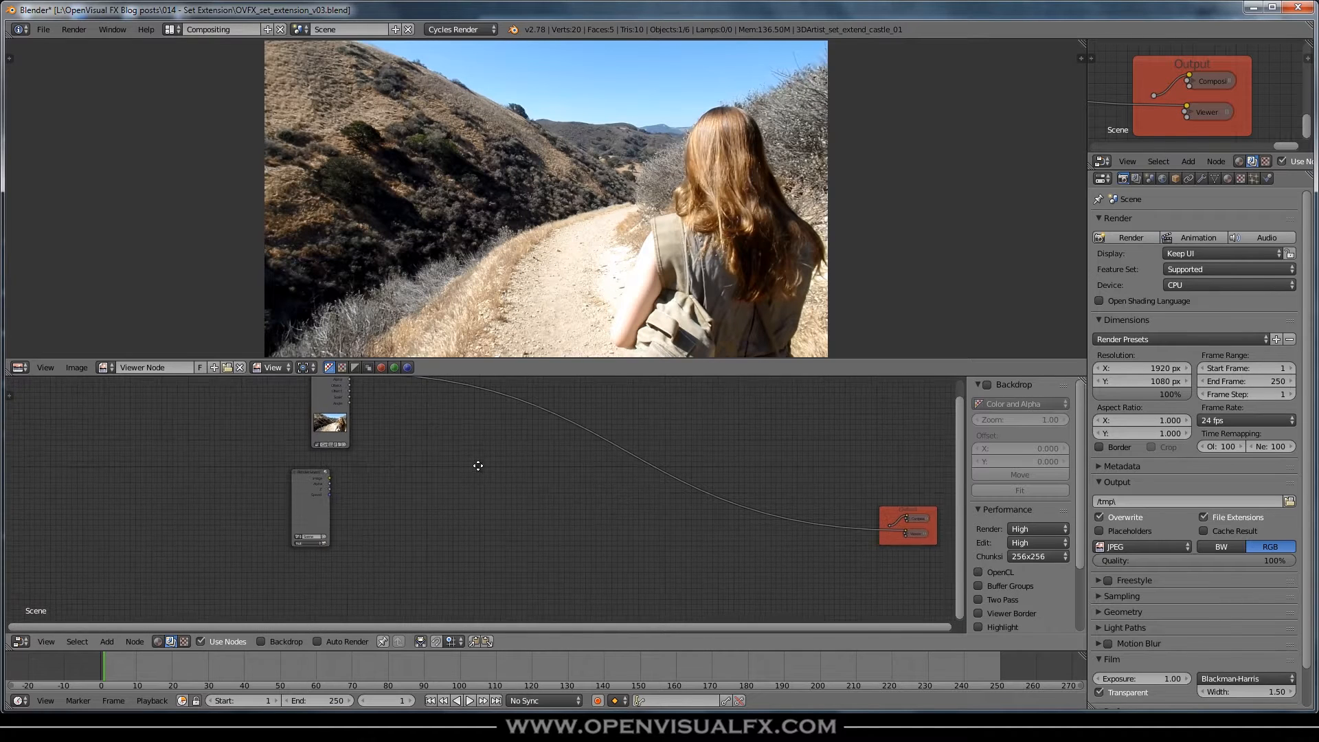
pyautogui.hotkey('shift', 'space')
pyautogui.scroll(1, 470, 323)
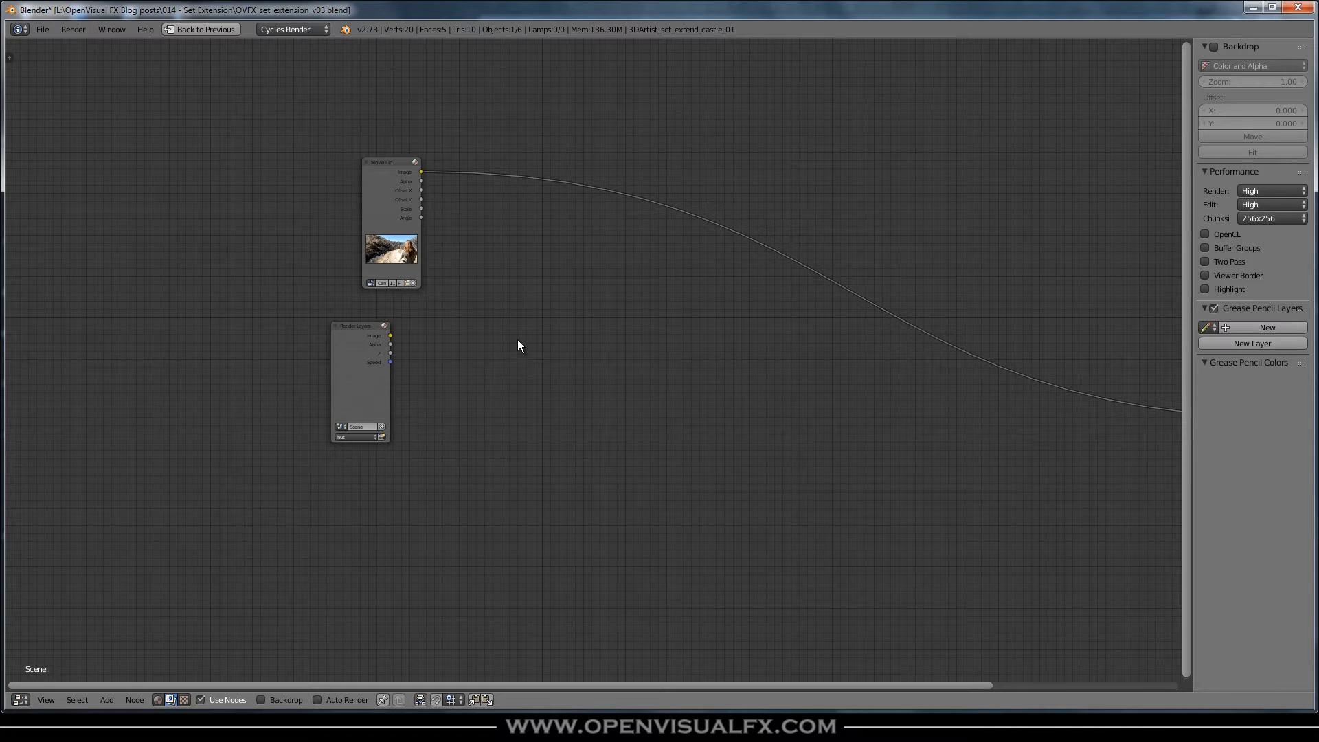
pyautogui.moveTo(517, 341); pyautogui.dragTo(346, 374, button='middle')
pyautogui.moveTo(228, 331); pyautogui.dragTo(539, 441)
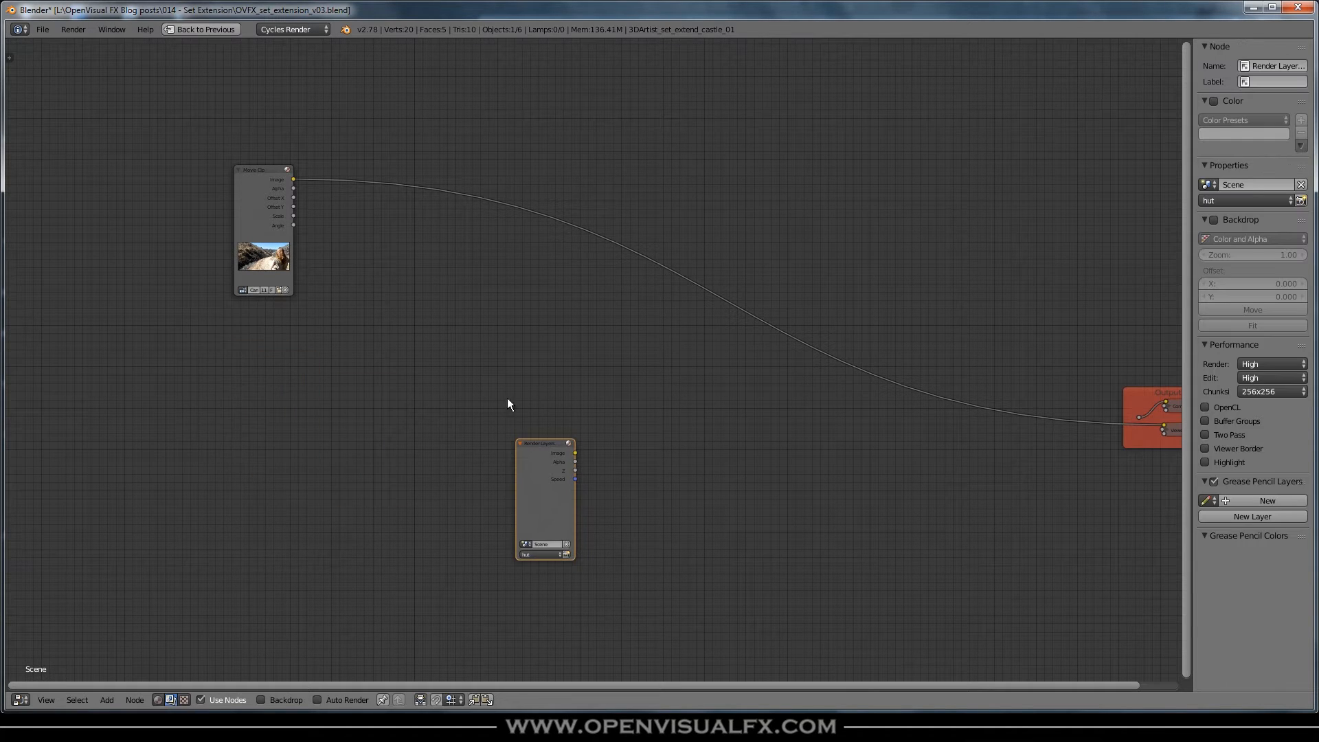
pyautogui.moveTo(253, 167); pyautogui.dragTo(26, 364)
pyautogui.moveTo(247, 410); pyautogui.dragTo(509, 316, button='middle')
pyautogui.scroll(-3, 515, 323)
pyautogui.moveTo(389, 272); pyautogui.dragTo(230, 295)
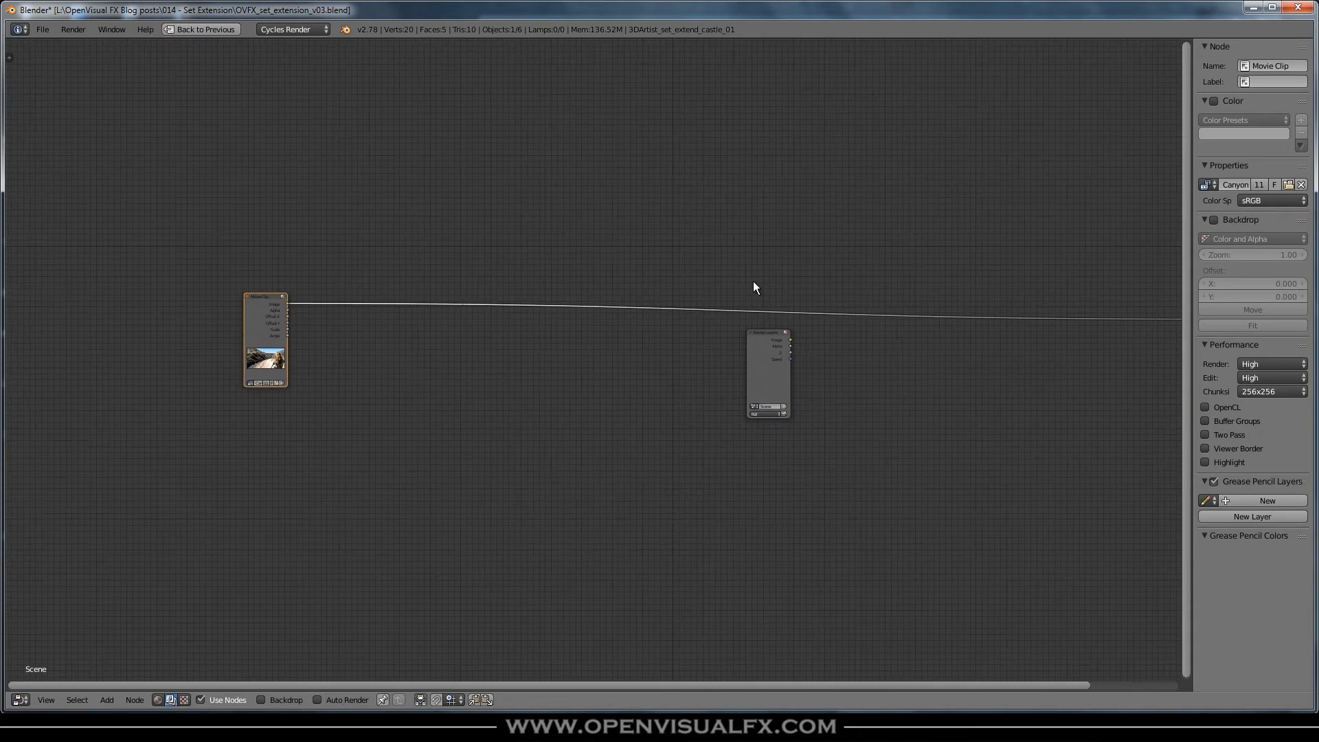
# Step: Shift the Output frame slightly towards the other nodes and cut the link from the Movie Clip to the Viewer
pyautogui.moveTo(703, 294); pyautogui.dragTo(471, 286, button='middle')
pyautogui.moveTo(580, 344); pyautogui.dragTo(718, 344, button='middle')
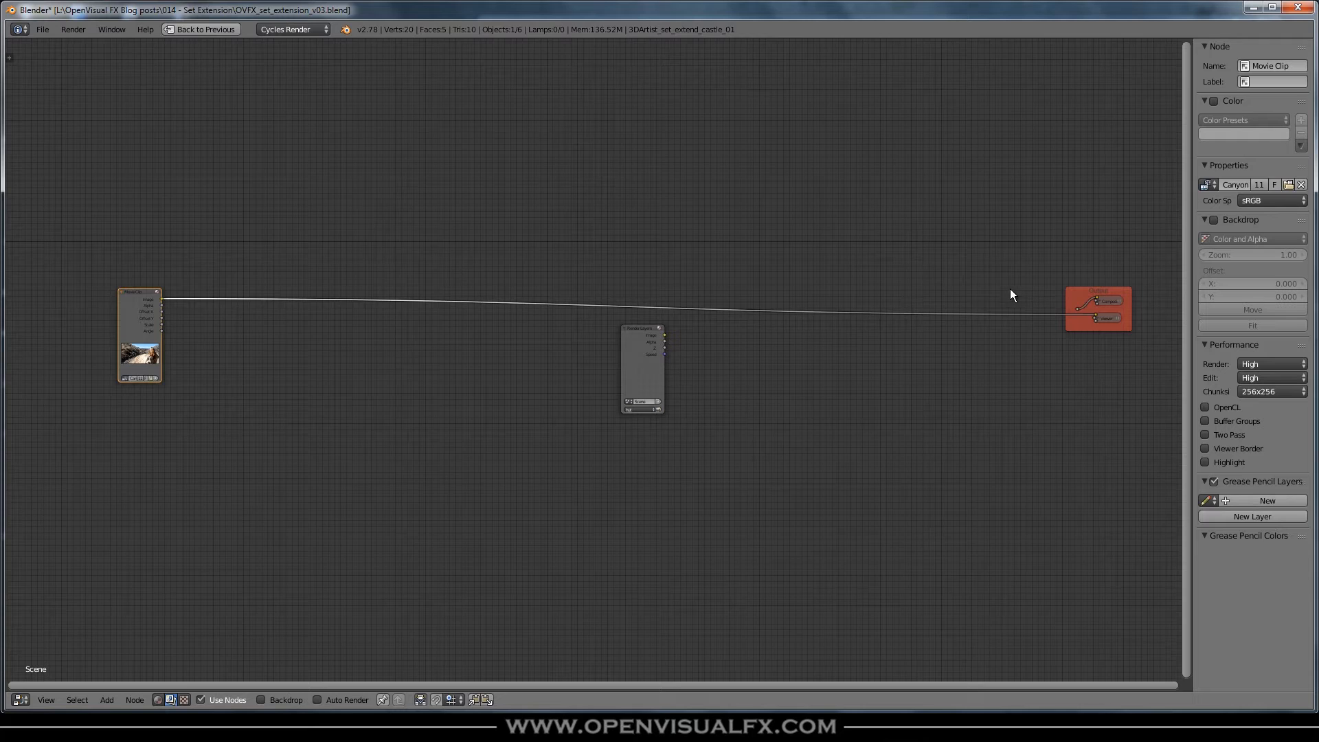
pyautogui.scroll(2, 1009, 294)
pyautogui.moveTo(1123, 321); pyautogui.dragTo(1106, 318)
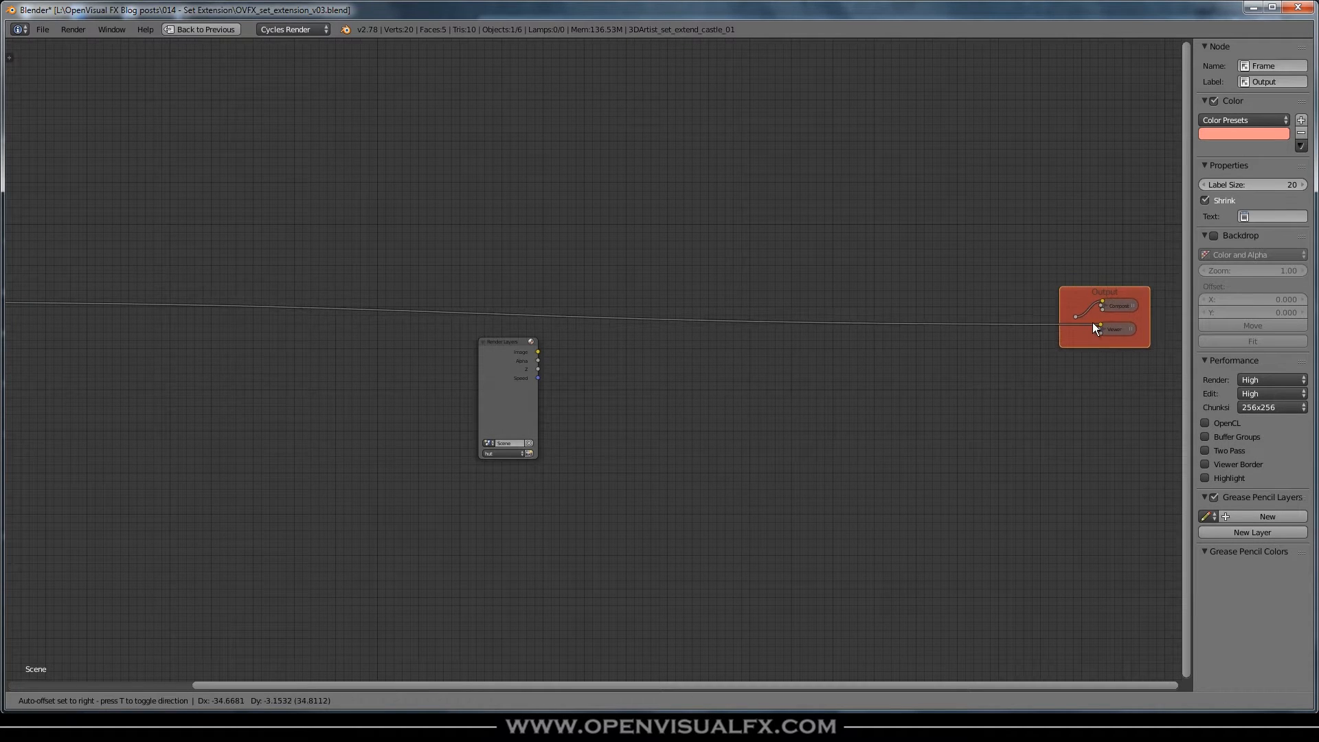
pyautogui.scroll(1, 1097, 323)
pyautogui.moveTo(1098, 324)
pyautogui.mouseDown()
pyautogui.moveTo(1071, 331)
pyautogui.moveTo(1081, 323)
pyautogui.mouseUp()
pyautogui.keyDown('ctrl'); pyautogui.moveTo(988, 307); pyautogui.dragTo(1009, 399); pyautogui.keyUp('ctrl')
# Step: Reconnect the Movie Clip to the Viewer and place the hut Render Layers node beside the clip
pyautogui.moveTo(426, 358); pyautogui.dragTo(520, 338, button='middle')
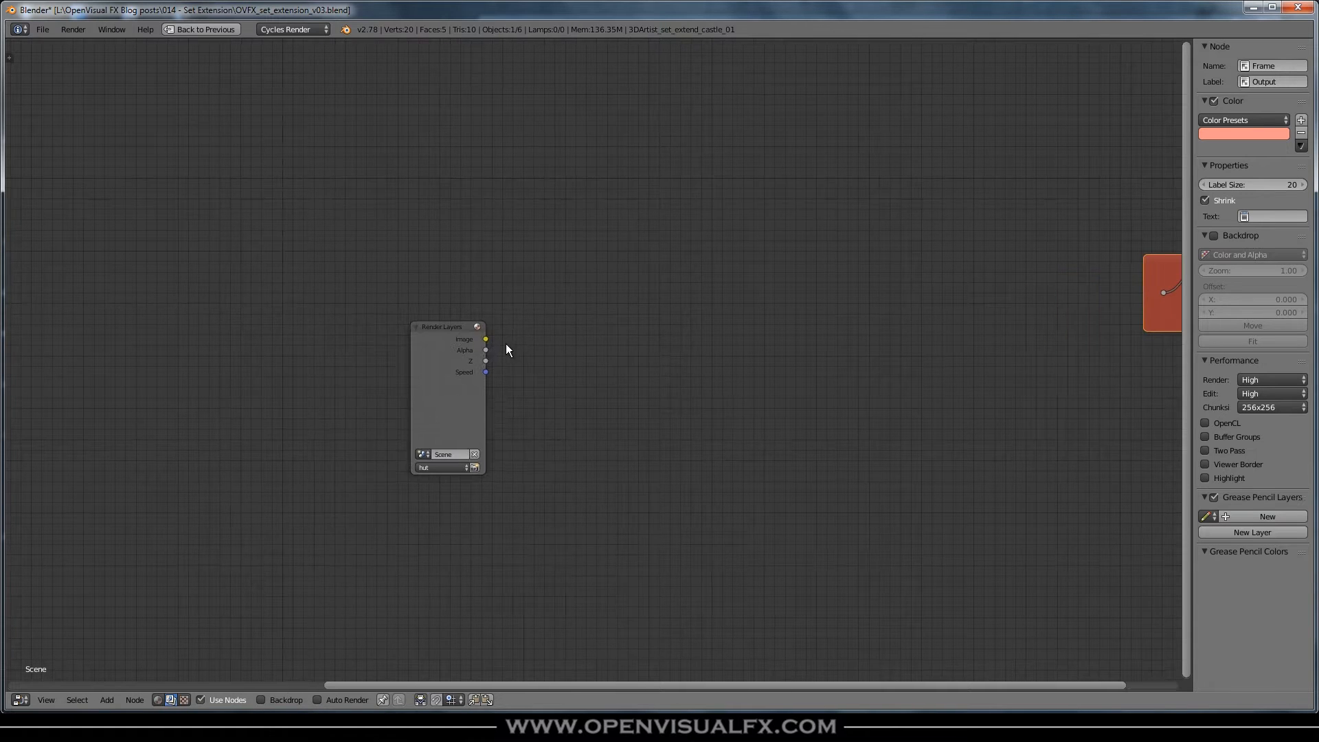
pyautogui.moveTo(452, 327); pyautogui.dragTo(189, 390)
pyautogui.scroll(-2, 162, 306)
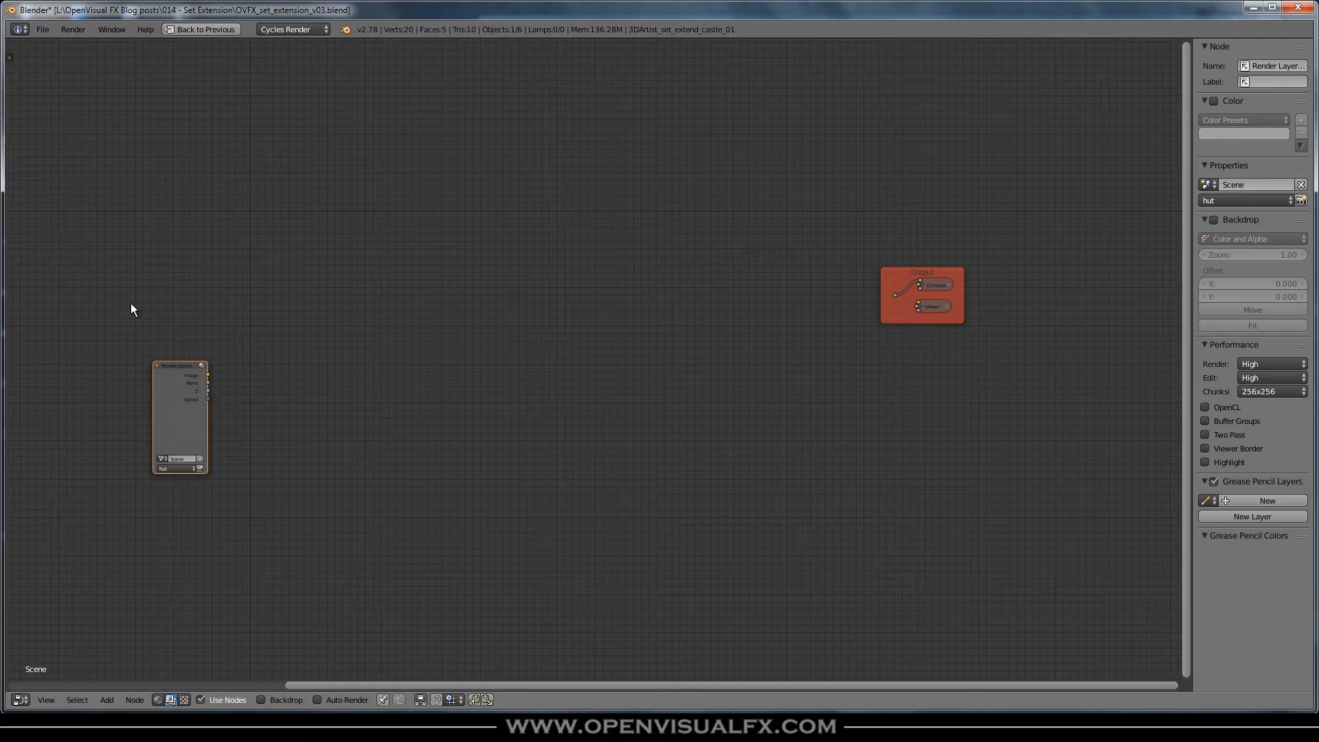
pyautogui.moveTo(131, 306); pyautogui.dragTo(364, 302, button='middle')
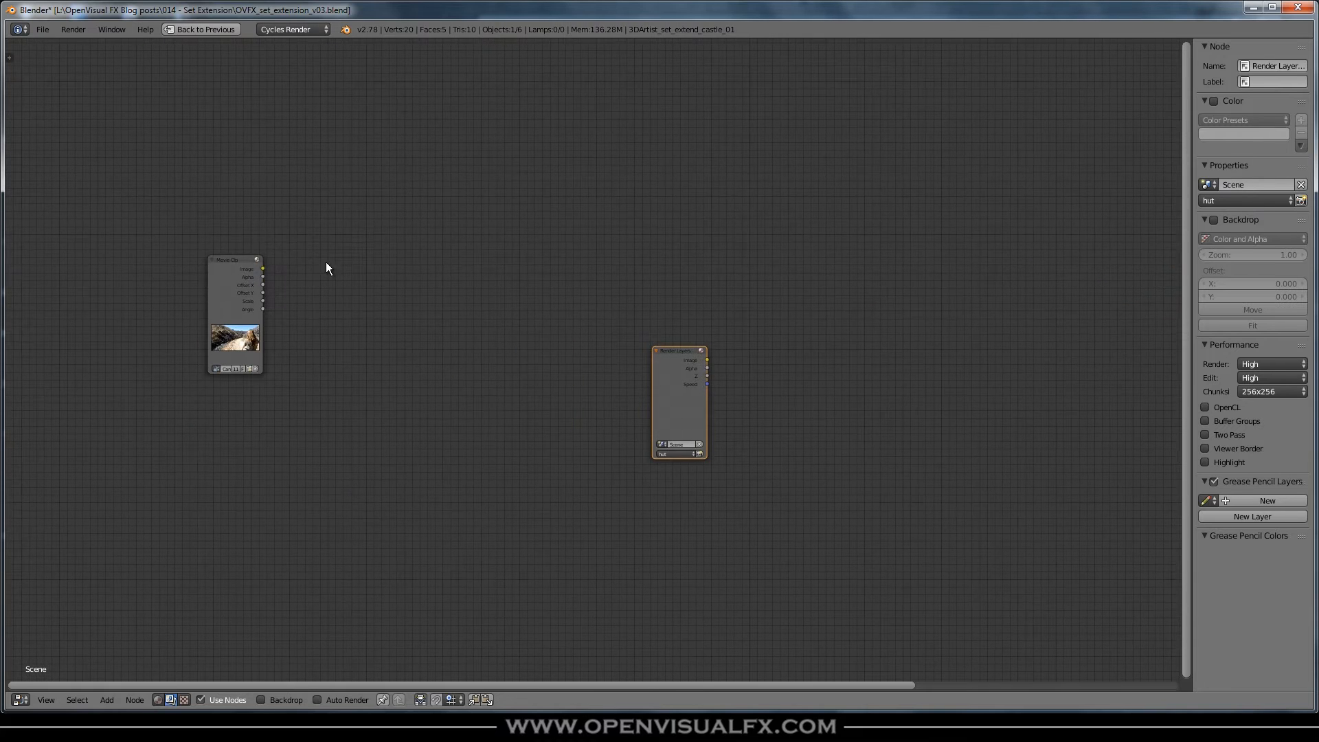
pyautogui.keyDown('ctrl'); pyautogui.keyDown('shift'); pyautogui.click(237, 261); pyautogui.keyUp('shift'); pyautogui.keyUp('ctrl')
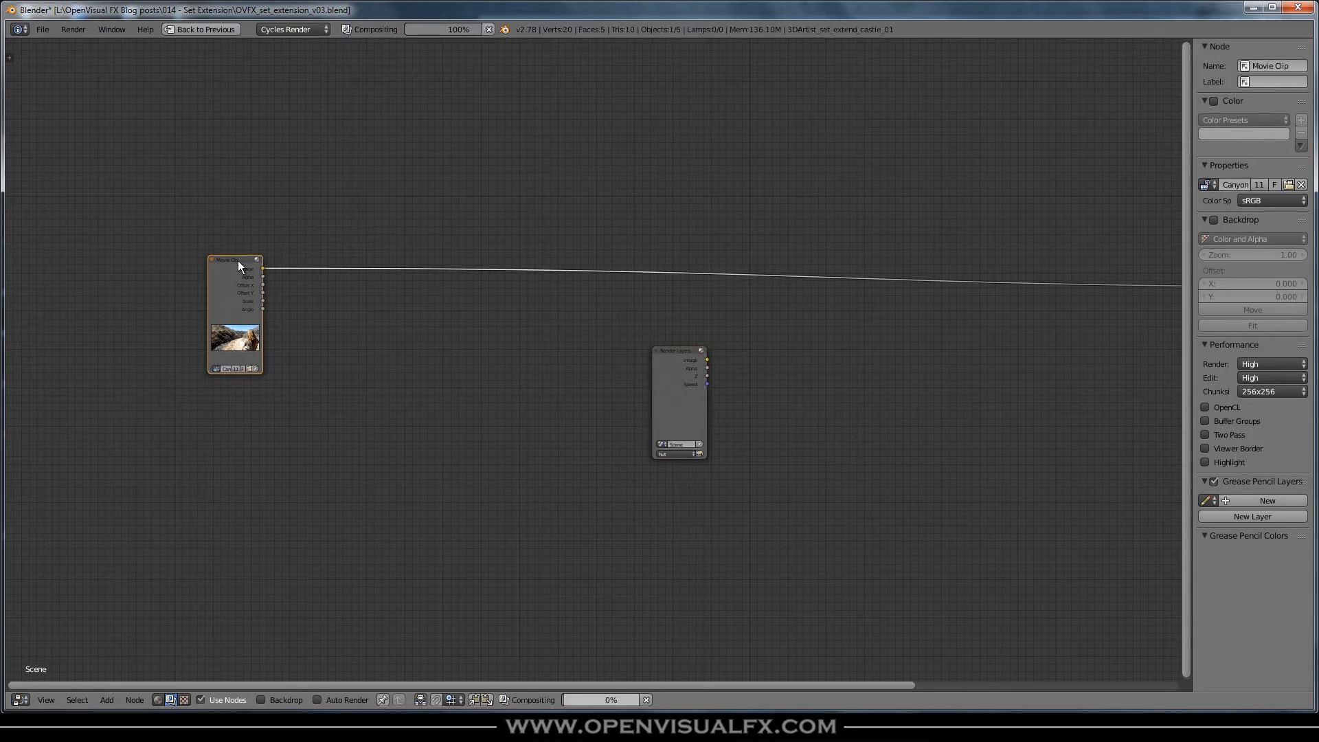
pyautogui.moveTo(692, 356); pyautogui.dragTo(337, 343)
pyautogui.scroll(3, 338, 426)
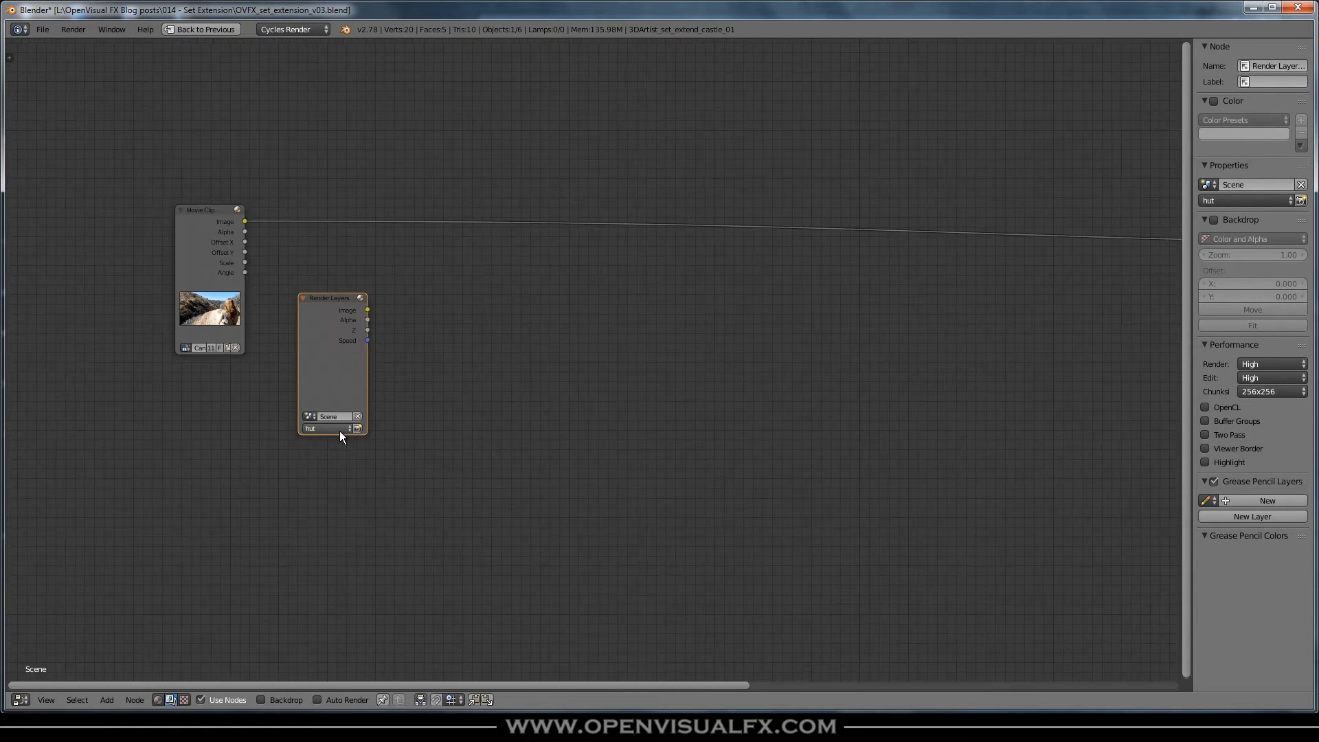
# Step: Insert an Alpha Over node after the Movie Clip and link the hut Render Layers image into its second image input
pyautogui.click(318, 426)
pyautogui.click(298, 414)
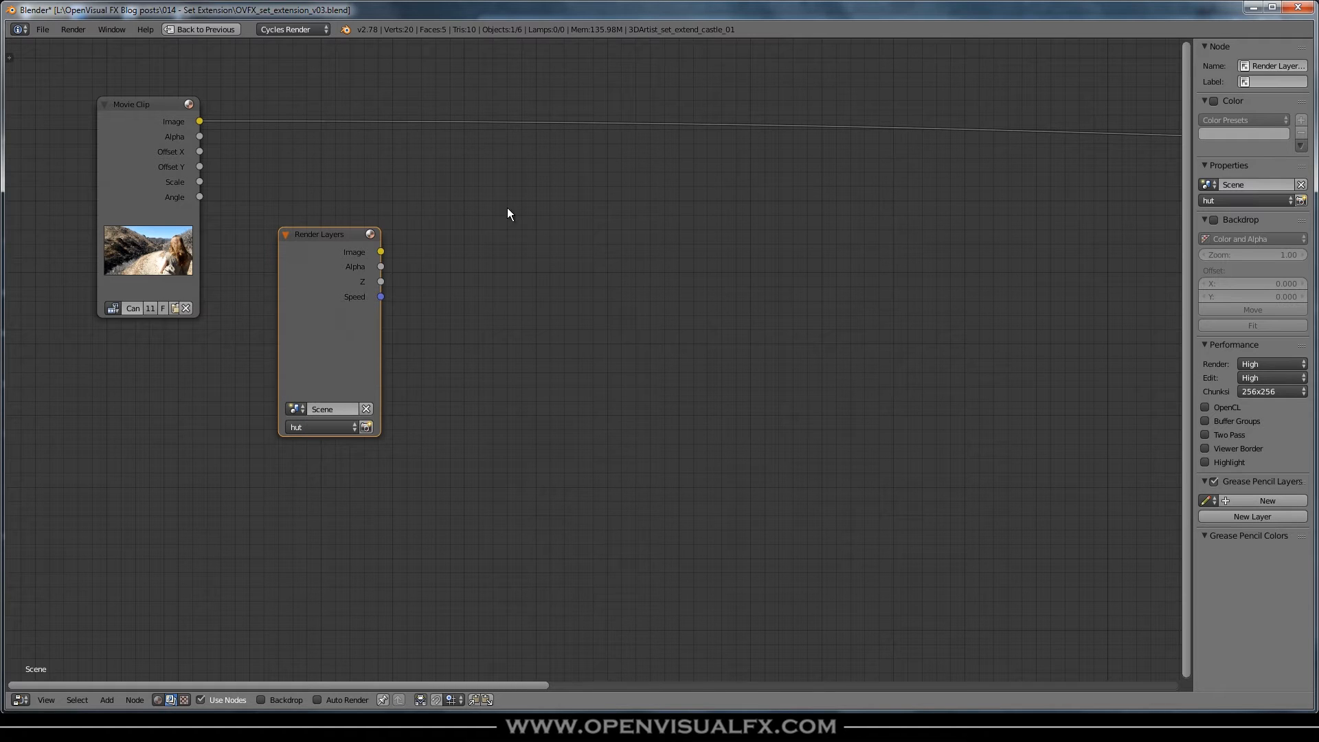
pyautogui.hotkey('shift', 'a')
pyautogui.moveTo(492, 225)
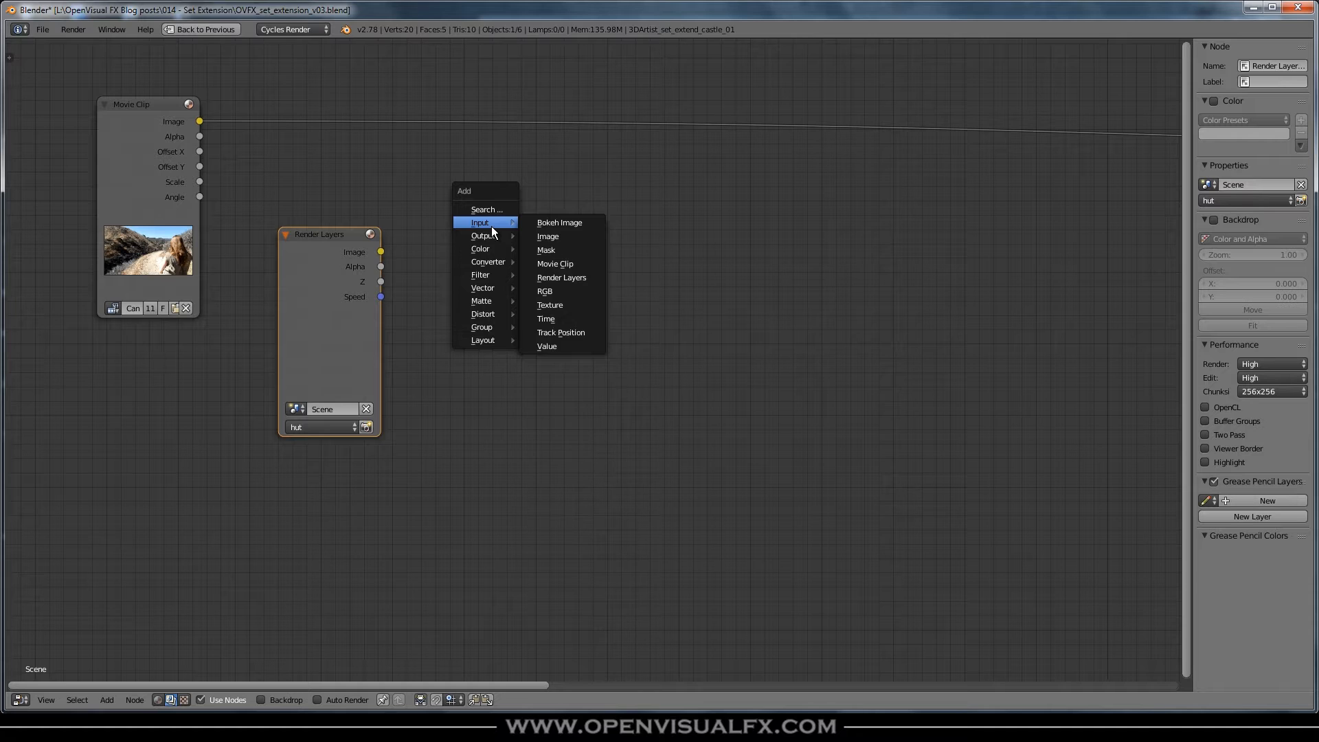
pyautogui.moveTo(492, 248)
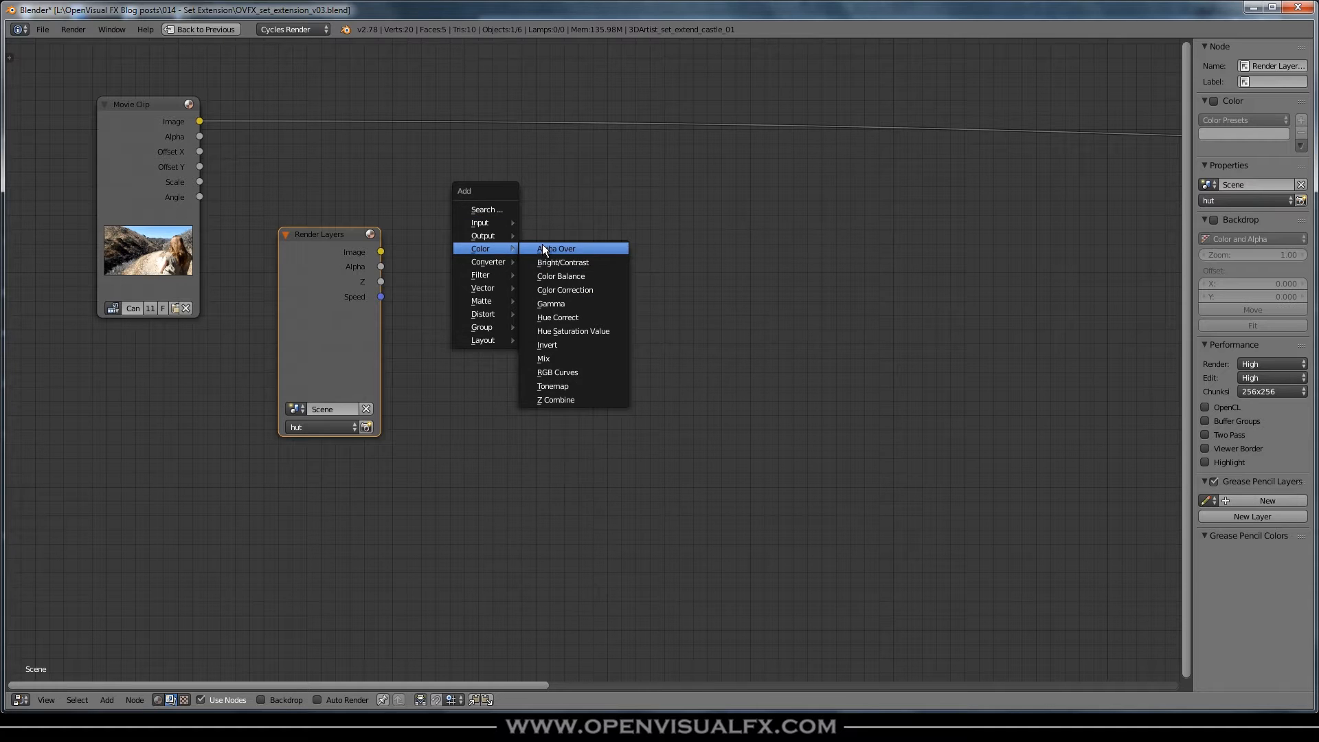
pyautogui.click(542, 248)
pyautogui.click(736, 103)
pyautogui.moveTo(326, 241); pyautogui.dragTo(738, 200)
pyautogui.moveTo(808, 103); pyautogui.dragTo(944, 106)
pyautogui.moveTo(526, 310); pyautogui.dragTo(693, 265)
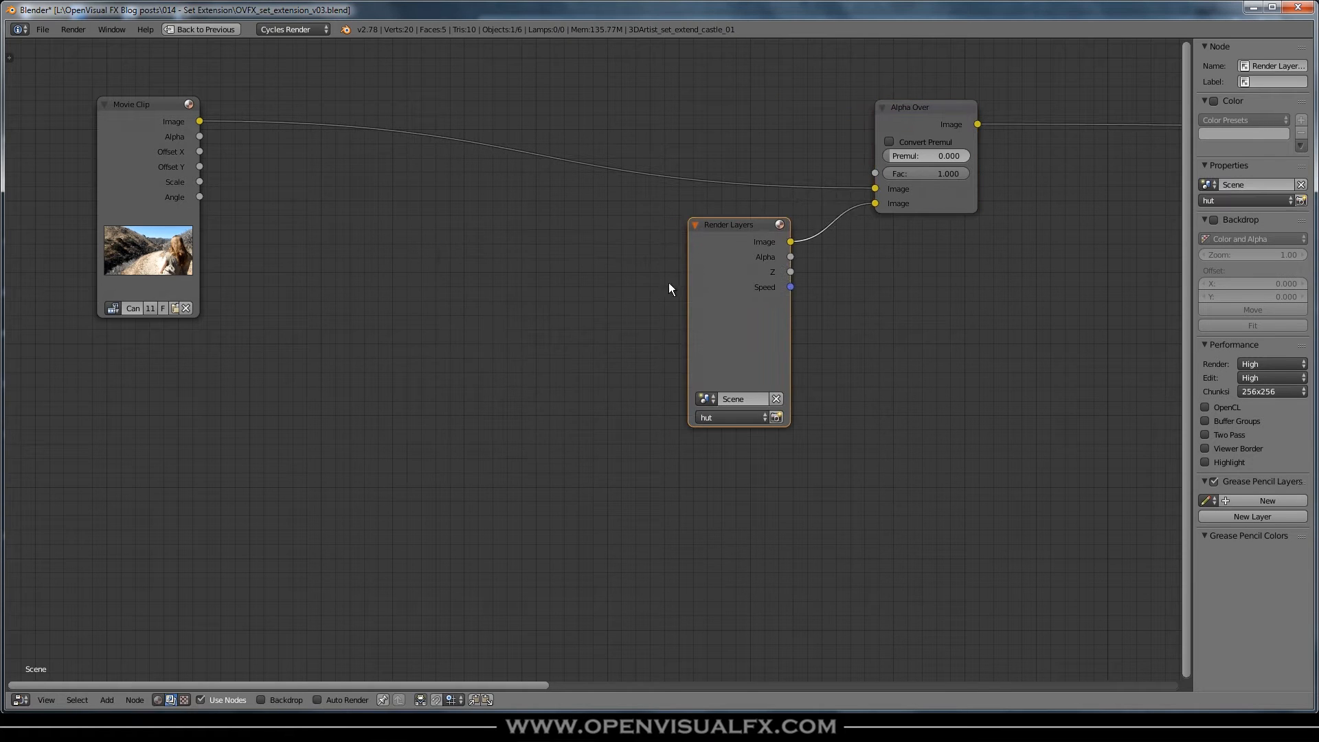
# Step: Duplicate the hut Render Layers node, set the copy to the sky layer and place it near the Movie Clip
pyautogui.moveTo(463, 339); pyautogui.dragTo(524, 391, button='middle')
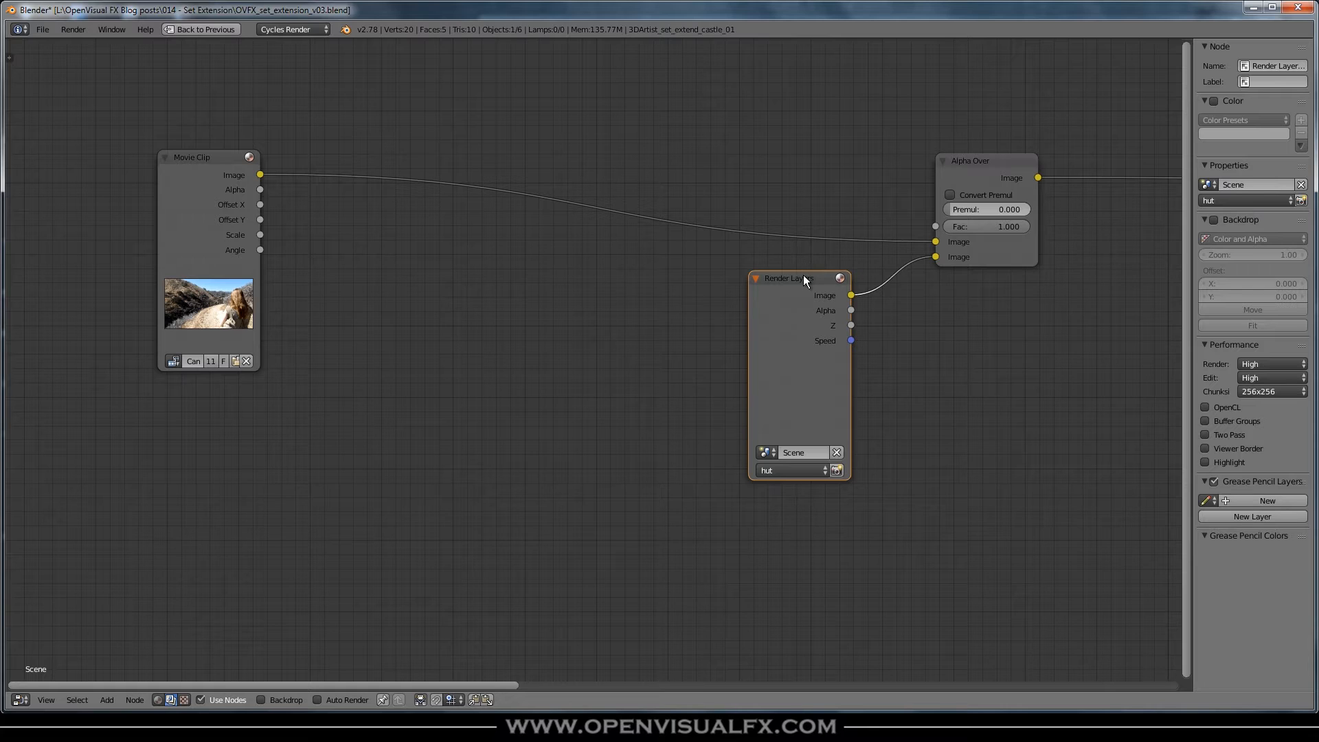
pyautogui.hotkey('shift', 'd')
pyautogui.click(397, 291)
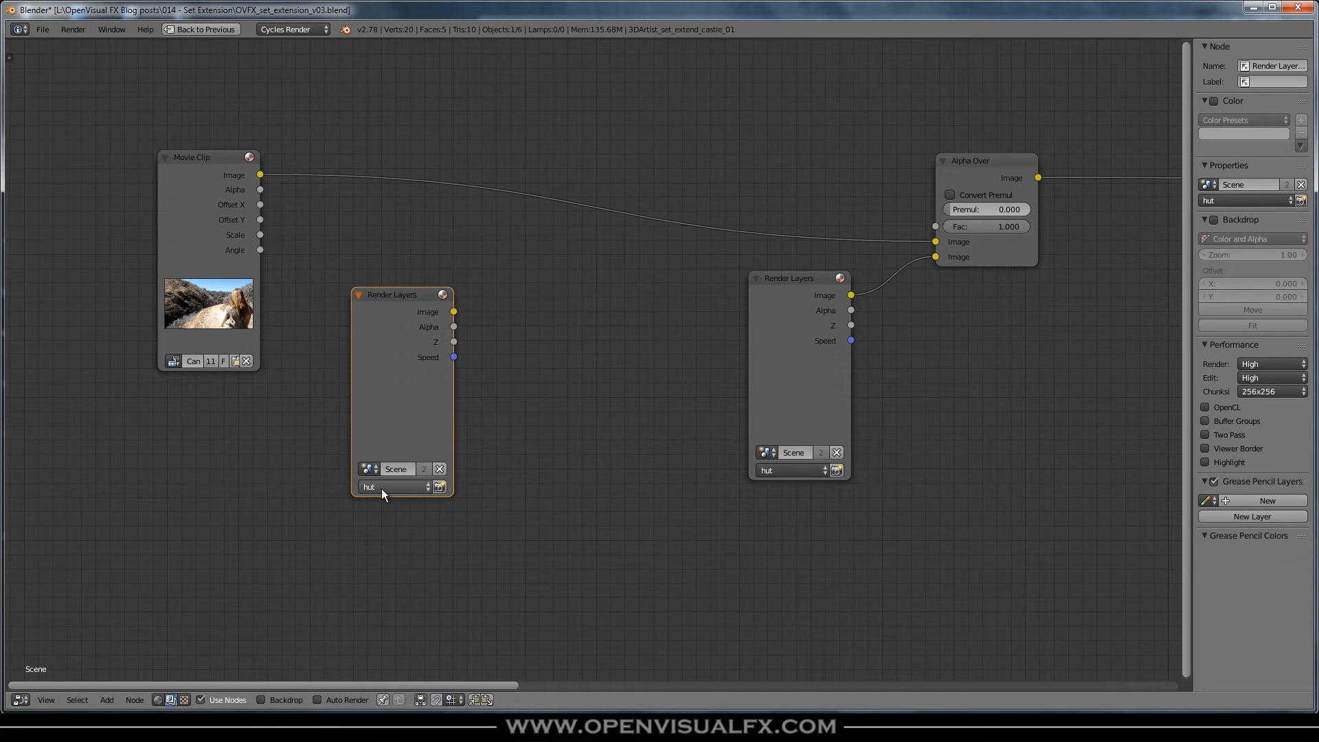
pyautogui.click(382, 488)
pyautogui.click(371, 410)
pyautogui.moveTo(429, 311); pyautogui.dragTo(410, 334)
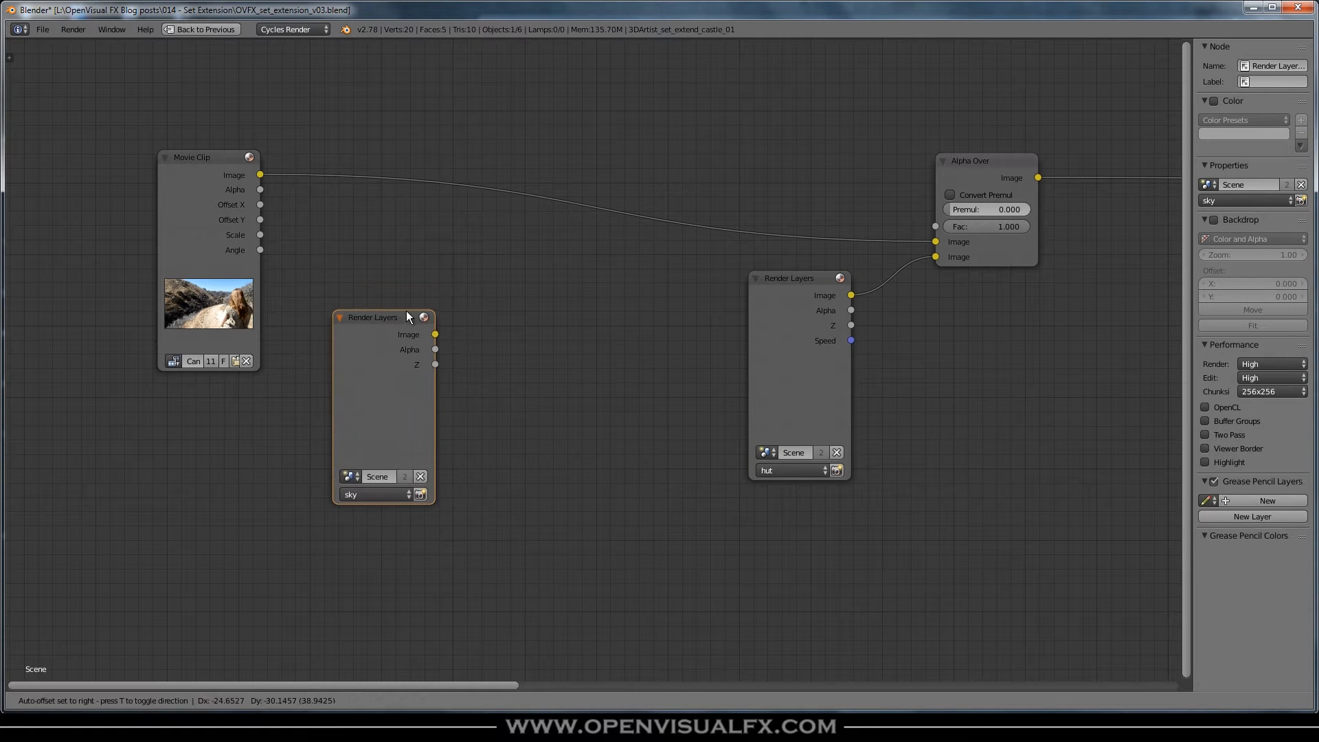
# Step: Space out the hut Render Layers, Alpha Over and Movie Clip nodes to make room between them
pyautogui.moveTo(798, 283); pyautogui.dragTo(817, 289)
pyautogui.moveTo(1001, 165); pyautogui.dragTo(1037, 173)
pyautogui.moveTo(217, 156); pyautogui.dragTo(34, 179)
pyautogui.scroll(-2, 472, 315)
pyautogui.moveTo(513, 315); pyautogui.dragTo(688, 317, button='middle')
# Step: Restore the node editor from full screen and shift the Output frame farther from the other nodes
pyautogui.hotkey('ctrl', 'space')
pyautogui.moveTo(579, 524); pyautogui.dragTo(447, 500, button='middle')
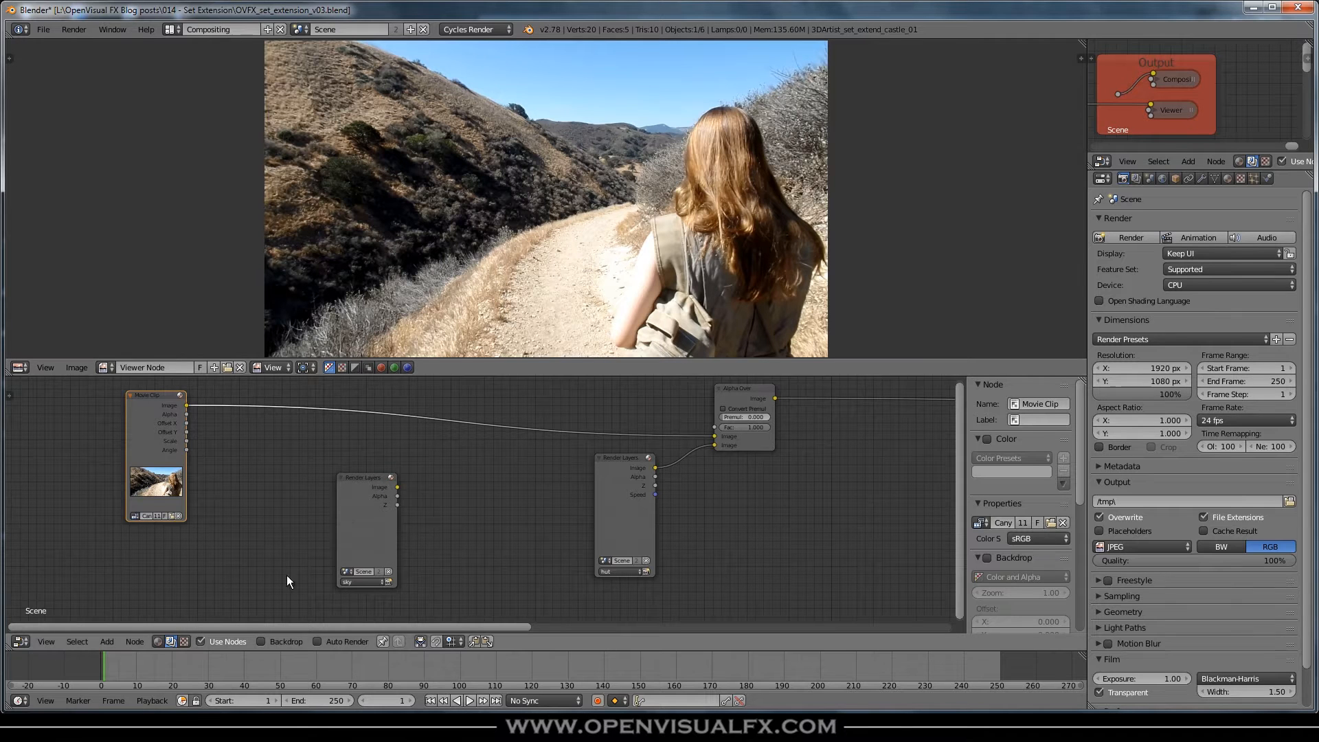
pyautogui.moveTo(377, 467); pyautogui.dragTo(469, 453, button='middle')
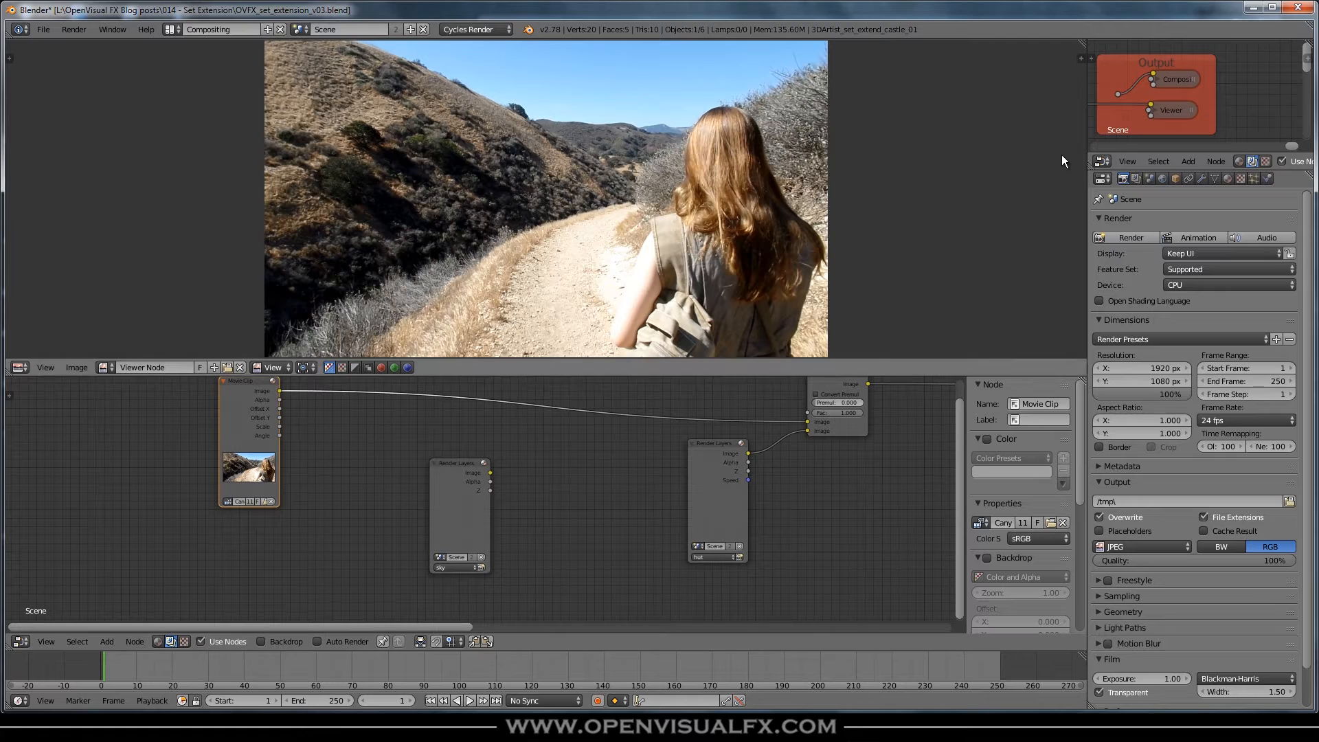
pyautogui.moveTo(1178, 68); pyautogui.dragTo(1222, 65)
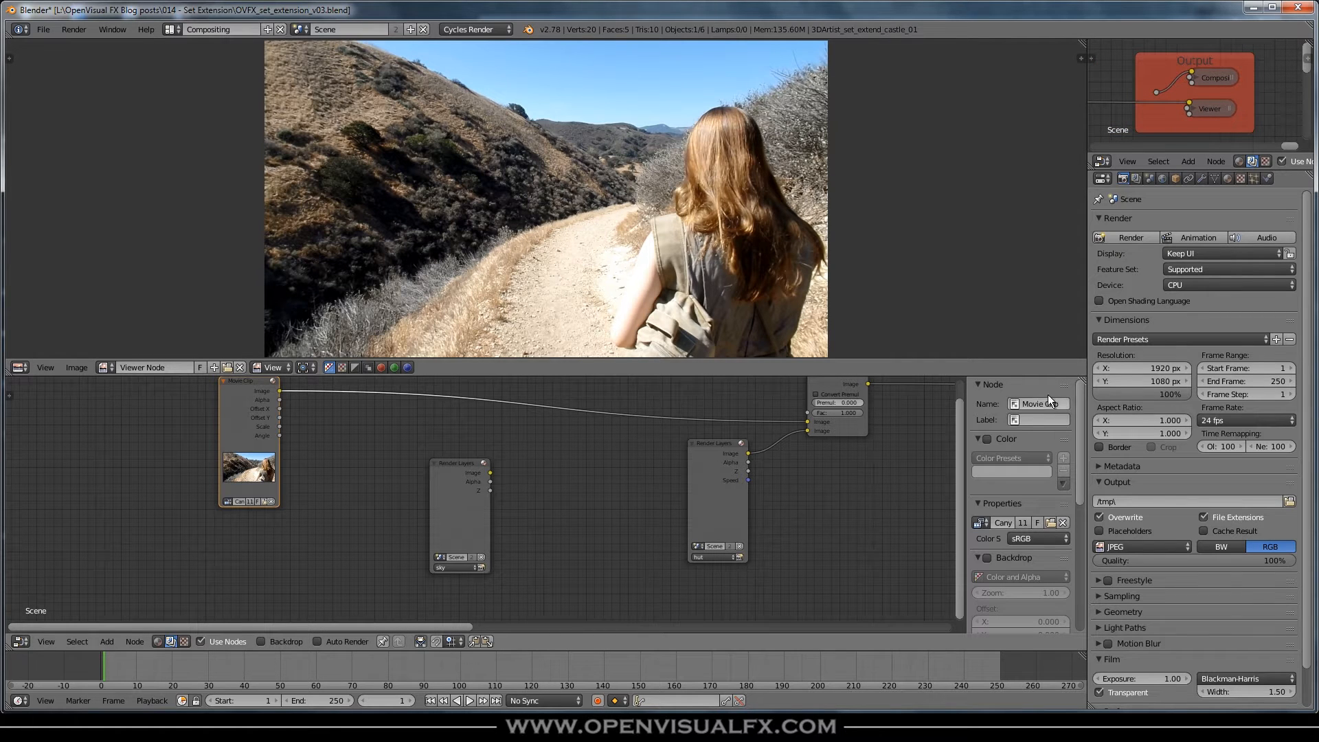
# Step: Save the project as a new incremented version, OVFX_set_extension_v04.blend
pyautogui.hotkey('ctrl', 's')
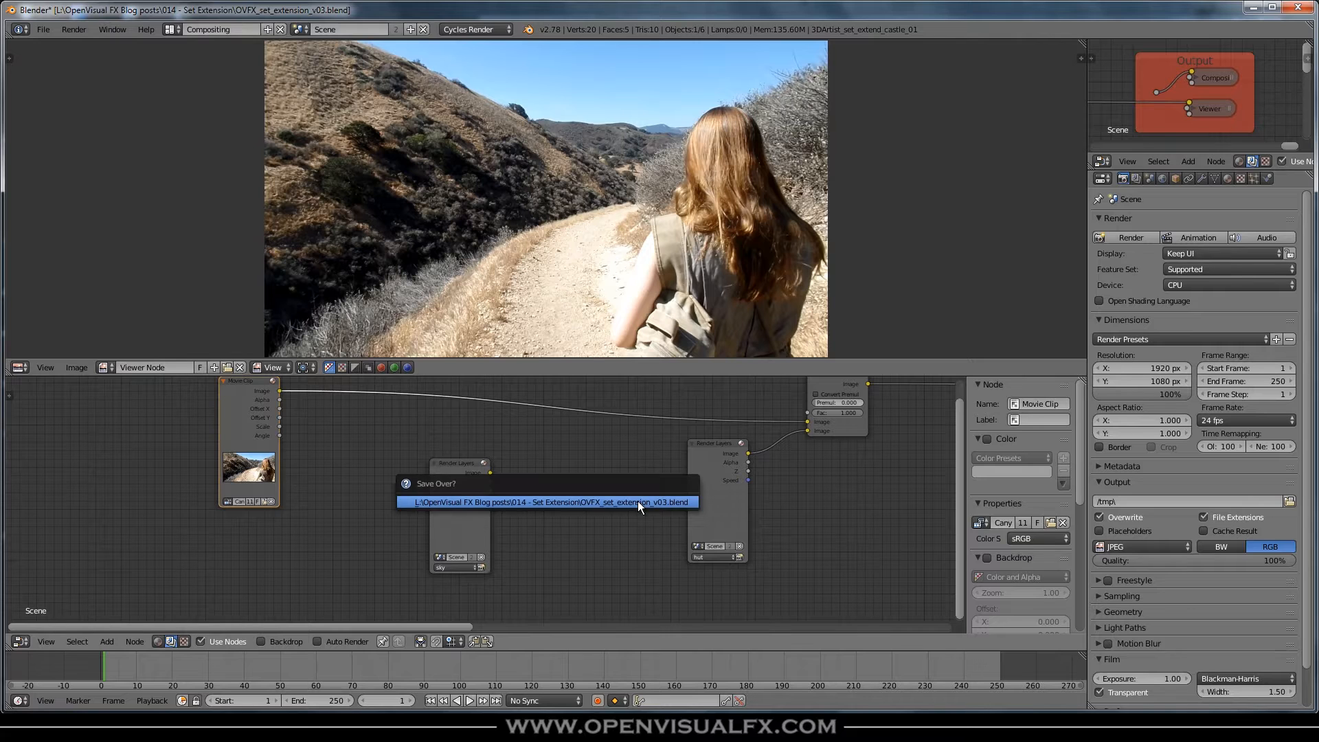
pyautogui.click(42, 31)
pyautogui.click(68, 153)
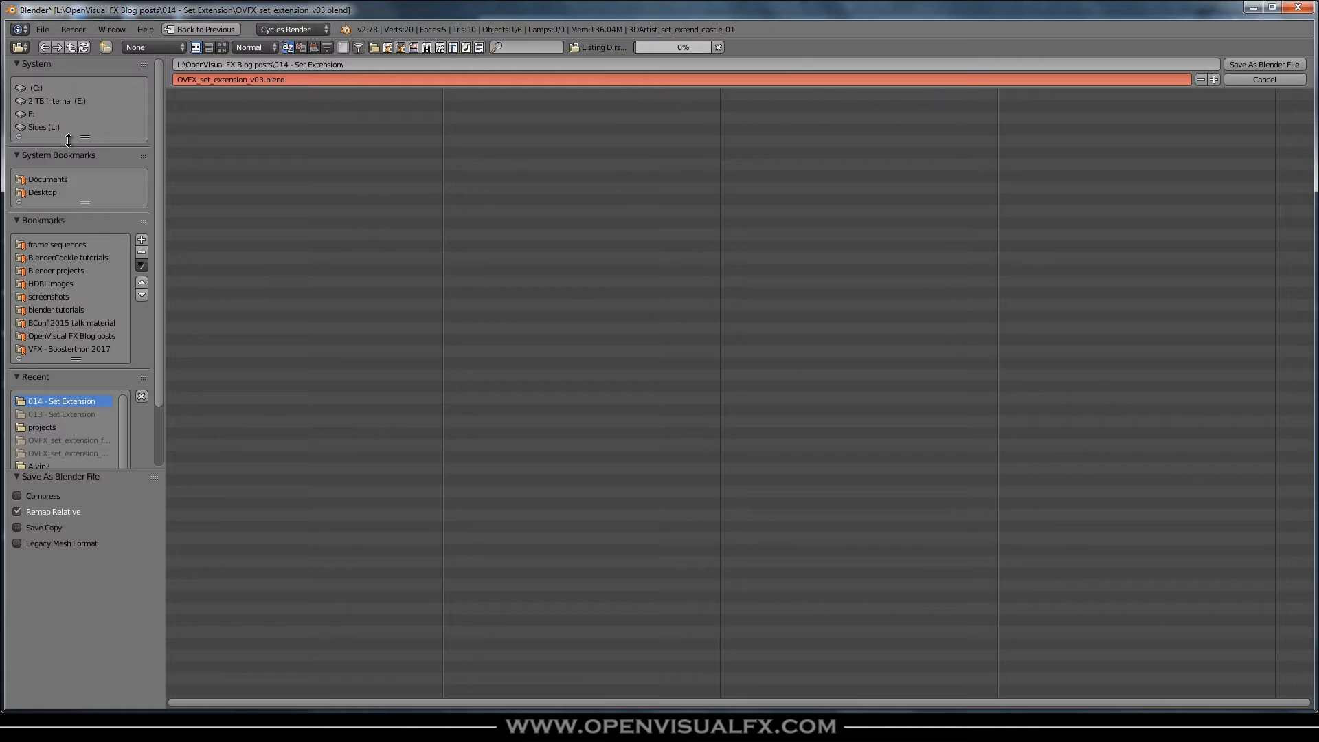
pyautogui.click(1214, 79)
pyautogui.click(1263, 64)
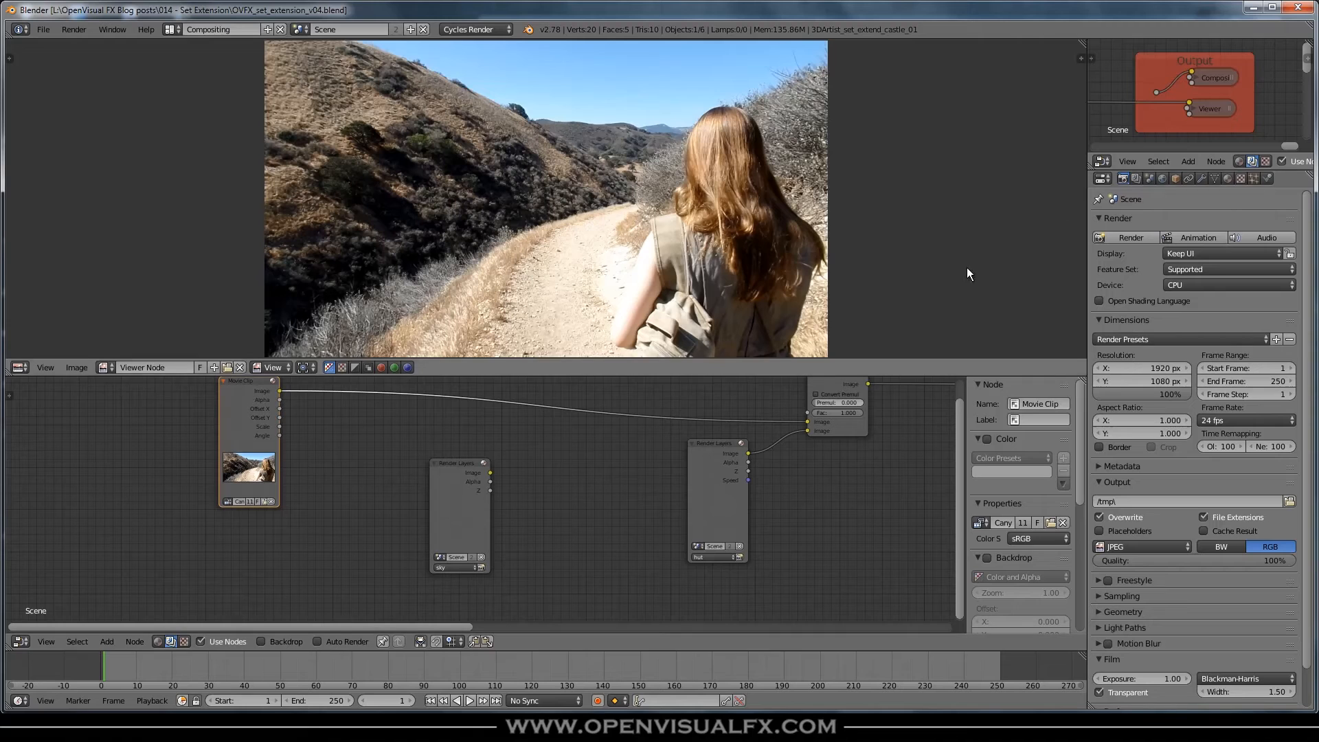
# Step: Render the current frame and send the sky render layer to the Viewer
pyautogui.click(1130, 238)
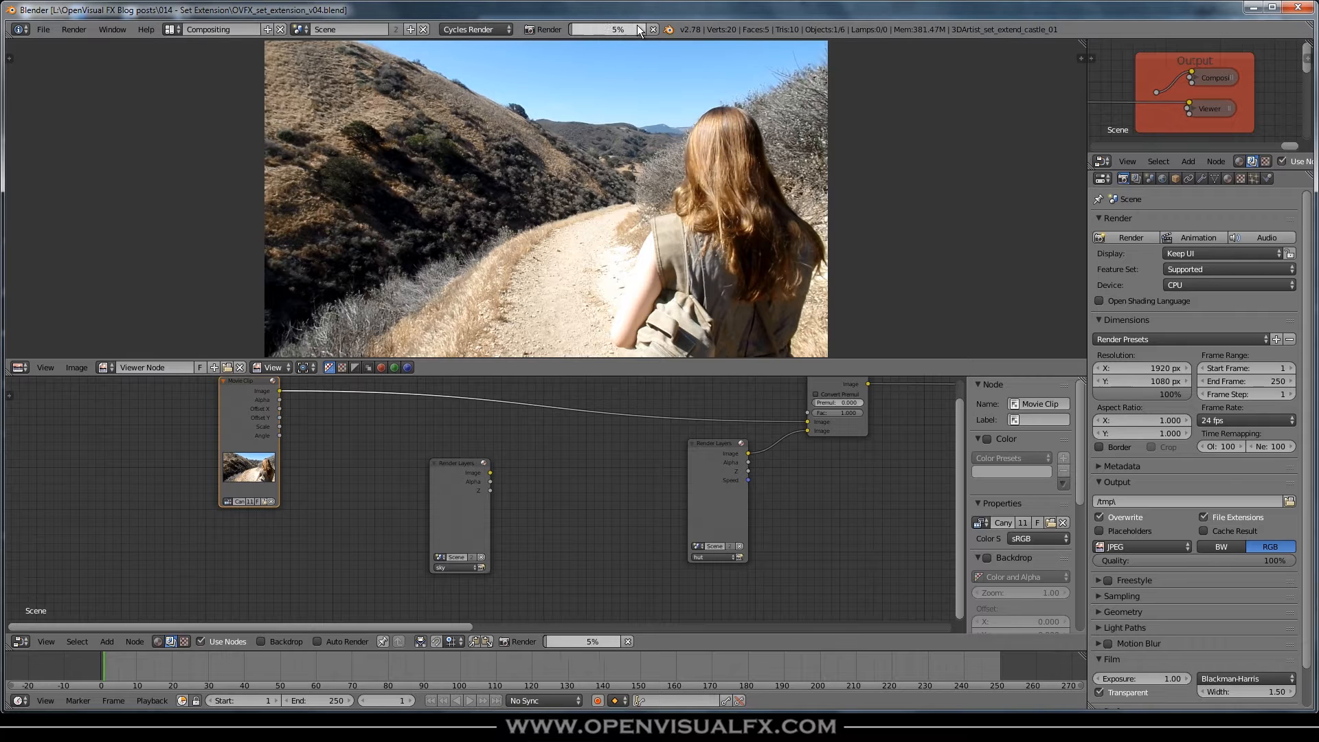
pyautogui.moveTo(637, 24)
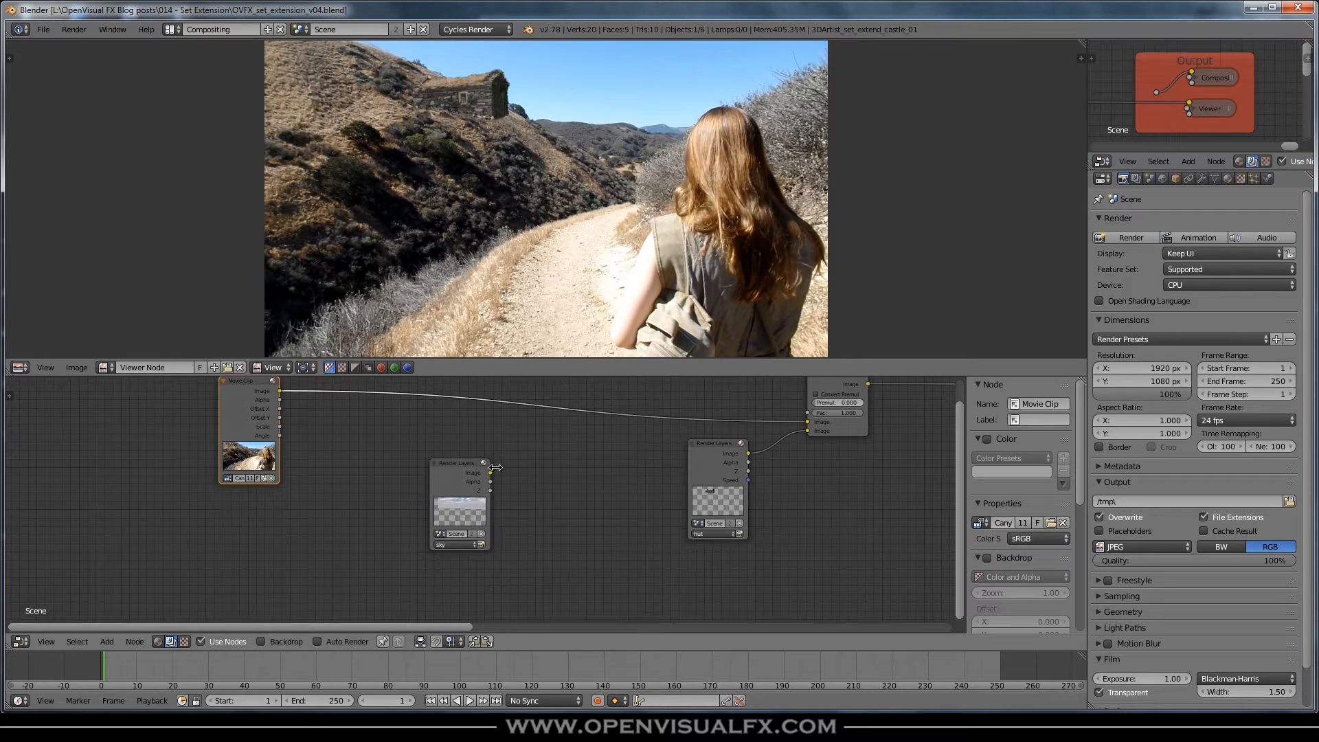
pyautogui.keyDown('ctrl'); pyautogui.keyDown('shift'); pyautogui.click(456, 459); pyautogui.keyUp('shift'); pyautogui.keyUp('ctrl')
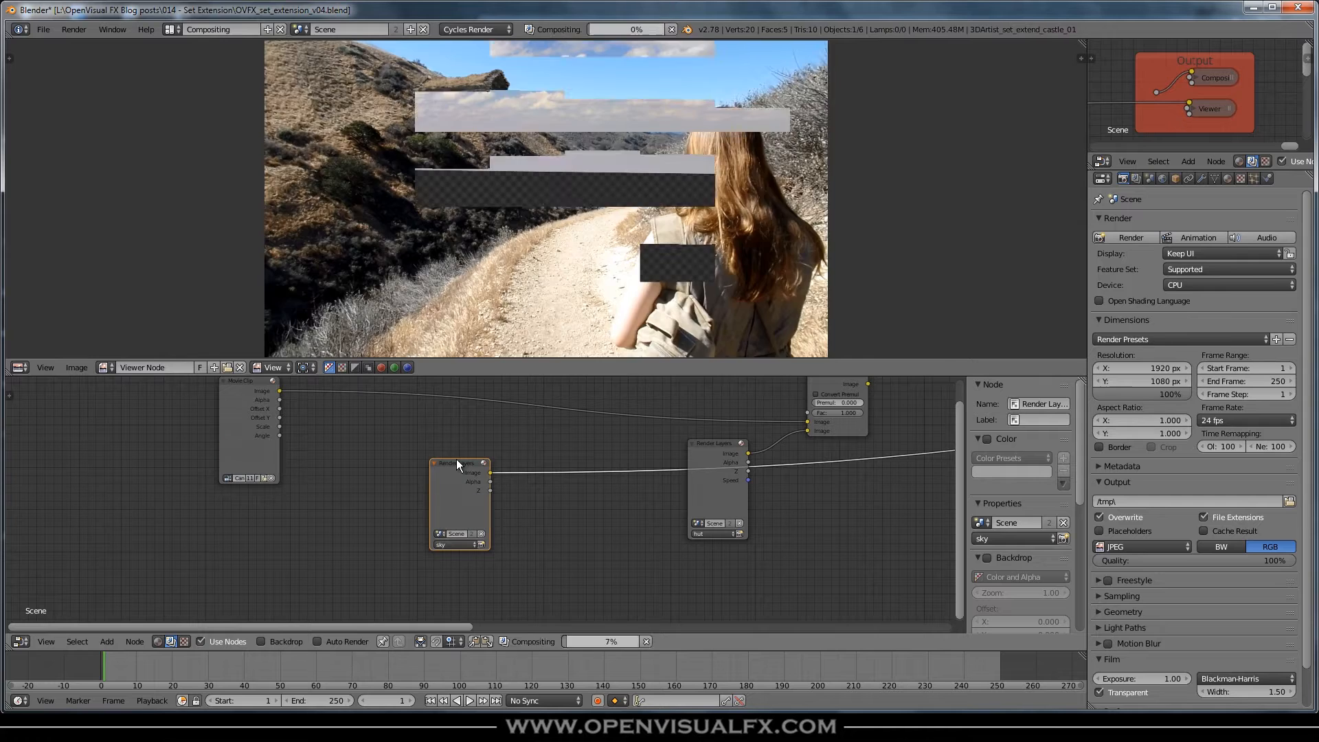
# Step: Send the hut render layer to the Viewer and examine the hut and its lower edge up close
pyautogui.moveTo(515, 444); pyautogui.dragTo(523, 450, button='middle')
pyautogui.keyDown('ctrl'); pyautogui.keyDown('shift'); pyautogui.click(723, 451); pyautogui.keyUp('shift'); pyautogui.keyUp('ctrl')
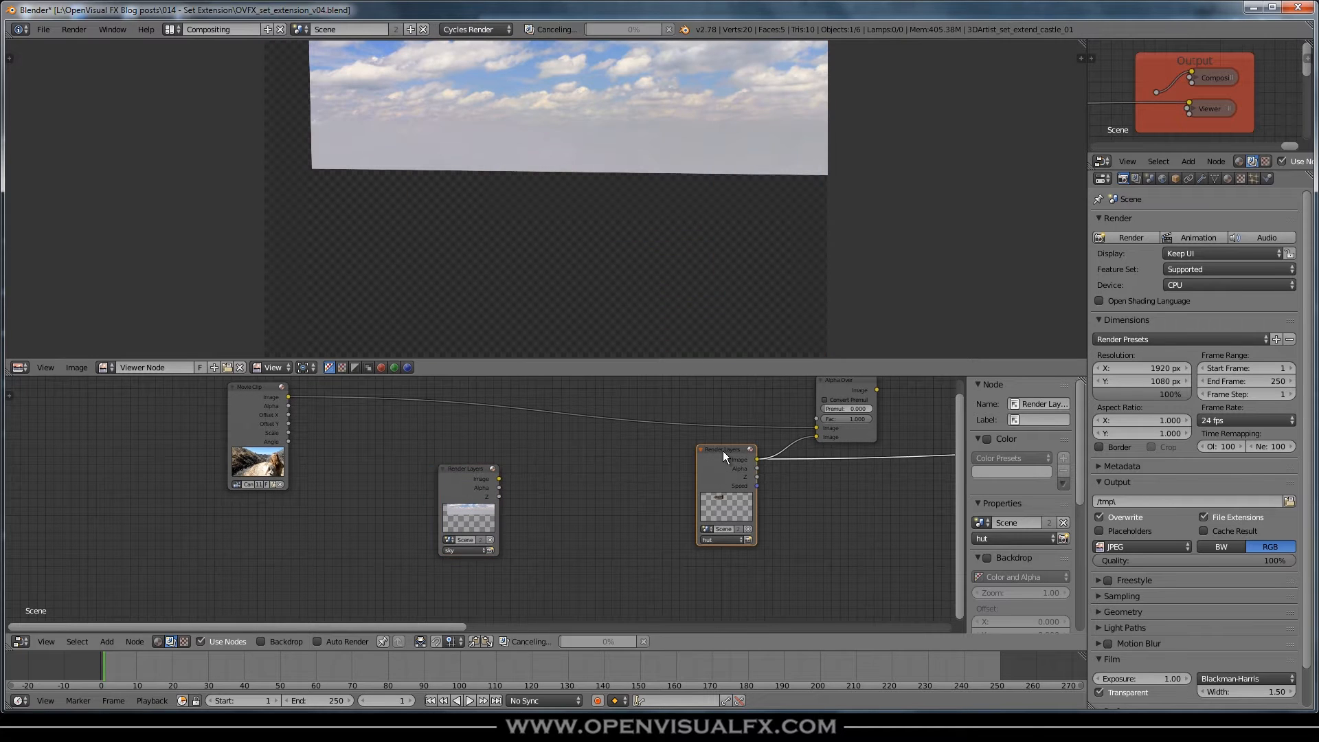
pyautogui.scroll(5, 509, 83)
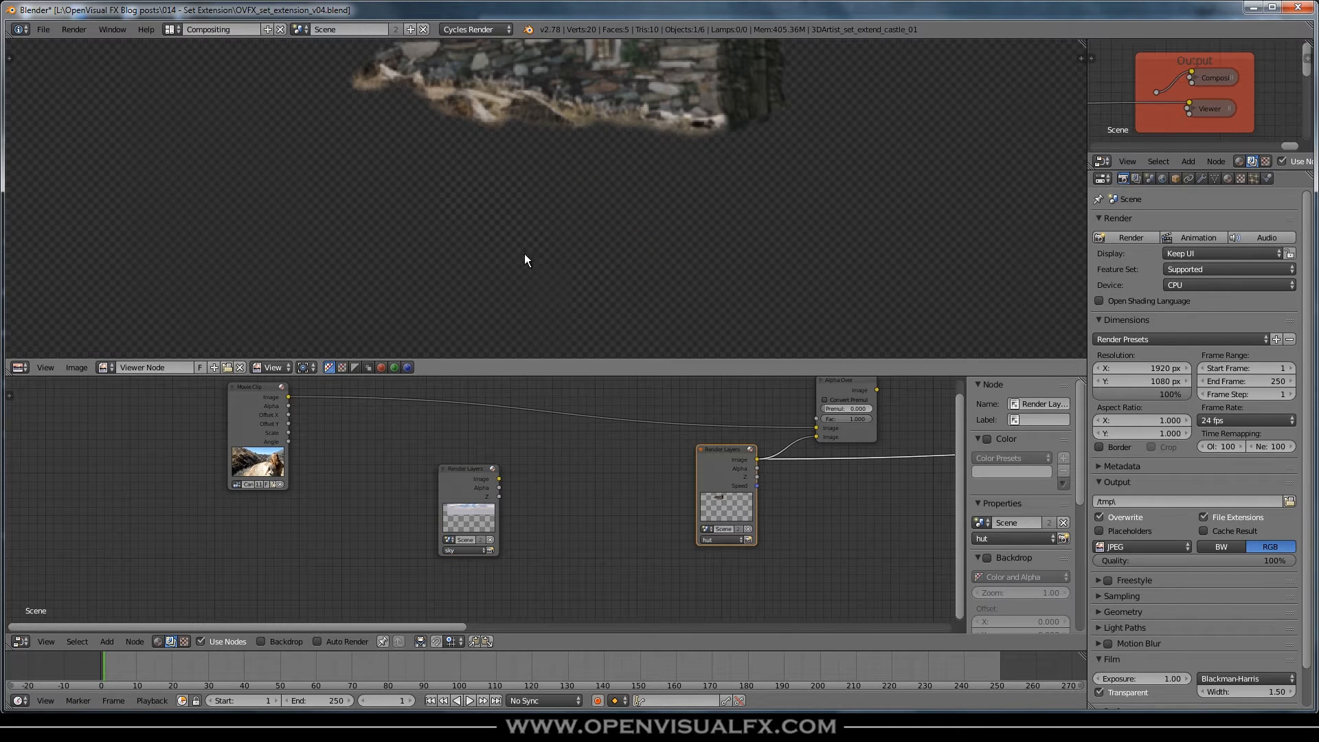
pyautogui.moveTo(643, 85); pyautogui.dragTo(536, 176, button='middle')
pyautogui.scroll(-6, 659, 199)
pyautogui.scroll(4, 537, 162)
pyautogui.scroll(-3, 535, 175)
# Step: Insert a Mix node between the Movie Clip and Alpha Over and link the sky layer's image into its second input
pyautogui.click(466, 472)
pyautogui.moveTo(455, 470); pyautogui.dragTo(409, 476)
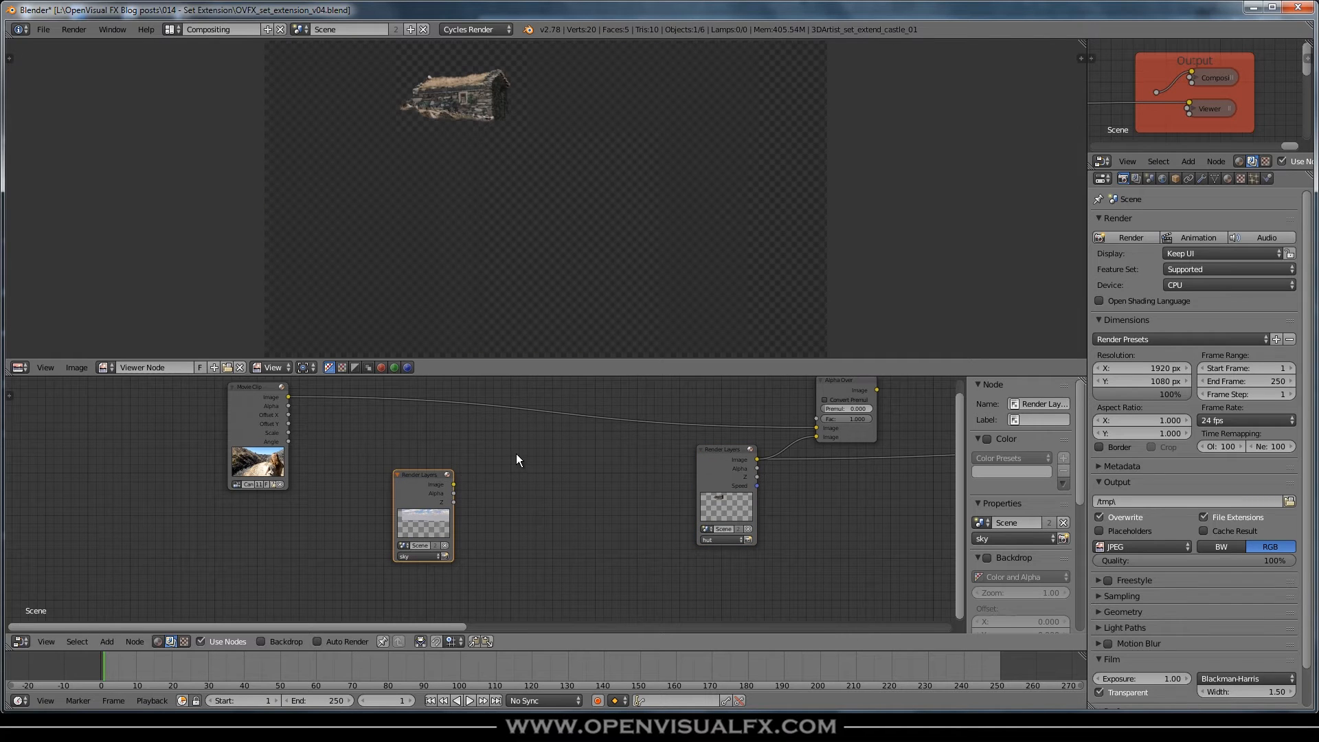
pyautogui.hotkey('shift', 'a')
pyautogui.moveTo(514, 451)
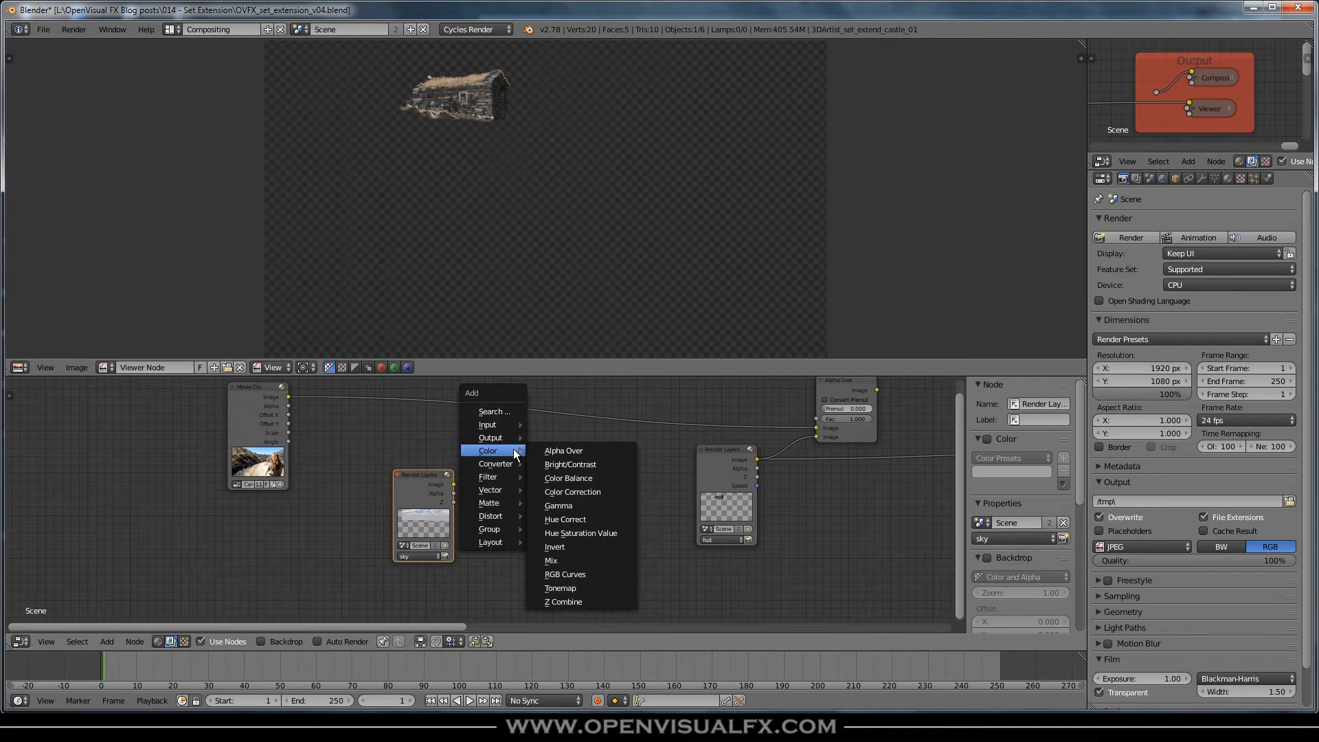
pyautogui.click(562, 561)
pyautogui.click(542, 387)
pyautogui.moveTo(454, 483); pyautogui.dragTo(542, 450)
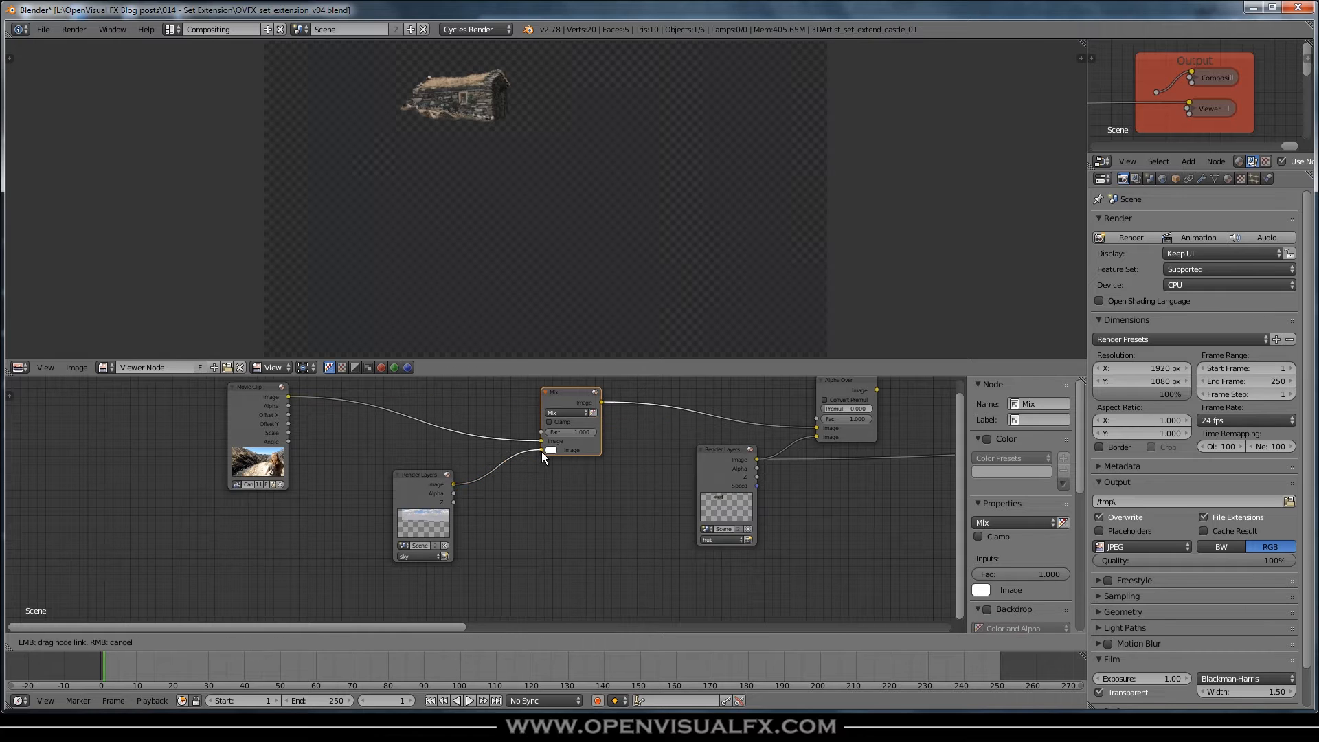
# Step: Preview the Mix node in the Viewer and set its blend type to Screen
pyautogui.keyDown('ctrl'); pyautogui.keyDown('shift'); pyautogui.click(573, 391); pyautogui.keyUp('shift'); pyautogui.keyUp('ctrl')
pyautogui.moveTo(575, 162); pyautogui.dragTo(607, 201, button='middle')
pyautogui.scroll(2, 593, 244)
pyautogui.scroll(-2, 590, 214)
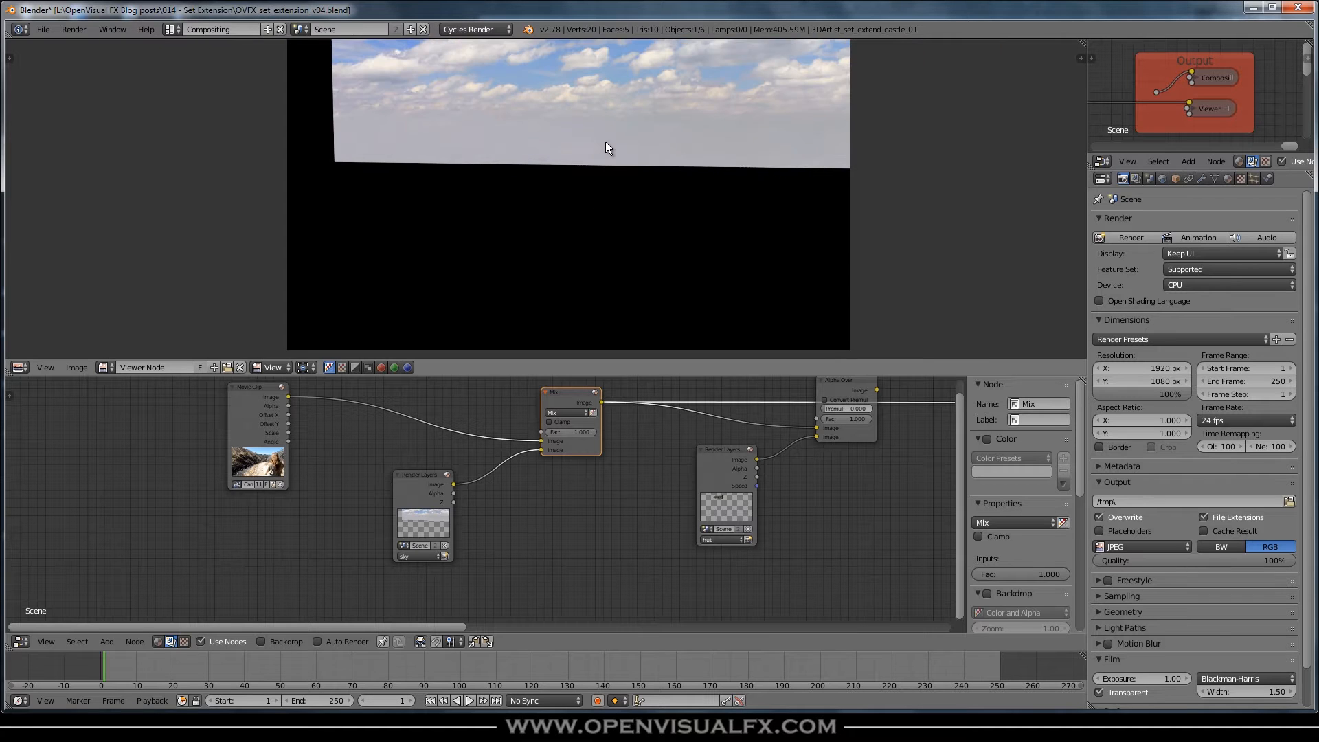
pyautogui.moveTo(606, 143); pyautogui.dragTo(618, 180, button='middle')
pyautogui.scroll(2, 572, 412)
pyautogui.click(571, 412)
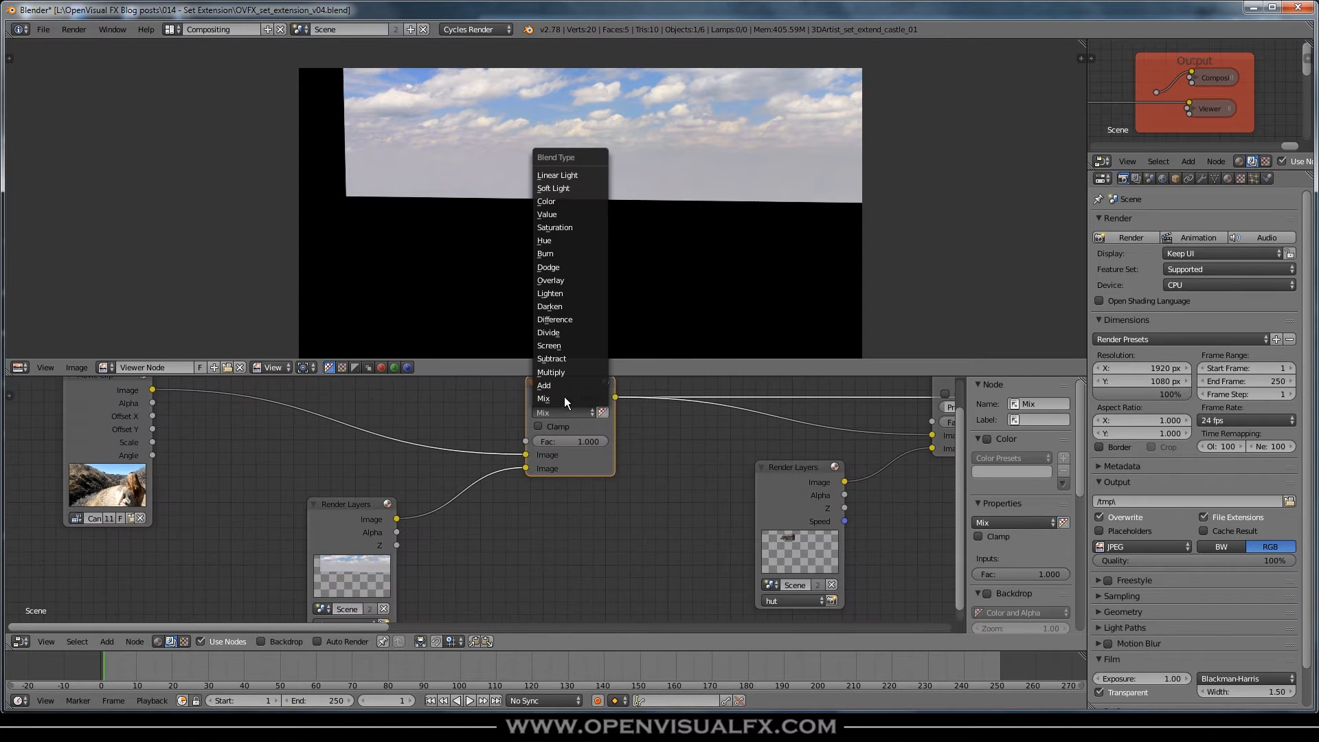
pyautogui.click(555, 352)
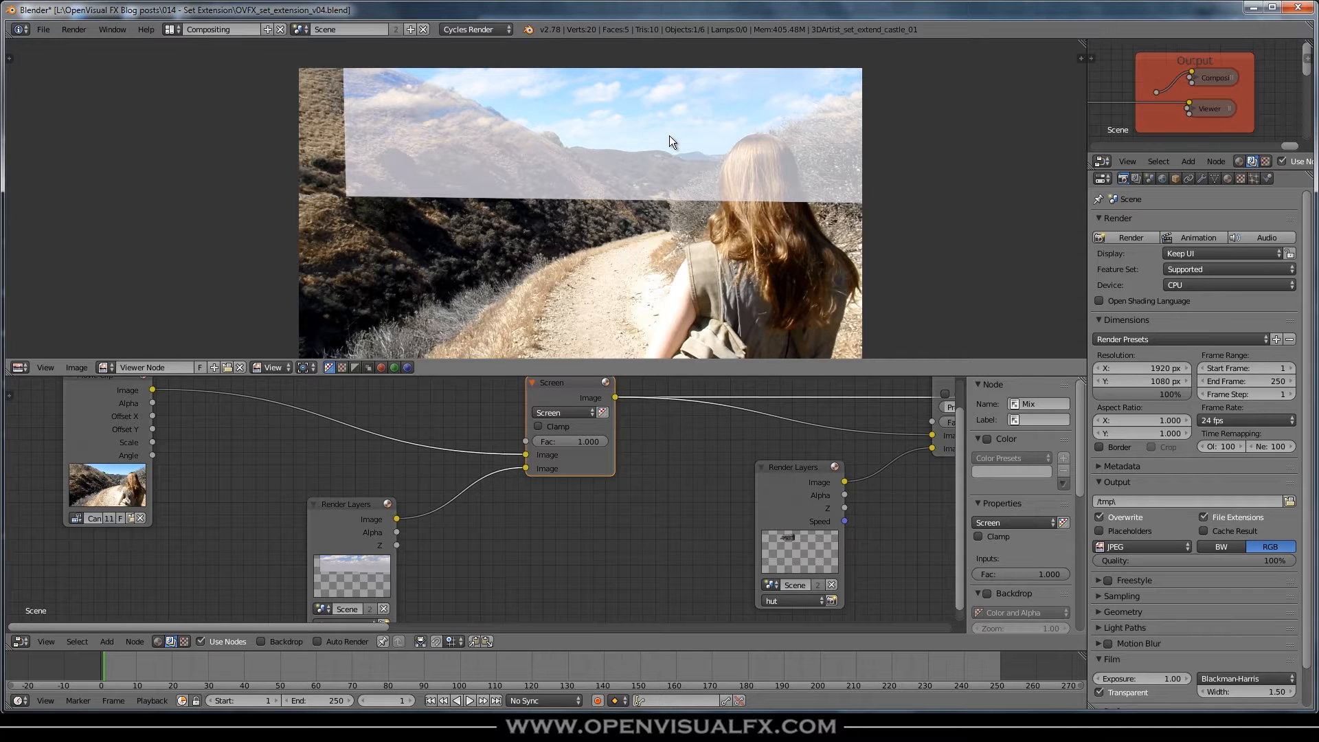
# Step: Examine how the screened sky layer blends over the hills, horizon and hair in the composite
pyautogui.moveTo(669, 135); pyautogui.dragTo(670, 153, button='middle')
pyautogui.scroll(3, 687, 144)
pyautogui.scroll(-3, 591, 420)
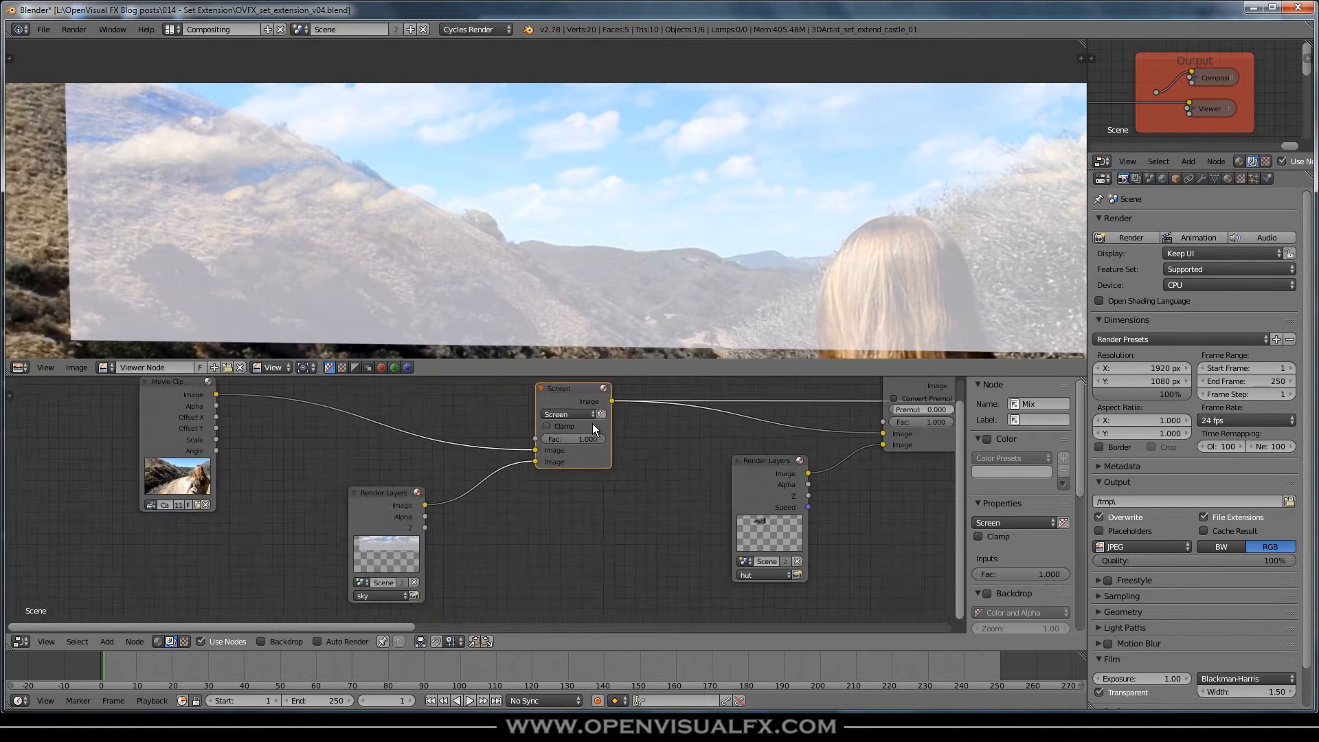
pyautogui.moveTo(589, 416); pyautogui.dragTo(604, 435, button='middle')
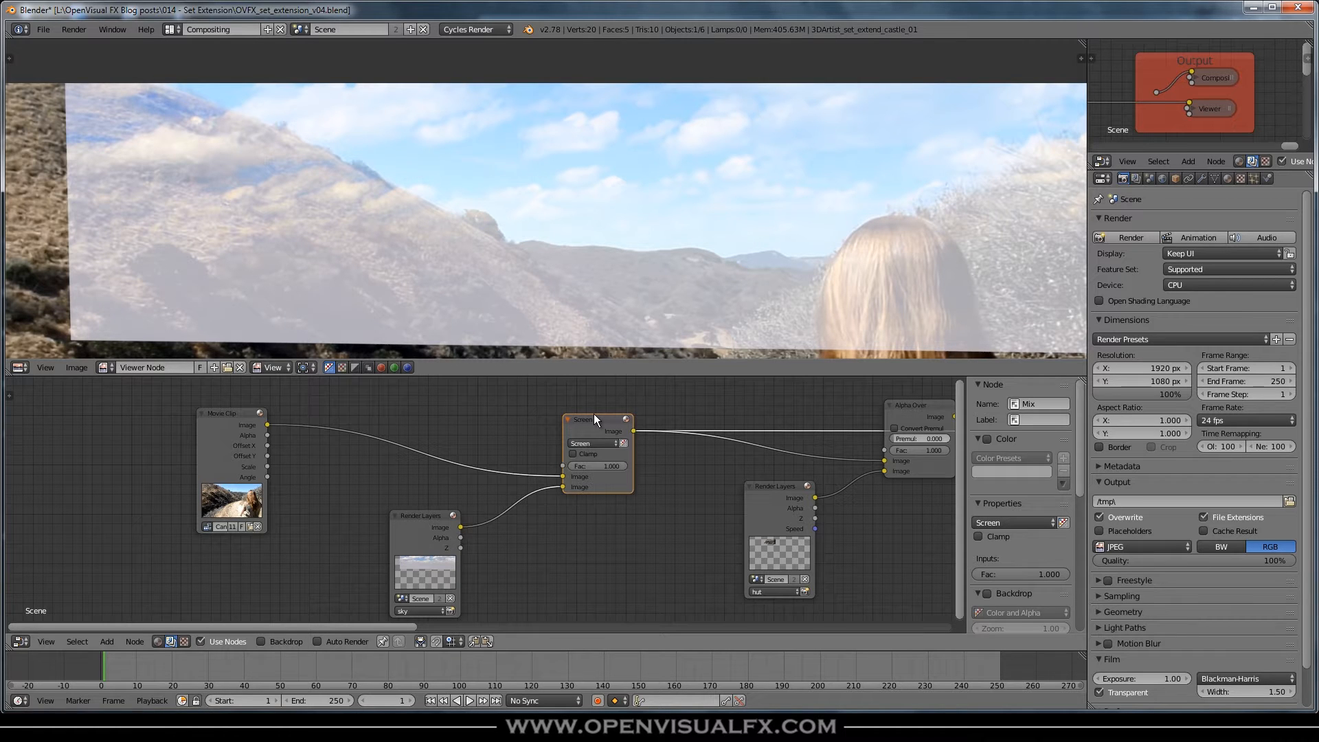
pyautogui.scroll(-4, 629, 181)
pyautogui.scroll(-3, 629, 181)
pyautogui.moveTo(636, 232); pyautogui.dragTo(632, 192, button='middle')
pyautogui.scroll(6, 631, 193)
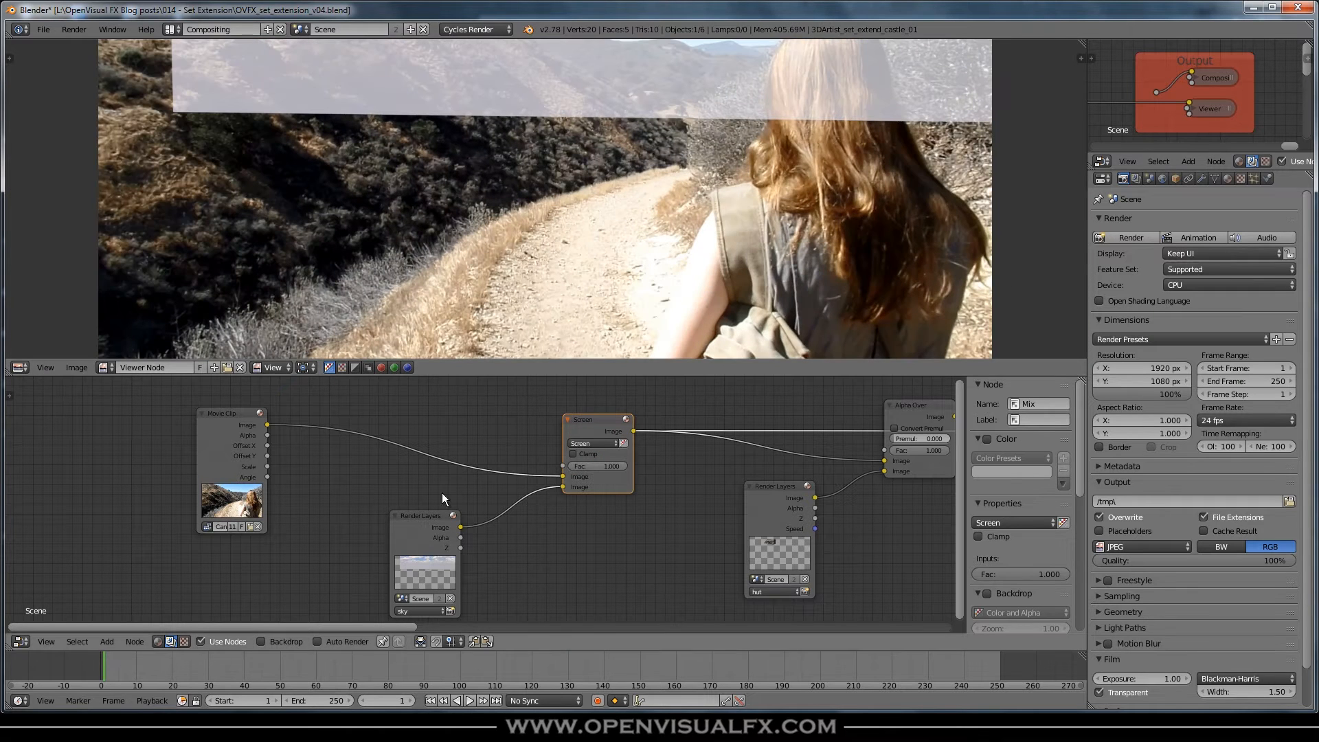
# Step: Compare the sky layer alone with the Screen node's output in the Viewer
pyautogui.keyDown('ctrl'); pyautogui.keyDown('shift'); pyautogui.click(422, 515); pyautogui.keyUp('shift'); pyautogui.keyUp('ctrl')
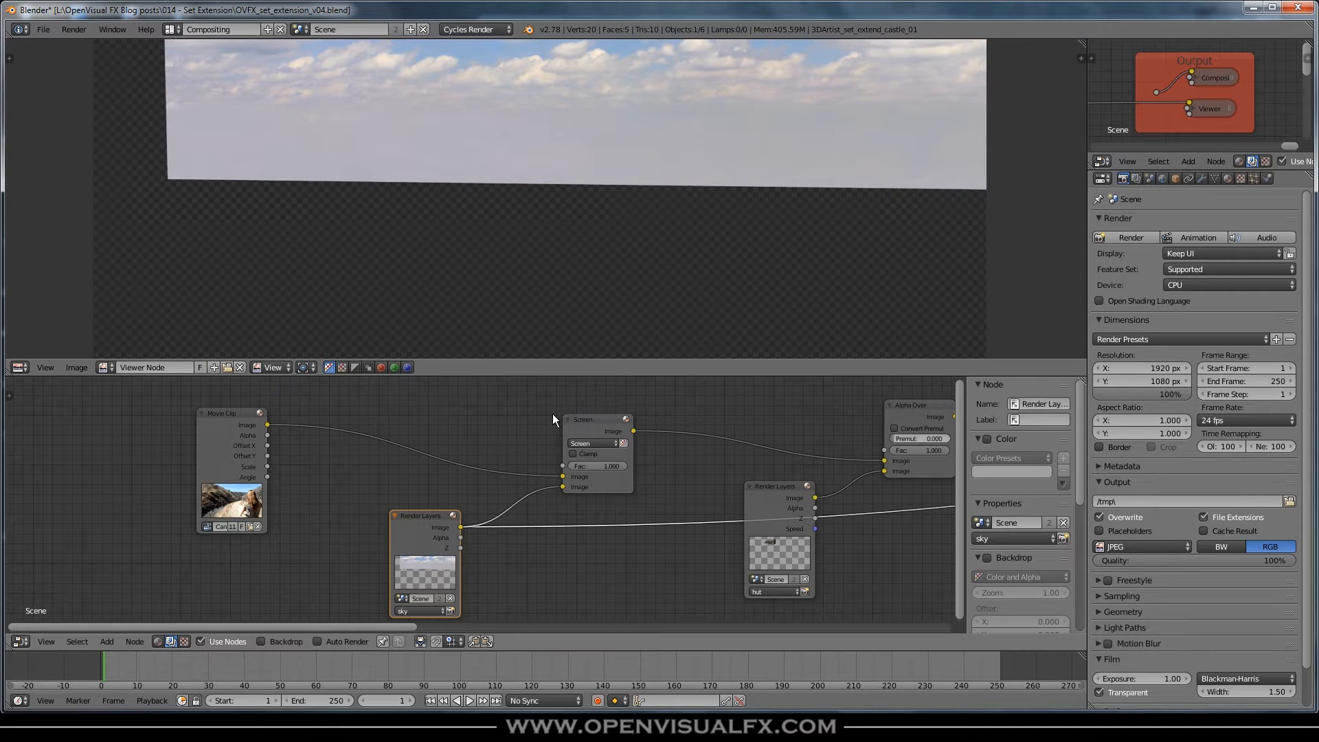
pyautogui.keyDown('ctrl'); pyautogui.keyDown('shift'); pyautogui.click(584, 423); pyautogui.keyUp('shift'); pyautogui.keyUp('ctrl')
pyautogui.moveTo(694, 130); pyautogui.dragTo(697, 201, button='middle')
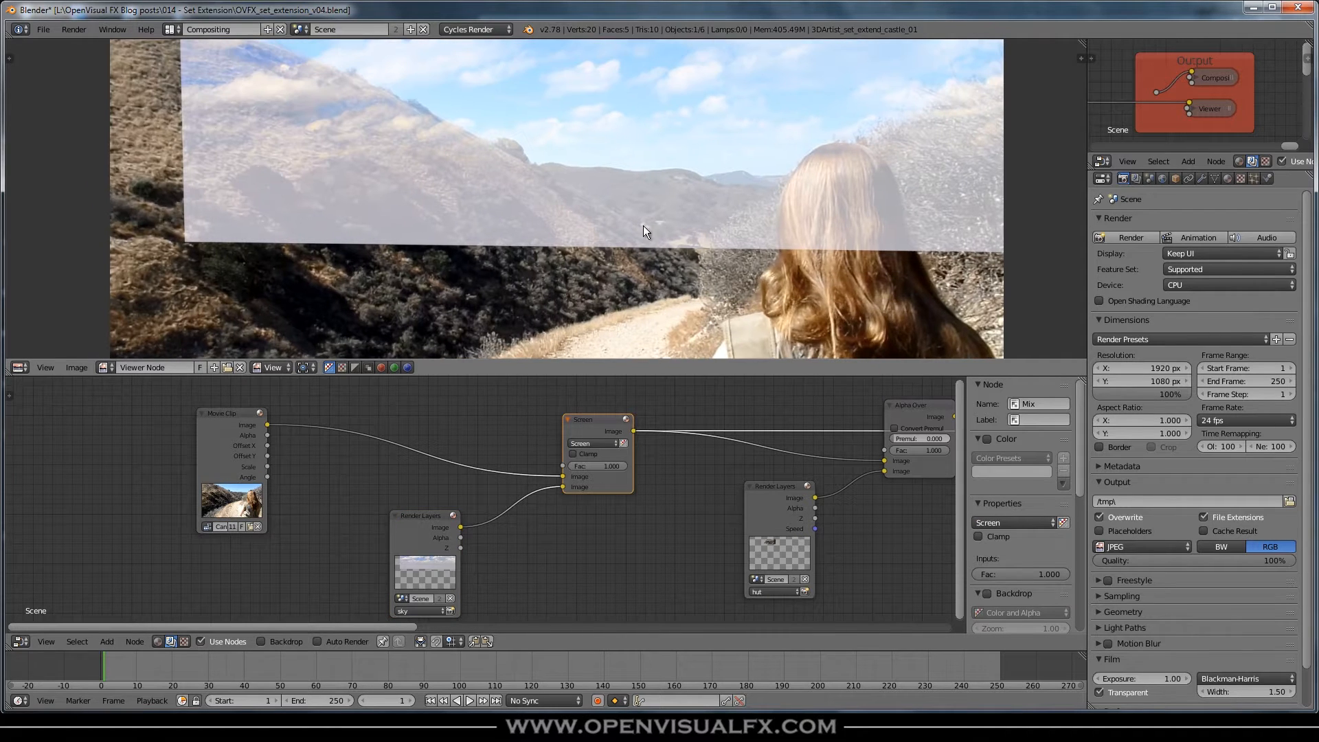
pyautogui.moveTo(561, 154); pyautogui.dragTo(550, 186, button='middle')
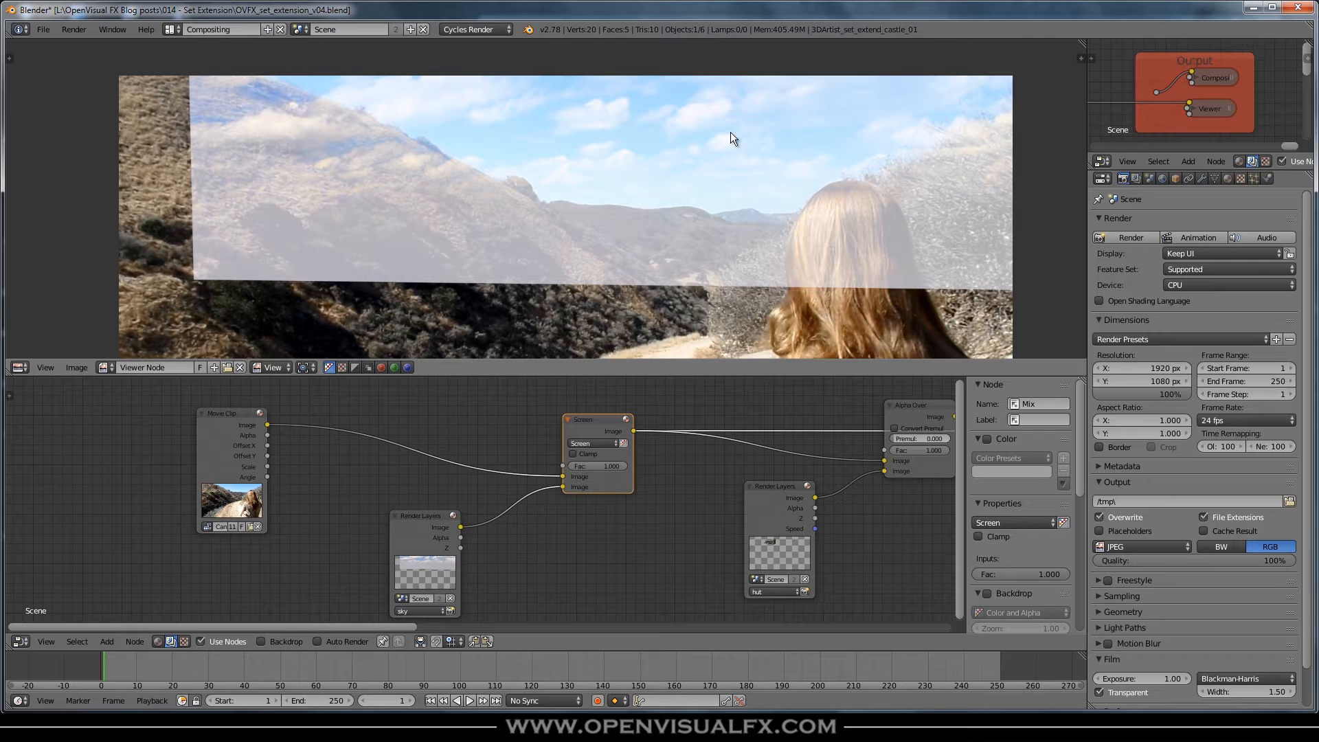
# Step: Send the Movie Clip to the Viewer and inspect its red, green and blue channels one by one
pyautogui.keyDown('ctrl'); pyautogui.keyDown('shift'); pyautogui.click(234, 410); pyautogui.keyUp('shift'); pyautogui.keyUp('ctrl')
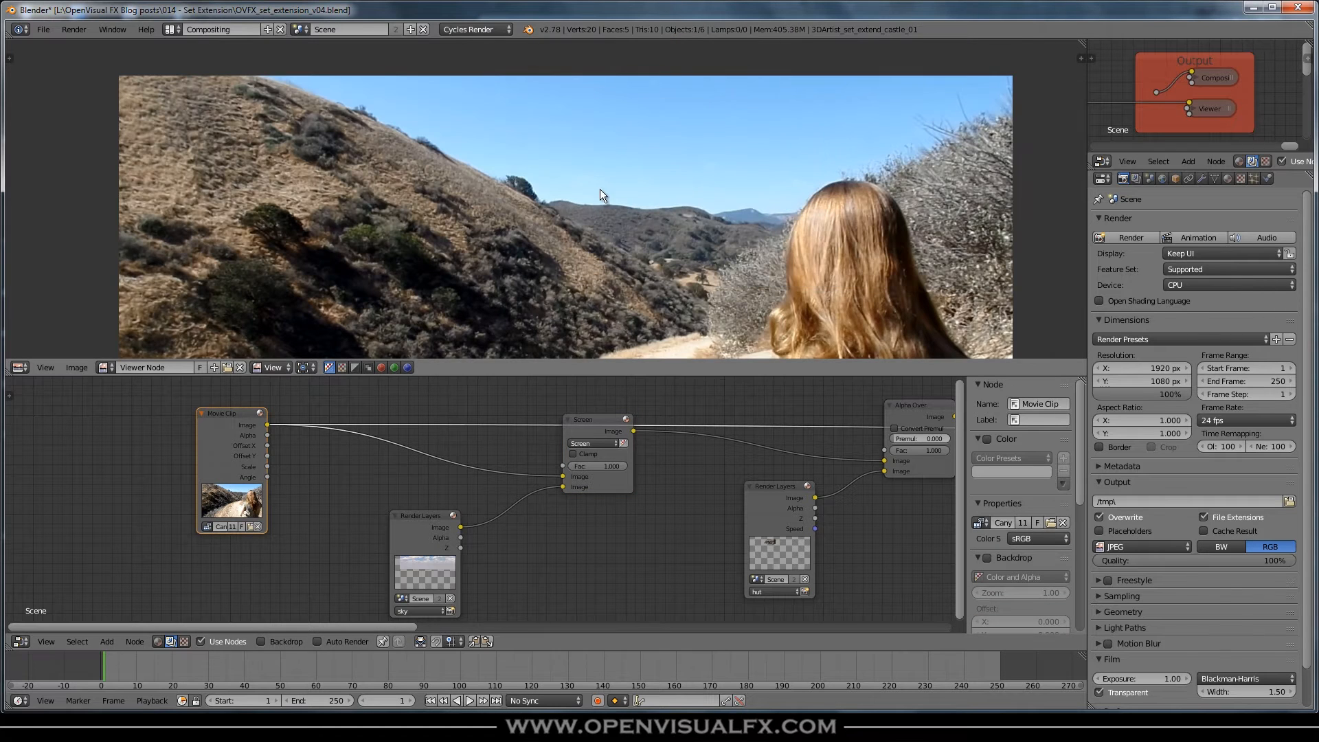
pyautogui.scroll(-1, 600, 189)
pyautogui.moveTo(636, 200); pyautogui.dragTo(593, 184, button='middle')
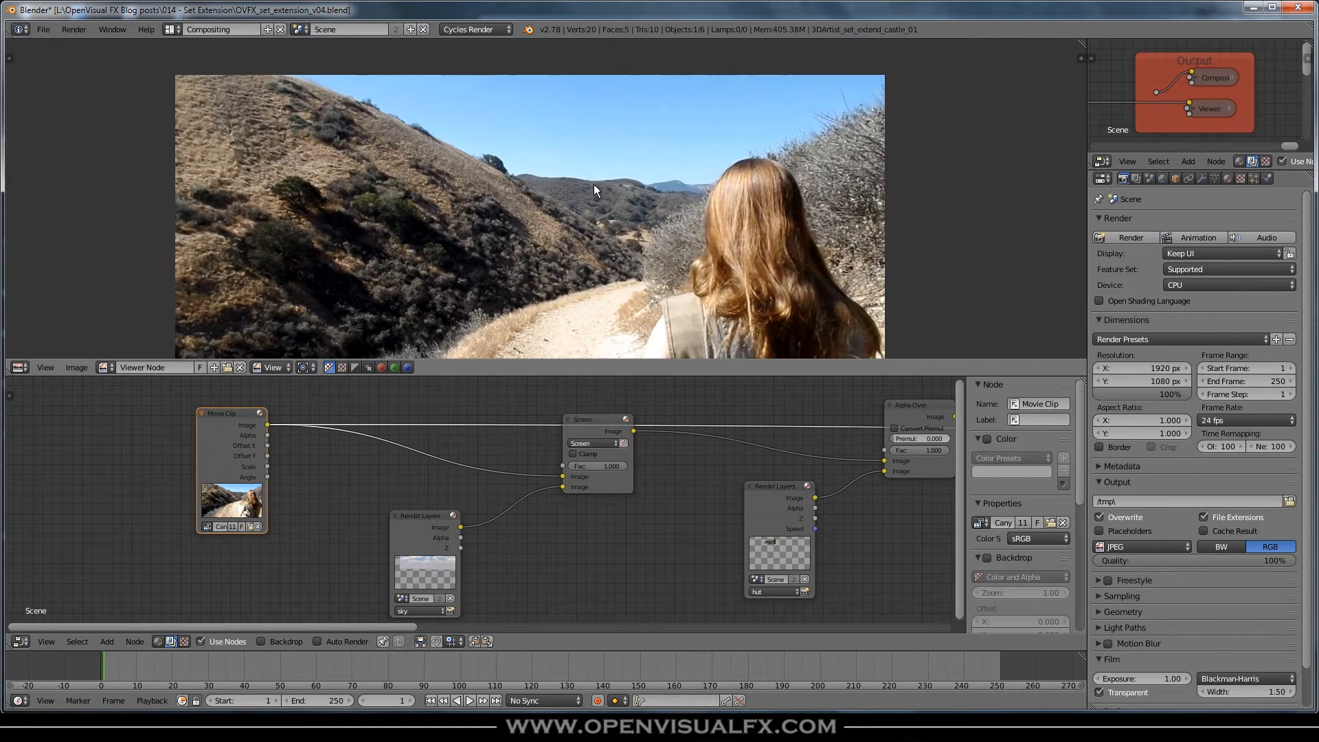
pyautogui.click(381, 367)
pyautogui.click(393, 367)
pyautogui.click(407, 367)
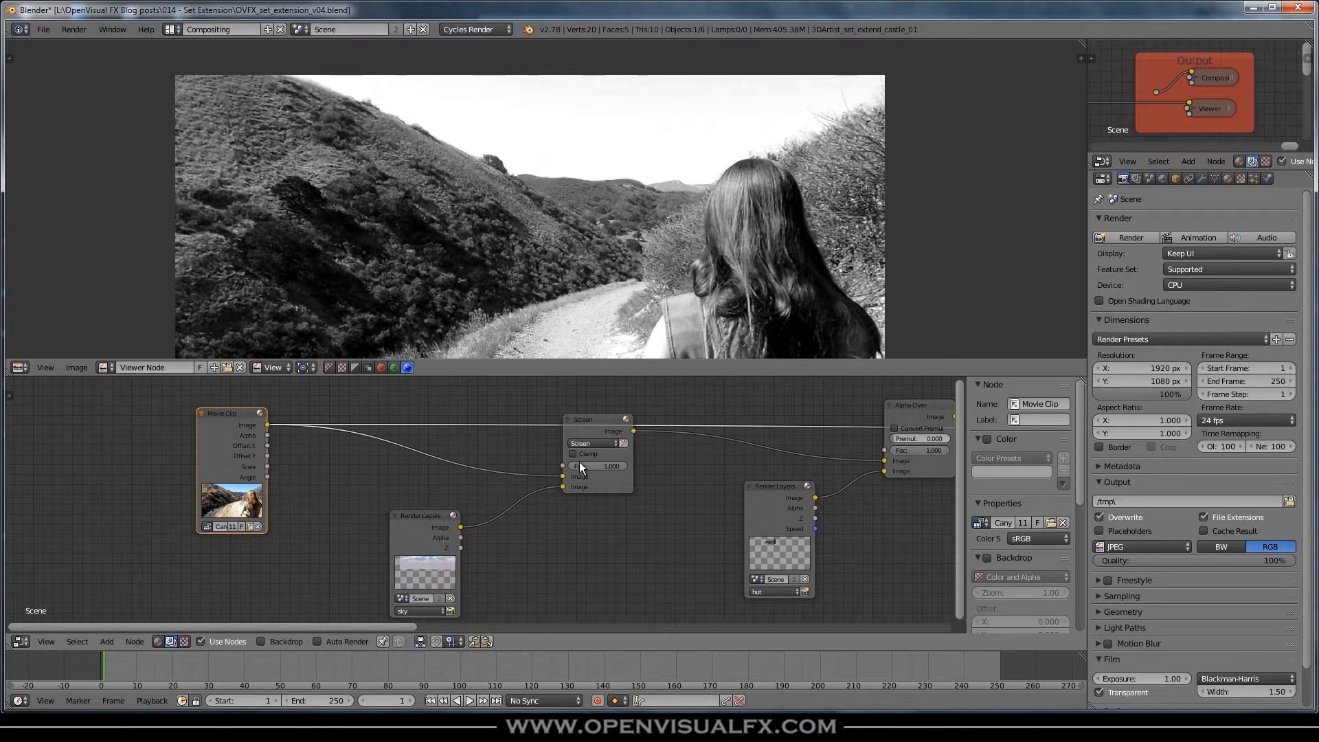
# Step: Move the Movie Clip node far ahead of the Screen node to free space for more nodes
pyautogui.moveTo(327, 462); pyautogui.dragTo(467, 441, button='middle')
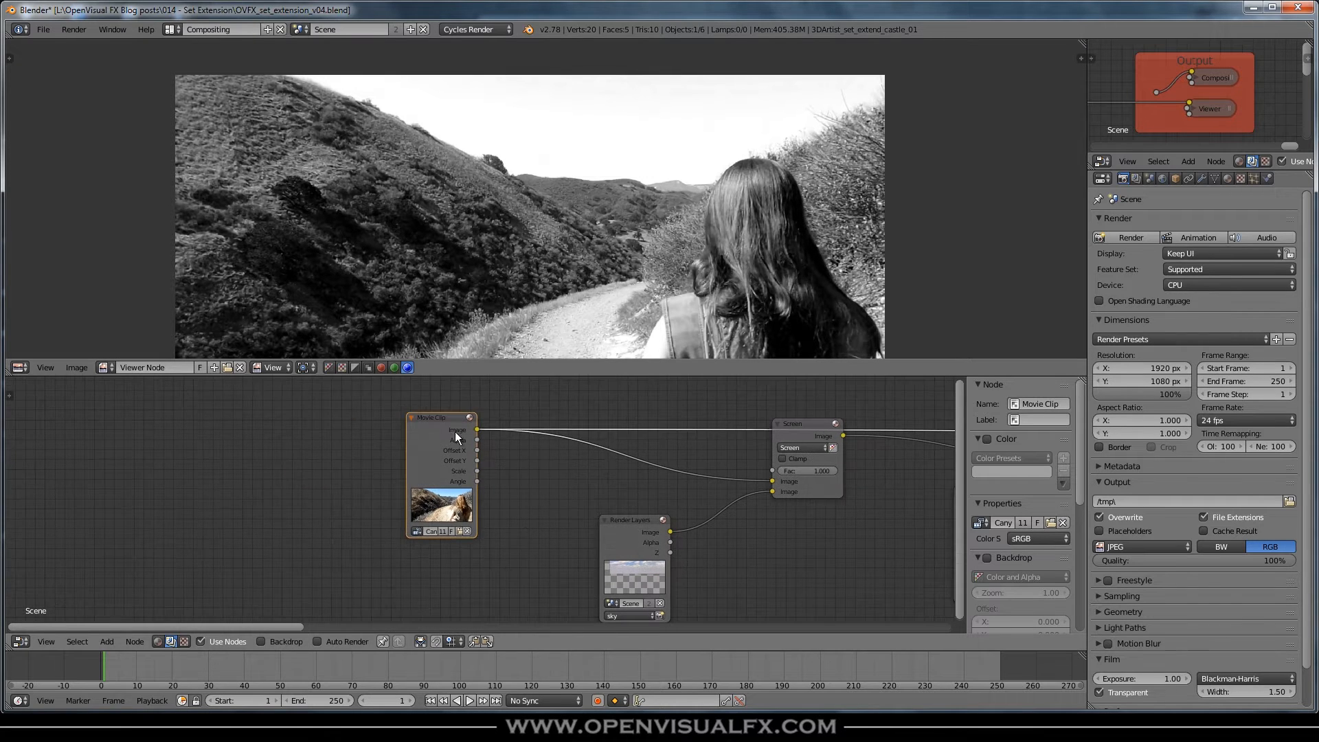
pyautogui.moveTo(445, 417); pyautogui.dragTo(32, 421)
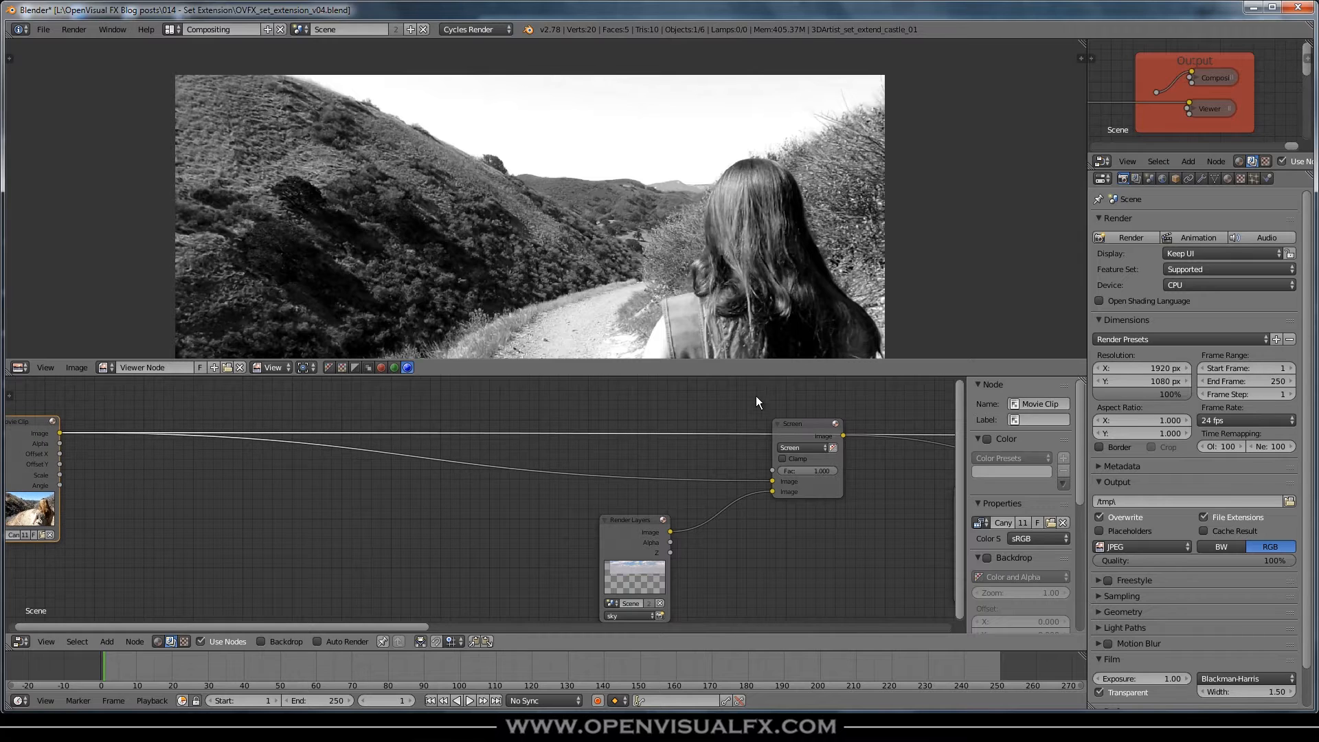
# Step: View the Screen output in full colour, then add a Separate RGBA node fed by the Movie Clip image
pyautogui.keyDown('ctrl'); pyautogui.keyDown('shift'); pyautogui.click(798, 422); pyautogui.keyUp('shift'); pyautogui.keyUp('ctrl')
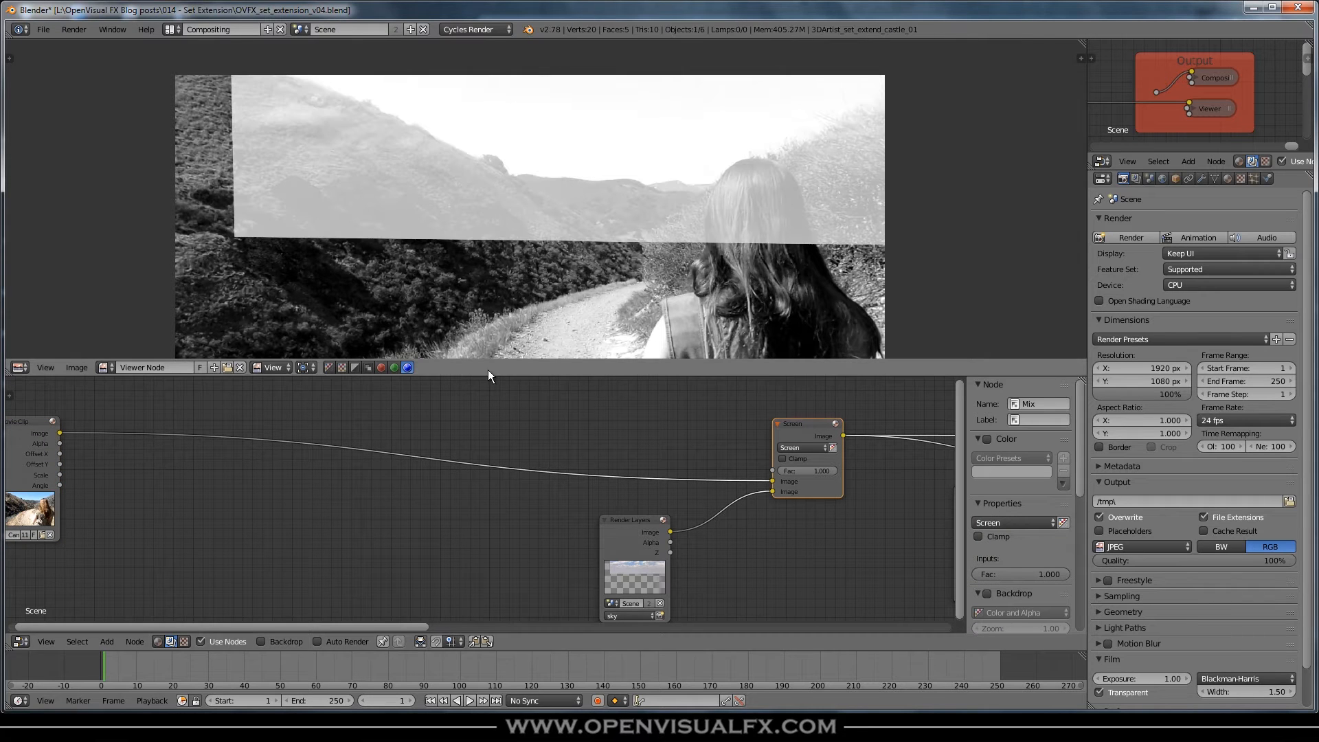
pyautogui.moveTo(176, 508); pyautogui.dragTo(432, 489, button='middle')
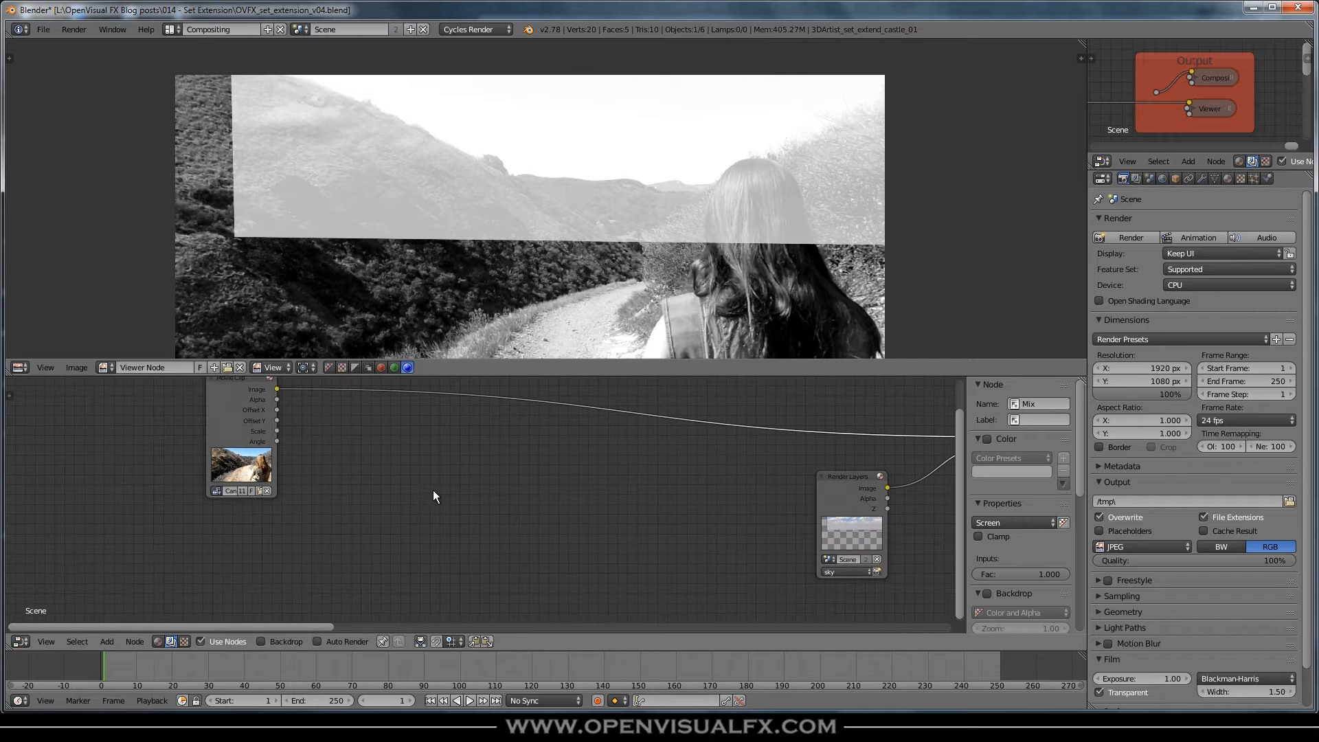
pyautogui.click(330, 368)
pyautogui.hotkey('shift', 'a')
pyautogui.moveTo(376, 471)
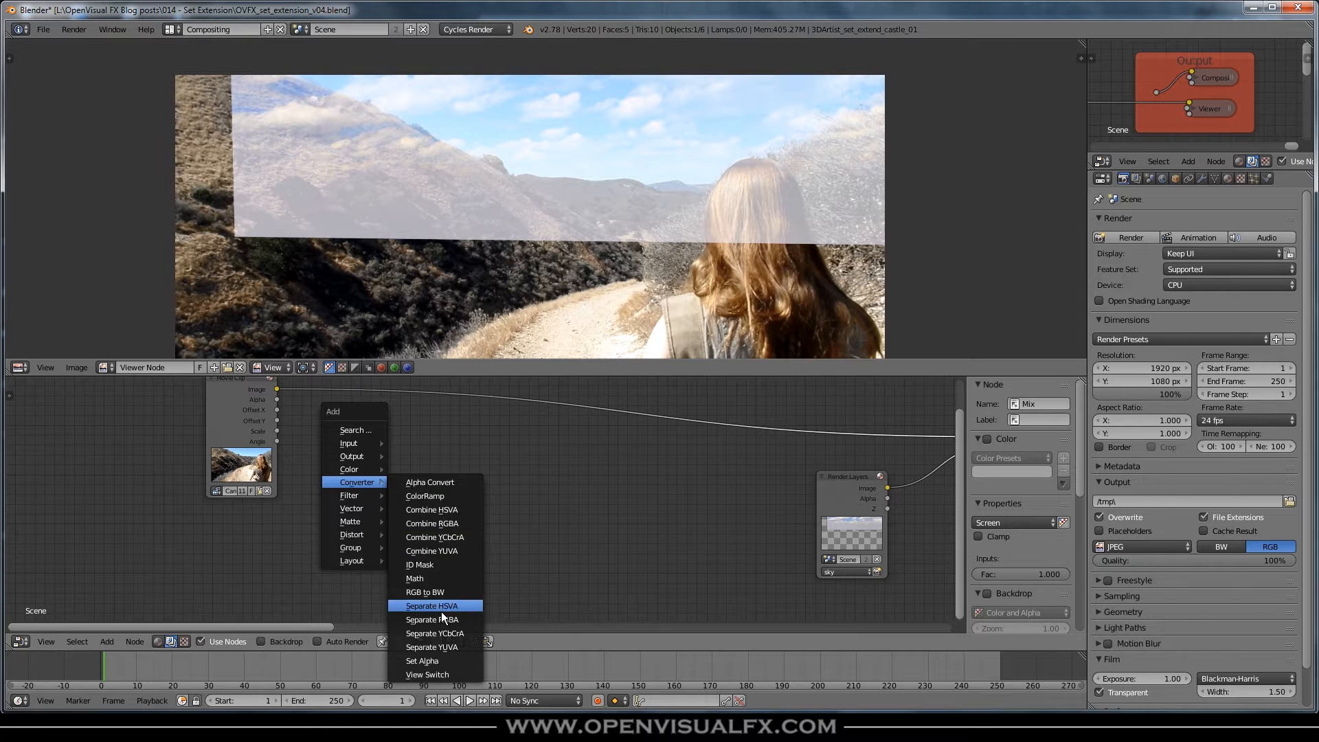
pyautogui.click(444, 621)
pyautogui.moveTo(276, 389); pyautogui.dragTo(362, 500)
pyautogui.moveTo(410, 444); pyautogui.dragTo(383, 452)
# Step: Cycle the Separate RGBA outputs through the Viewer, end on the blue channel, and shift the node closer to the Movie Clip
pyautogui.keyDown('ctrl'); pyautogui.keyDown('shift'); pyautogui.click(387, 454); pyautogui.keyUp('shift'); pyautogui.keyUp('ctrl')
pyautogui.keyDown('ctrl'); pyautogui.keyDown('shift'); pyautogui.click(386, 453); pyautogui.keyUp('shift'); pyautogui.keyUp('ctrl')
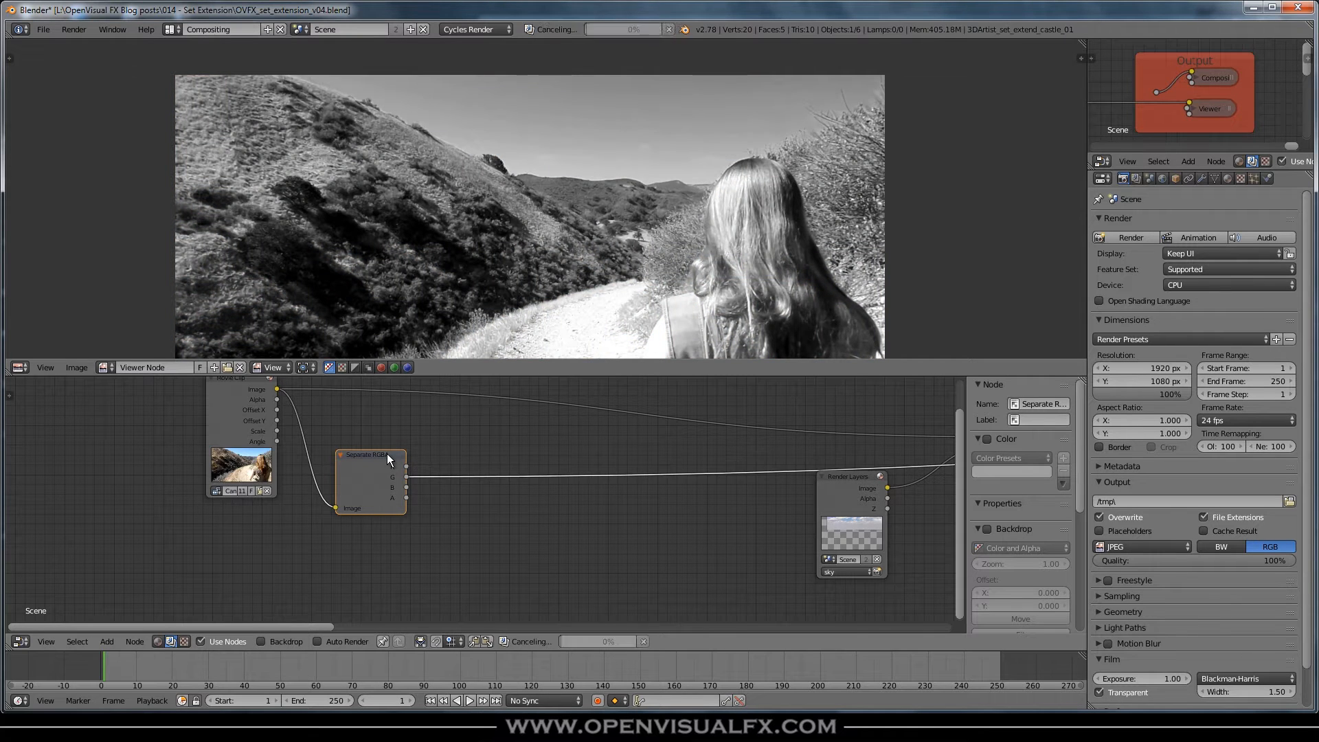
pyautogui.keyDown('ctrl'); pyautogui.keyDown('shift'); pyautogui.click(387, 453); pyautogui.keyUp('shift'); pyautogui.keyUp('ctrl')
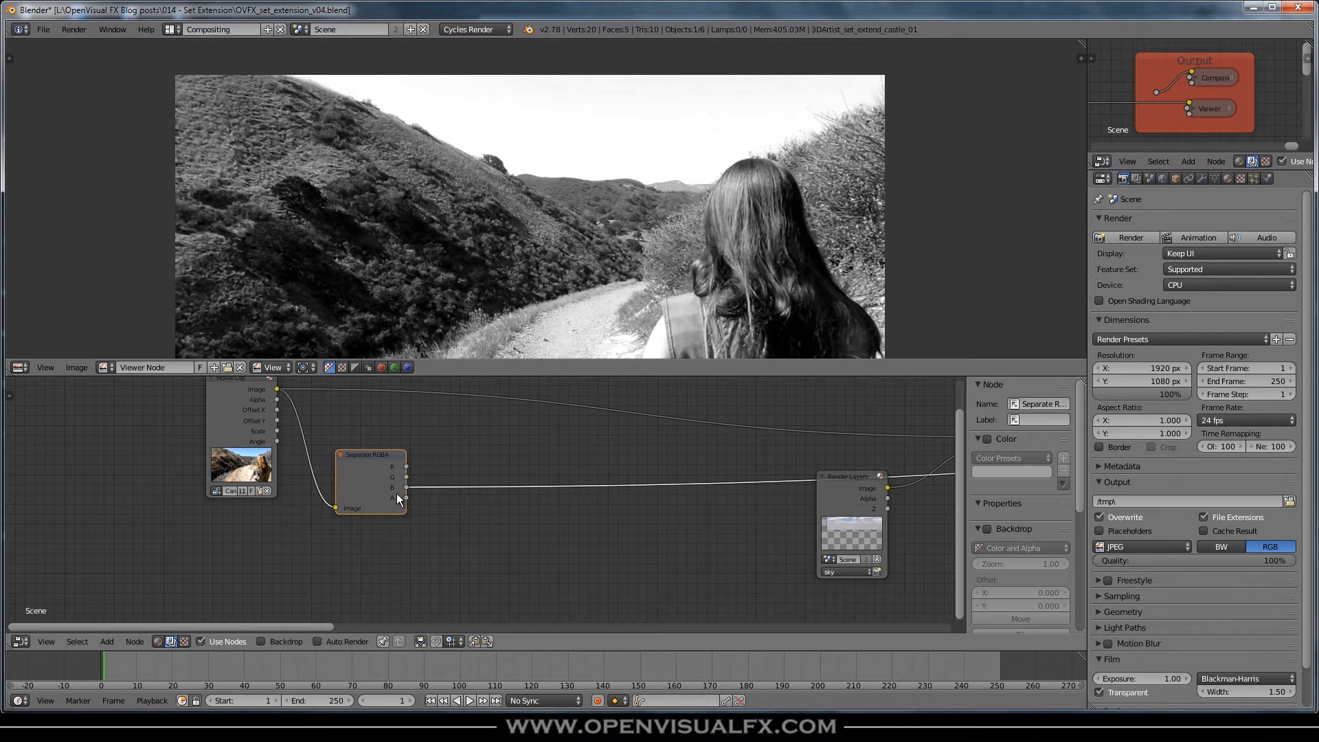
pyautogui.moveTo(385, 454); pyautogui.dragTo(371, 457)
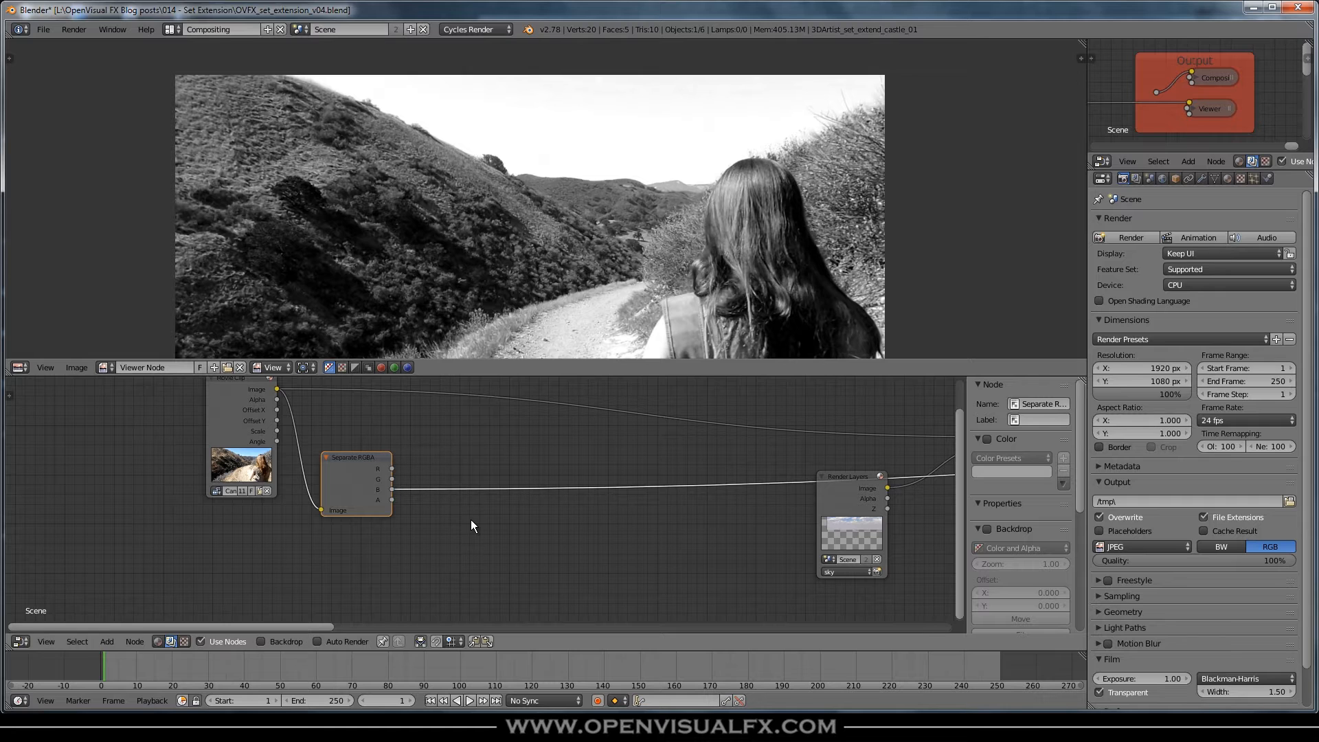
# Step: Insert a ColorRamp node on the blue channel's link and arrange it with Separate RGBA below the Movie Clip's main link
pyautogui.hotkey('shift', 'a')
pyautogui.moveTo(479, 525)
pyautogui.click(526, 340)
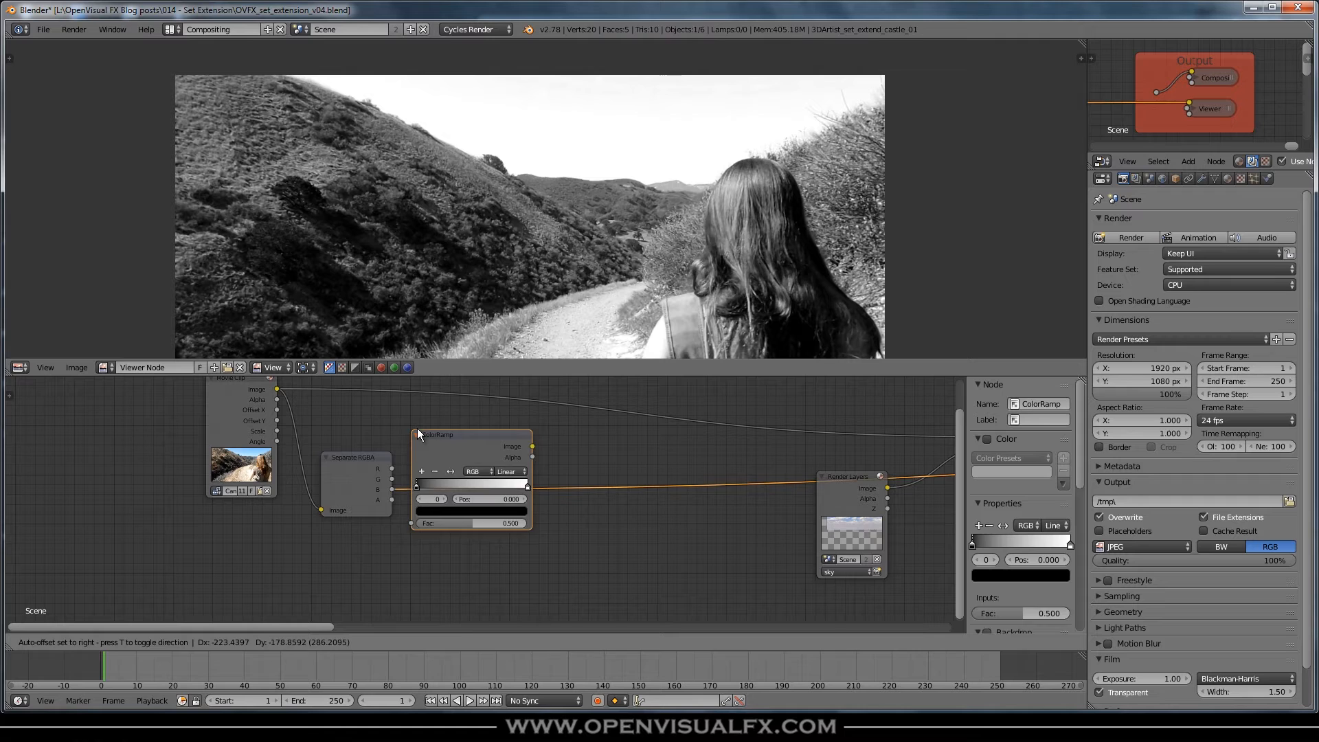
pyautogui.click(440, 437)
pyautogui.moveTo(360, 460); pyautogui.dragTo(375, 496)
pyautogui.moveTo(500, 444); pyautogui.dragTo(502, 481)
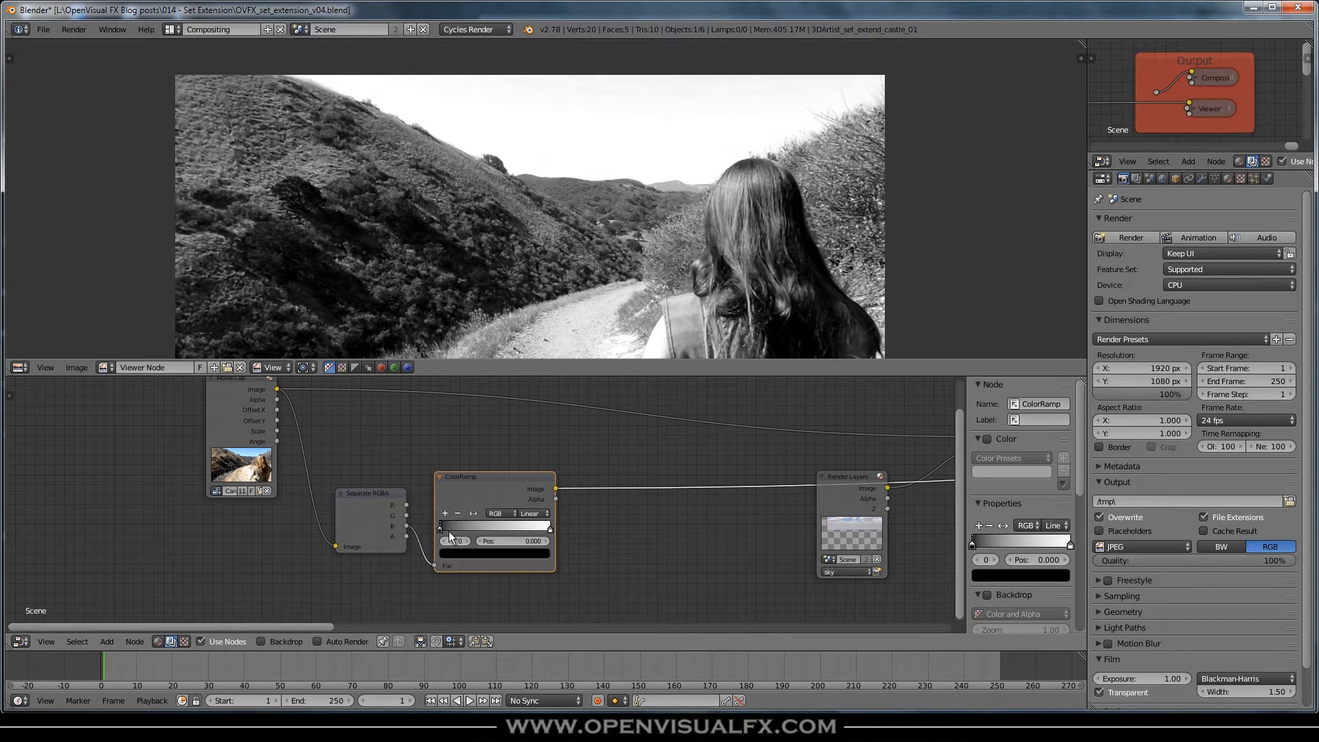
# Step: Set the ColorRamp's black stop to position 0.335 and sample the matte's value on the distant mountains
pyautogui.moveTo(442, 527); pyautogui.dragTo(505, 532)
pyautogui.scroll(2, 712, 105)
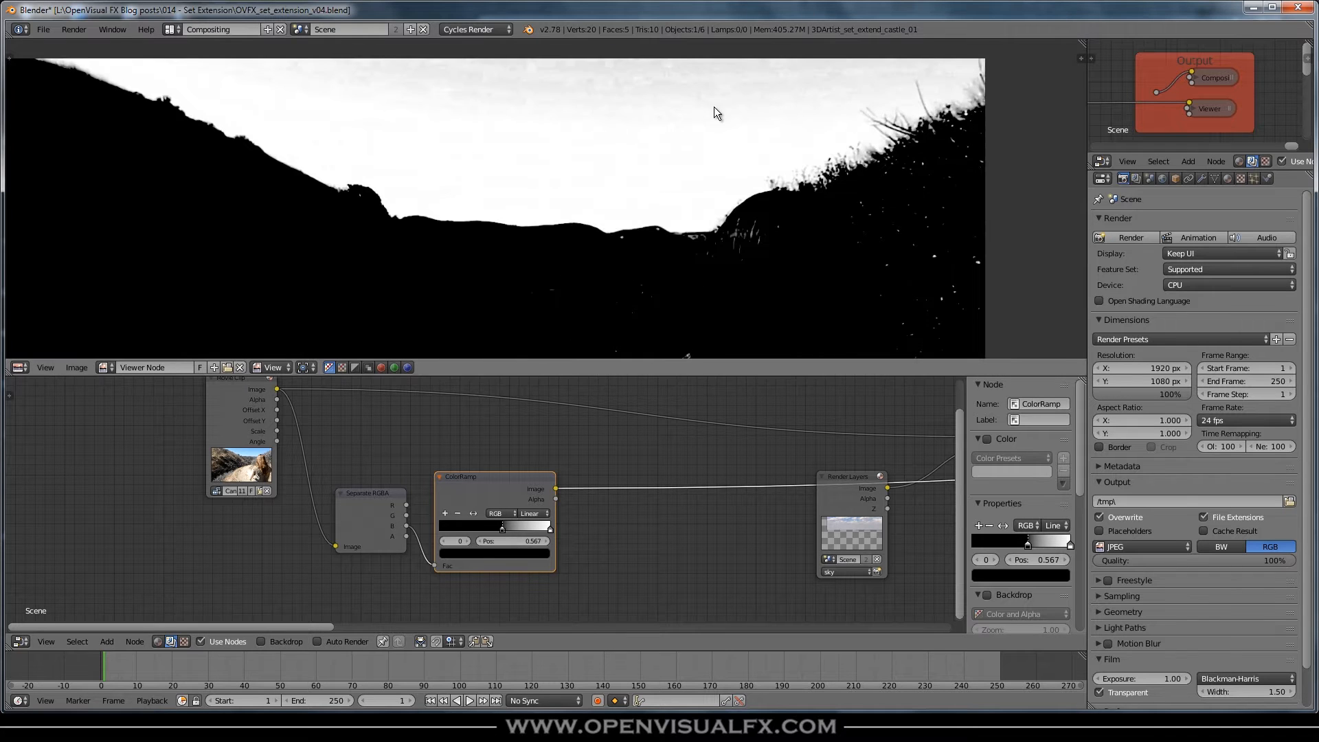
pyautogui.moveTo(713, 106); pyautogui.dragTo(802, 147, button='middle')
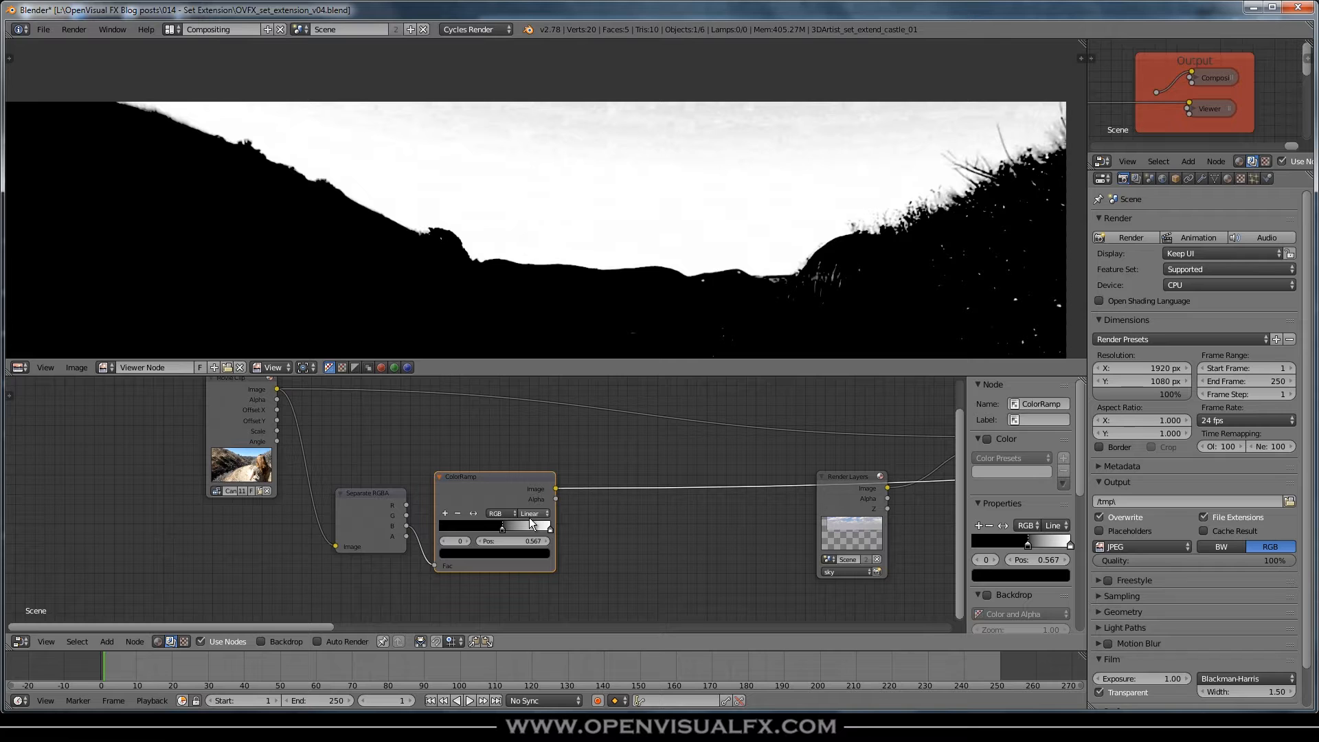
pyautogui.moveTo(504, 526); pyautogui.dragTo(485, 525)
pyautogui.moveTo(873, 149); pyautogui.dragTo(774, 135, button='middle')
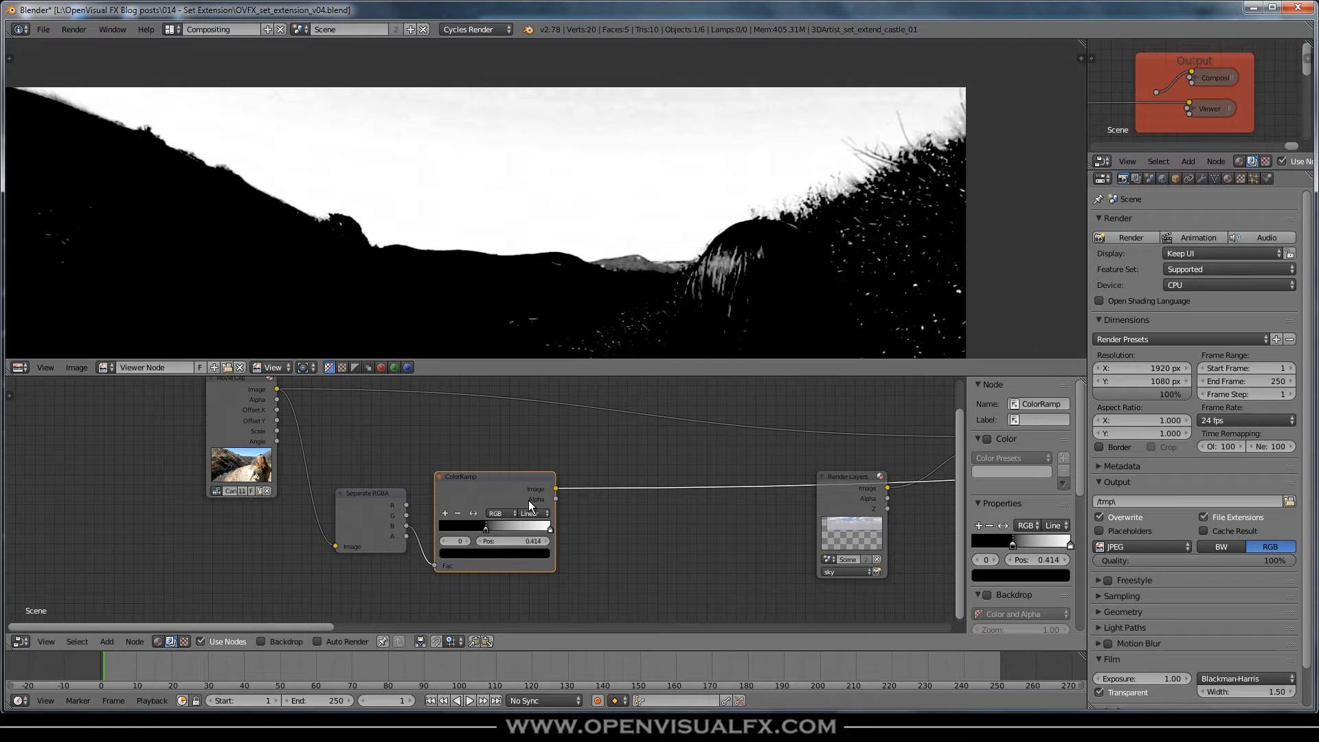
pyautogui.moveTo(490, 521)
pyautogui.mouseDown()
pyautogui.moveTo(521, 538)
pyautogui.moveTo(479, 537)
pyautogui.mouseUp()
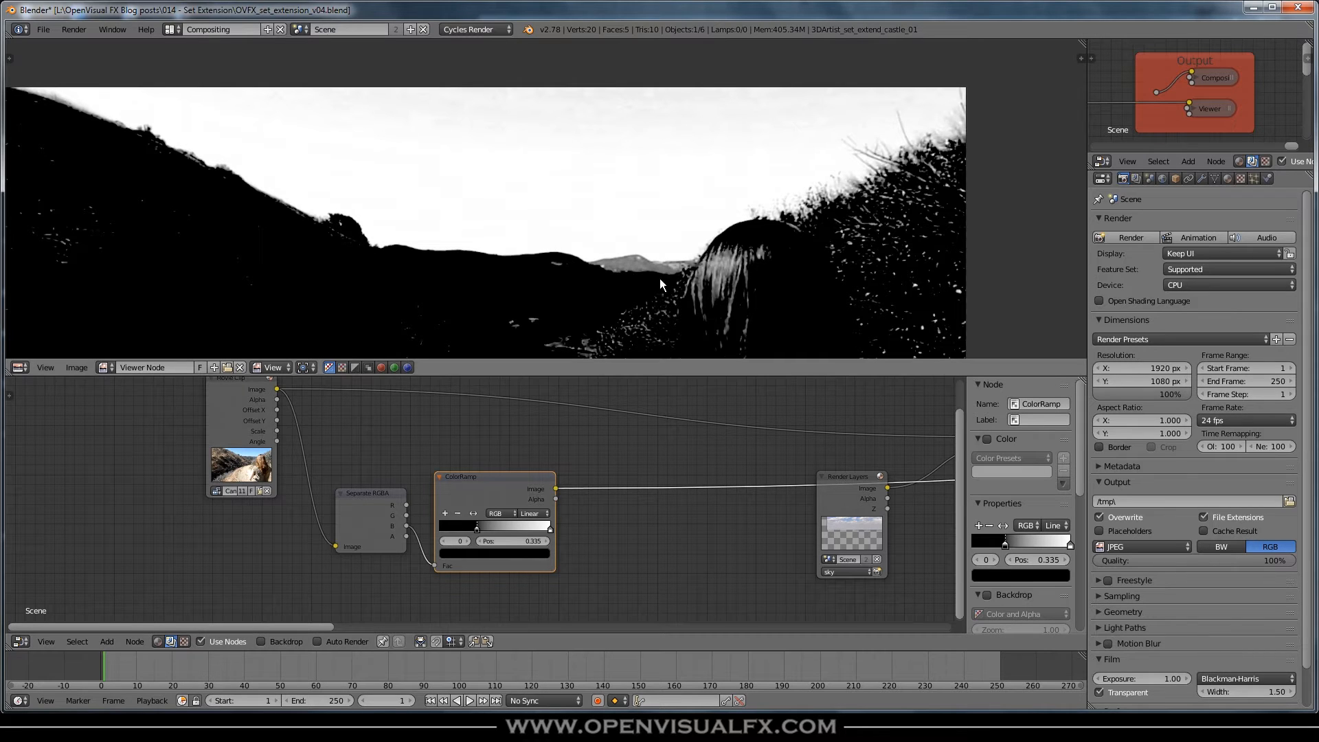
pyautogui.moveTo(625, 260); pyautogui.dragTo(631, 262)
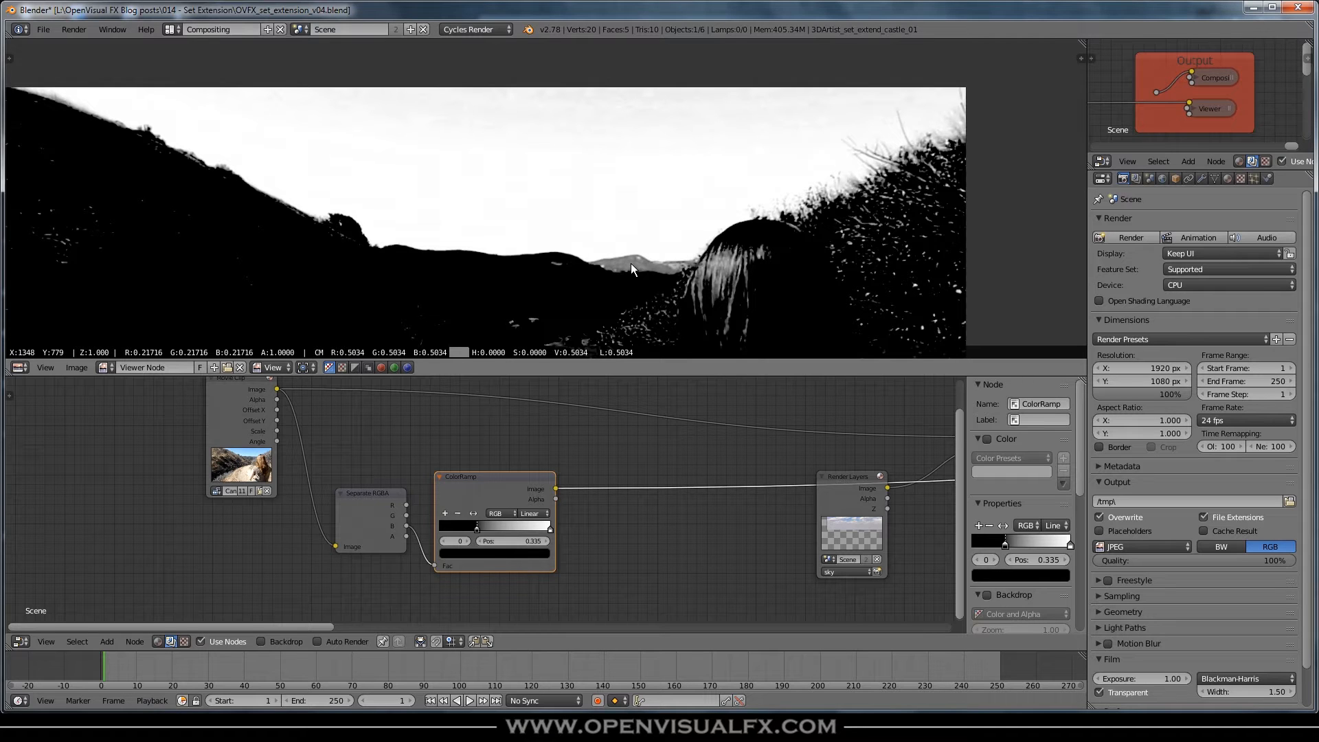
pyautogui.moveTo(631, 262); pyautogui.dragTo(625, 261)
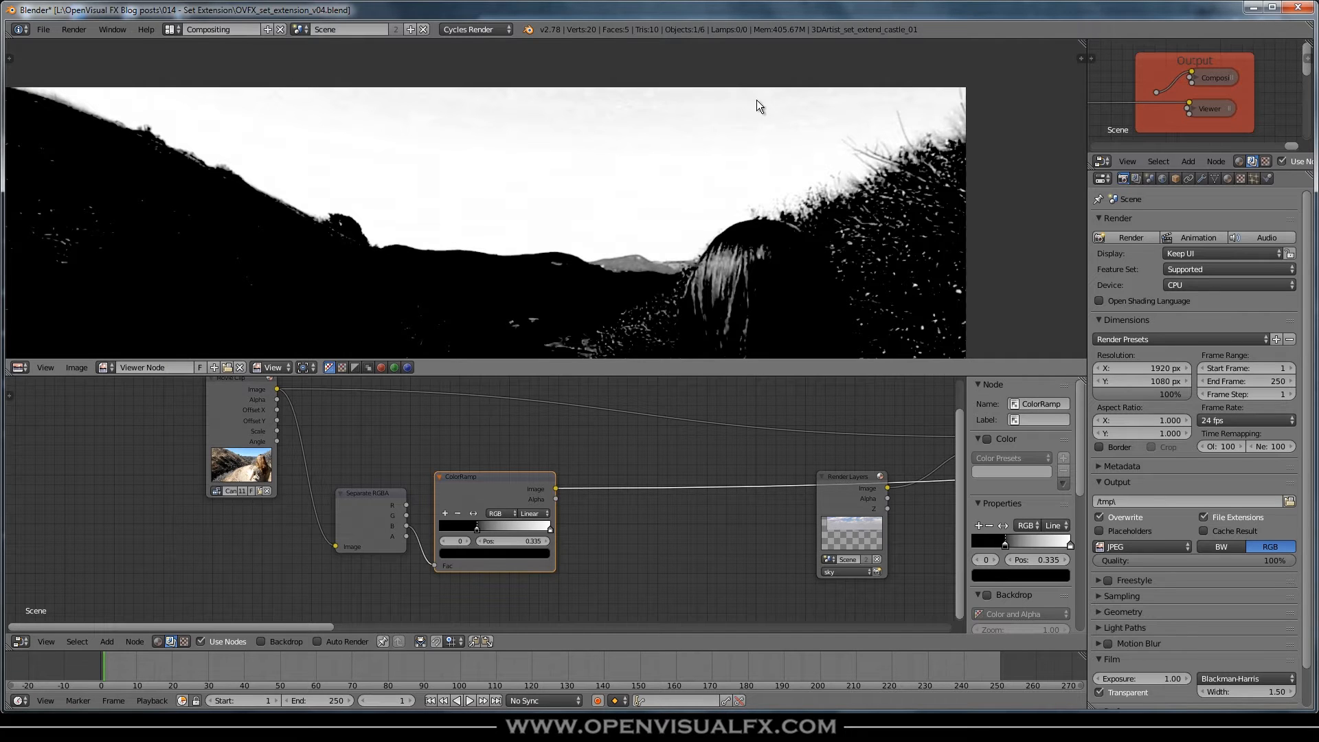
# Step: Set the ColorRamp's white stop to position 0.912 to make the sky area of the matte pure white
pyautogui.scroll(2, 533, 532)
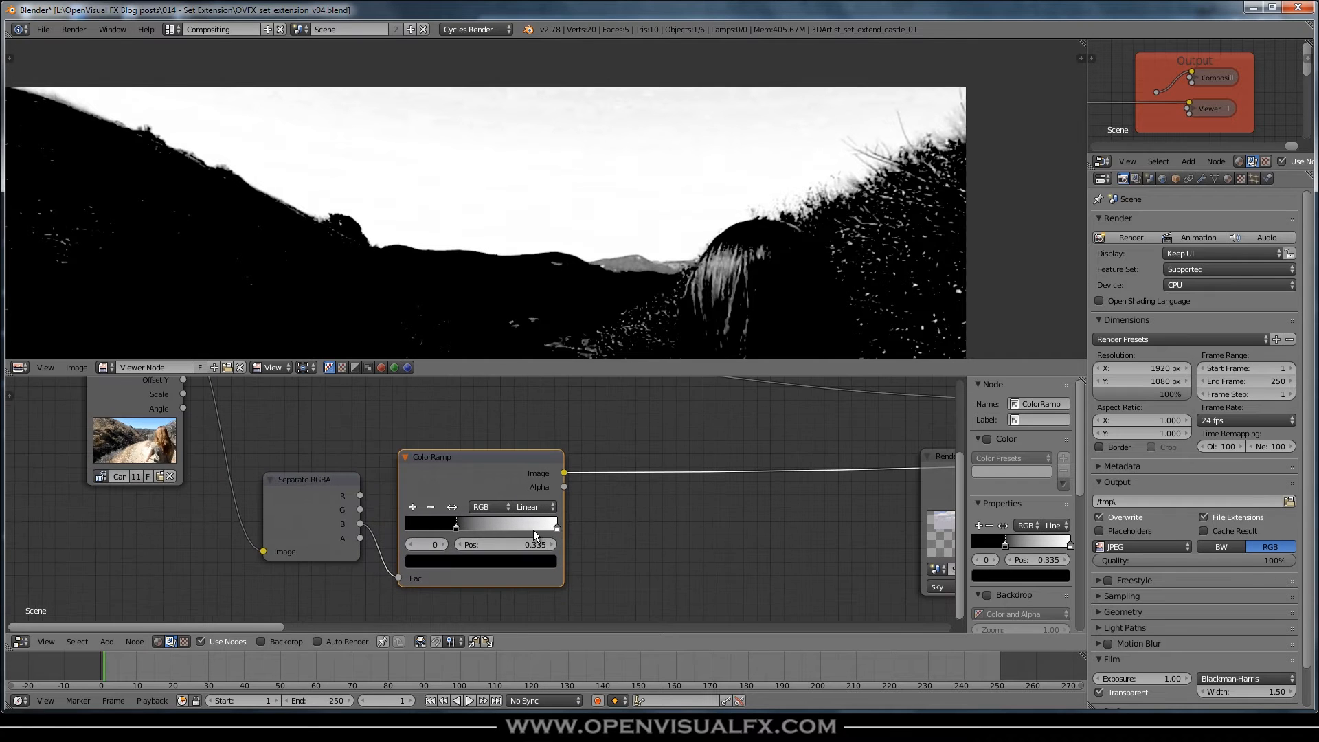
pyautogui.moveTo(555, 525); pyautogui.dragTo(545, 524)
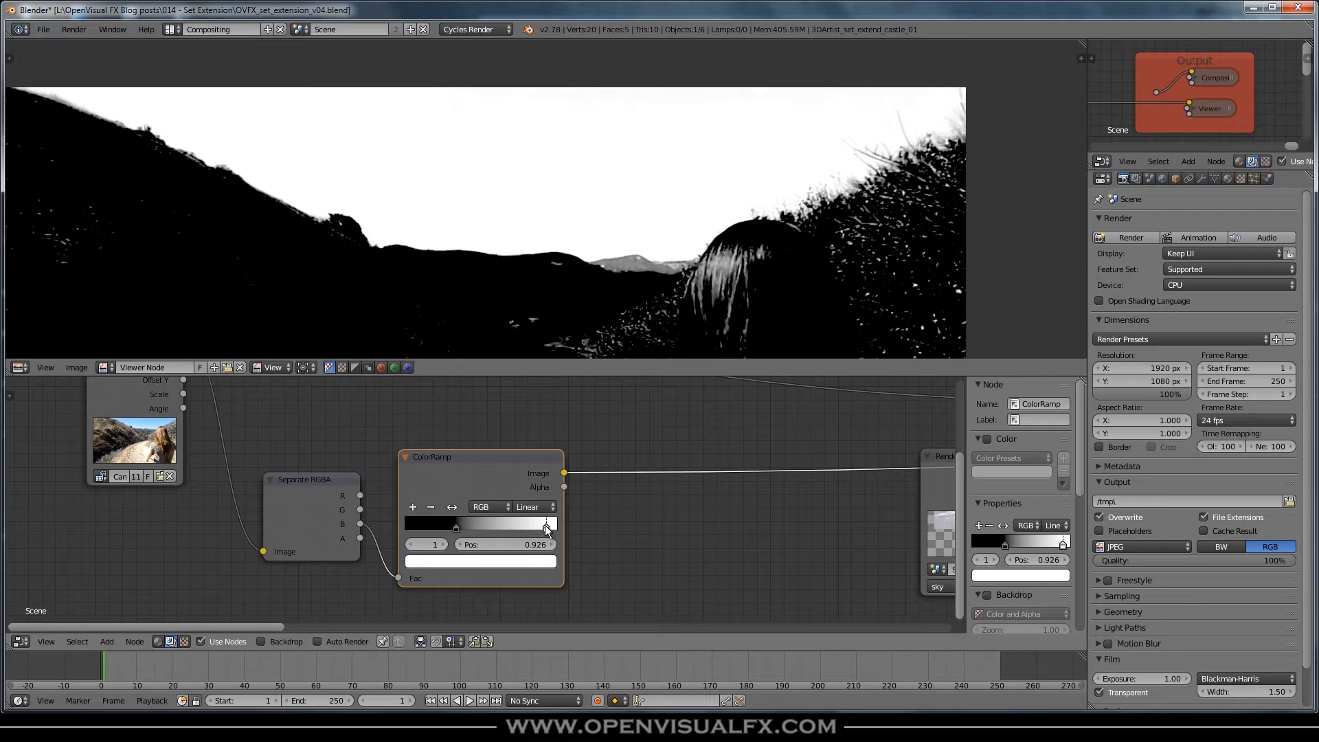
pyautogui.moveTo(545, 525); pyautogui.dragTo(544, 525)
pyautogui.scroll(-3, 636, 665)
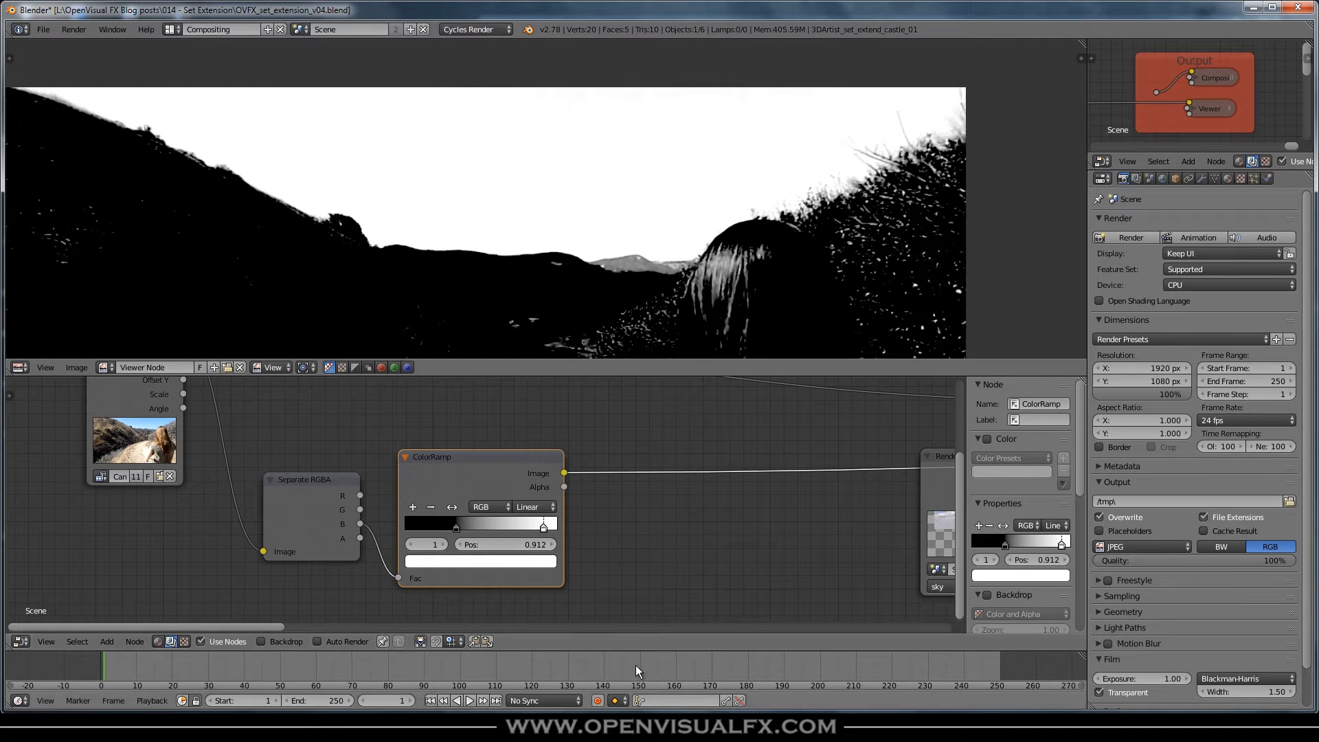
# Step: Check the sky matte at frames 250 and 129, looking closely at the highlights in the woman's hair
pyautogui.moveTo(425, 663); pyautogui.dragTo(928, 658)
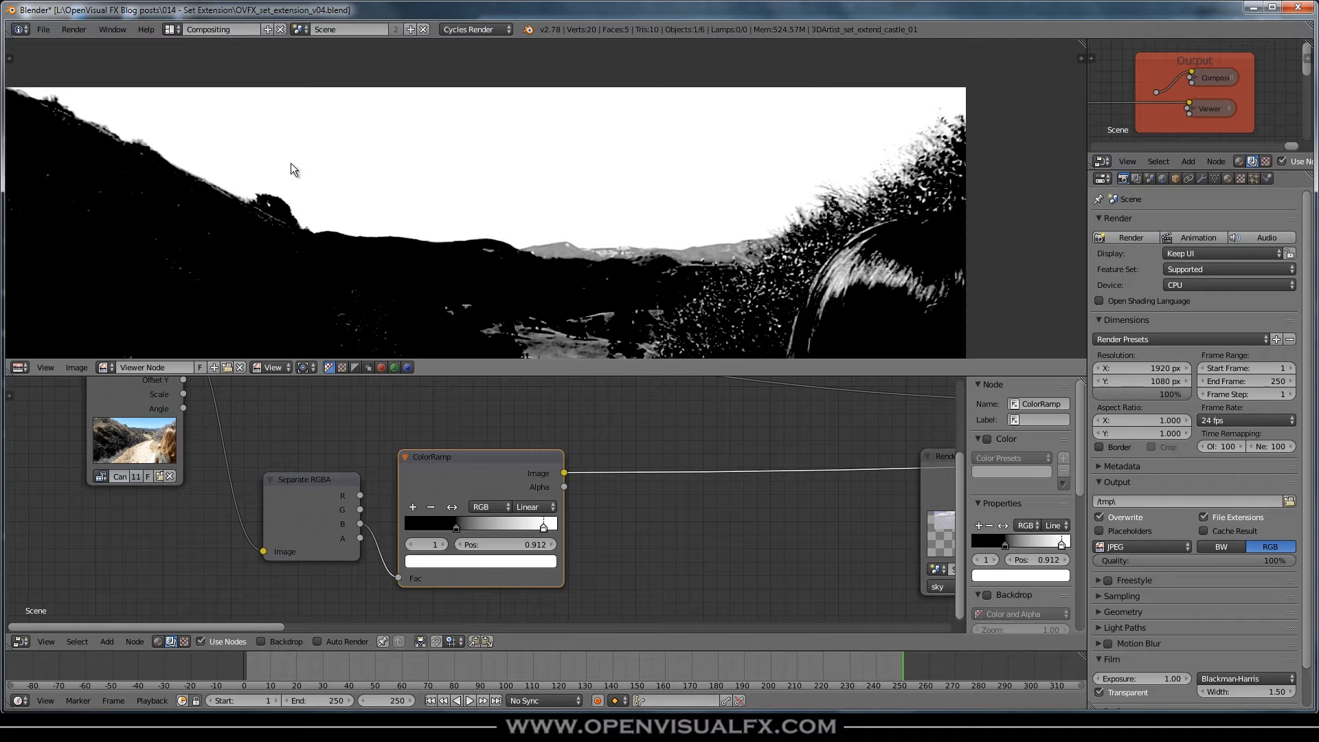
pyautogui.moveTo(506, 664); pyautogui.dragTo(584, 670)
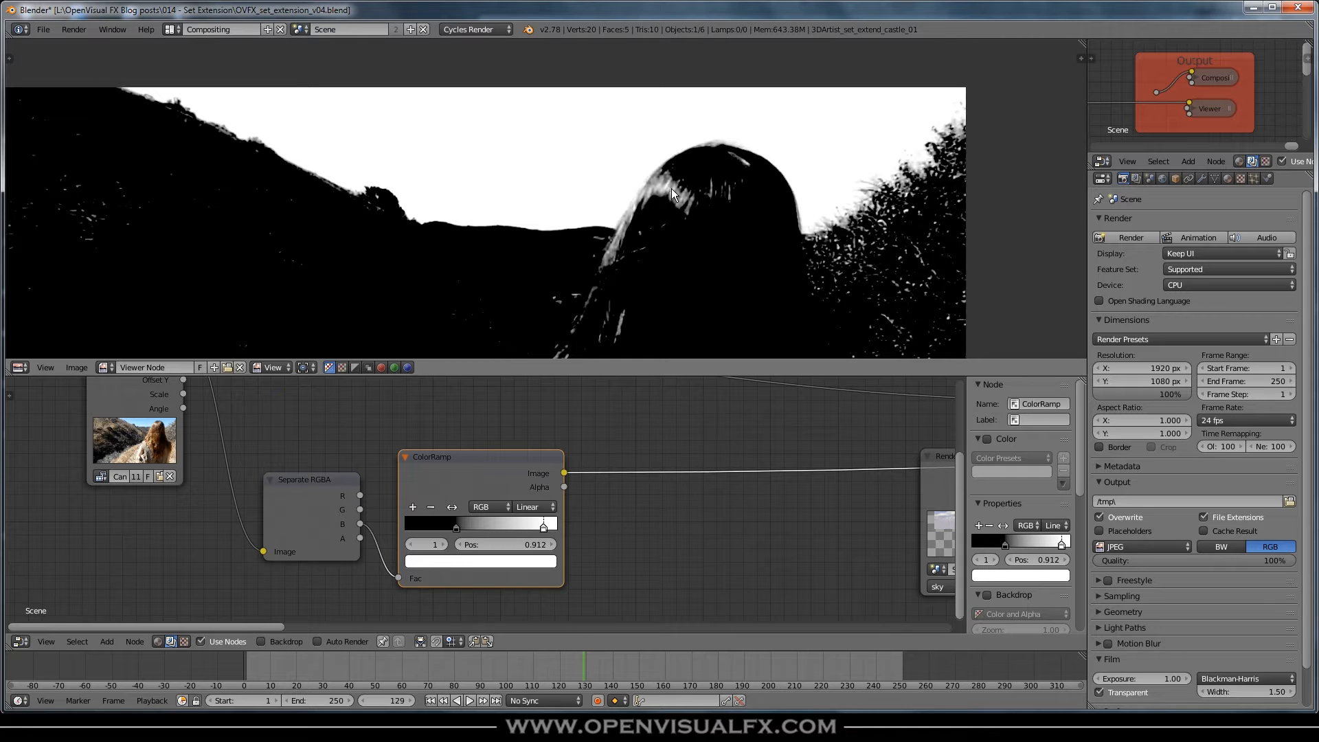
pyautogui.scroll(5, 661, 187)
pyautogui.moveTo(662, 186); pyautogui.dragTo(657, 187)
pyautogui.scroll(-5, 694, 175)
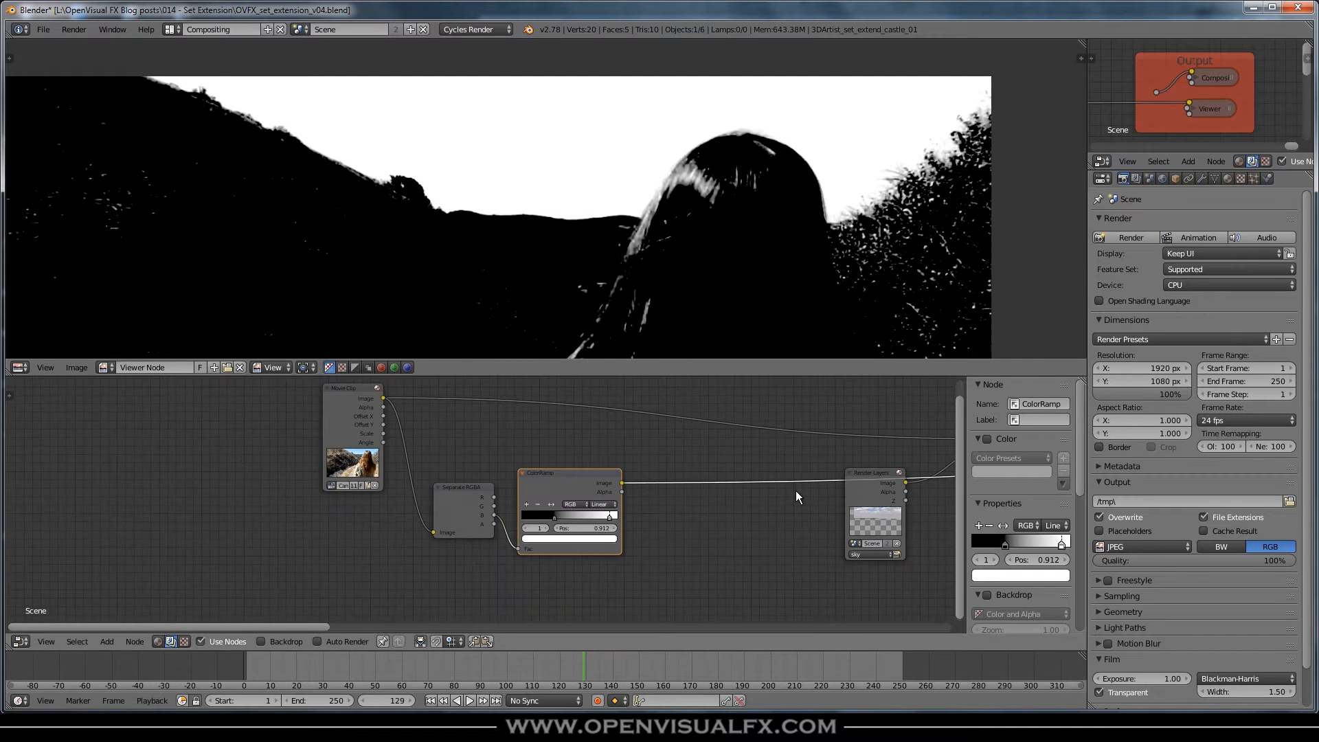
# Step: Send the Screen node to the Viewer and connect the ColorRamp image output to its Fac input to mask the sky
pyautogui.moveTo(795, 491); pyautogui.dragTo(525, 529, button='middle')
pyautogui.moveTo(614, 512); pyautogui.dragTo(652, 530)
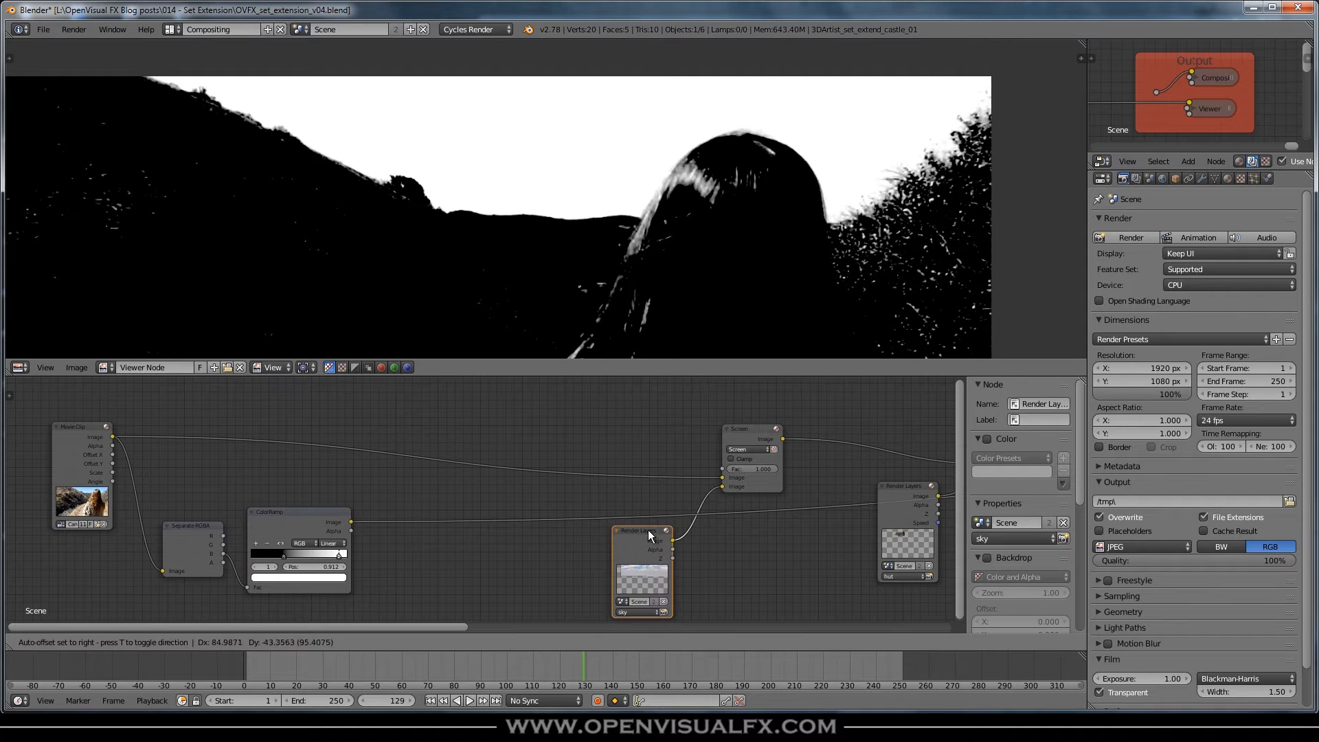
pyautogui.keyDown('ctrl'); pyautogui.keyDown('shift'); pyautogui.click(750, 428); pyautogui.keyUp('shift'); pyautogui.keyUp('ctrl')
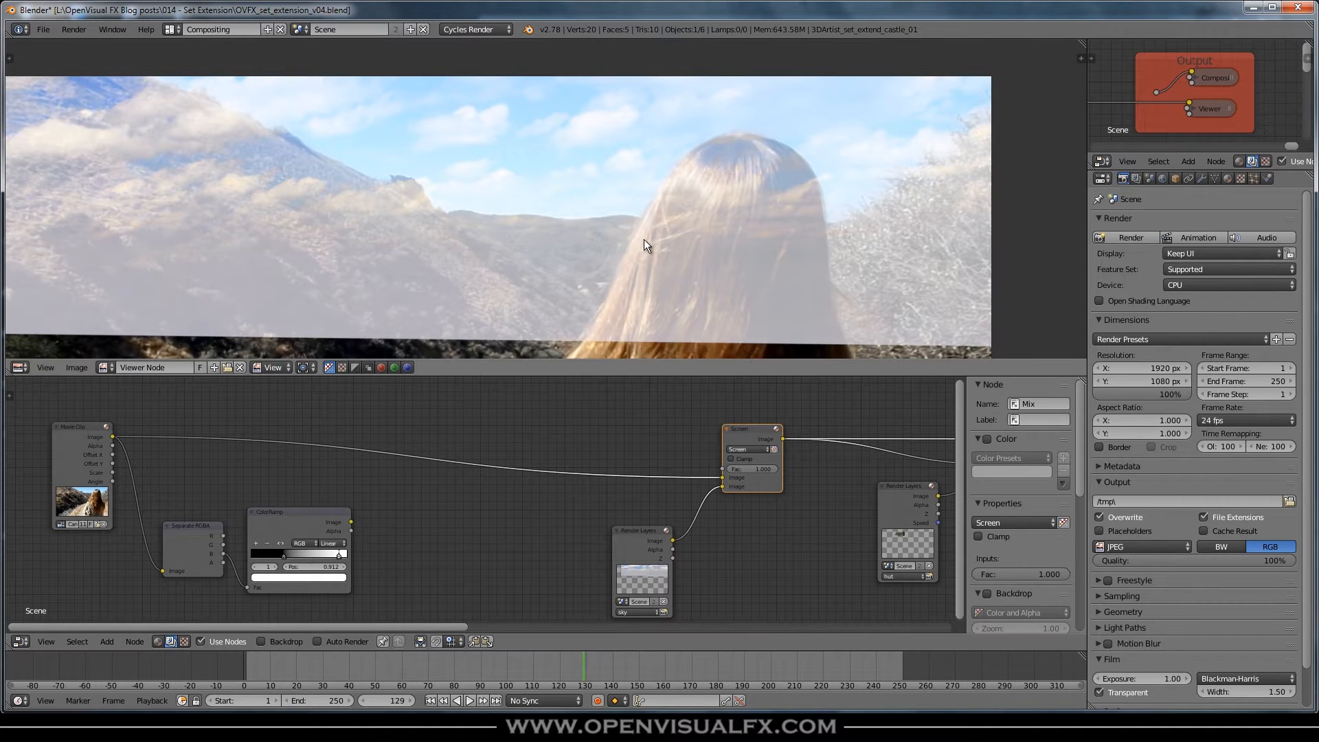
pyautogui.scroll(-2, 661, 240)
pyautogui.moveTo(661, 241); pyautogui.dragTo(685, 183, button='middle')
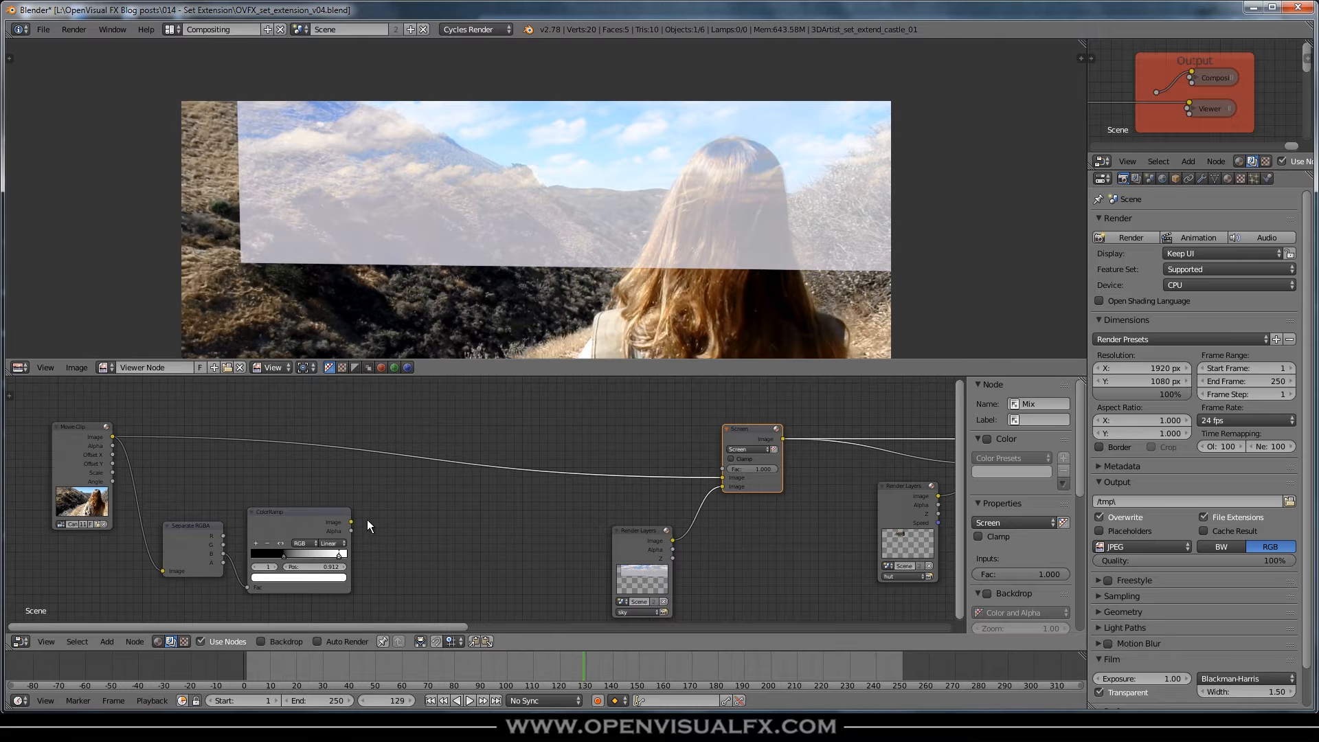
pyautogui.moveTo(351, 520); pyautogui.dragTo(720, 464)
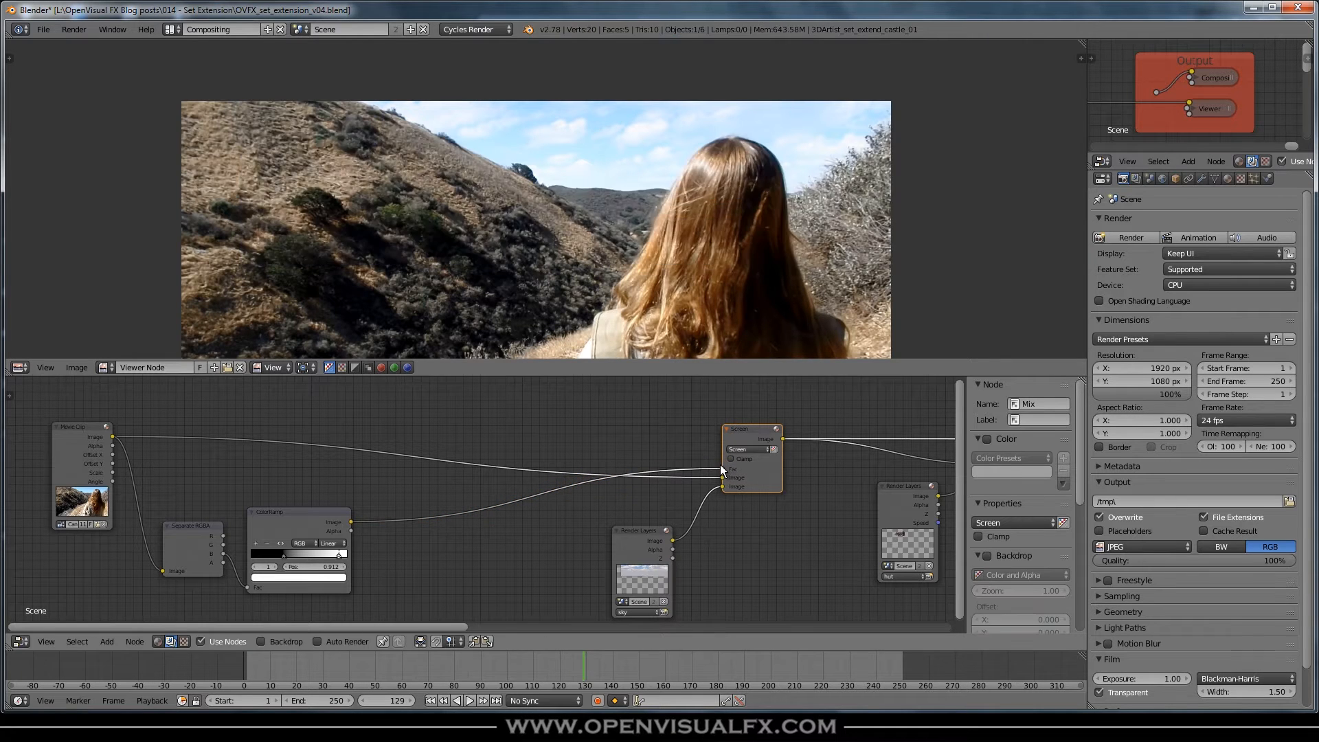
# Step: Examine the masked sky around the hair and hills, comparing frame 1 with frame 128
pyautogui.scroll(2, 743, 162)
pyautogui.moveTo(744, 163); pyautogui.dragTo(772, 169, button='middle')
pyautogui.scroll(-2, 791, 214)
pyautogui.scroll(1, 771, 167)
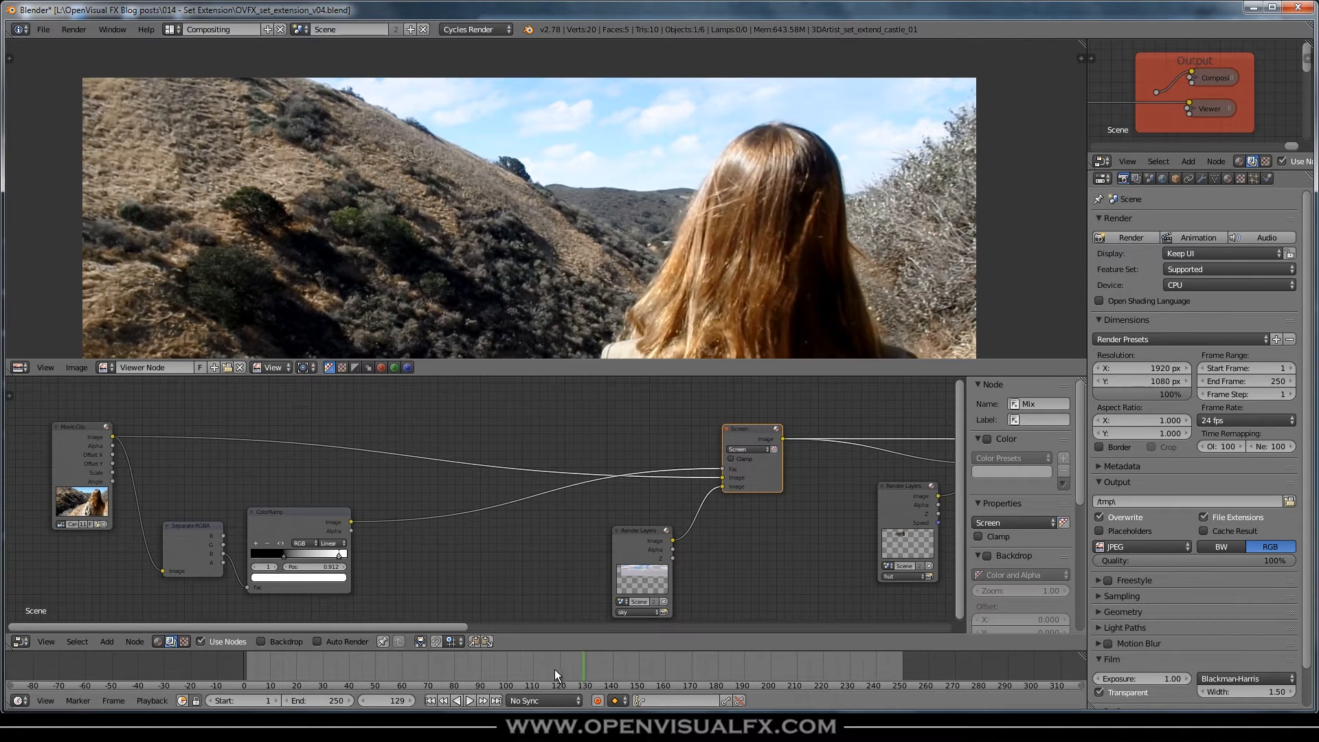
pyautogui.click(429, 696)
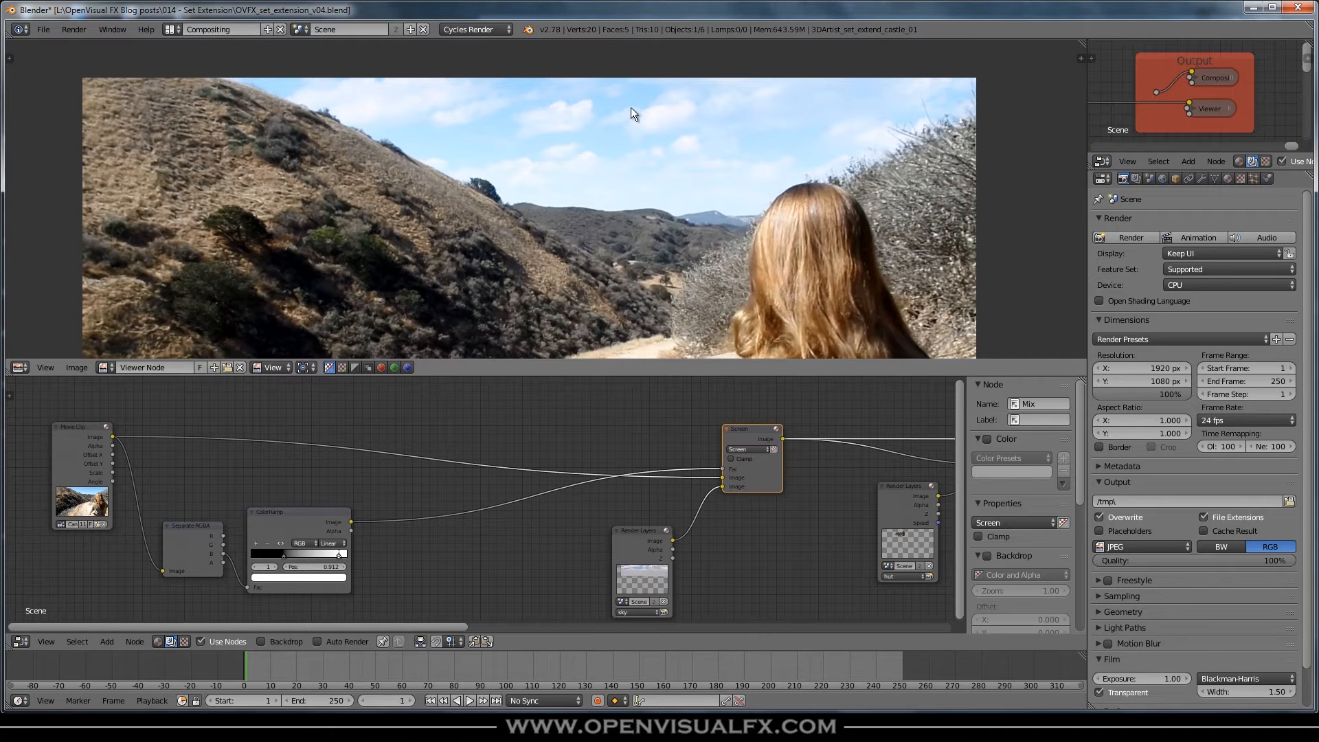
pyautogui.click(579, 667)
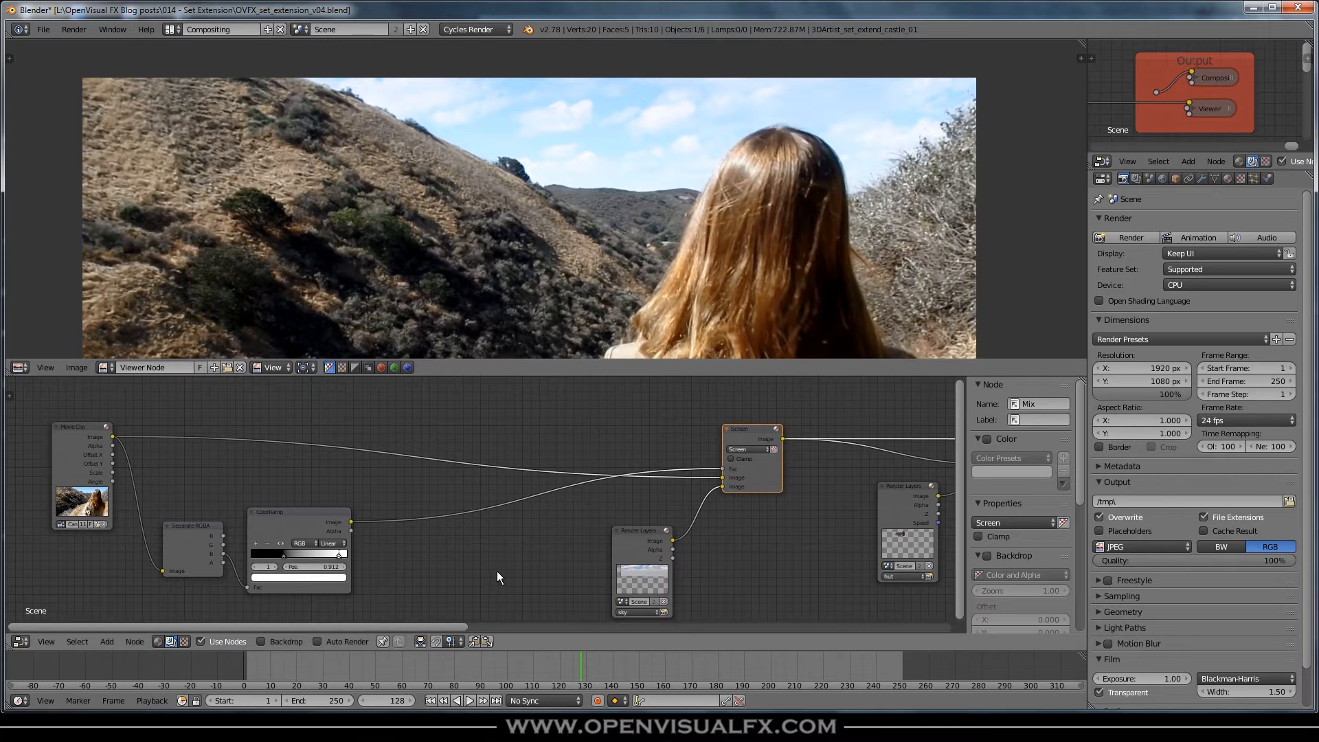
# Step: Re-render the sky layer for frame 128 and inspect the sky blend along the ridge, tree and hair
pyautogui.moveTo(610, 563); pyautogui.dragTo(581, 554, button='middle')
pyautogui.click(634, 603)
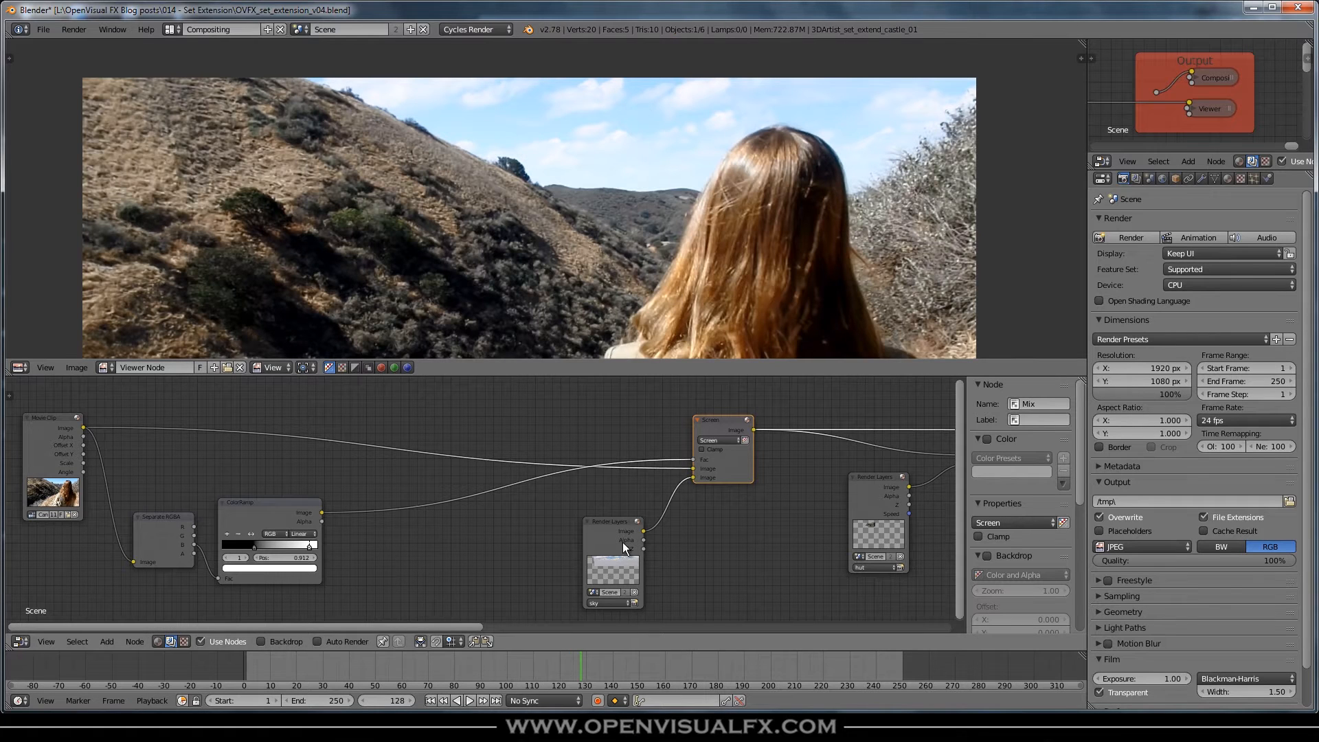
pyautogui.scroll(5, 508, 162)
pyautogui.scroll(-5, 557, 161)
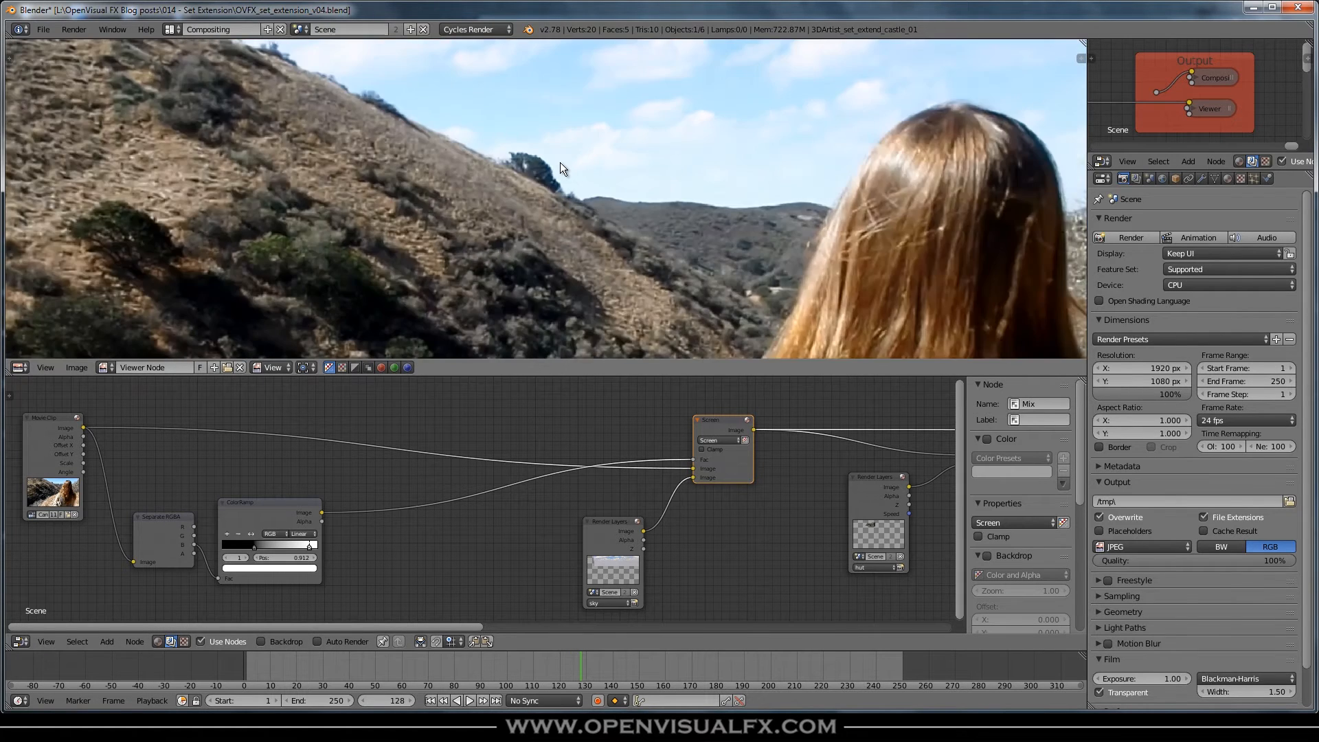
pyautogui.scroll(2, 547, 154)
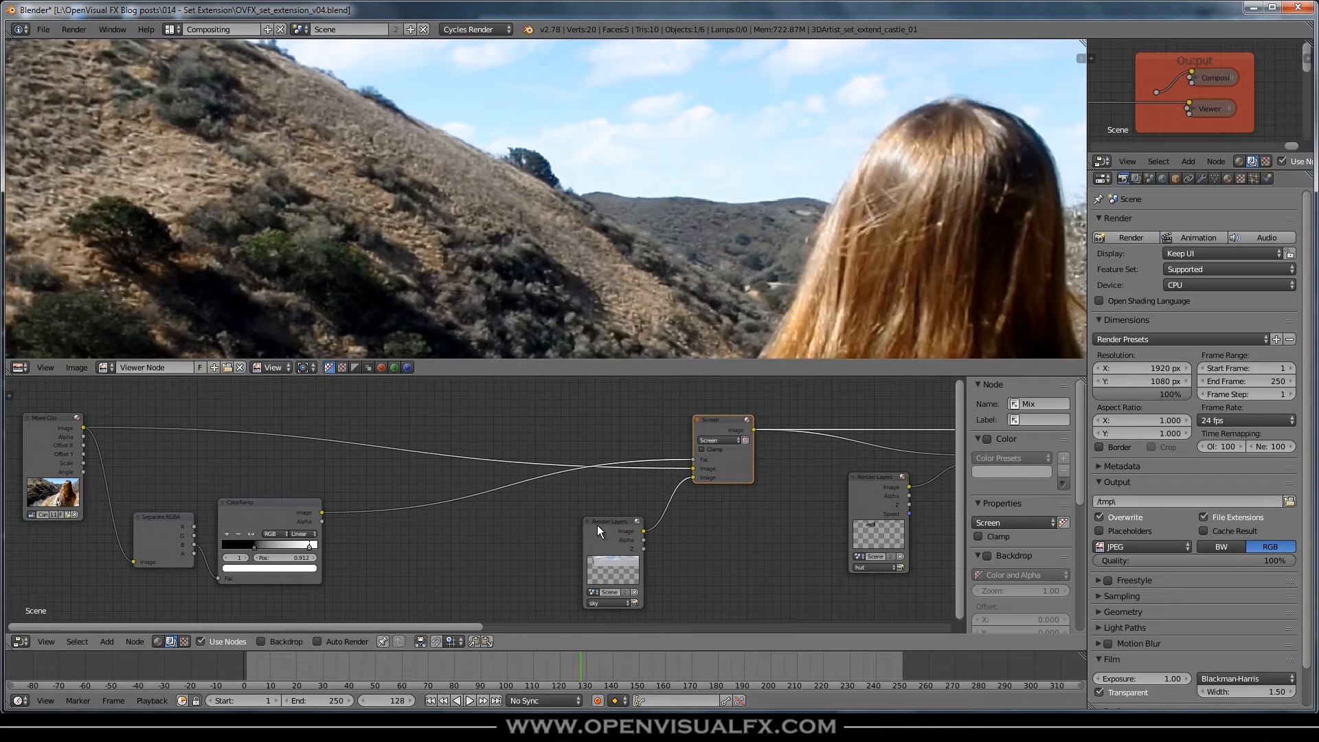
pyautogui.scroll(-1, 763, 237)
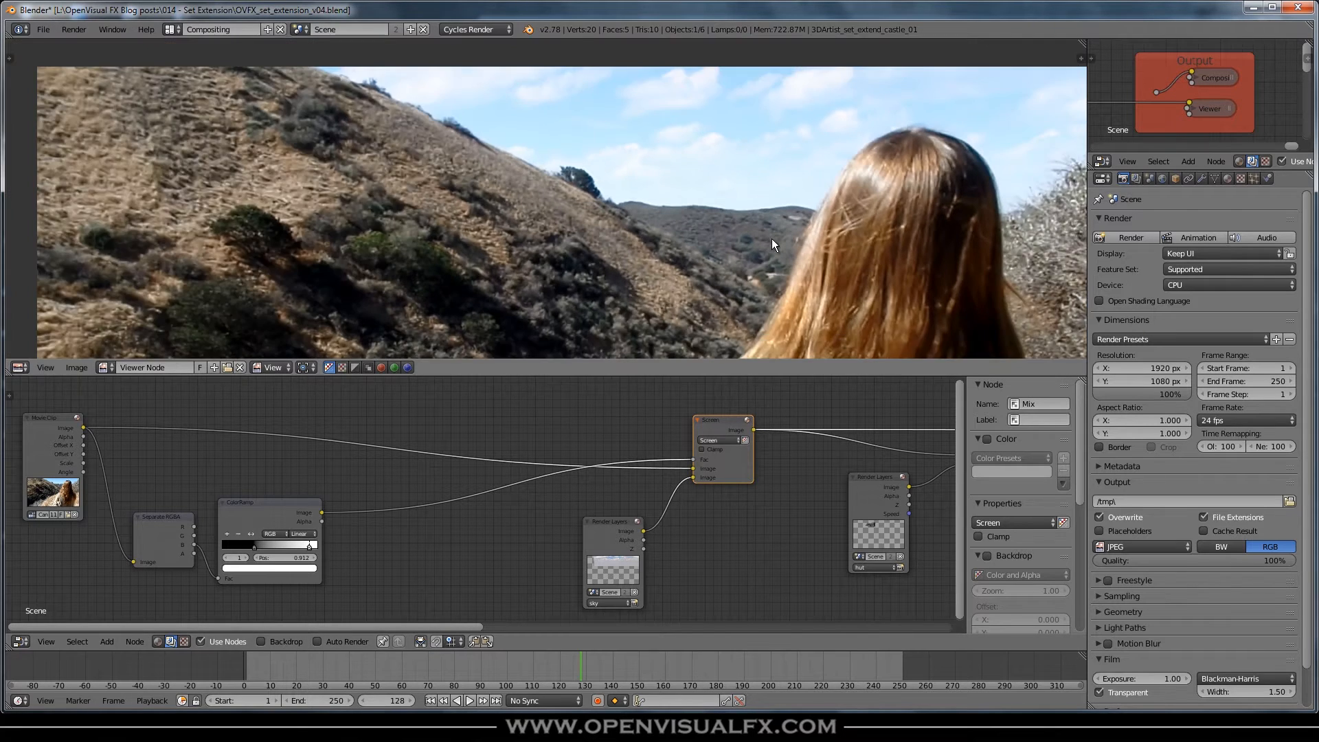
pyautogui.scroll(1, 770, 237)
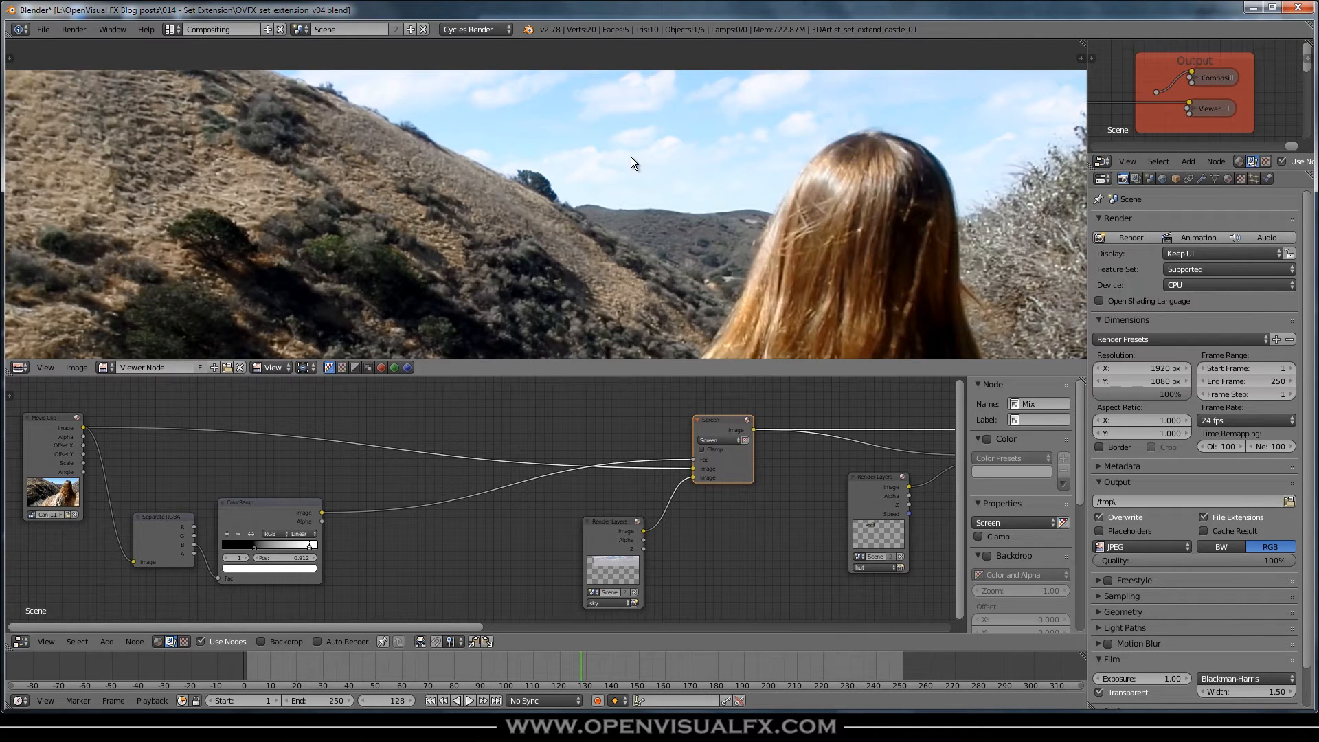
# Step: Return to frame 1 and re-render the sky layer to view the masked composite there
pyautogui.moveTo(529, 665); pyautogui.dragTo(127, 659)
pyautogui.hotkey('alt', 'a')
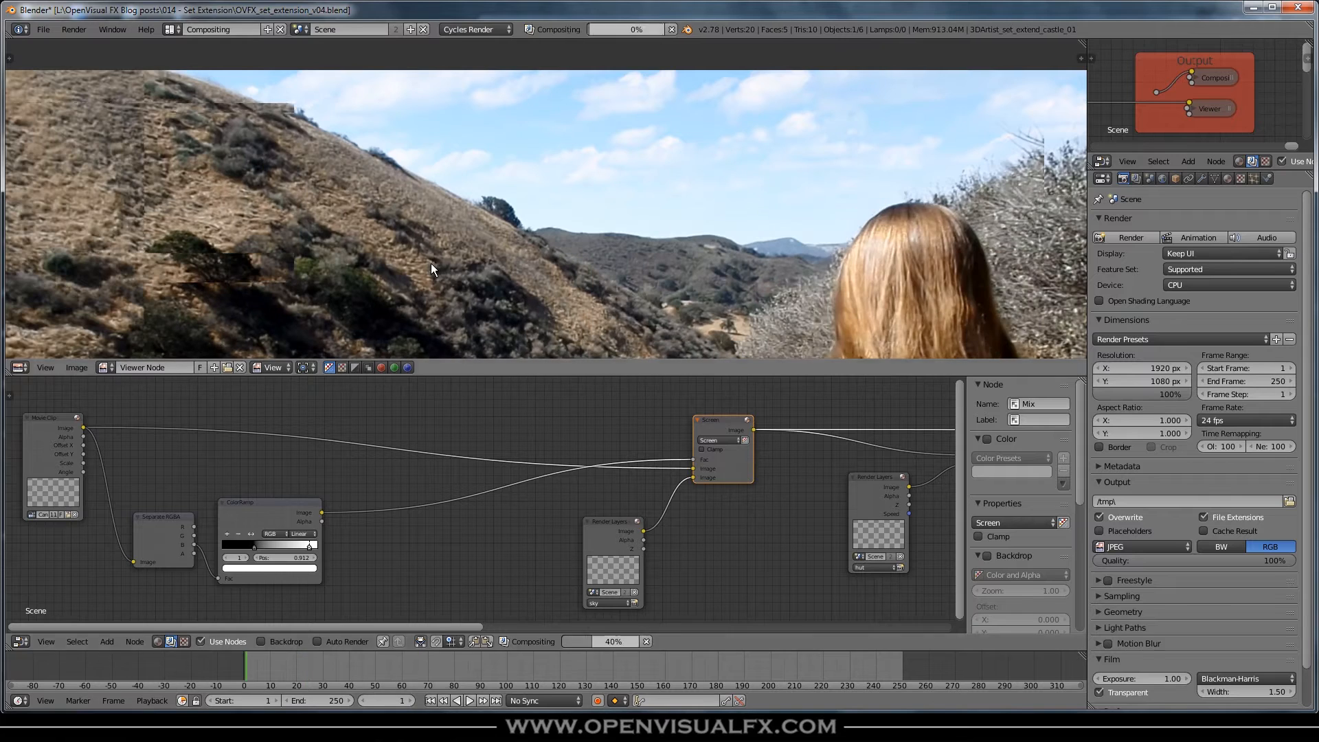
pyautogui.click(635, 603)
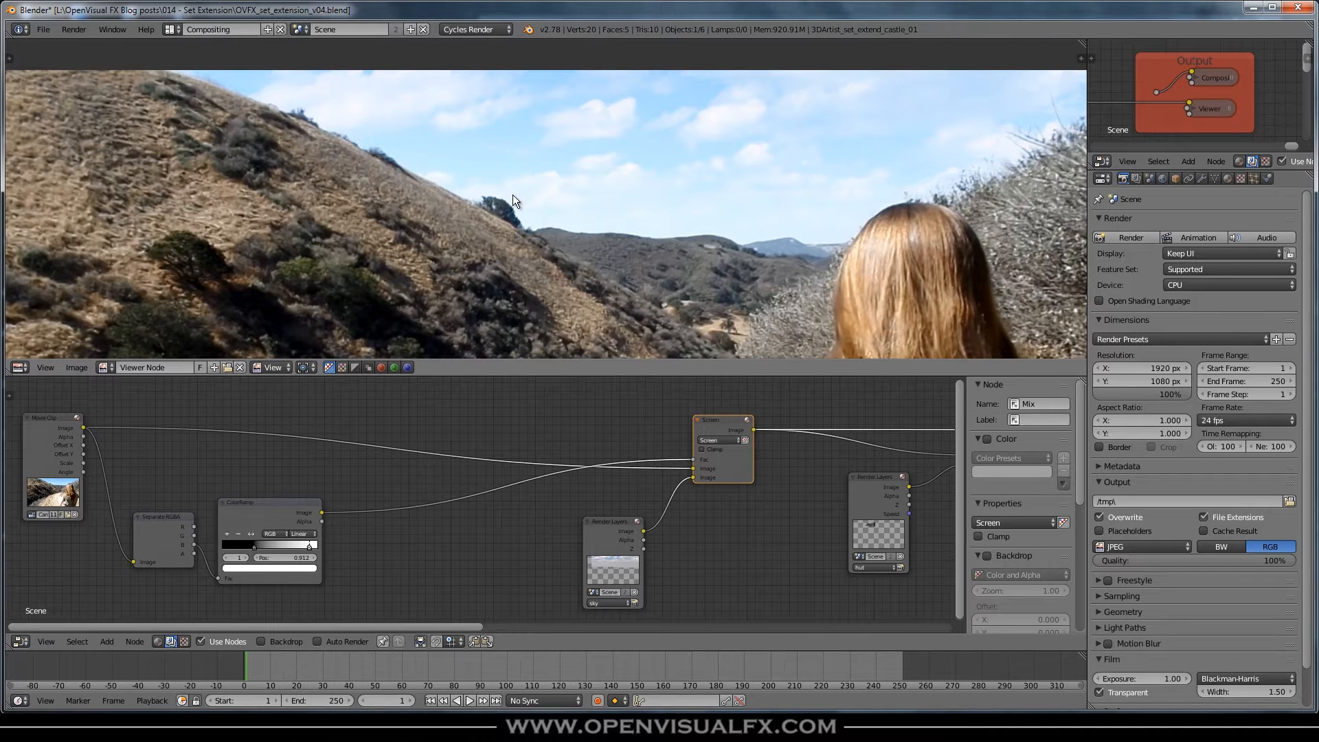
pyautogui.scroll(-1, 600, 234)
pyautogui.moveTo(641, 260); pyautogui.dragTo(645, 229, button='middle')
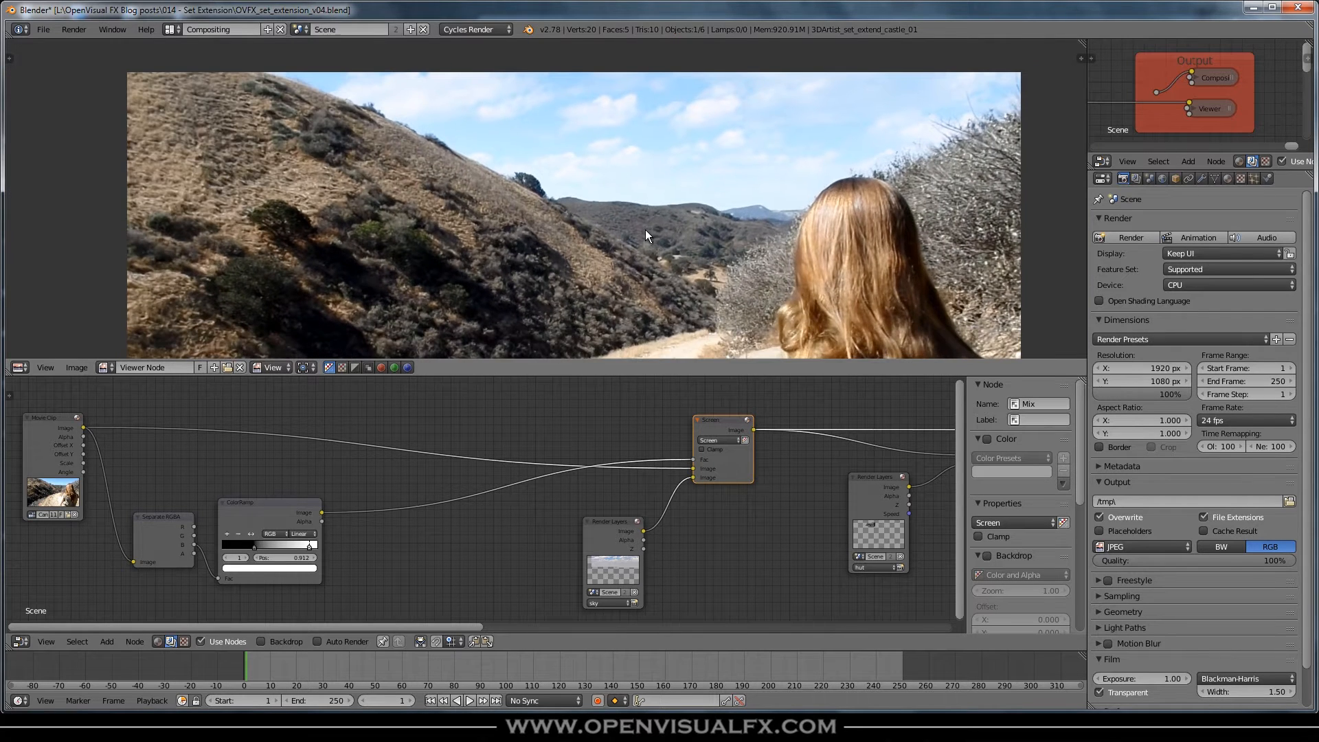
# Step: Compare the footage with and without the Screen node, examining the sky around the hair, bush and distant hills
pyautogui.scroll(4, 937, 151)
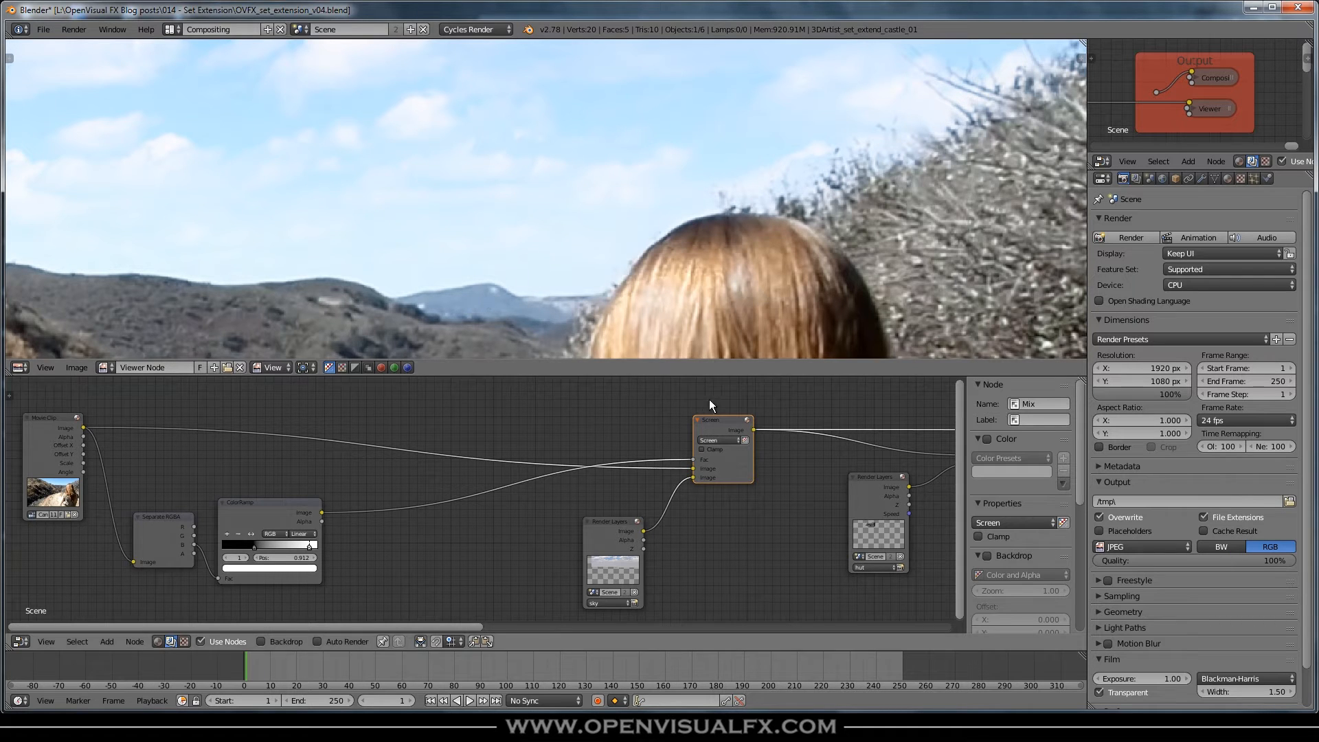
pyautogui.press('m')
pyautogui.press('m')
pyautogui.press('m')
pyautogui.press('m')
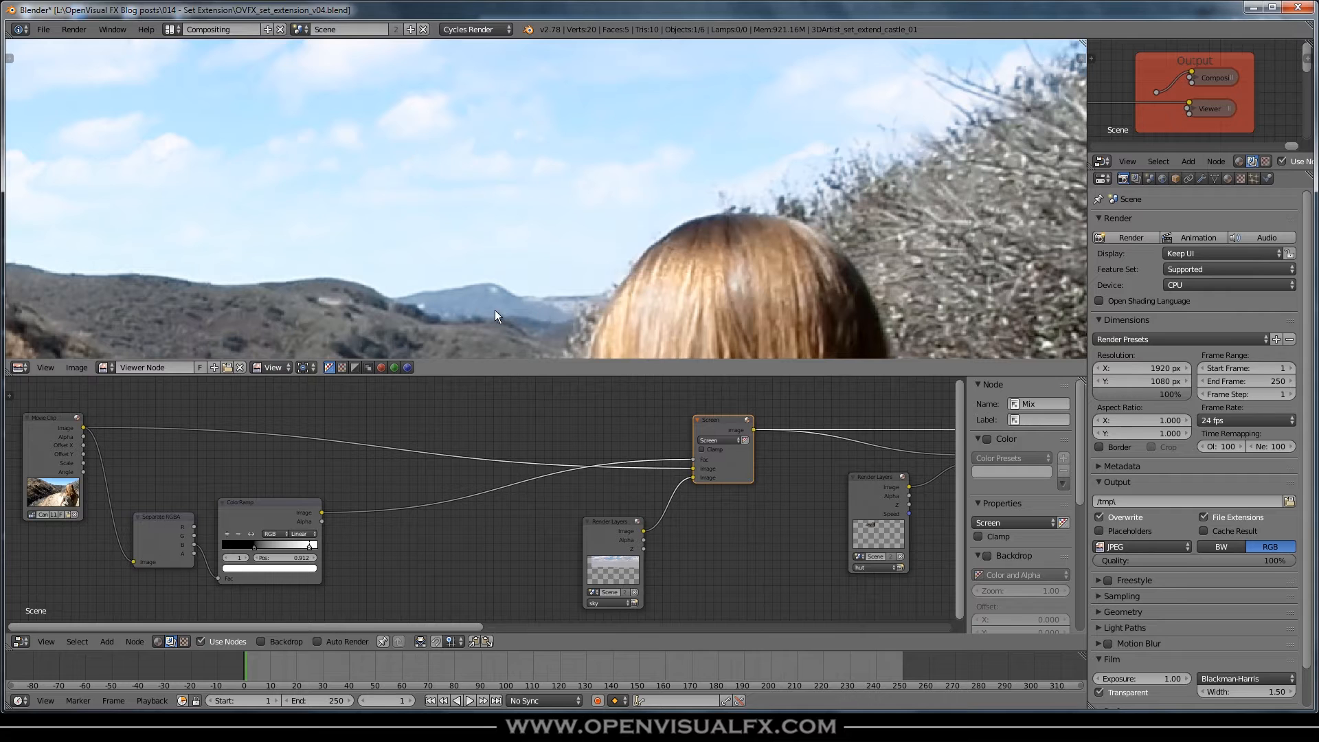
pyautogui.press('m')
pyautogui.press('m')
pyautogui.scroll(-2, 513, 302)
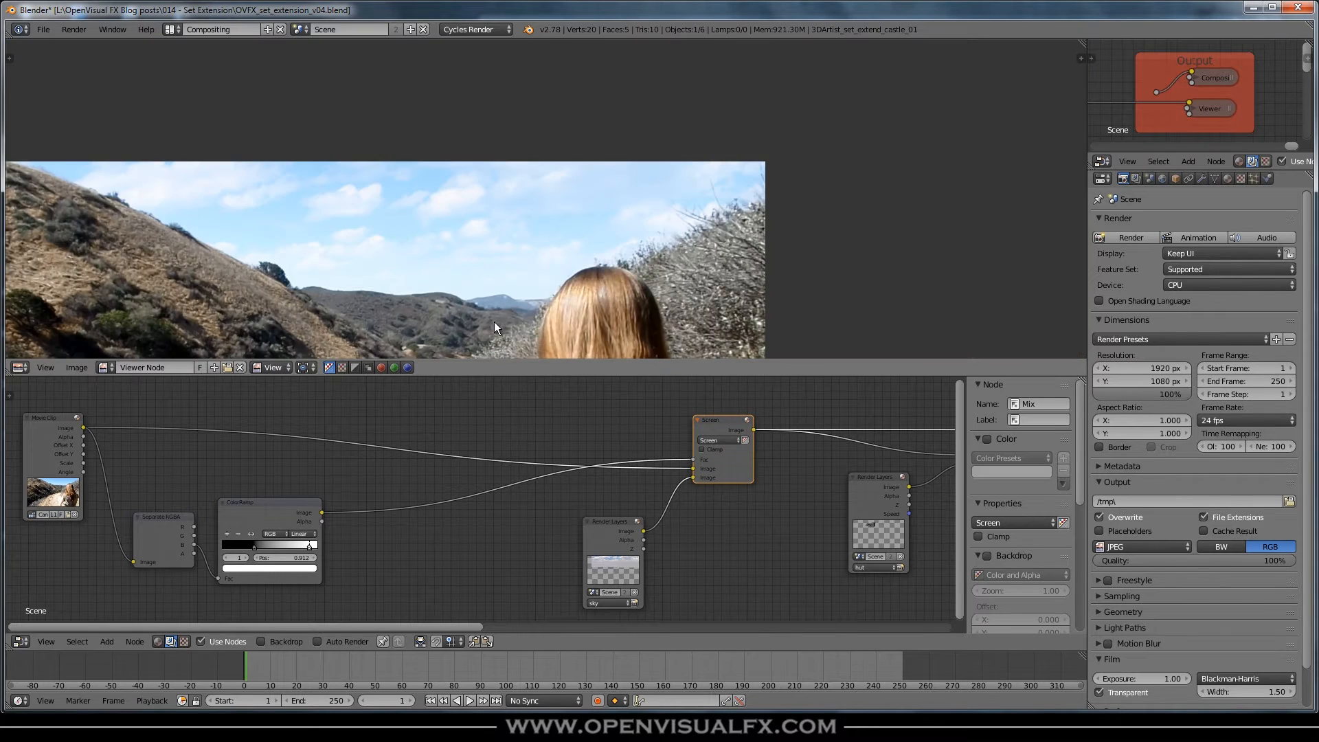
pyautogui.moveTo(493, 322); pyautogui.dragTo(695, 260, button='middle')
pyautogui.scroll(3, 945, 105)
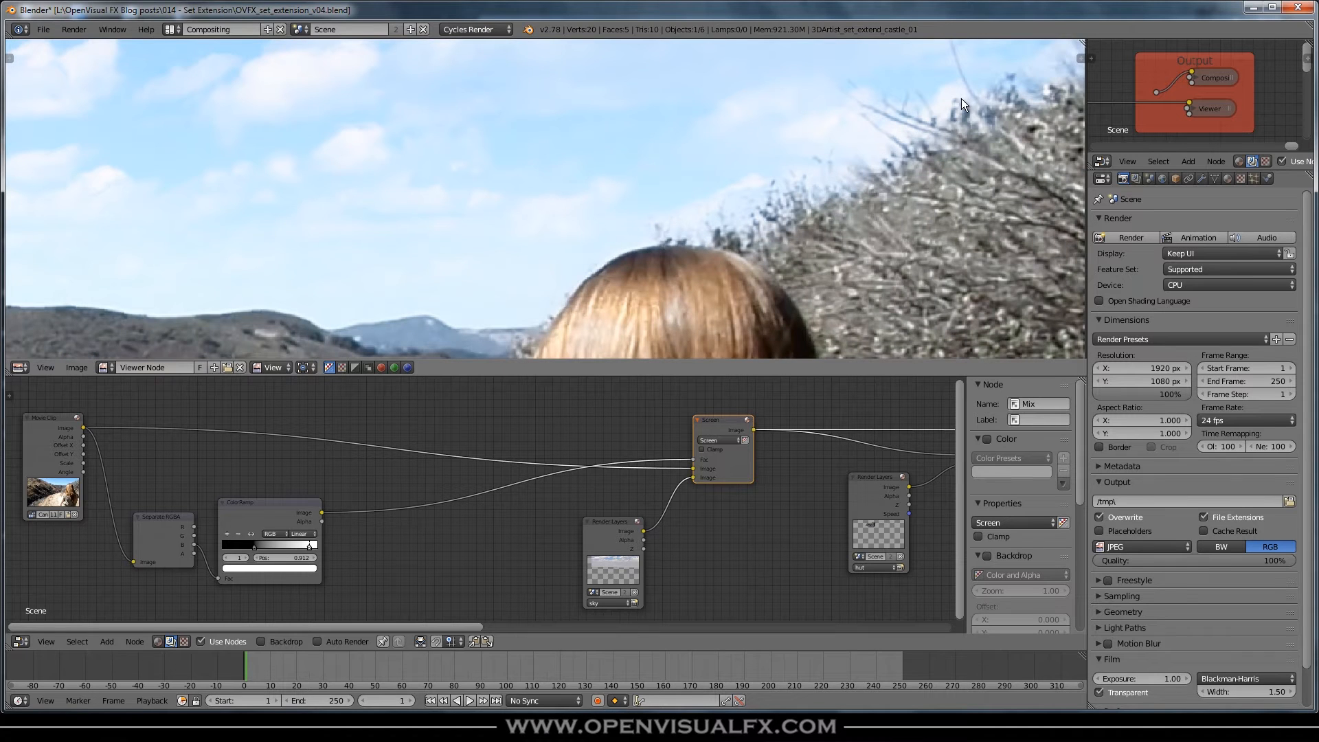
pyautogui.scroll(-3, 917, 124)
pyautogui.scroll(1, 928, 108)
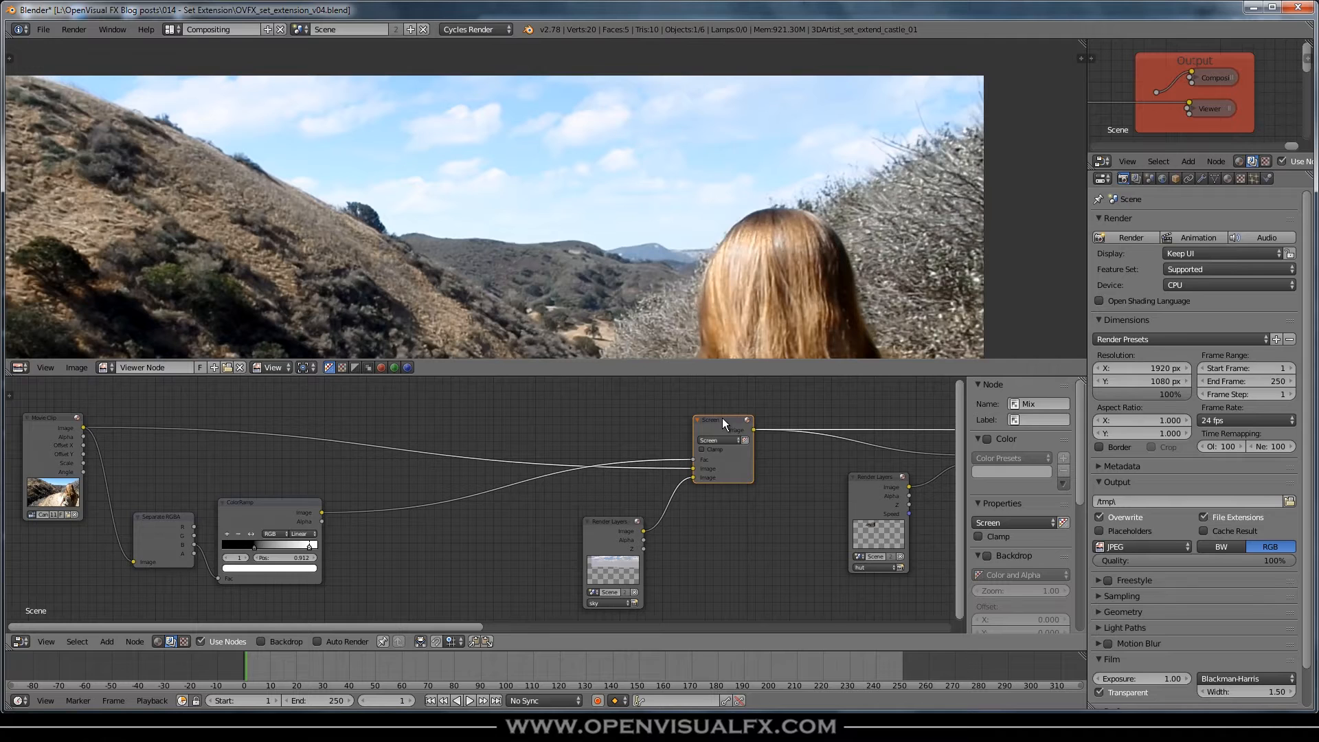
# Step: Insert a Math node between the ColorRamp image output and the Screen node's Fac input, set to Multiply
pyautogui.moveTo(533, 514); pyautogui.dragTo(632, 491, button='middle')
pyautogui.click(386, 482)
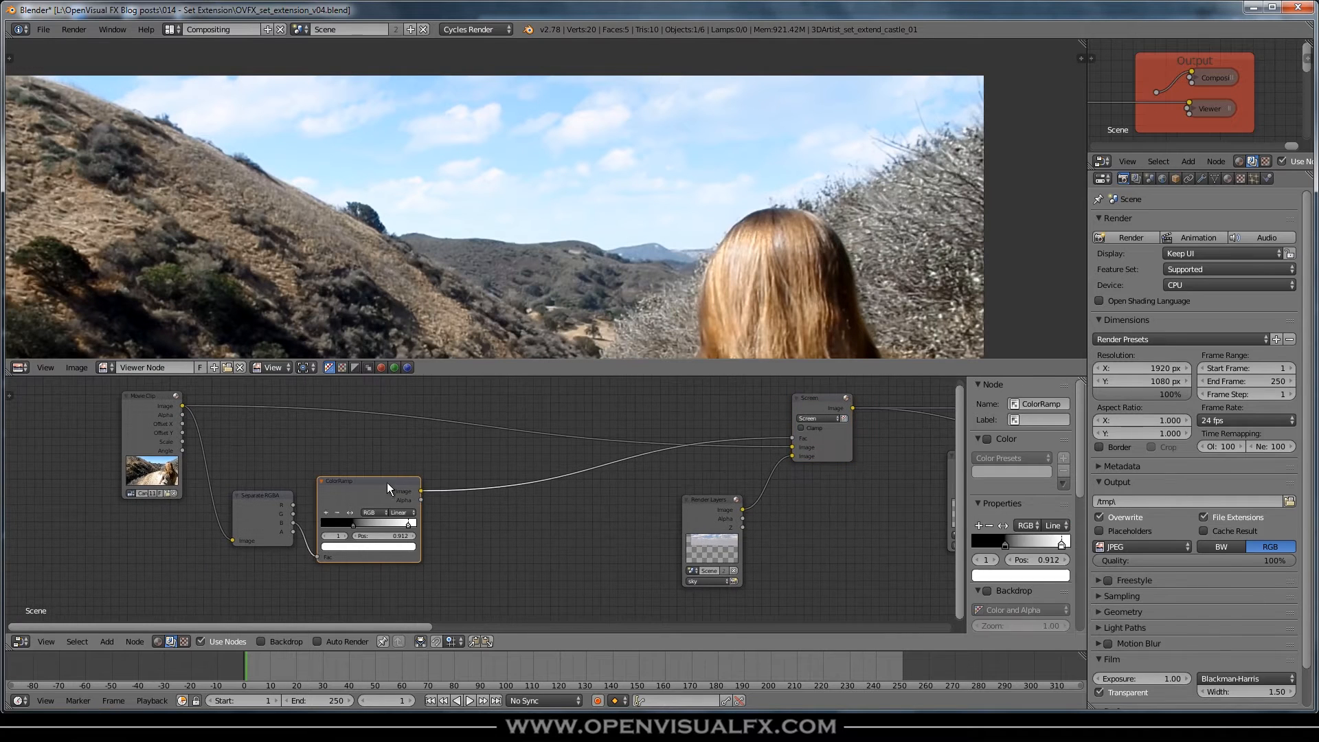
pyautogui.hotkey('shift', 'a')
pyautogui.moveTo(560, 534)
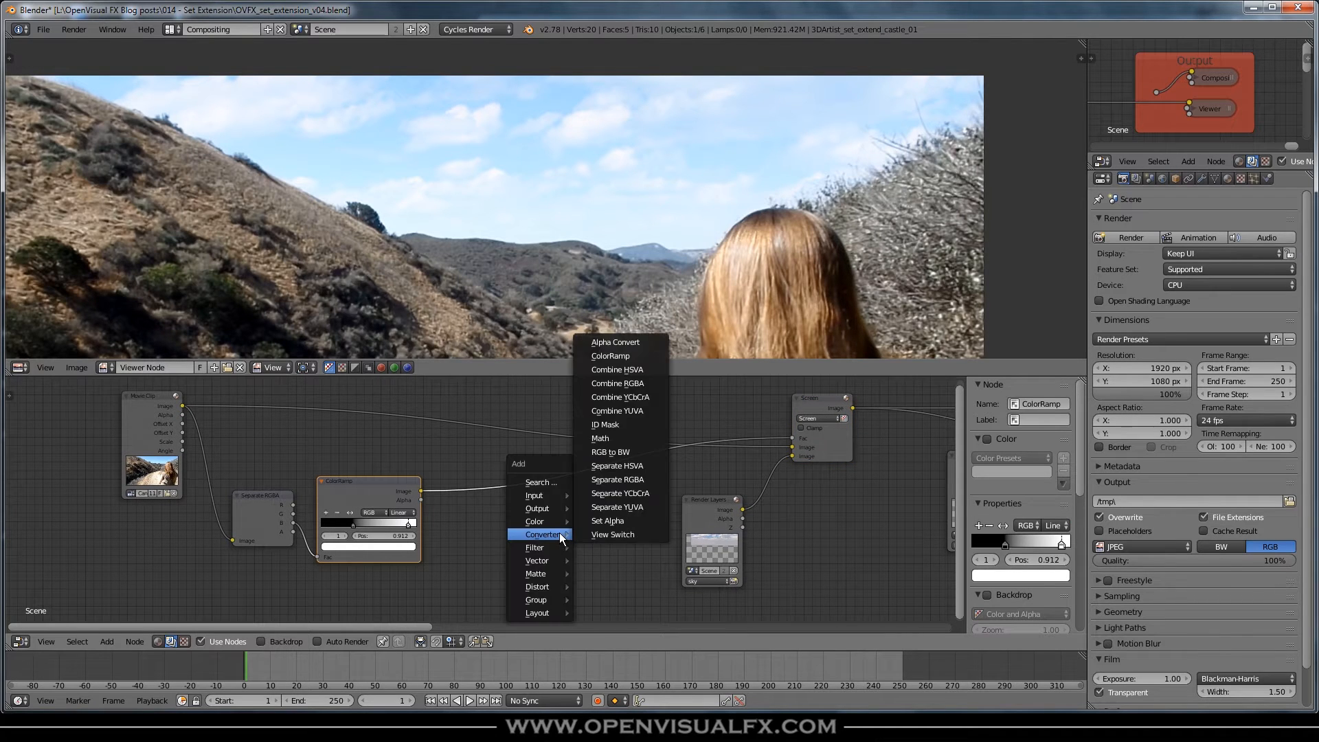
pyautogui.click(615, 438)
pyautogui.click(525, 468)
pyautogui.click(549, 494)
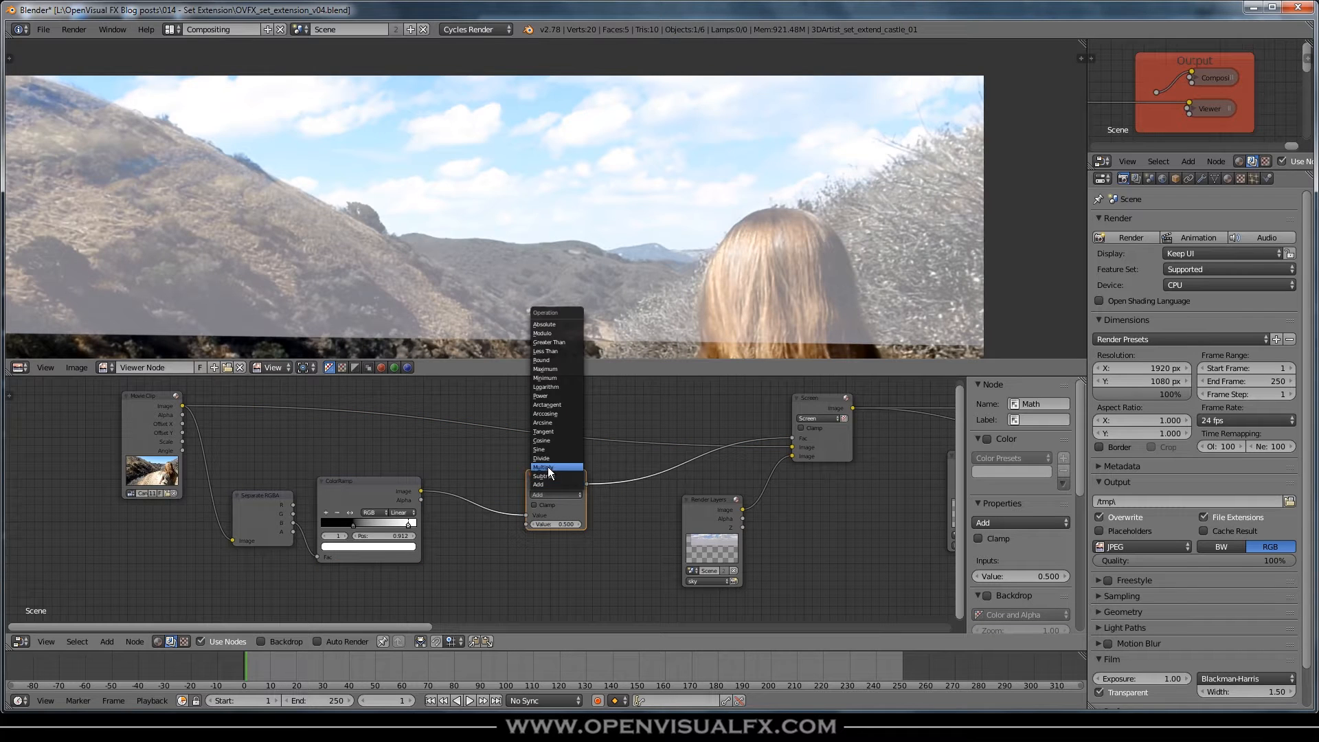
pyautogui.click(546, 467)
# Step: Try weaker and stronger sky mask strengths, settling the Multiply node's value at 0.700
pyautogui.scroll(2, 567, 514)
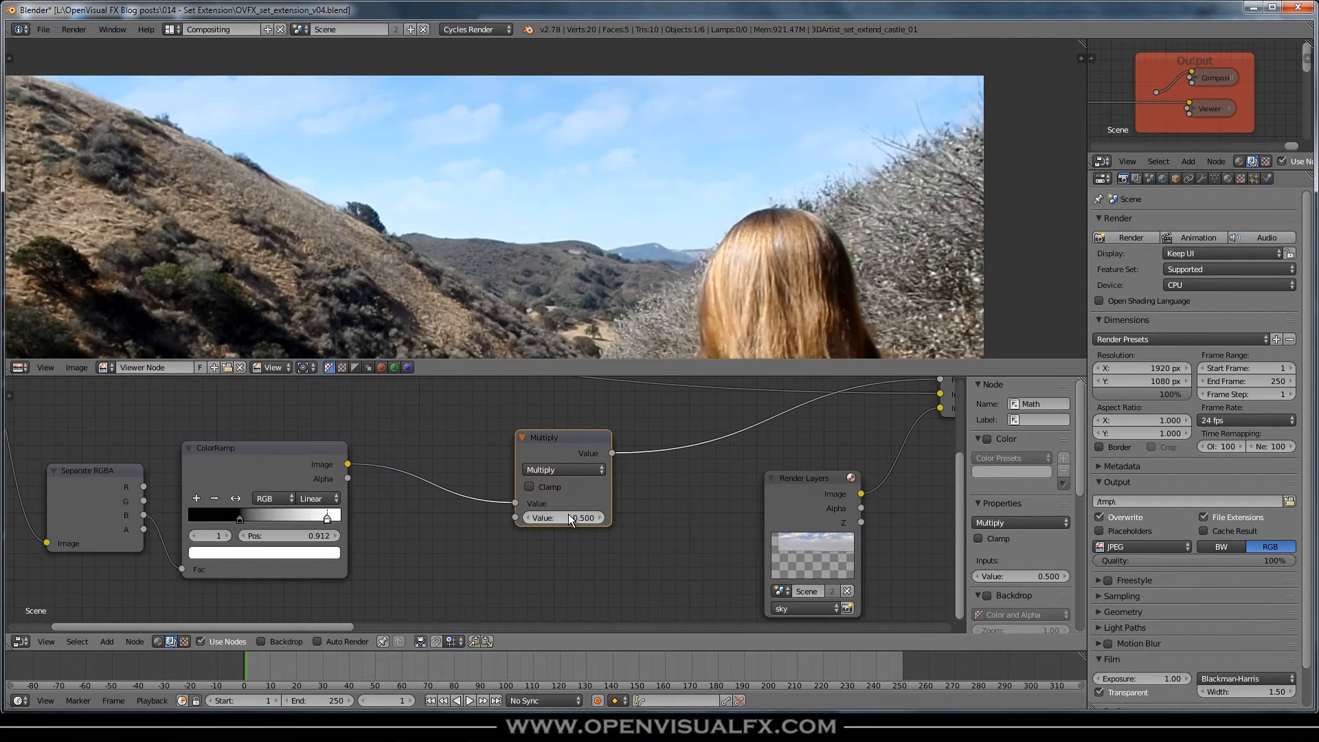
pyautogui.click(601, 518)
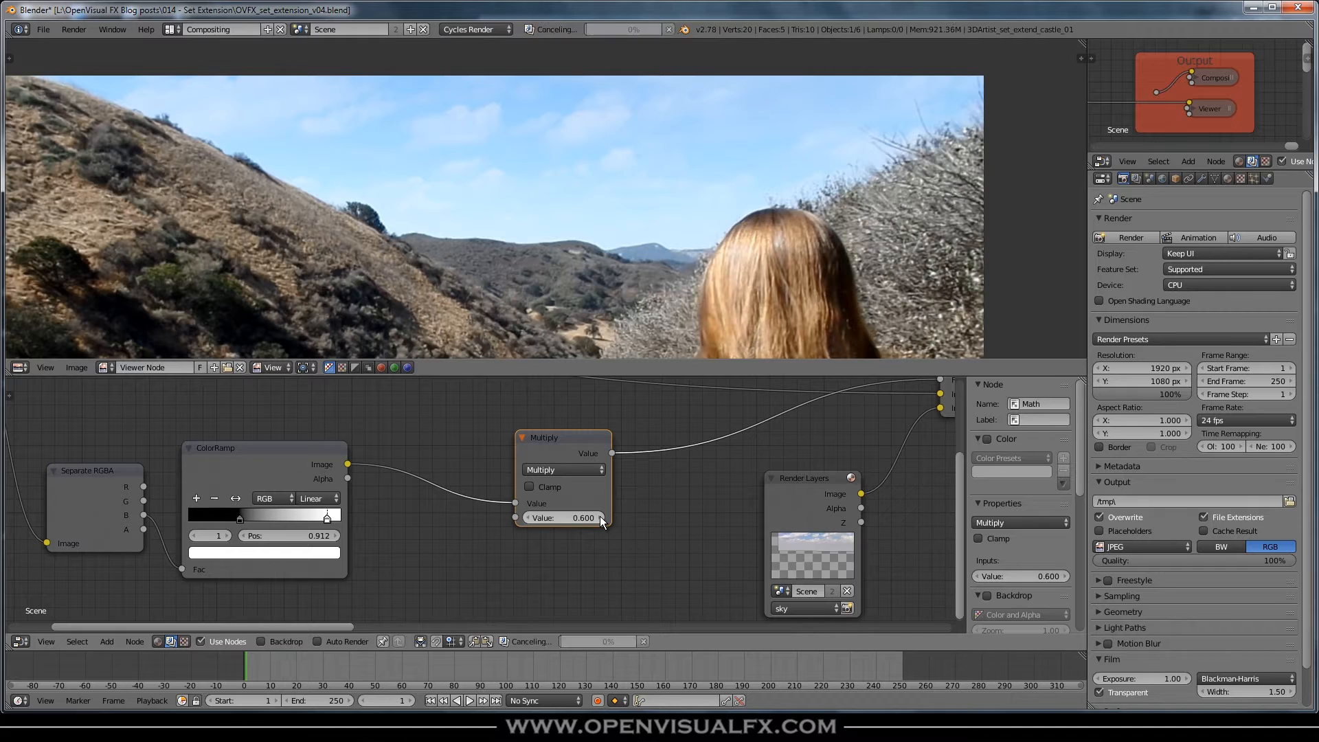
pyautogui.click(600, 517)
pyautogui.click(601, 517)
pyautogui.click(600, 518)
pyautogui.click(600, 517)
pyautogui.click(527, 518)
pyautogui.click(527, 517)
pyautogui.click(527, 517)
pyautogui.click(527, 517)
pyautogui.click(527, 518)
pyautogui.click(602, 517)
pyautogui.click(601, 518)
pyautogui.scroll(-2, 637, 149)
pyautogui.moveTo(657, 194); pyautogui.dragTo(700, 170, button='middle')
# Step: Tidy the node layout by moving the Multiply node closer to the ColorRamp and nudging the Screen node
pyautogui.moveTo(743, 463); pyautogui.dragTo(525, 513, button='middle')
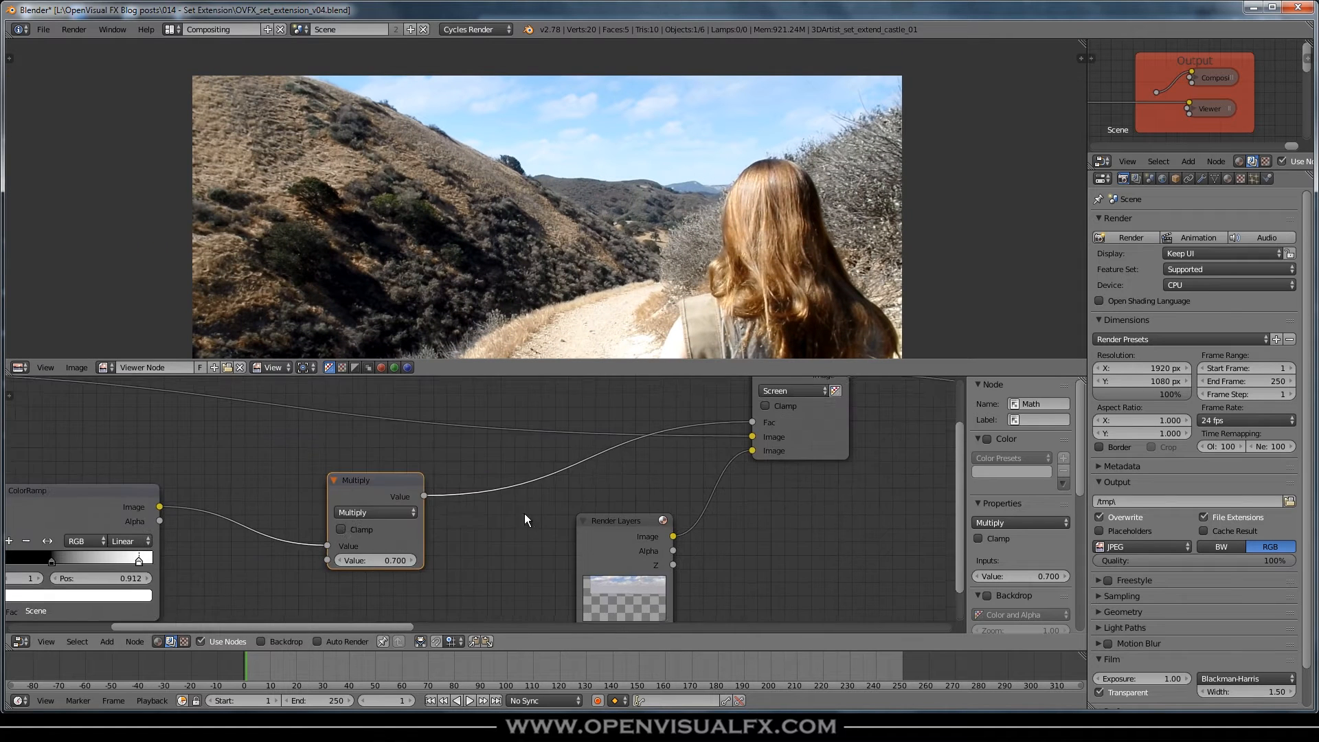
pyautogui.scroll(-1, 407, 485)
pyautogui.moveTo(407, 484); pyautogui.dragTo(344, 500)
pyautogui.scroll(-1, 678, 451)
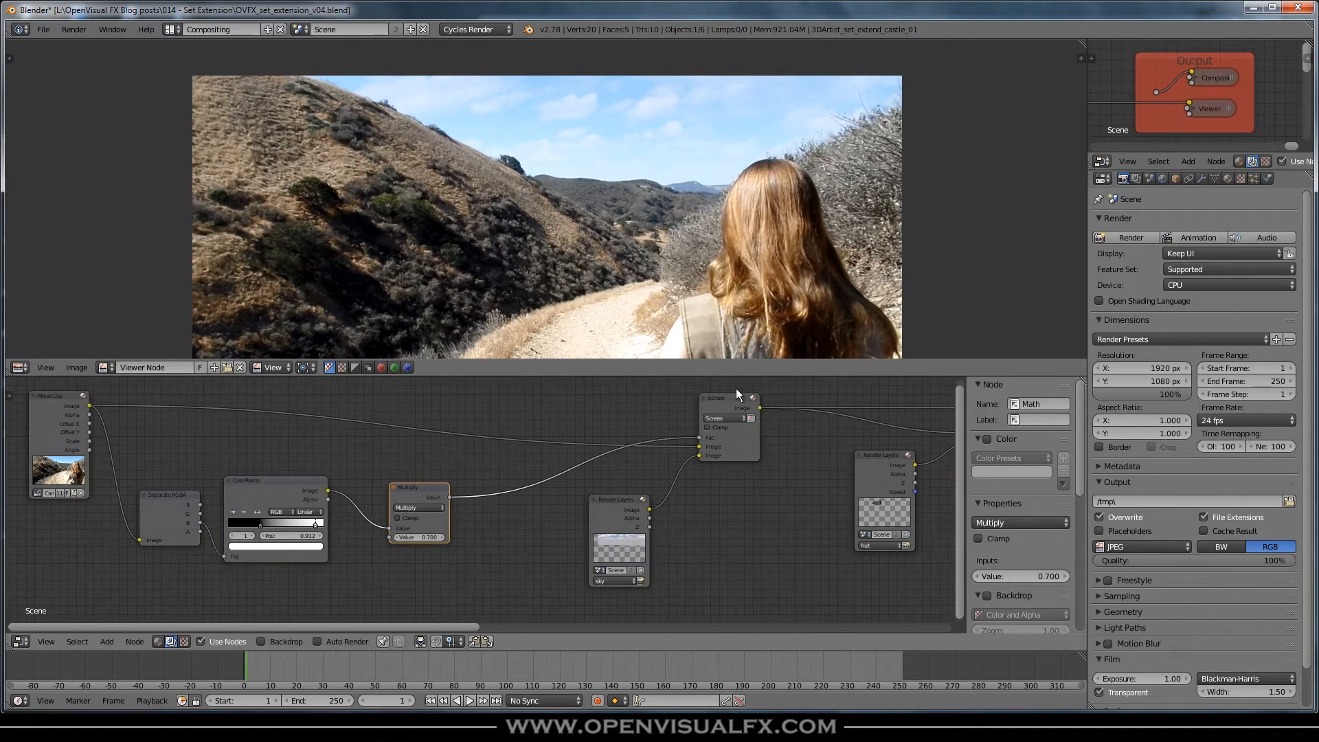
pyautogui.moveTo(735, 394); pyautogui.dragTo(722, 397)
# Step: Send the hut's Alpha Over node to the Viewer, nudge the hut Render Layers node, and inspect the hut on the hillside
pyautogui.moveTo(920, 445); pyautogui.dragTo(562, 476, button='middle')
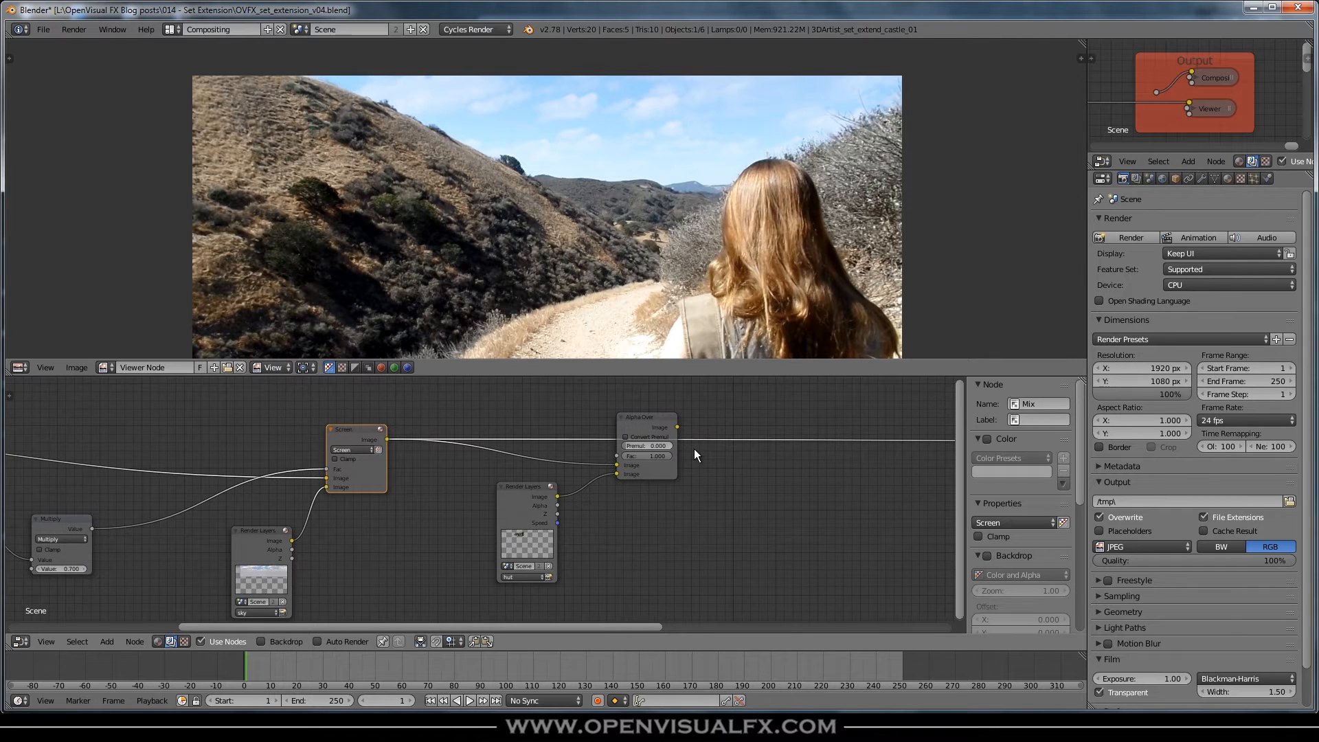
pyautogui.moveTo(694, 448); pyautogui.dragTo(562, 441, button='middle')
pyautogui.keyDown('ctrl'); pyautogui.keyDown('shift'); pyautogui.click(570, 407); pyautogui.keyUp('shift'); pyautogui.keyUp('ctrl')
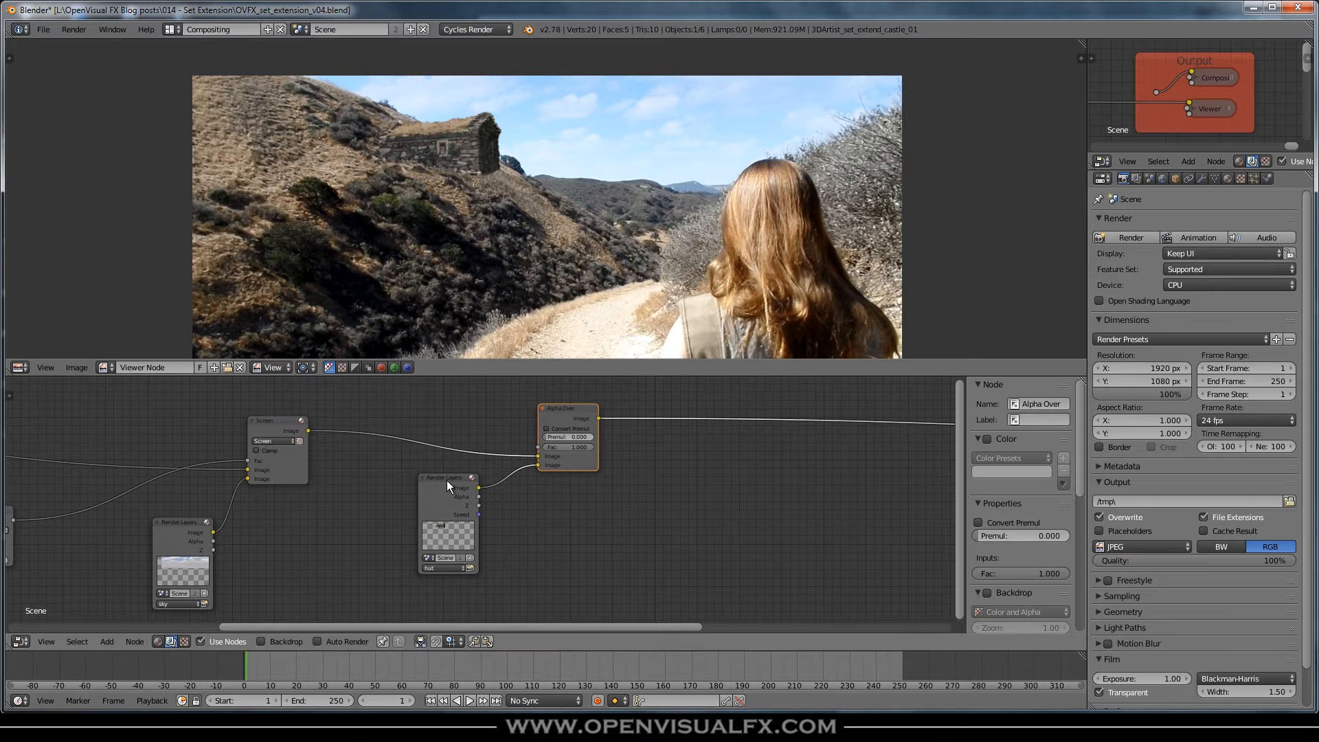
pyautogui.moveTo(446, 485); pyautogui.dragTo(435, 502)
pyautogui.click(568, 409)
pyautogui.scroll(4, 459, 175)
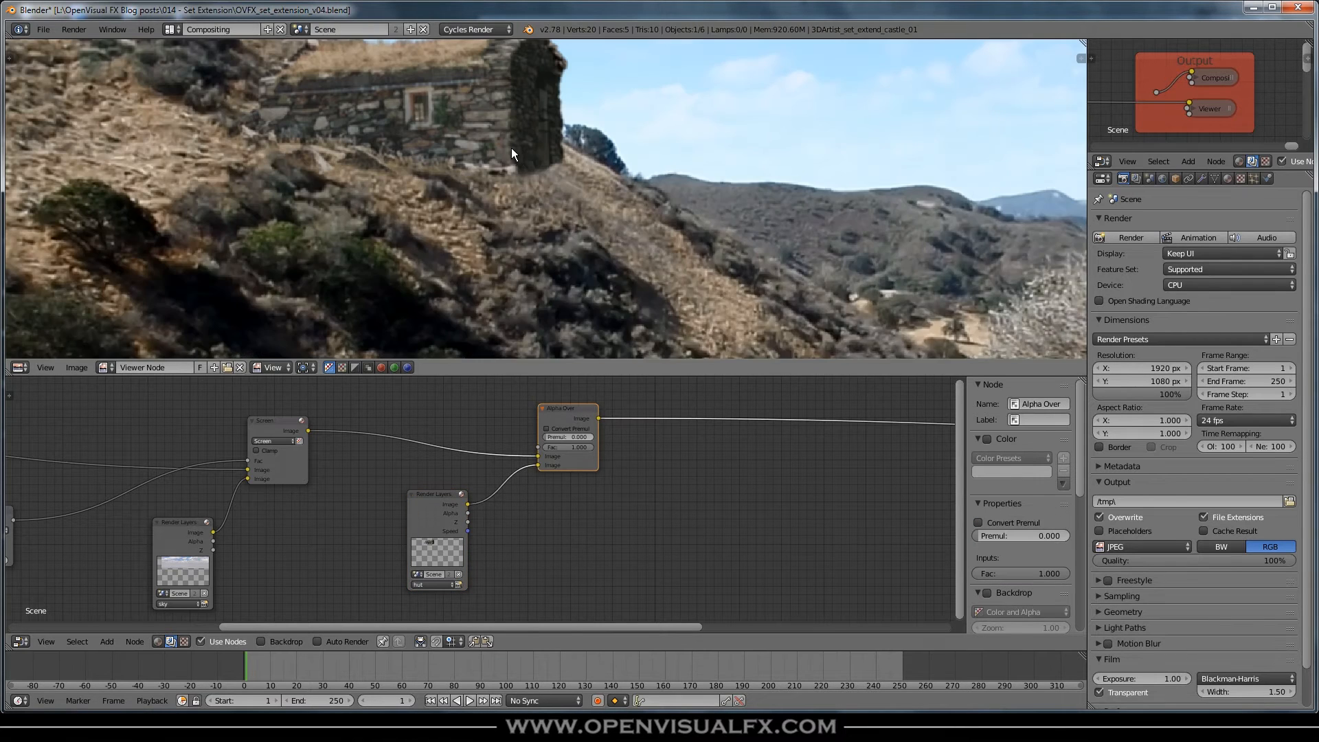
pyautogui.scroll(-3, 633, 260)
pyautogui.scroll(-1, 640, 295)
pyautogui.moveTo(641, 295); pyautogui.dragTo(520, 227, button='middle')
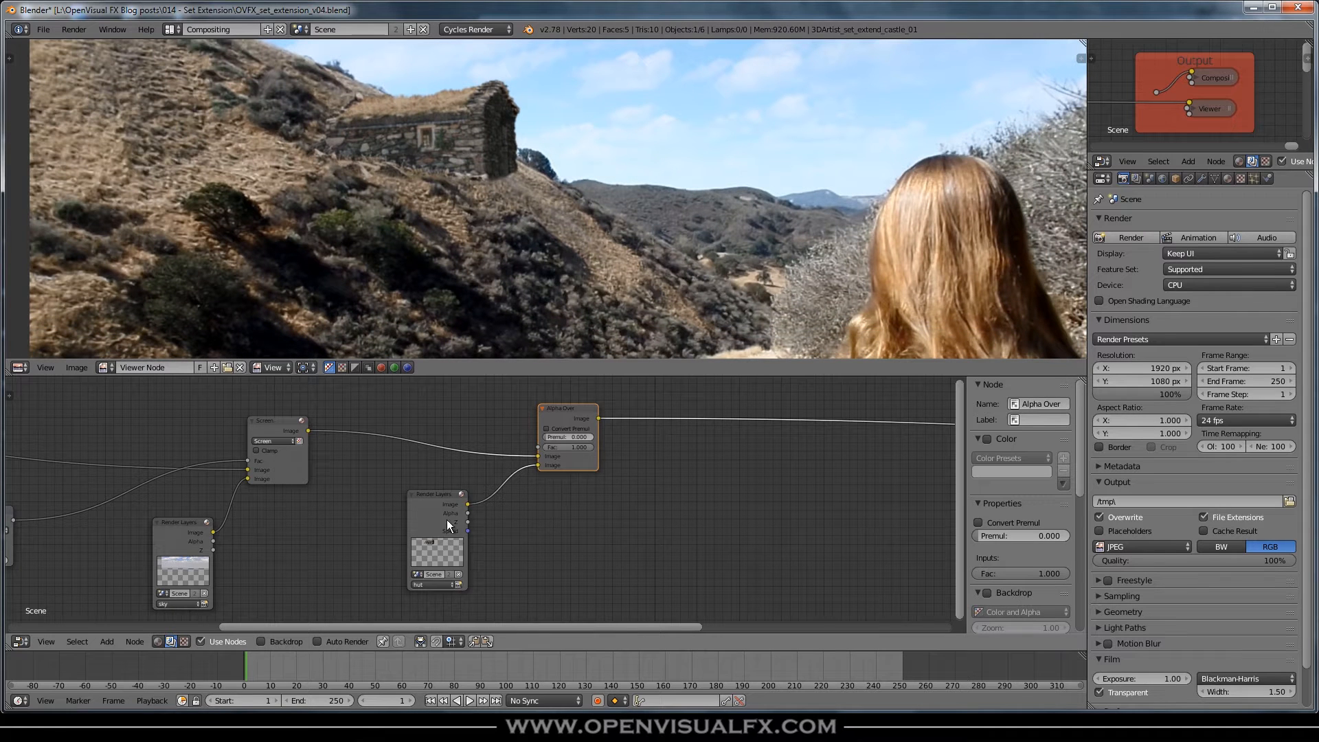
# Step: Duplicate the hut Render Layers and Alpha Over nodes, inserting the second Alpha Over after the first one
pyautogui.click(434, 497)
pyautogui.hotkey('shift', 'd')
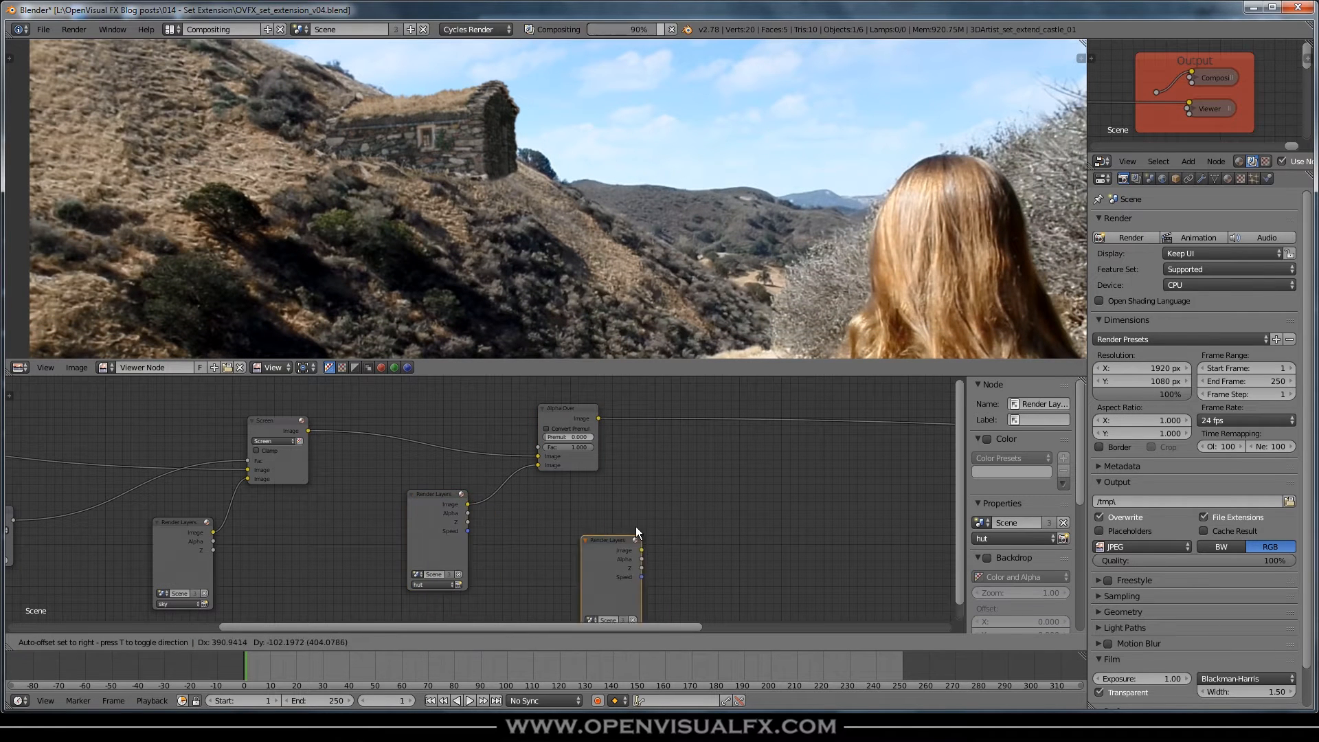
pyautogui.click(664, 484)
pyautogui.click(561, 406)
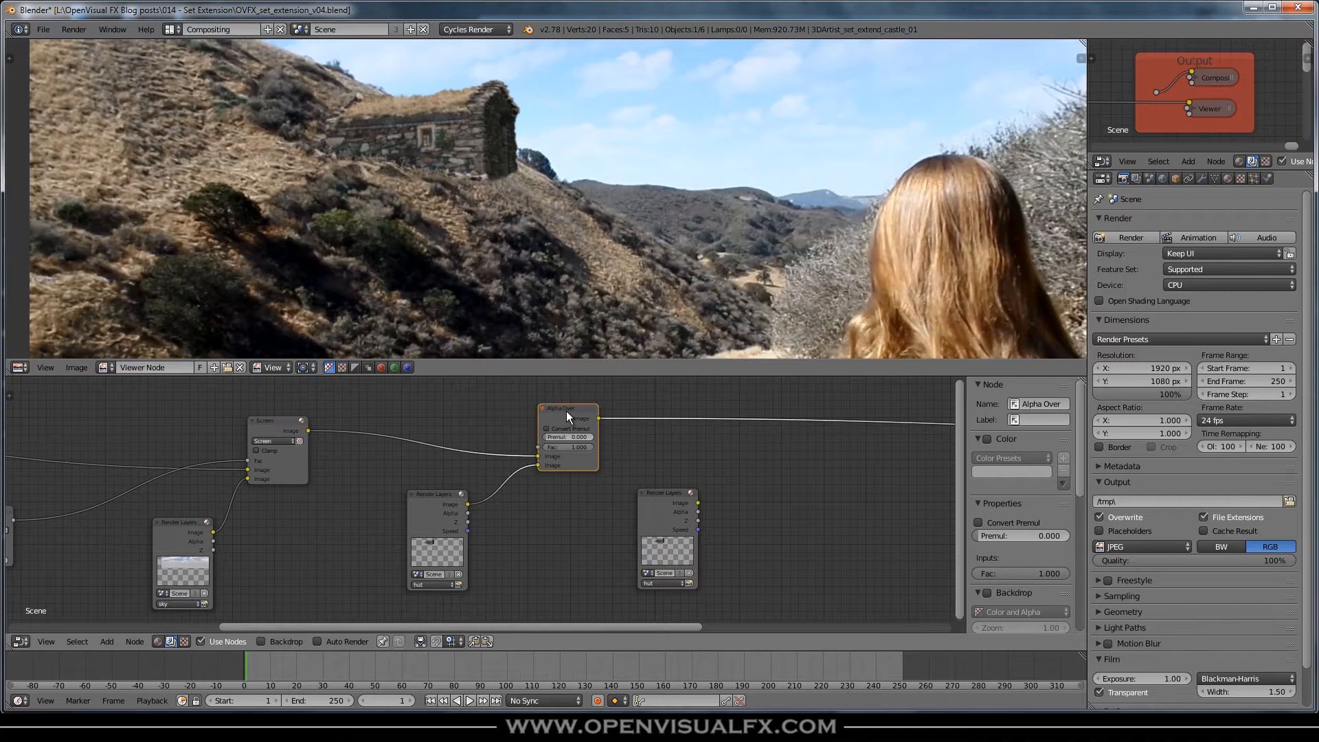
pyautogui.hotkey('shift', 'd')
pyautogui.click(805, 408)
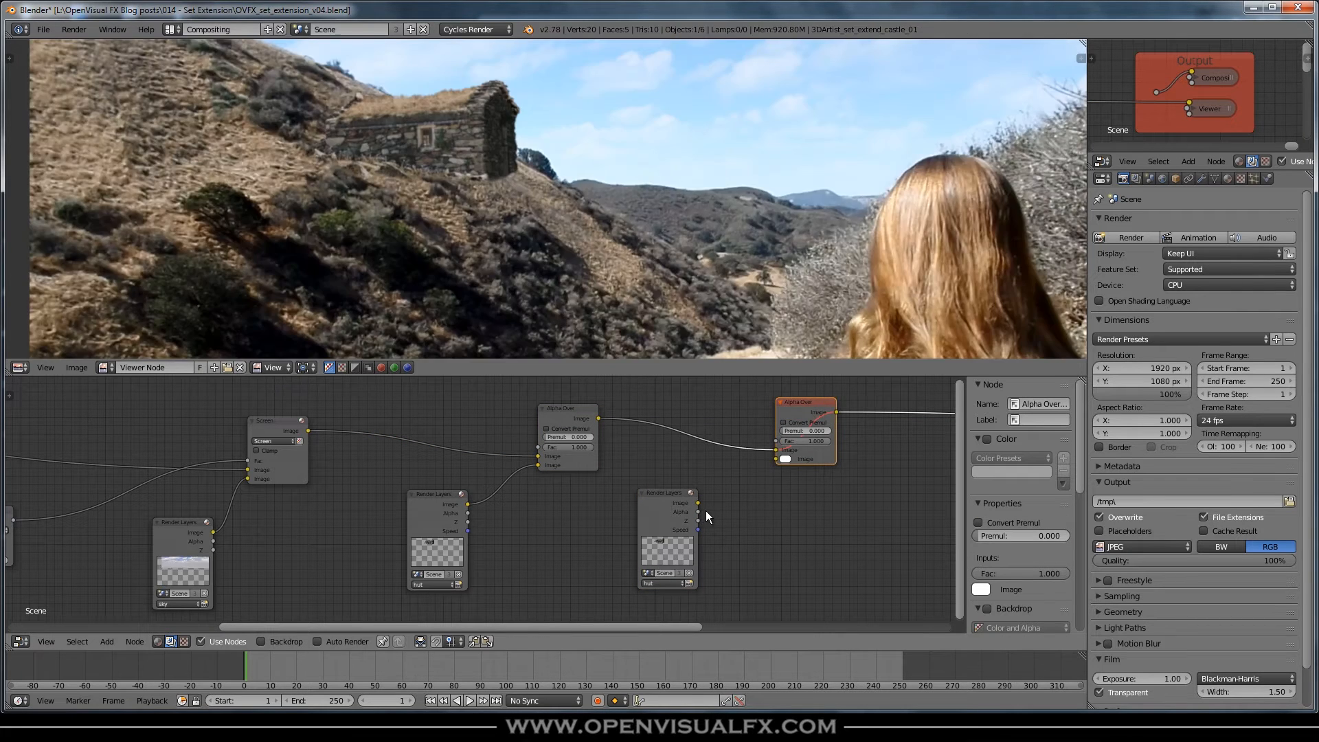
# Step: Switch the duplicated Render Layers node to the hut shadow layer, connect its image to the second Alpha Over, and unmute that Alpha Over
pyautogui.scroll(1, 697, 515)
pyautogui.click(652, 603)
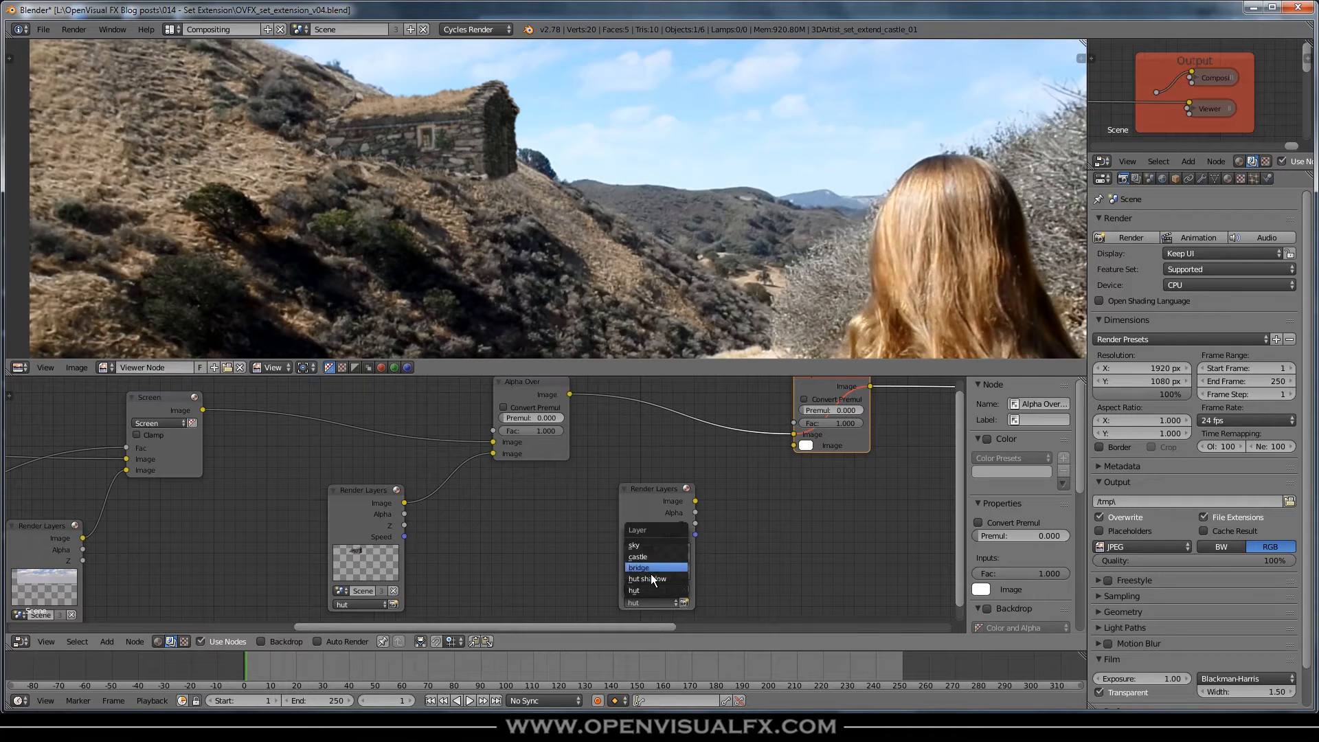
pyautogui.click(650, 578)
pyautogui.moveTo(696, 501); pyautogui.dragTo(797, 443)
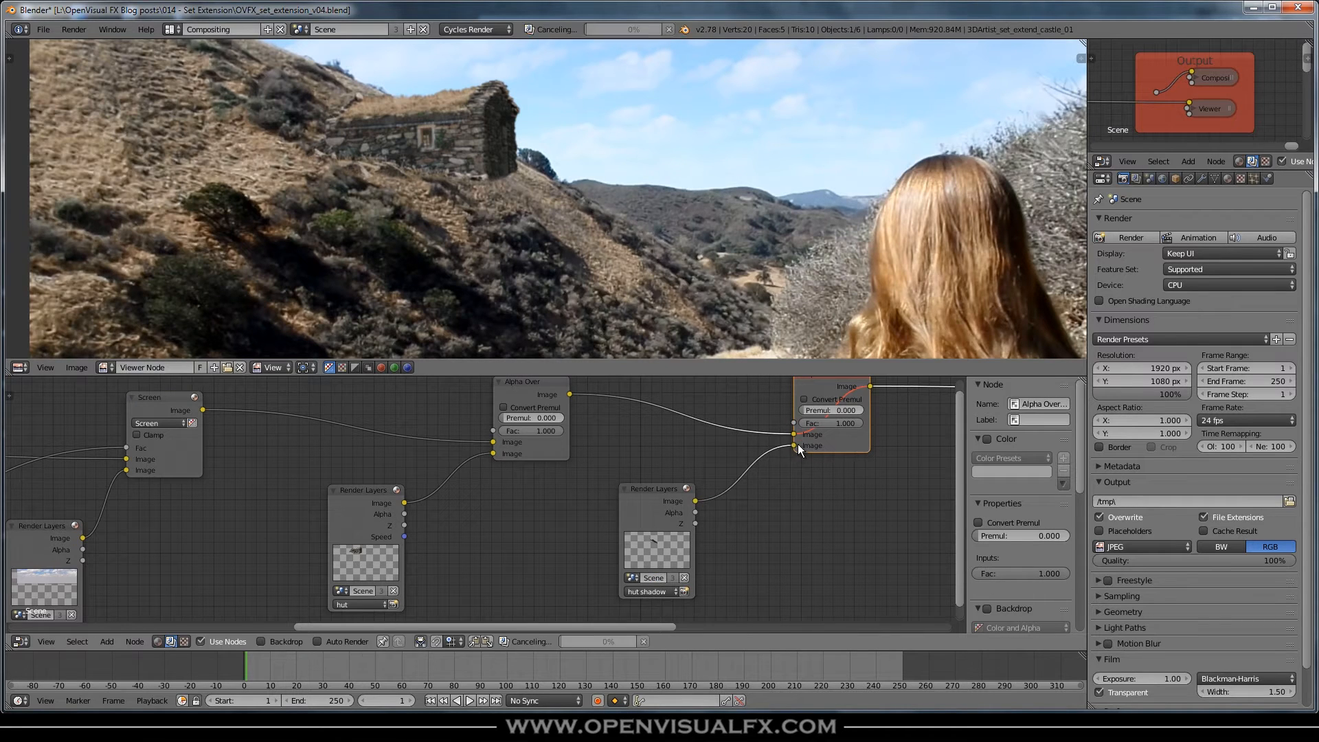
pyautogui.press('m')
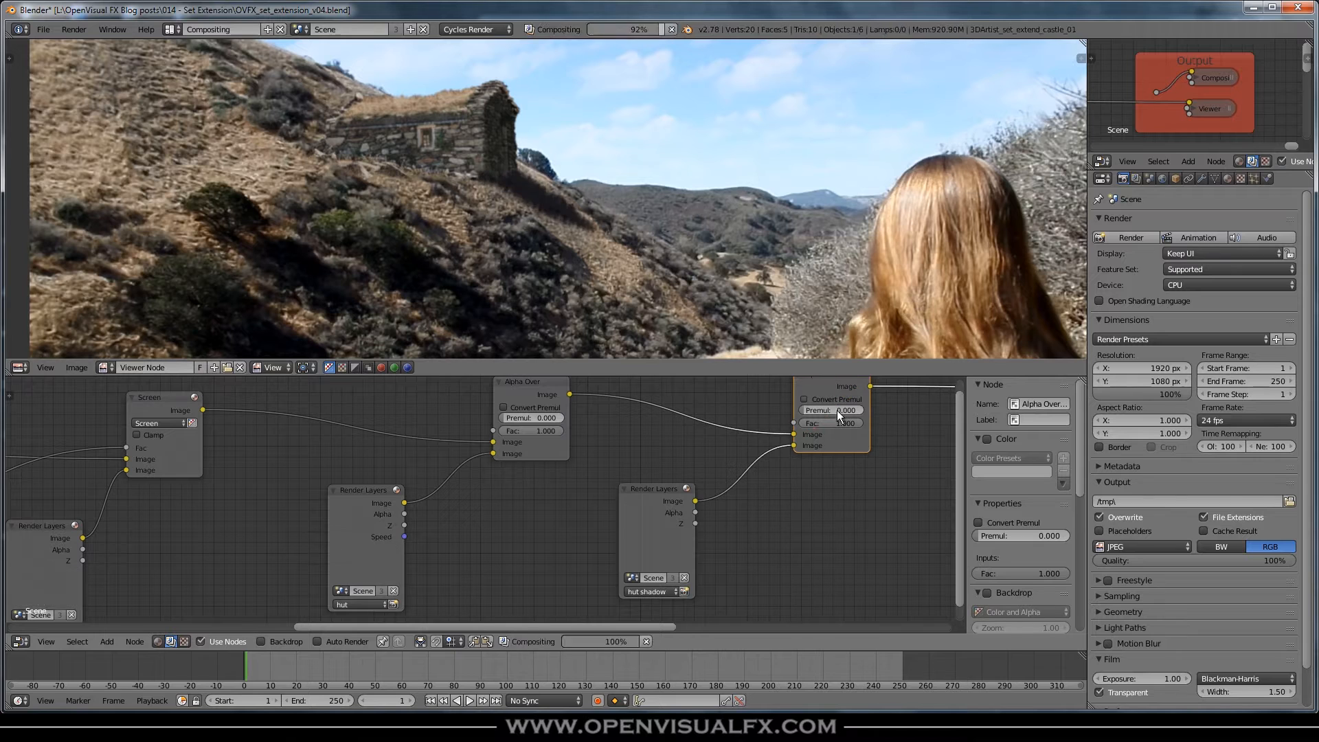
# Step: Examine the hut's shadow on the hillside, toggling the second Alpha Over node to compare with and without it
pyautogui.scroll(4, 555, 224)
pyautogui.moveTo(550, 218); pyautogui.dragTo(544, 166, button='middle')
pyautogui.scroll(-4, 637, 296)
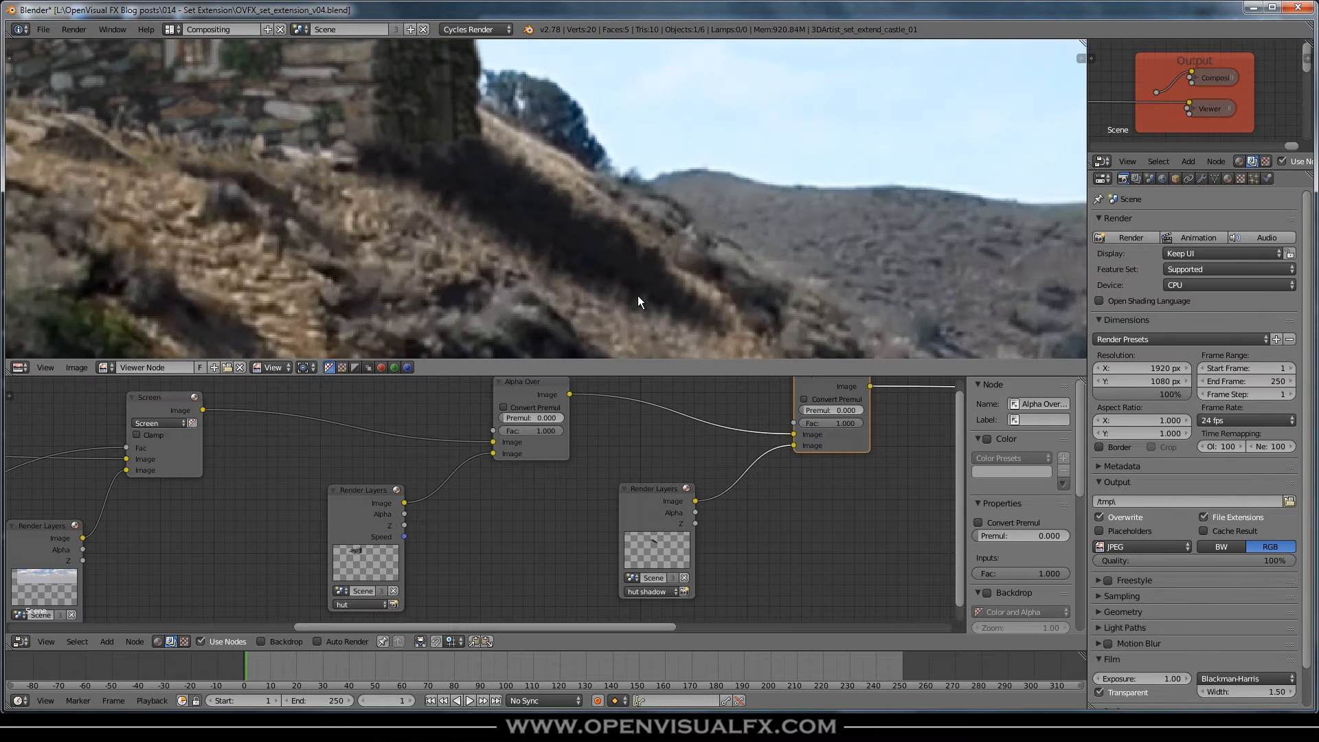
pyautogui.moveTo(616, 270); pyautogui.dragTo(583, 253, button='middle')
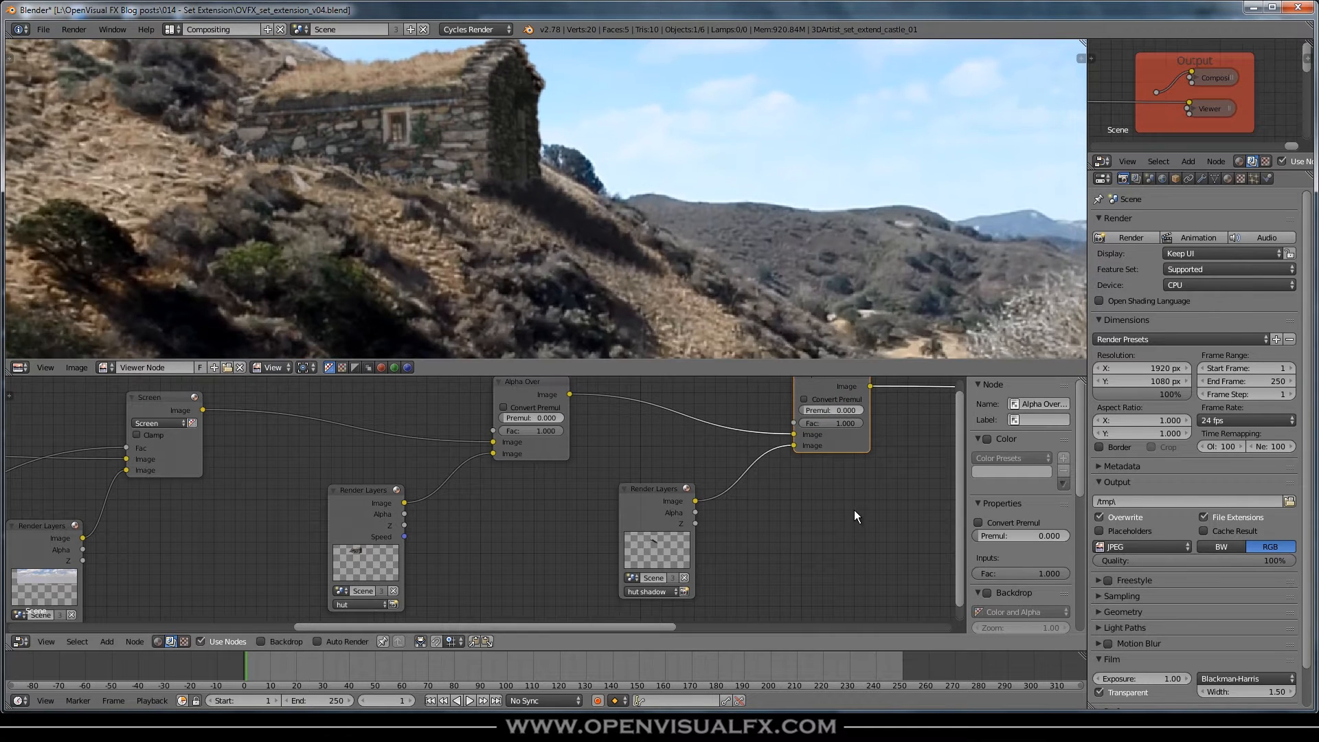
pyautogui.moveTo(806, 533); pyautogui.dragTo(741, 570, button='middle')
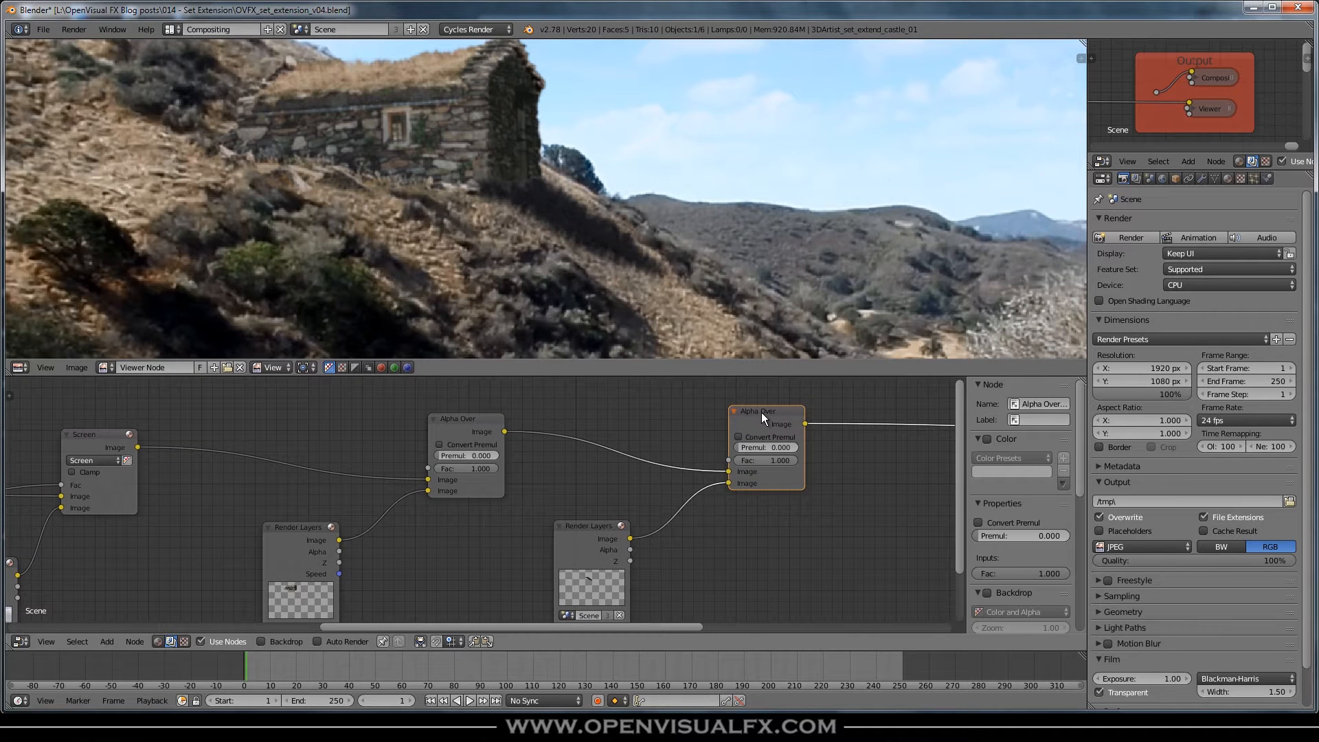
pyautogui.press('m')
pyautogui.press('m')
pyautogui.press('m')
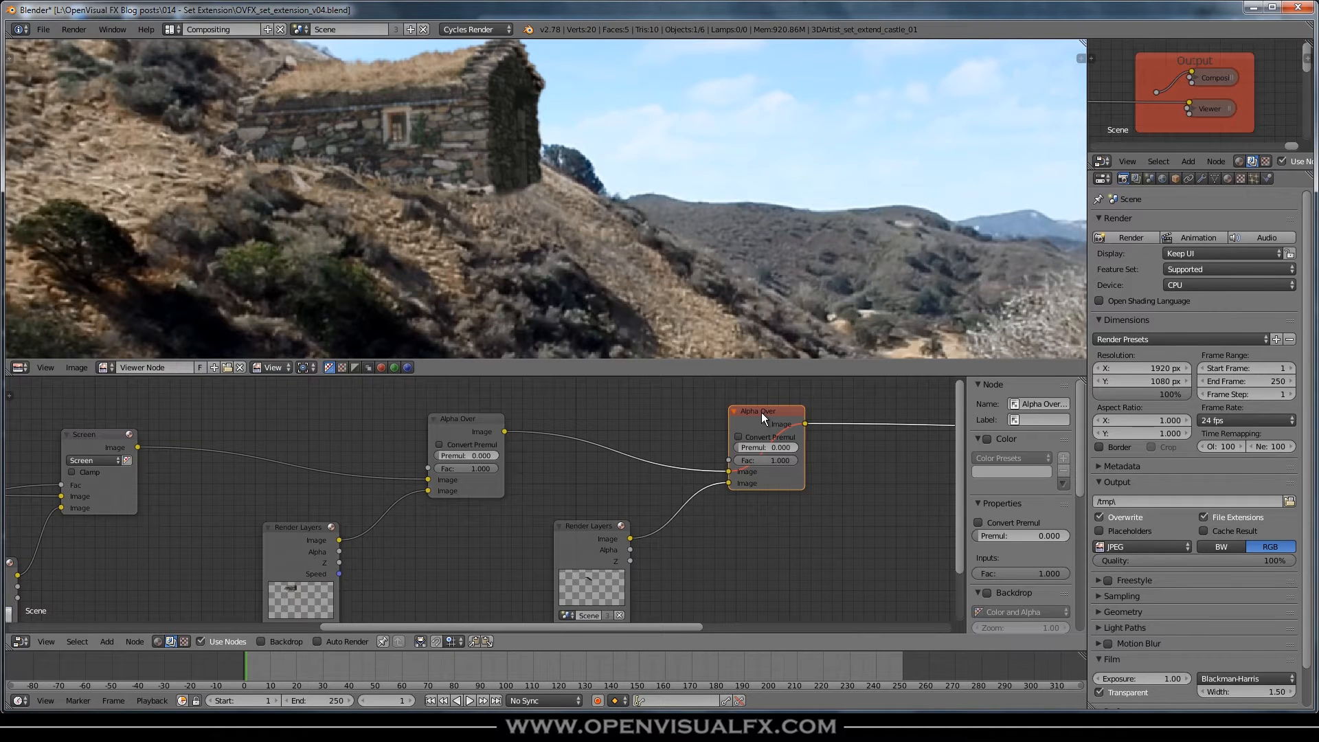
pyautogui.press('m')
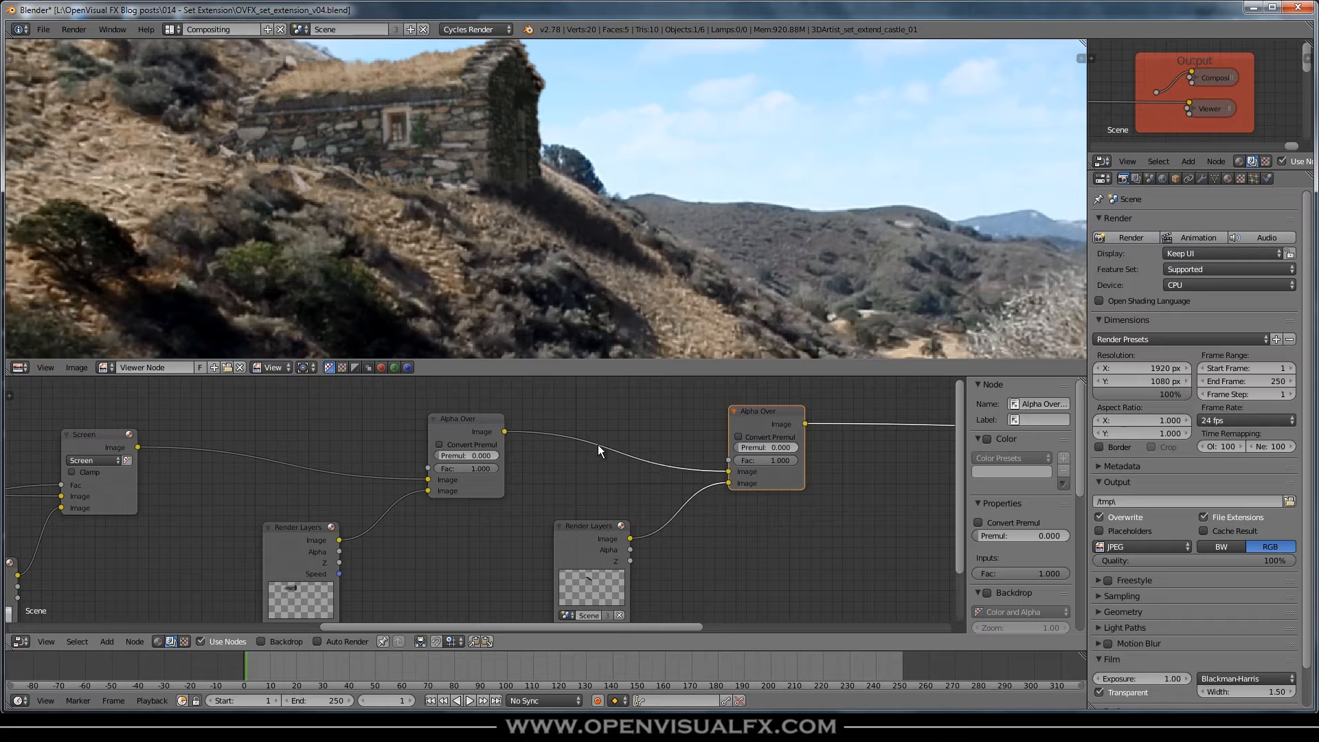
# Step: Swap the layer inputs so hut shadow feeds the first Alpha Over and hut the second, and inspect the shadow at the hut's base
pyautogui.moveTo(426, 490); pyautogui.dragTo(726, 485)
pyautogui.moveTo(598, 543); pyautogui.dragTo(428, 490)
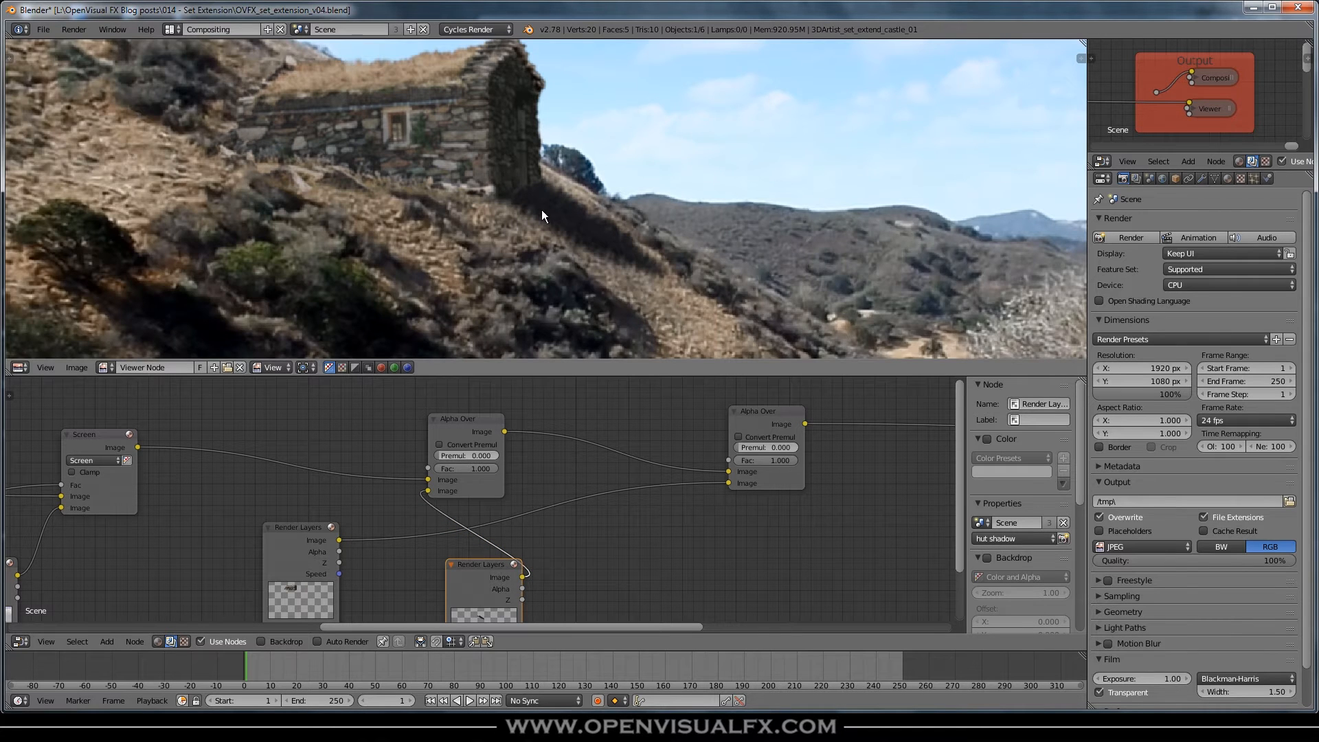
pyautogui.scroll(4, 536, 213)
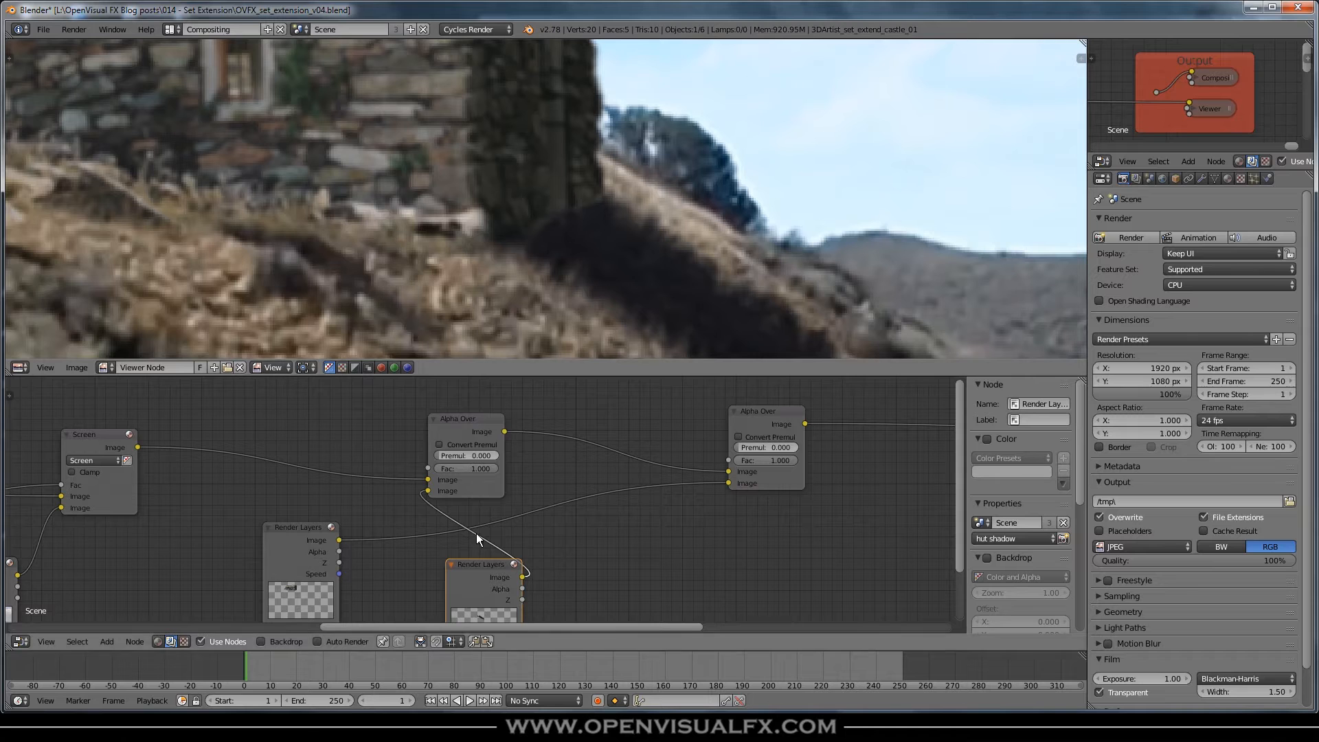
pyautogui.scroll(-5, 584, 267)
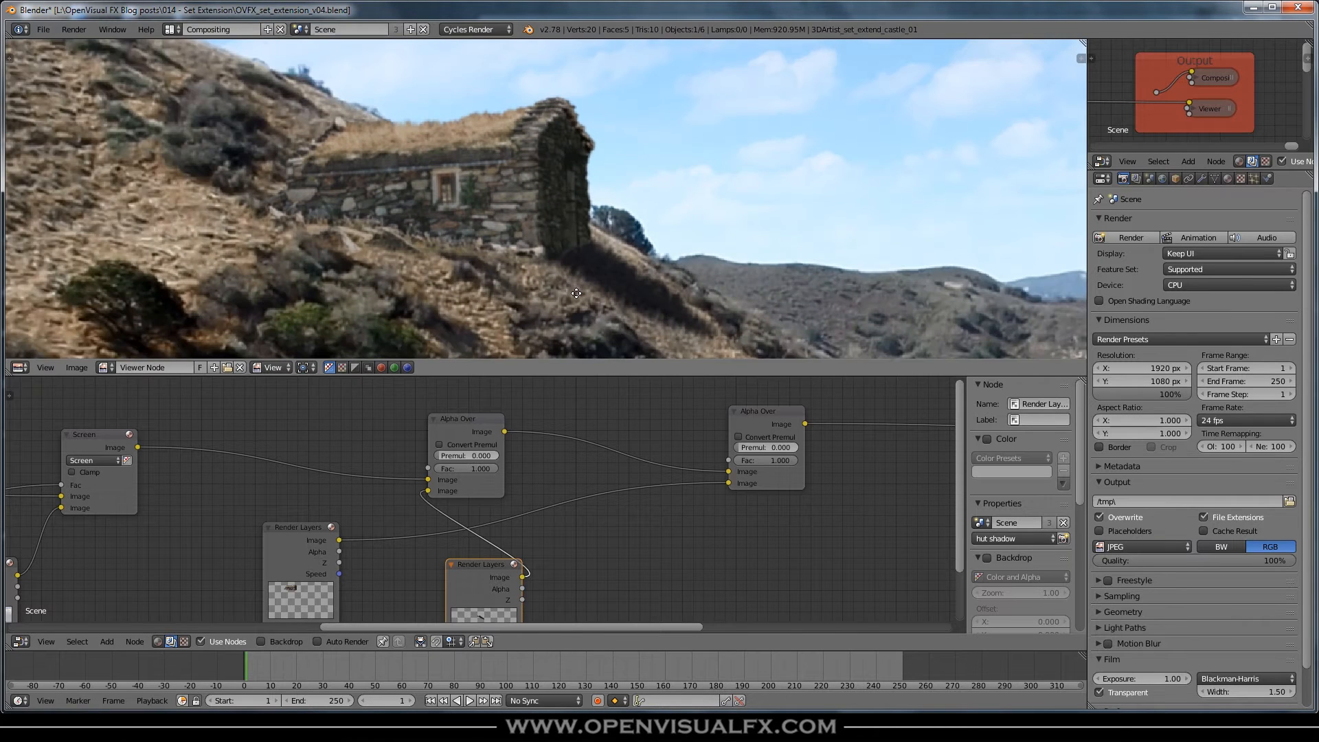
pyautogui.scroll(6, 587, 210)
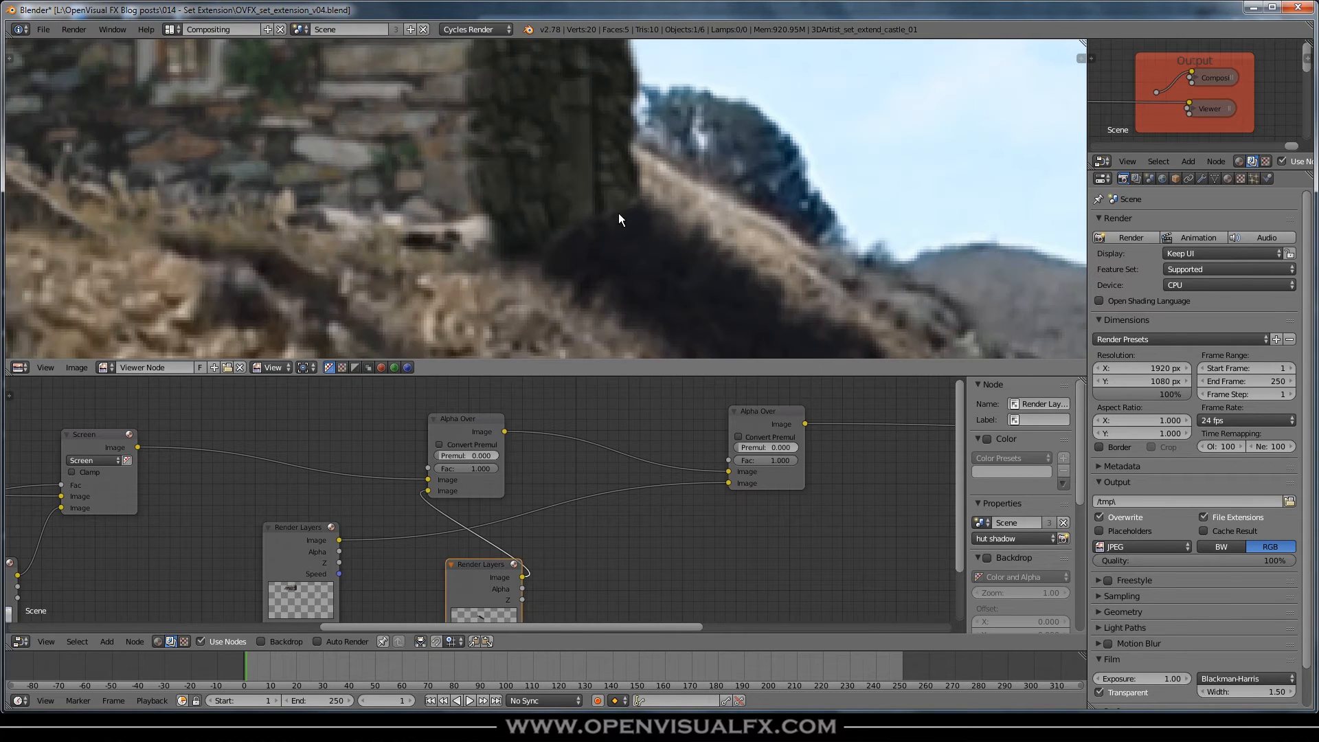
pyautogui.scroll(-2, 604, 237)
pyautogui.scroll(-4, 655, 208)
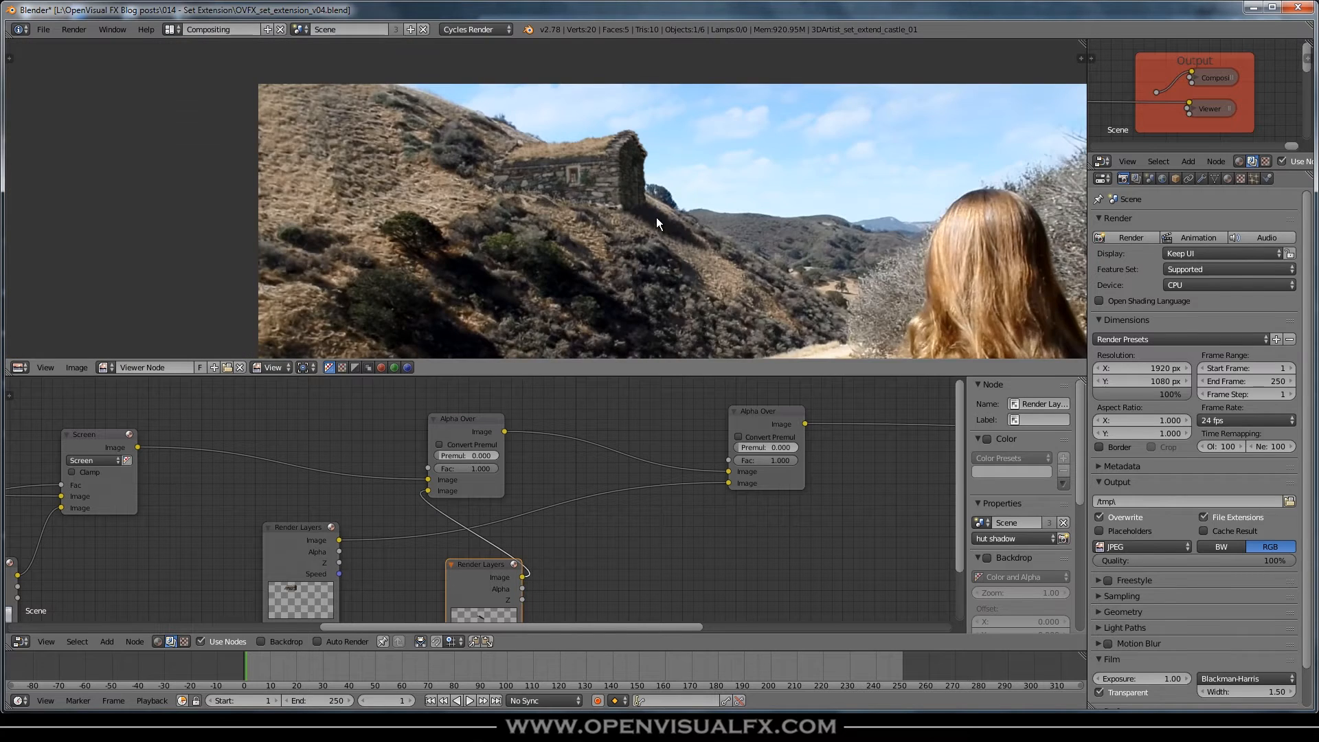
pyautogui.scroll(5, 658, 220)
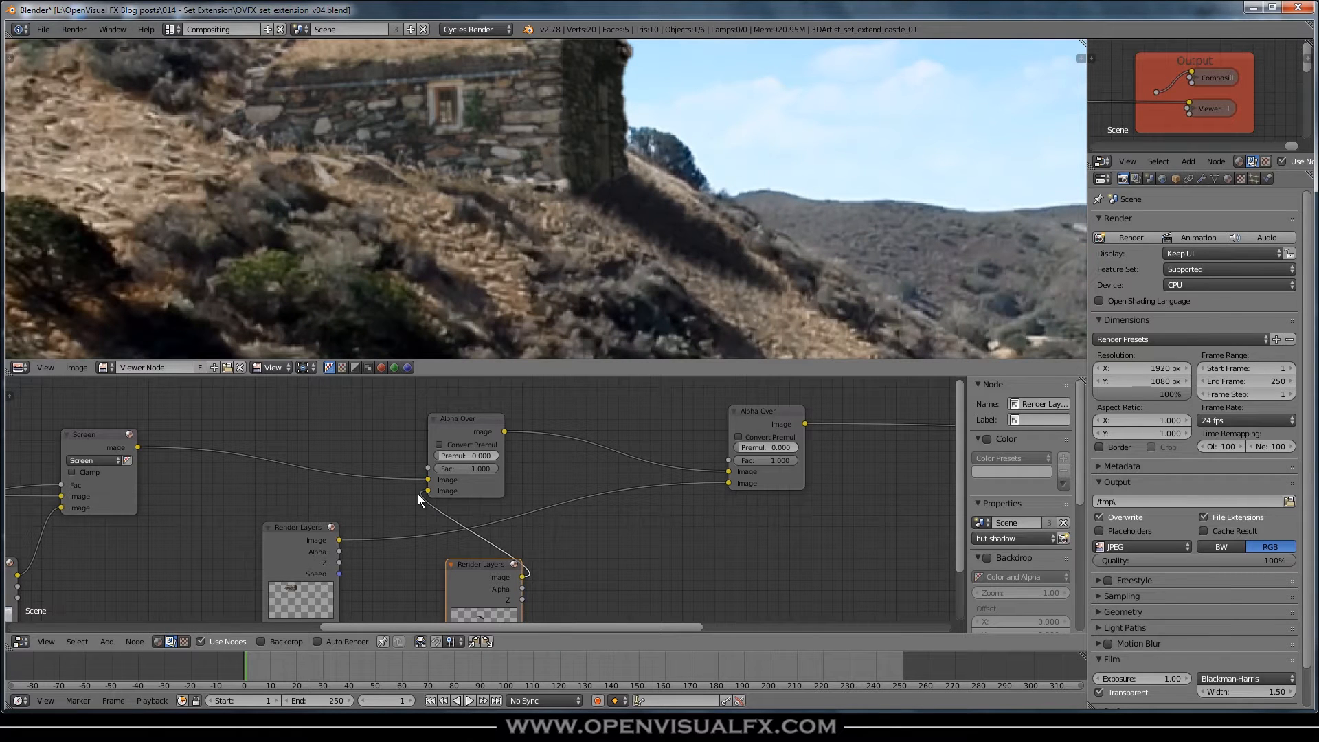
# Step: Swap the layer inputs so hut feeds the first Alpha Over and hut shadow feeds the second
pyautogui.press('g')
pyautogui.click(448, 503)
pyautogui.press('g')
pyautogui.click(401, 508)
pyautogui.keyDown('ctrl'); pyautogui.moveTo(415, 512); pyautogui.dragTo(448, 547); pyautogui.keyUp('ctrl')
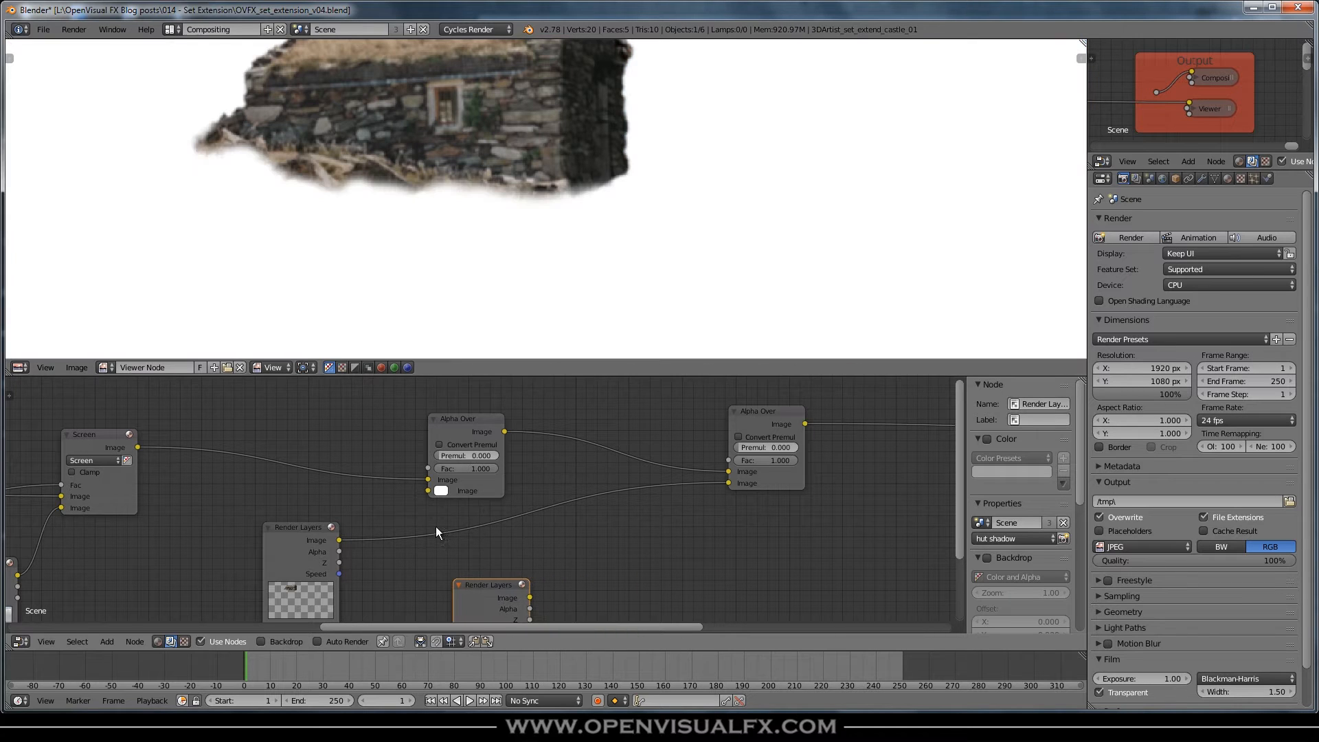
pyautogui.press('g')
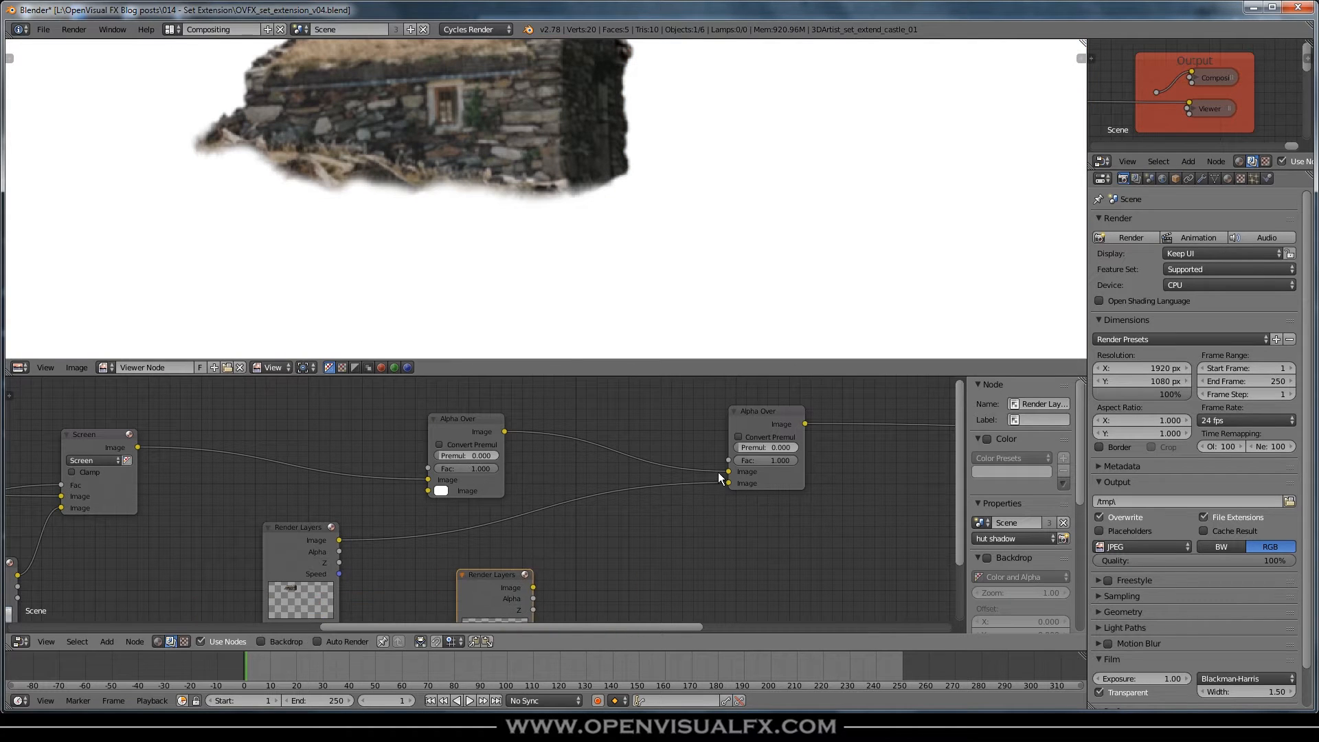
pyautogui.press('g')
pyautogui.click(720, 454)
pyautogui.keyDown('ctrl'); pyautogui.moveTo(582, 474); pyautogui.dragTo(640, 548); pyautogui.keyUp('ctrl')
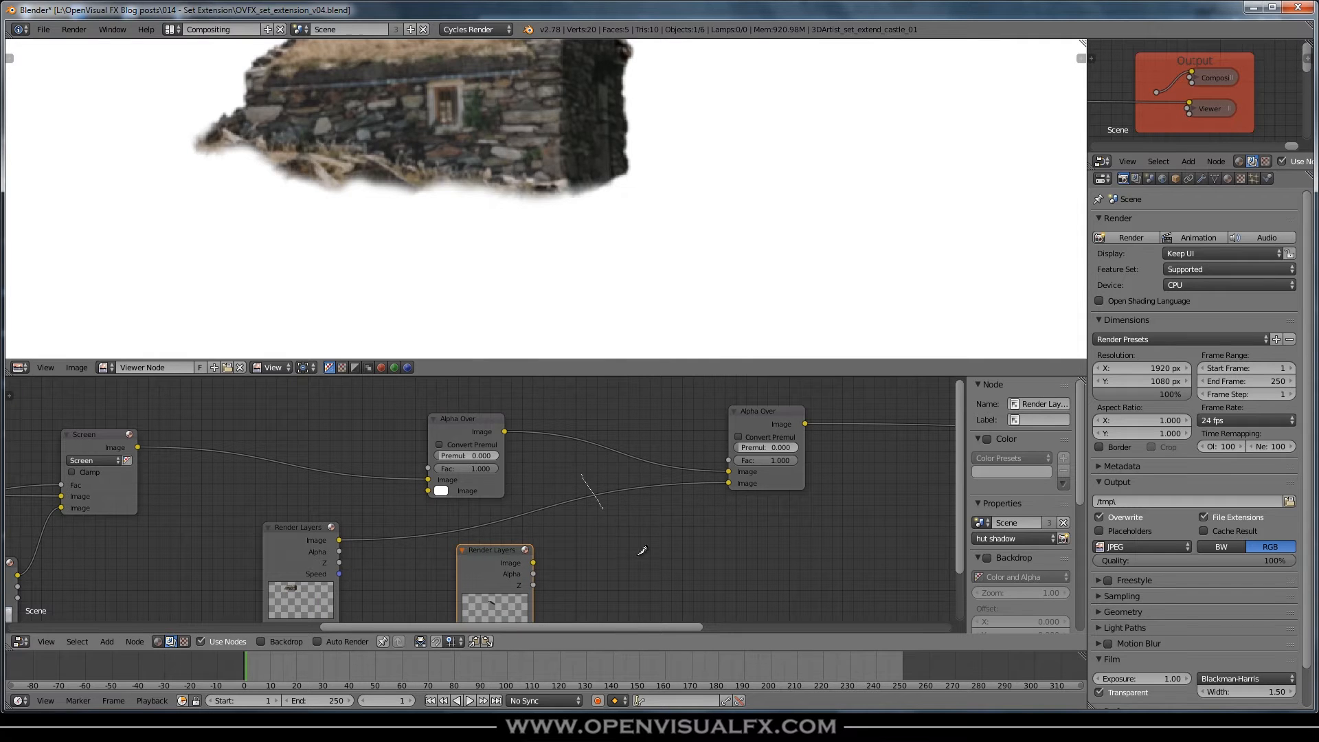
pyautogui.moveTo(341, 540); pyautogui.dragTo(428, 490)
pyautogui.moveTo(533, 563); pyautogui.dragTo(729, 482)
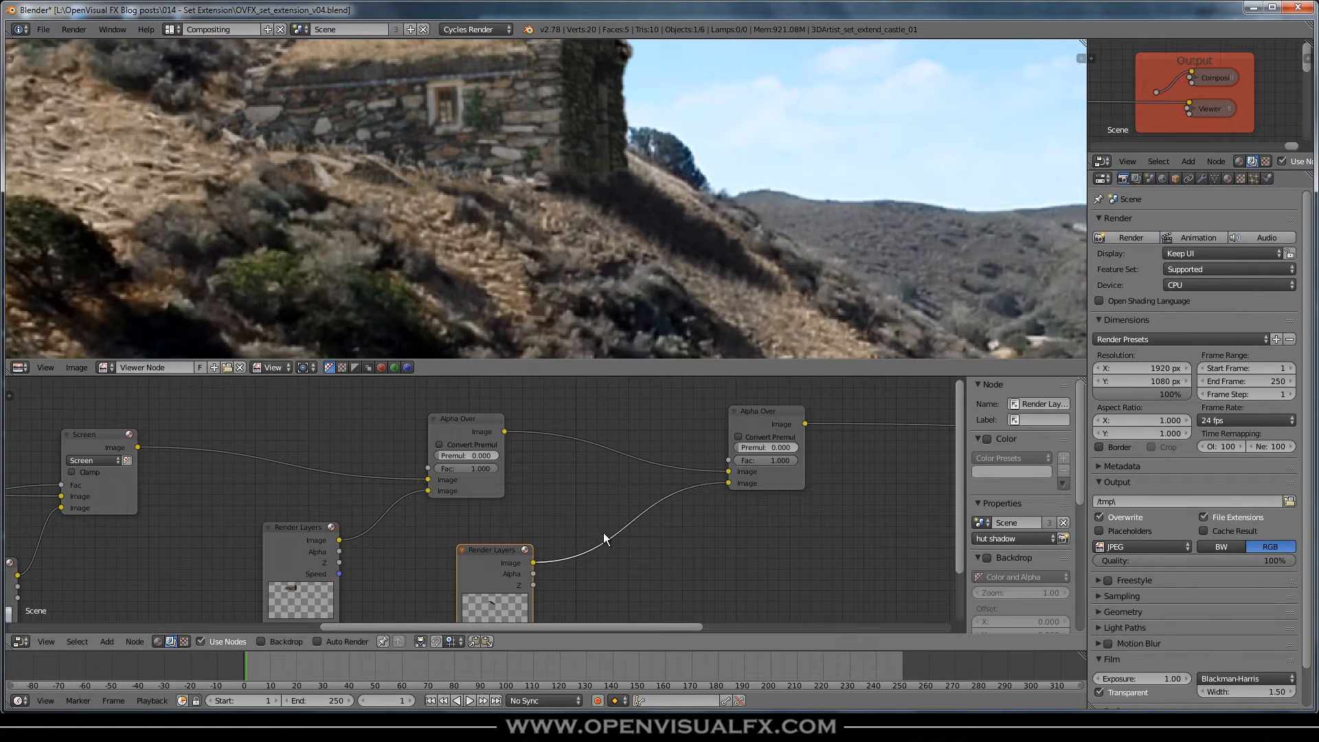
# Step: Reconnect hut shadow to the first Alpha Over and hut to the second, placing each Render Layers node near its Alpha Over
pyautogui.moveTo(504, 547); pyautogui.dragTo(201, 540)
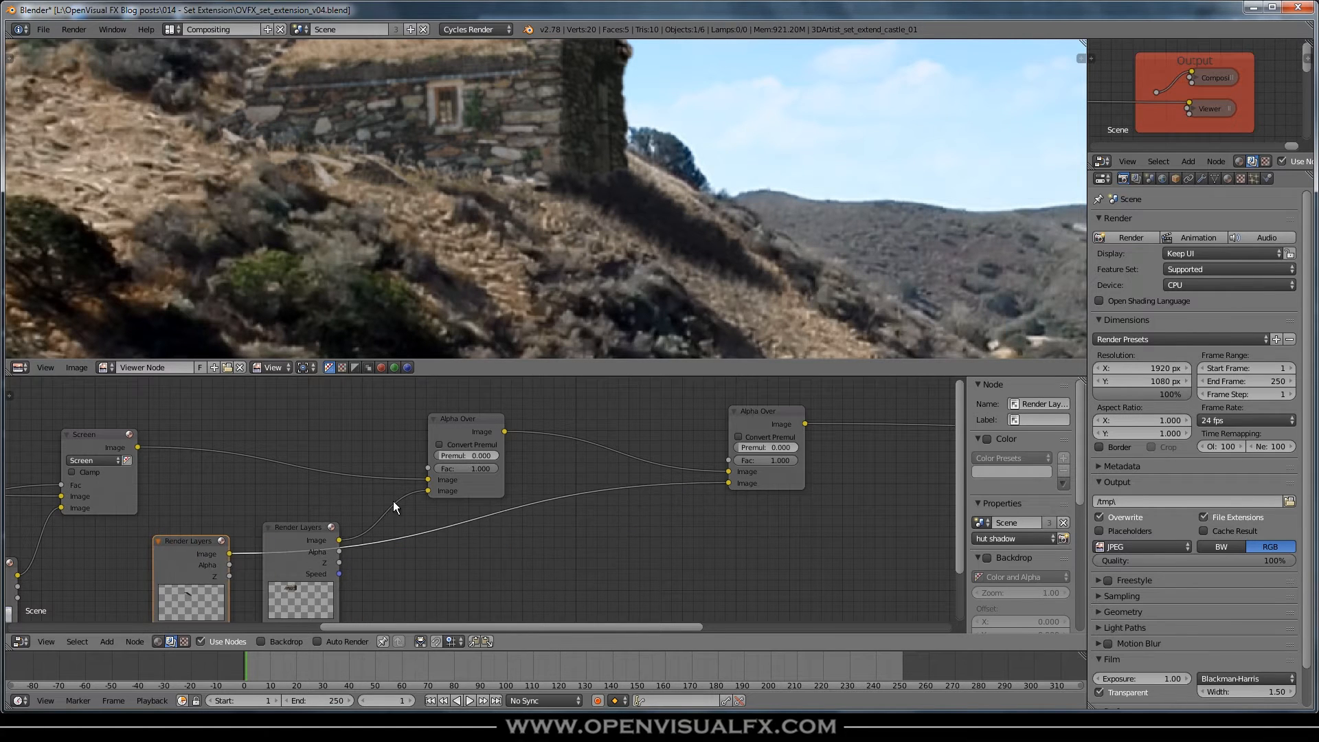
pyautogui.press('g')
pyautogui.click(399, 497)
pyautogui.keyDown('ctrl'); pyautogui.moveTo(359, 496); pyautogui.dragTo(434, 581); pyautogui.keyUp('ctrl')
pyautogui.moveTo(339, 539); pyautogui.dragTo(728, 483)
pyautogui.click(307, 529)
pyautogui.moveTo(307, 529); pyautogui.dragTo(615, 516)
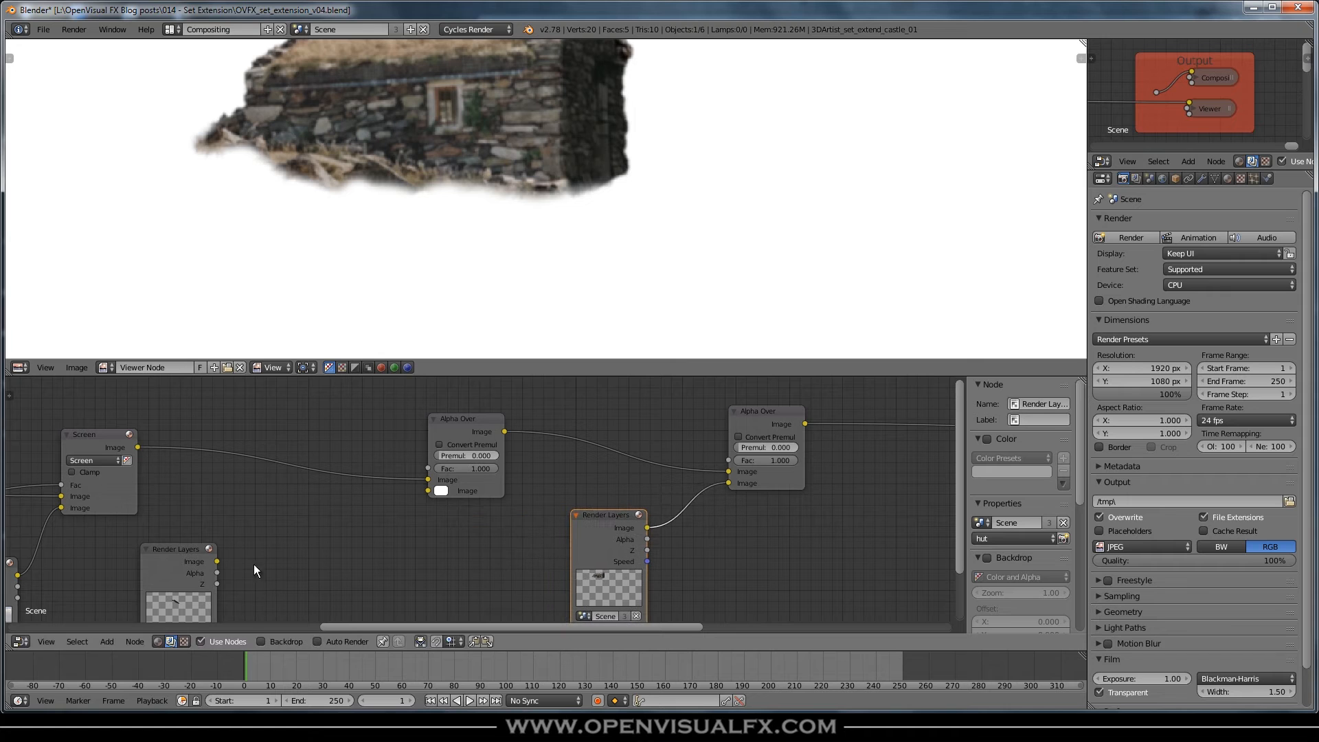
pyautogui.moveTo(217, 561); pyautogui.dragTo(428, 490)
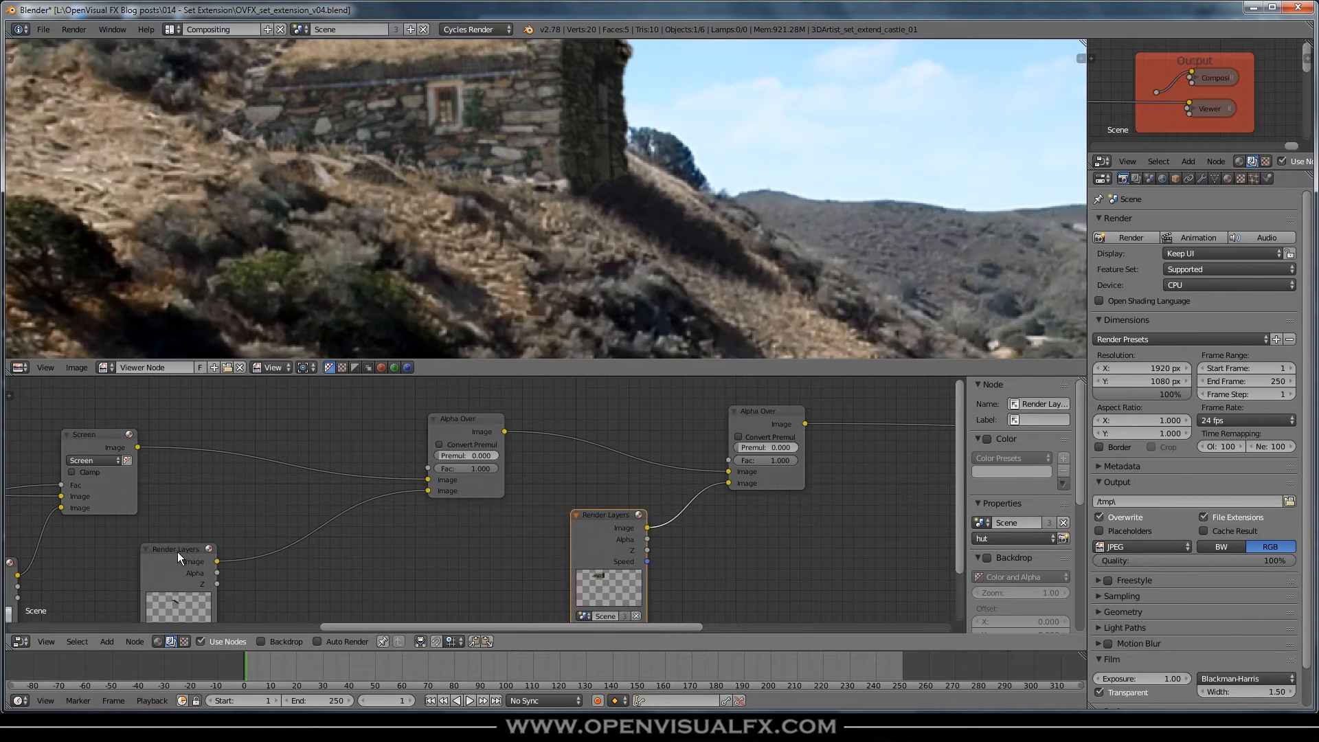
pyautogui.moveTo(178, 551); pyautogui.dragTo(306, 534)
pyautogui.scroll(-4, 632, 152)
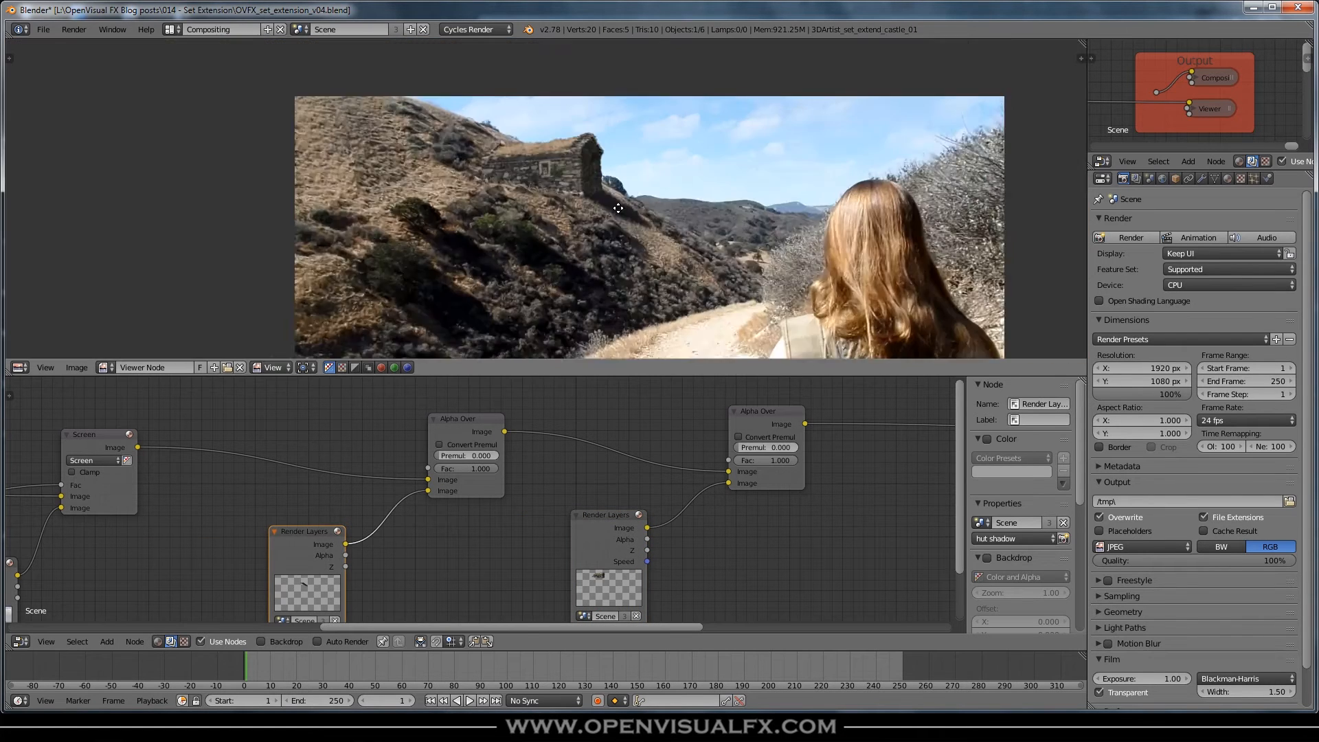
# Step: Duplicate the hut Render Layers and its Alpha Over node, inserting the copied Alpha Over after the second one
pyautogui.moveTo(873, 484); pyautogui.dragTo(548, 471, button='middle')
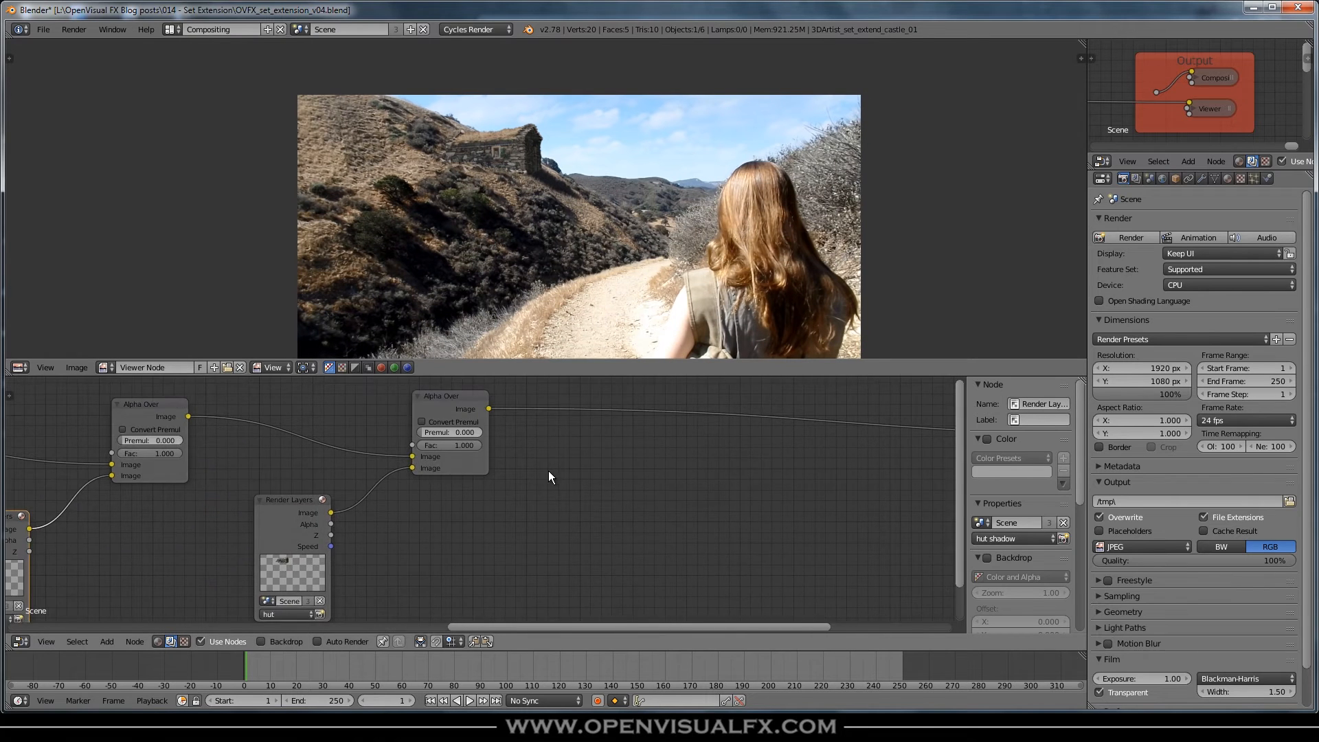
pyautogui.scroll(-2, 548, 471)
pyautogui.click(360, 494)
pyautogui.hotkey('shift', 'd')
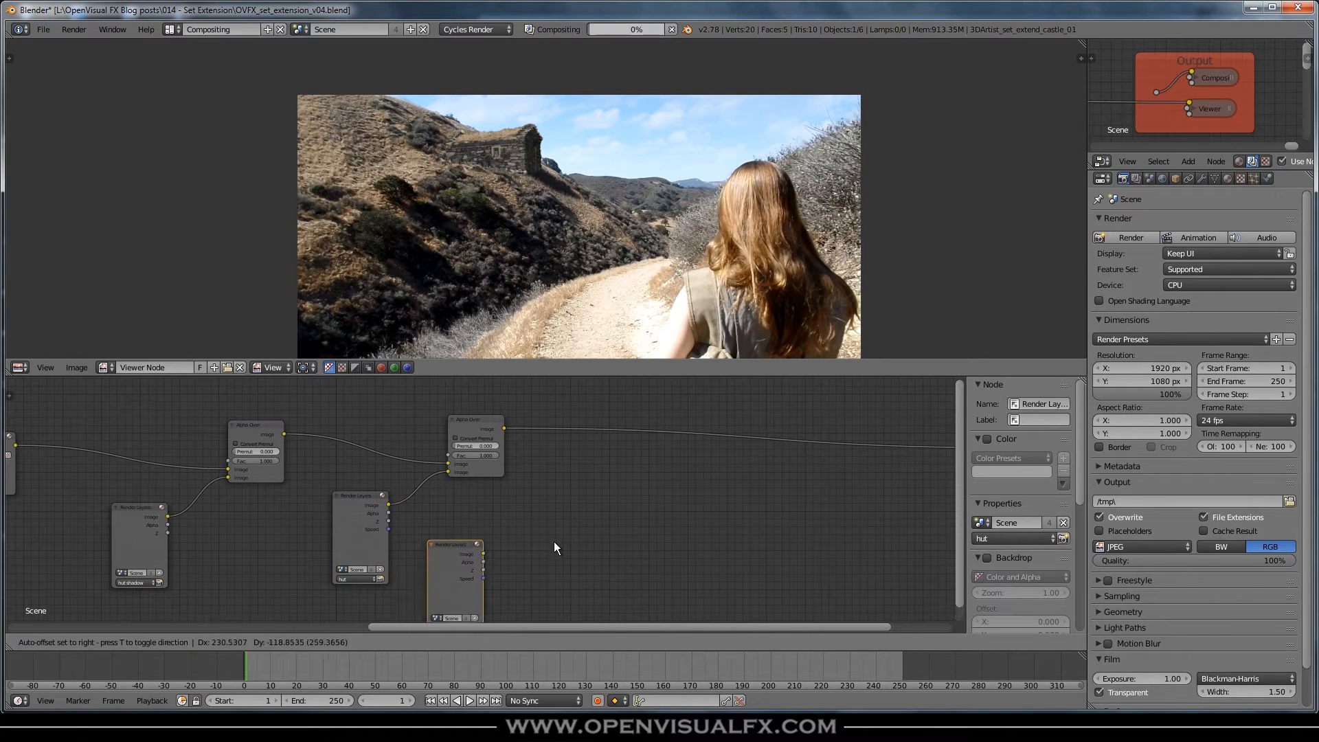
pyautogui.click(617, 489)
pyautogui.click(465, 427)
pyautogui.hotkey('shift', 'd')
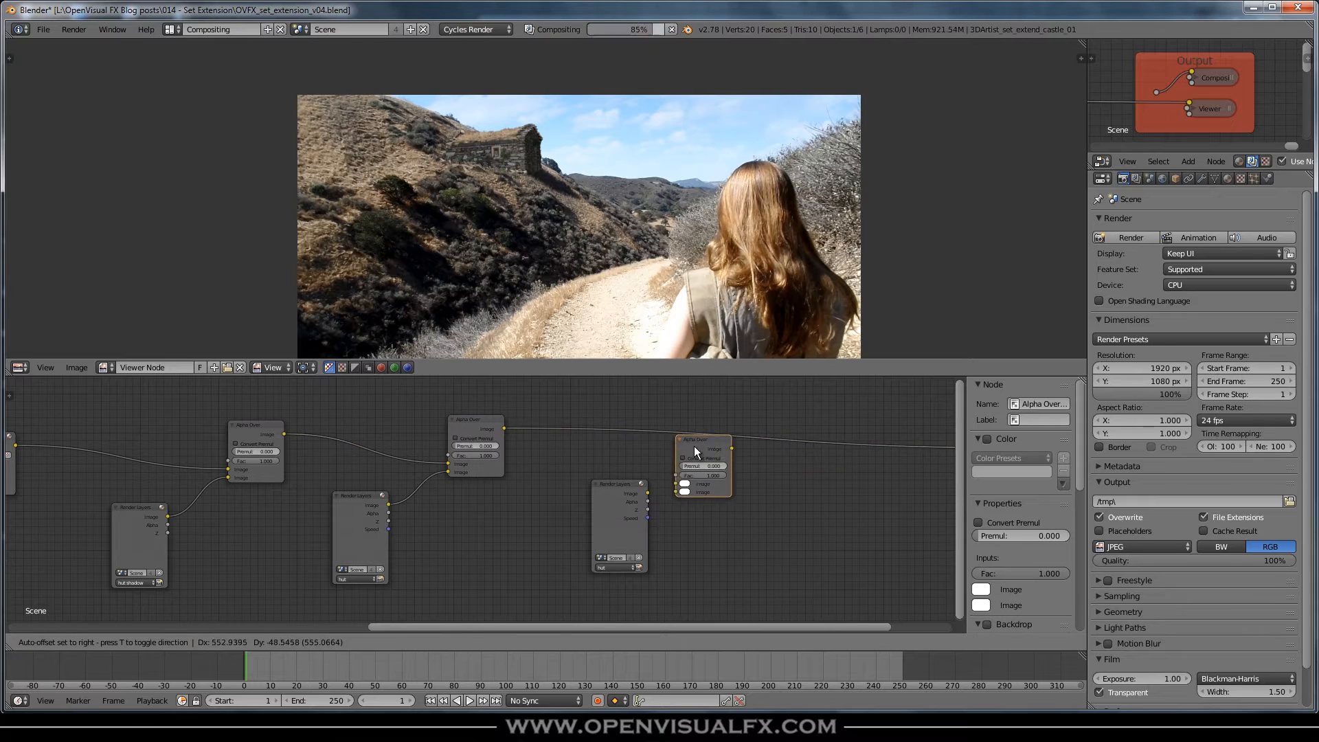
pyautogui.click(734, 423)
pyautogui.scroll(1, 646, 509)
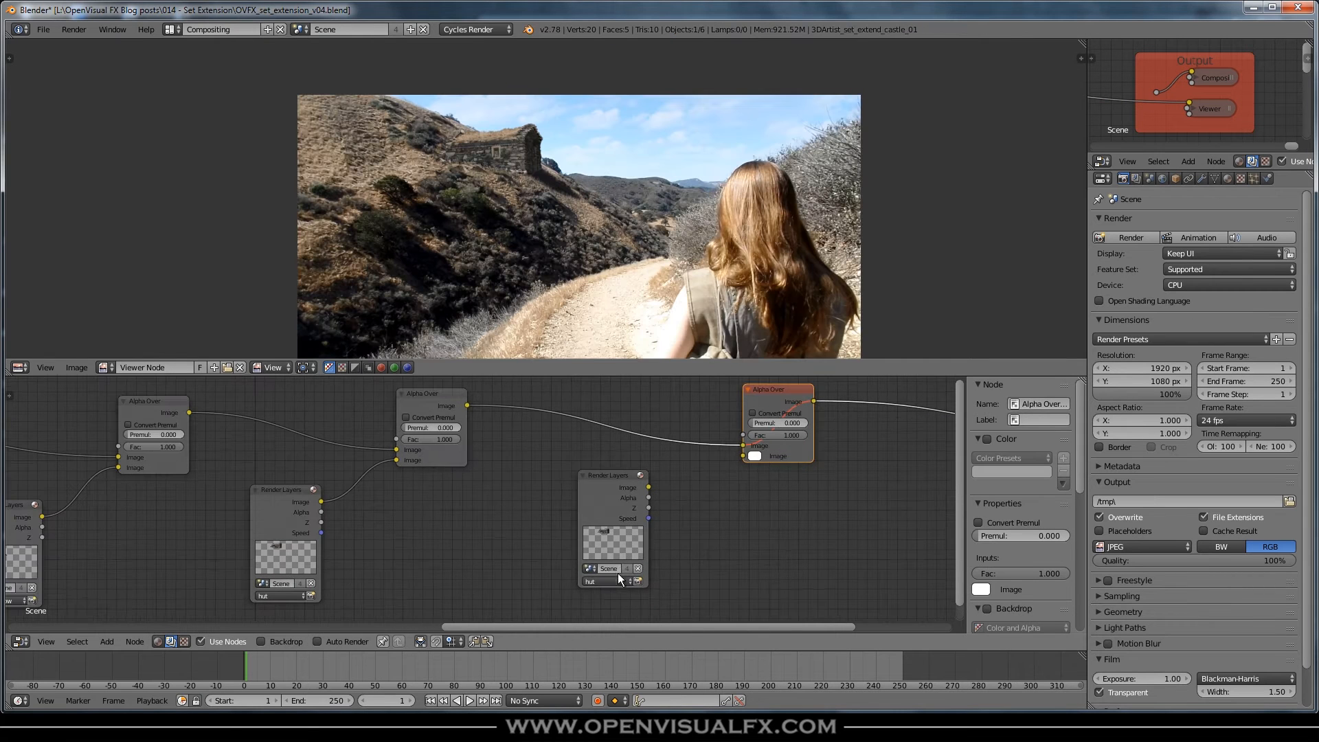
# Step: Switch the new Render Layers node to the bridge layer, feed its image into the third Alpha Over, and unmute that node
pyautogui.click(616, 580)
pyautogui.click(604, 549)
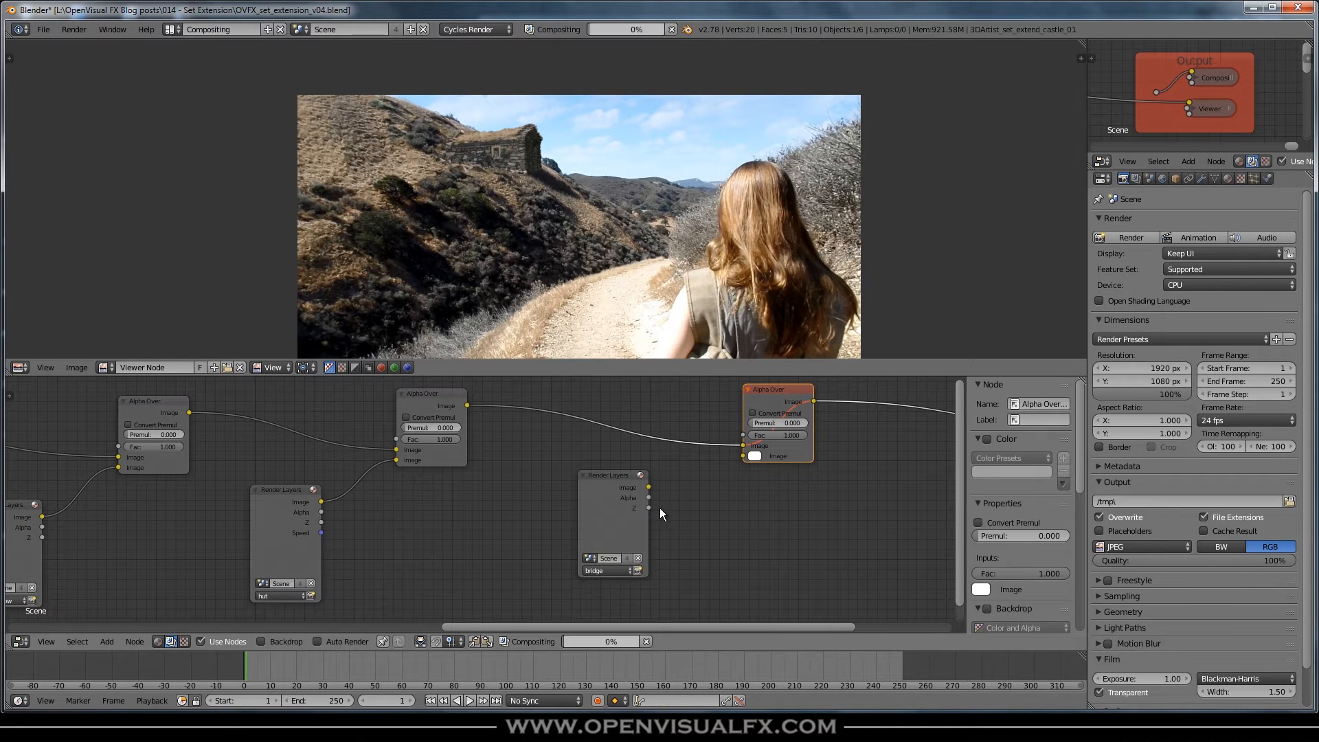
pyautogui.moveTo(648, 487); pyautogui.dragTo(747, 456)
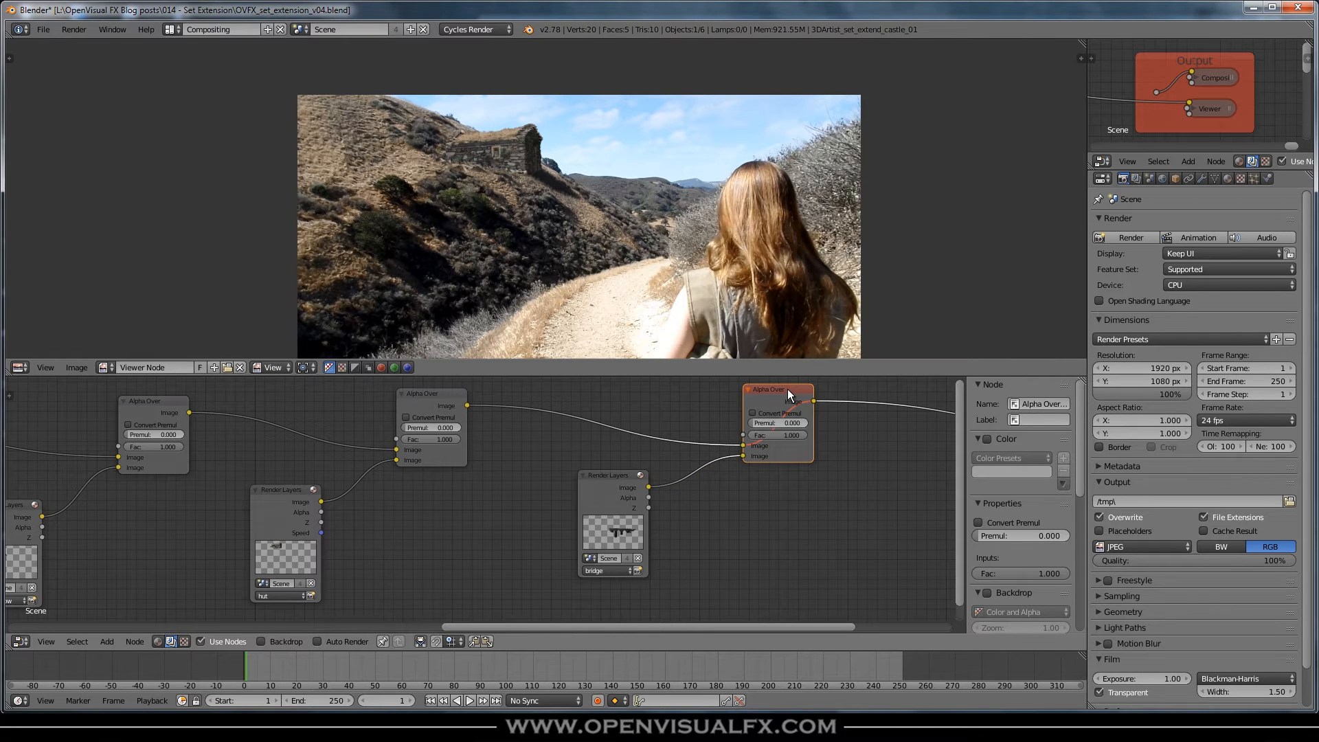
pyautogui.scroll(4, 644, 265)
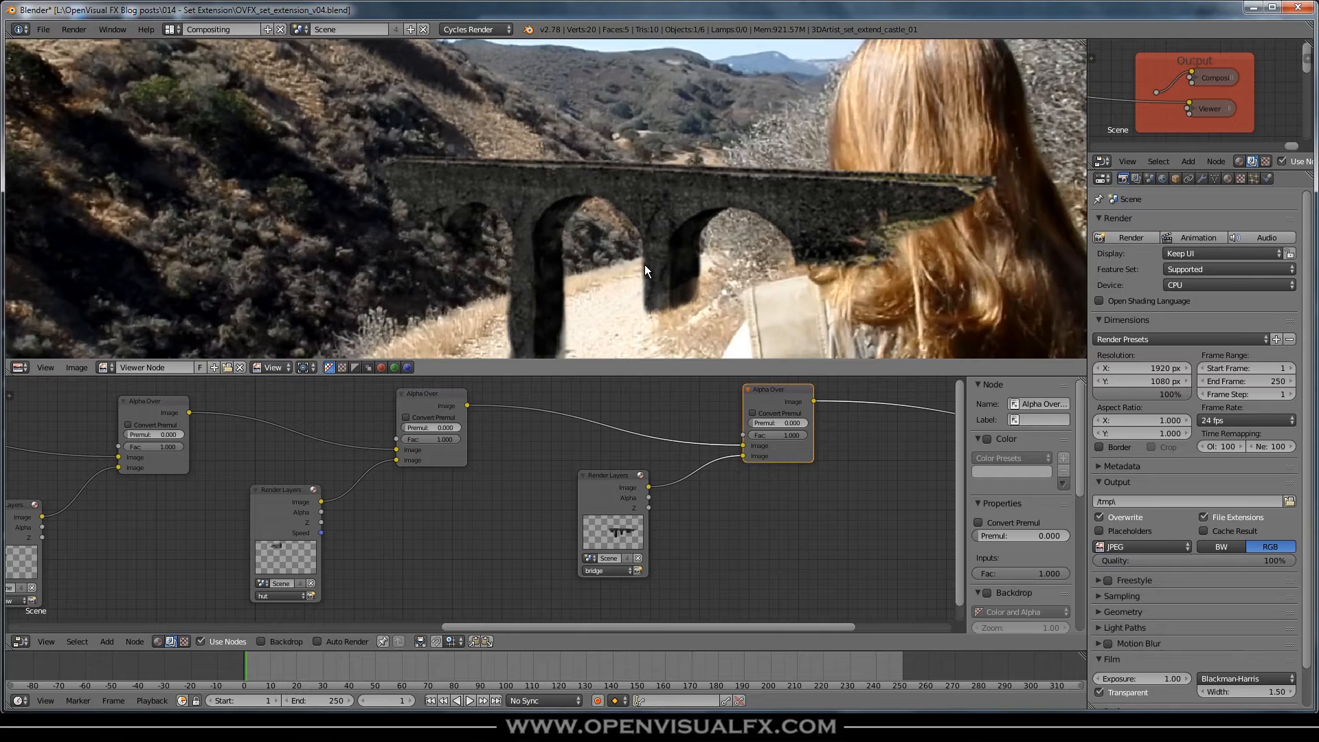
pyautogui.scroll(-4, 644, 265)
# Step: Review the complete node tree in a maximized node editor, from the footage clip through to the output frame
pyautogui.moveTo(645, 266); pyautogui.dragTo(559, 246, button='middle')
pyautogui.moveTo(802, 515); pyautogui.dragTo(929, 505, button='middle')
pyautogui.scroll(-2, 514, 533)
pyautogui.hotkey('ctrl', 'space')
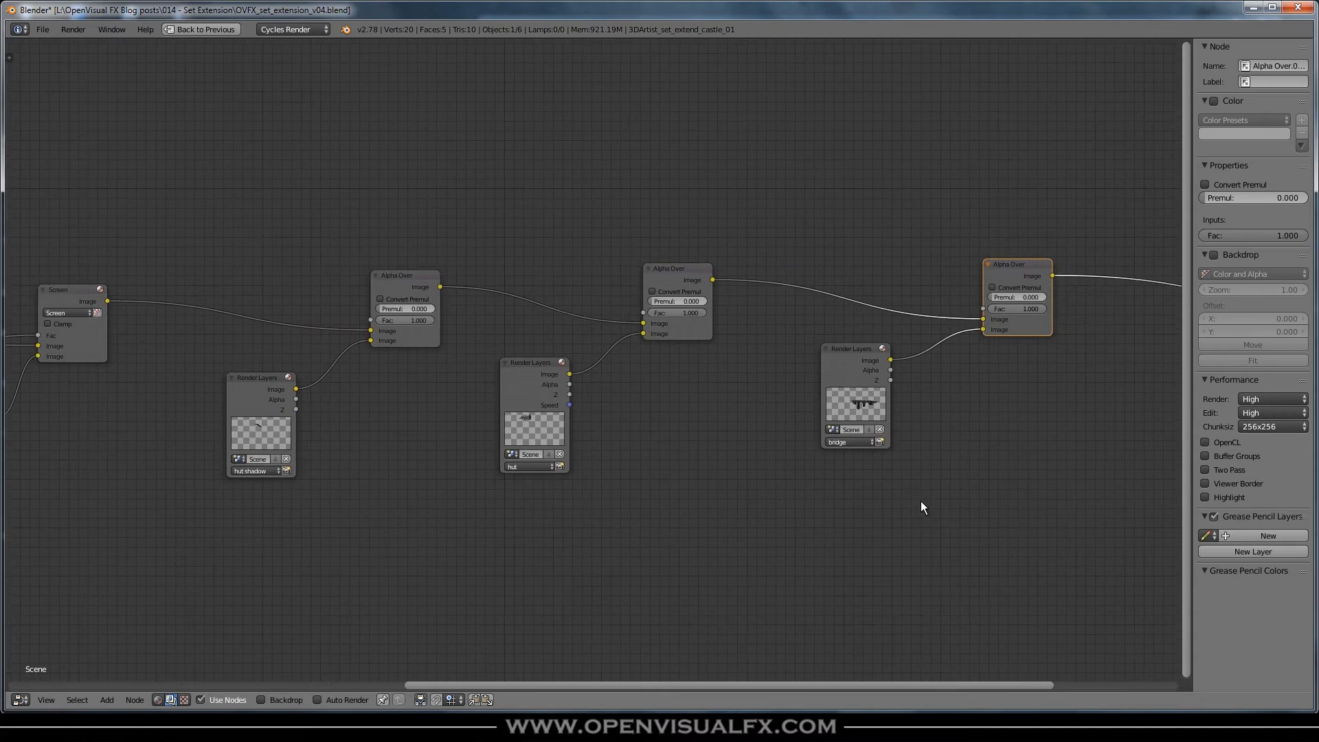
pyautogui.scroll(-2, 827, 492)
pyautogui.scroll(-2, 913, 529)
pyautogui.scroll(-2, 813, 518)
pyautogui.keyDown('shift'); pyautogui.moveTo(812, 518); pyautogui.dragTo(774, 504, button='middle'); pyautogui.keyUp('shift')
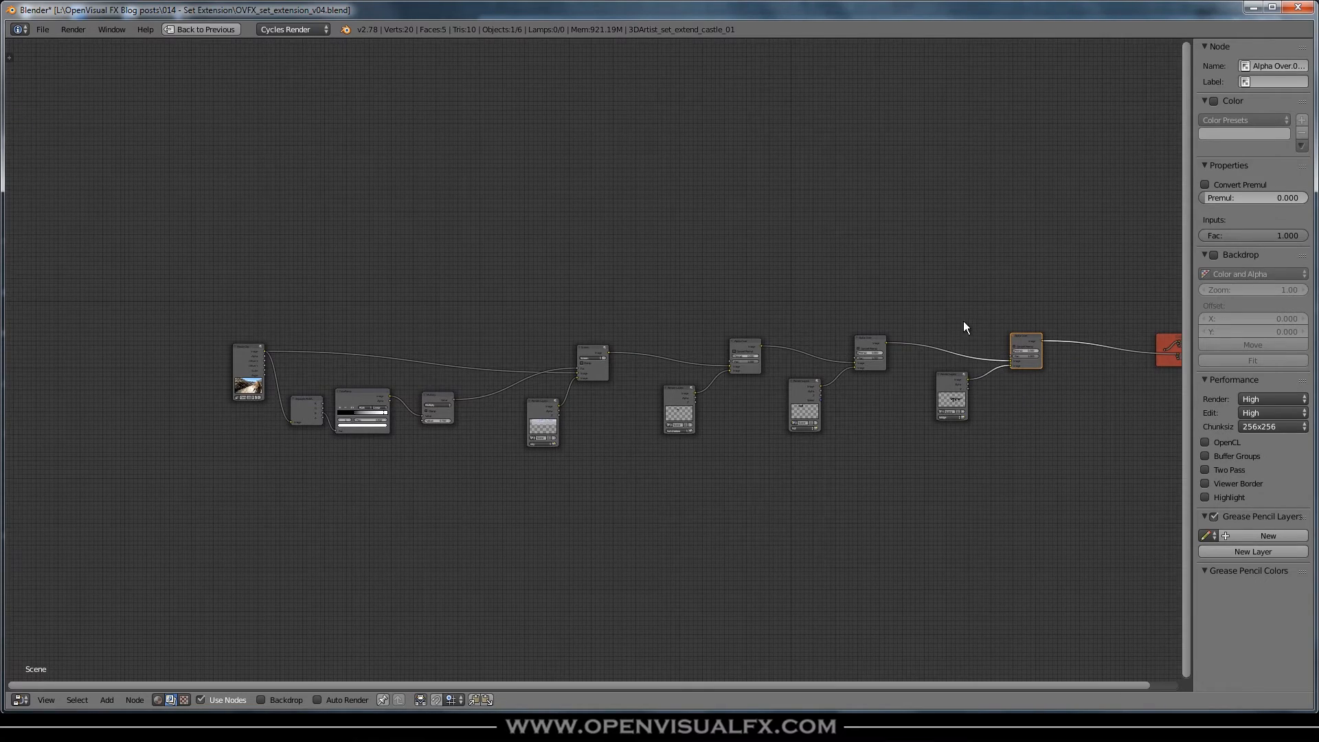
pyautogui.moveTo(964, 322); pyautogui.dragTo(801, 356, button='middle')
pyautogui.hotkey('ctrl', 'space')
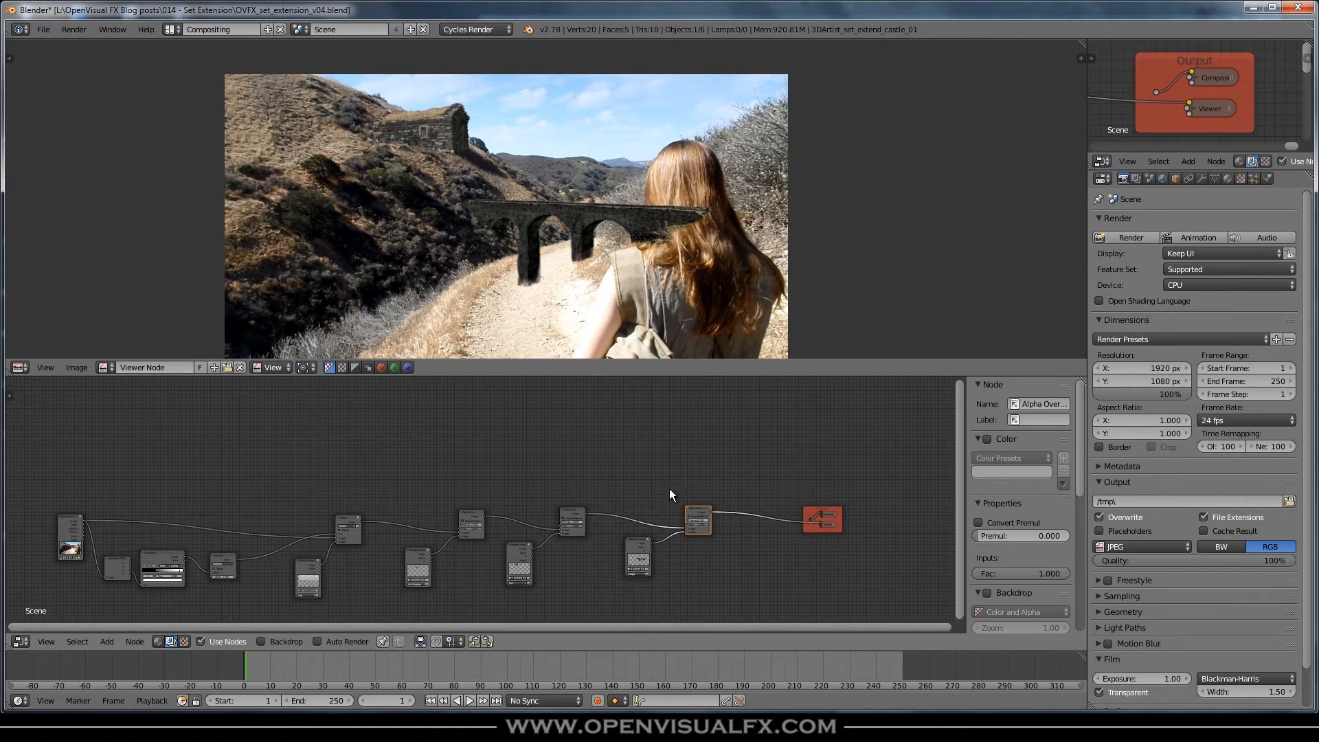
# Step: Try inserting a duplicate of the bridge's Alpha Over node just before the output frame
pyautogui.scroll(2, 671, 490)
pyautogui.moveTo(724, 538); pyautogui.dragTo(636, 480, button='middle')
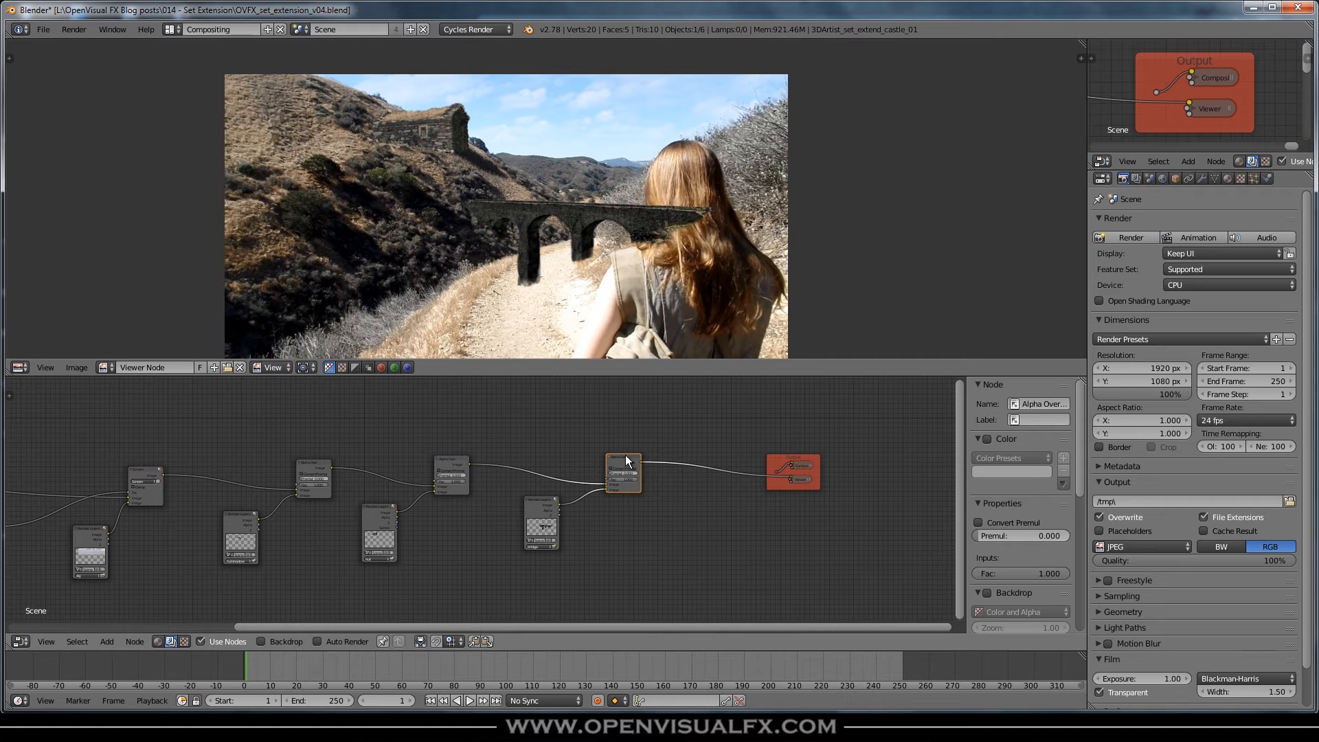
pyautogui.hotkey('shift', 'd')
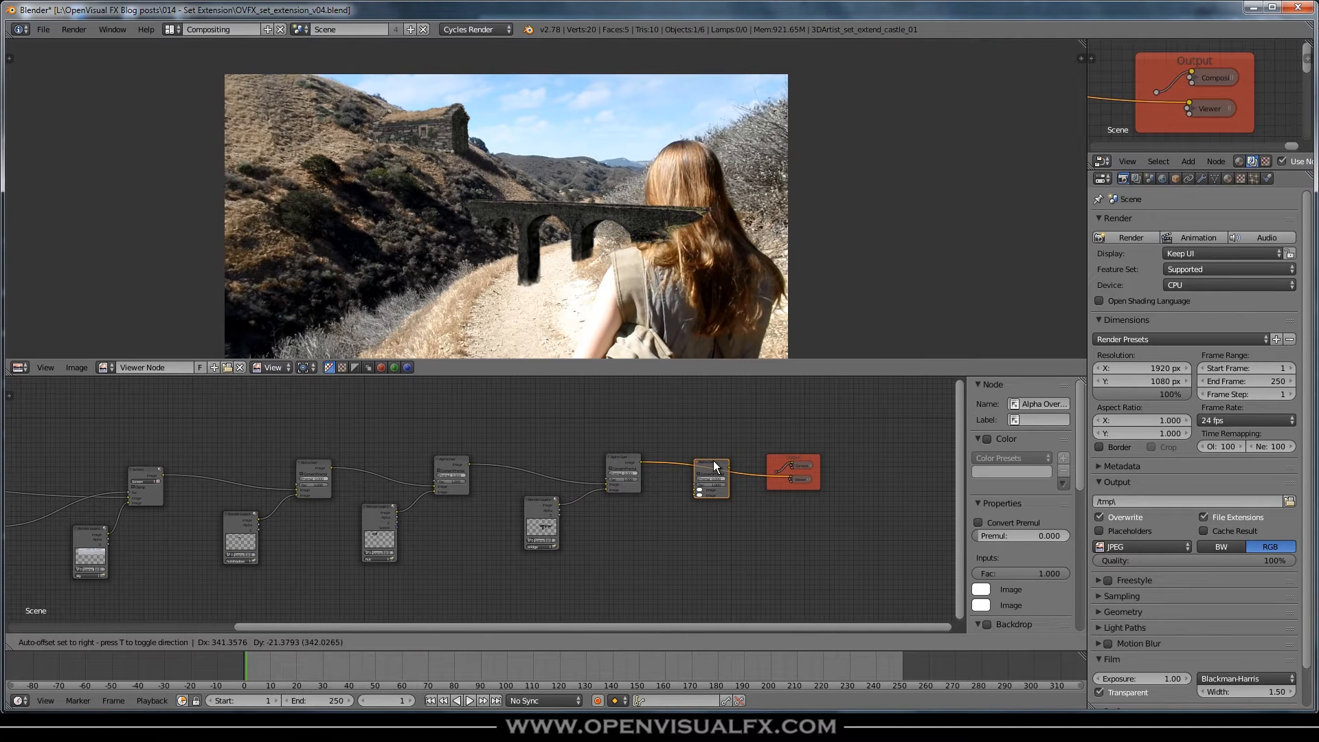
pyautogui.press('t')
pyautogui.click(711, 459)
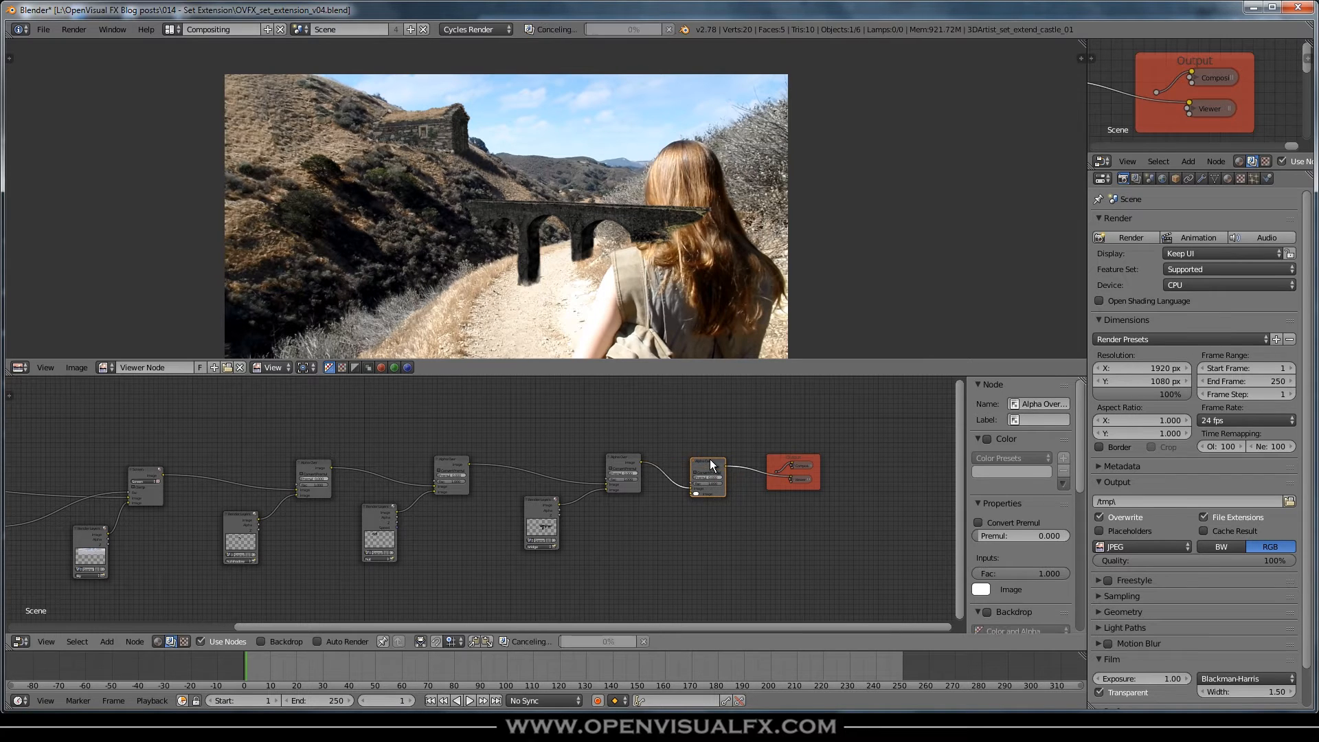
pyautogui.scroll(1, 571, 501)
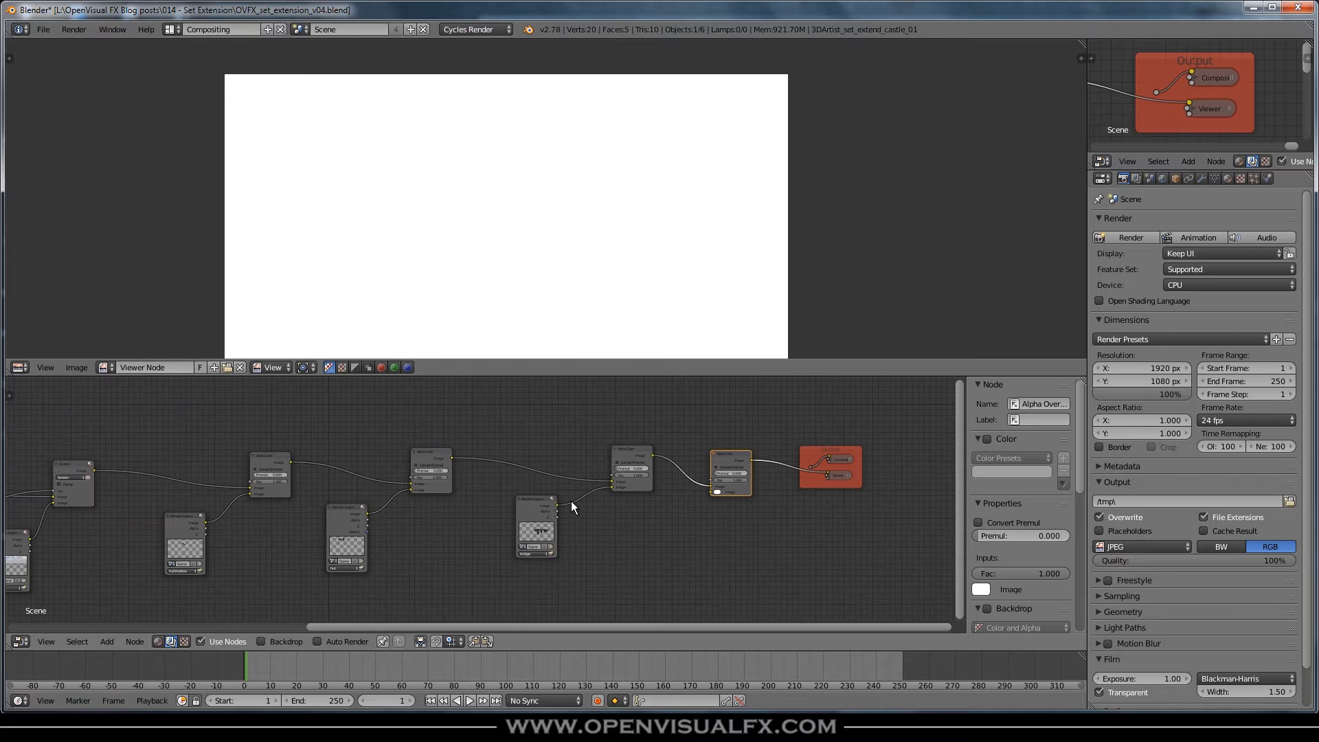
# Step: Move the bridge Render Layers and Alpha Over closer to the hut nodes, and delete the extra Alpha Over while keeping the connection
pyautogui.scroll(-2, 618, 459)
pyautogui.moveTo(410, 511); pyautogui.dragTo(546, 506, button='middle')
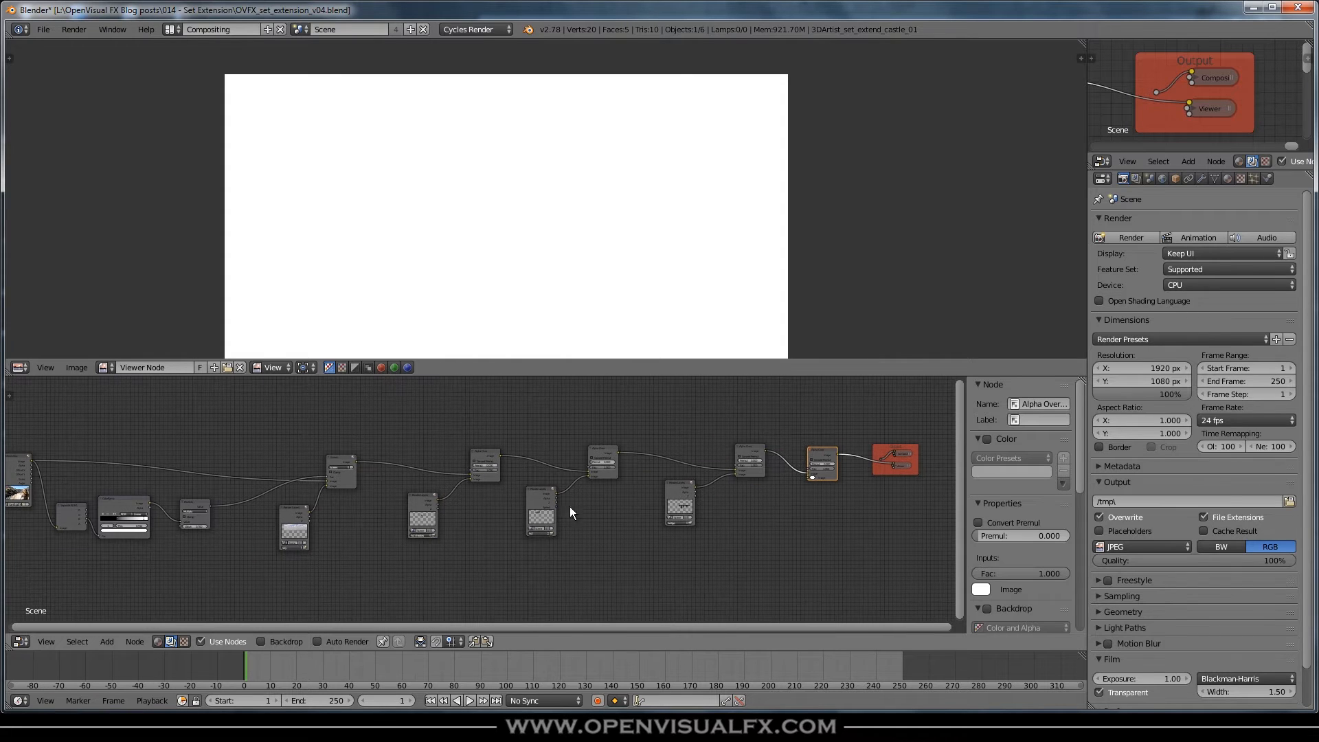
pyautogui.moveTo(682, 489); pyautogui.dragTo(637, 490)
pyautogui.moveTo(739, 451); pyautogui.dragTo(710, 443)
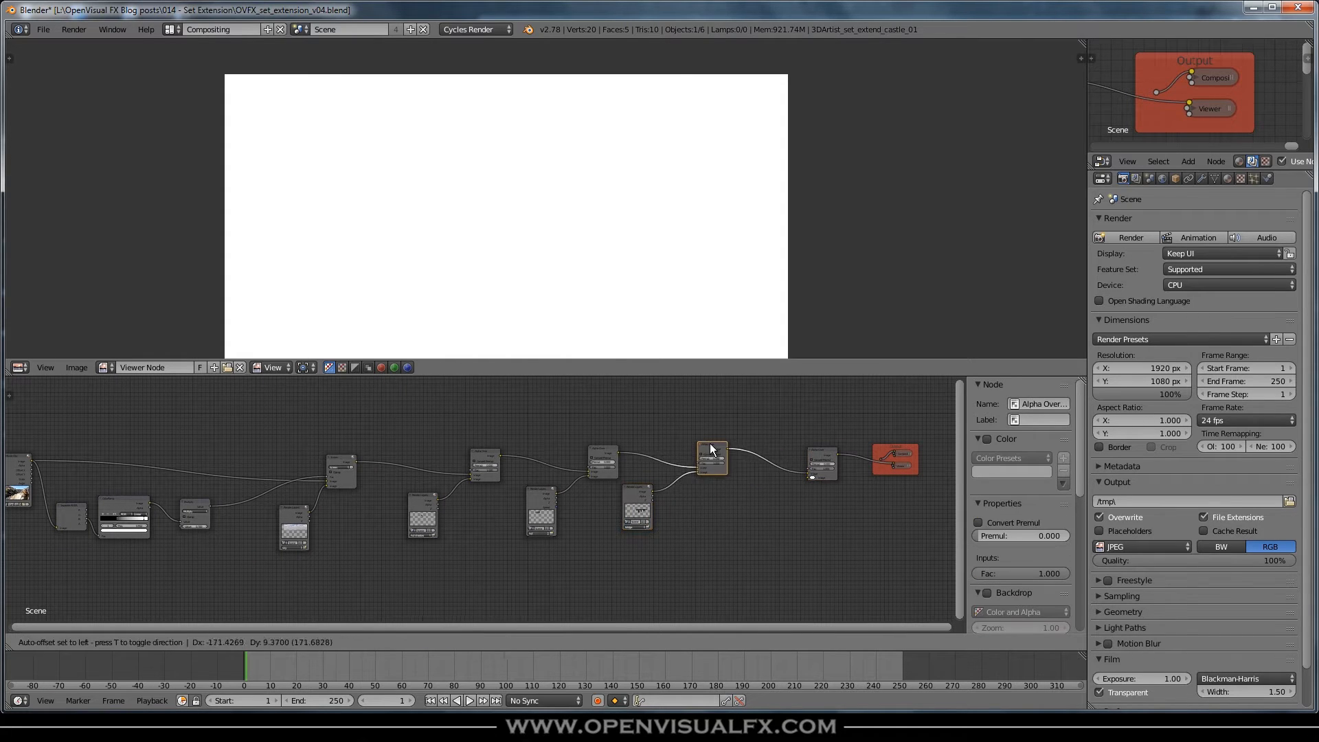
pyautogui.click(814, 454)
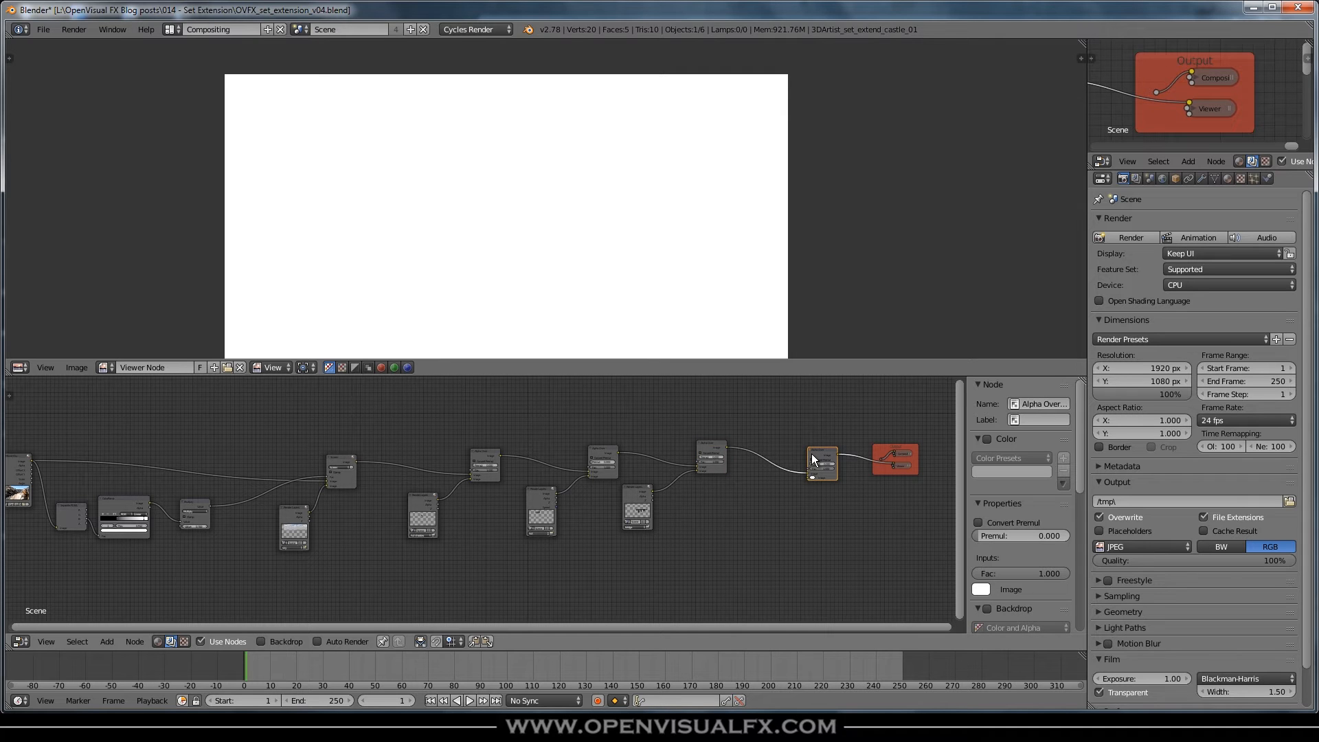
pyautogui.hotkey('ctrl', 'x')
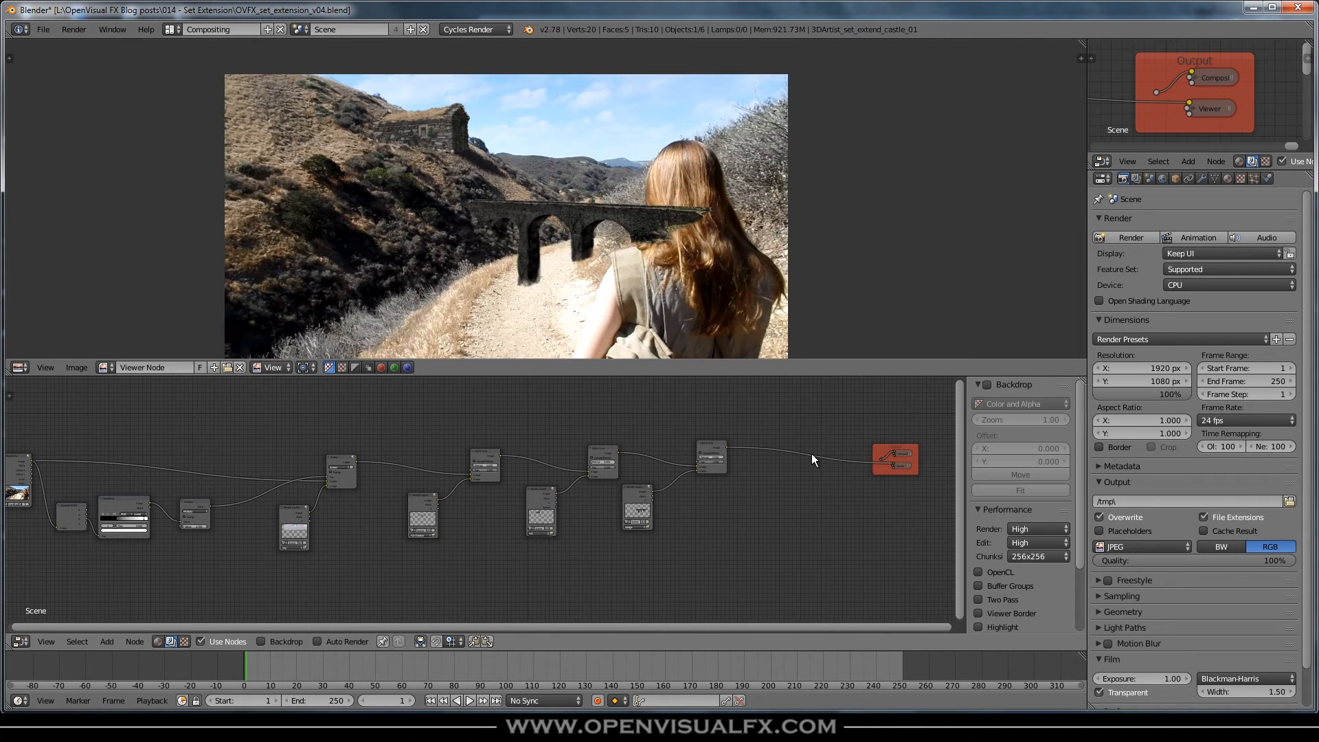
# Step: Move the footage and matte nodes, plus the Screen and sky nodes, away from the hut shadow nodes to make room
pyautogui.moveTo(439, 527); pyautogui.dragTo(629, 520, button='middle')
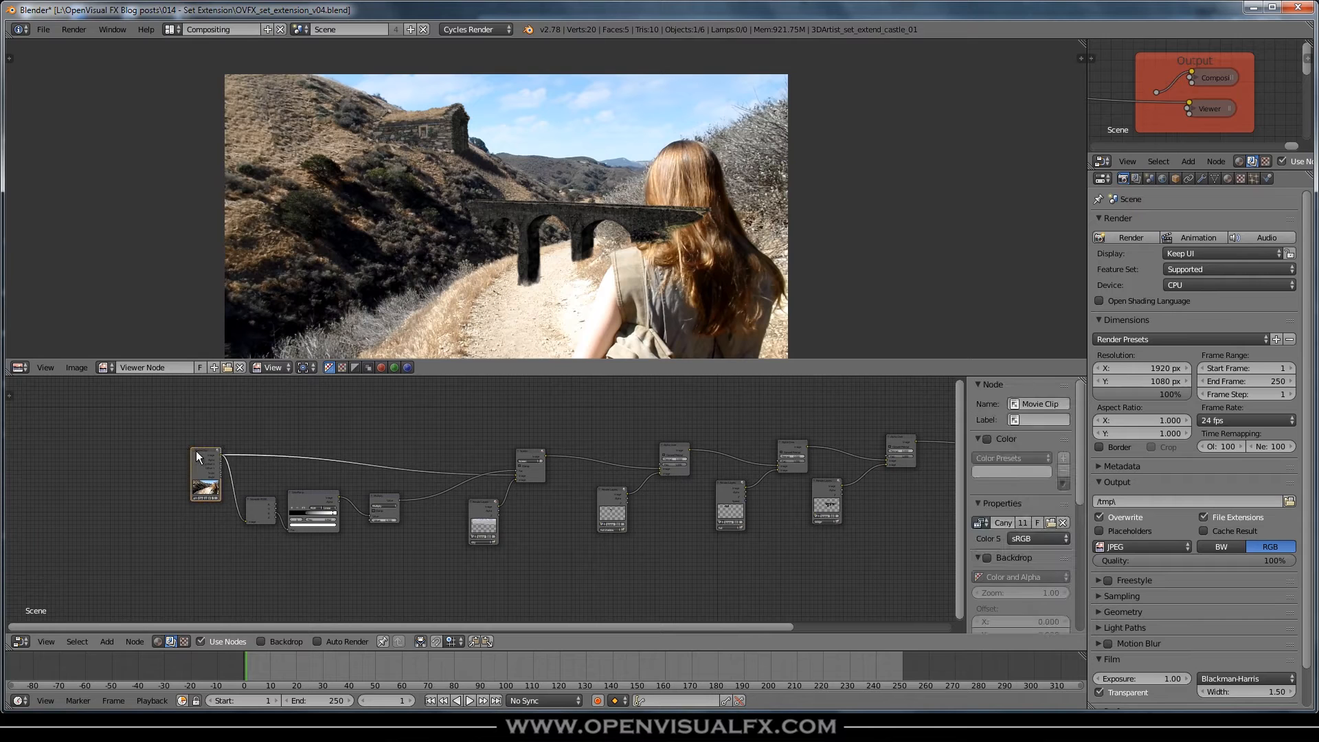
pyautogui.moveTo(137, 429); pyautogui.dragTo(429, 550)
pyautogui.press('g')
pyautogui.click(202, 517)
pyautogui.click(530, 450)
pyautogui.moveTo(578, 425); pyautogui.dragTo(456, 553)
pyautogui.press('g')
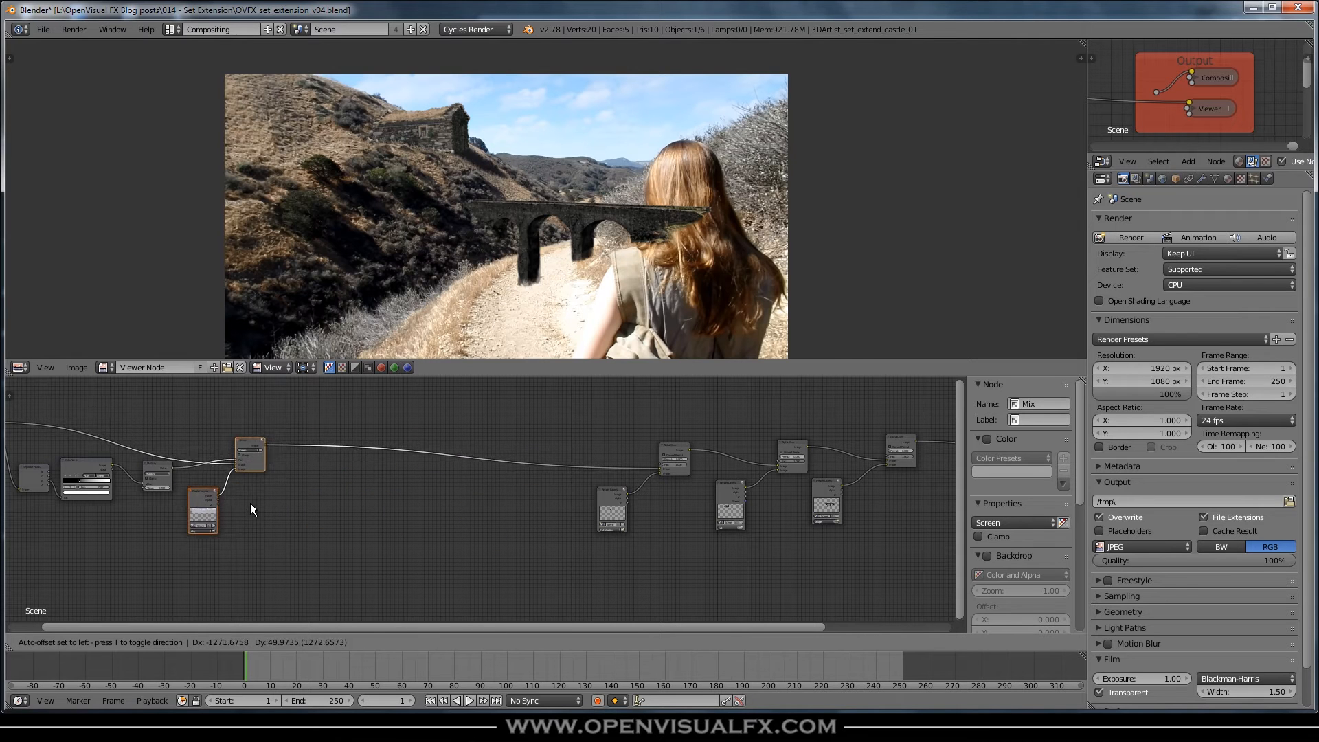
pyautogui.click(274, 486)
# Step: Duplicate the hut shadow's Alpha Over and insert the copy directly after the Screen node
pyautogui.moveTo(515, 507); pyautogui.dragTo(452, 525, button='middle')
pyautogui.scroll(2, 488, 517)
pyautogui.scroll(2, 452, 525)
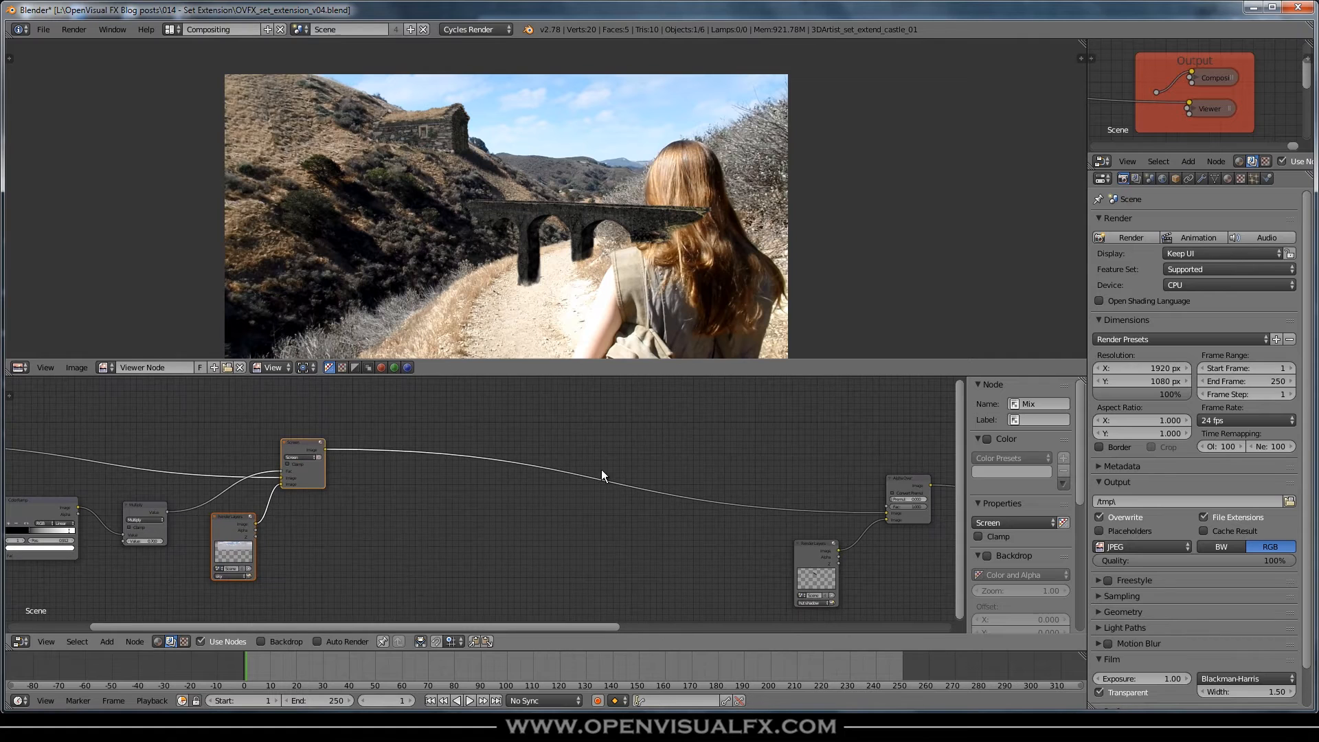
pyautogui.click(913, 476)
pyautogui.hotkey('shift', 'd')
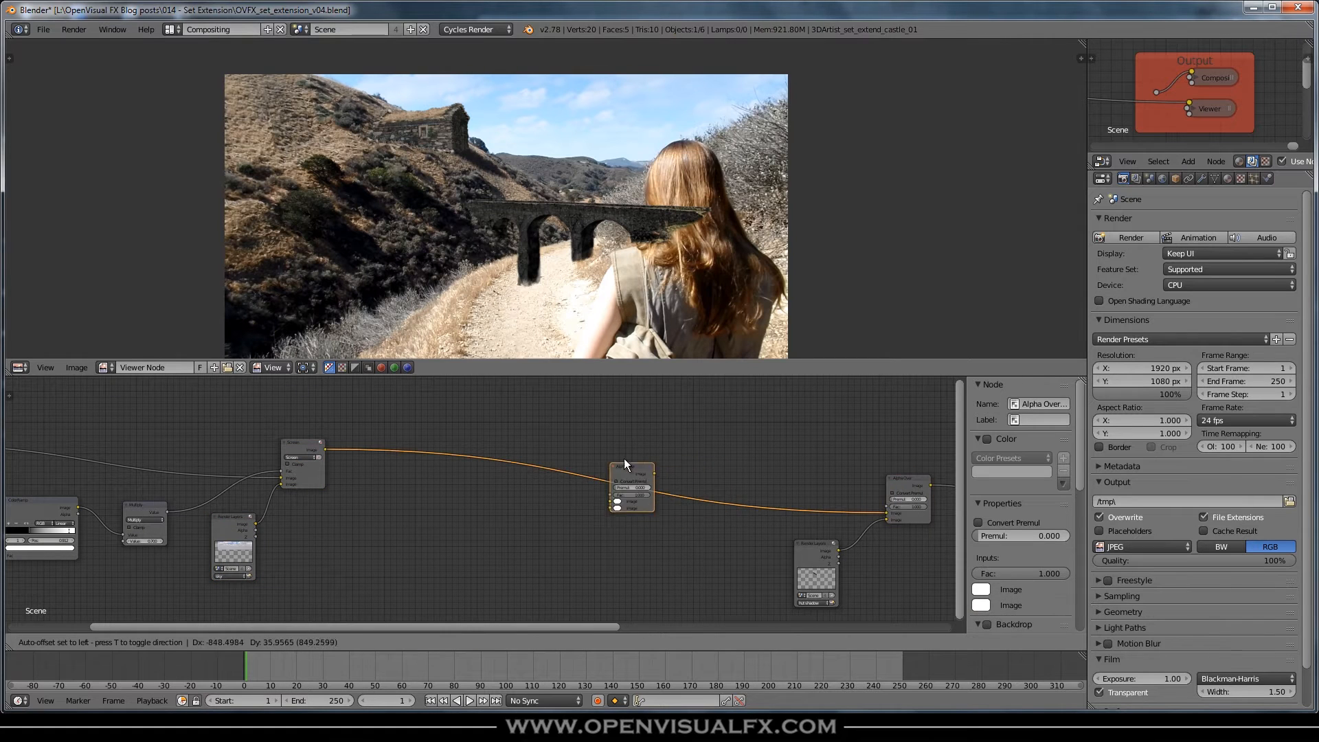
pyautogui.click(562, 464)
# Step: Duplicate the hut shadow Render Layers node, switch the copy to the castle layer, and connect its image to the new Alpha Over
pyautogui.click(814, 543)
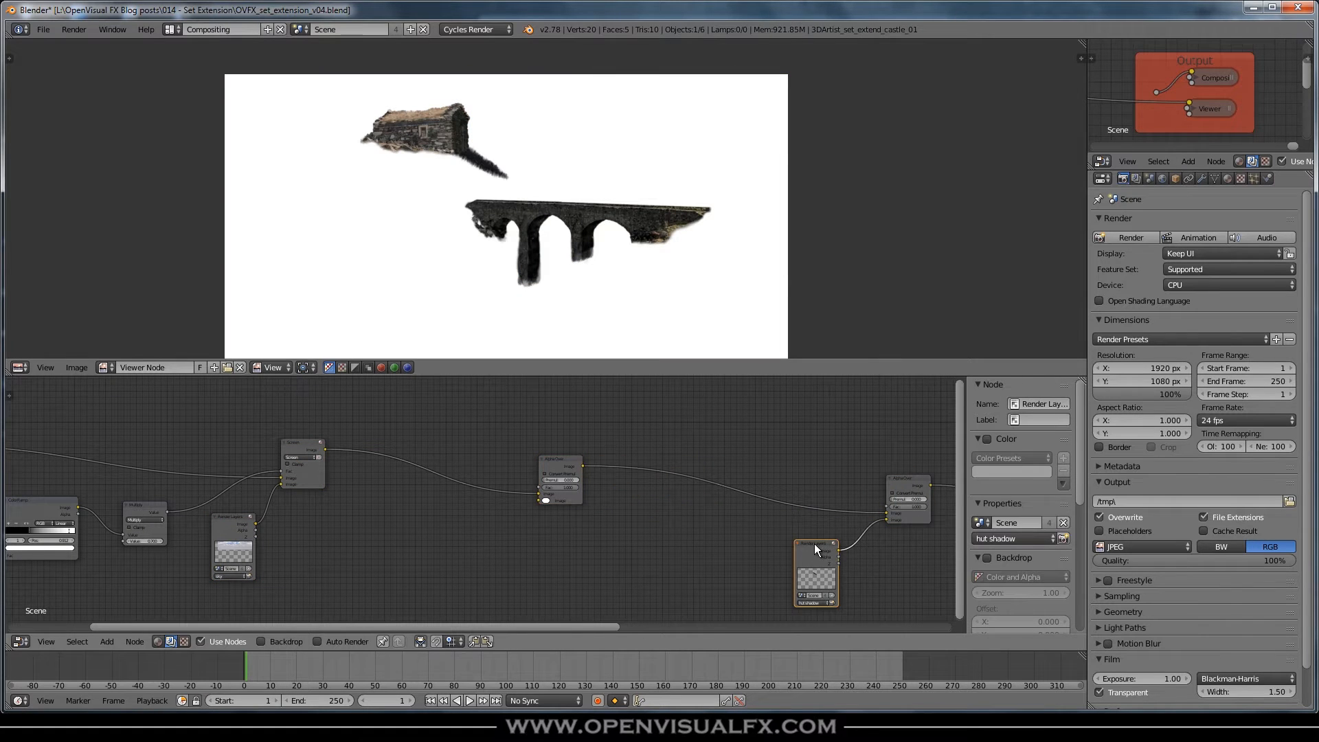
pyautogui.hotkey('shift', 'd')
pyautogui.click(466, 511)
pyautogui.scroll(2, 467, 564)
pyautogui.click(470, 572)
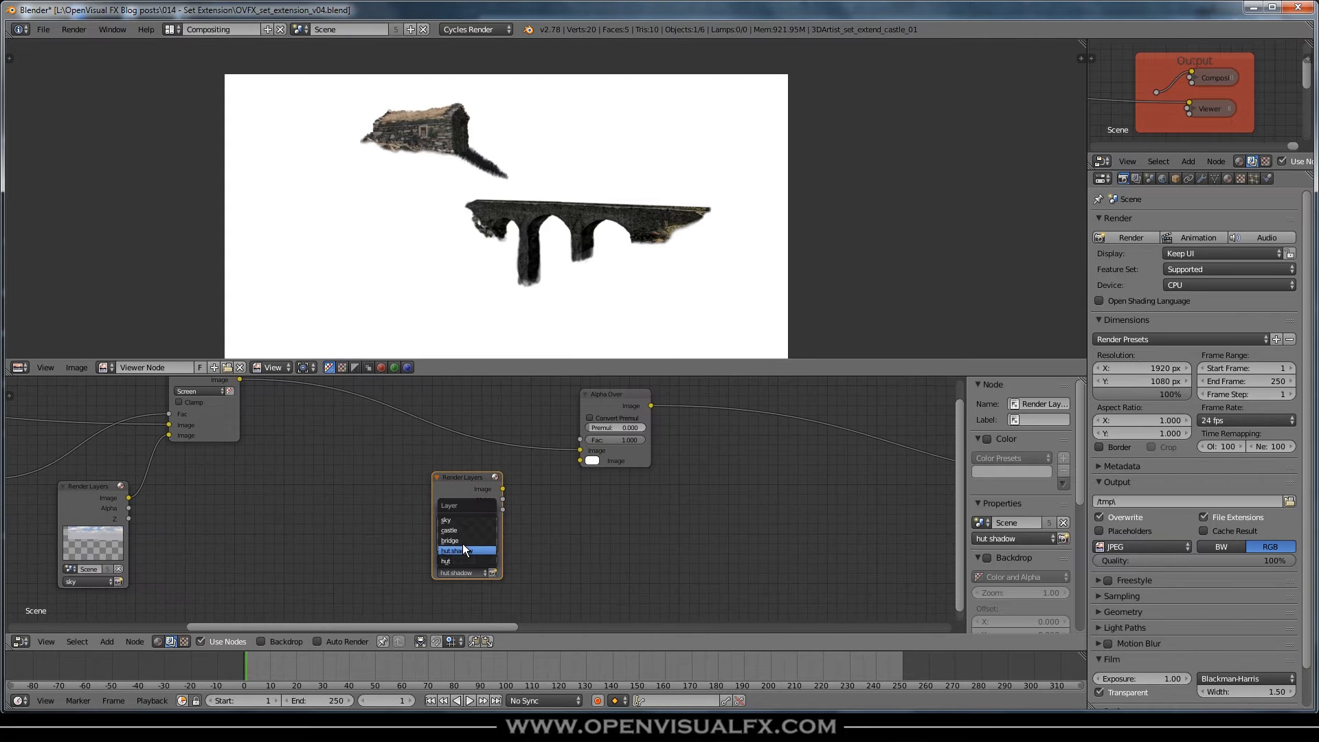
pyautogui.click(456, 530)
pyautogui.moveTo(502, 489); pyautogui.dragTo(582, 461)
# Step: Space out the castle Render Layers and its Alpha Over node, and insert a Transform node between them
pyautogui.scroll(3, 522, 206)
pyautogui.click(563, 205)
pyautogui.moveTo(537, 168); pyautogui.dragTo(592, 245, button='middle')
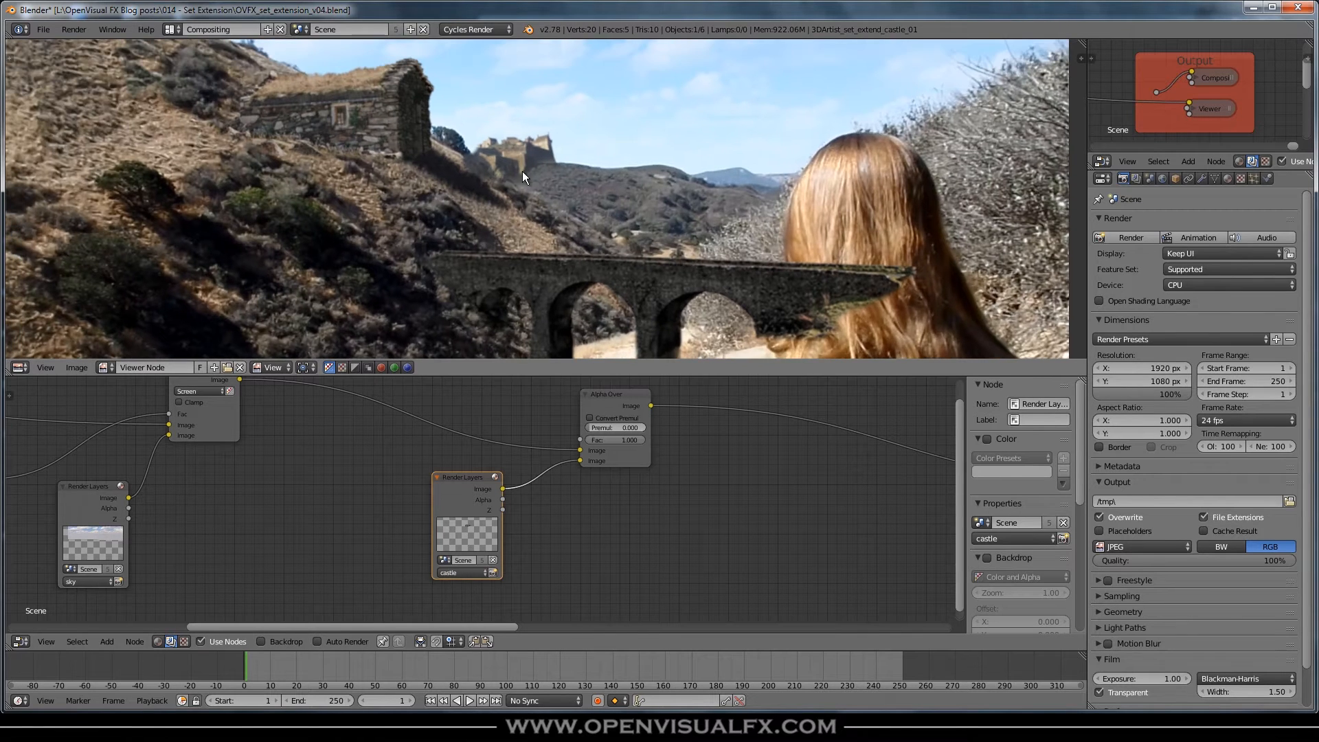
pyautogui.scroll(4, 550, 191)
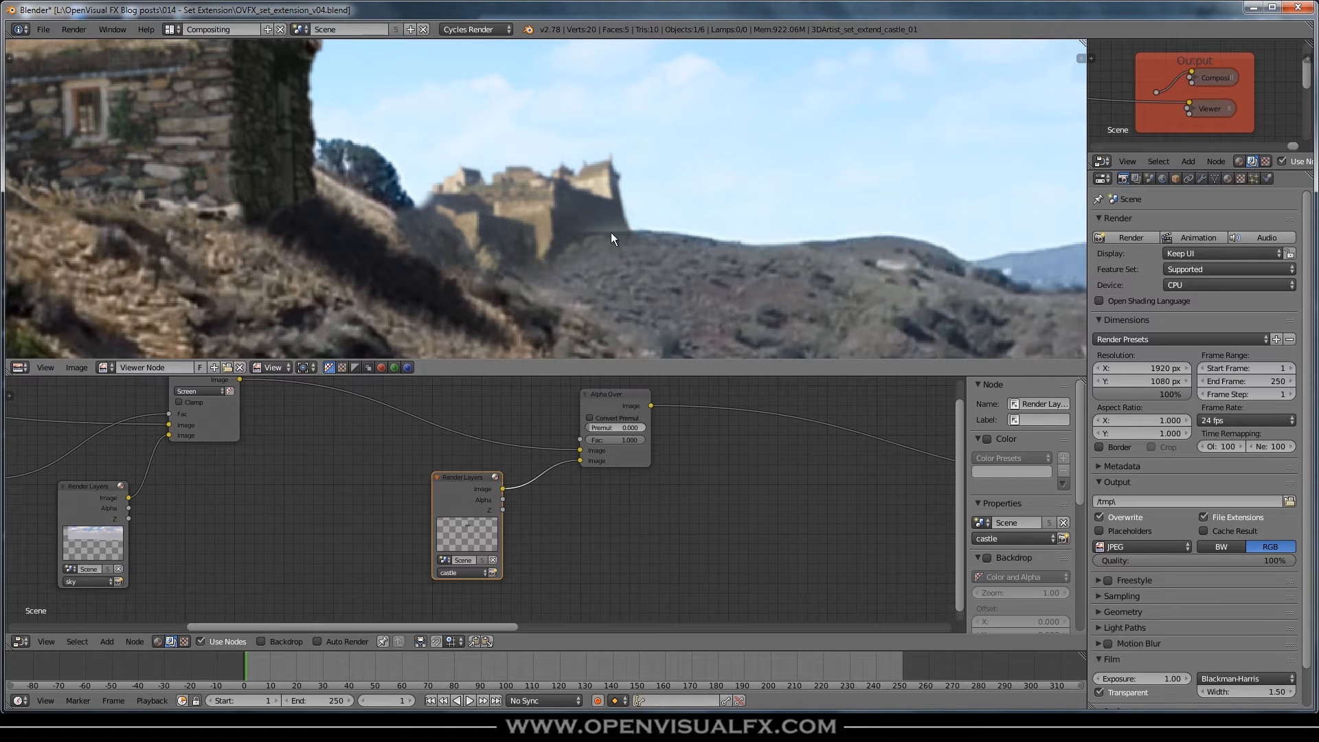
pyautogui.moveTo(616, 395); pyautogui.dragTo(650, 397)
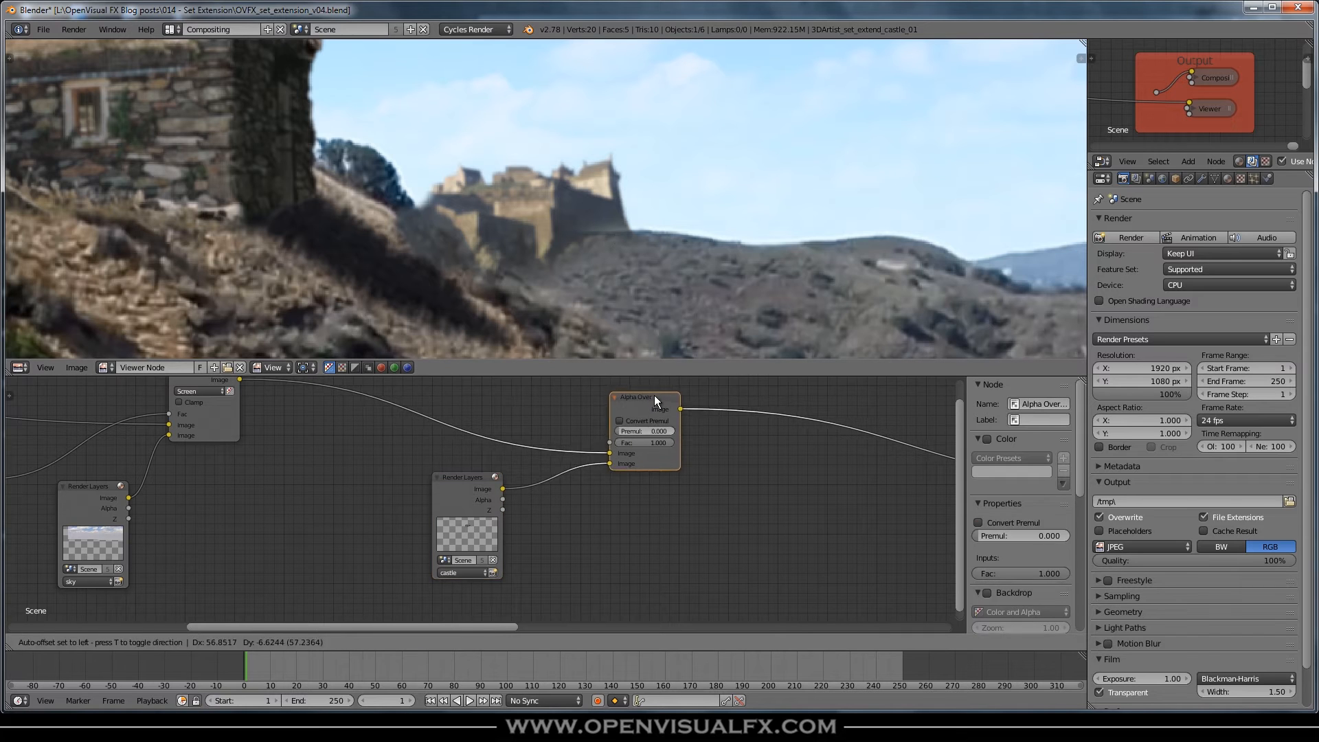
pyautogui.moveTo(495, 477); pyautogui.dragTo(390, 498)
pyautogui.hotkey('shift', 'a')
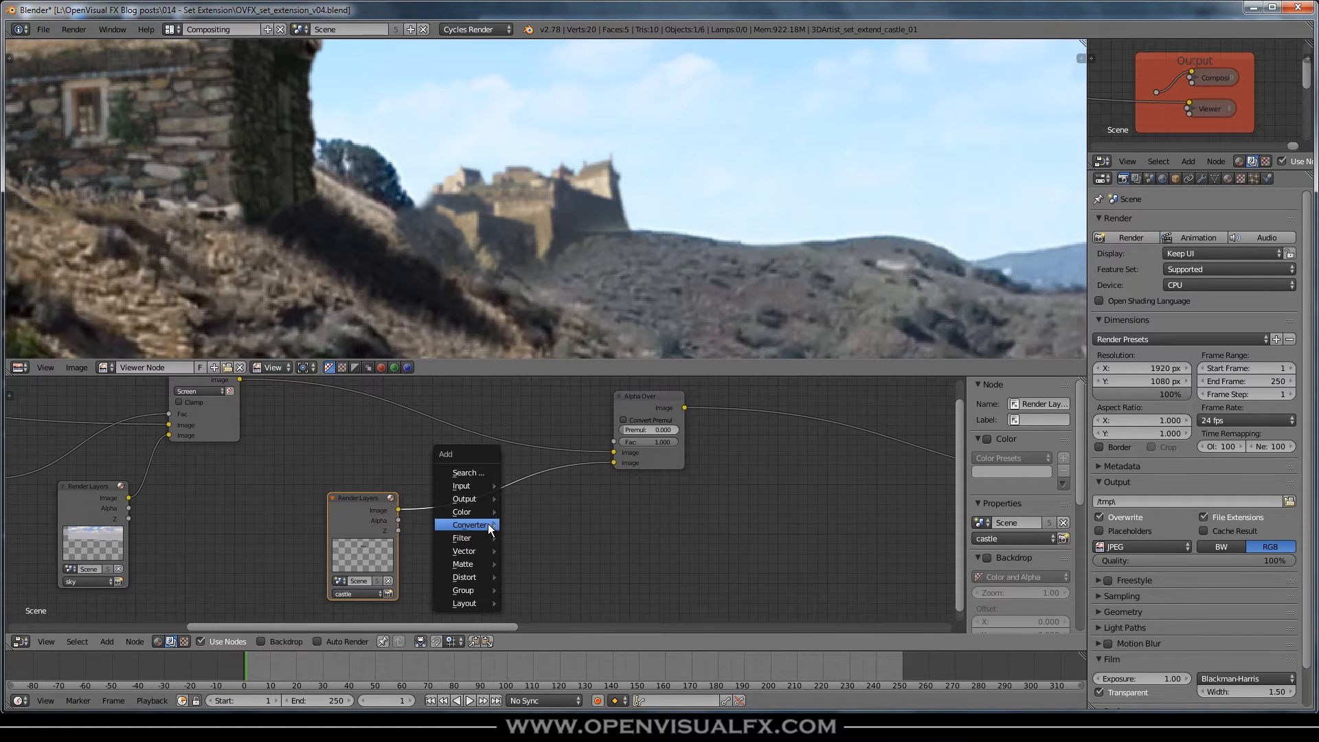
pyautogui.moveTo(469, 576)
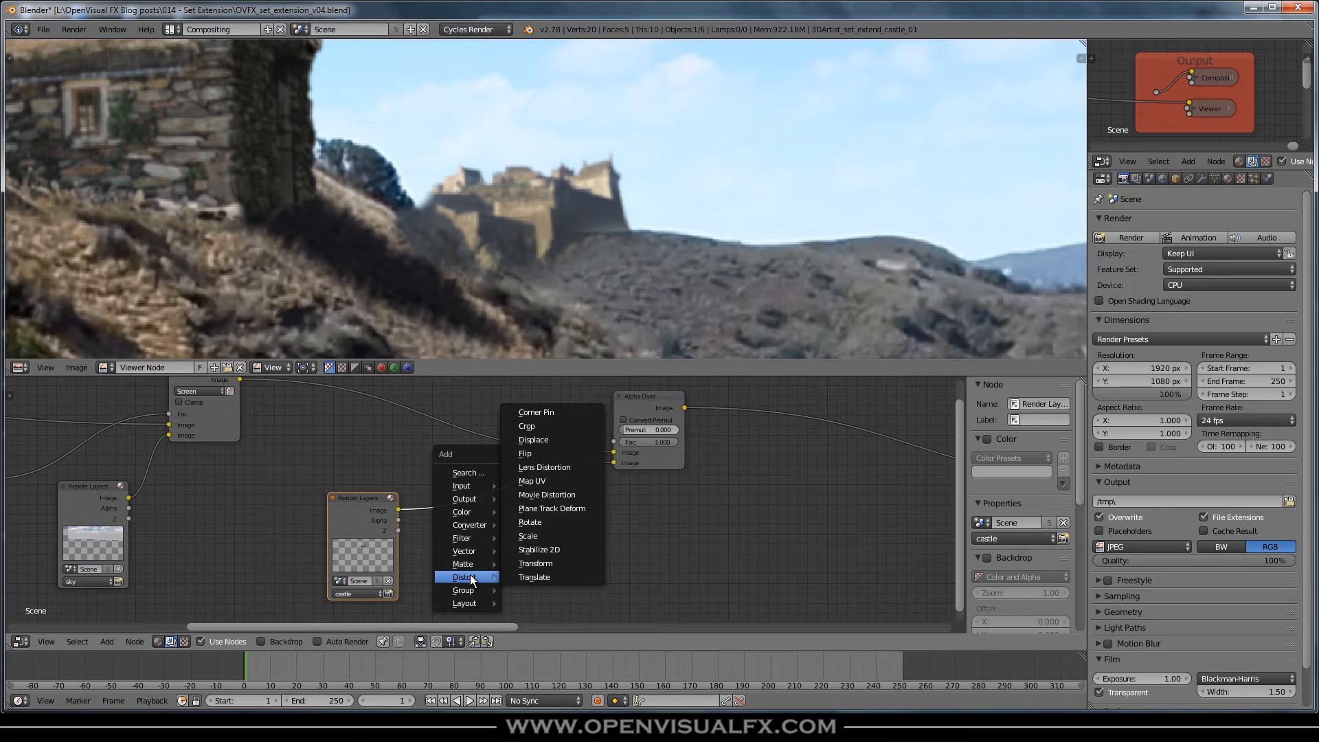
pyautogui.click(535, 563)
pyautogui.click(446, 478)
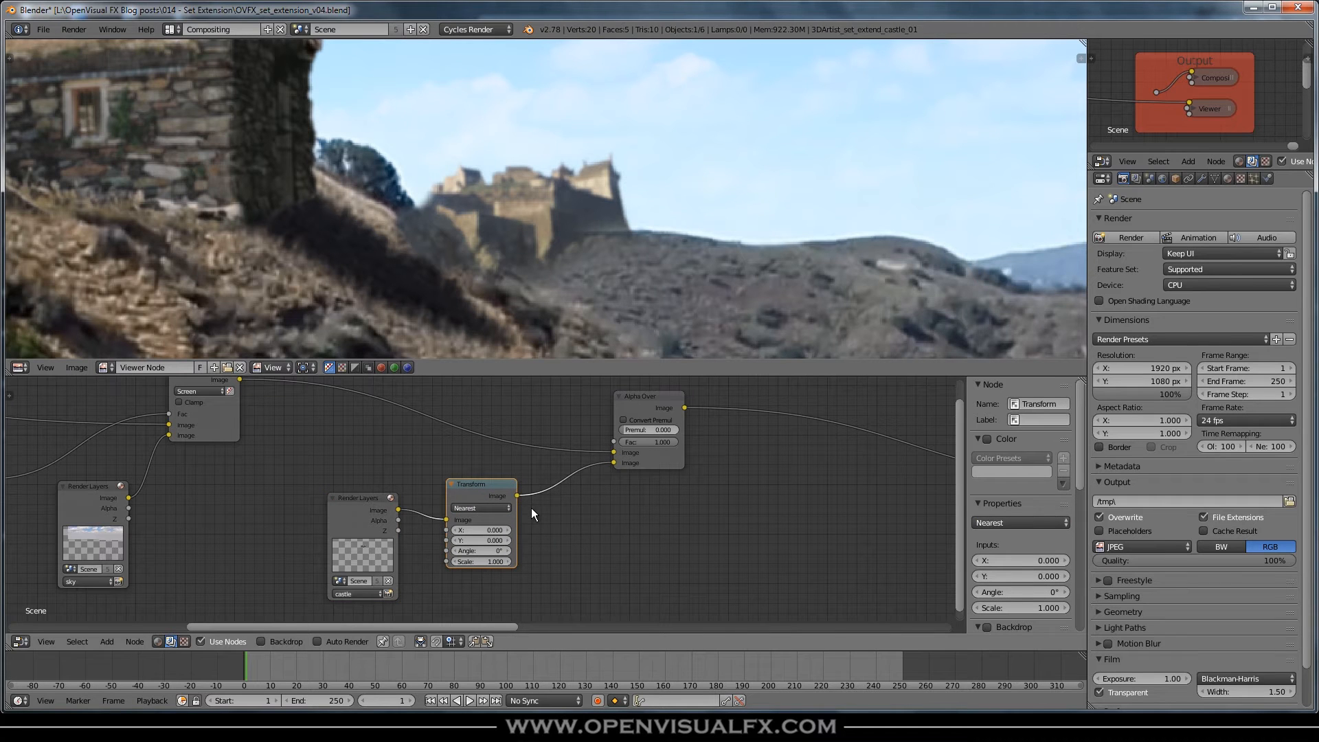
# Step: Set the castle Transform node's filtering to Bilinear
pyautogui.hotkey('shift', 'a')
pyautogui.moveTo(530, 508)
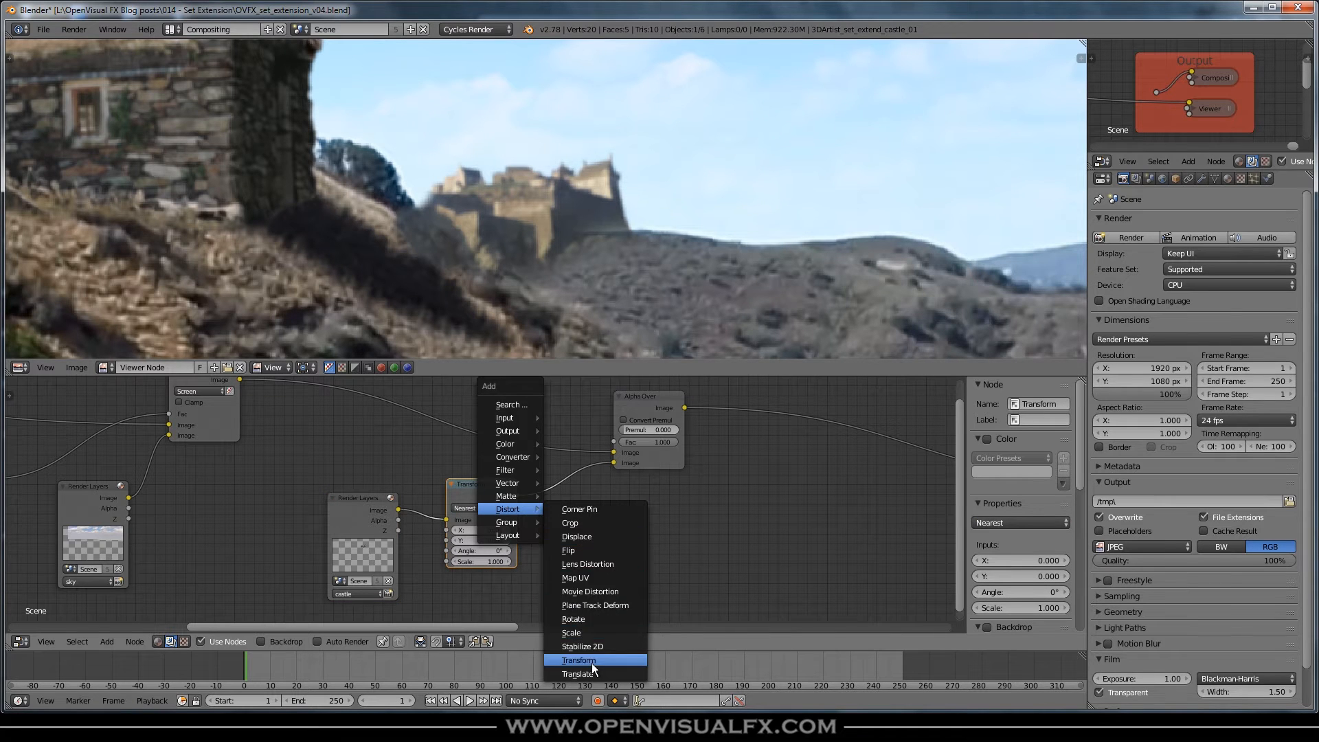
pyautogui.press('Escape')
pyautogui.click(474, 508)
pyautogui.click(472, 482)
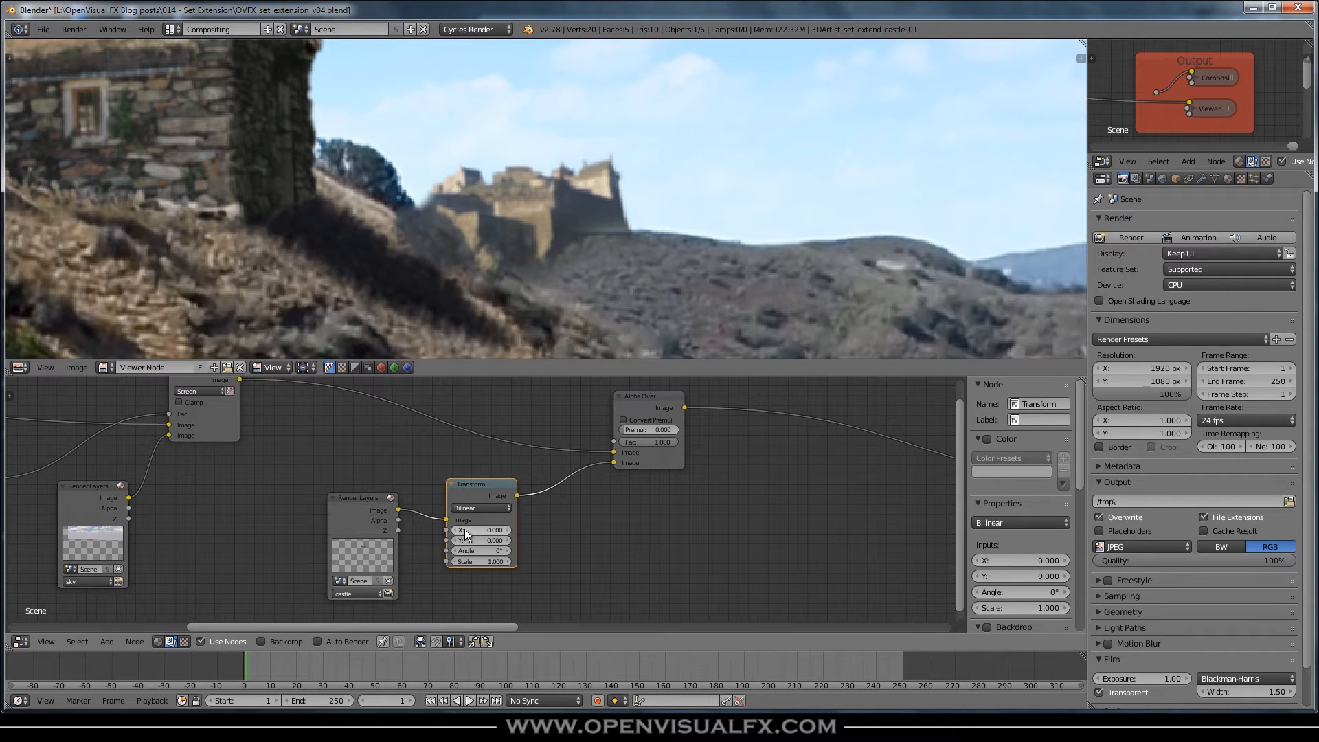
# Step: Try Y offsets of -4, -4.2 and 0.1 on the castle's Transform node
pyautogui.press('BackSpace')
pyautogui.write('-4')
pyautogui.press('Return')
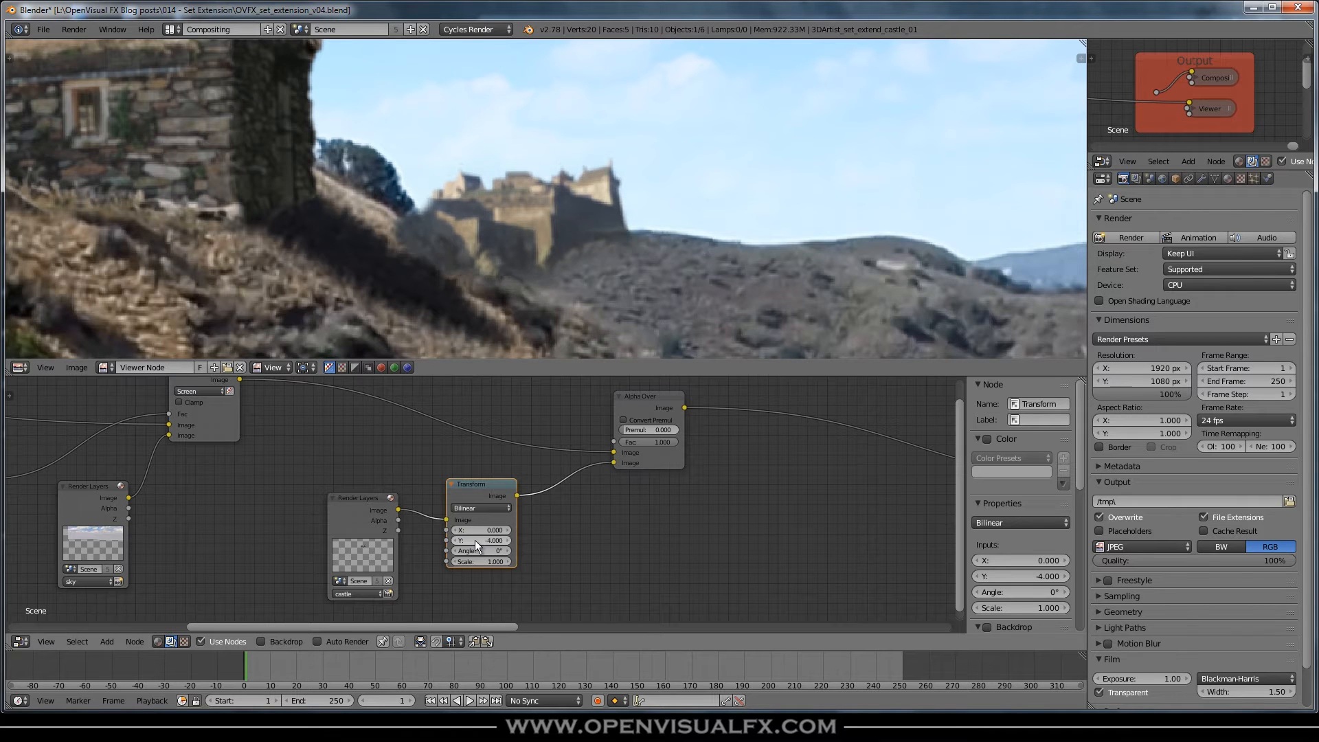
pyautogui.click(452, 540)
pyautogui.click(452, 540)
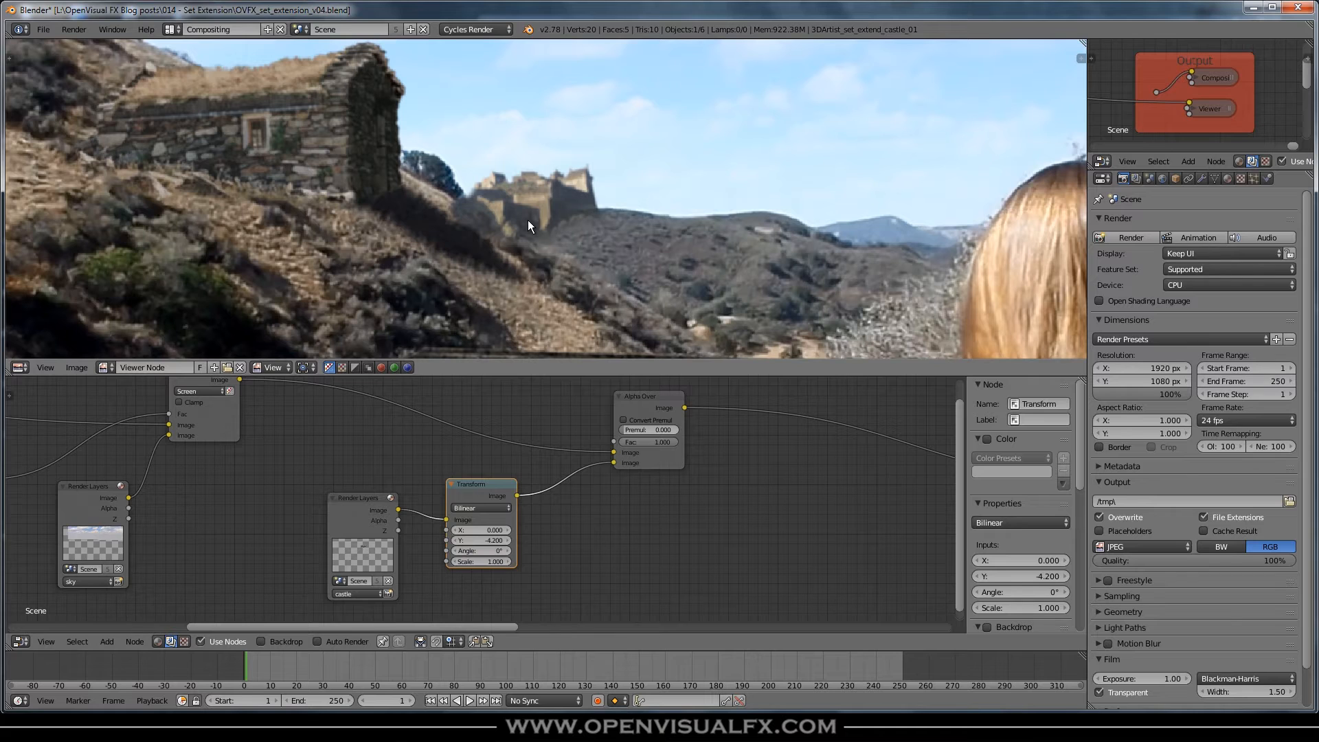
pyautogui.scroll(-1, 546, 254)
pyautogui.scroll(2, 471, 527)
pyautogui.moveTo(484, 541); pyautogui.dragTo(509, 553)
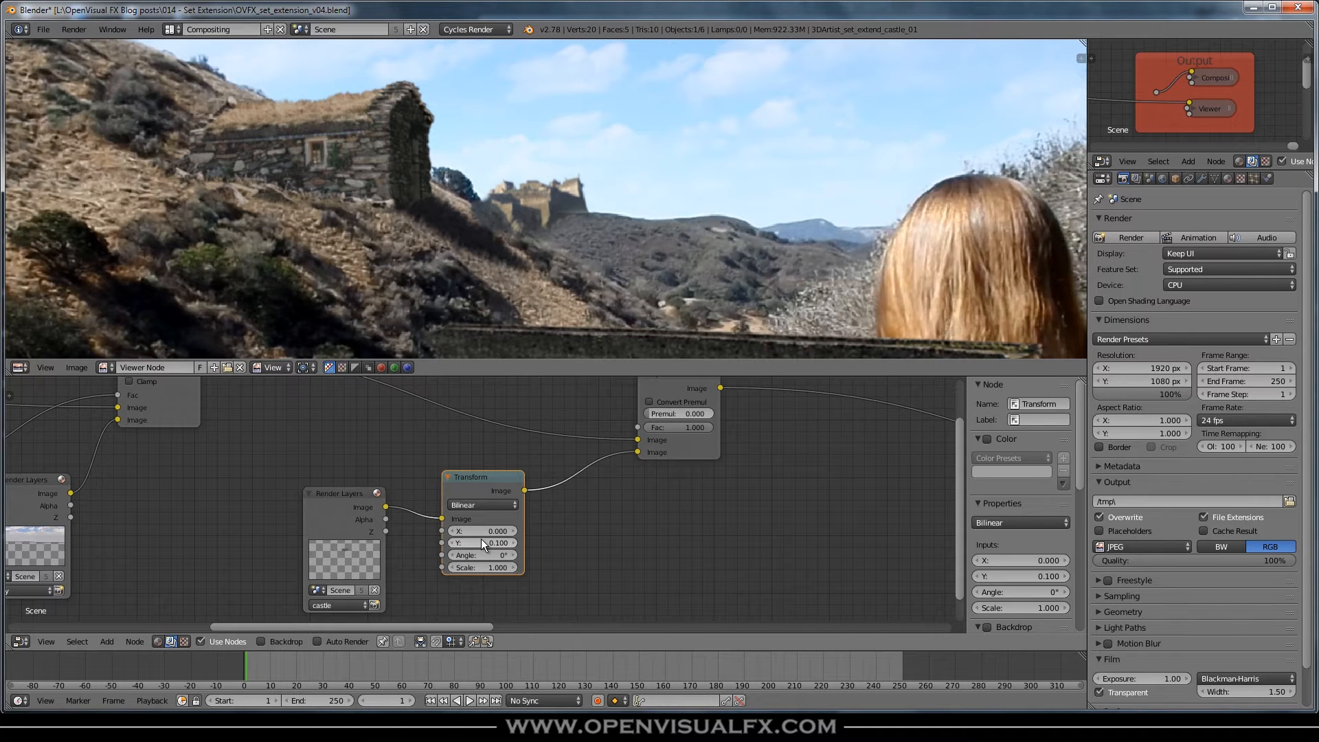
# Step: Reposition the castle Render Layers and Transform nodes, keeping a gap between them in front of the Alpha Over
pyautogui.moveTo(352, 493); pyautogui.dragTo(239, 505)
pyautogui.moveTo(489, 480); pyautogui.dragTo(524, 507)
pyautogui.scroll(-2, 371, 553)
pyautogui.moveTo(362, 562); pyautogui.dragTo(484, 480, button='middle')
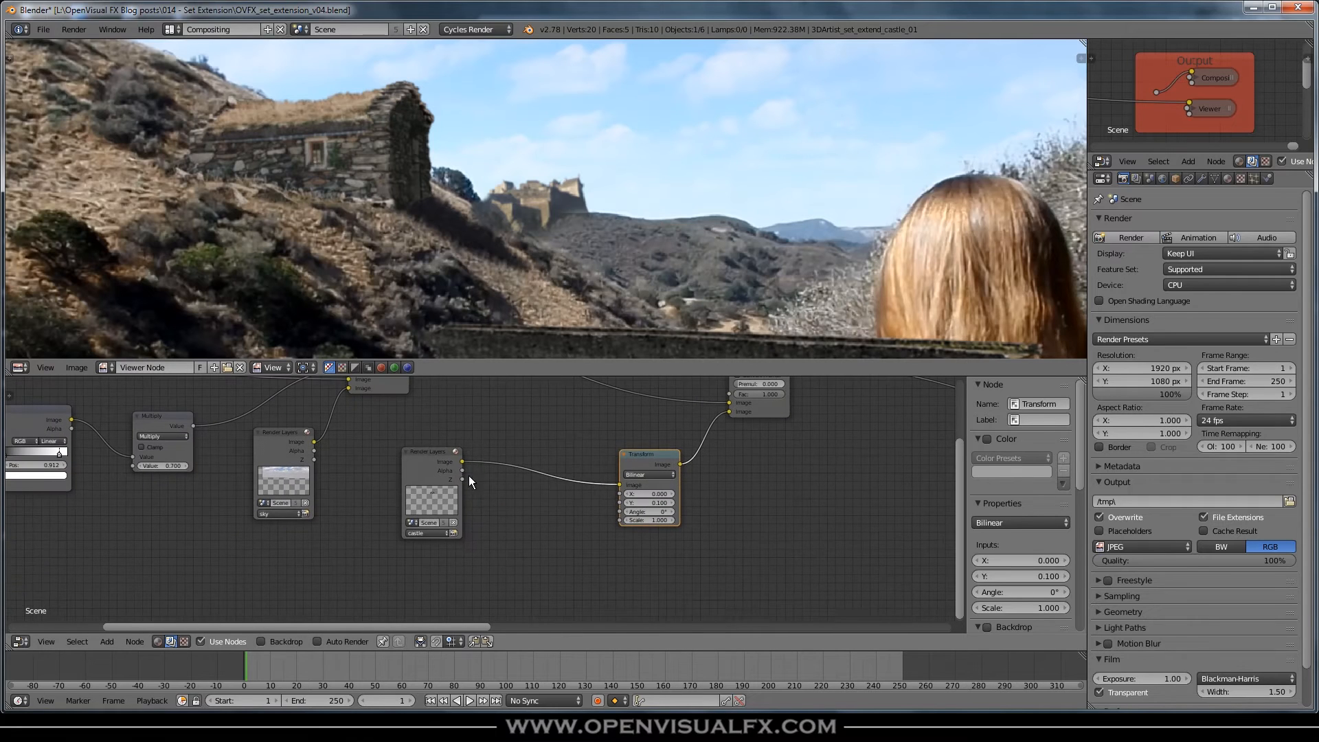
pyautogui.moveTo(430, 449); pyautogui.dragTo(547, 450)
pyautogui.scroll(4, 549, 228)
pyautogui.moveTo(549, 228); pyautogui.dragTo(576, 291, button='middle')
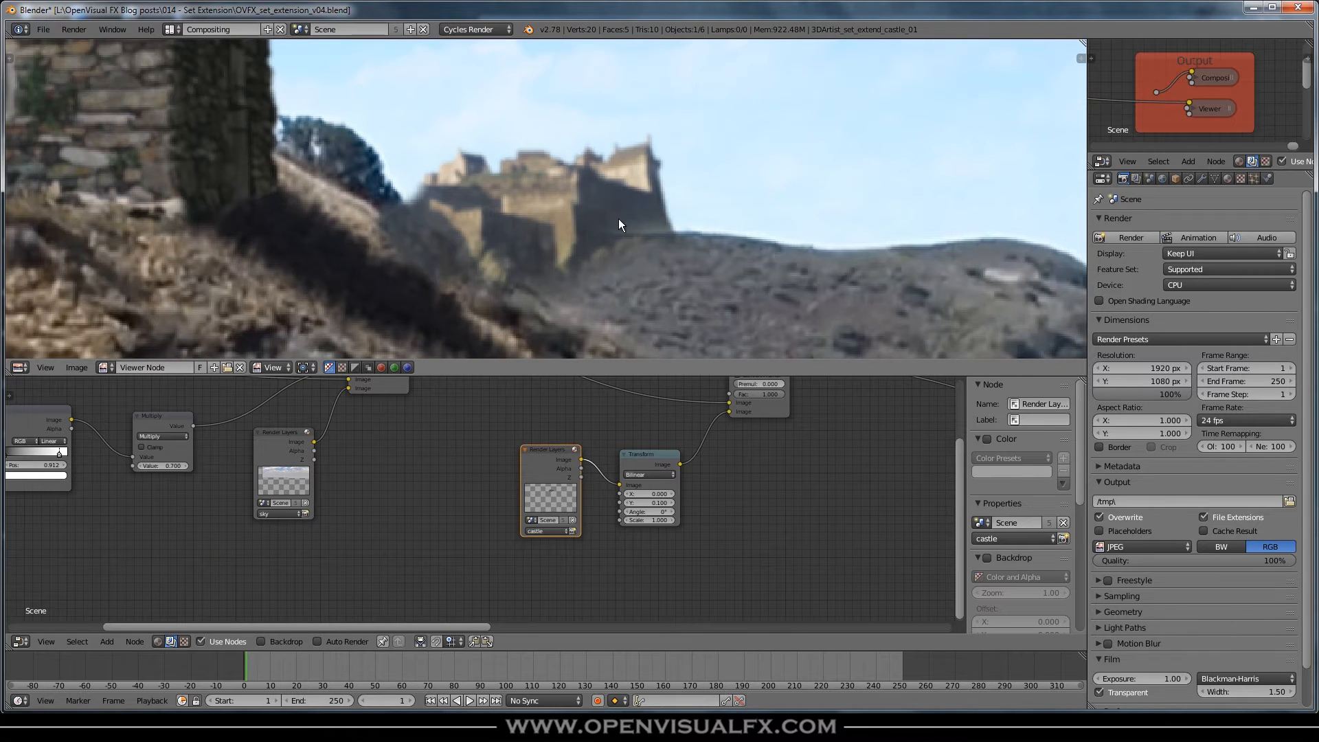
pyautogui.moveTo(557, 455); pyautogui.dragTo(495, 455)
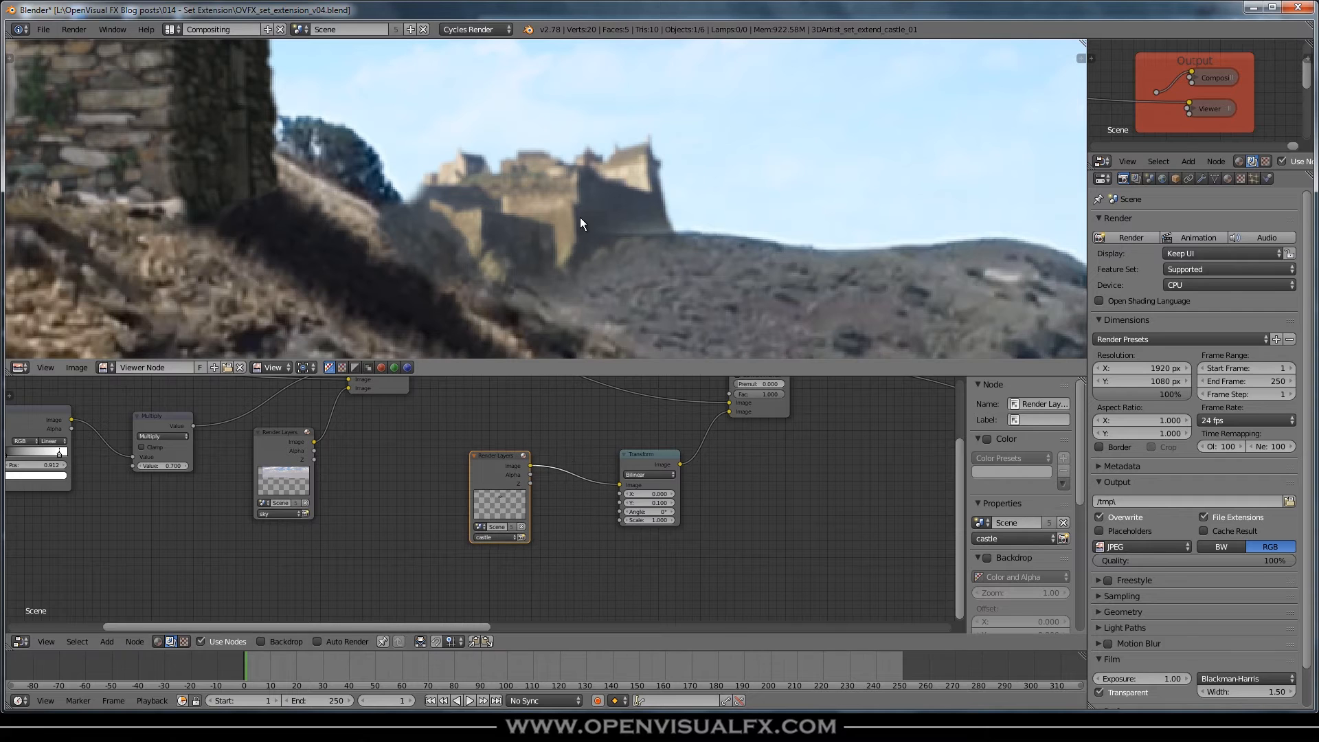
pyautogui.moveTo(654, 454)
pyautogui.mouseDown()
pyautogui.moveTo(667, 455)
pyautogui.moveTo(654, 454)
pyautogui.mouseUp()
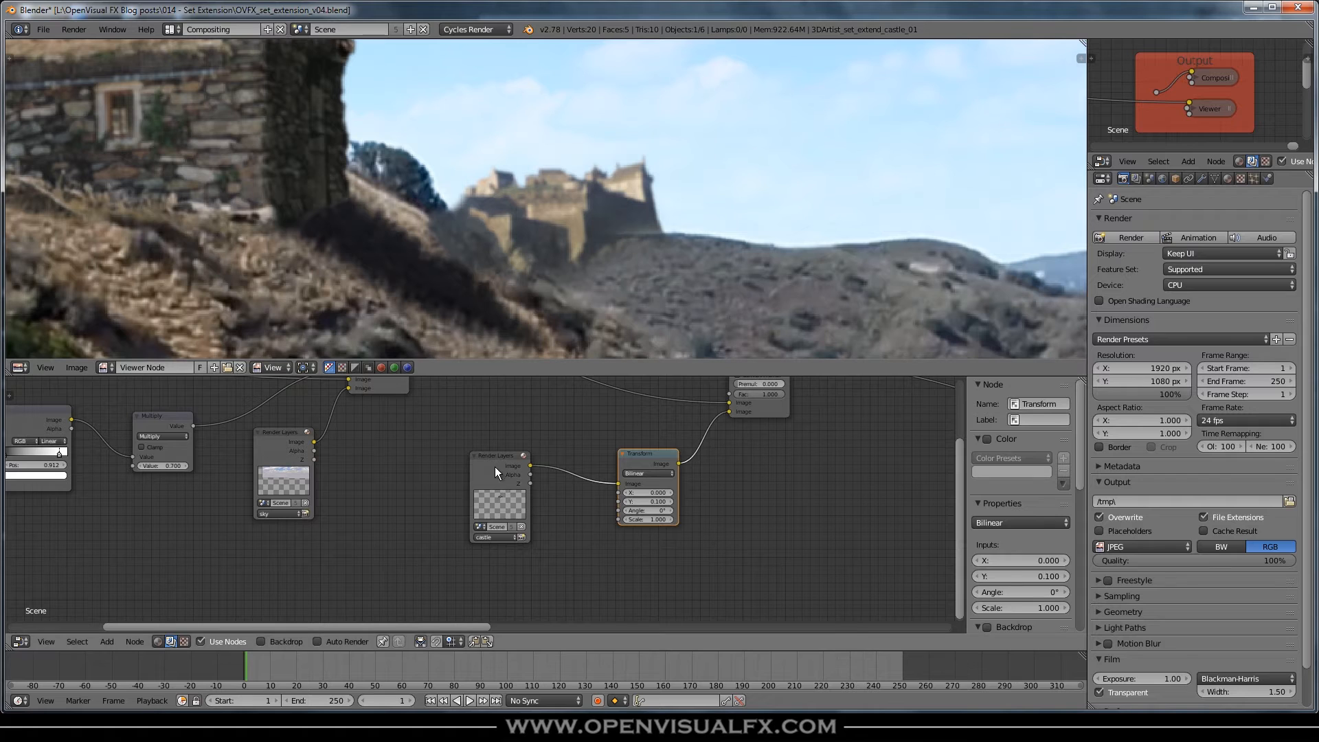
# Step: Move the castle Render Layers node away from the Transform and try adding a Color Correction node between them
pyautogui.moveTo(494, 472); pyautogui.dragTo(353, 465)
pyautogui.hotkey('shift', 'a')
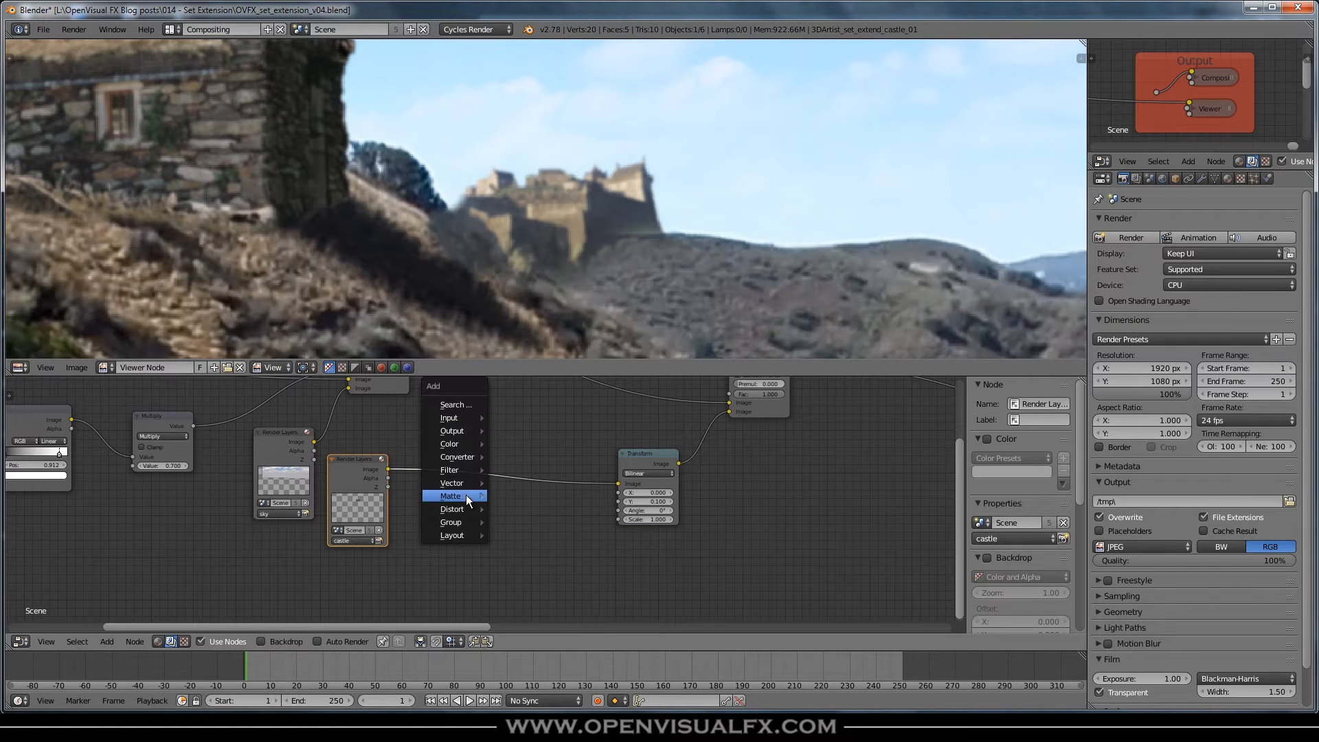
pyautogui.moveTo(459, 443)
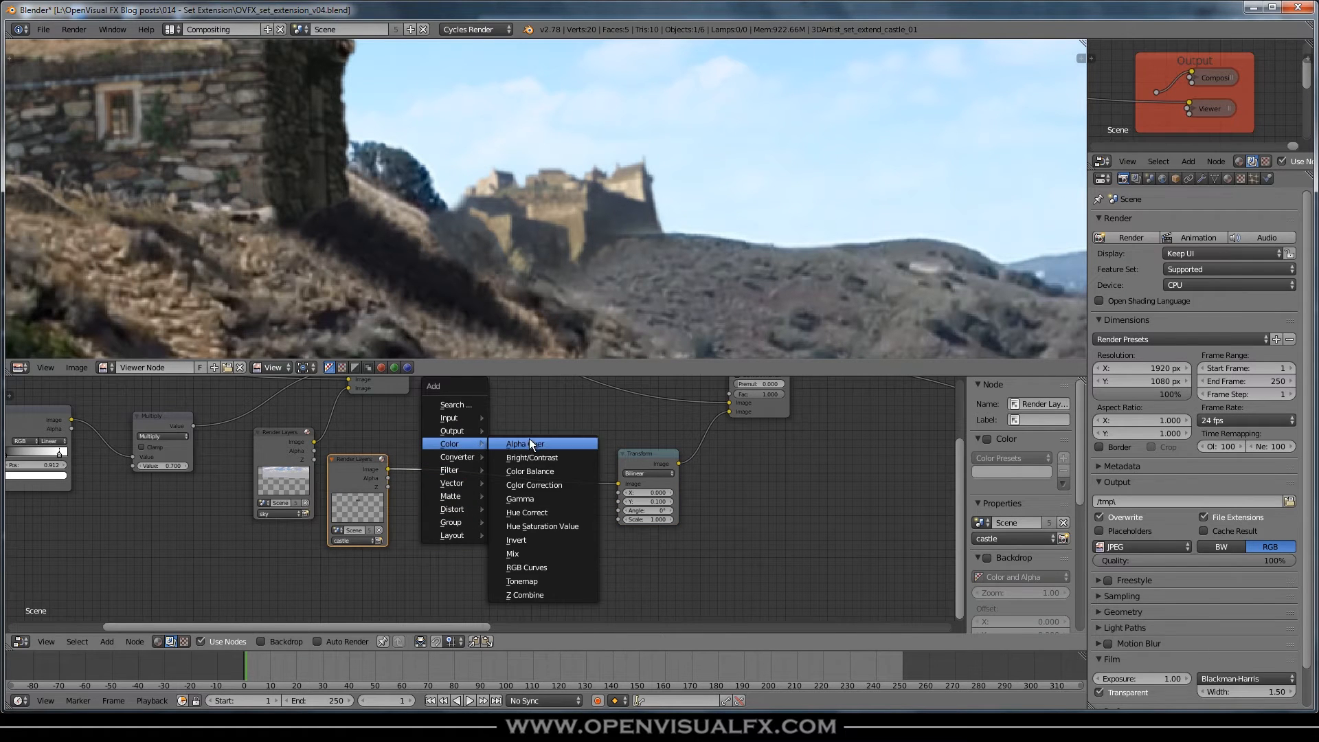
pyautogui.click(526, 484)
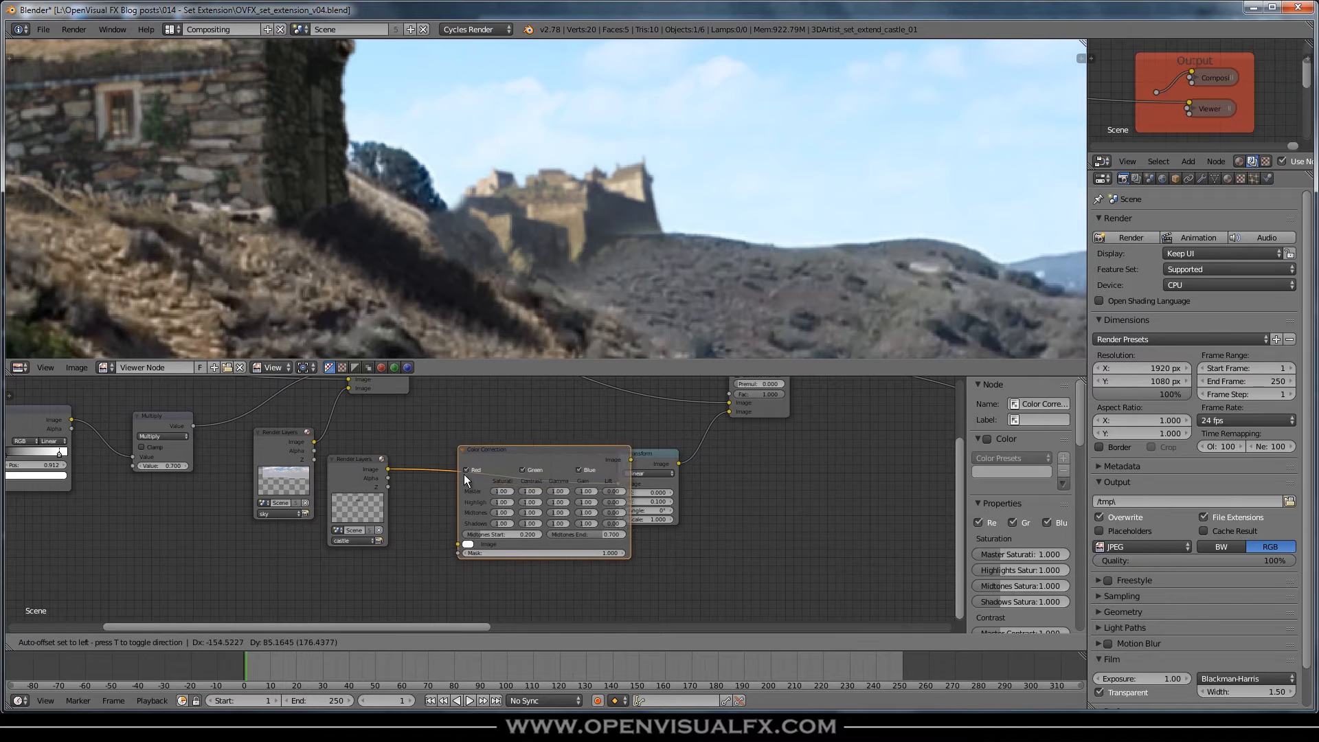
pyautogui.click(735, 479)
pyautogui.press('x')
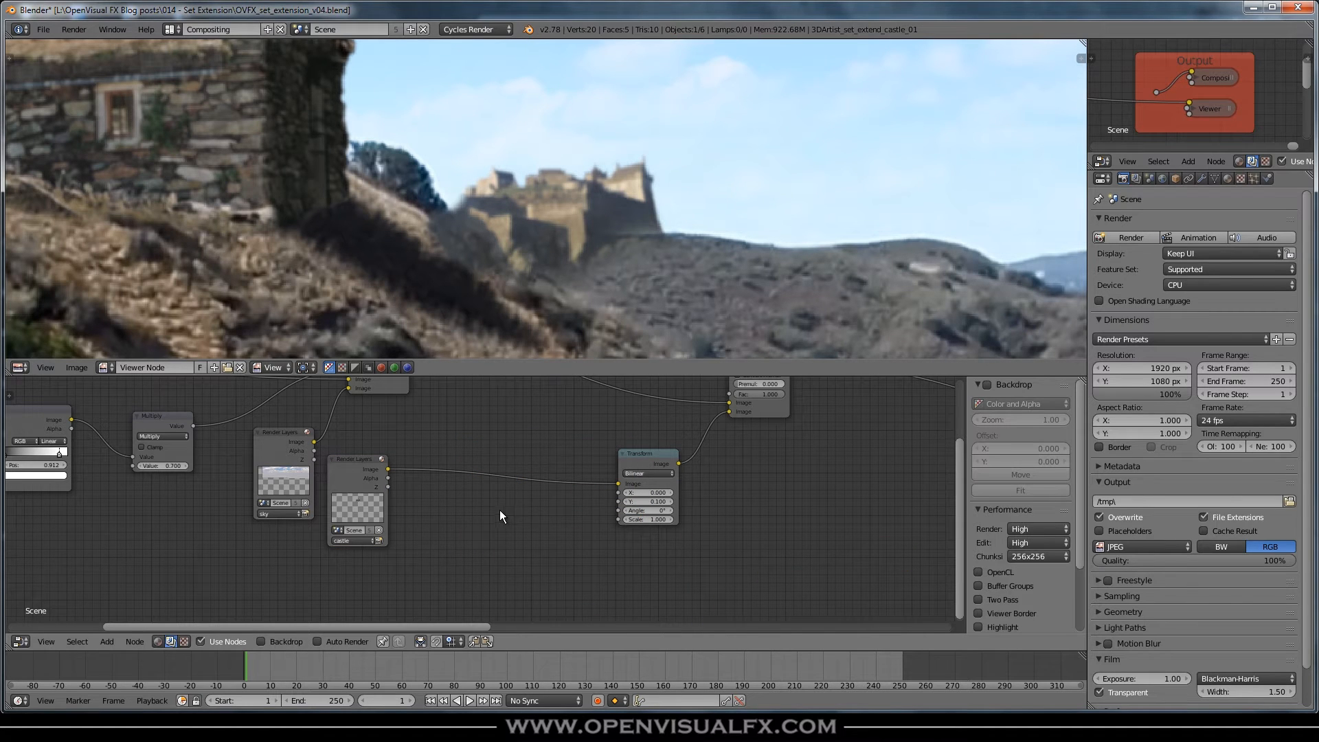
# Step: Try an RGB Curves node between the castle Render Layers and Transform, and close the gap after removing it
pyautogui.hotkey('shift', 'a')
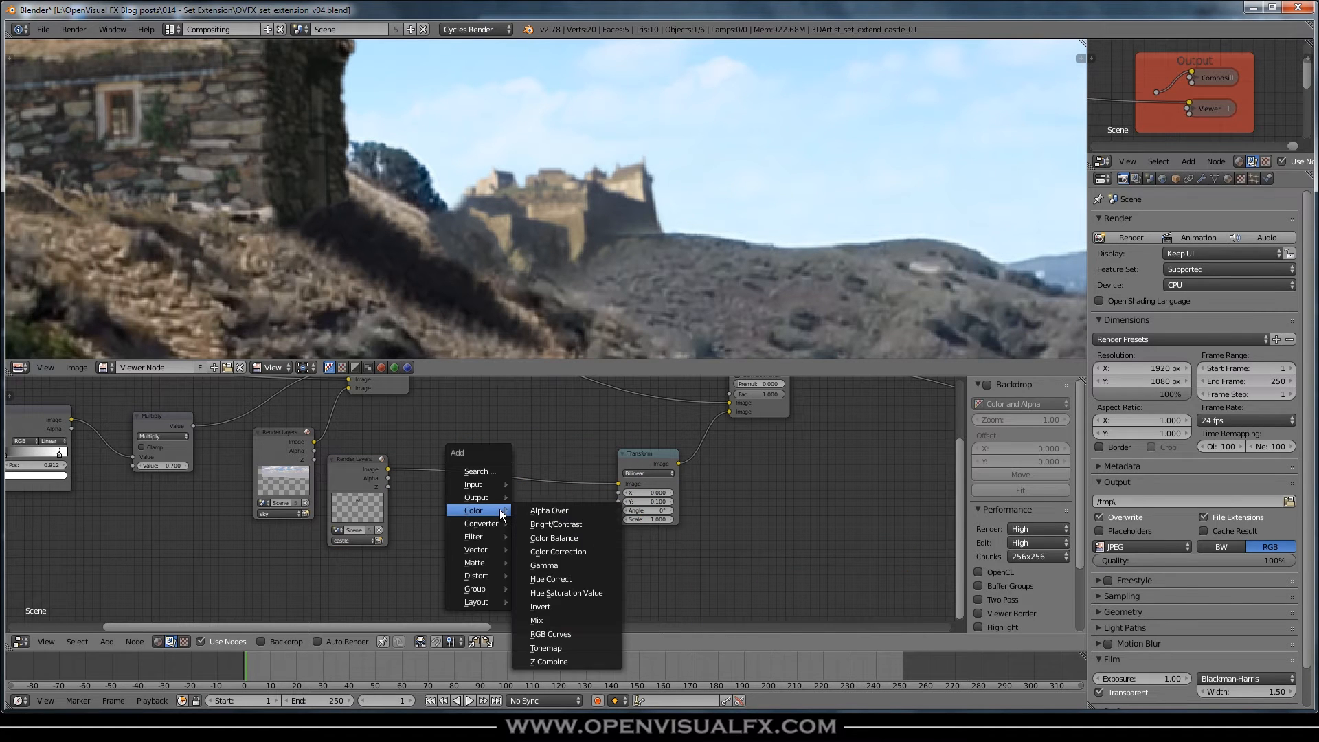
pyautogui.click(550, 634)
pyautogui.click(462, 448)
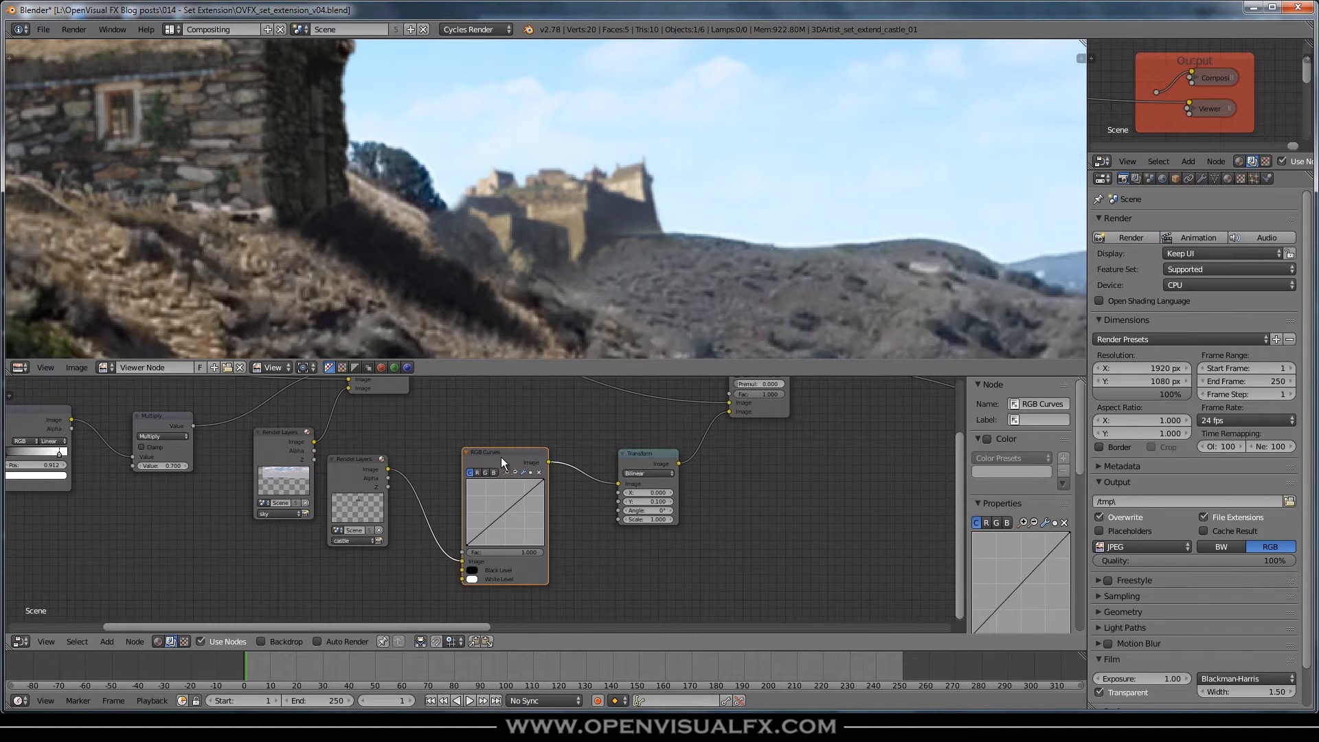
pyautogui.hotkey('ctrl', 'x')
pyautogui.moveTo(361, 460); pyautogui.dragTo(509, 460)
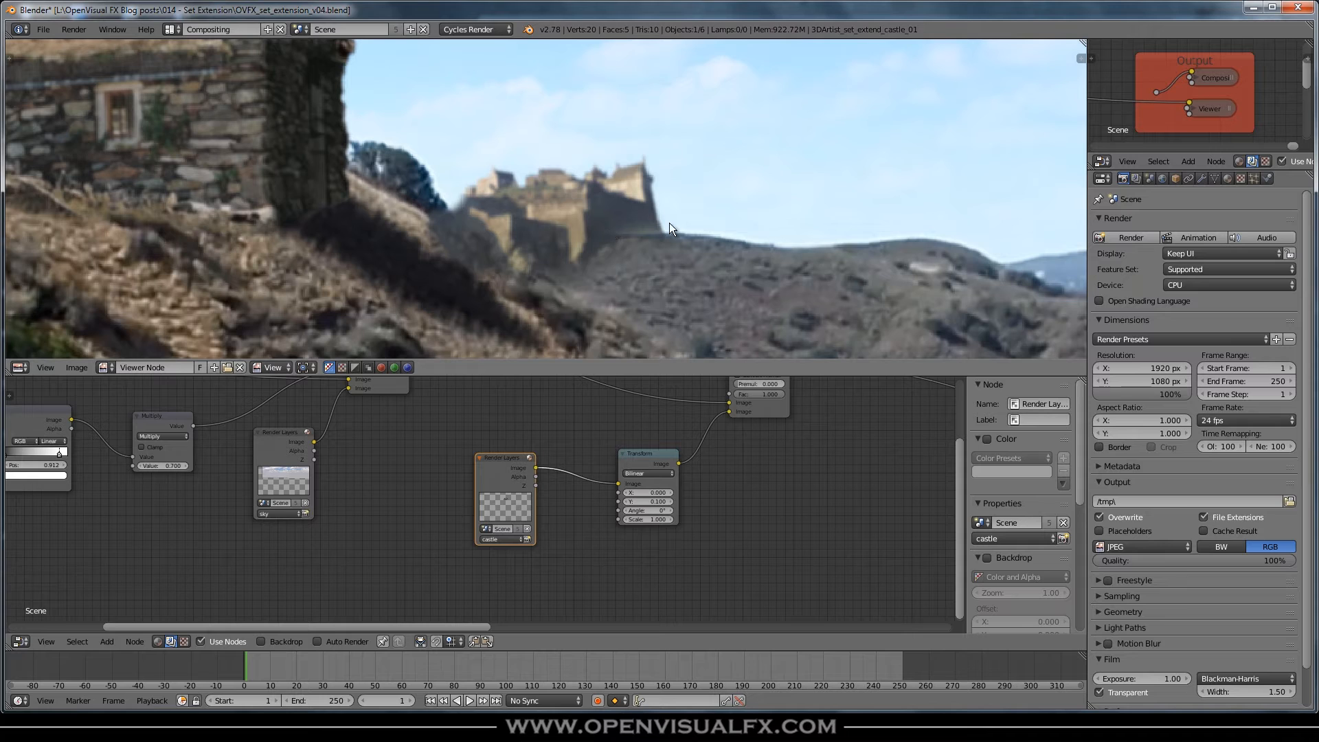
# Step: Try a Y offset of 0.4 on the castle's Transform node
pyautogui.moveTo(603, 200); pyautogui.dragTo(683, 196, button='middle')
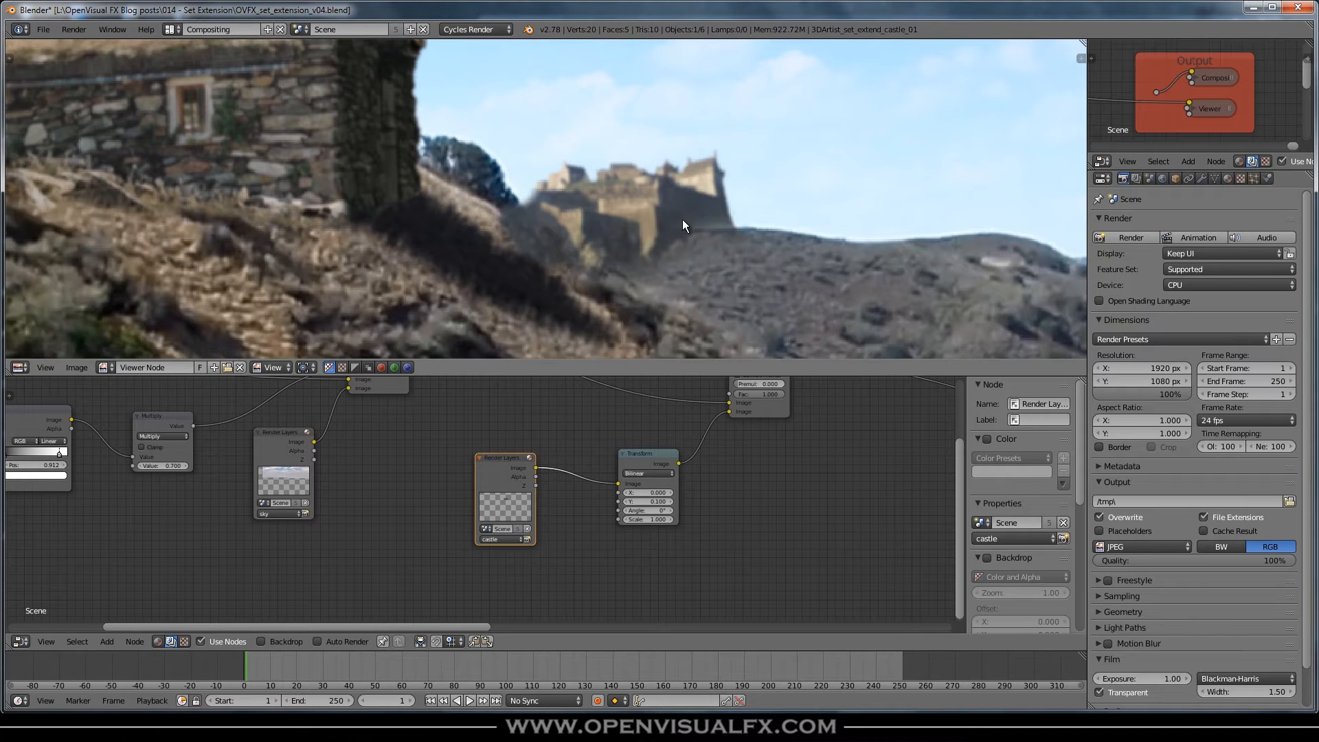
pyautogui.click(650, 501)
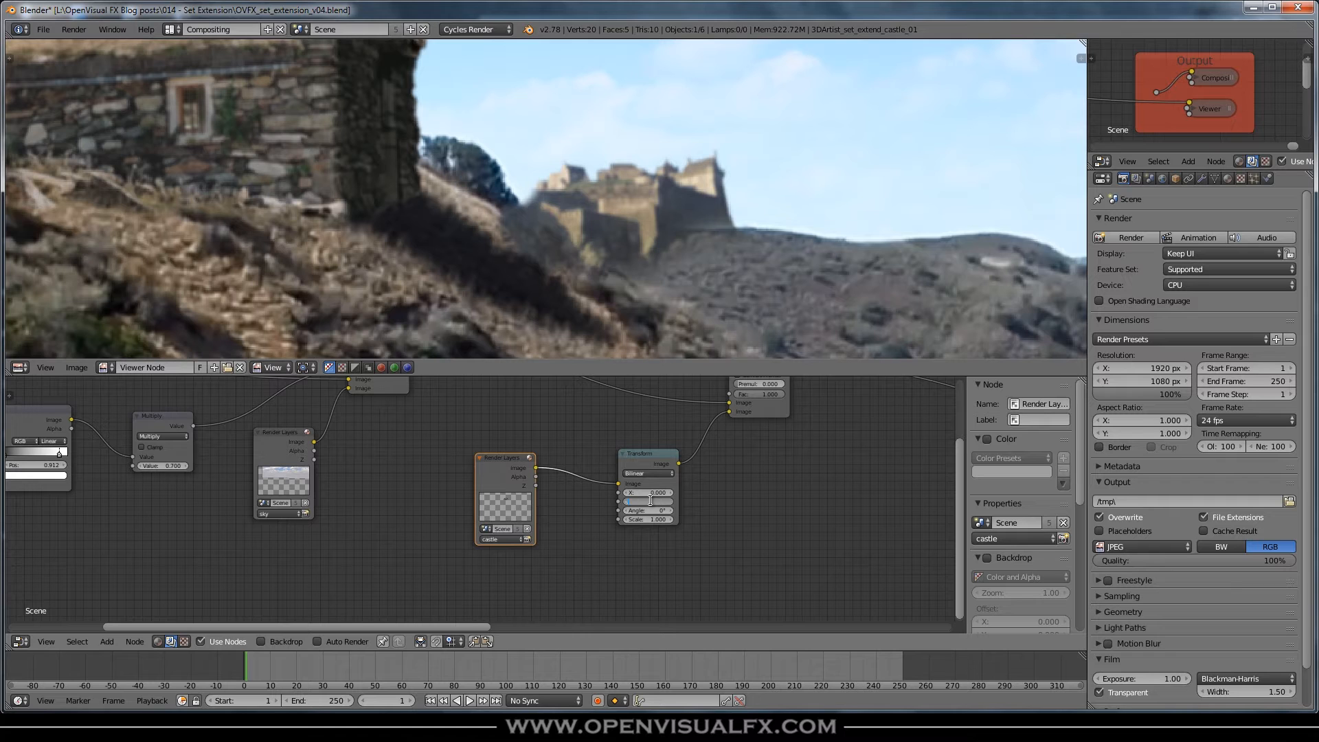
pyautogui.write('.4')
pyautogui.press('Return')
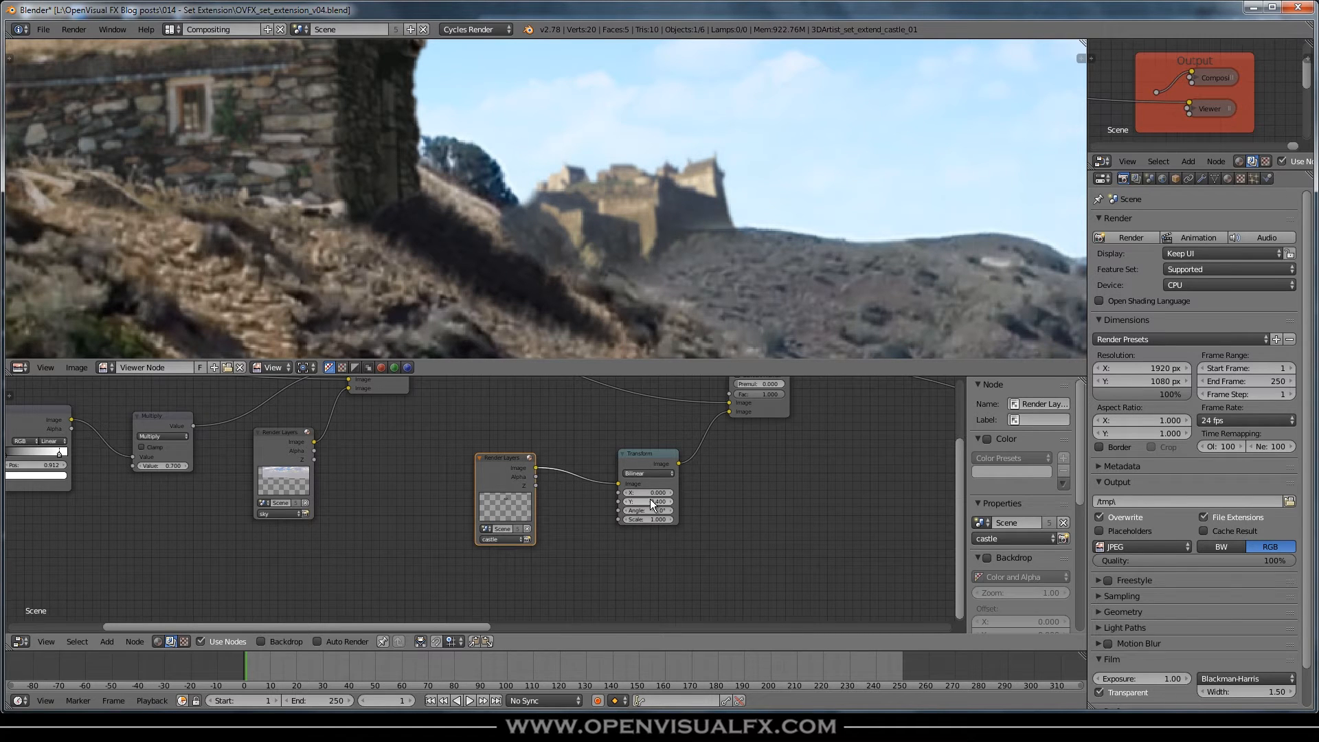
# Step: Set the castle Transform node's Y offset to -10 to lower the castle behind the ridge
pyautogui.scroll(3, 649, 498)
pyautogui.moveTo(650, 500); pyautogui.dragTo(638, 497)
pyautogui.click(656, 502)
pyautogui.write('-10')
pyautogui.press('Return')
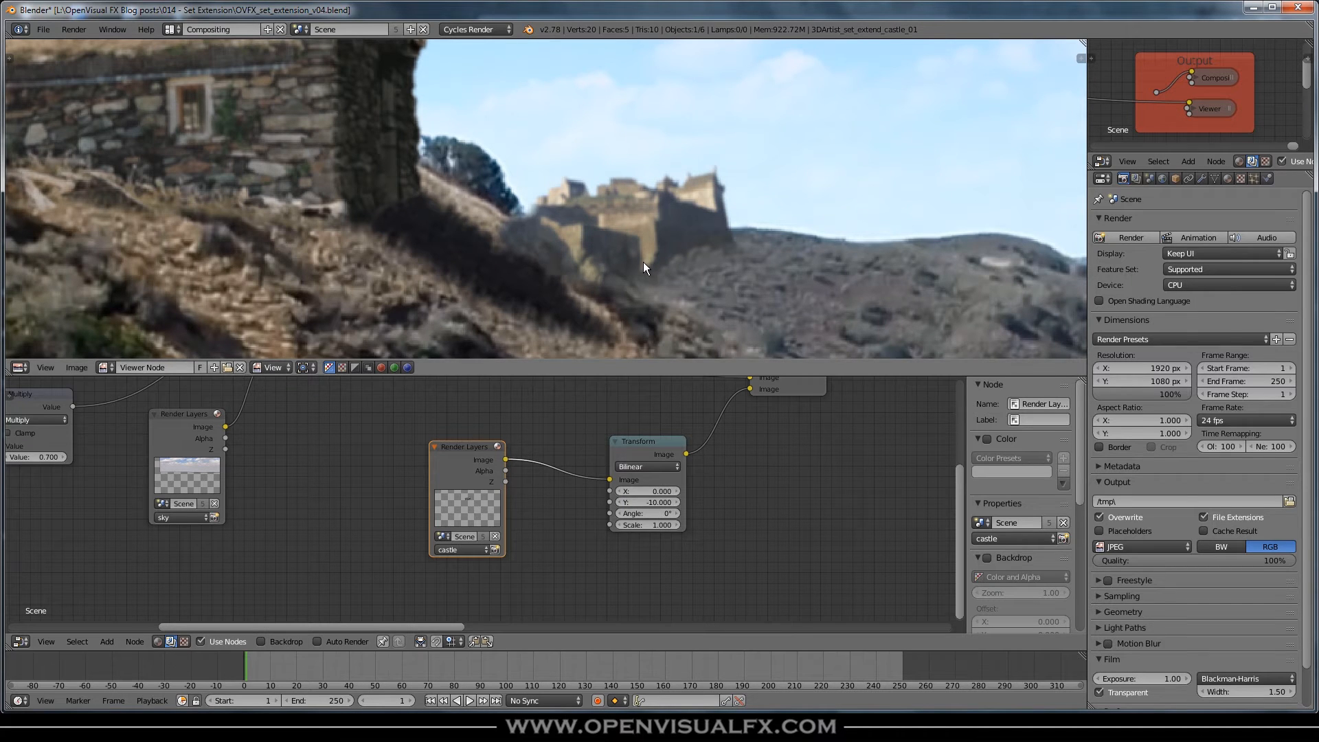
# Step: Examine how the castle sits on the hillside in the full composite, and review the whole node chain
pyautogui.scroll(-5, 643, 262)
pyautogui.scroll(4, 483, 246)
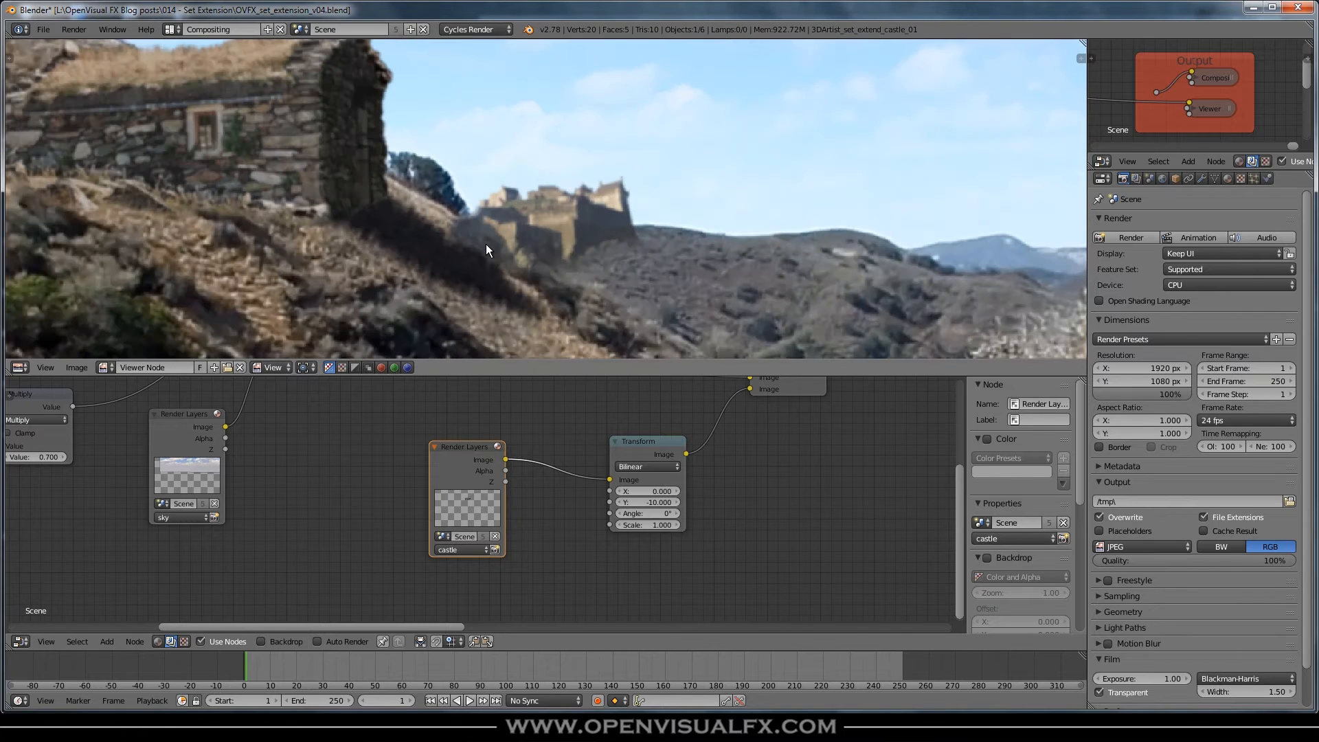
pyautogui.scroll(-2, 600, 267)
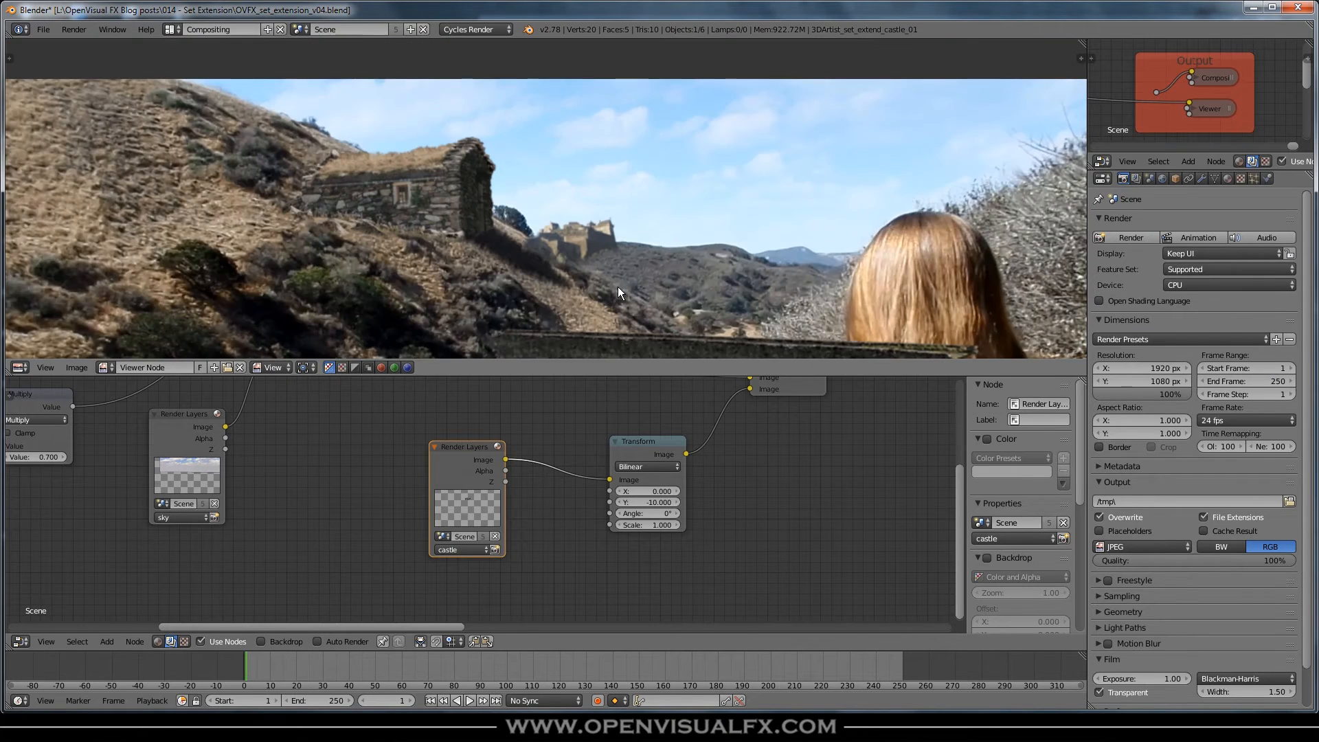
pyautogui.scroll(-3, 586, 248)
pyautogui.scroll(-3, 706, 492)
pyautogui.scroll(-2, 706, 485)
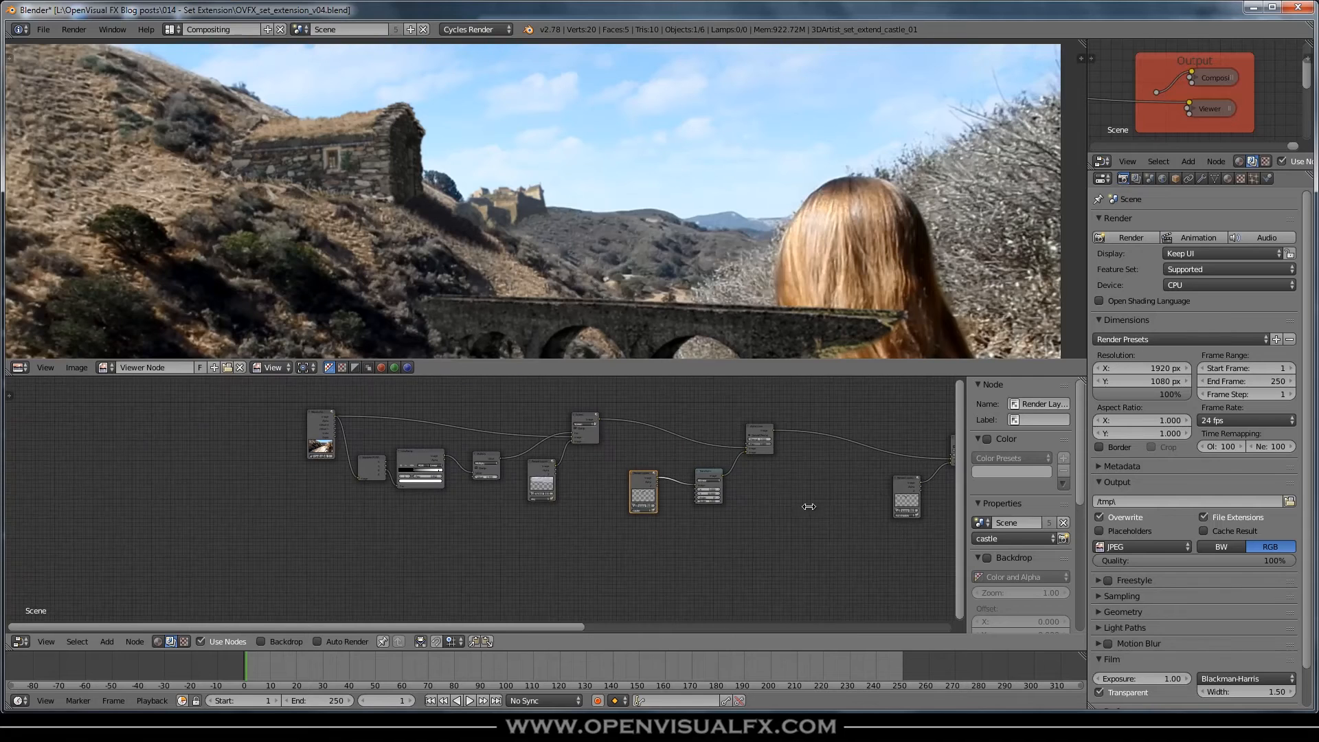
pyautogui.moveTo(871, 492); pyautogui.dragTo(669, 497, button='middle')
pyautogui.scroll(-2, 635, 214)
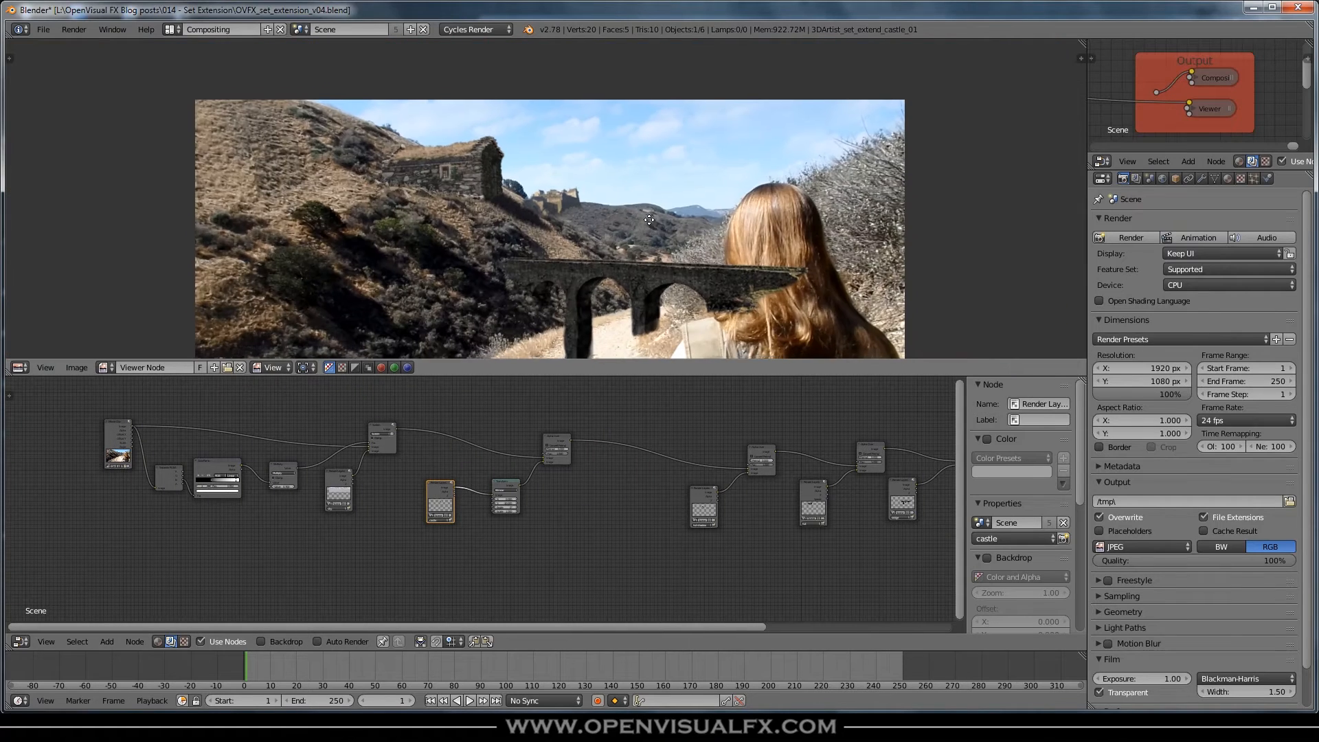
pyautogui.moveTo(643, 233); pyautogui.dragTo(653, 196, button='middle')
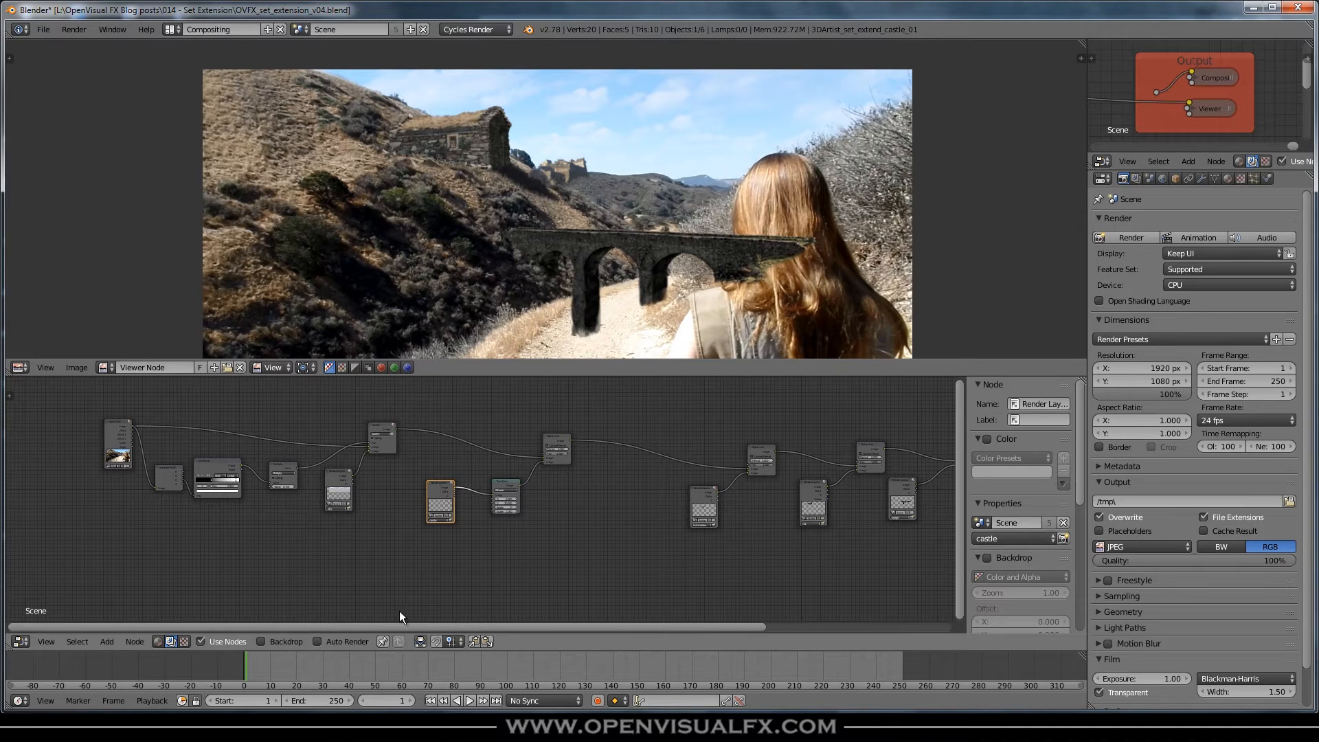
# Step: Show the original footage in the viewer, inspect its separate color channels, and return to the full-color display
pyautogui.keyDown('ctrl'); pyautogui.keyDown('shift'); pyautogui.click(116, 424); pyautogui.keyUp('shift'); pyautogui.keyUp('ctrl')
pyautogui.scroll(2, 412, 187)
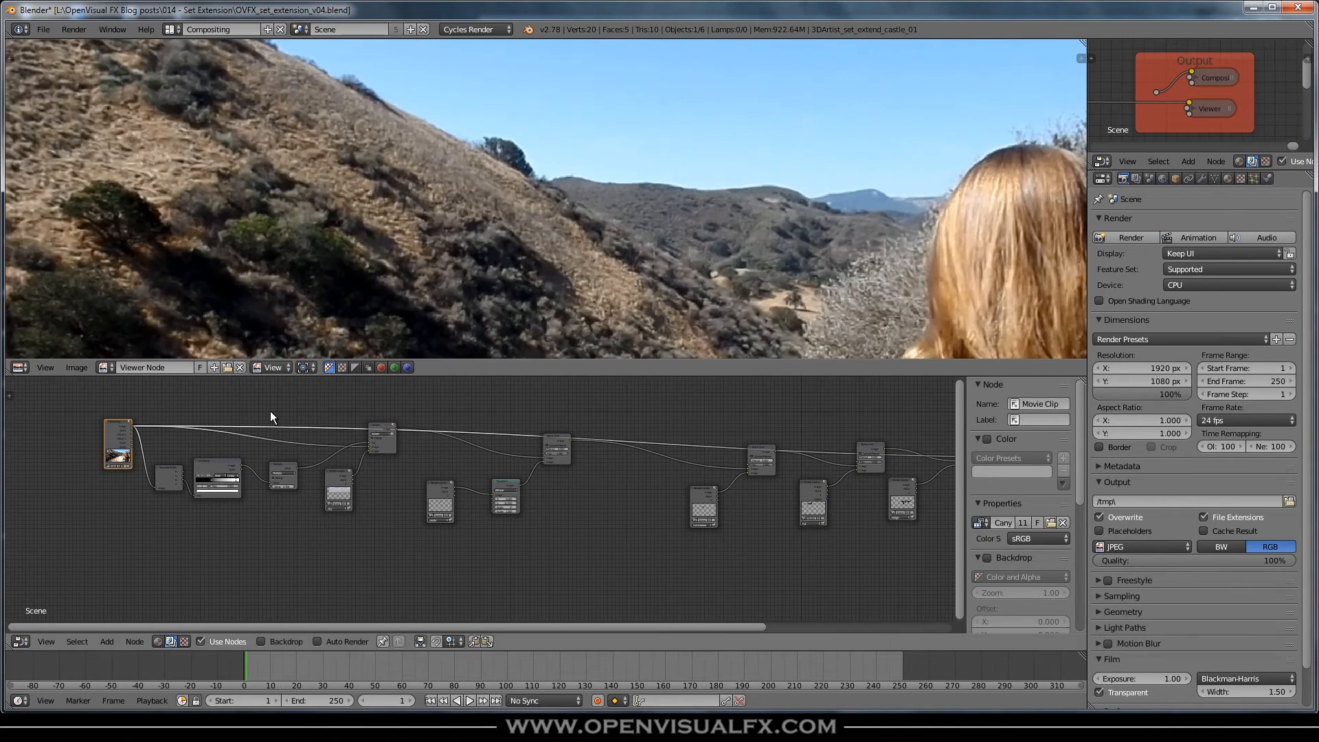
pyautogui.click(382, 368)
pyautogui.click(407, 368)
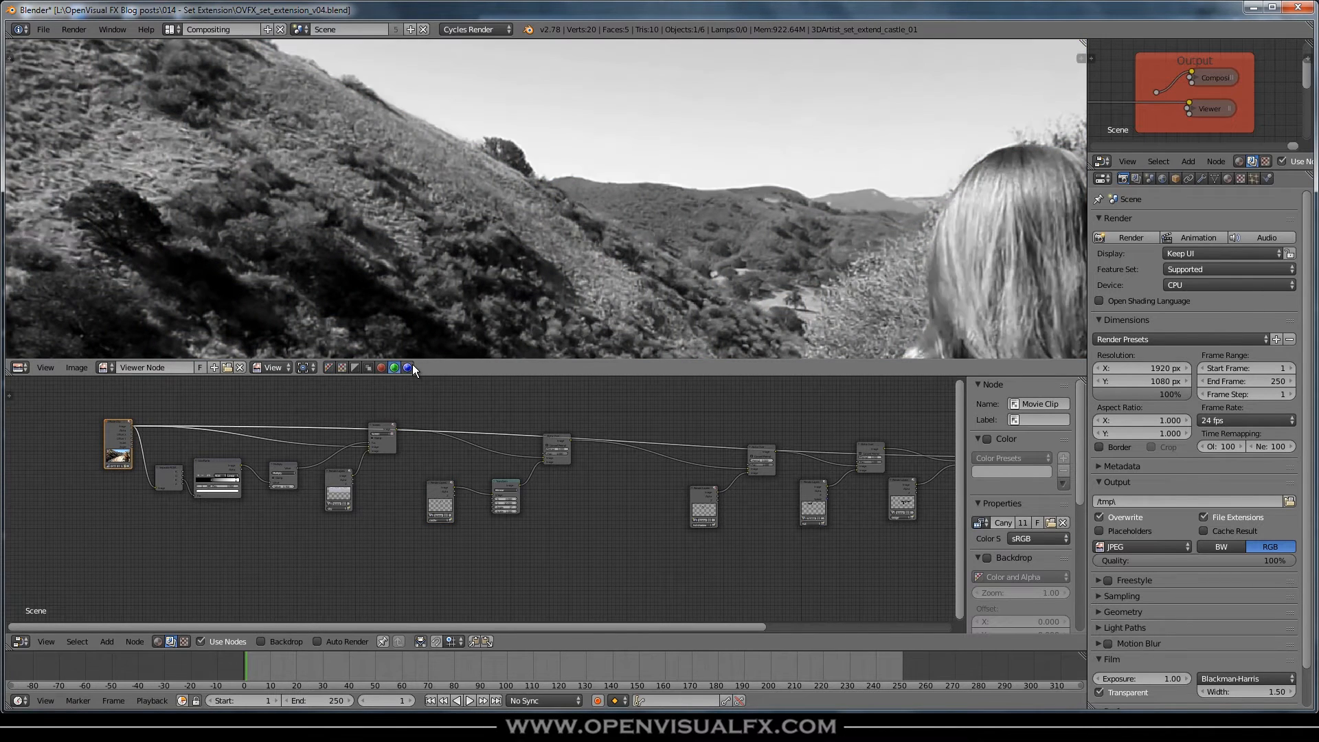
pyautogui.click(330, 368)
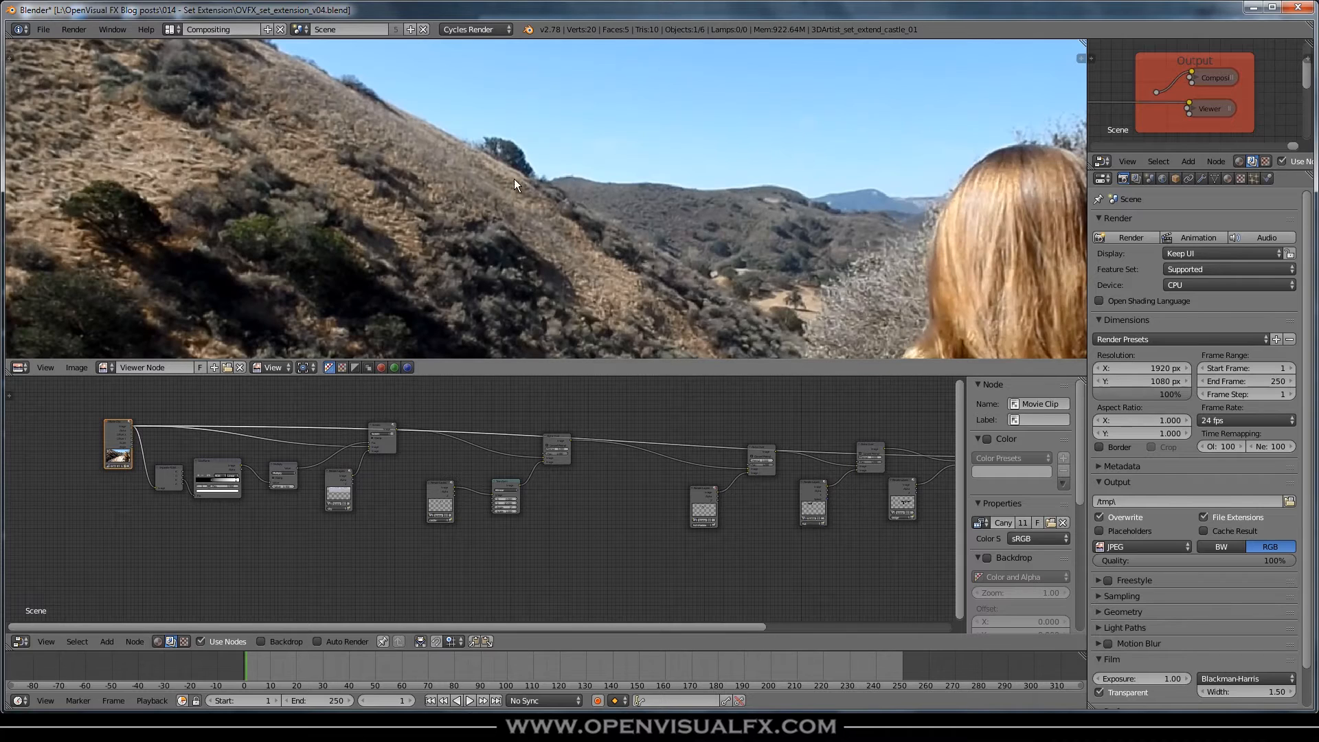
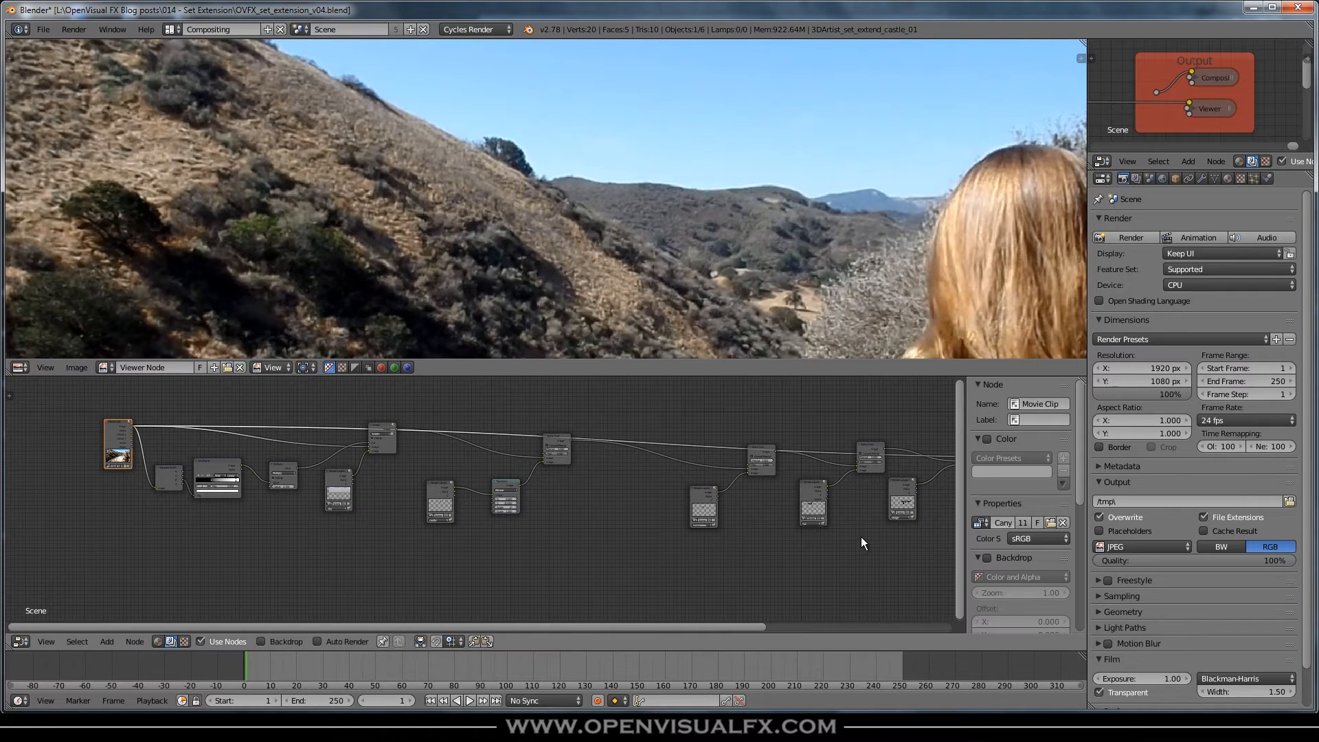
# Step: Connect the bridge's Alpha Over output to the Output frame's reroute and show the full composite in the viewer
pyautogui.moveTo(860, 537); pyautogui.dragTo(478, 538, button='middle')
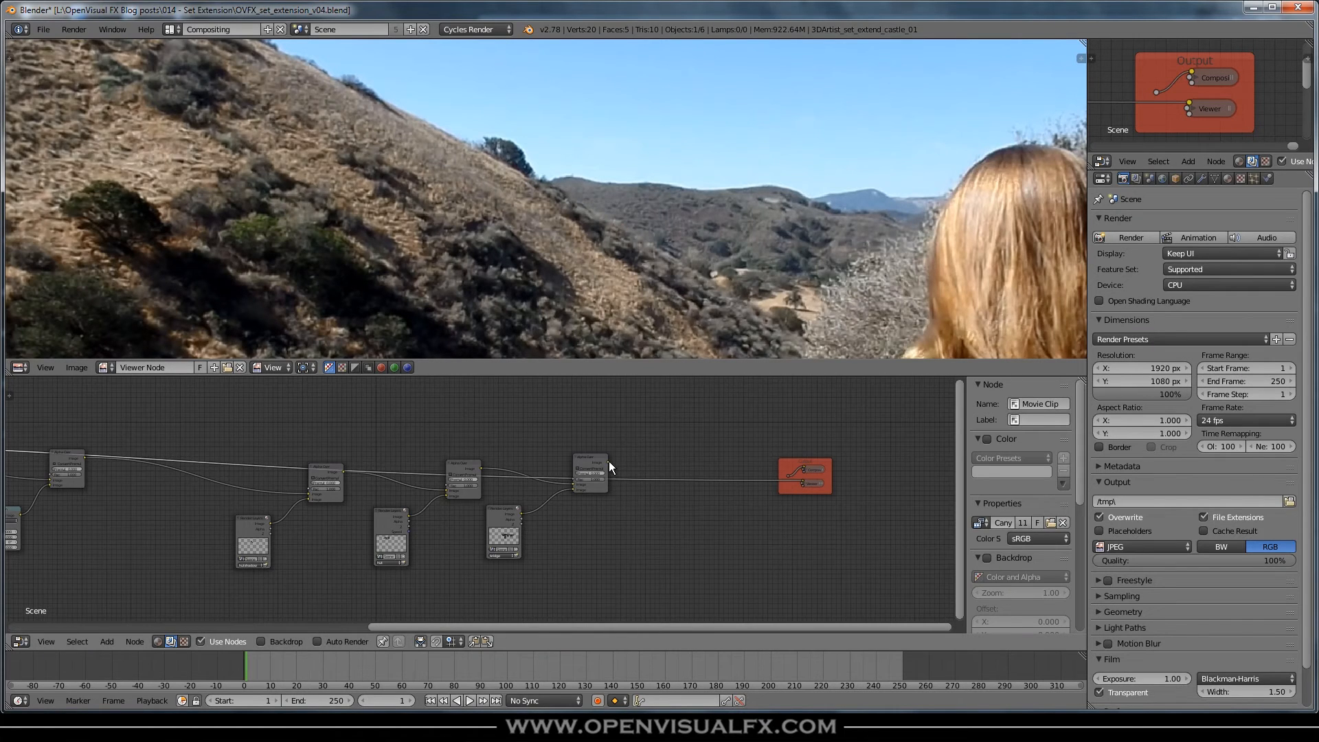
pyautogui.moveTo(609, 460); pyautogui.dragTo(789, 475)
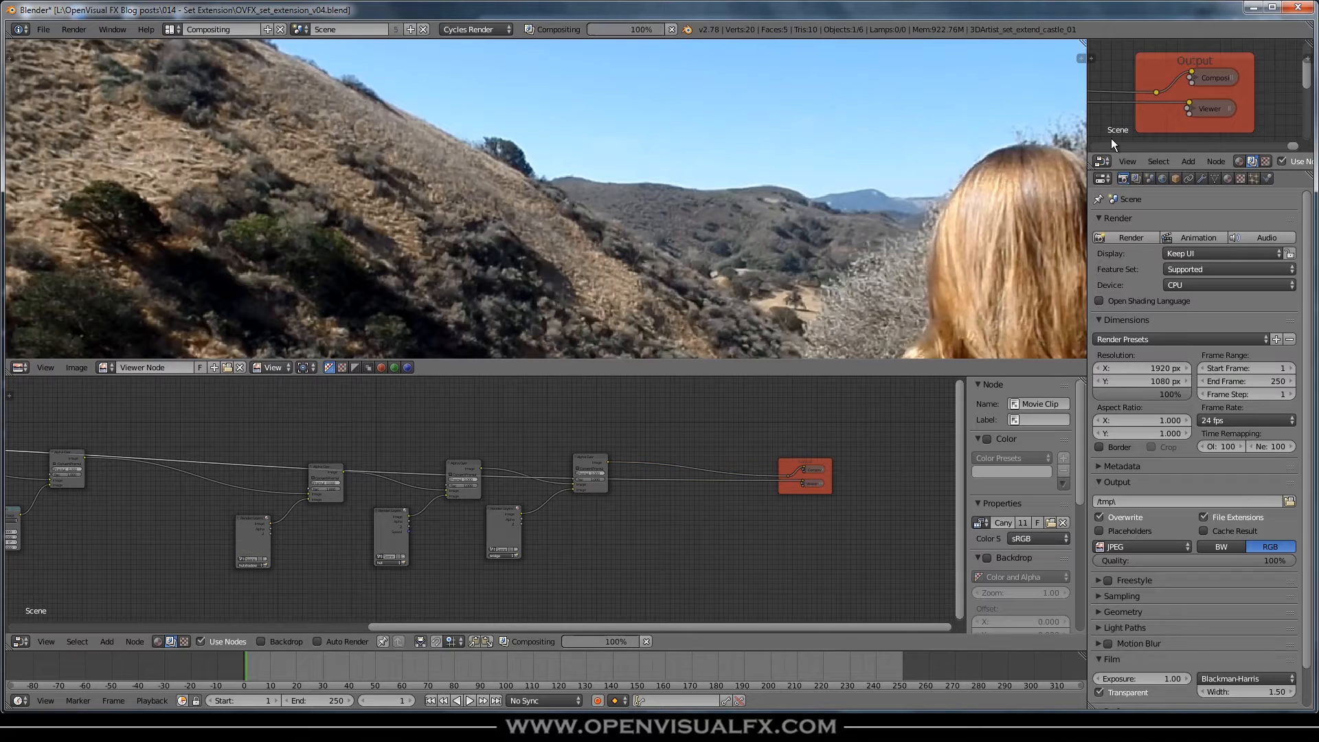
pyautogui.keyDown('ctrl'); pyautogui.keyDown('shift'); pyautogui.click(1157, 91); pyautogui.keyUp('shift'); pyautogui.keyUp('ctrl')
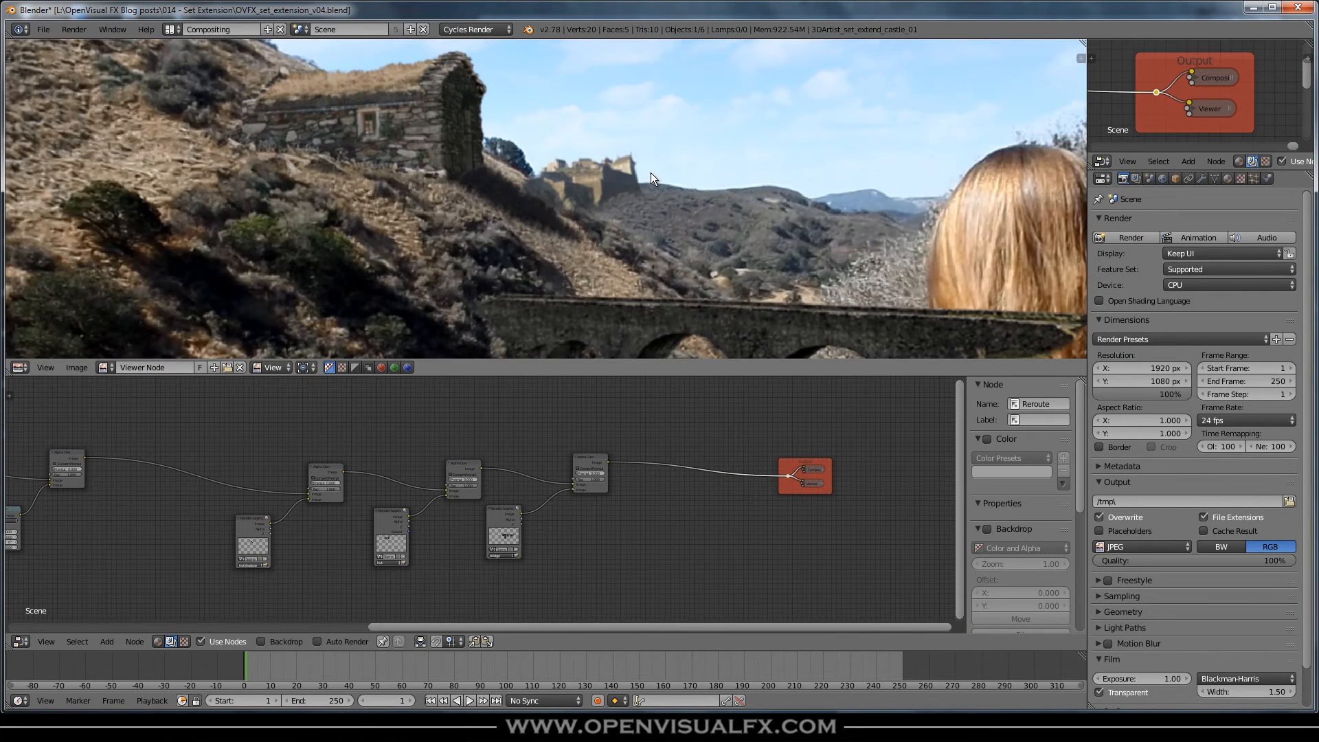
pyautogui.scroll(-3, 651, 176)
pyautogui.moveTo(718, 193); pyautogui.dragTo(678, 181, button='middle')
# Step: Add an Image input node in the empty area below the castle nodes
pyautogui.moveTo(451, 543); pyautogui.dragTo(564, 524, button='middle')
pyautogui.scroll(-4, 406, 525)
pyautogui.moveTo(360, 566); pyautogui.dragTo(371, 516, button='middle')
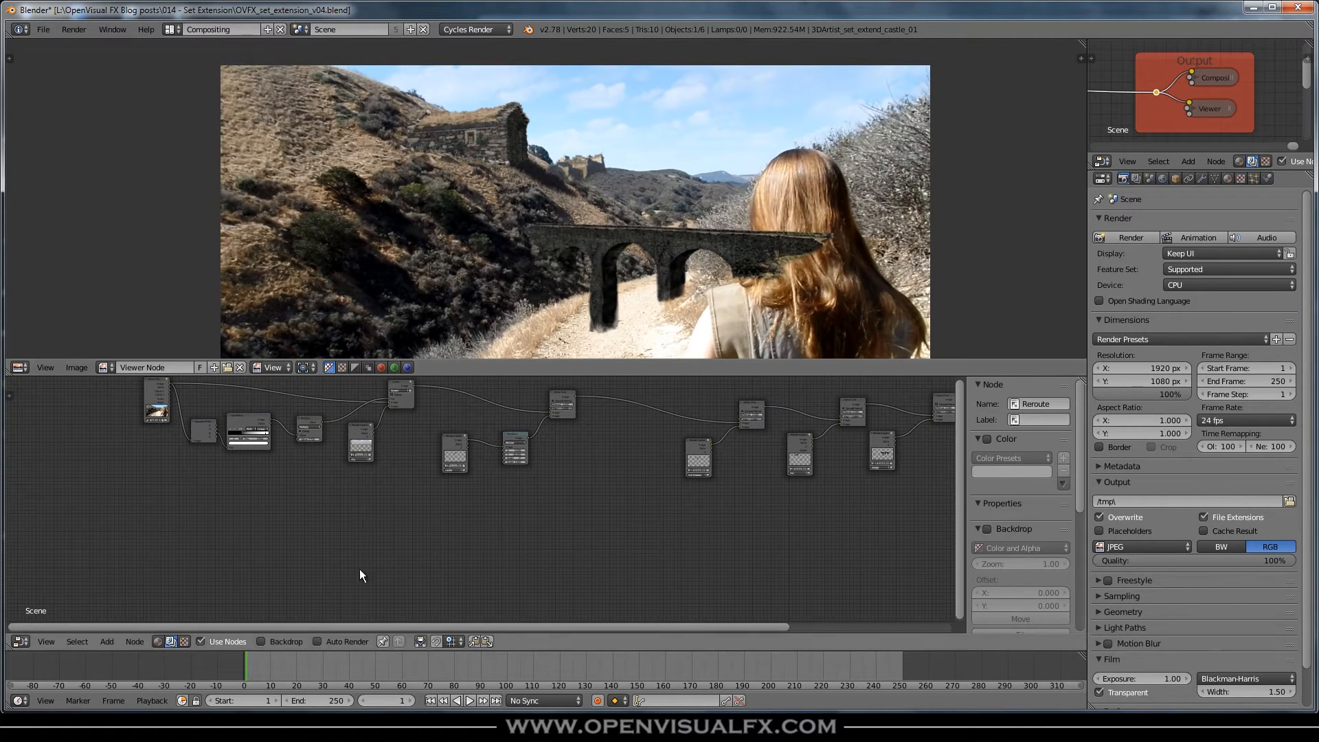
pyautogui.hotkey('shift', 'a')
pyautogui.hotkey('shift', 'a')
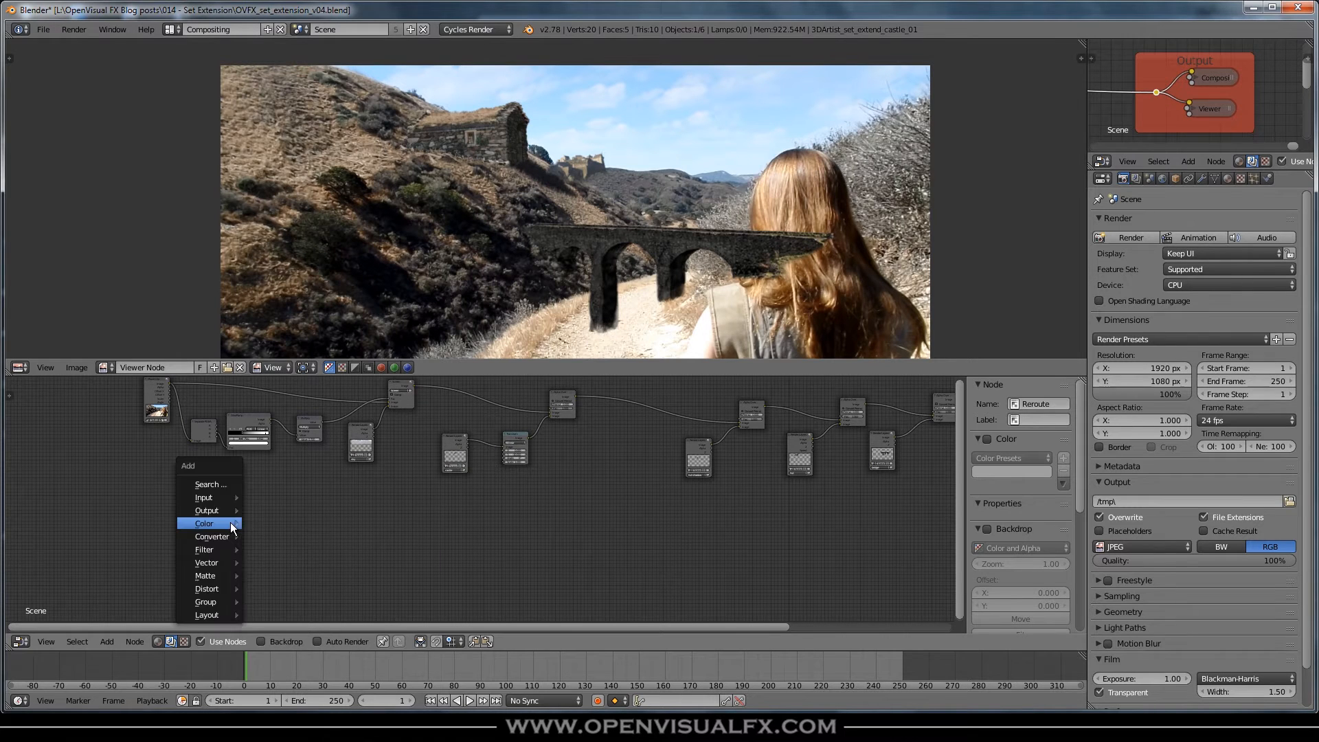
pyautogui.moveTo(213, 498)
pyautogui.click(271, 511)
pyautogui.click(411, 489)
pyautogui.scroll(3, 417, 525)
# Step: Load OVFX_set_extension_fabric_0001.png from the elements folder's OVFX_set_extension_fabric_PNGs subfolder into the new Image node
pyautogui.click(417, 530)
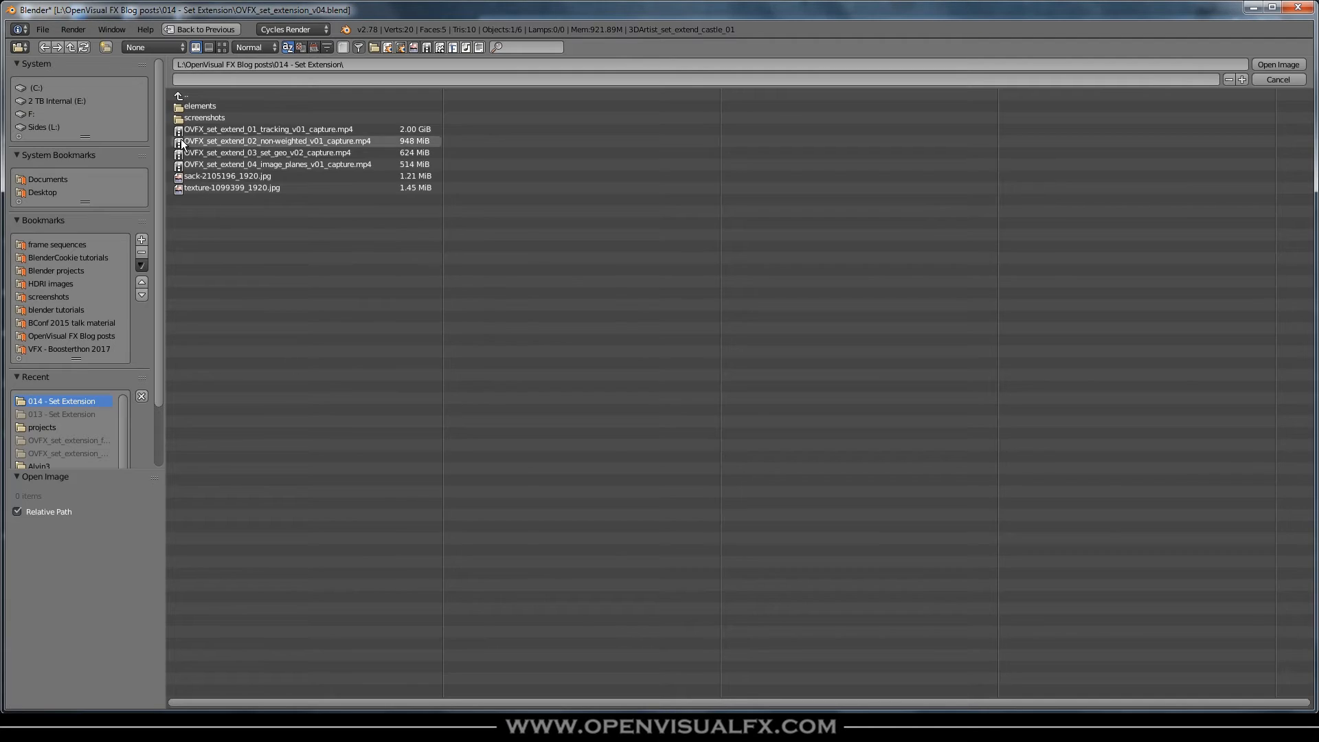
pyautogui.click(213, 106)
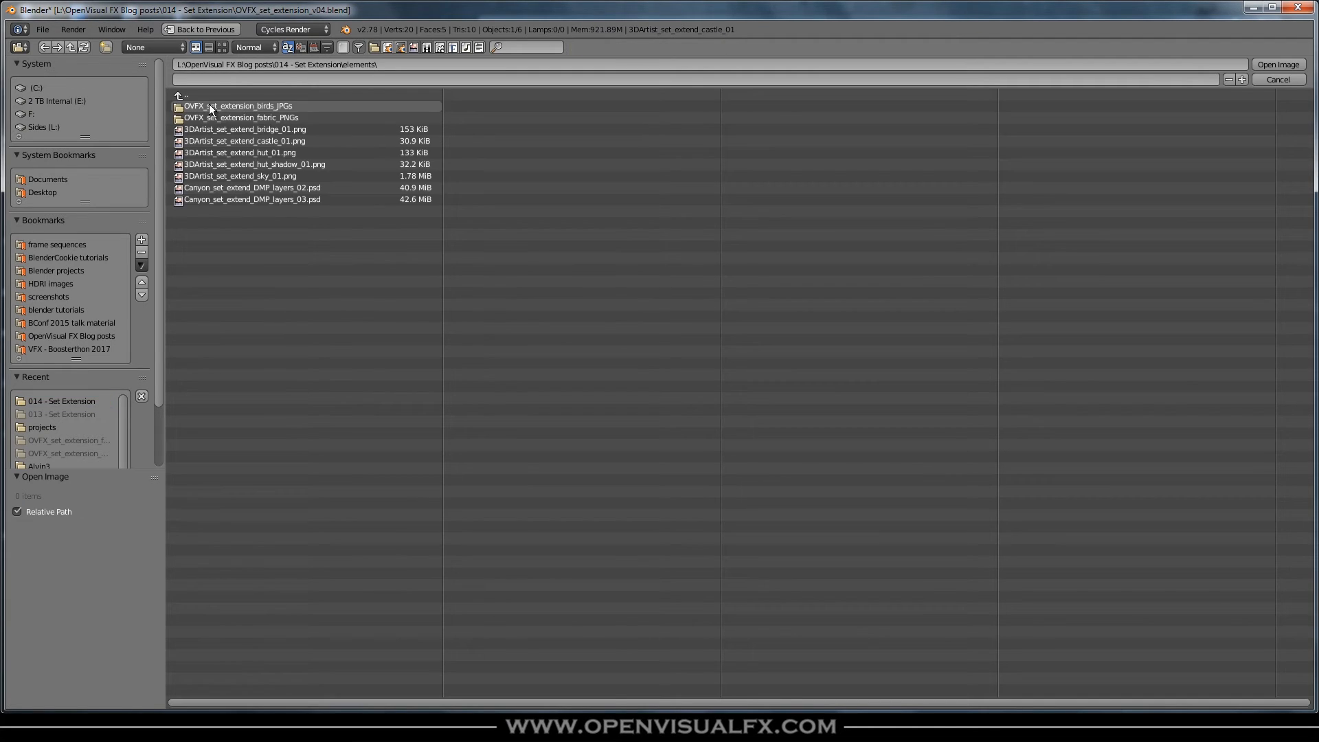
pyautogui.click(270, 116)
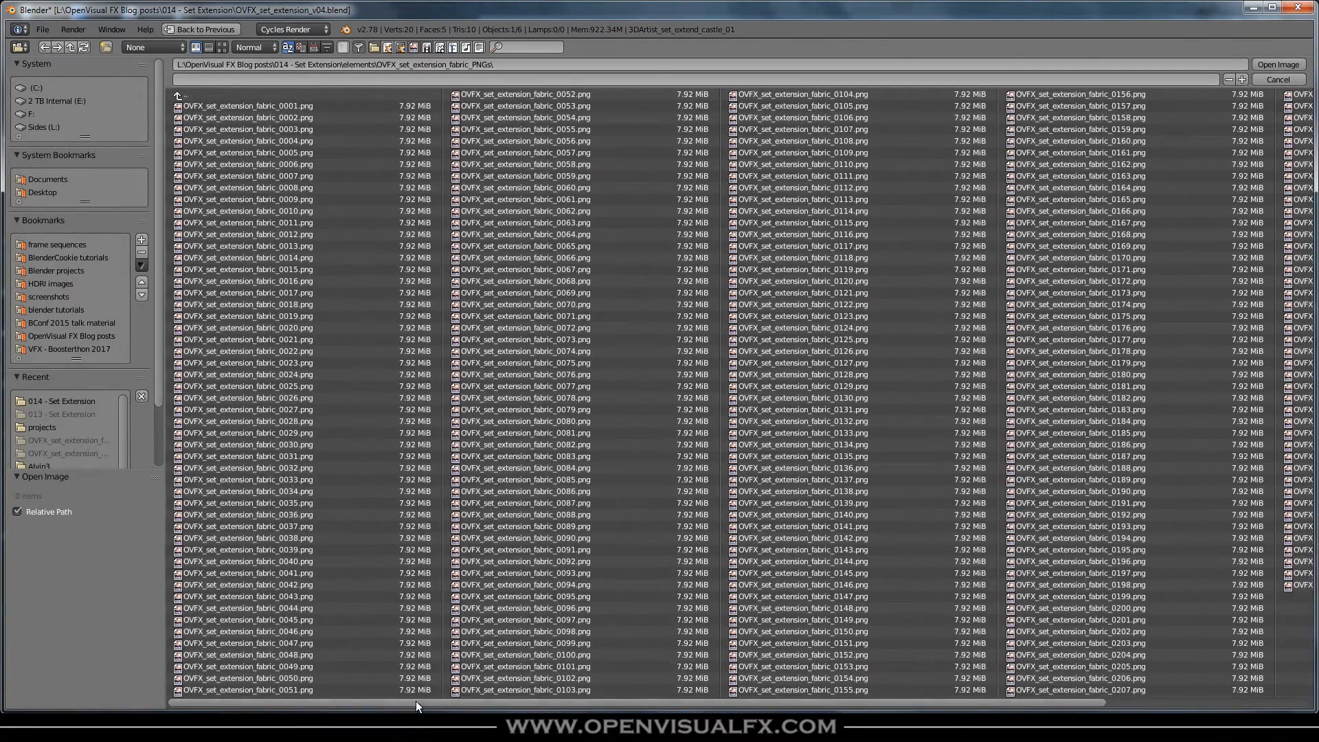
pyautogui.hscroll(3, 415, 700)
pyautogui.hscroll(-3, 397, 690)
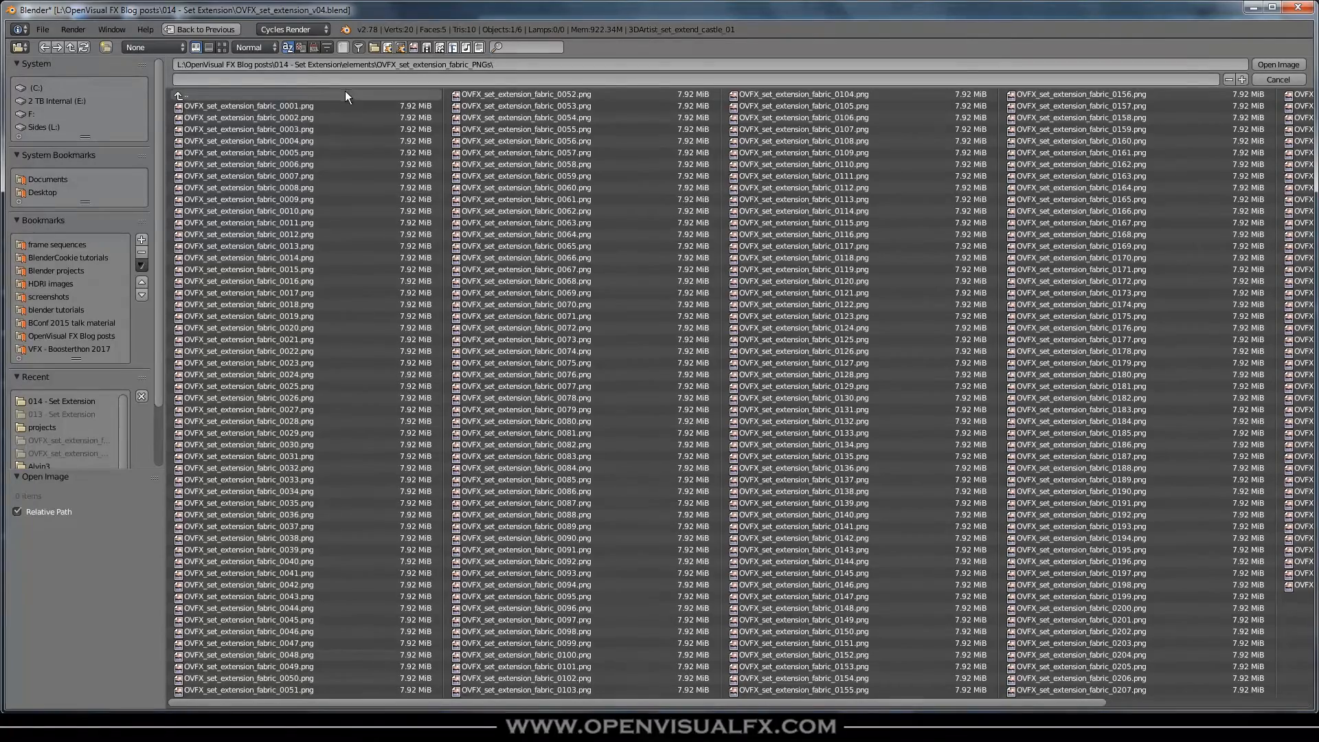
pyautogui.click(292, 105)
pyautogui.click(1266, 65)
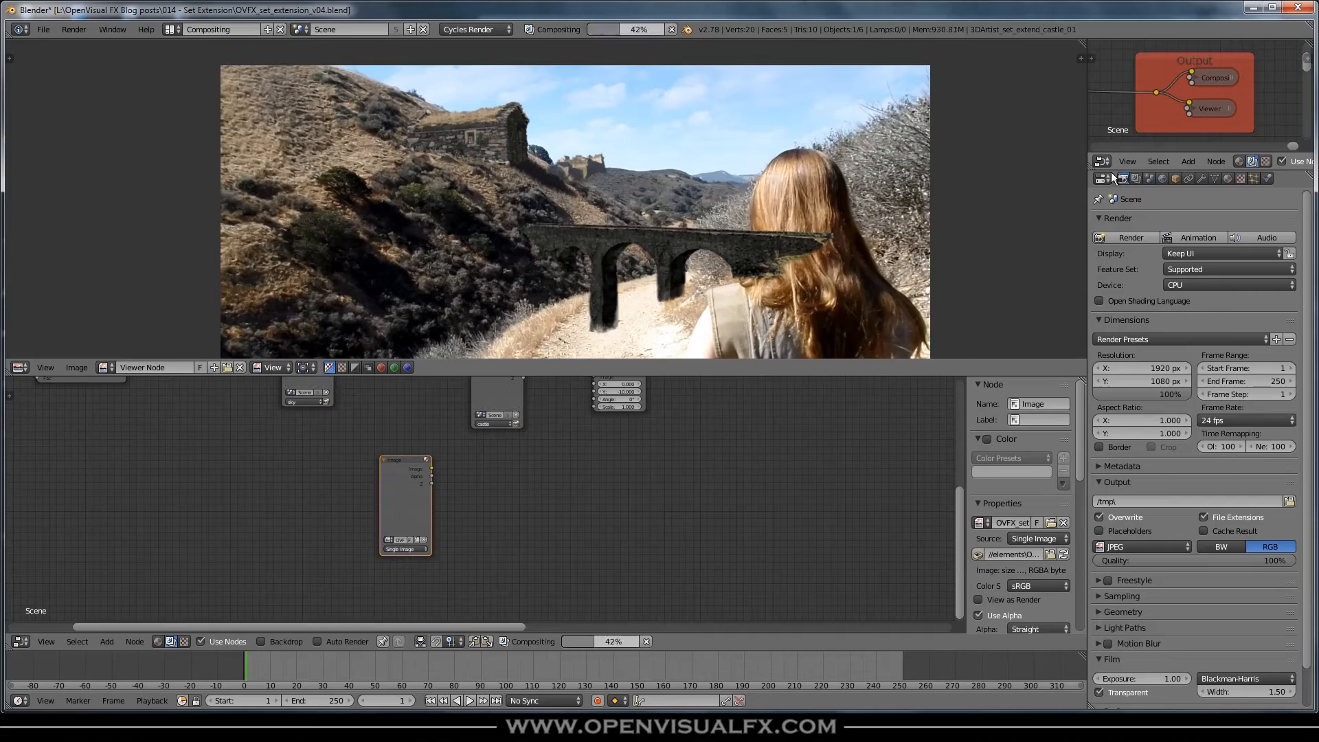
# Step: Set the fabric Image node to Image Sequence with 250 frames and Auto-Refresh enabled, and show it in the viewer
pyautogui.click(407, 551)
pyautogui.click(402, 528)
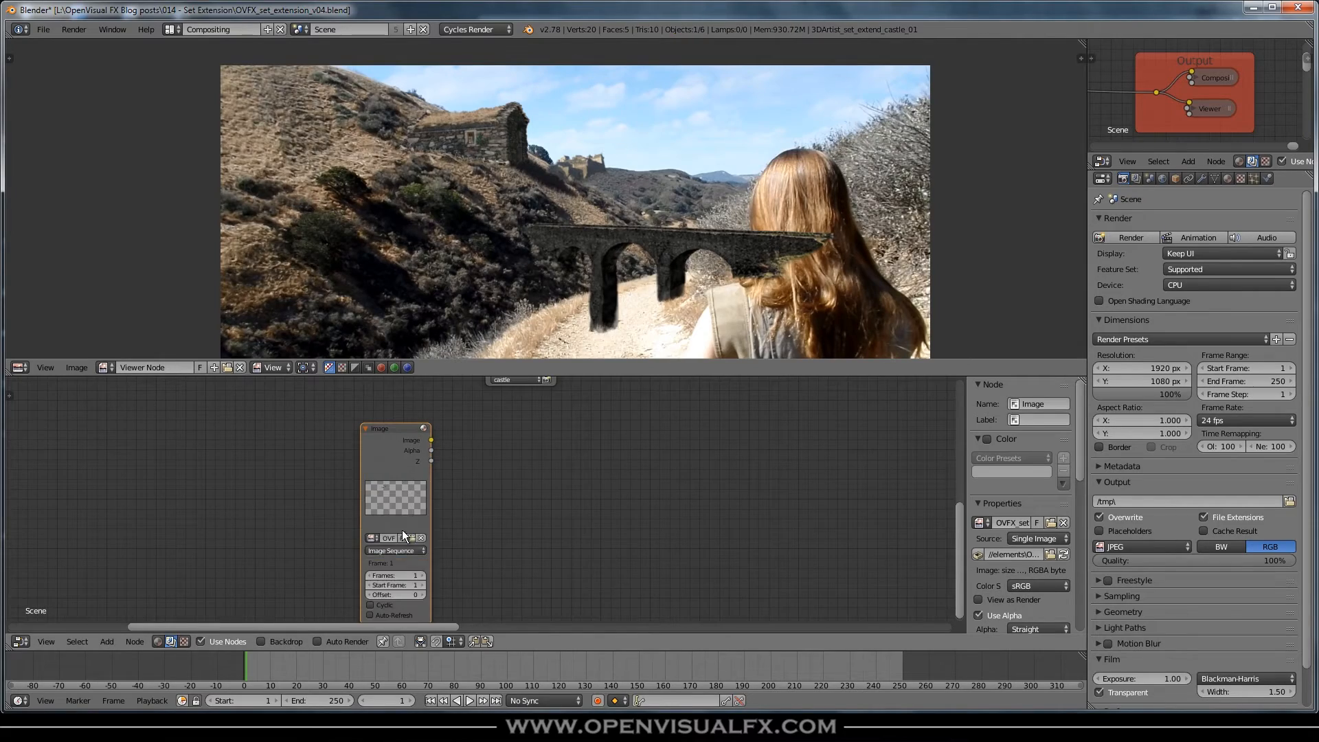
pyautogui.click(400, 575)
pyautogui.write('250')
pyautogui.press('Return')
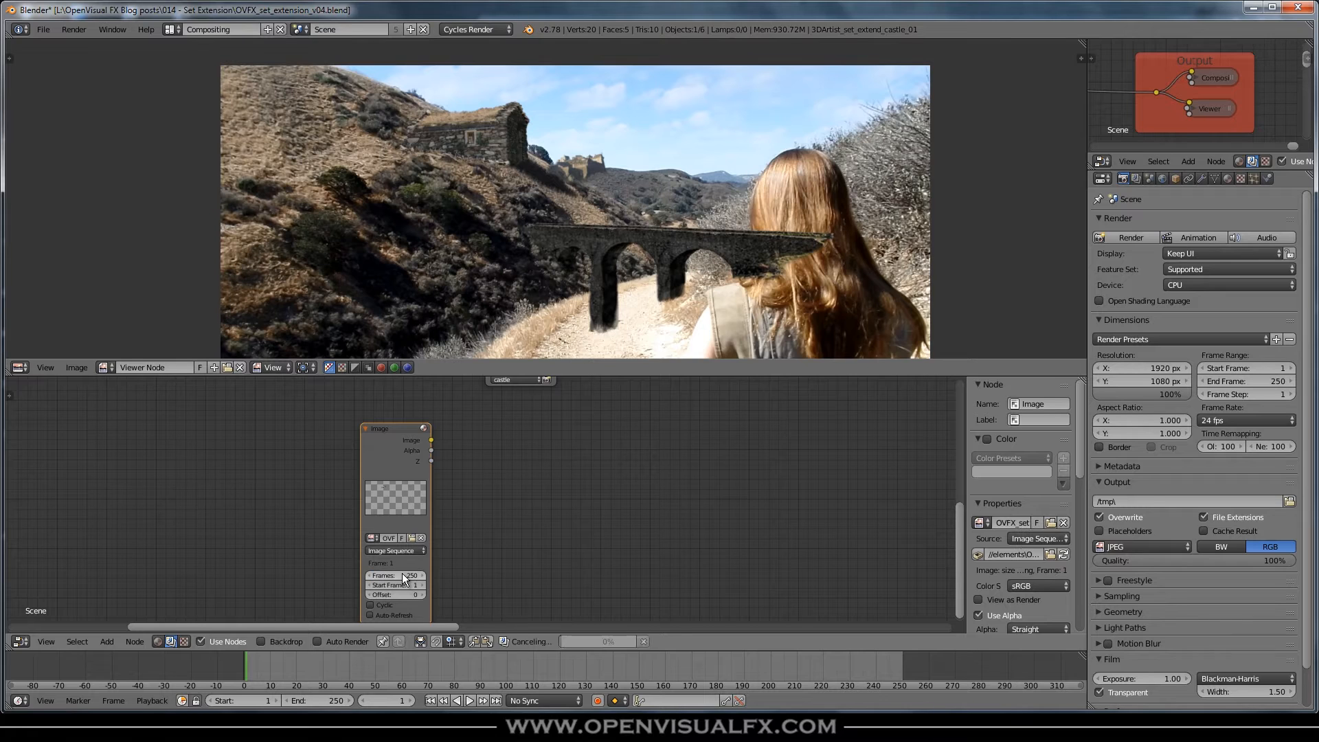
pyautogui.click(370, 615)
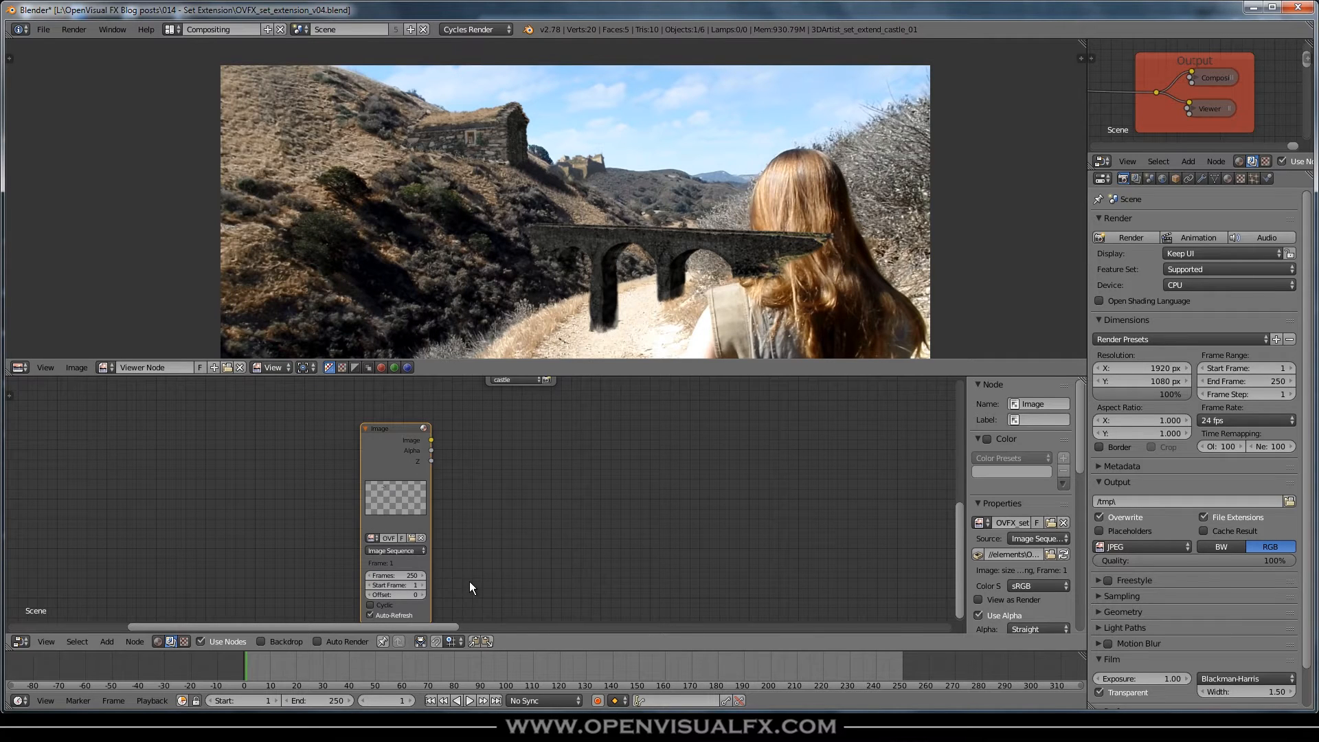
pyautogui.keyDown('ctrl'); pyautogui.keyDown('shift'); pyautogui.click(401, 427); pyautogui.keyUp('shift'); pyautogui.keyUp('ctrl')
# Step: Move the bridge's Alpha Over and Render Layers nodes further along the chain to make room for the fabric
pyautogui.scroll(-2, 490, 447)
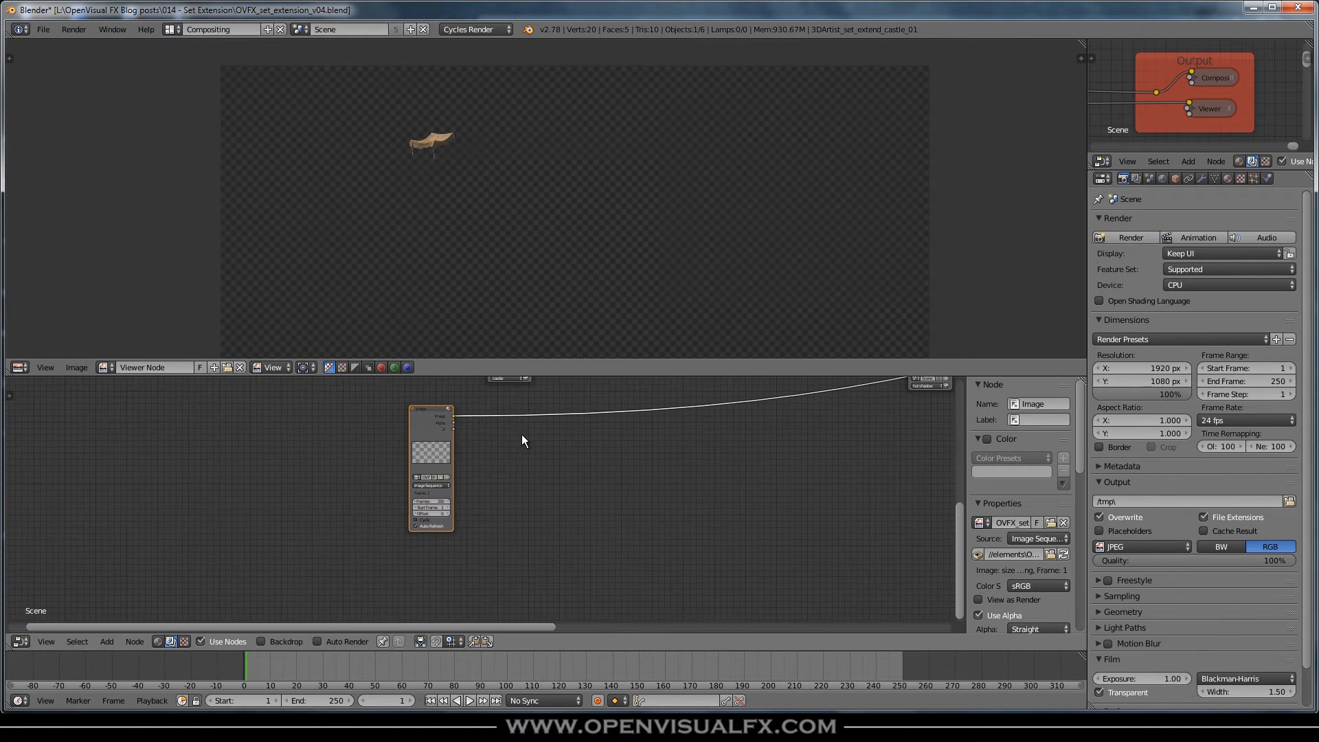
pyautogui.moveTo(672, 457); pyautogui.dragTo(347, 604, button='middle')
pyautogui.scroll(3, 233, 482)
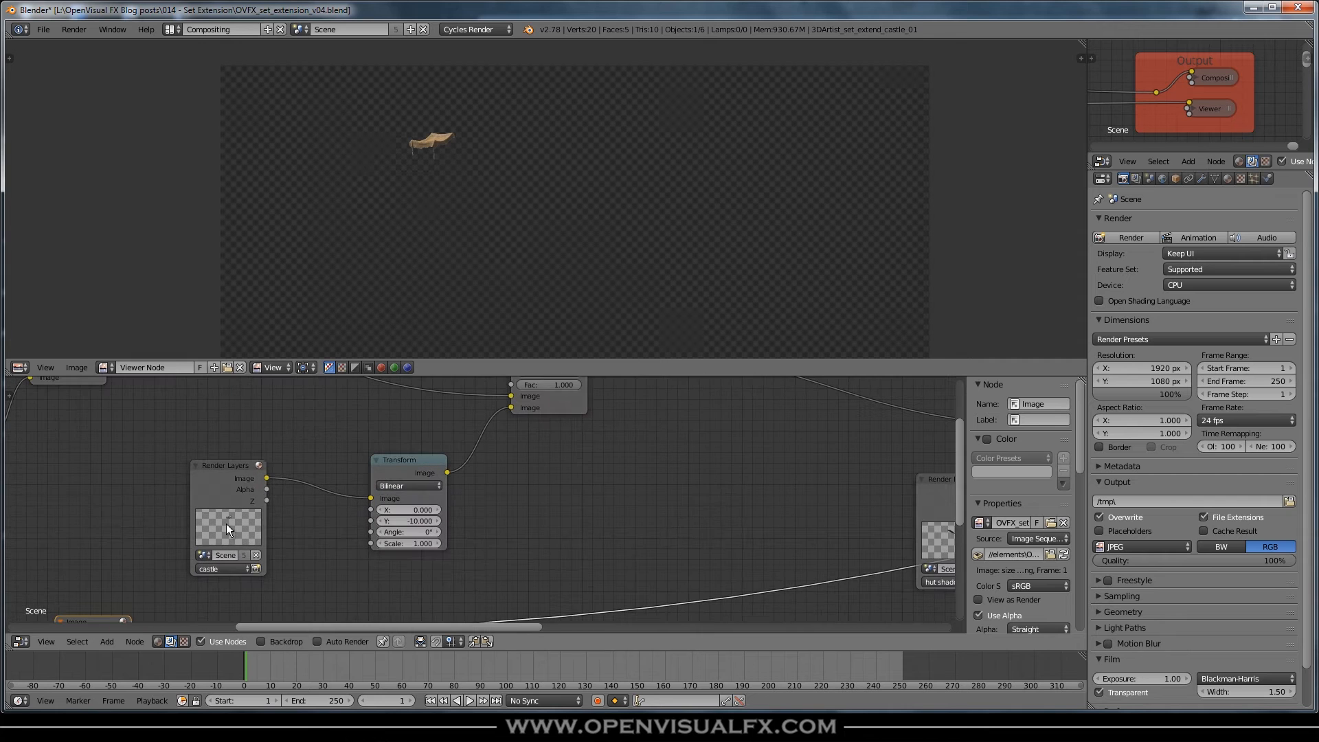
pyautogui.press('g')
pyautogui.click(245, 470)
pyautogui.scroll(-2, 628, 490)
pyautogui.moveTo(752, 509); pyautogui.dragTo(357, 507, button='middle')
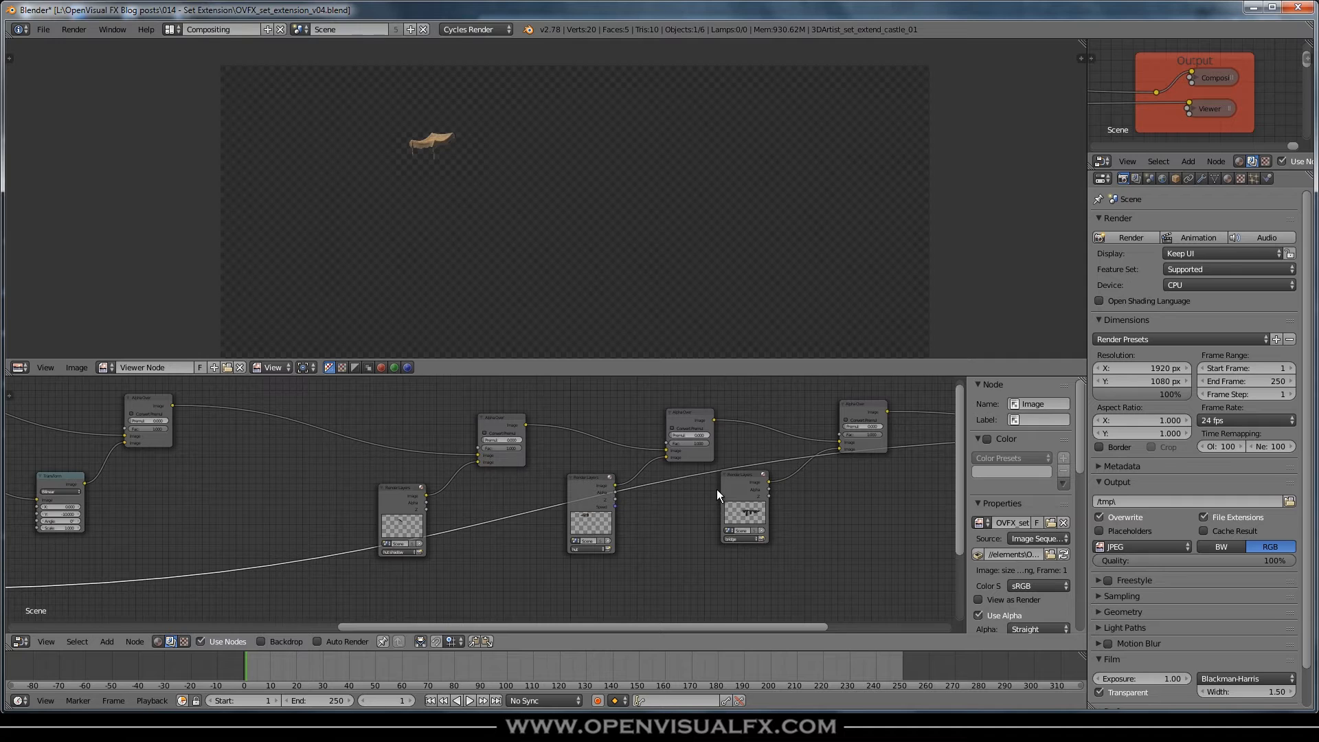
pyautogui.moveTo(715, 489); pyautogui.dragTo(426, 497, button='middle')
pyautogui.moveTo(575, 420); pyautogui.dragTo(704, 424)
pyautogui.moveTo(475, 489); pyautogui.dragTo(640, 482)
# Step: Move the hut shadow and hut Render Layers nodes and their Alpha Over nodes closer to the castle nodes
pyautogui.moveTo(241, 523); pyautogui.dragTo(650, 500, button='middle')
pyautogui.moveTo(529, 480); pyautogui.dragTo(427, 466)
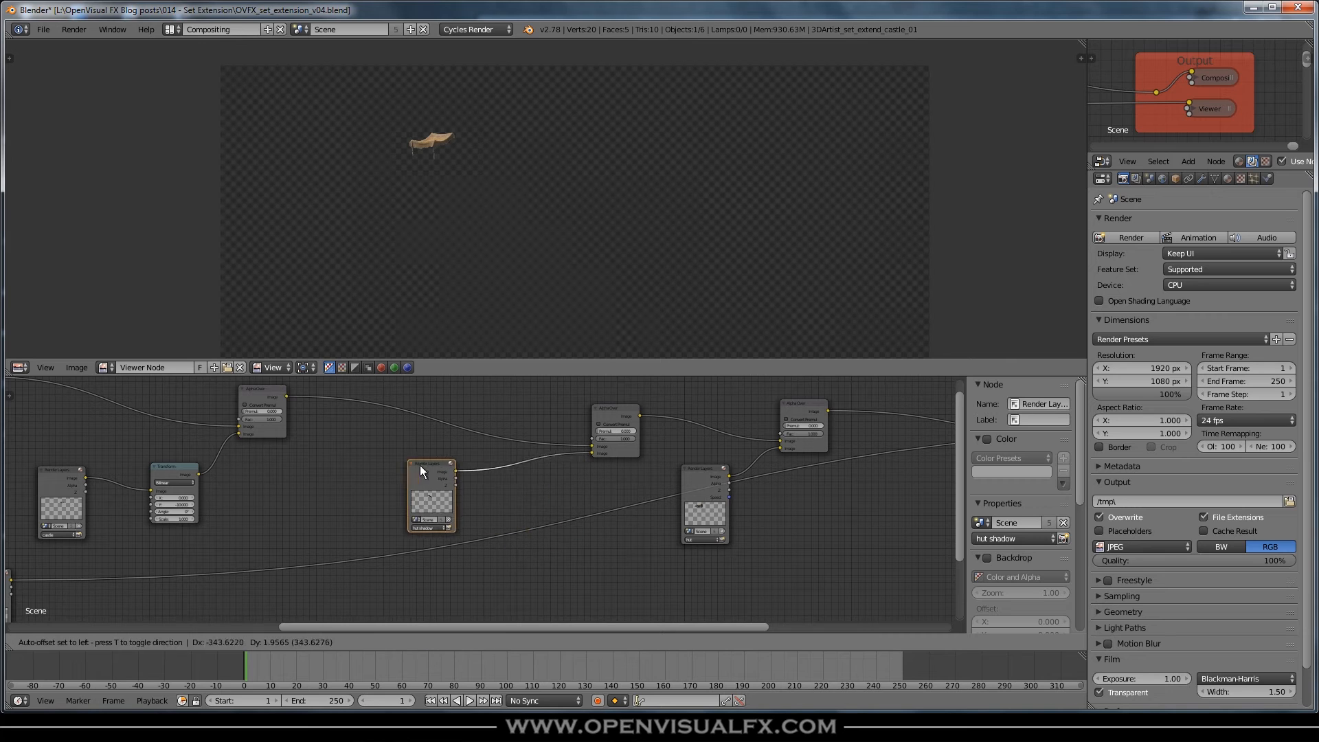
pyautogui.moveTo(614, 405); pyautogui.dragTo(496, 392)
pyautogui.moveTo(722, 487); pyautogui.dragTo(517, 473)
pyautogui.moveTo(786, 403); pyautogui.dragTo(600, 406)
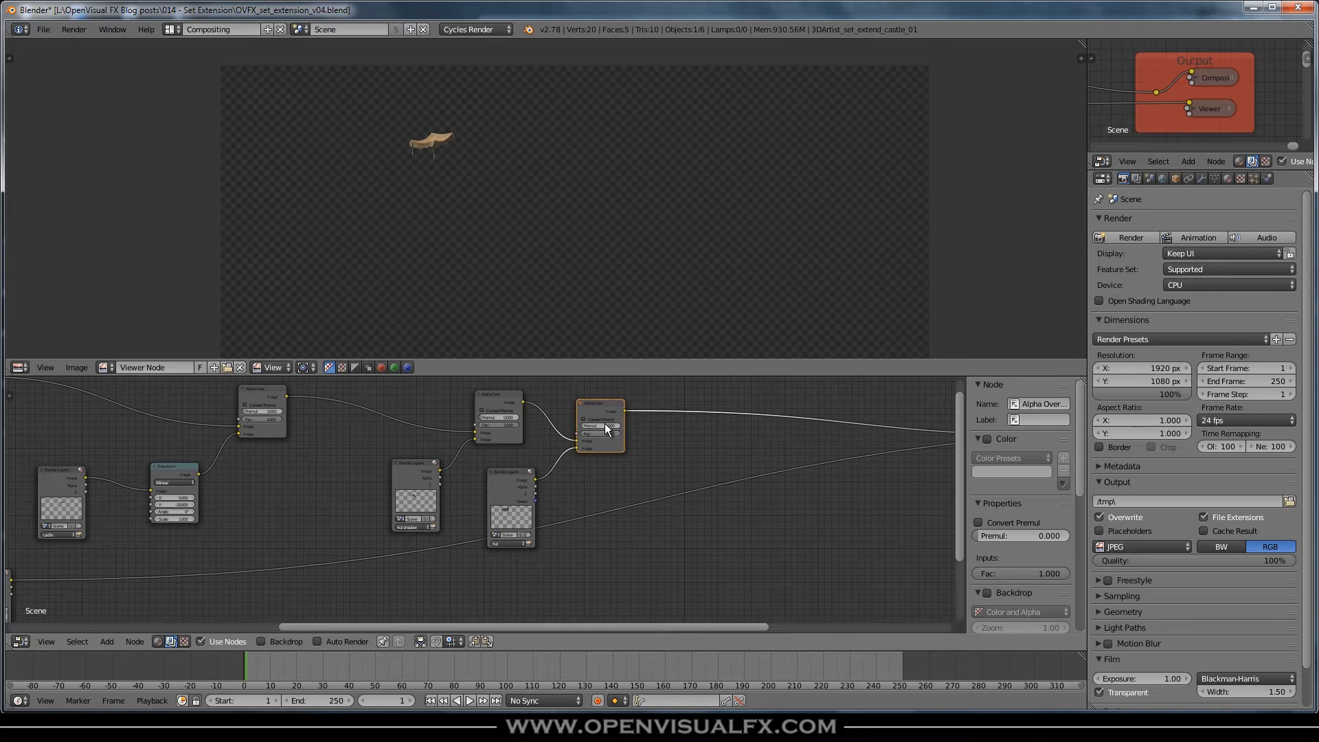
# Step: Place the fabric Image node beside the hut nodes and layer it over the hut with a duplicated Alpha Over ahead of the bridge
pyautogui.scroll(-2, 426, 560)
pyautogui.moveTo(146, 568); pyautogui.dragTo(553, 512)
pyautogui.scroll(2, 595, 470)
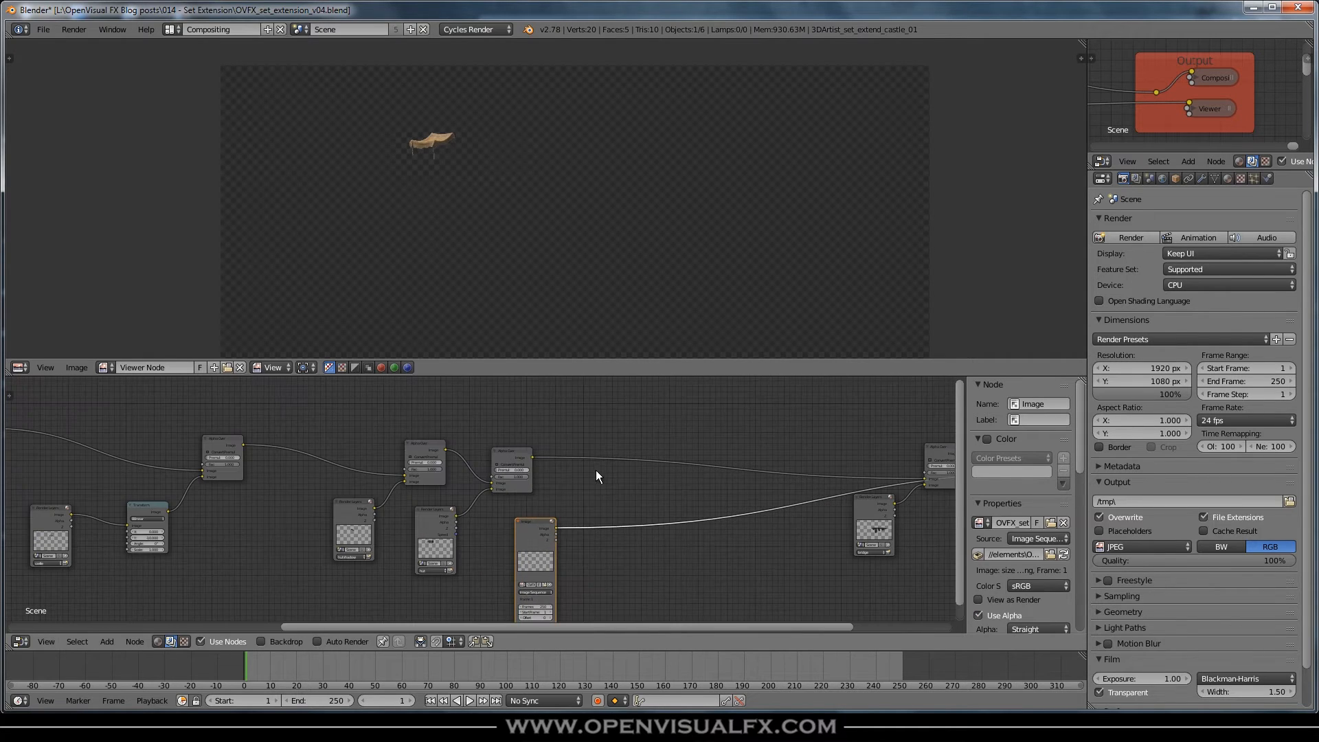
pyautogui.click(504, 453)
pyautogui.hotkey('shift', 'd')
pyautogui.click(674, 455)
pyautogui.moveTo(555, 527); pyautogui.dragTo(663, 492)
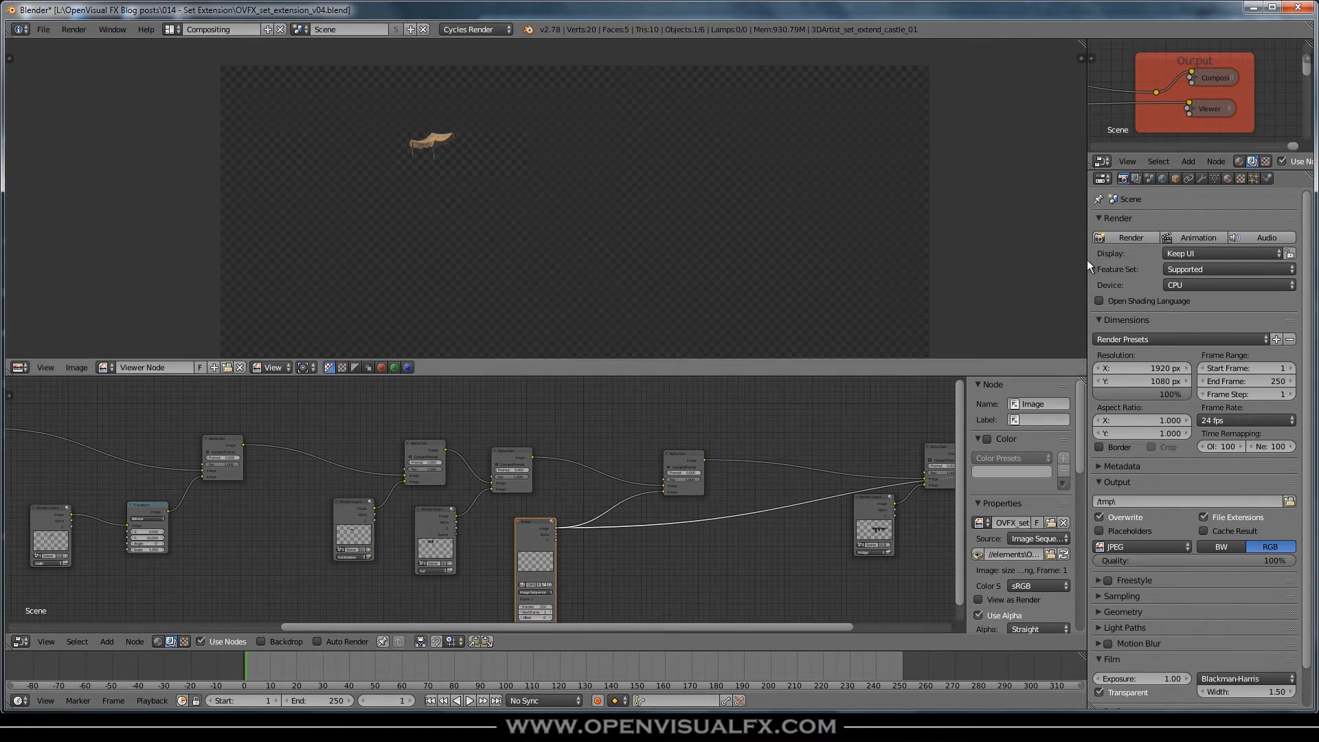
# Step: Show the full composite in the viewer and examine the fabric canopy in front of the hut
pyautogui.click(1154, 90)
pyautogui.scroll(5, 453, 145)
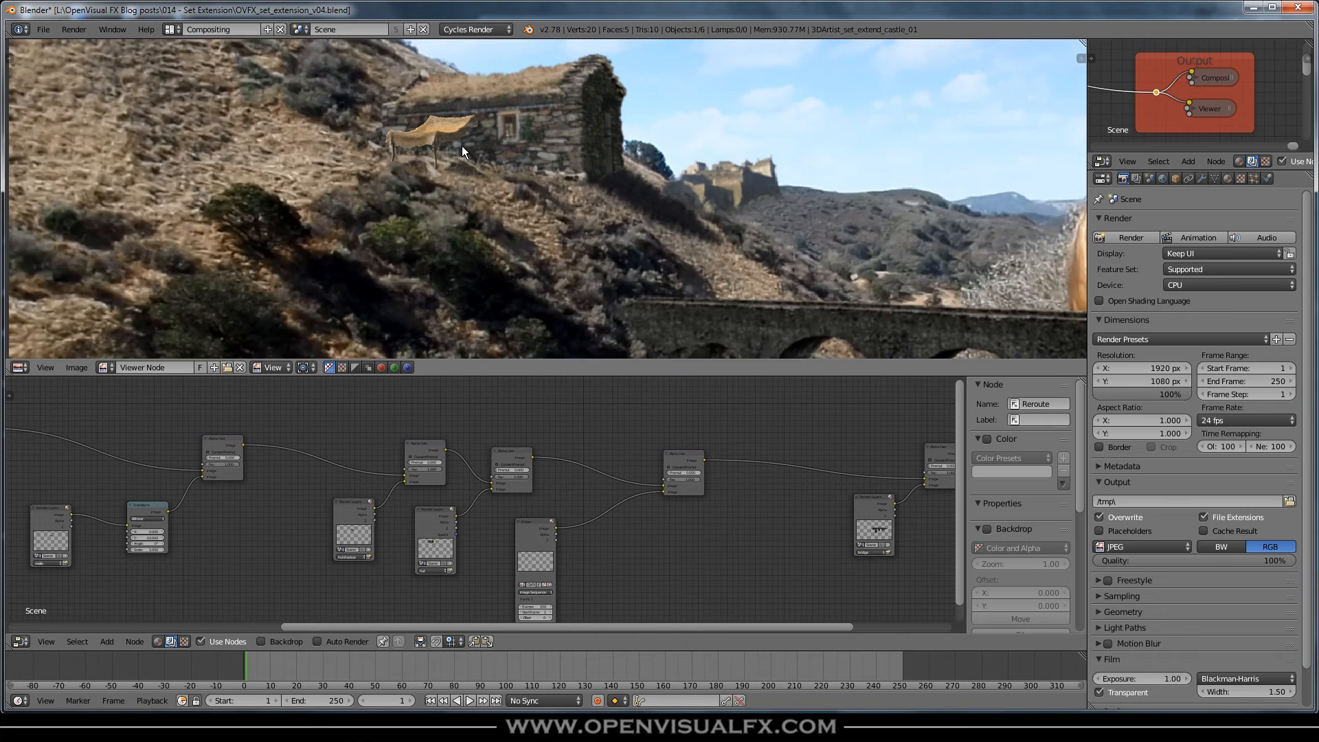
pyautogui.moveTo(461, 145); pyautogui.dragTo(531, 235, button='middle')
pyautogui.scroll(2, 509, 234)
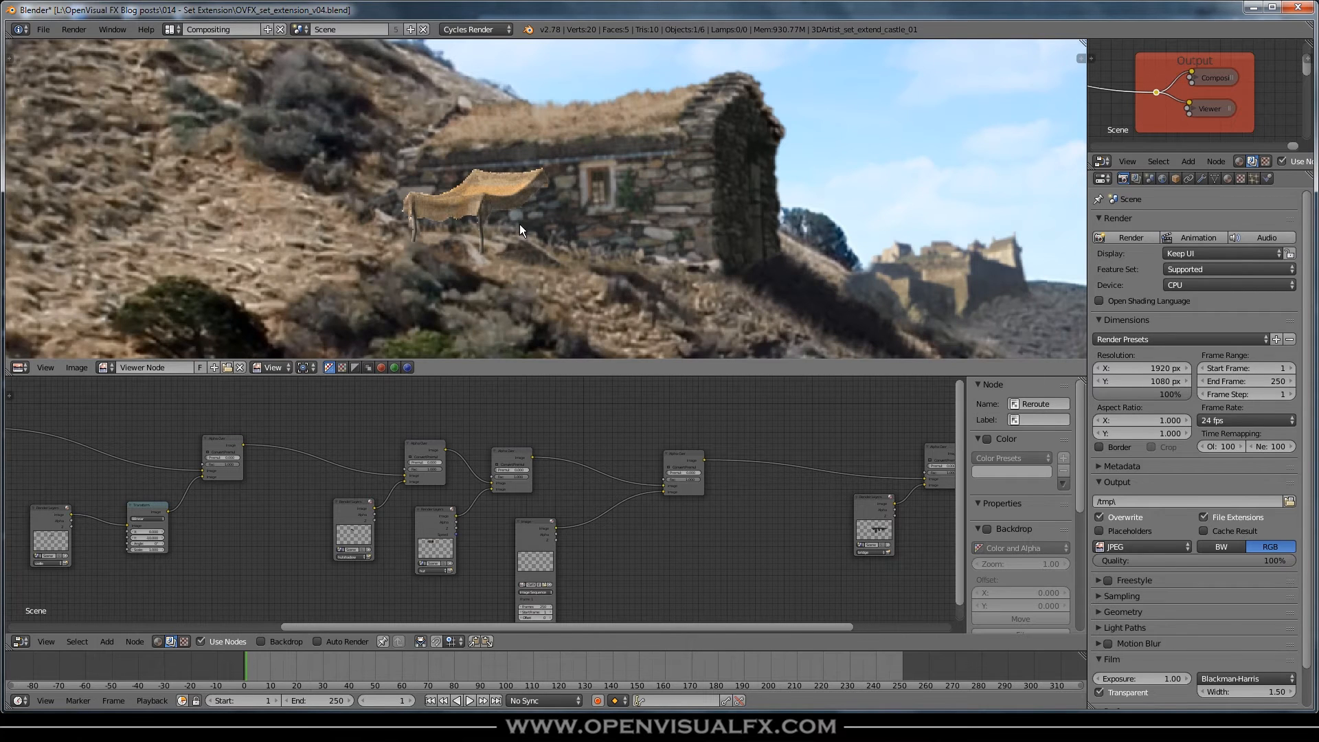
pyautogui.scroll(-3, 521, 227)
pyautogui.moveTo(523, 241); pyautogui.dragTo(540, 224, button='middle')
pyautogui.scroll(3, 657, 561)
# Step: Enable Convert Premul on the fabric's Alpha Over node and shift the node slightly further along the chain
pyautogui.moveTo(583, 548); pyautogui.dragTo(588, 509, button='middle')
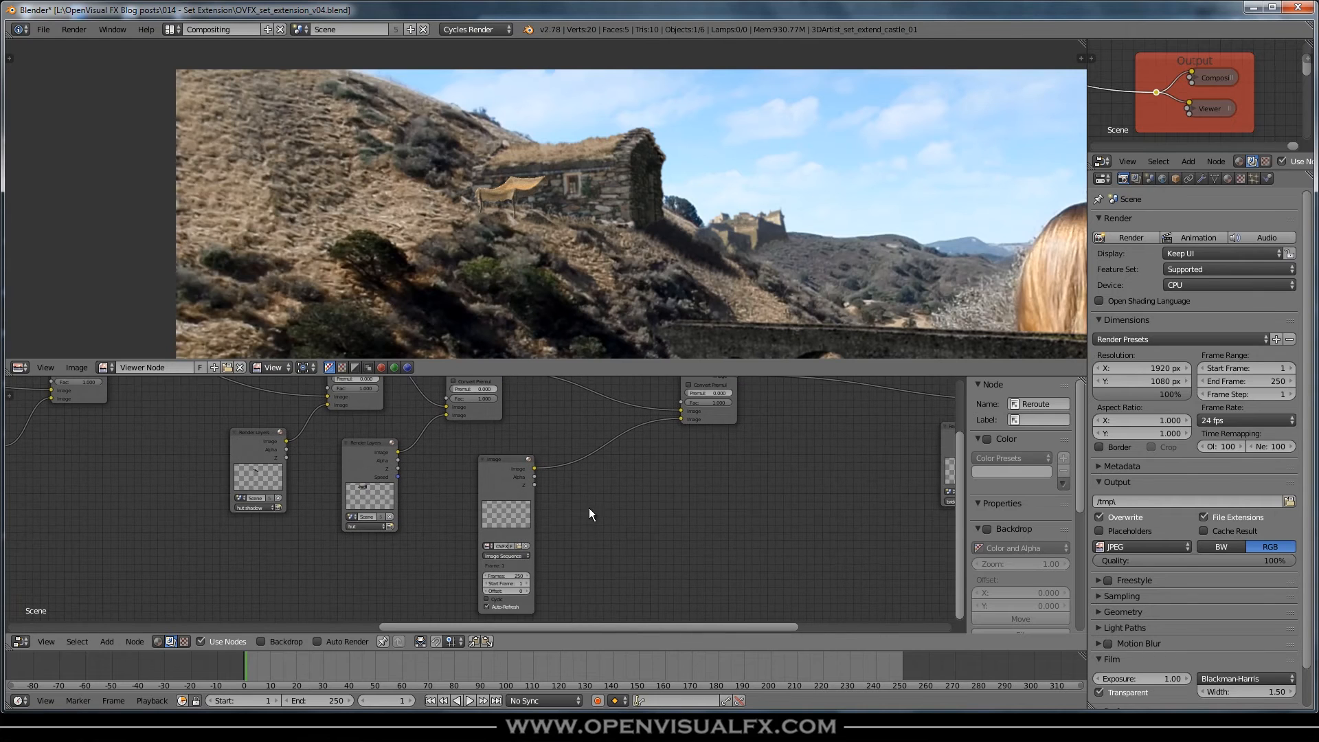
pyautogui.moveTo(652, 447); pyautogui.dragTo(612, 507, button='middle')
pyautogui.moveTo(674, 425); pyautogui.dragTo(707, 419)
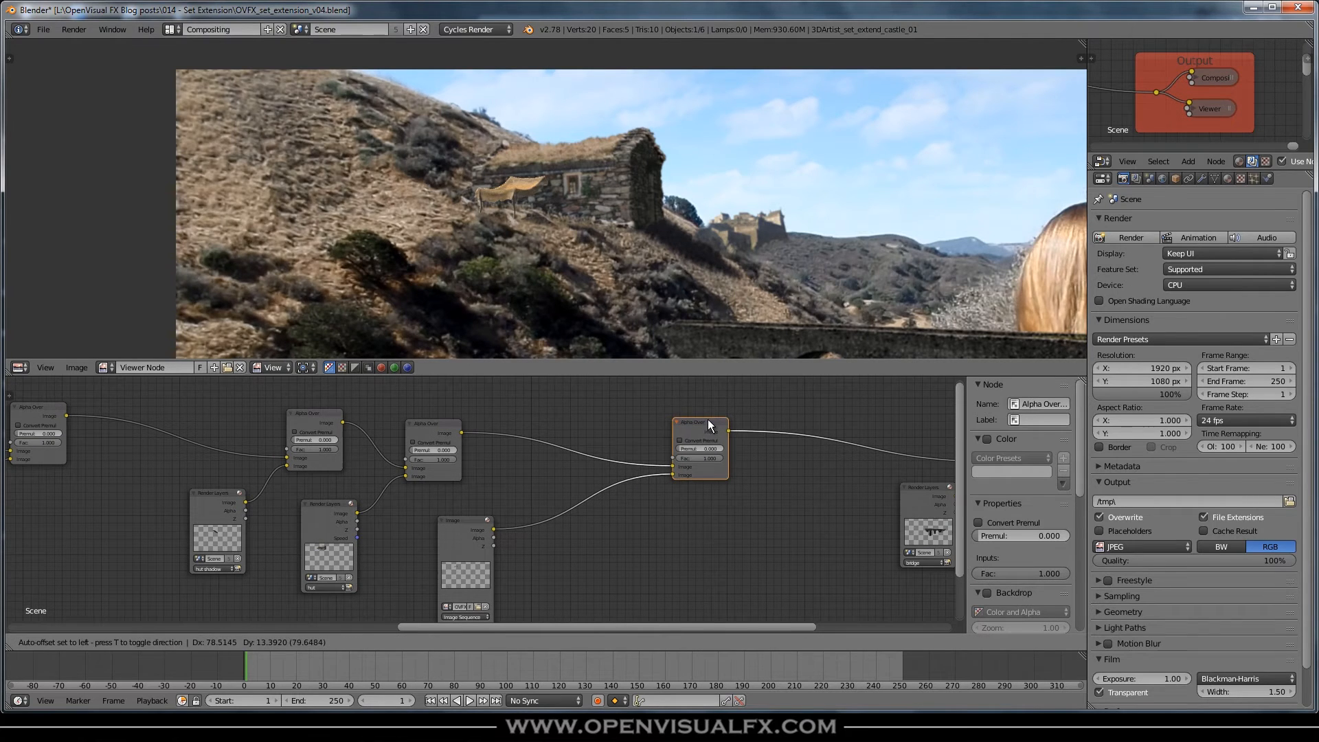
pyautogui.scroll(3, 546, 168)
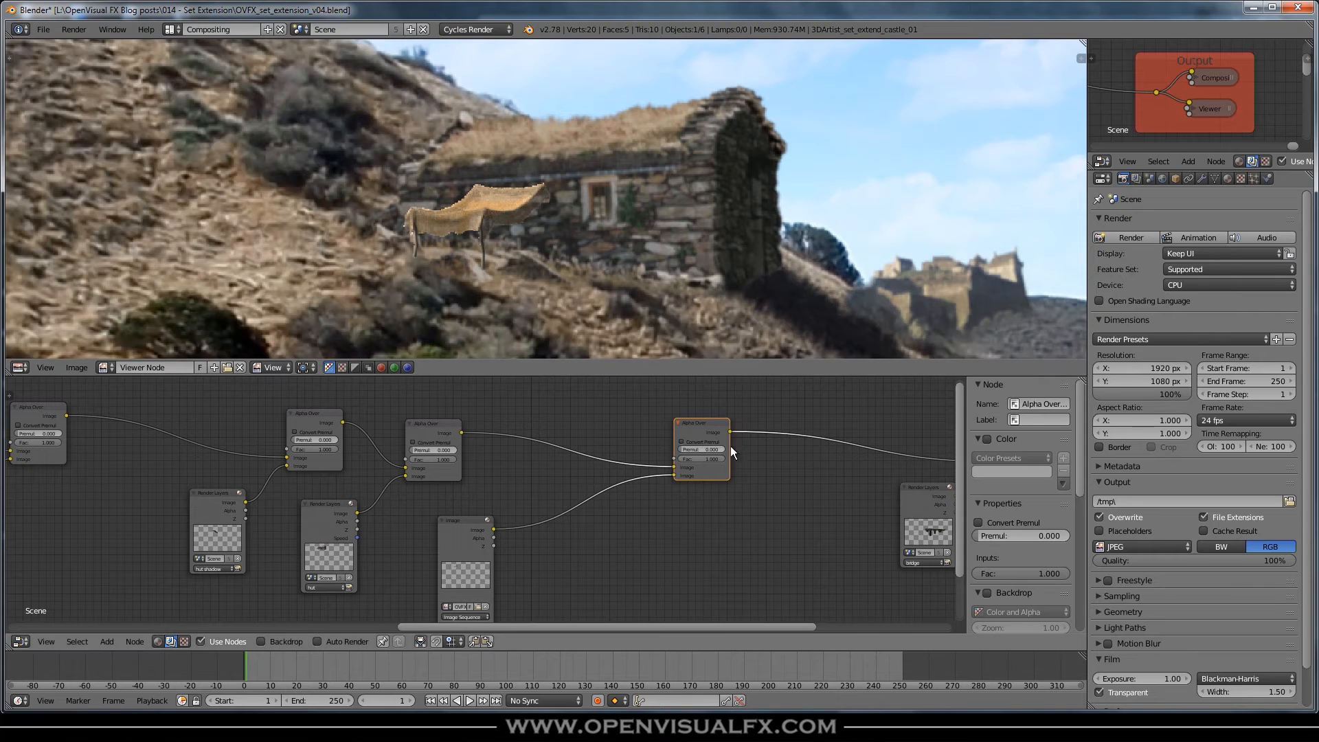
pyautogui.click(680, 441)
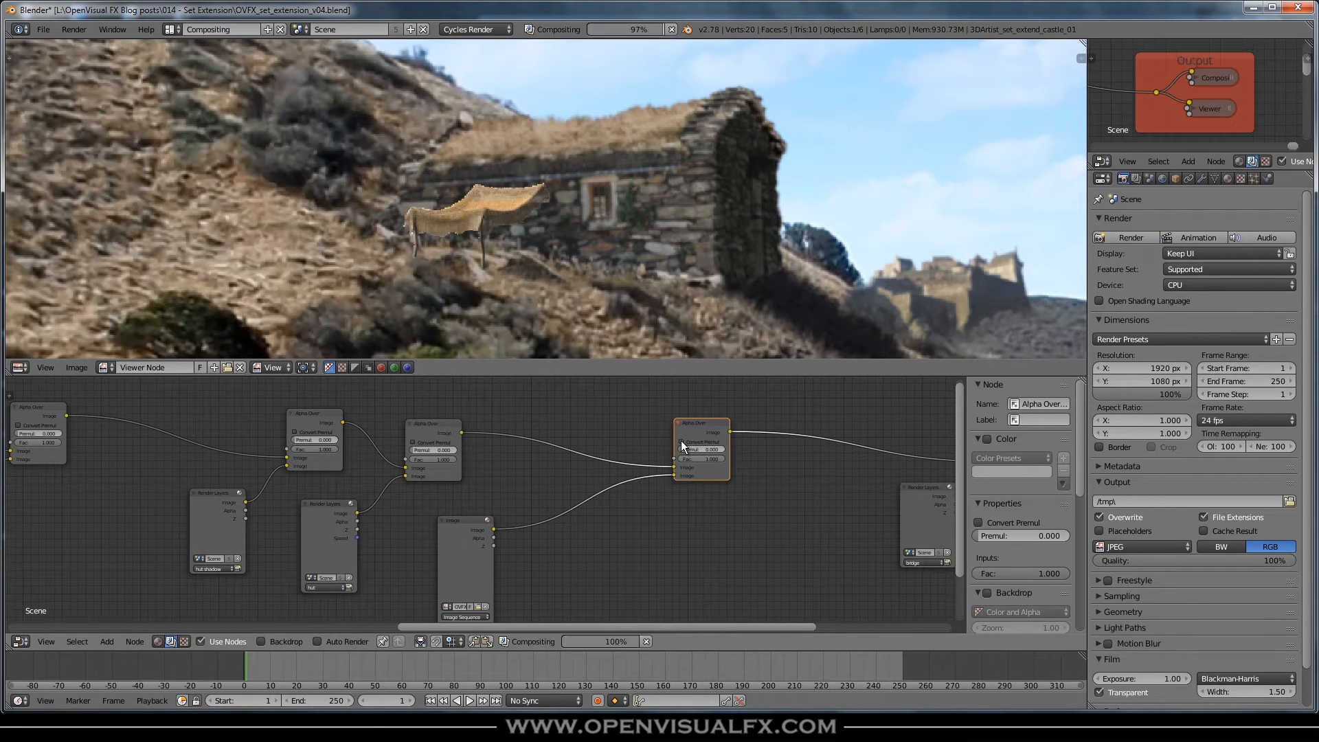
pyautogui.moveTo(705, 425); pyautogui.dragTo(736, 431)
pyautogui.click(711, 447)
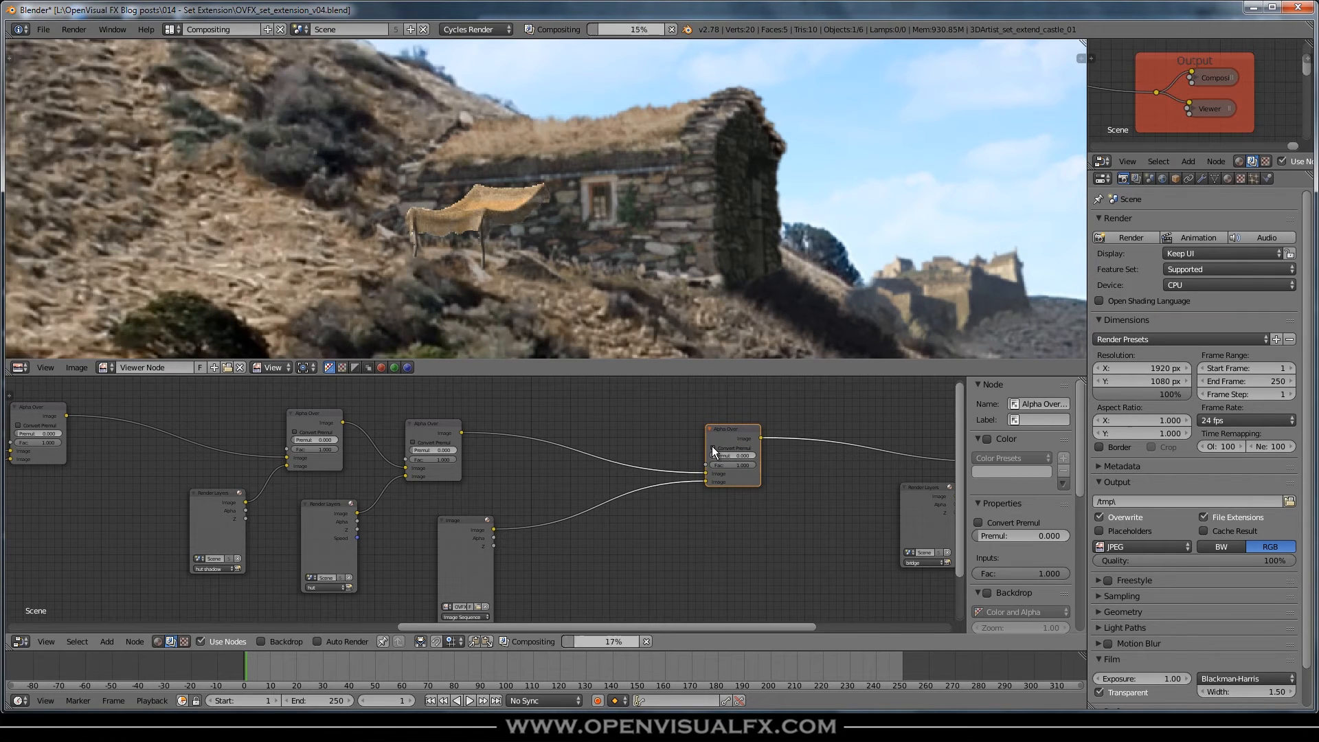
pyautogui.click(712, 447)
# Step: Insert a Blur node between the fabric Image node and its Alpha Over node
pyautogui.moveTo(471, 517); pyautogui.dragTo(421, 524)
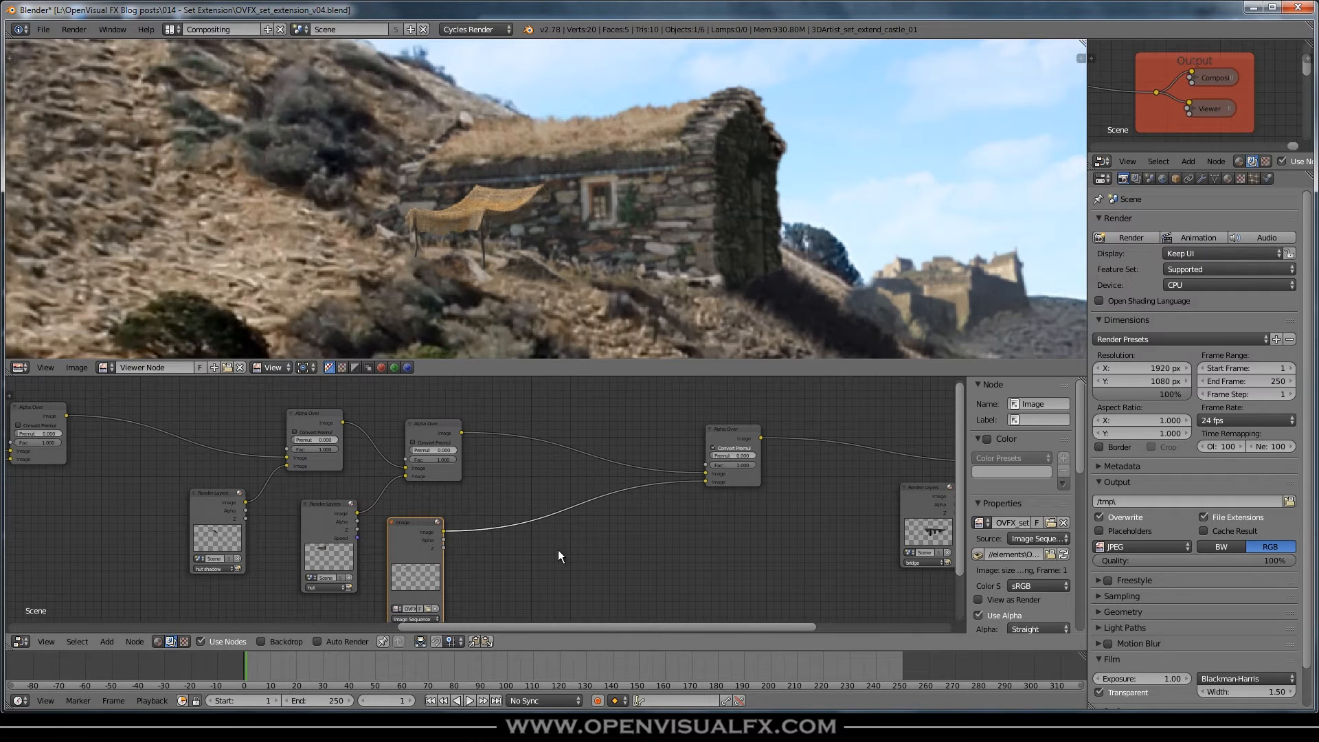
pyautogui.hotkey('shift', 'a')
pyautogui.moveTo(538, 607)
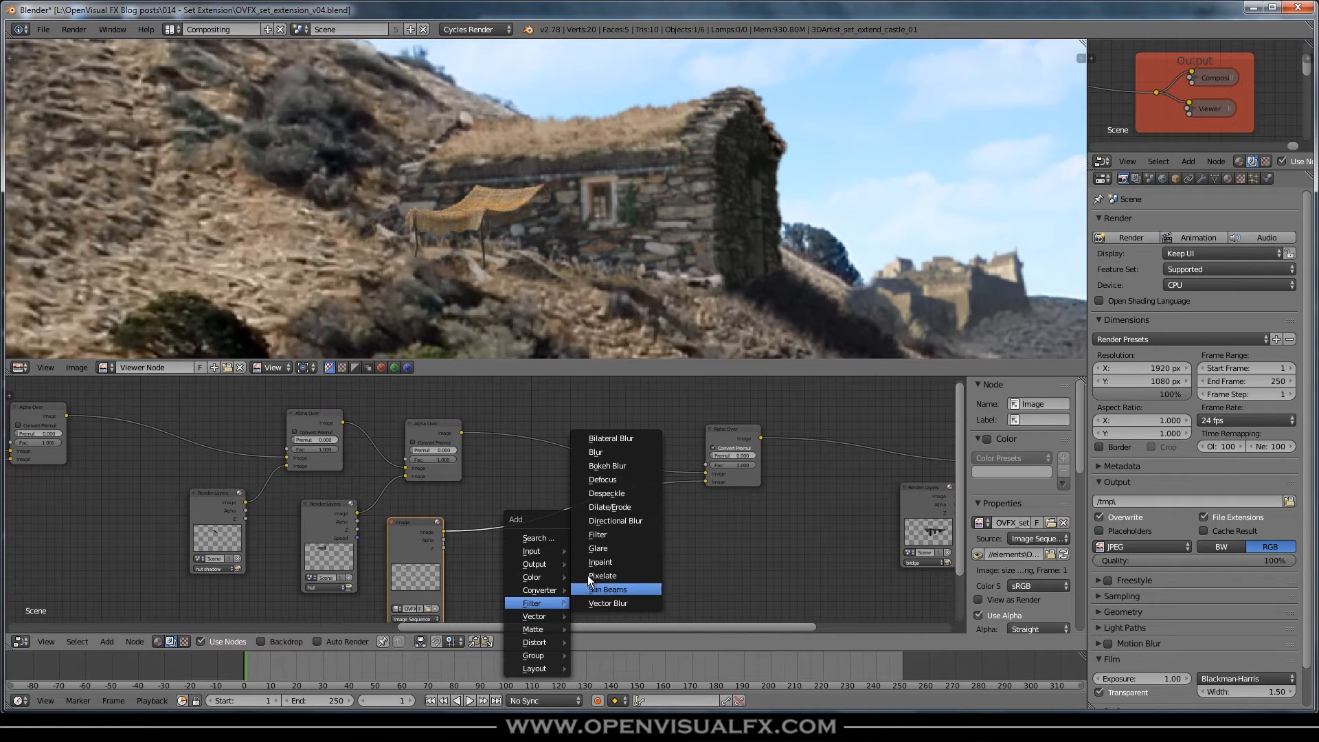
pyautogui.click(593, 454)
pyautogui.click(522, 496)
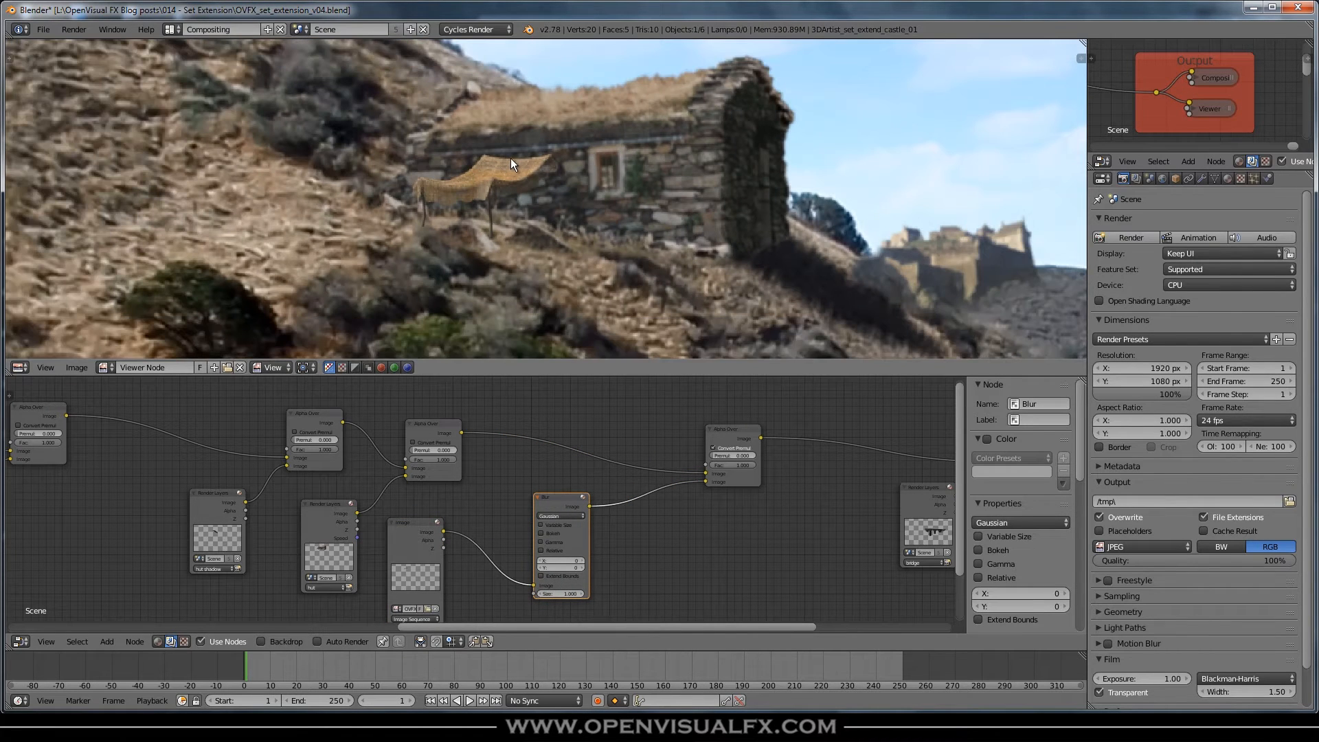
# Step: Set the fabric Blur node's X and Y sizes to 4
pyautogui.scroll(2, 575, 566)
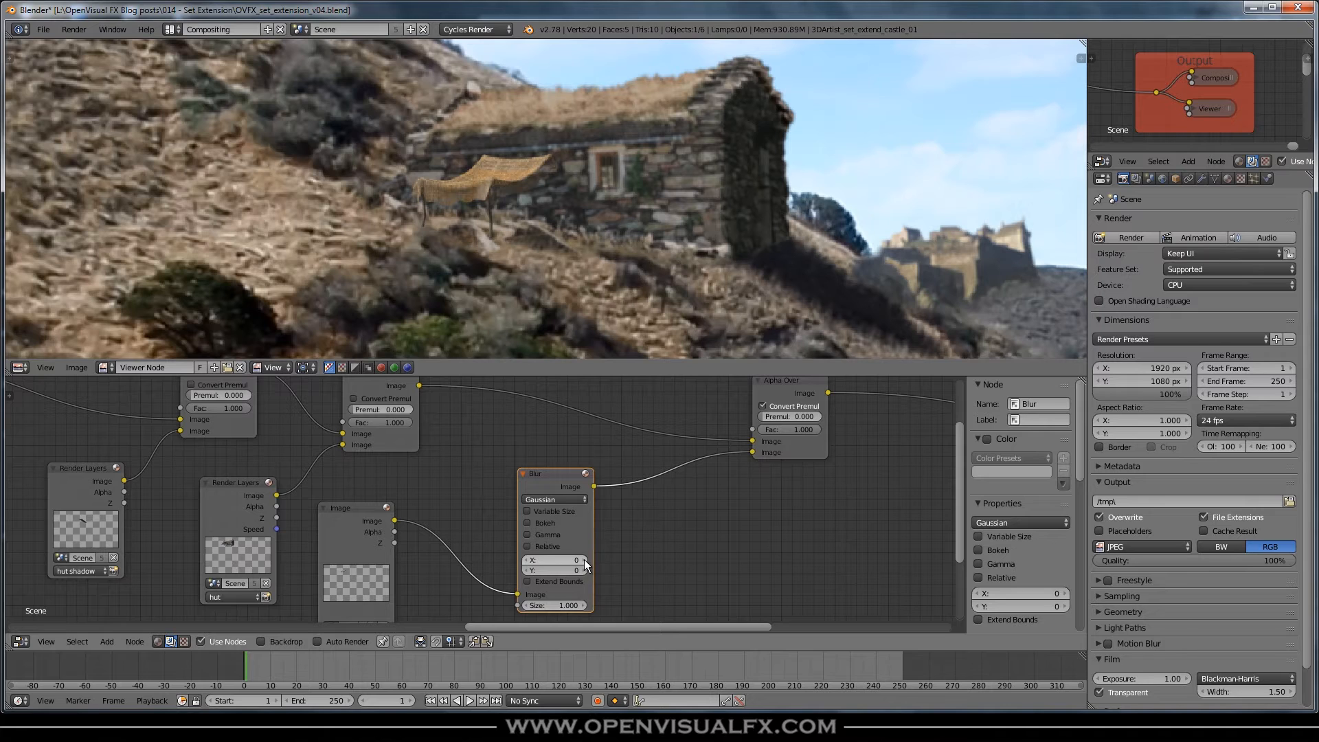
pyautogui.click(583, 559)
pyautogui.click(583, 559)
pyautogui.click(584, 570)
pyautogui.click(584, 571)
pyautogui.click(584, 570)
pyautogui.click(584, 570)
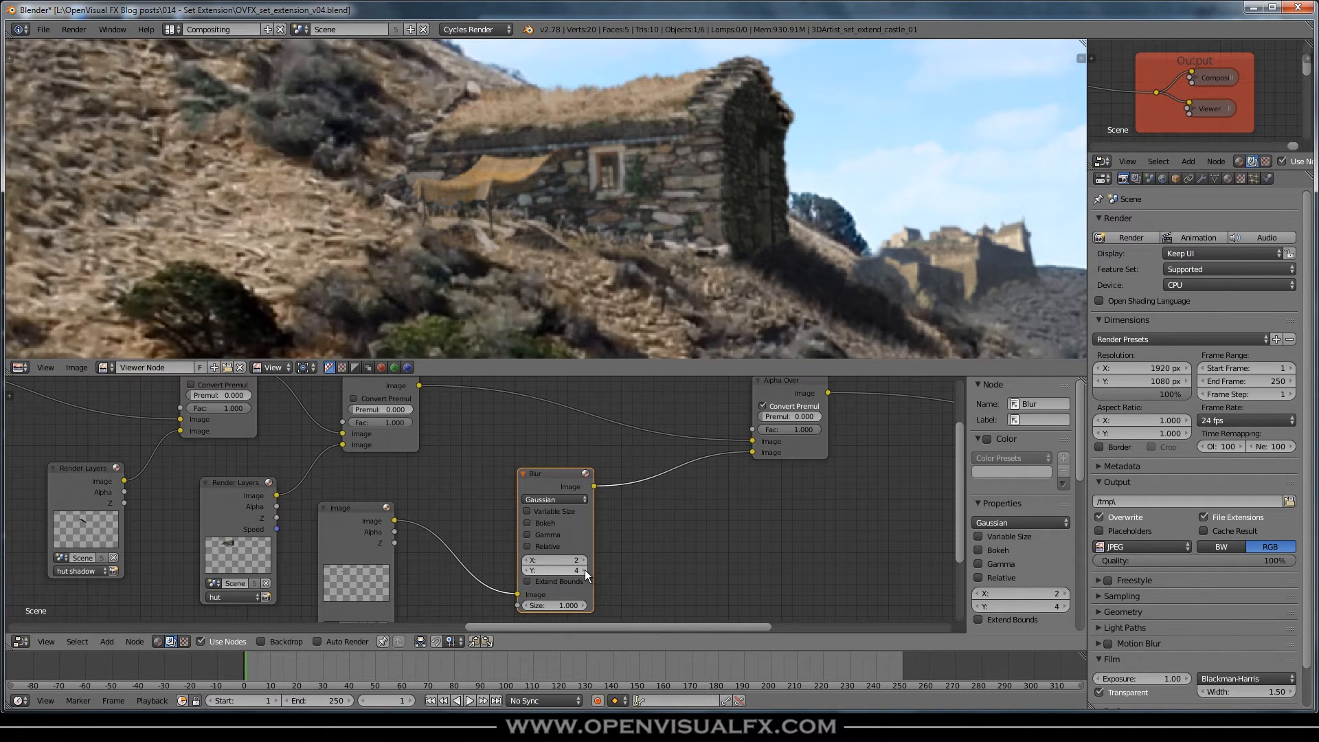
pyautogui.click(584, 559)
pyautogui.click(584, 556)
# Step: Turn off Convert Premul on the fabric's Alpha Over node and reposition the Blur node close to it
pyautogui.click(781, 405)
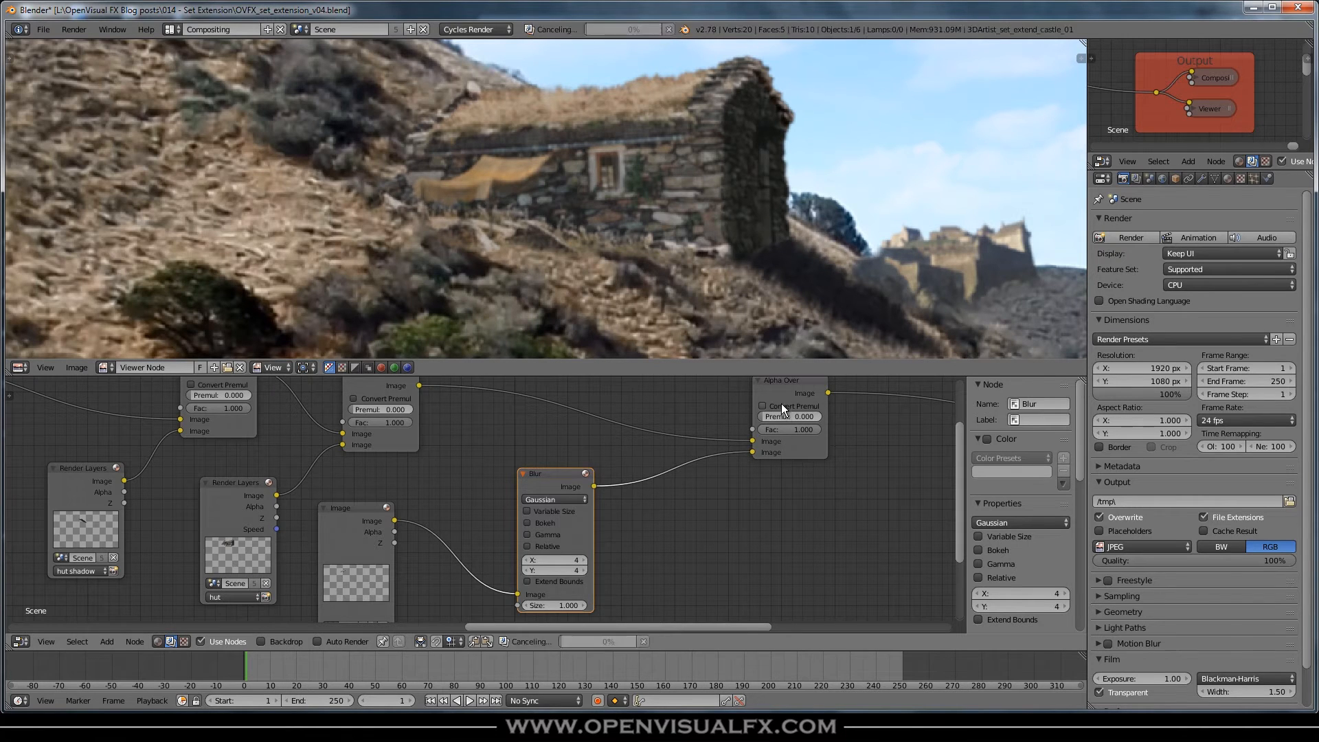
pyautogui.moveTo(566, 479); pyautogui.dragTo(478, 491)
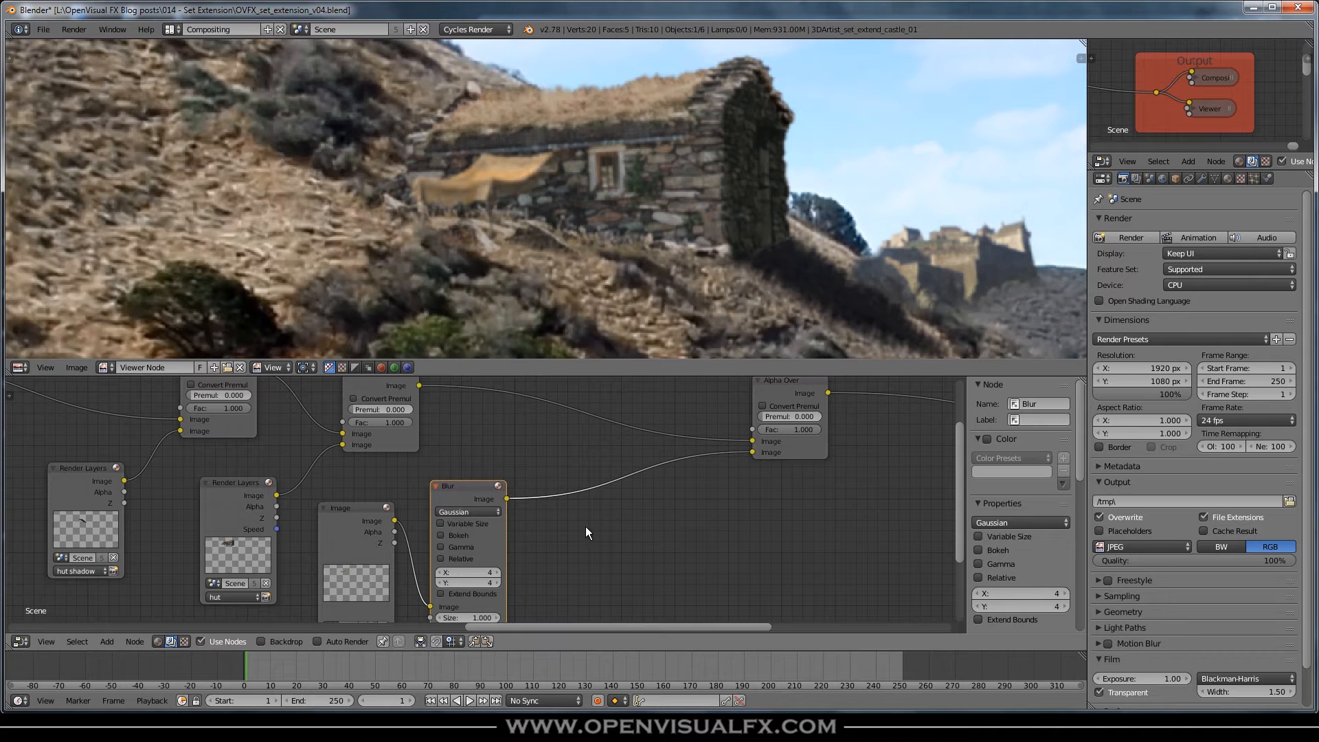
pyautogui.moveTo(490, 484); pyautogui.dragTo(664, 474)
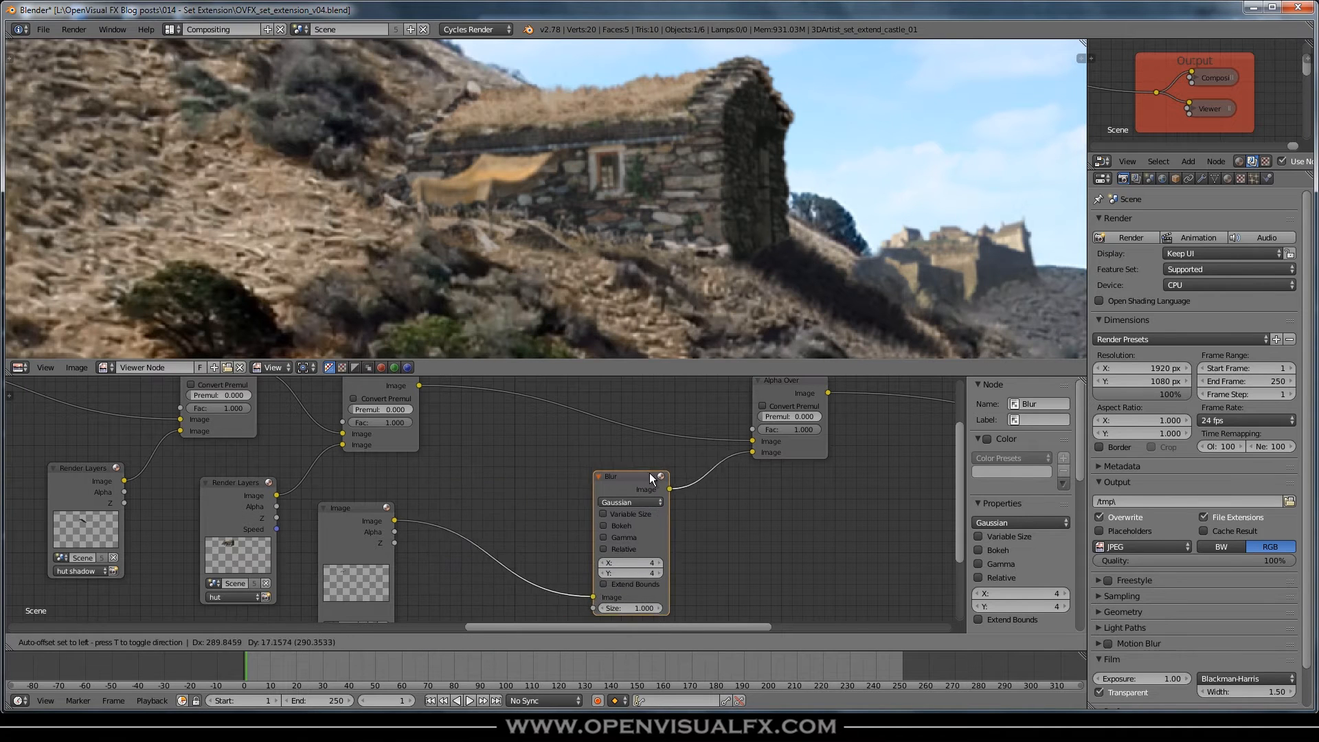
# Step: Insert an Alpha Convert node set to Straight to Premul between the fabric Image node and its Blur node
pyautogui.hotkey('shift', 'a')
pyautogui.moveTo(516, 541)
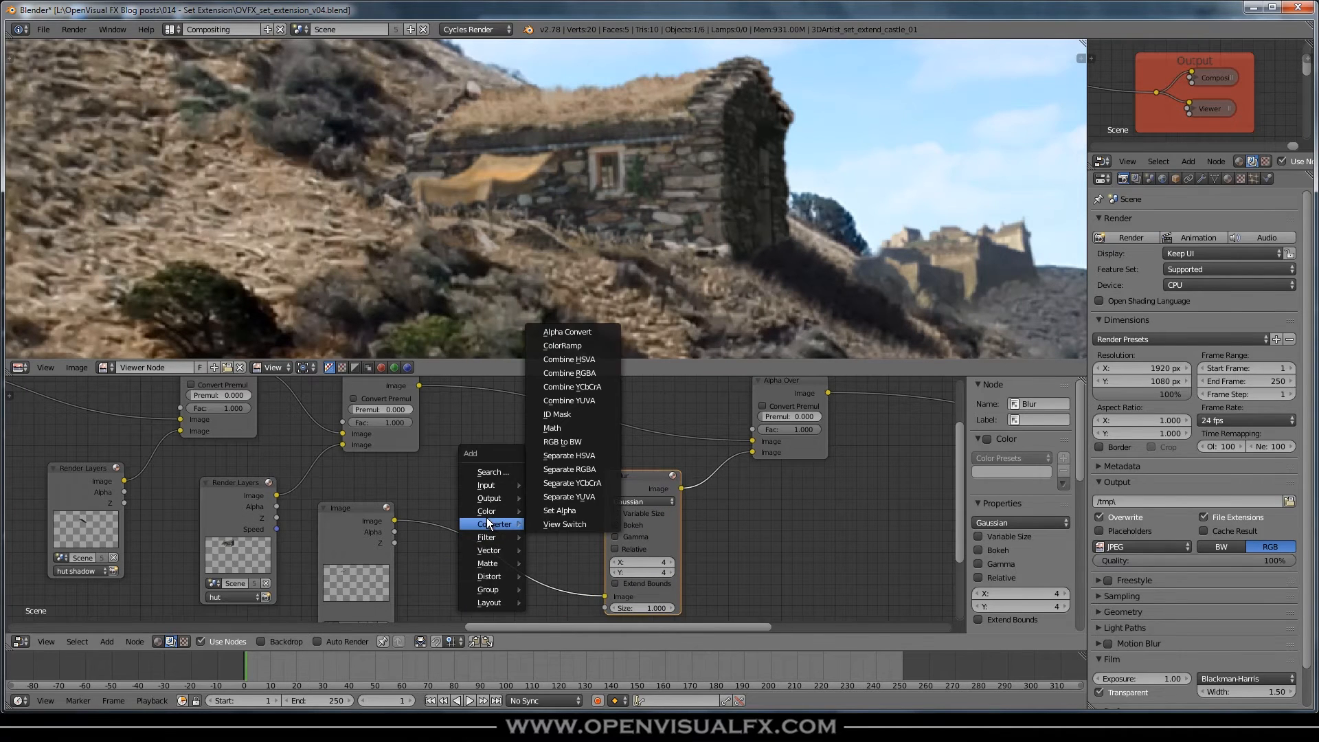
pyautogui.click(570, 332)
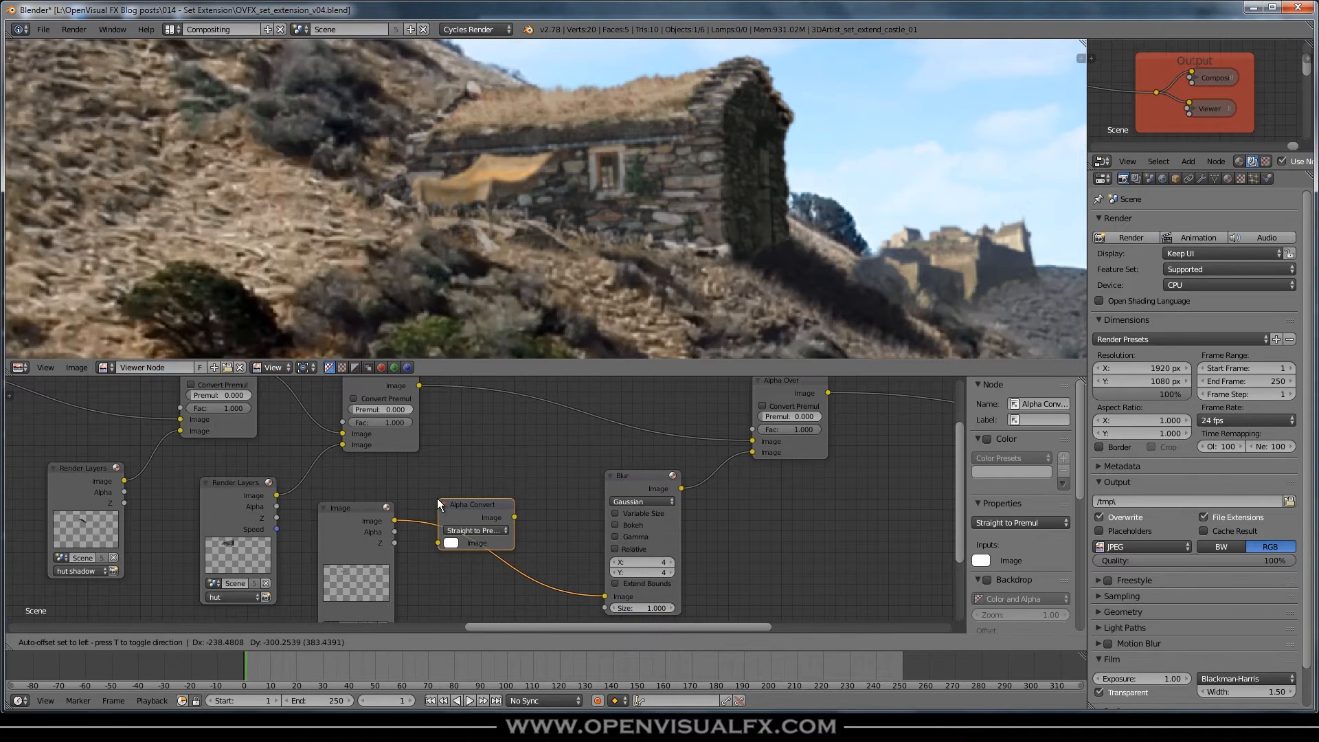
pyautogui.click(437, 497)
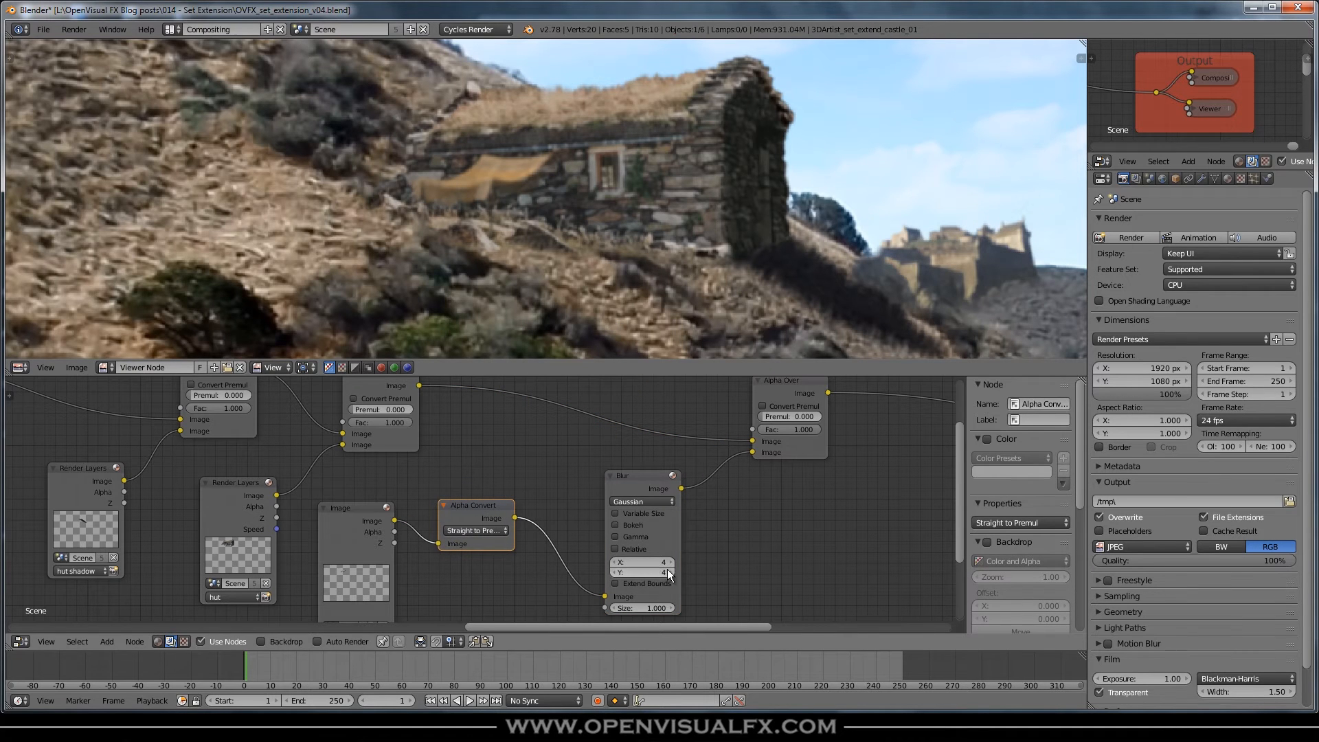
# Step: Try X and Y sizes of 2 on the fabric Blur node, and settle on 3 for both
pyautogui.click(613, 562)
pyautogui.click(613, 562)
pyautogui.click(615, 571)
pyautogui.click(616, 571)
pyautogui.scroll(2, 558, 276)
pyautogui.scroll(-3, 558, 276)
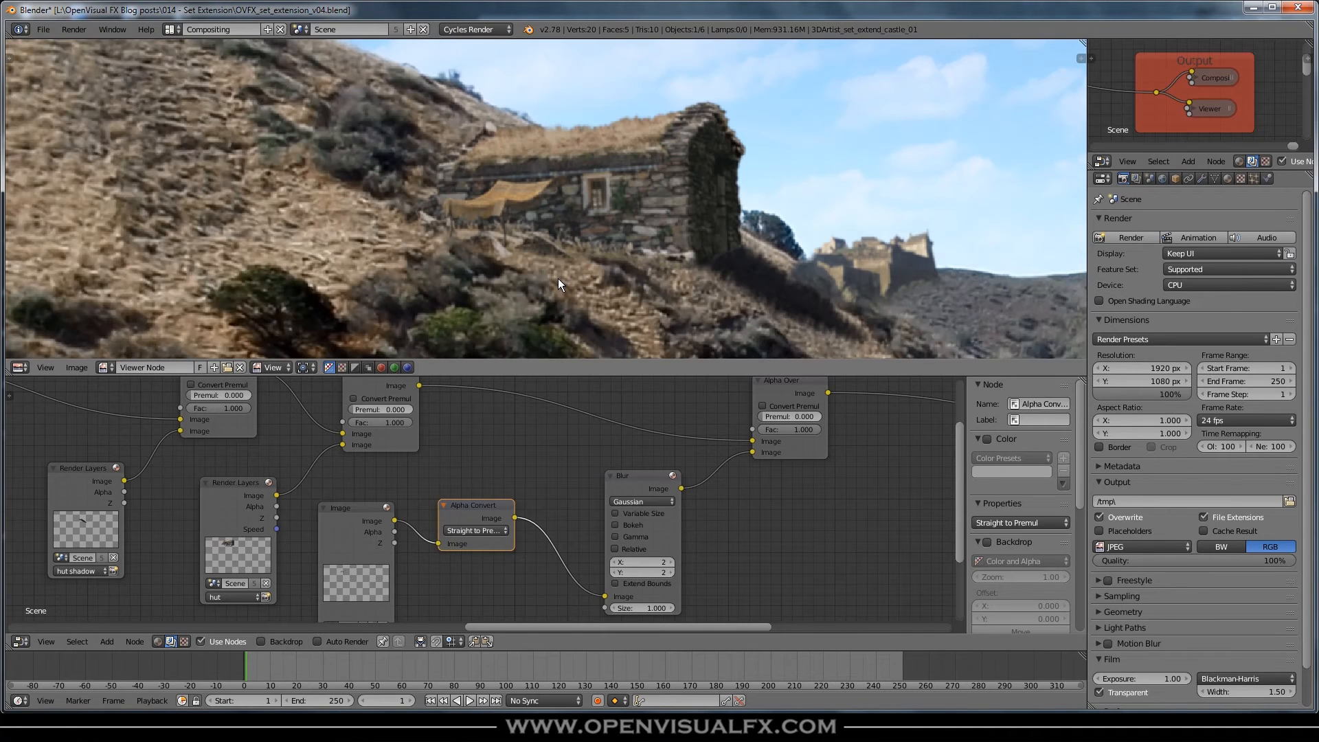
pyautogui.scroll(2, 655, 559)
pyautogui.click(677, 558)
pyautogui.click(679, 569)
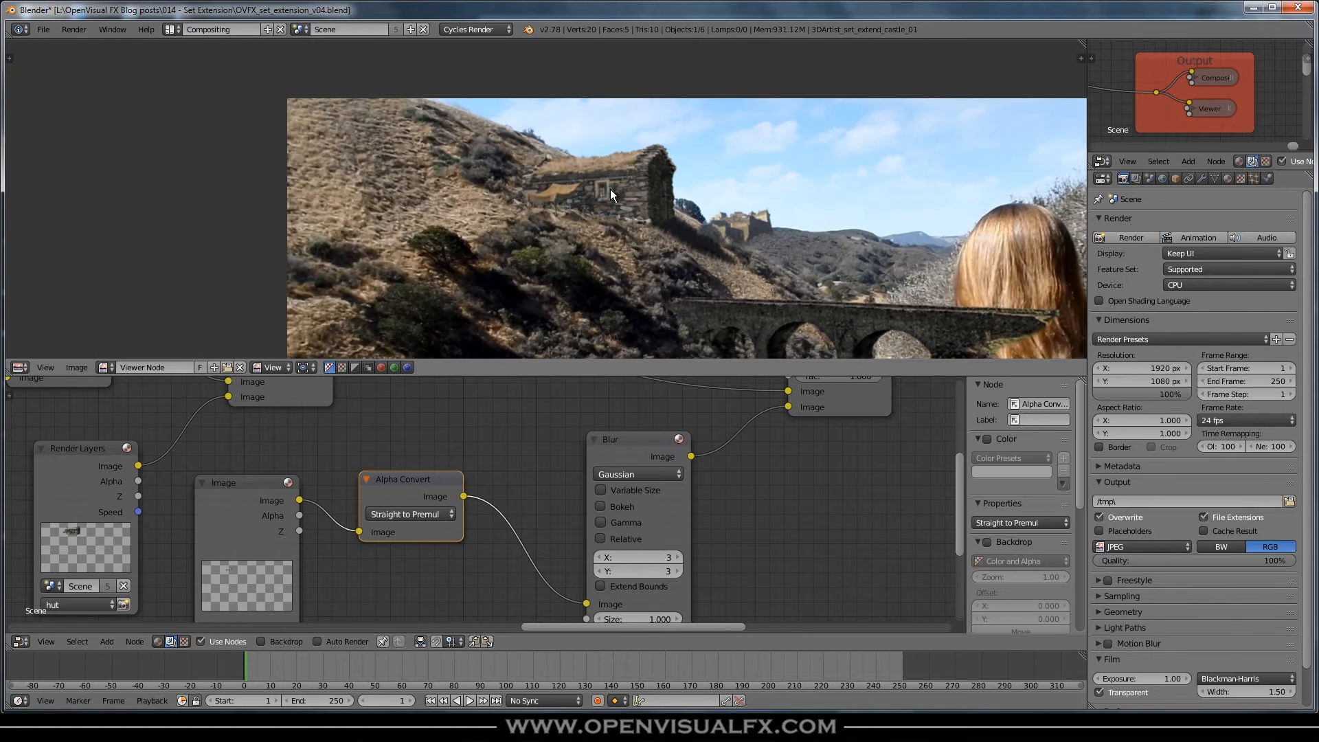
pyautogui.scroll(1, 453, 183)
pyautogui.scroll(3, 449, 175)
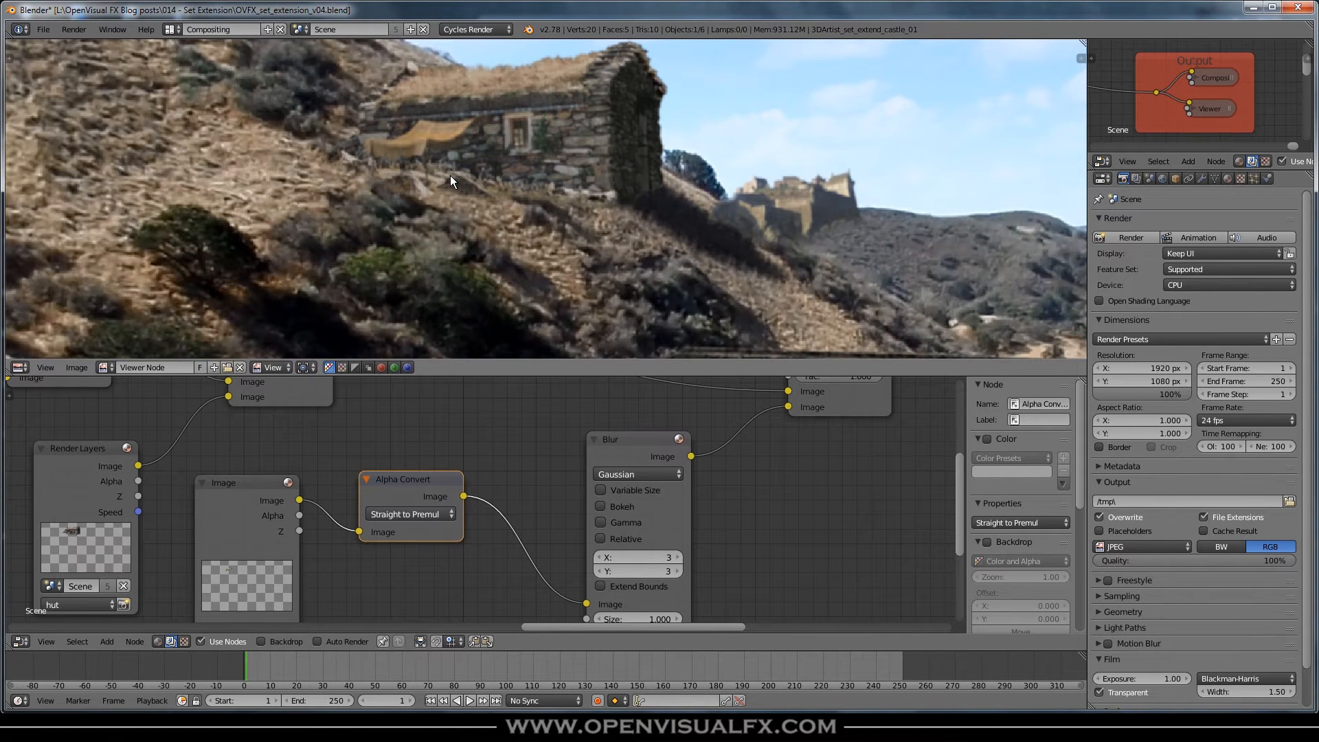
pyautogui.scroll(-2, 390, 483)
# Step: Move the Alpha Convert and fabric Image nodes closer to the Blur node
pyautogui.moveTo(409, 475); pyautogui.dragTo(455, 497)
pyautogui.moveTo(321, 487); pyautogui.dragTo(364, 488)
pyautogui.scroll(-5, 462, 156)
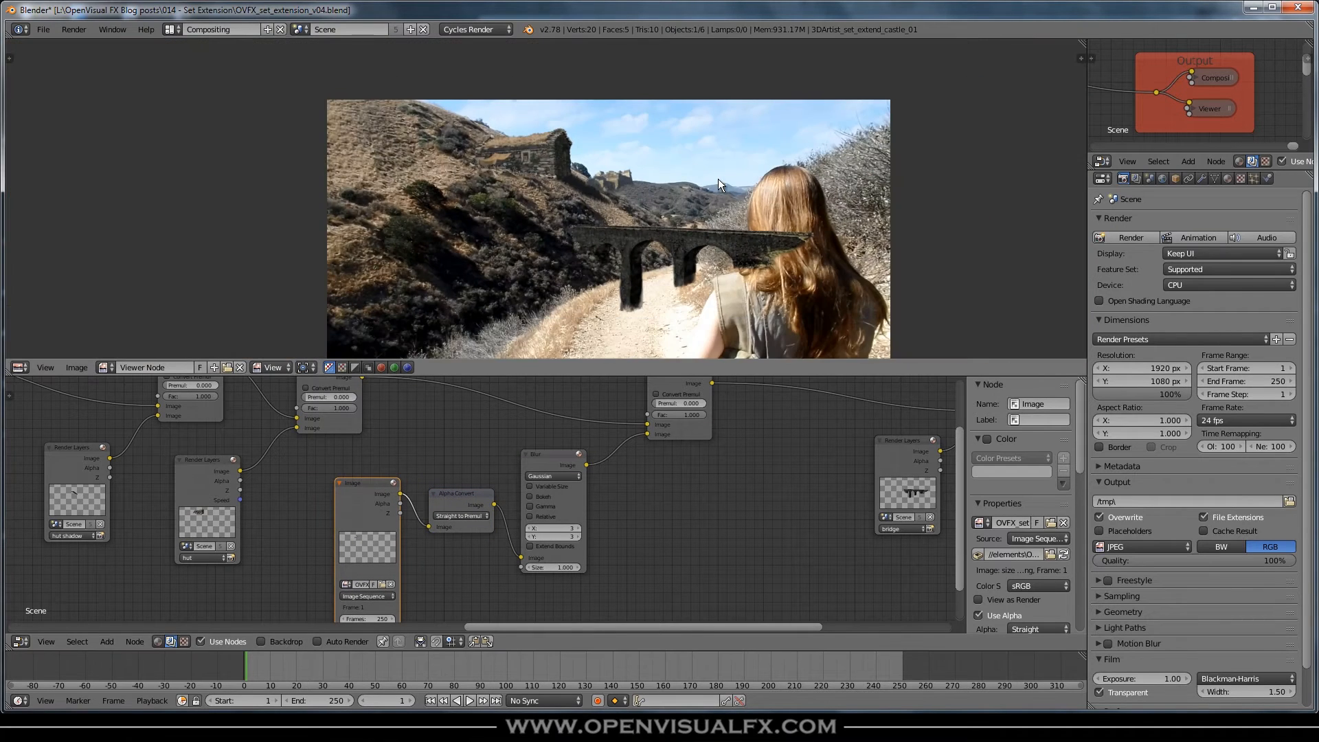
# Step: Shift the castle's Render Layers, Transform and Alpha Over nodes back along the chain, closer to the sky nodes
pyautogui.moveTo(718, 178); pyautogui.dragTo(600, 166, button='middle')
pyautogui.scroll(-2, 782, 516)
pyautogui.moveTo(860, 514); pyautogui.dragTo(485, 533, button='middle')
pyautogui.scroll(3, 434, 500)
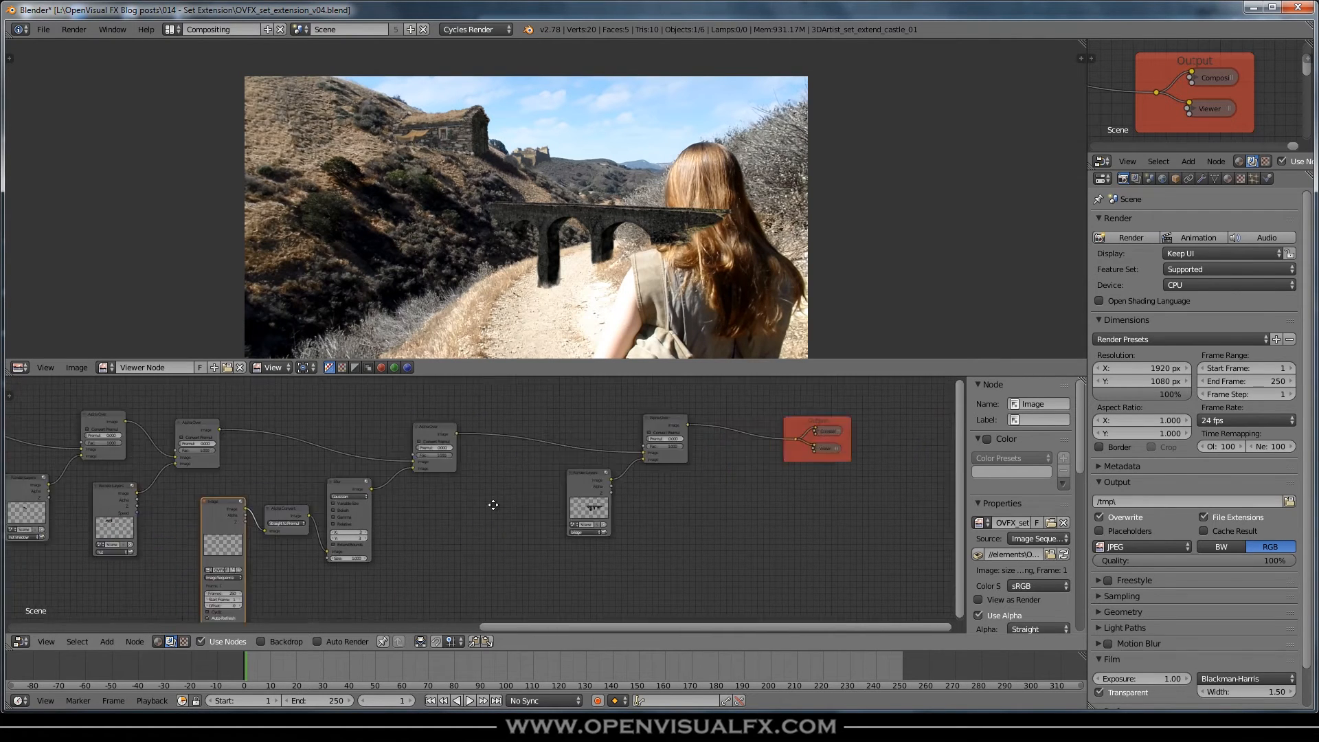
pyautogui.moveTo(437, 500); pyautogui.dragTo(860, 509, button='middle')
pyautogui.moveTo(320, 541); pyautogui.dragTo(673, 554, button='middle')
pyautogui.scroll(4, 716, 506)
pyautogui.moveTo(715, 506); pyautogui.dragTo(639, 500)
pyautogui.moveTo(834, 498); pyautogui.dragTo(707, 501)
pyautogui.moveTo(820, 492); pyautogui.dragTo(594, 517, button='middle')
pyautogui.moveTo(753, 424); pyautogui.dragTo(633, 429)
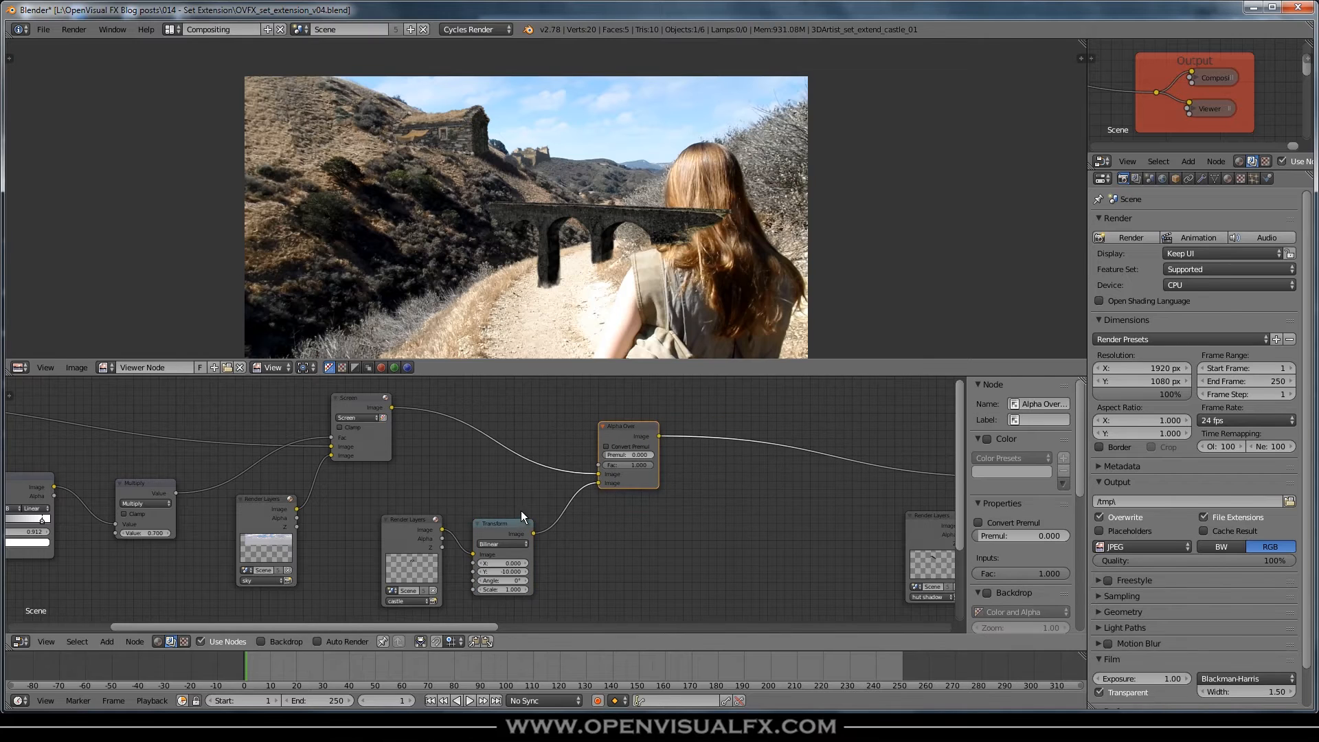
# Step: Maximize the node editor and move the sky Render Layers and Screen nodes closer to the Multiply node
pyautogui.hotkey('ctrl', 'space')
pyautogui.moveTo(365, 479); pyautogui.dragTo(828, 486, button='middle')
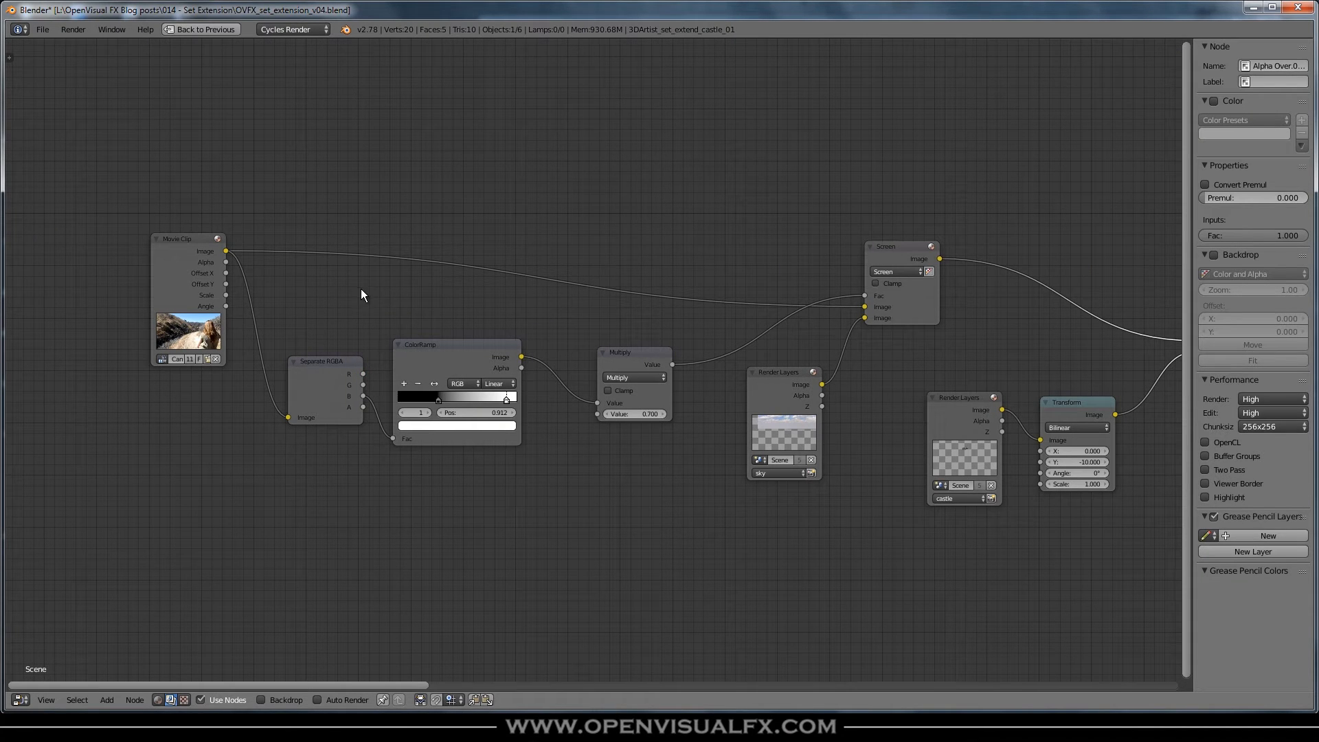
pyautogui.moveTo(793, 376); pyautogui.dragTo(769, 387)
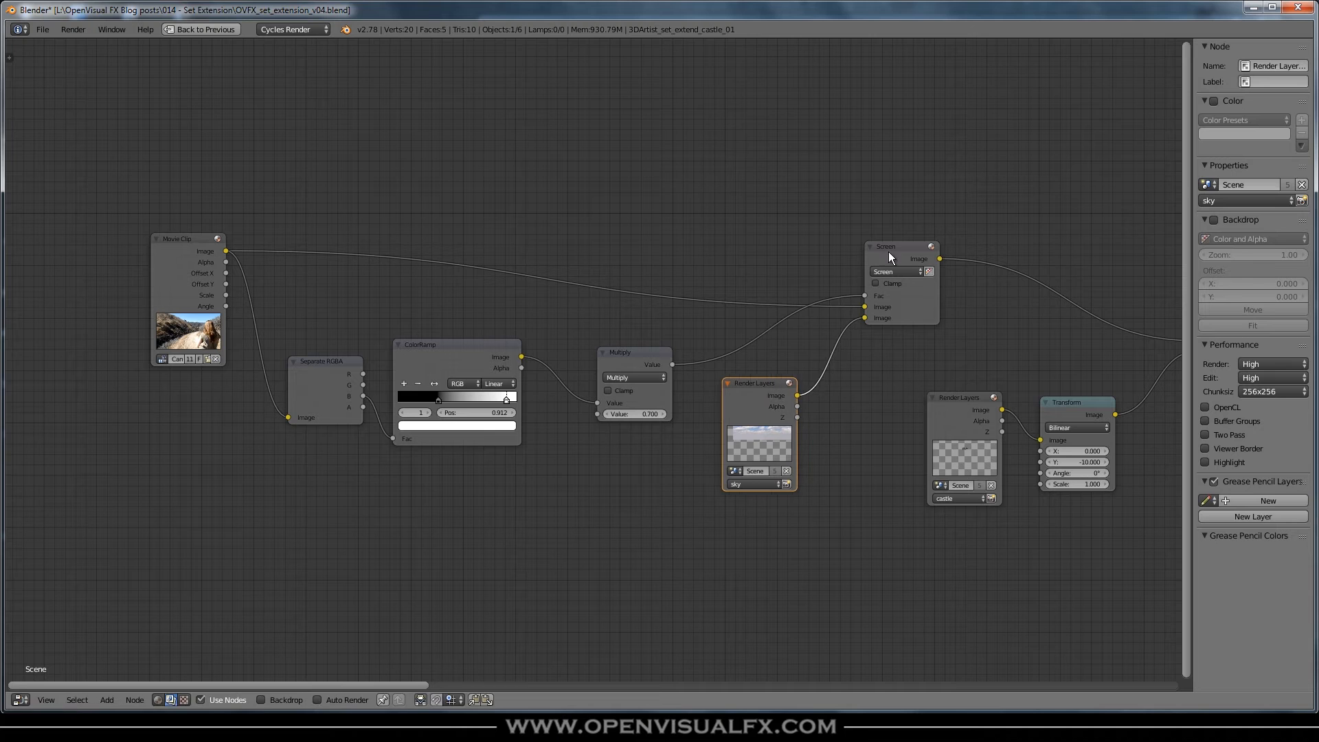
pyautogui.moveTo(887, 248); pyautogui.dragTo(853, 243)
# Step: Enclose the footage and sky nodes, from Movie Clip through Screen, in a frame and shift it away from the castle nodes
pyautogui.moveTo(55, 143); pyautogui.dragTo(860, 504)
pyautogui.hotkey('ctrl', 'j')
pyautogui.moveTo(650, 261); pyautogui.dragTo(349, 249)
# Step: Enclose the castle Render Layers, Transform and Alpha Over nodes in a frame and move it closer to the sky frame
pyautogui.moveTo(880, 398); pyautogui.dragTo(573, 377, button='middle')
pyautogui.scroll(-1, 749, 380)
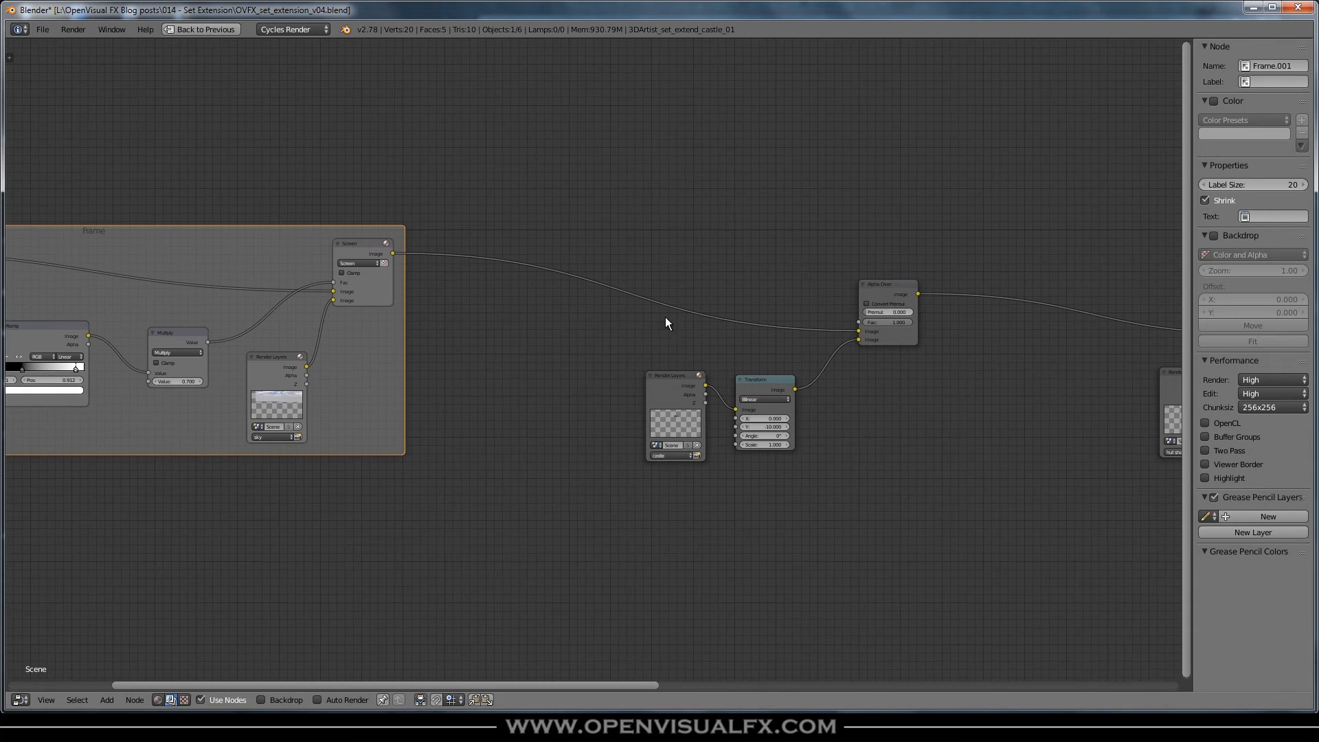
pyautogui.moveTo(538, 212); pyautogui.dragTo(919, 481)
pyautogui.hotkey('ctrl', 'j')
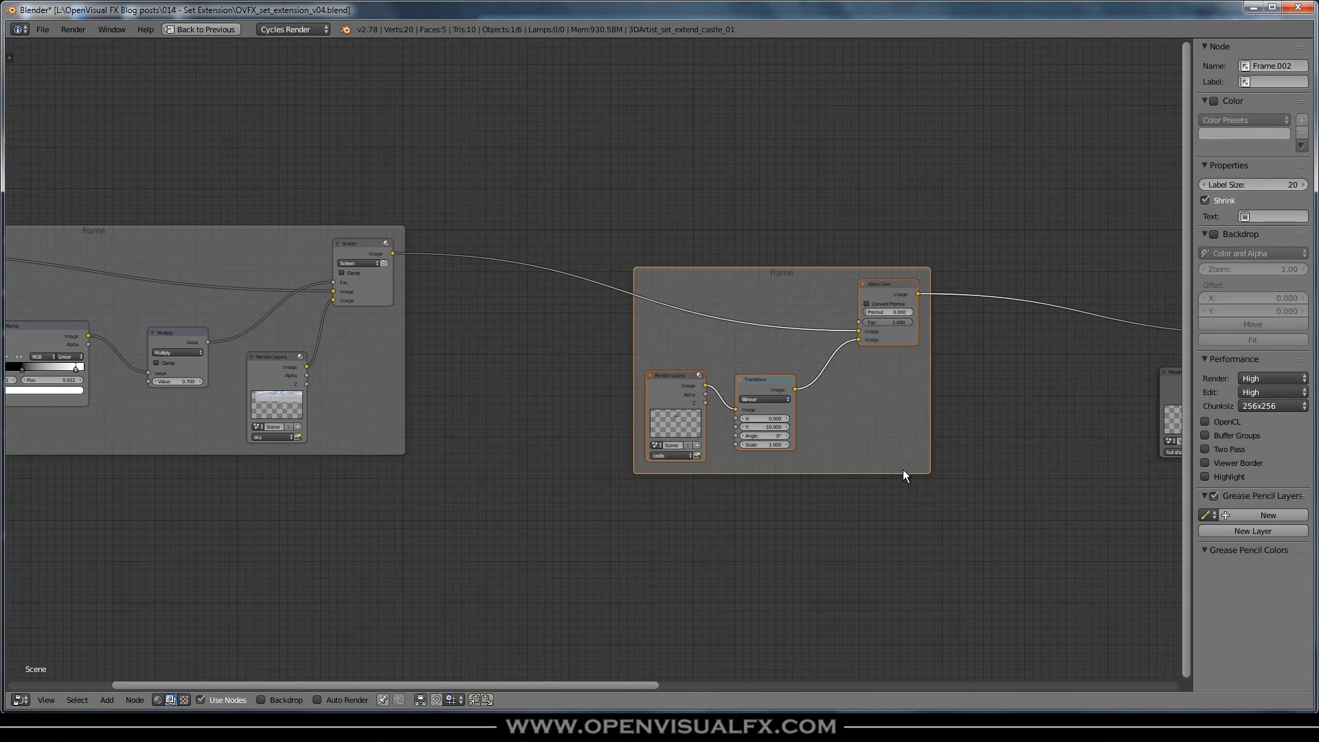
pyautogui.moveTo(763, 294); pyautogui.dragTo(595, 313)
# Step: Enclose the hut shadow and hut layers with their Alpha Over nodes in a frame and move it beside the castle frame
pyautogui.moveTo(831, 432); pyautogui.dragTo(250, 460, button='middle')
pyautogui.click(618, 408)
pyautogui.moveTo(524, 302); pyautogui.dragTo(815, 508)
pyautogui.hotkey('ctrl', 'j')
pyautogui.moveTo(745, 312); pyautogui.dragTo(450, 339)
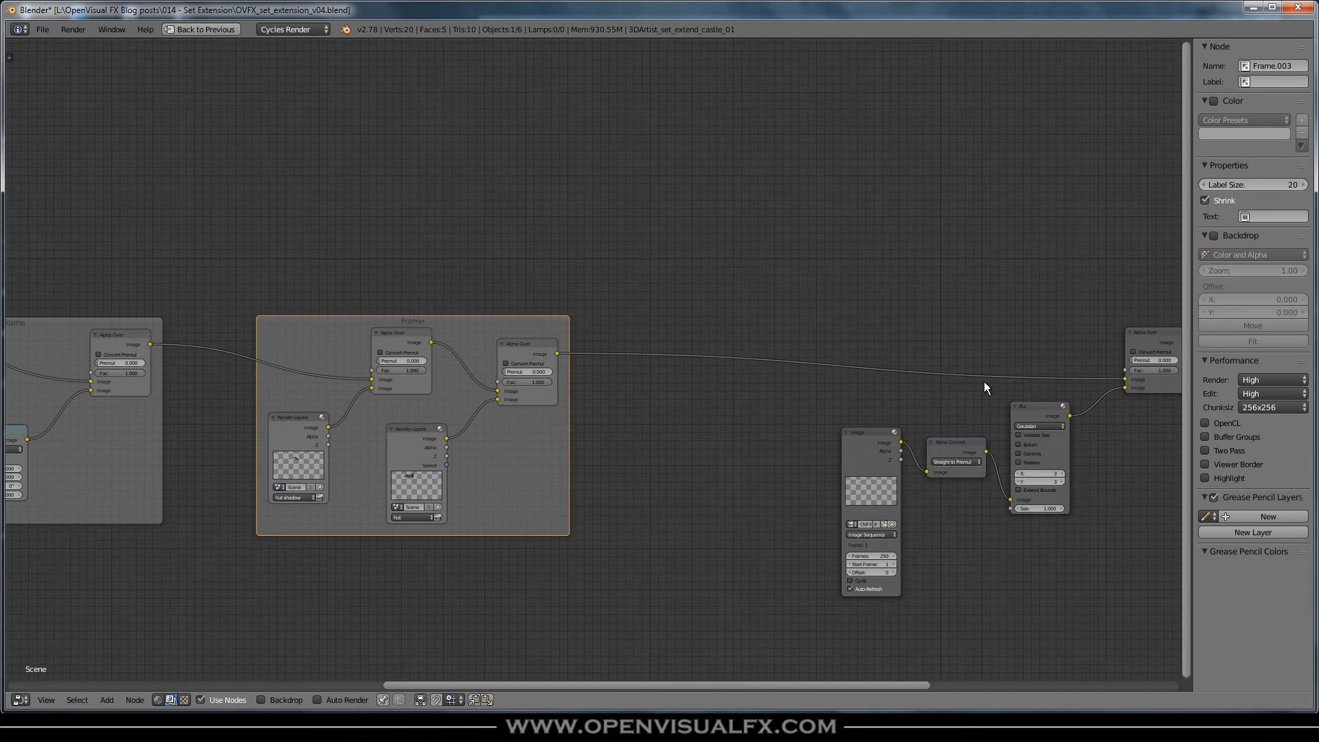
# Step: Enclose the fabric Image, Alpha Convert, Blur and Alpha Over nodes in a frame
pyautogui.moveTo(984, 381); pyautogui.dragTo(660, 355, button='middle')
pyautogui.click(821, 313)
pyautogui.moveTo(889, 261); pyautogui.dragTo(539, 567)
pyautogui.hotkey('ctrl', 'j')
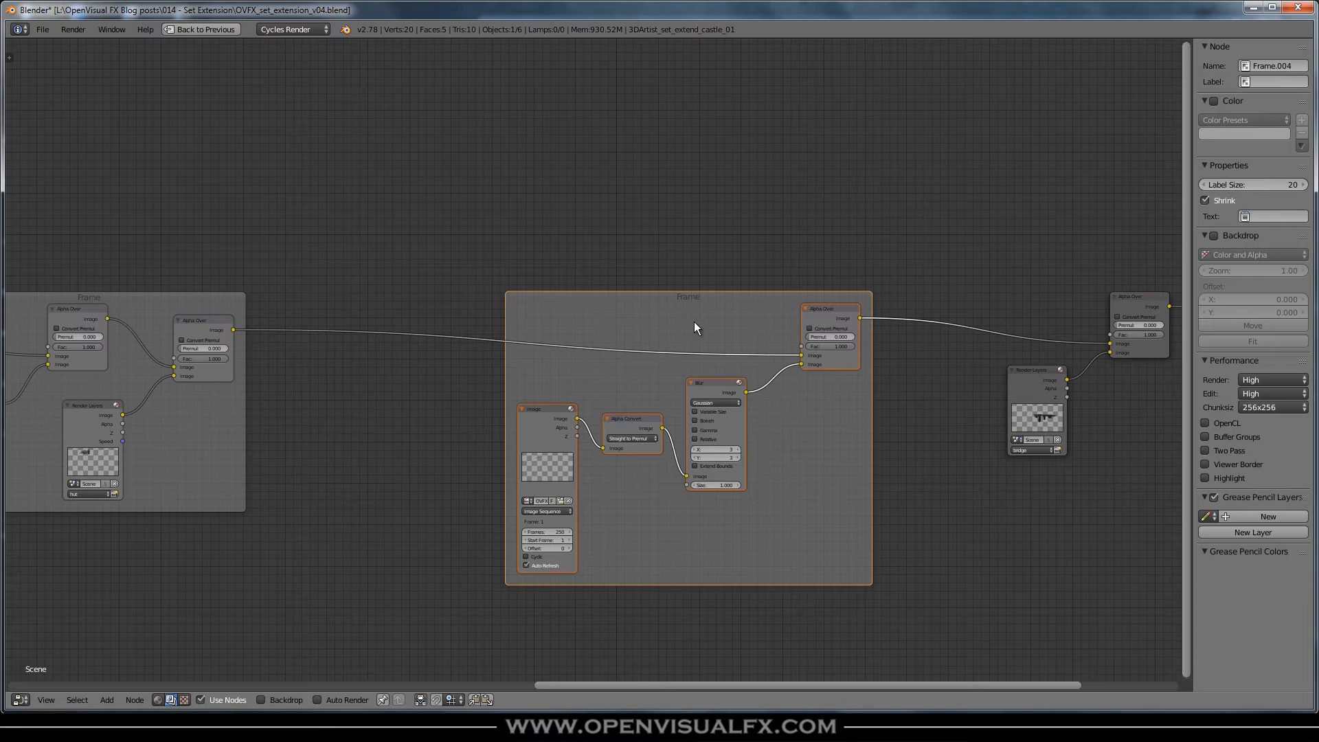
# Step: Group the bridge Render Layers node and its Alpha Over node in a frame and move it closer to the preceding frame
pyautogui.moveTo(693, 321); pyautogui.dragTo(494, 315, button='middle')
pyautogui.moveTo(1038, 342); pyautogui.dragTo(763, 371, button='middle')
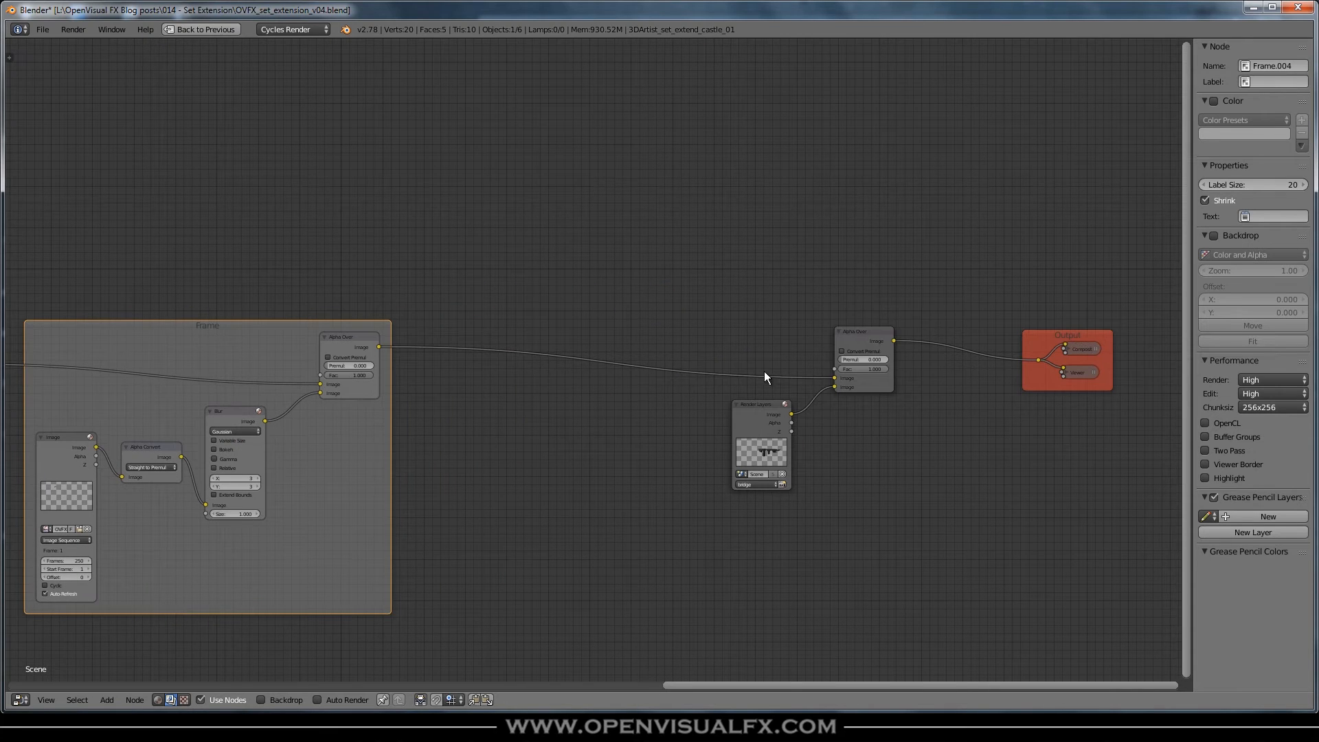
pyautogui.click(881, 329)
pyautogui.keyDown('shift'); pyautogui.click(760, 417); pyautogui.keyUp('shift')
pyautogui.hotkey('ctrl', 'j')
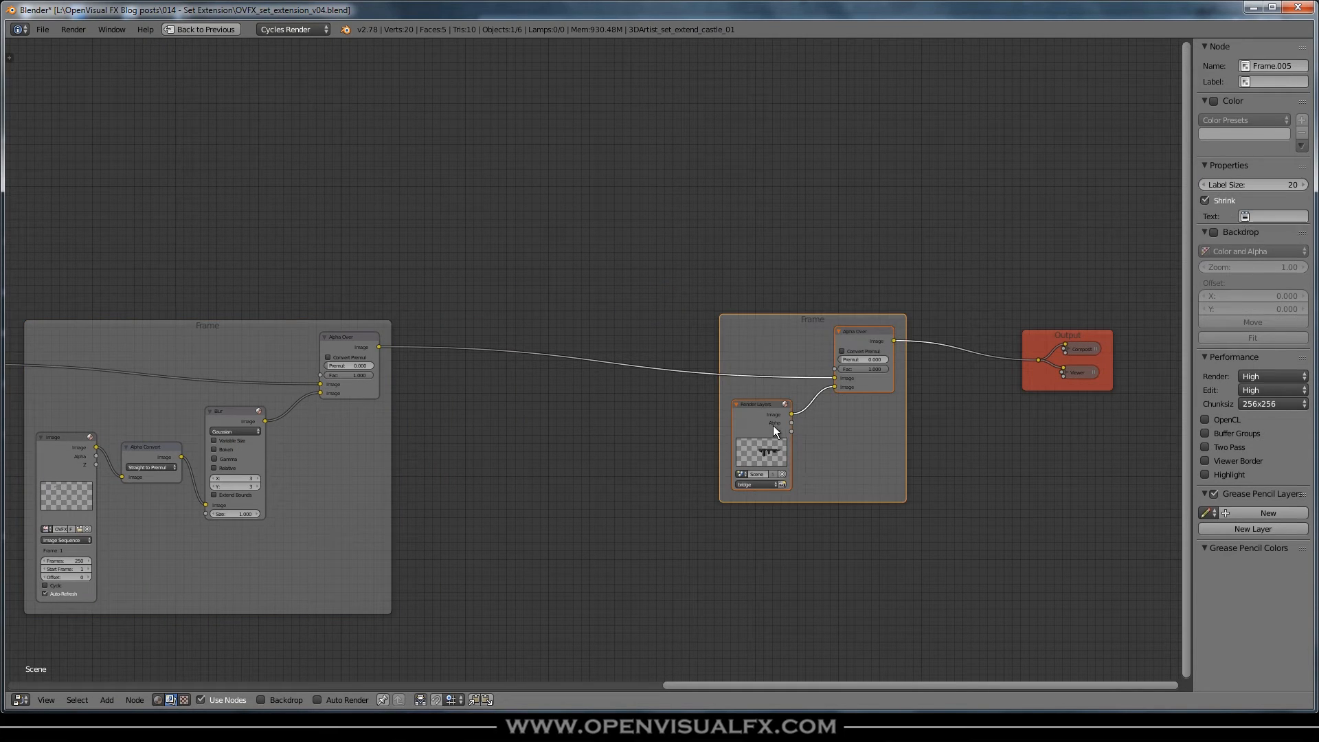
pyautogui.moveTo(814, 313); pyautogui.dragTo(608, 323)
# Step: Enable a custom color on the frame around the movie clip and sky nodes and make it light blue
pyautogui.moveTo(377, 512); pyautogui.dragTo(789, 472, button='middle')
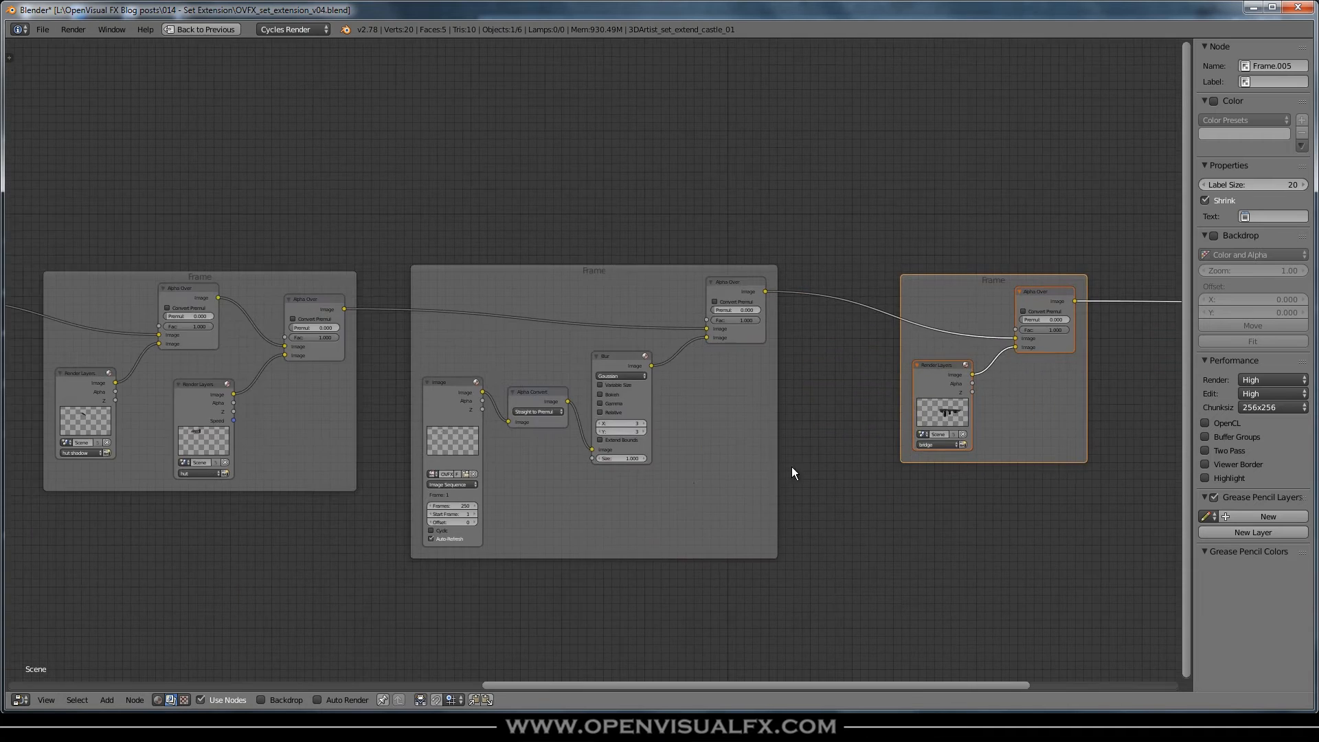
pyautogui.scroll(-2, 698, 500)
pyautogui.moveTo(212, 453); pyautogui.dragTo(734, 416, button='middle')
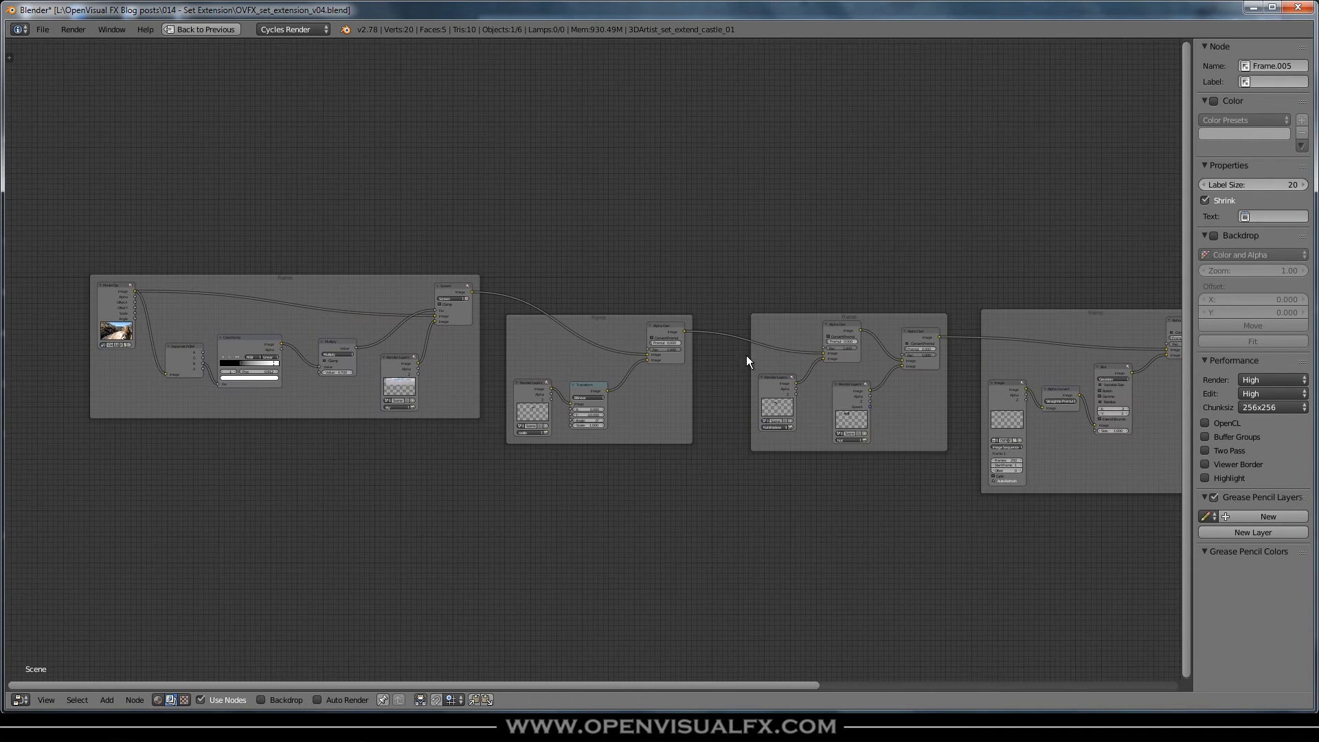
pyautogui.press('n')
pyautogui.scroll(3, 439, 295)
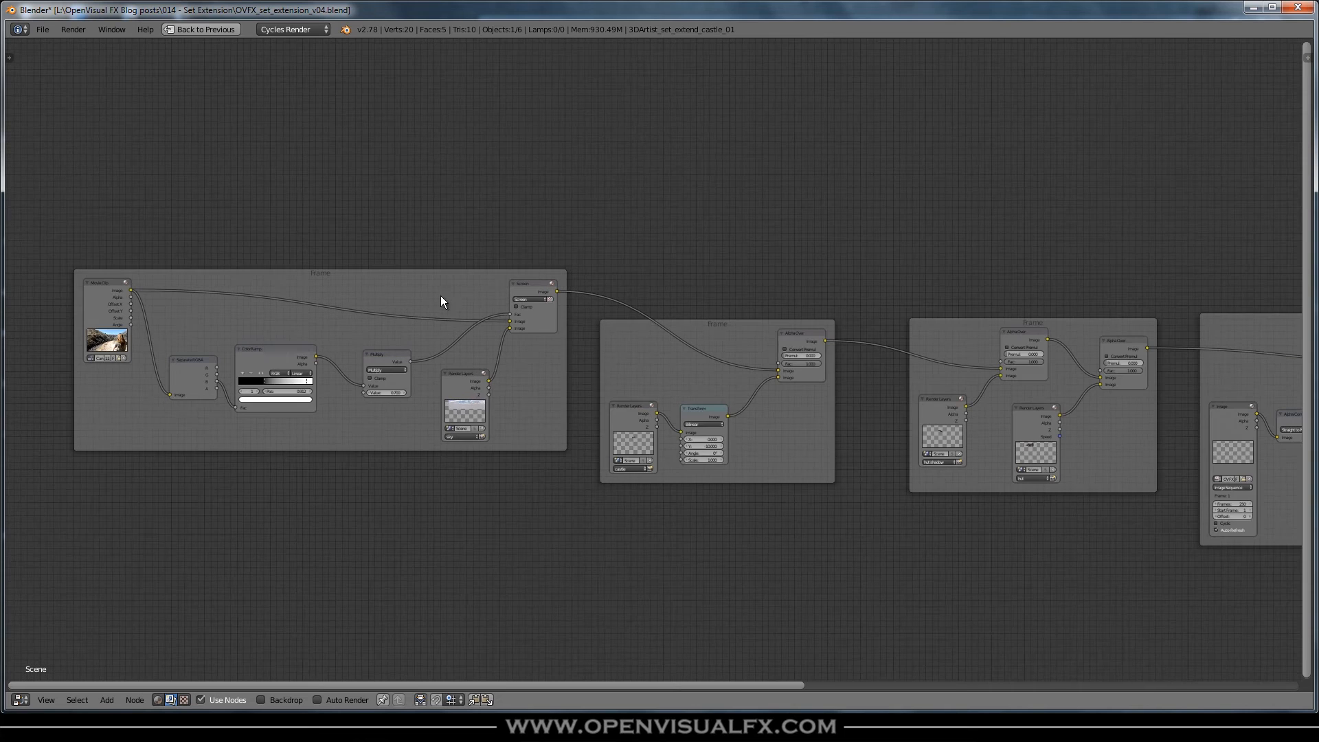
pyautogui.press('n')
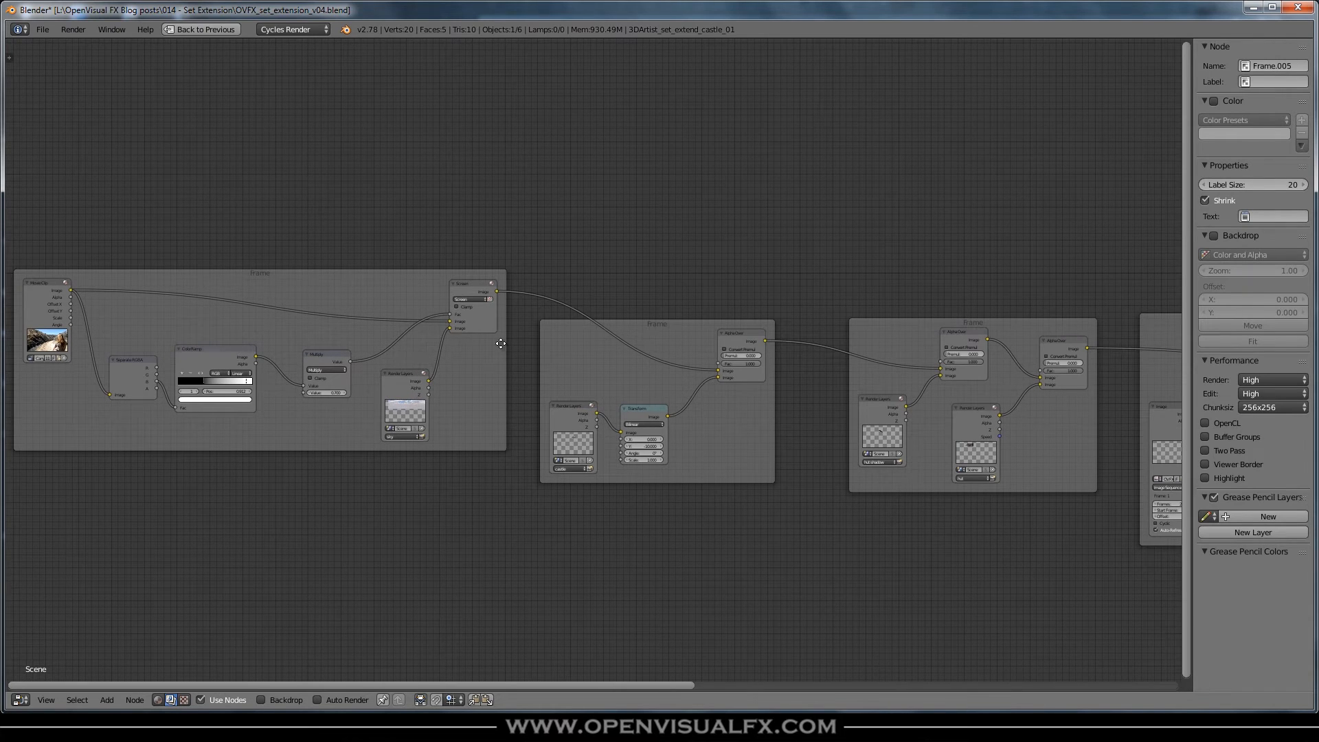
pyautogui.moveTo(429, 315); pyautogui.dragTo(615, 341, button='middle')
pyautogui.click(599, 328)
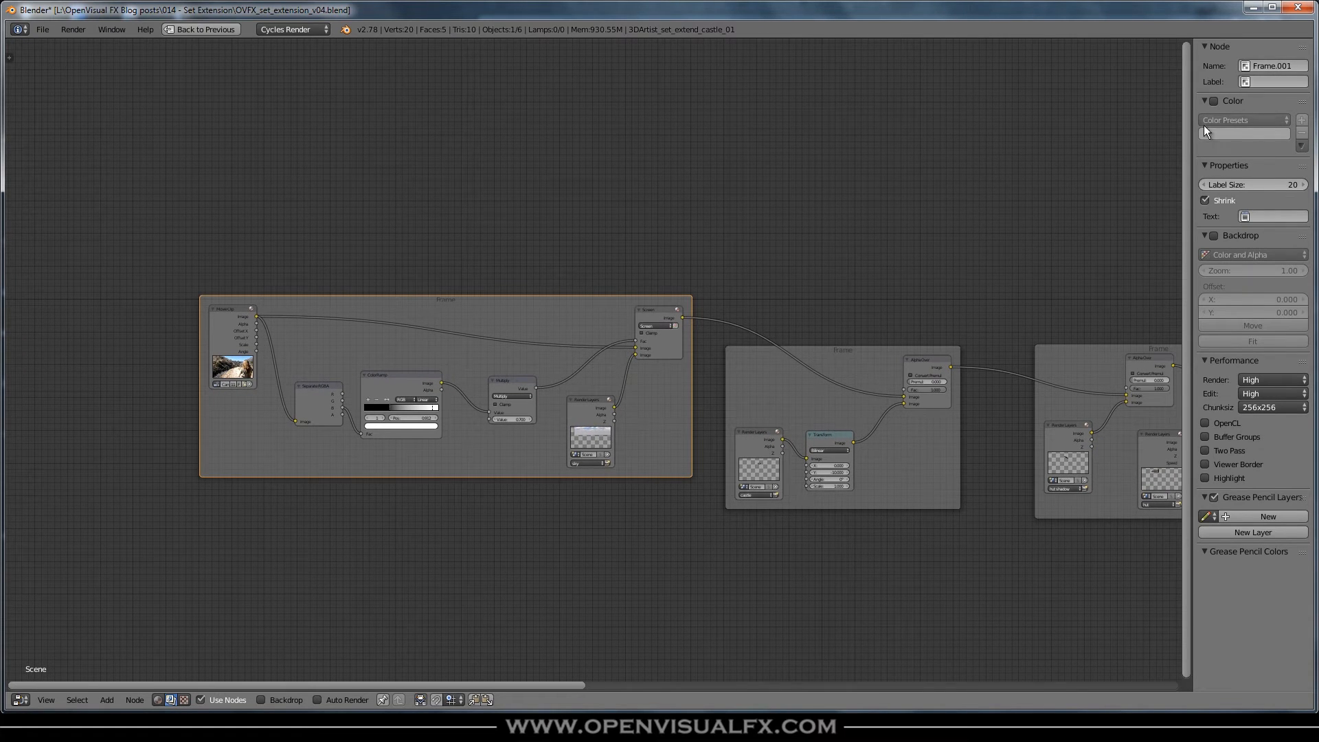
pyautogui.click(1214, 101)
pyautogui.click(1233, 133)
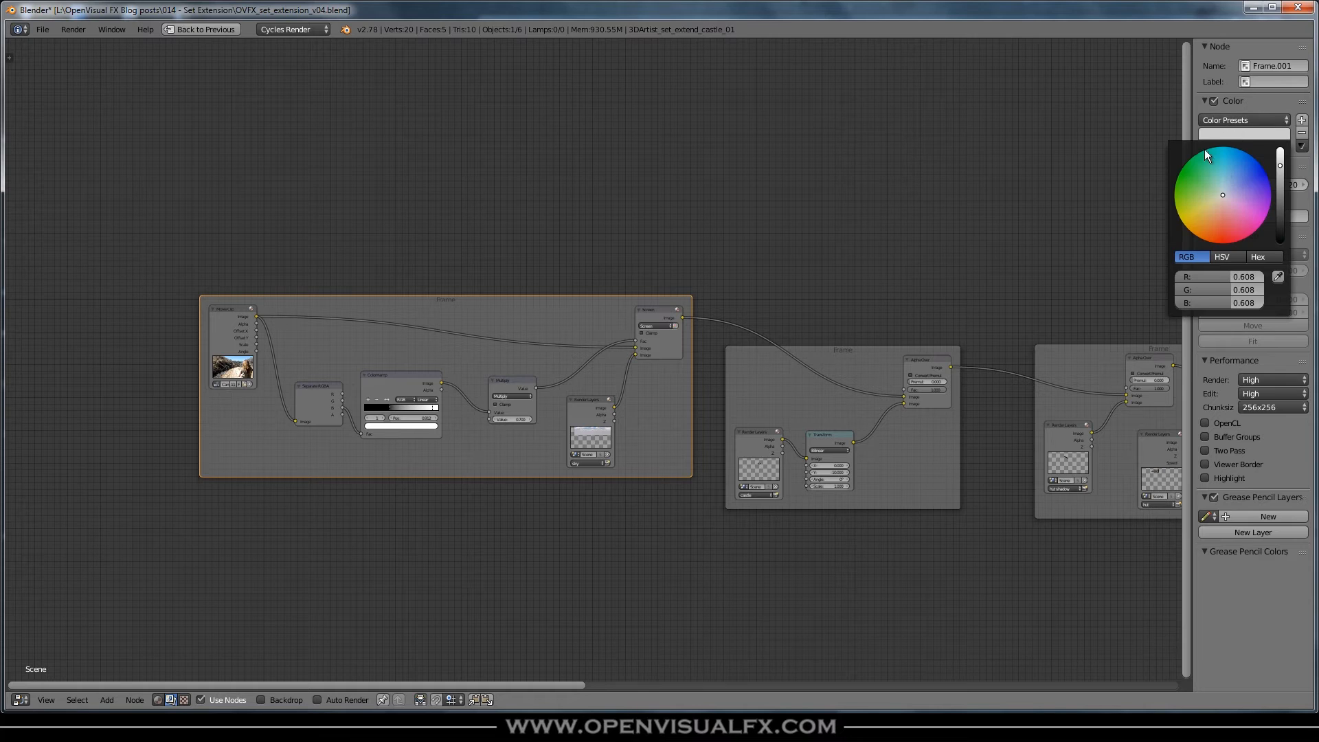
pyautogui.click(1227, 189)
pyautogui.scroll(4, 1226, 190)
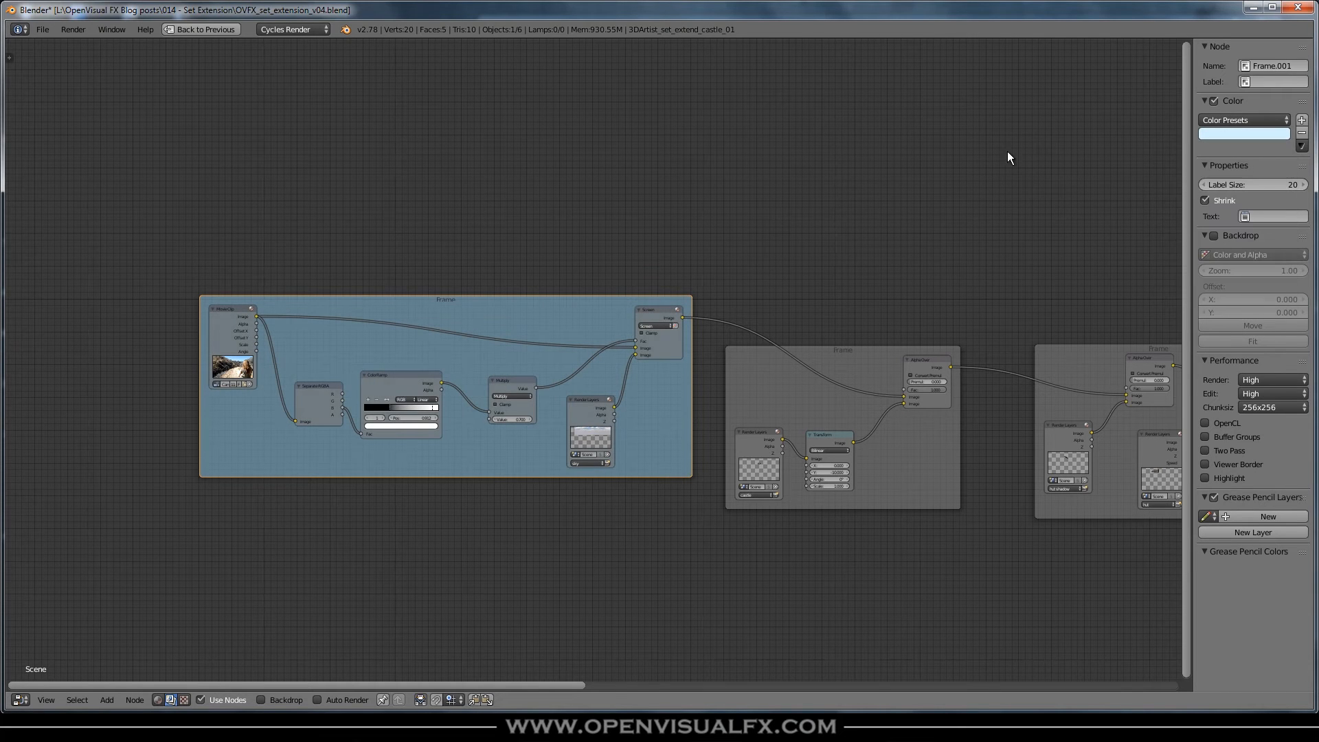
# Step: Label the light blue frame SKY
pyautogui.click(1257, 82)
pyautogui.write('Sky')
pyautogui.press('Return')
# Step: Label the frame around the castle nodes CASTLE and give it a pale lavender custom color
pyautogui.click(856, 375)
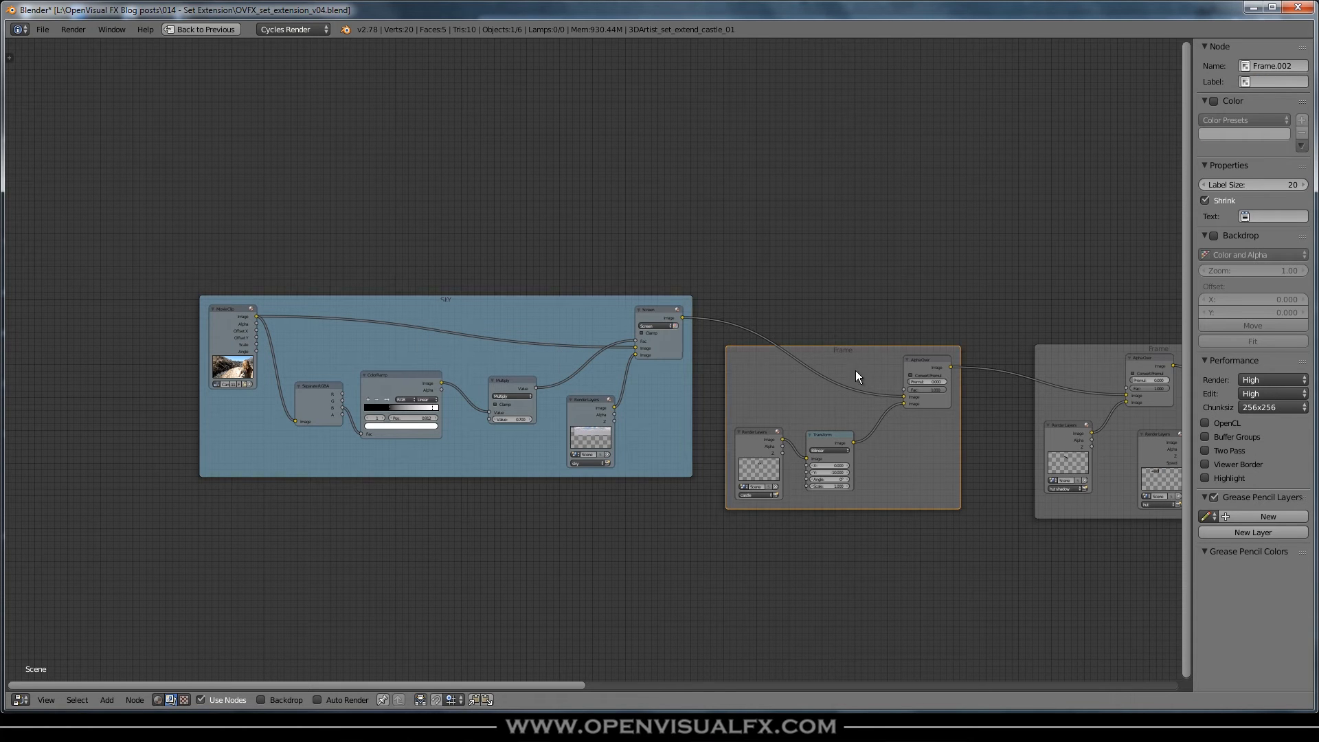
pyautogui.click(1261, 81)
pyautogui.write('CASTLE')
pyautogui.press('Return')
pyautogui.click(1213, 101)
pyautogui.click(1227, 134)
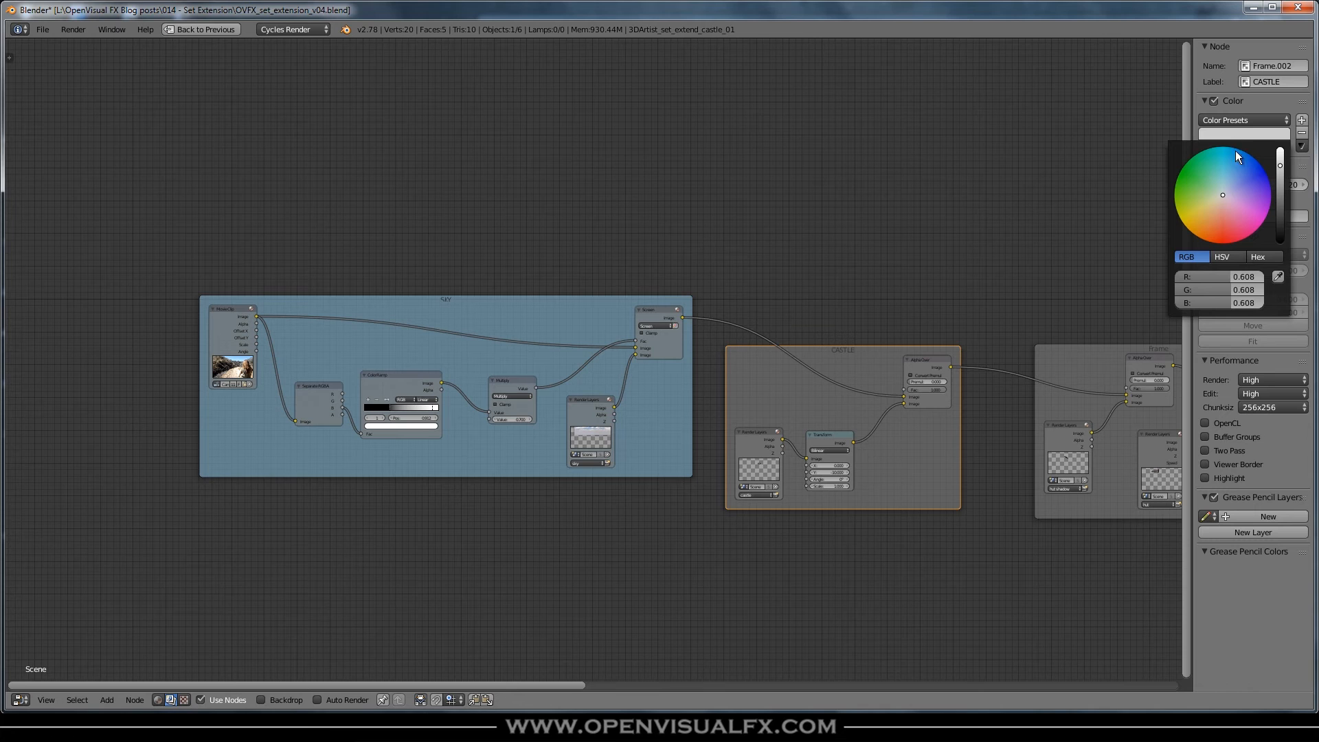
pyautogui.click(1226, 193)
pyautogui.moveTo(1278, 165); pyautogui.dragTo(1278, 145)
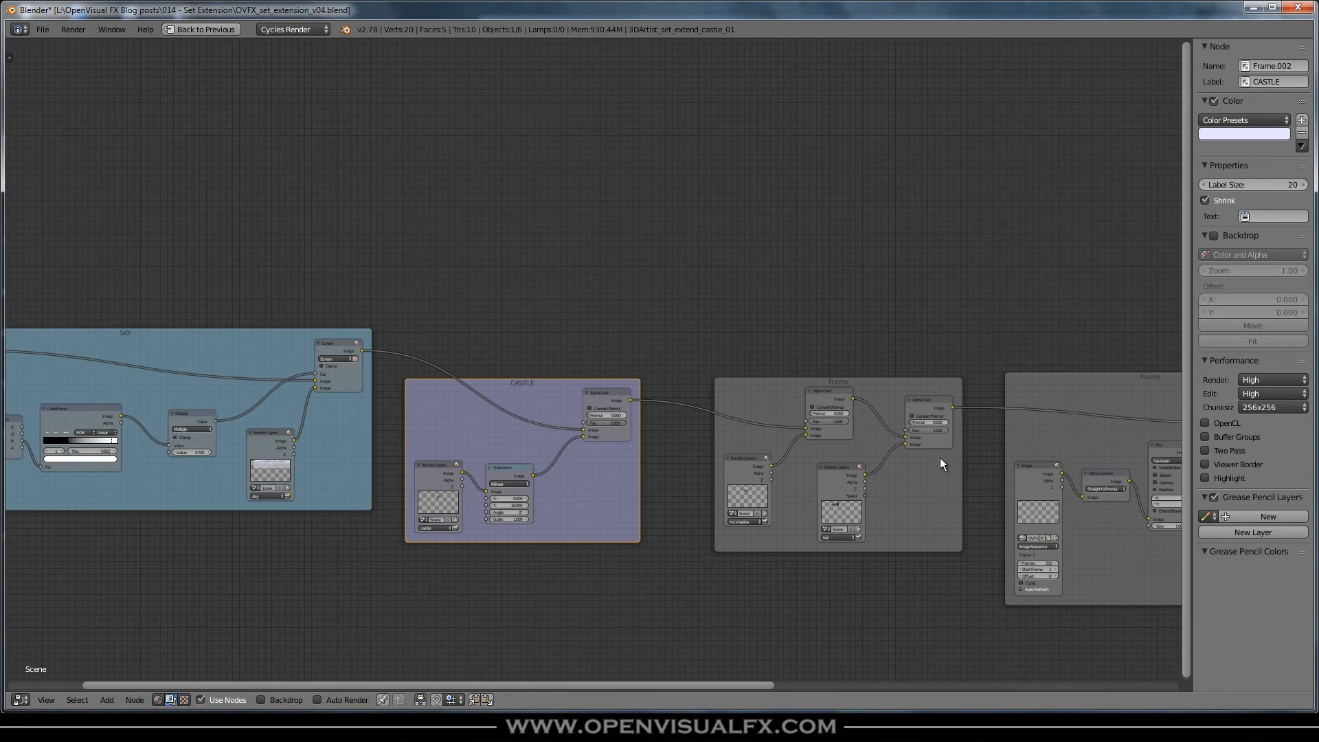
# Step: Return from the maximized node editor to the full Compositing layout and save the blend file, overwriting the existing one
pyautogui.hotkey('shift', 'space')
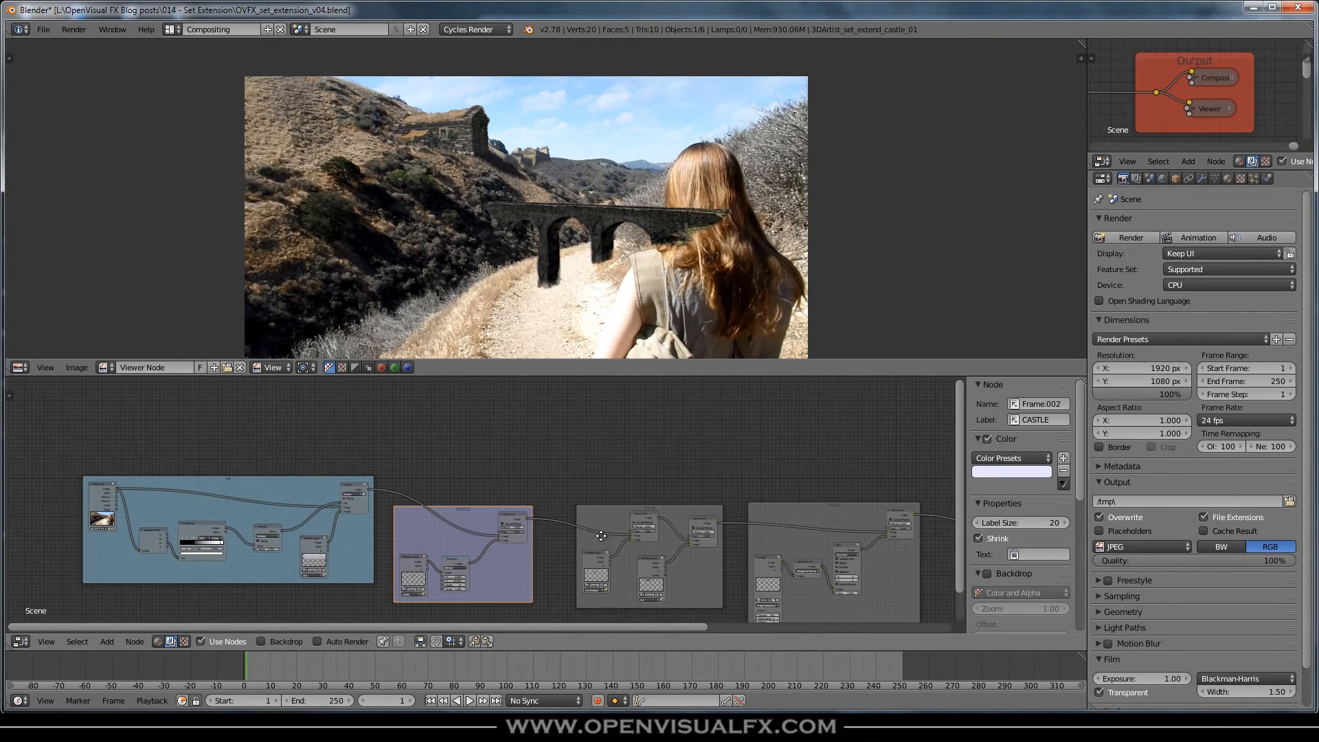
pyautogui.moveTo(601, 536); pyautogui.dragTo(607, 484, button='middle')
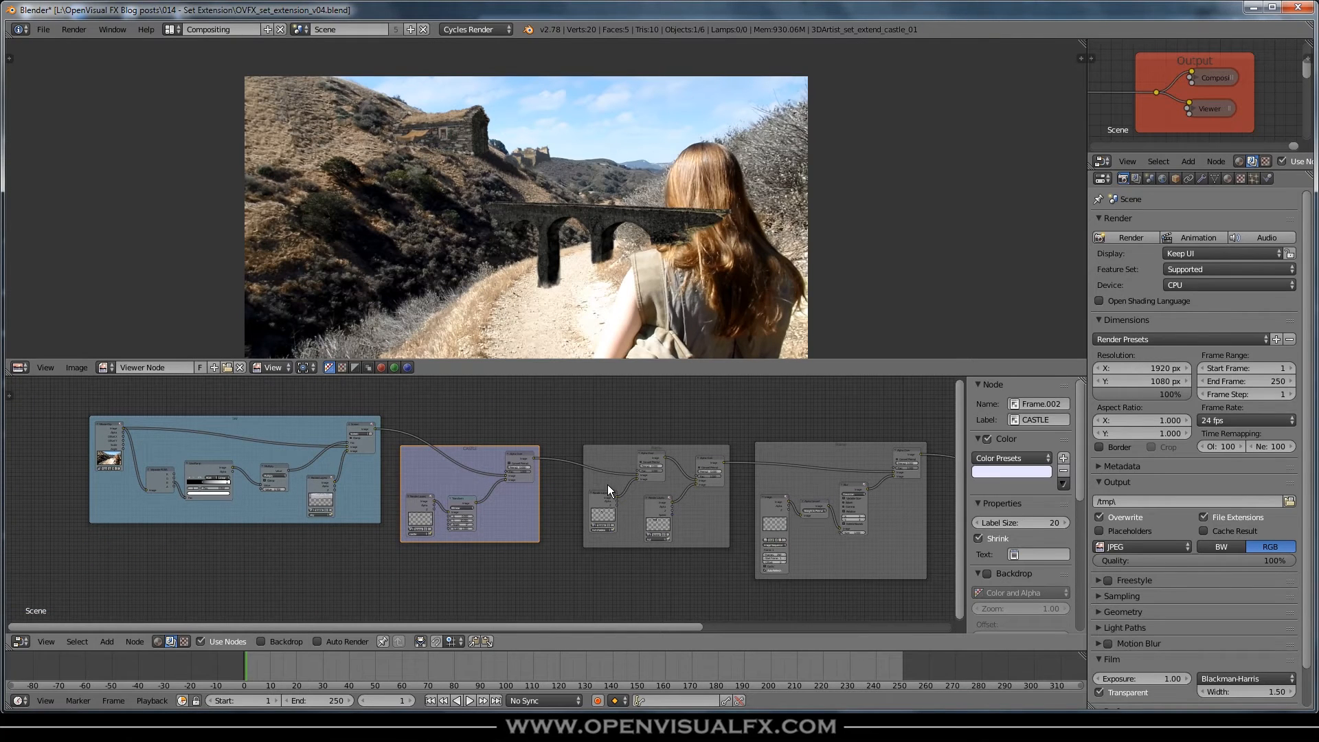
pyautogui.hotkey('ctrl', 's')
pyautogui.click(573, 492)
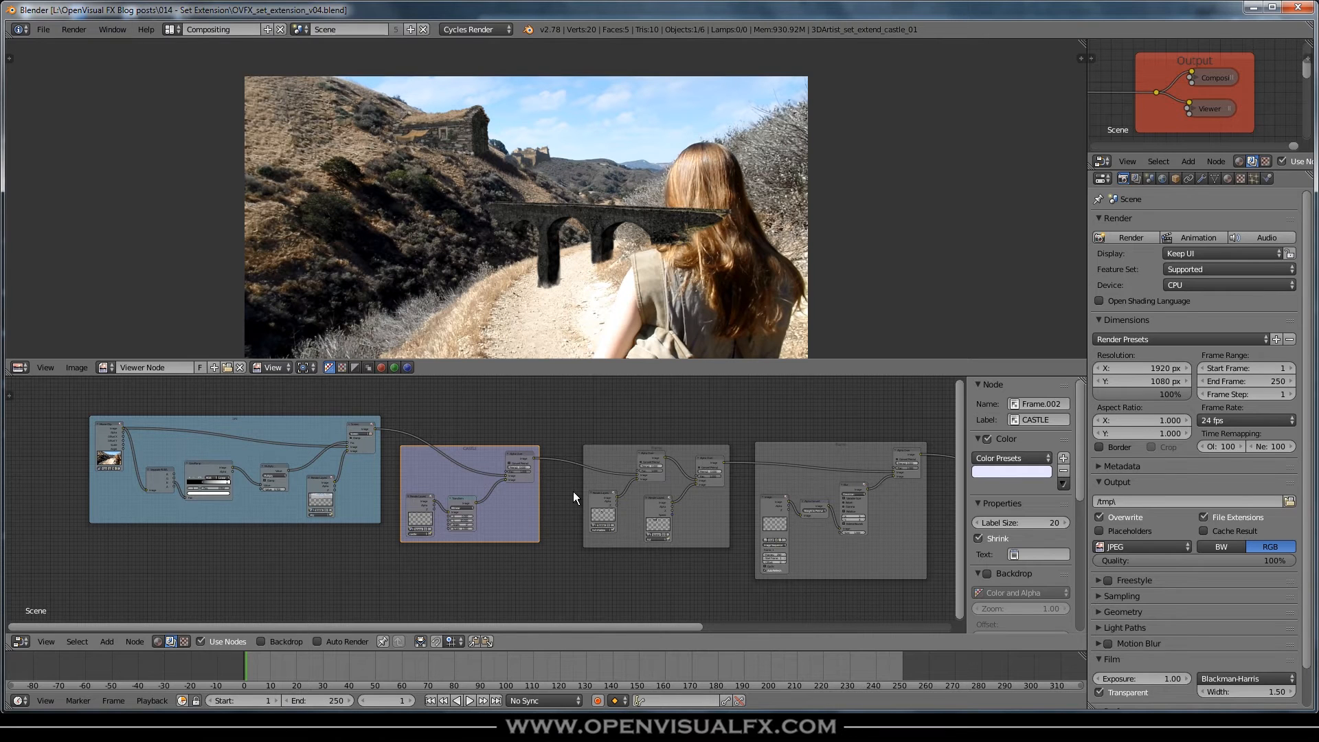
# Step: Shift the SKY and CASTLE frames away from the hut frame to make room for new nodes between them
pyautogui.moveTo(848, 504); pyautogui.dragTo(474, 484, button='middle')
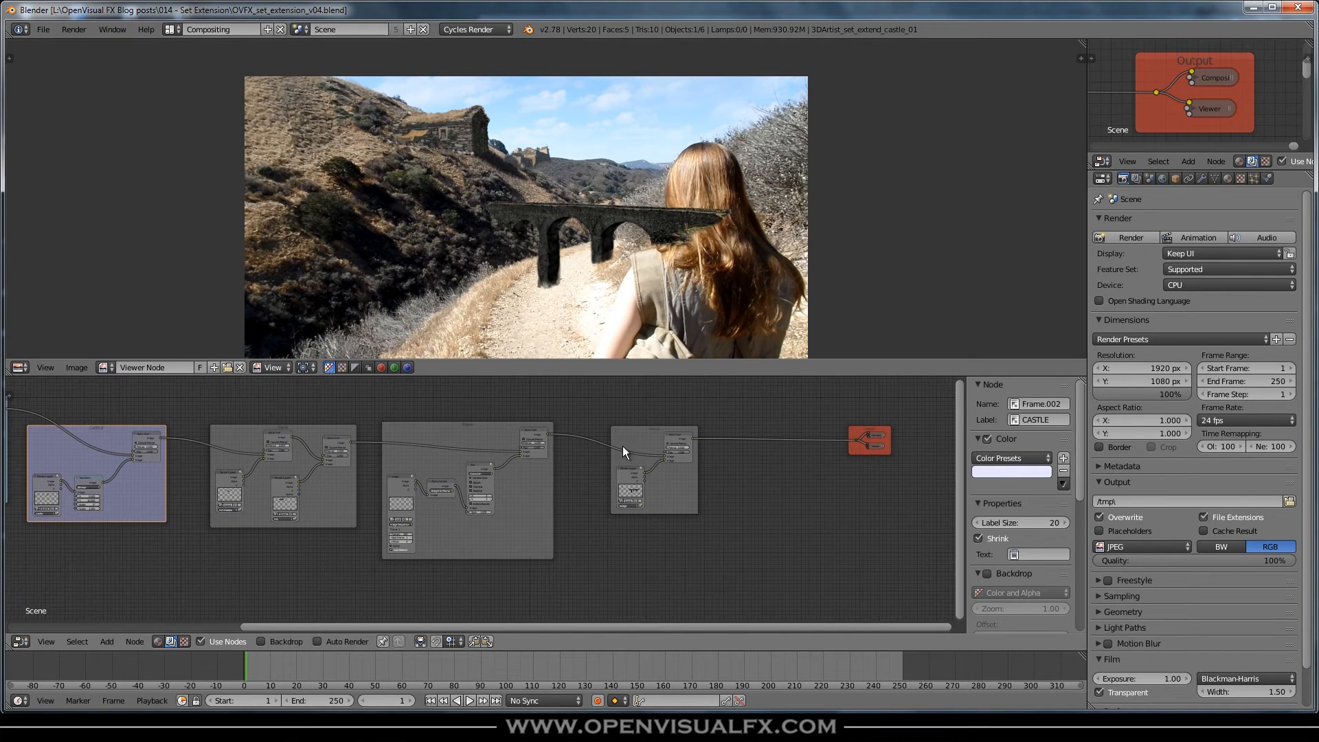
pyautogui.moveTo(240, 506); pyautogui.dragTo(779, 520, button='middle')
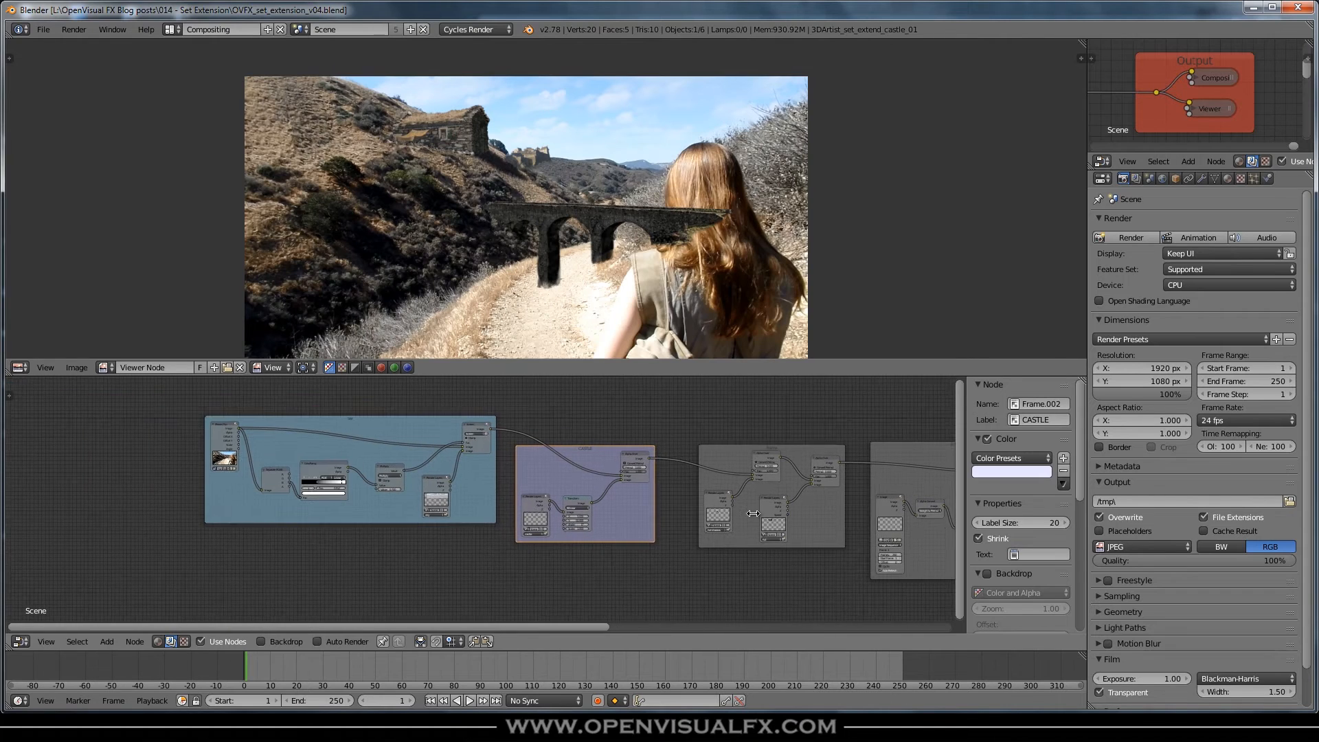
pyautogui.moveTo(374, 422); pyautogui.dragTo(151, 420)
pyautogui.moveTo(578, 455); pyautogui.dragTo(367, 451)
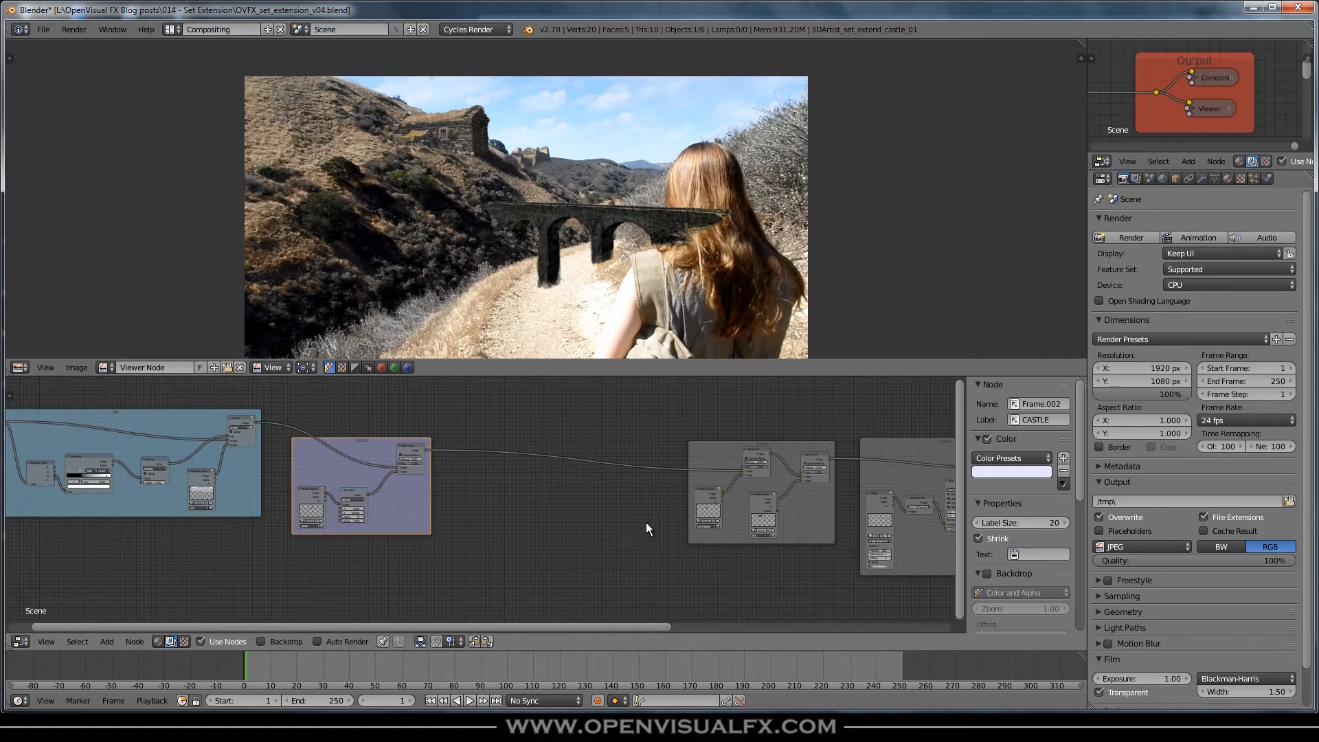
# Step: Duplicate the fabric Image node, detach the copy from its frame and place it in the gap beside the CASTLE frame
pyautogui.keyDown('ctrl'); pyautogui.hscroll(3, 610, 514); pyautogui.keyUp('ctrl')
pyautogui.click(793, 498)
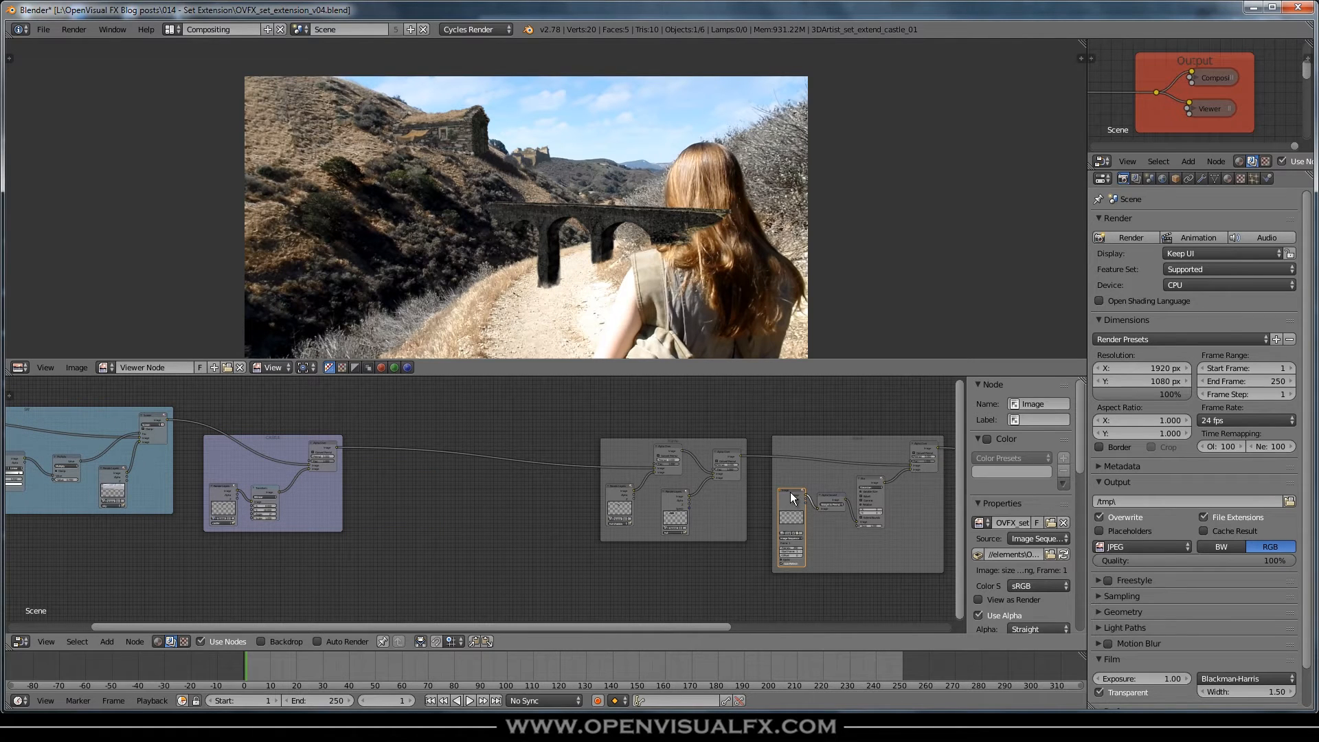
pyautogui.hotkey('shift', 'd')
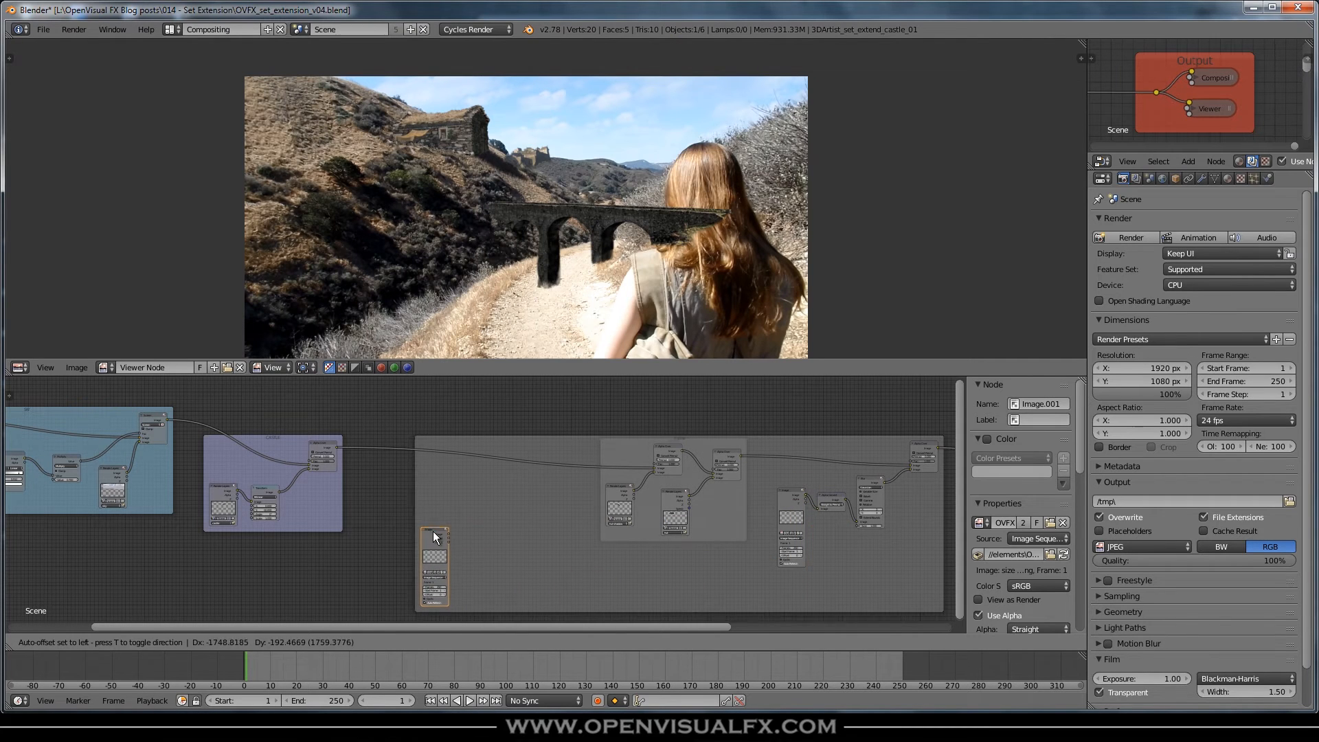
pyautogui.click(433, 530)
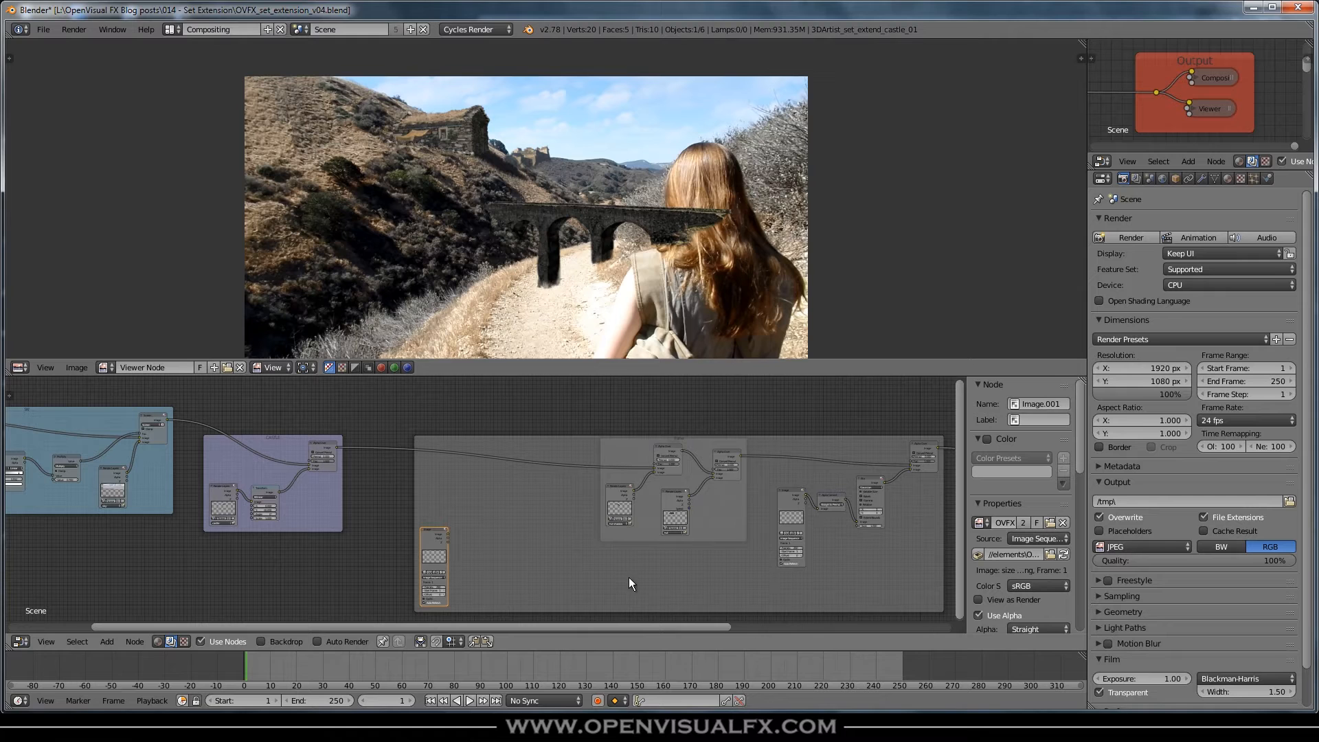
pyautogui.hotkey('alt', 'p')
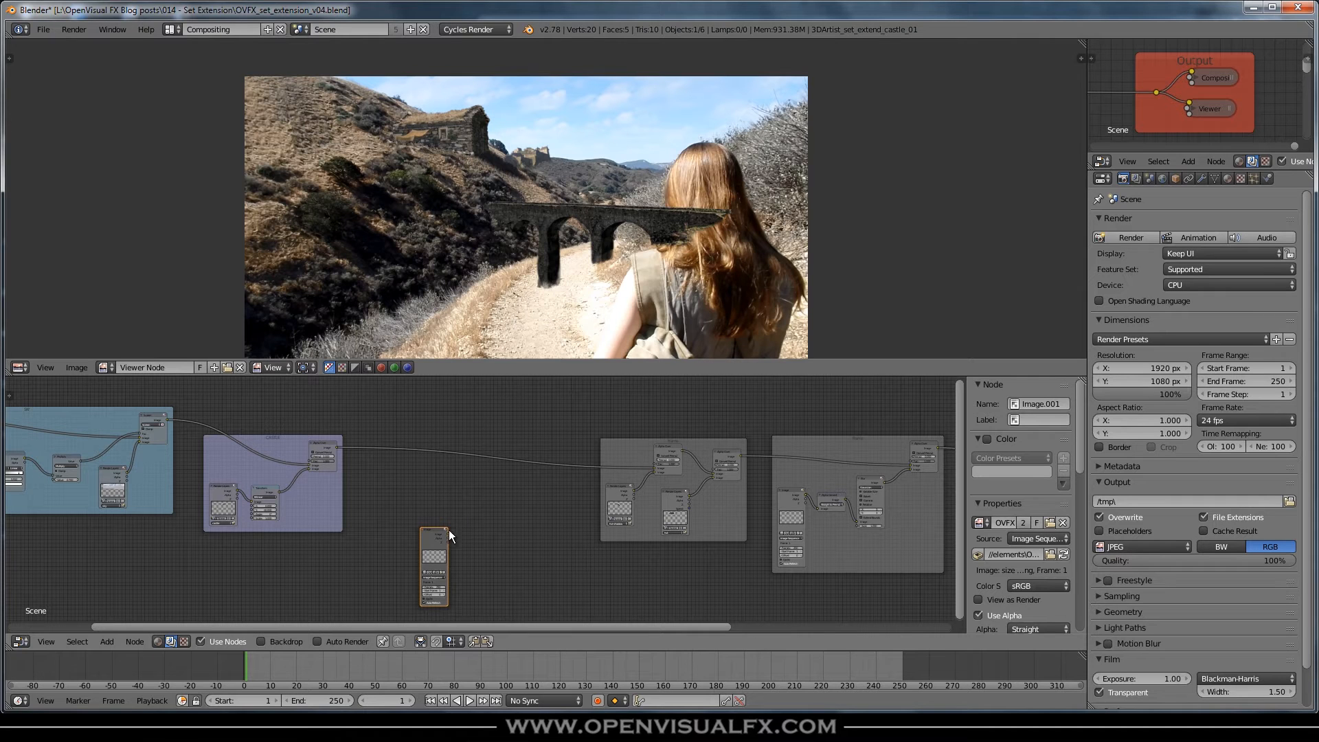
pyautogui.moveTo(430, 530); pyautogui.dragTo(385, 485)
pyautogui.click(385, 484)
# Step: Load OVFX_set_extension_birds_0001.jpg from the OVFX_set_extension_birds_JPGs folder into the duplicated Image node
pyautogui.scroll(4, 412, 515)
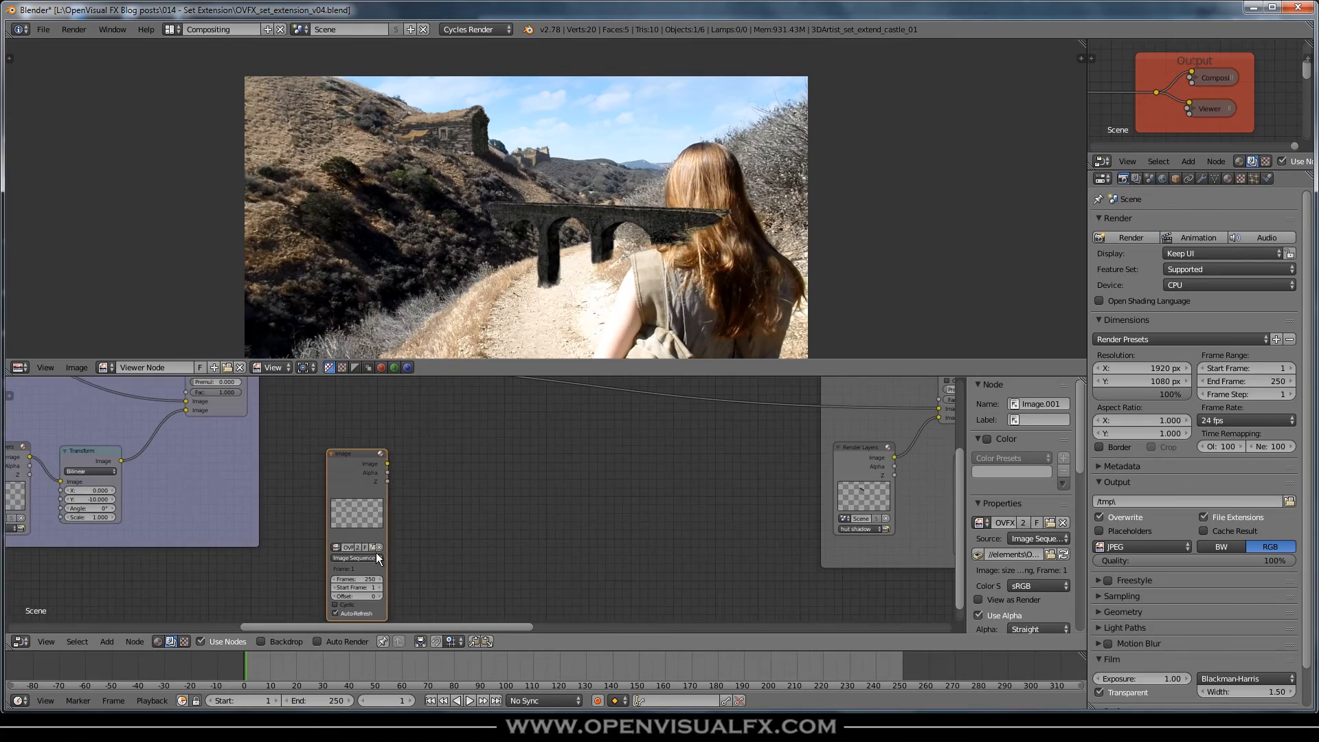
pyautogui.click(370, 546)
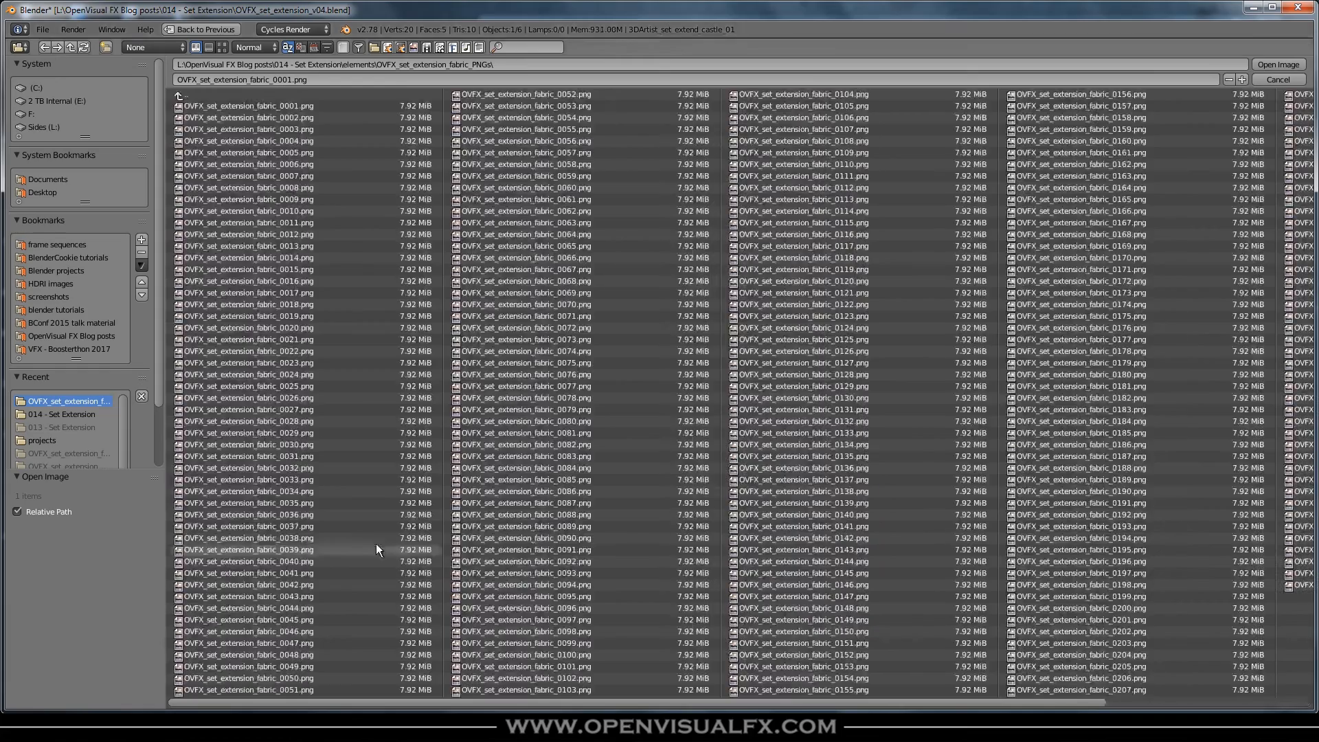
pyautogui.click(180, 96)
pyautogui.click(229, 106)
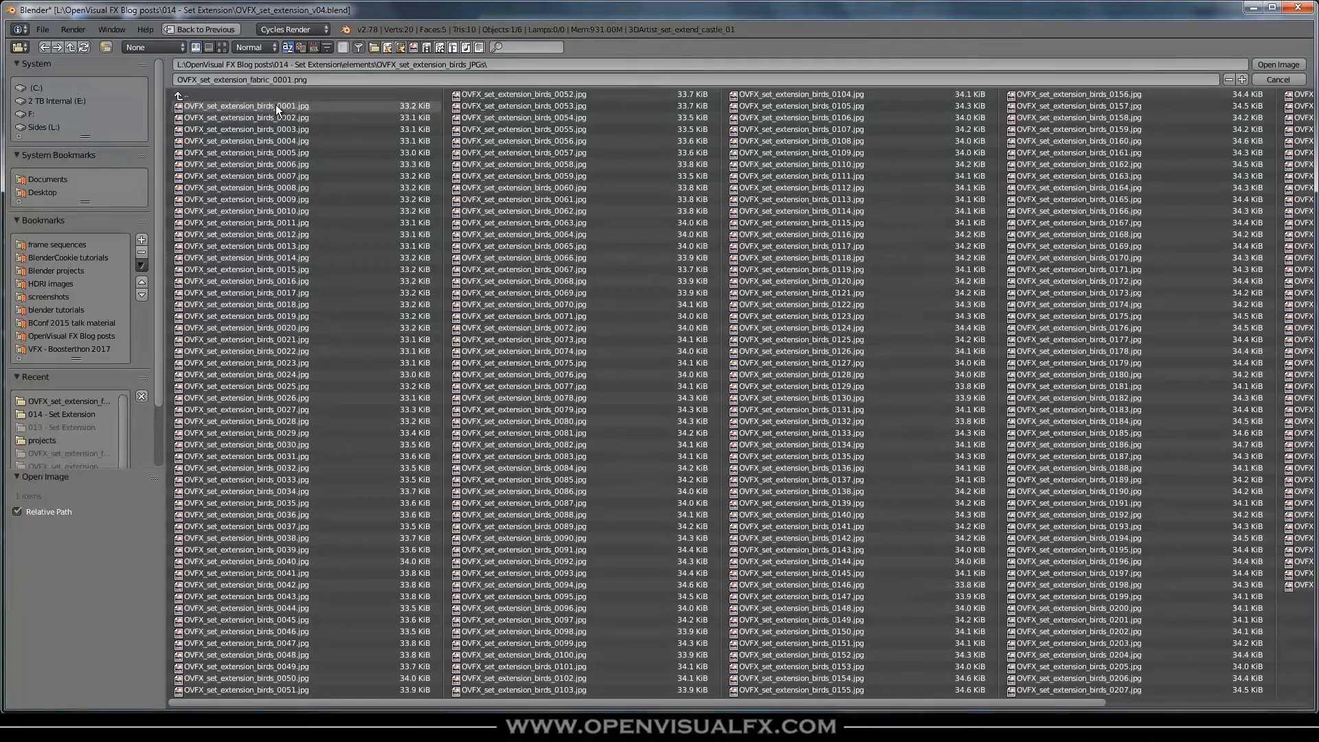
pyautogui.click(275, 106)
pyautogui.click(1278, 65)
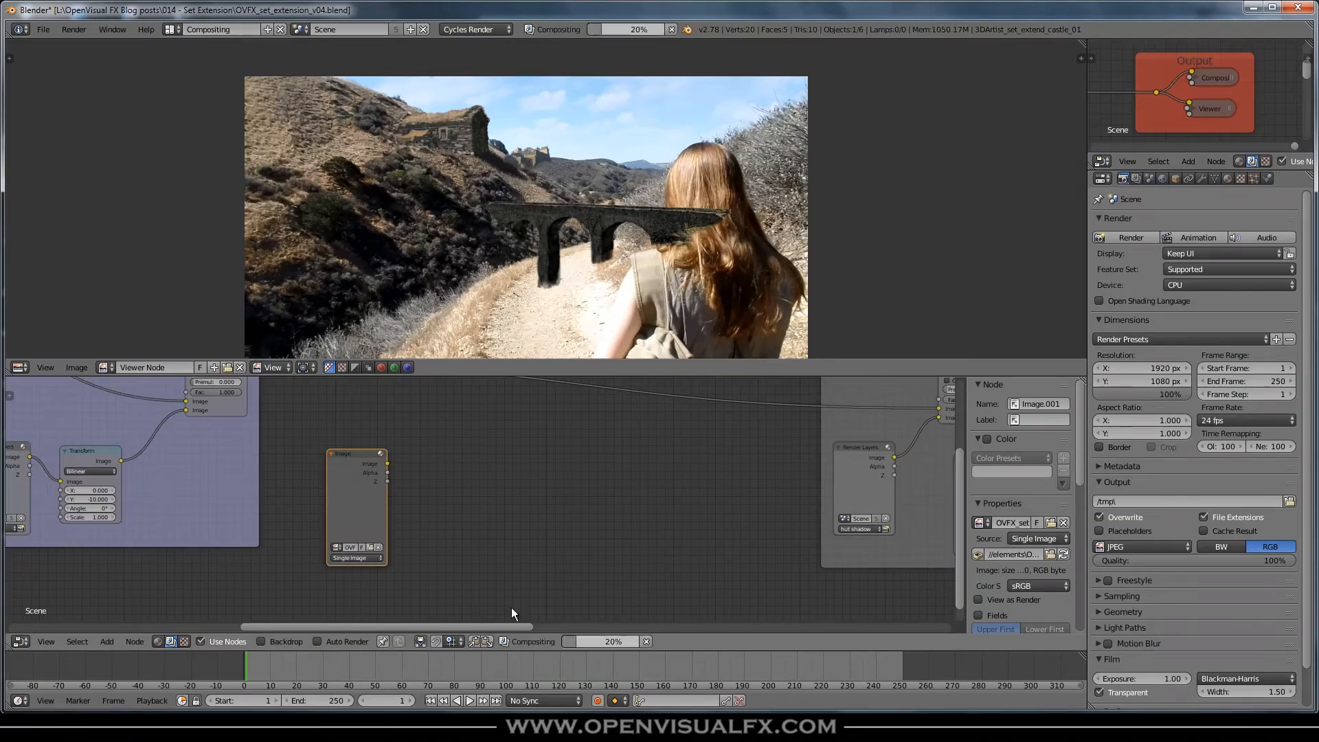
# Step: Connect the birds Image node to the Viewer and set it to Image Sequence with 250 frames
pyautogui.keyDown('ctrl'); pyautogui.keyDown('shift'); pyautogui.click(363, 453); pyautogui.keyUp('shift'); pyautogui.keyUp('ctrl')
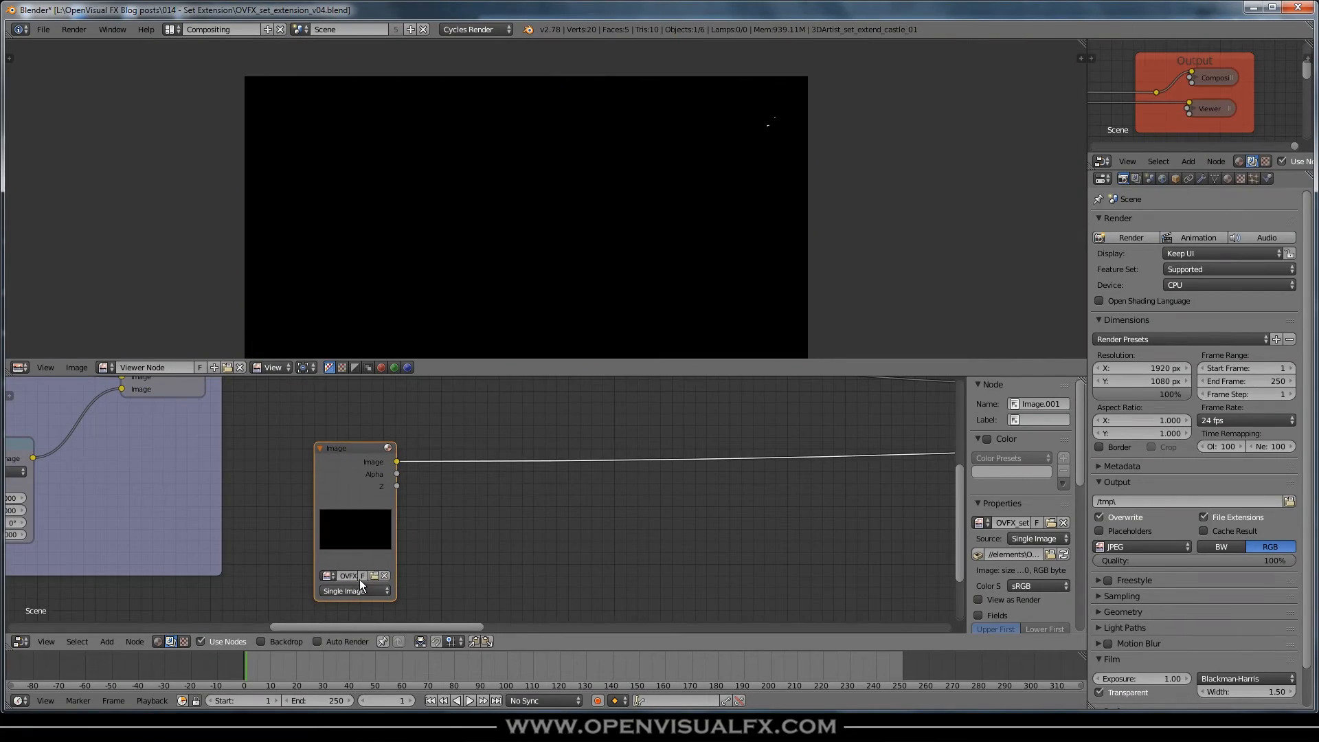
pyautogui.click(357, 590)
pyautogui.click(359, 565)
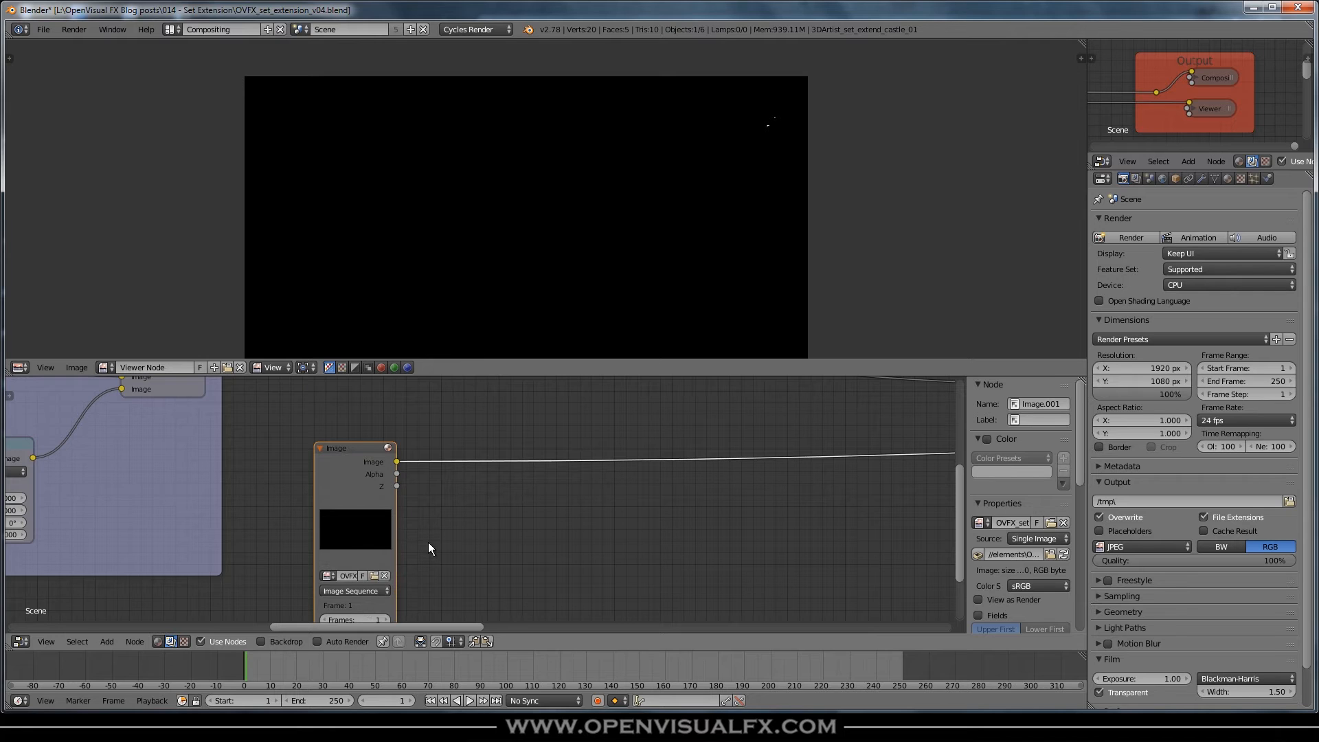
pyautogui.scroll(-2, 427, 560)
pyautogui.moveTo(427, 571); pyautogui.dragTo(444, 513, button='middle')
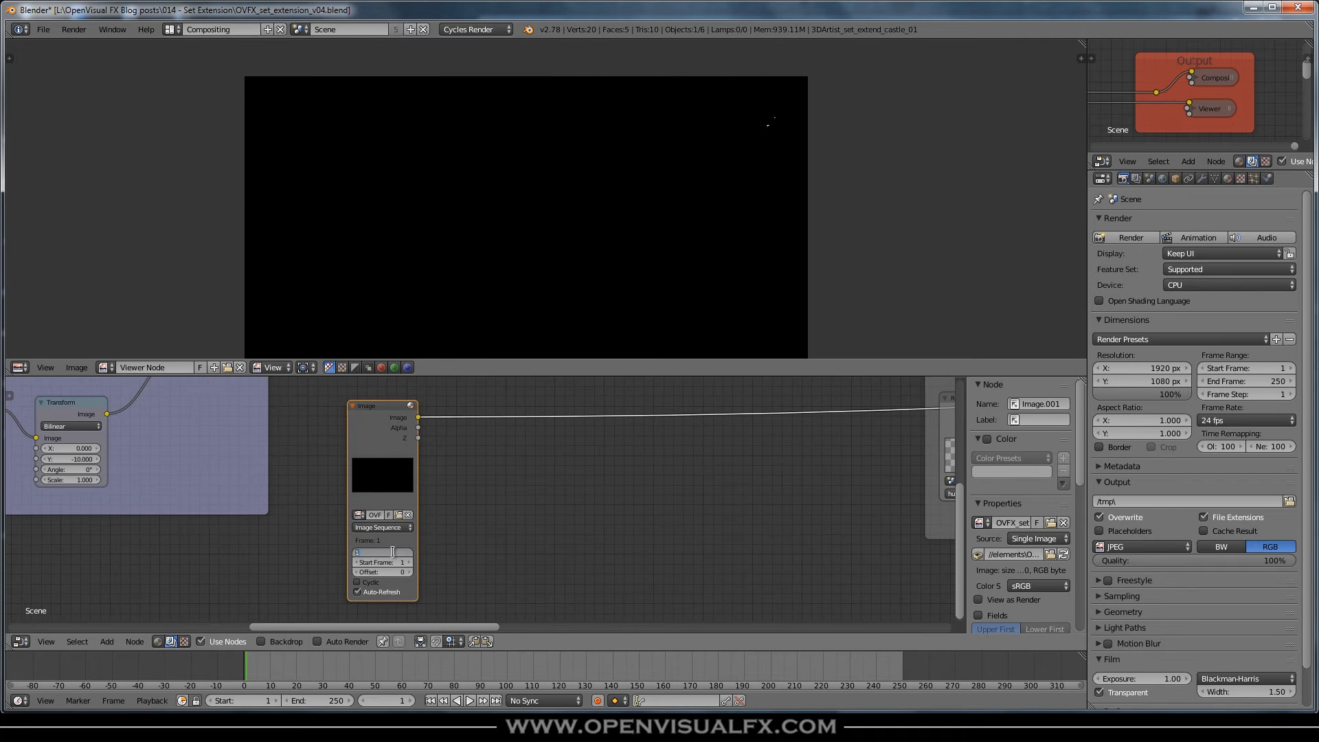
pyautogui.write('0')
pyautogui.press('Return')
# Step: Go to frame 133 and examine the bird shapes in the Viewer image up close
pyautogui.moveTo(298, 678); pyautogui.dragTo(592, 673)
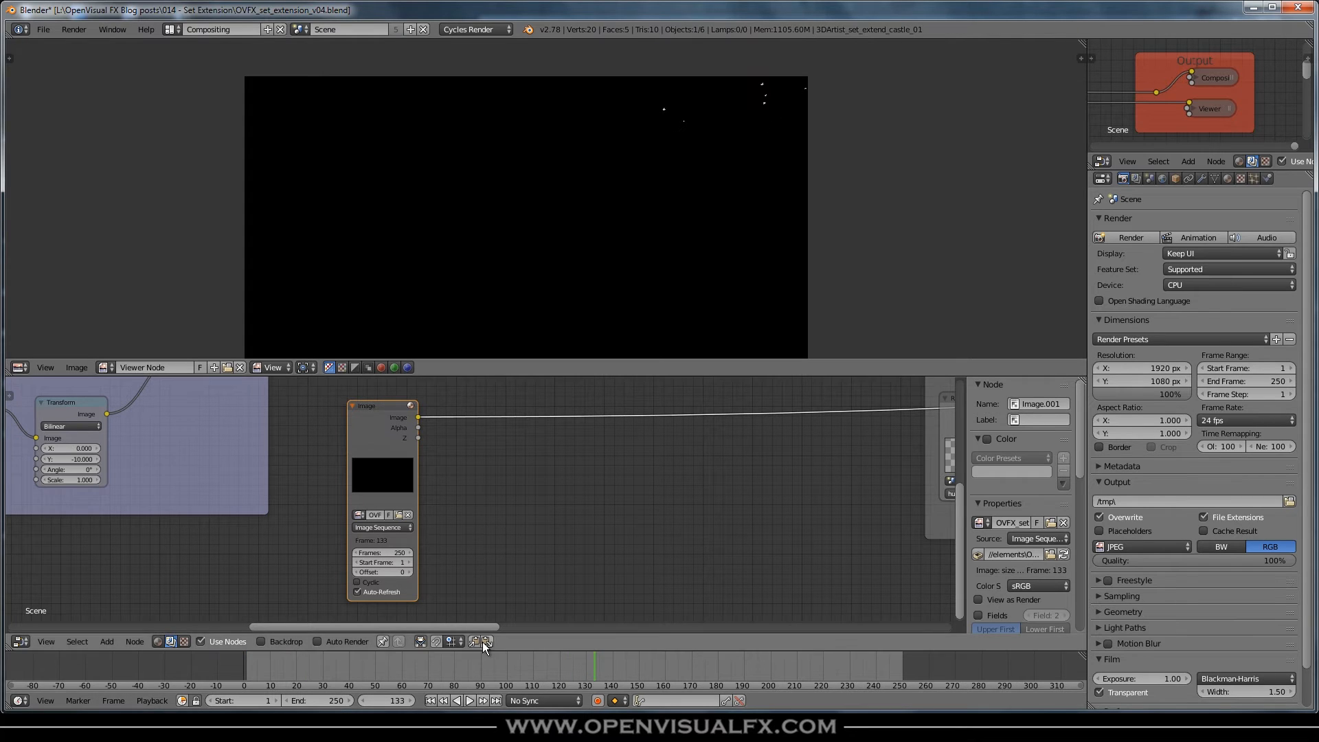
pyautogui.scroll(6, 713, 117)
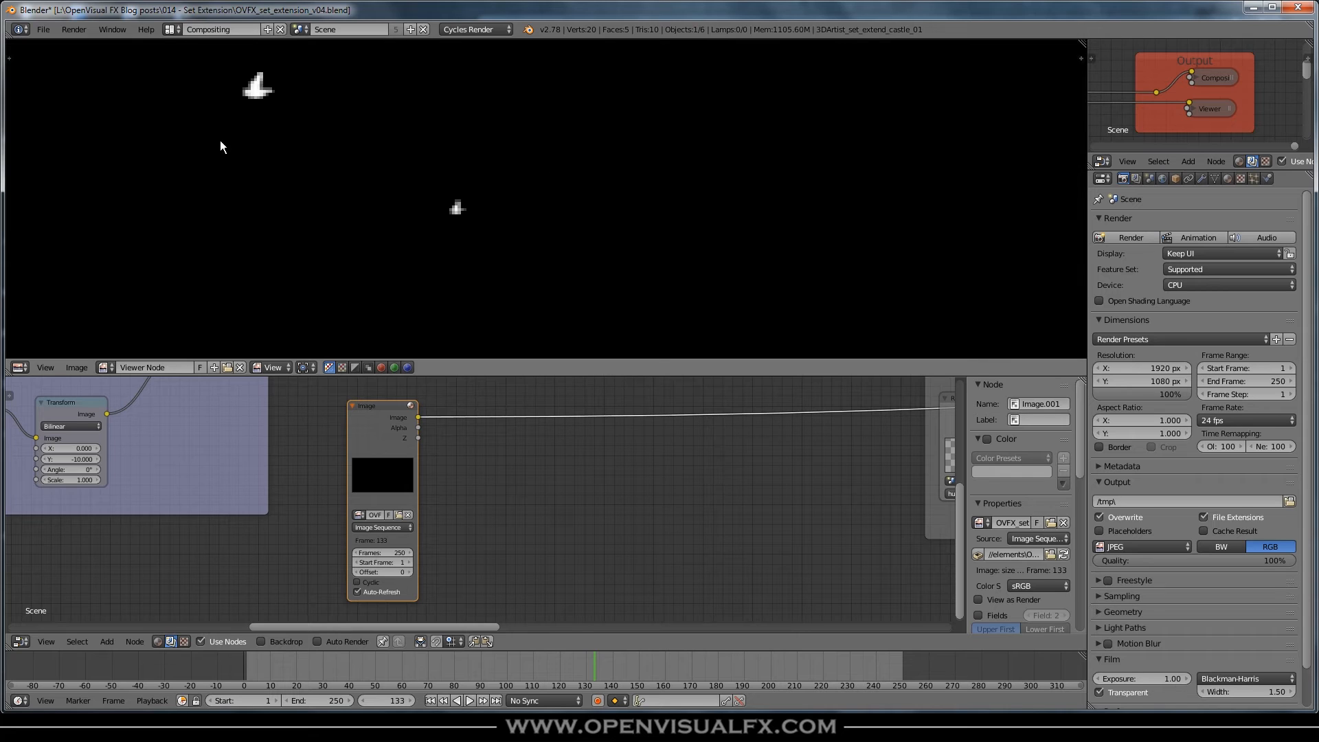
pyautogui.scroll(-7, 350, 150)
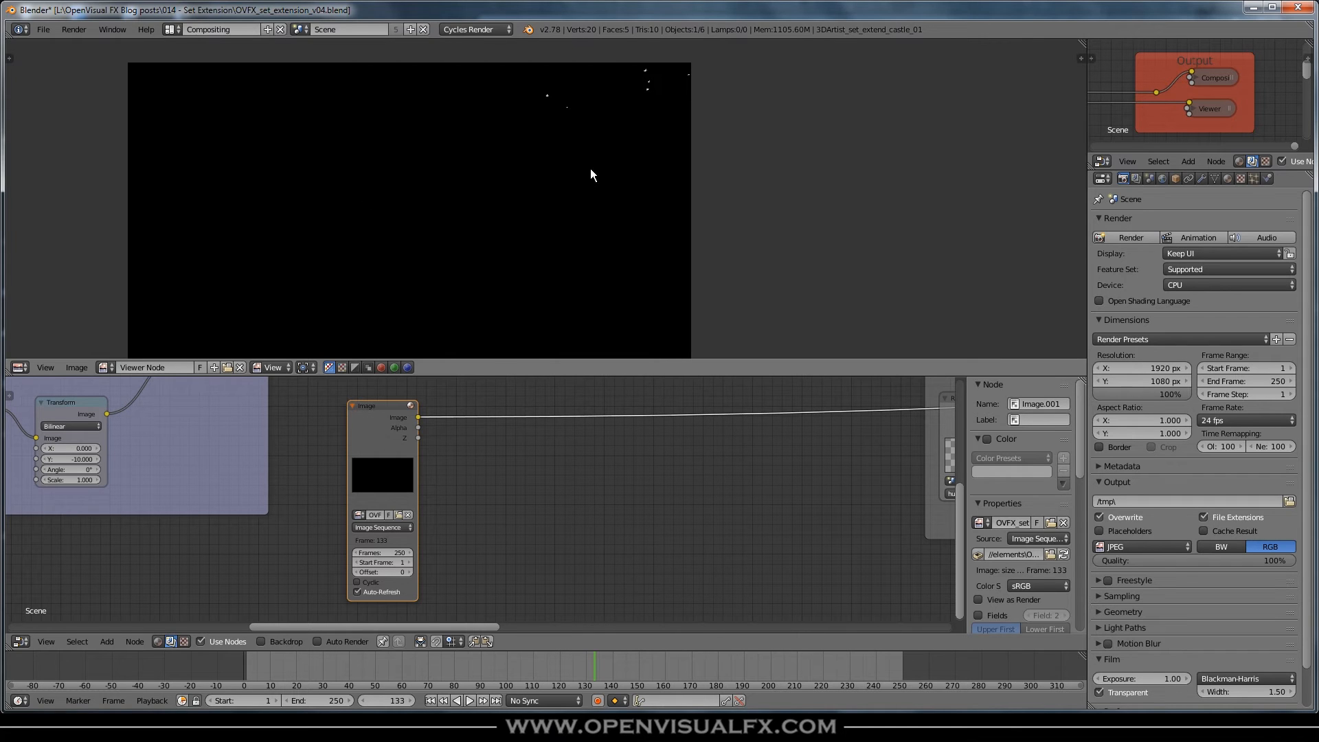
pyautogui.scroll(4, 582, 166)
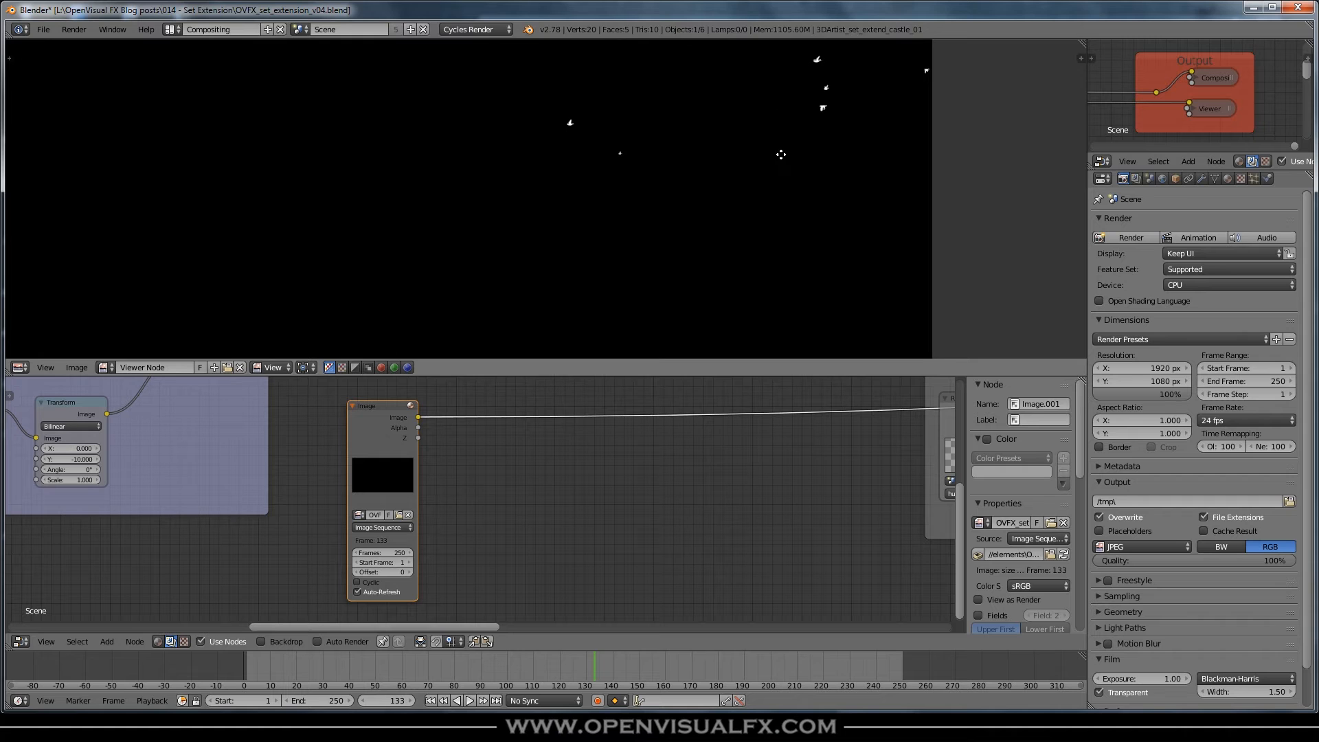
pyautogui.moveTo(776, 134); pyautogui.dragTo(802, 199, button='middle')
pyautogui.scroll(-2, 589, 480)
# Step: Connect the final composite's reroute point back to the Viewer to display the full shot
pyautogui.moveTo(615, 466); pyautogui.dragTo(619, 505, button='middle')
pyautogui.keyDown('ctrl'); pyautogui.keyDown('shift'); pyautogui.click(1157, 93); pyautogui.keyUp('shift'); pyautogui.keyUp('ctrl')
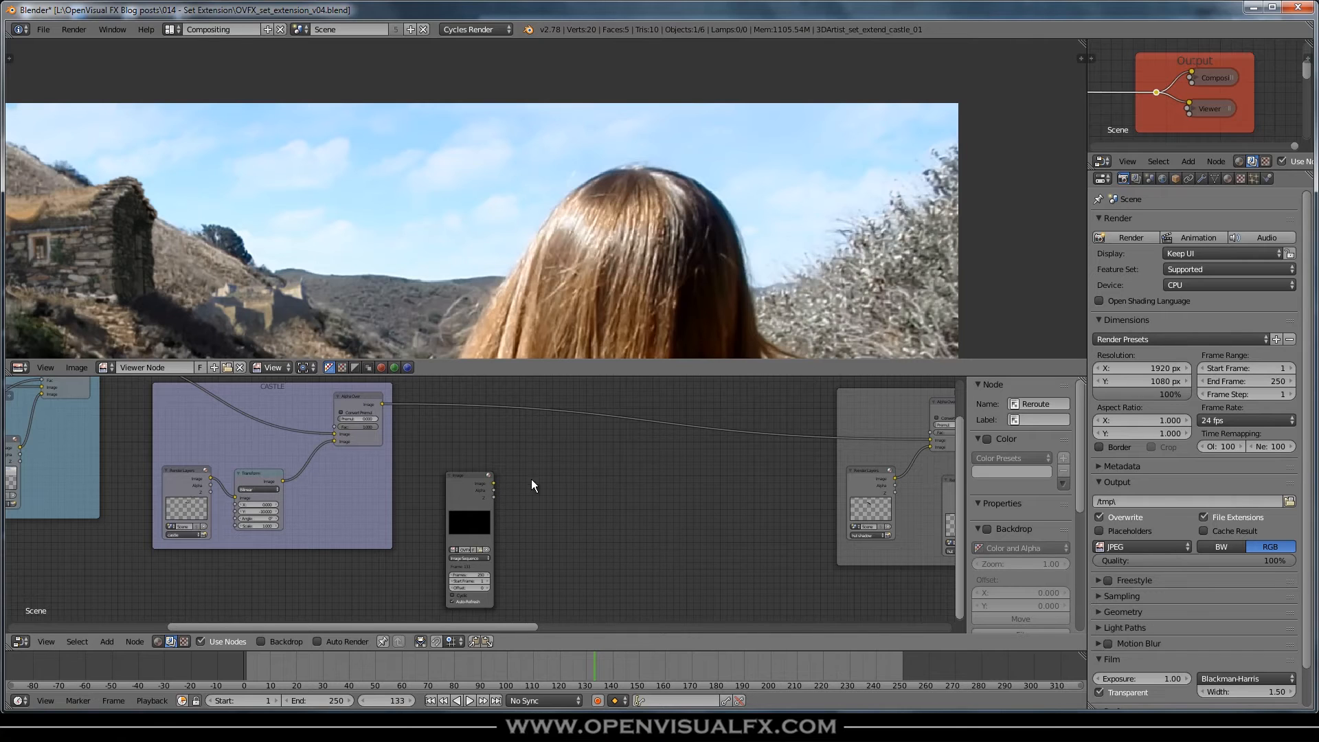
pyautogui.moveTo(579, 489); pyautogui.dragTo(582, 489, button='middle')
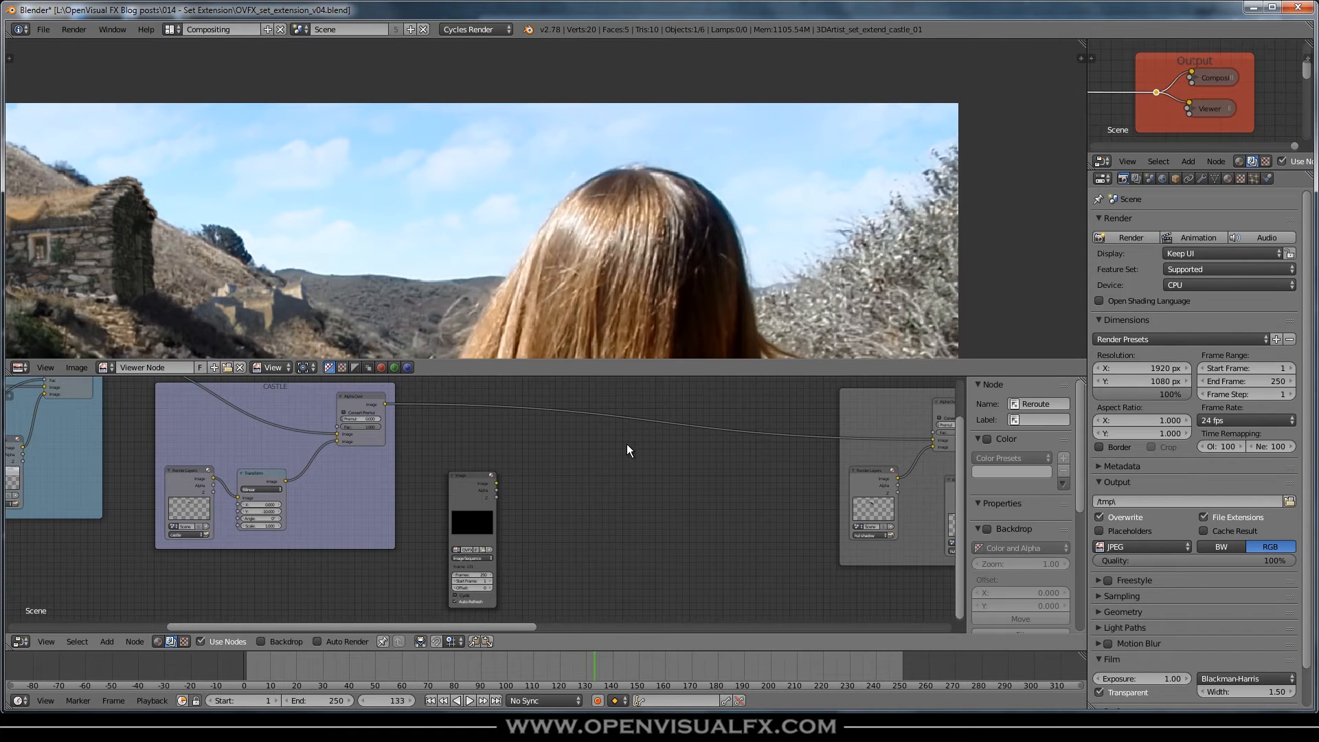
# Step: Render frame 133 to refresh the full composite in the Viewer
pyautogui.scroll(-1, 667, 235)
pyautogui.moveTo(668, 235); pyautogui.dragTo(688, 206, button='middle')
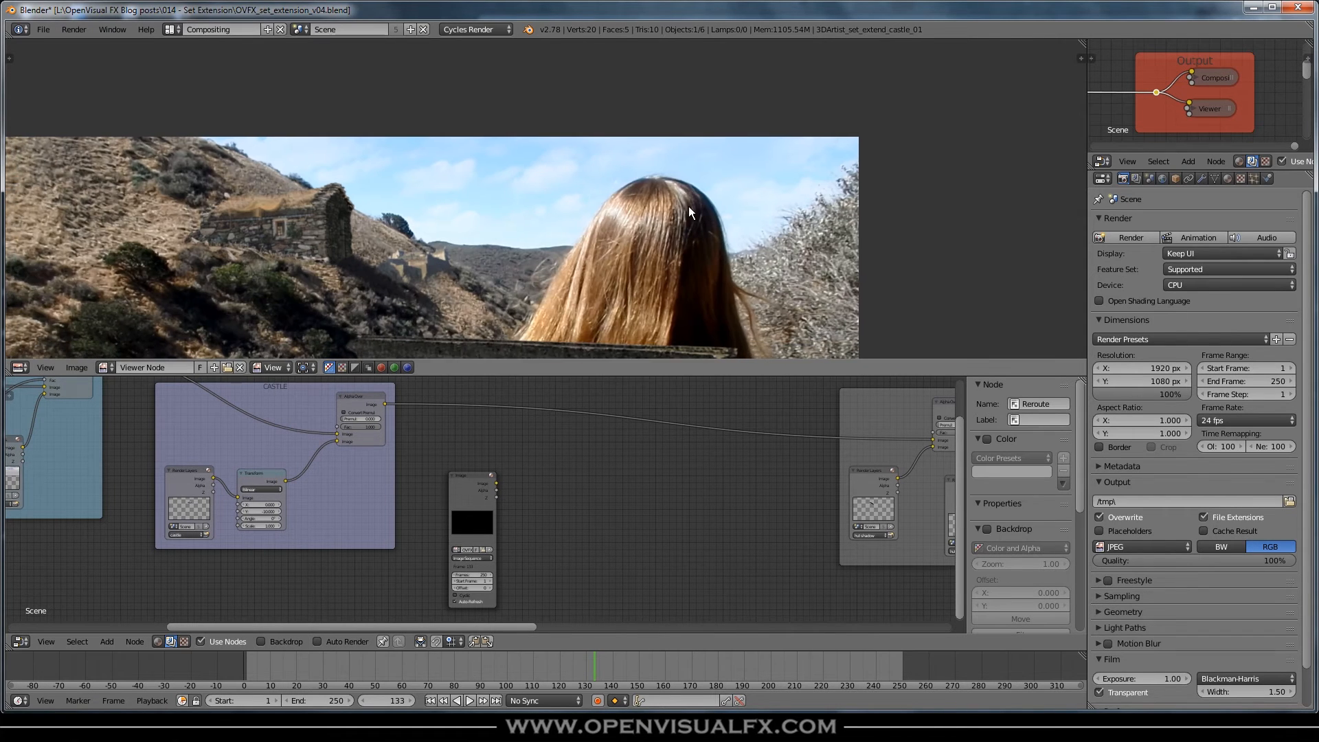
pyautogui.click(1157, 238)
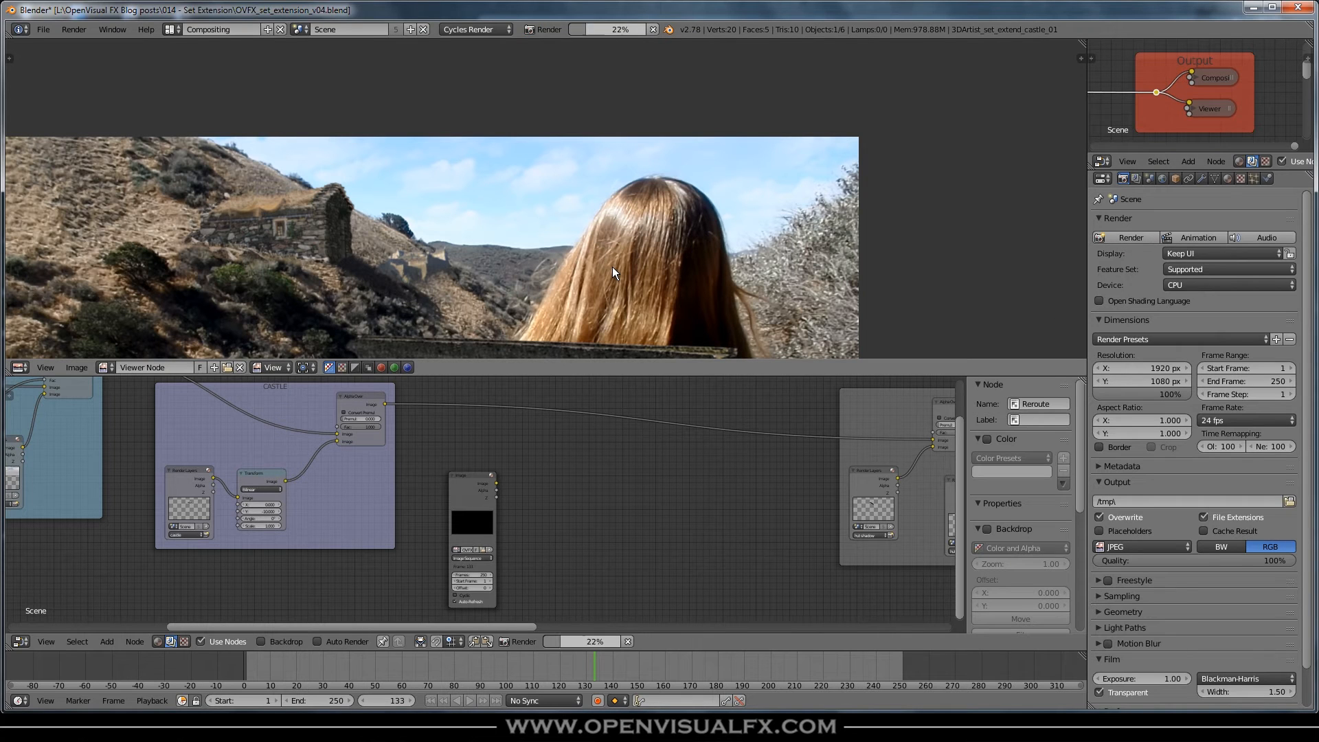
pyautogui.moveTo(616, 32)
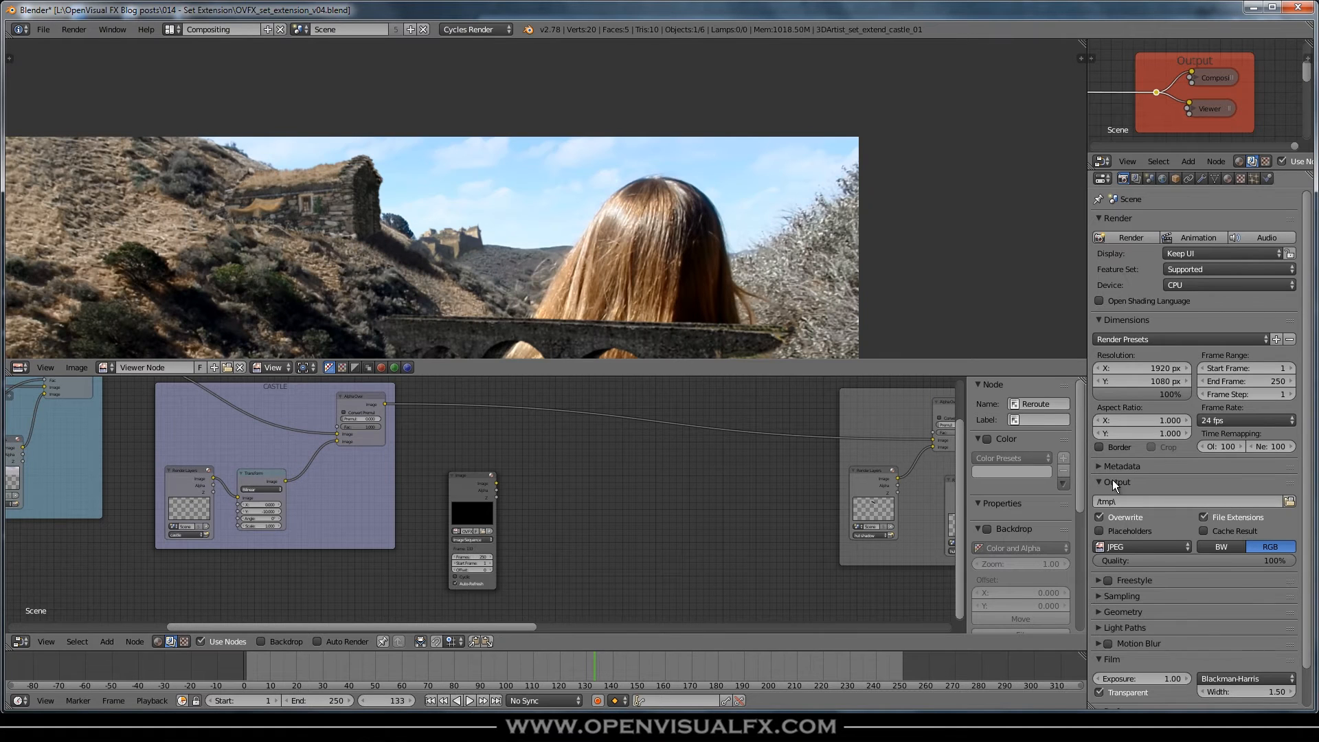
# Step: Set the render samples to 6 in the Sampling settings and render the frame again
pyautogui.click(1107, 320)
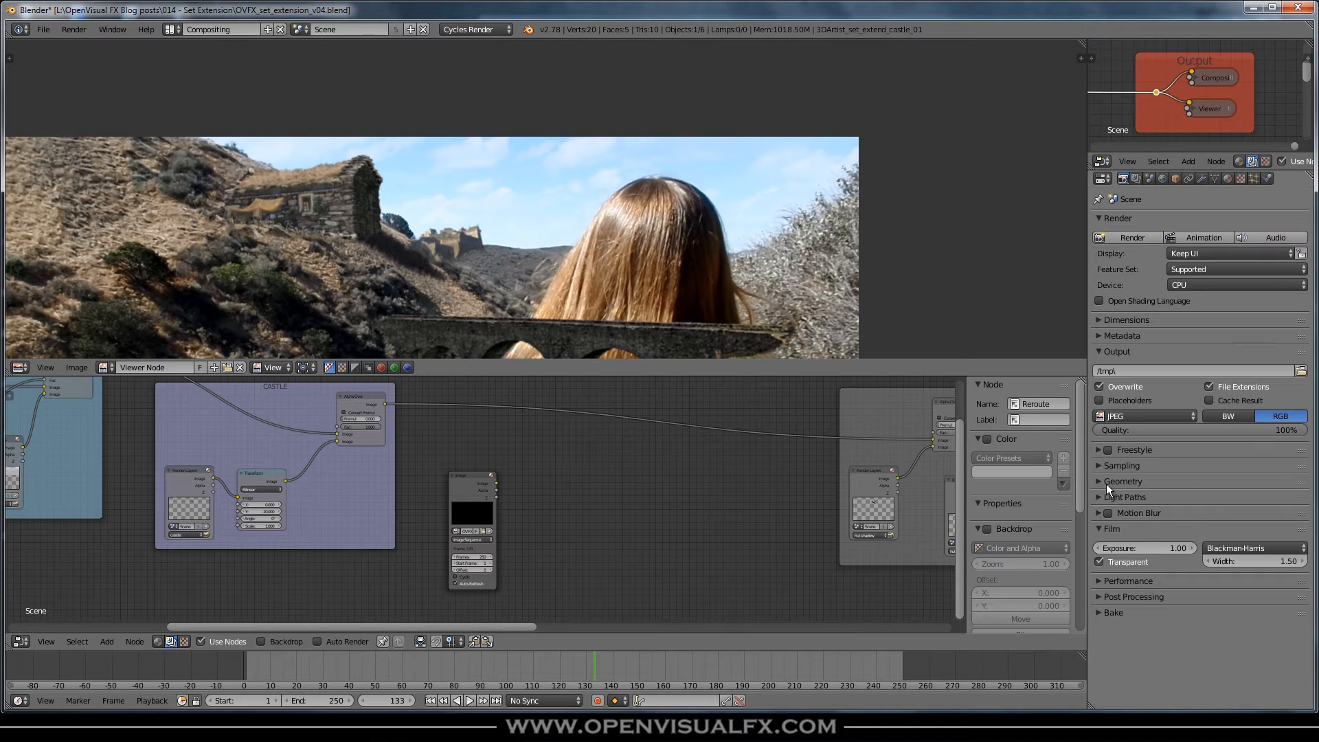
pyautogui.click(1096, 467)
pyautogui.click(1240, 529)
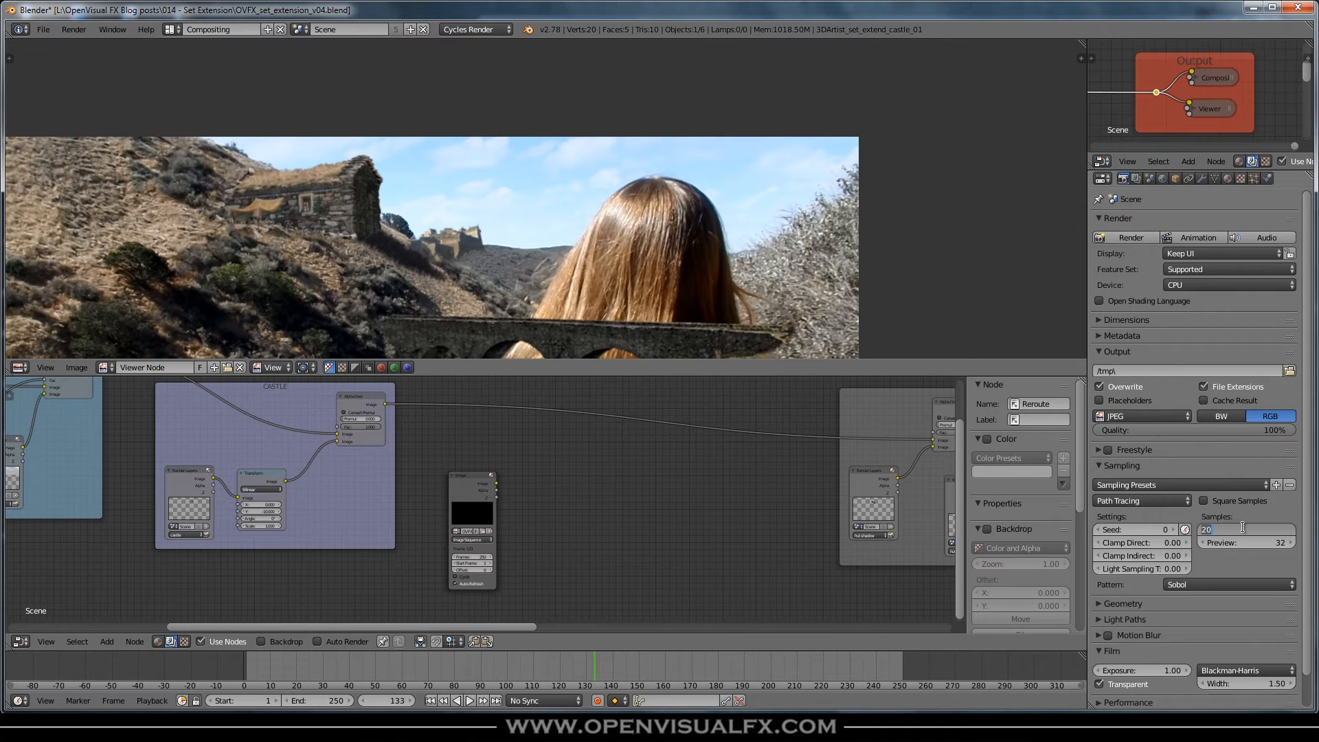
pyautogui.click(1243, 529)
pyautogui.press('Return')
pyautogui.click(1132, 237)
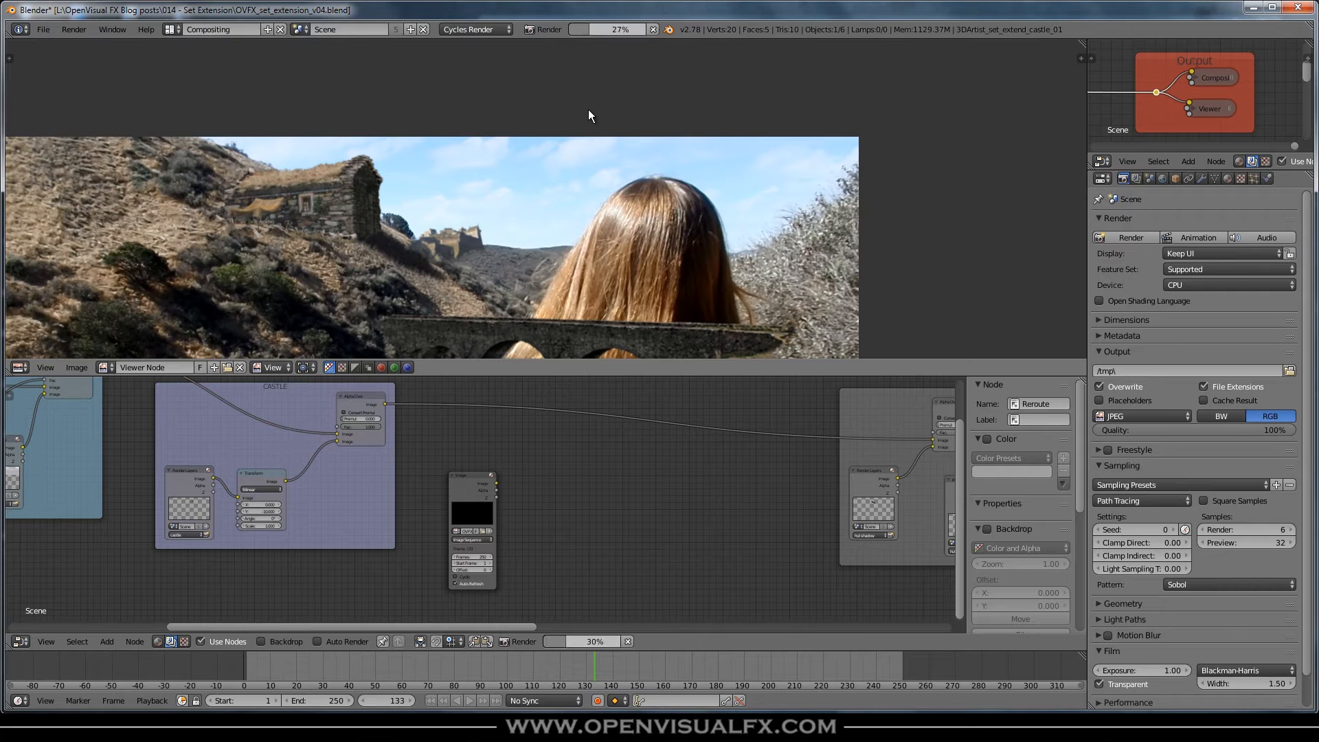
# Step: Examine the rendered composite up close around the stone hut, the distant castle, the bridge and the sky
pyautogui.scroll(4, 498, 247)
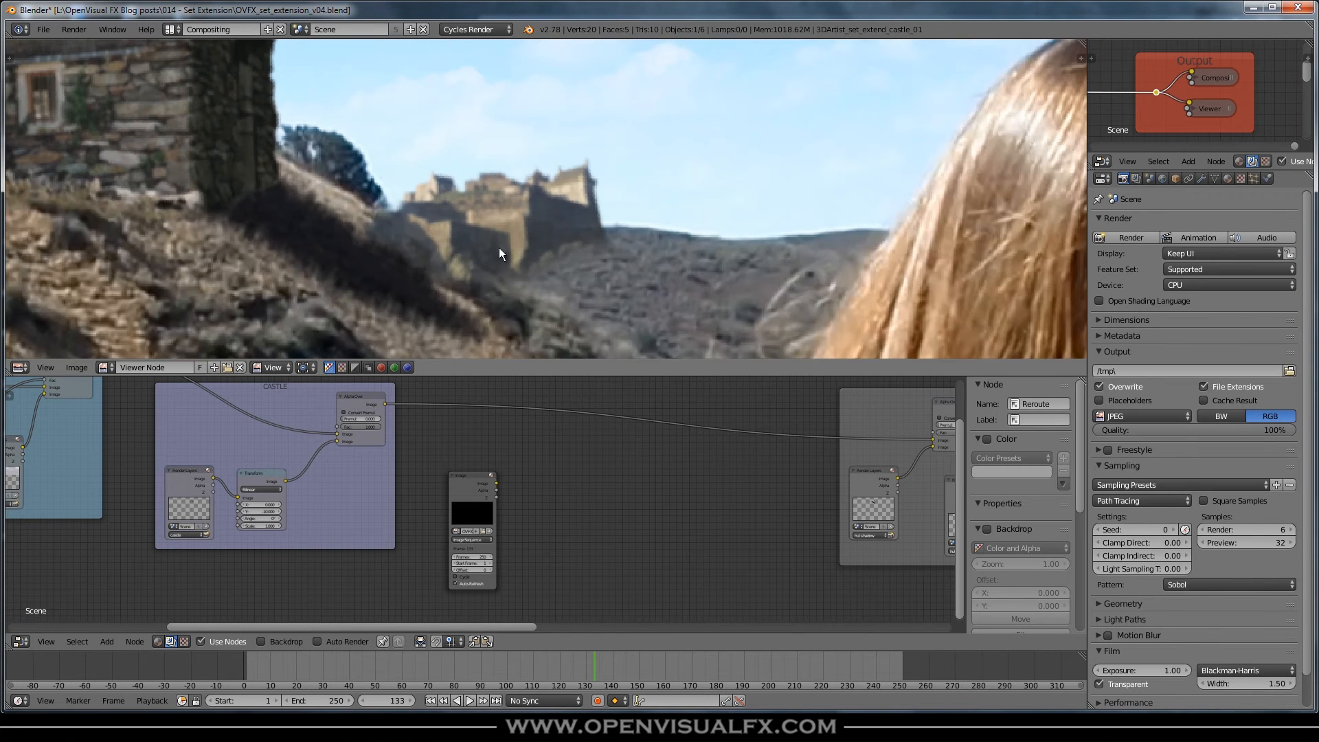
pyautogui.scroll(-3, 312, 172)
pyautogui.scroll(1, 275, 150)
pyautogui.moveTo(205, 147); pyautogui.dragTo(409, 224, button='middle')
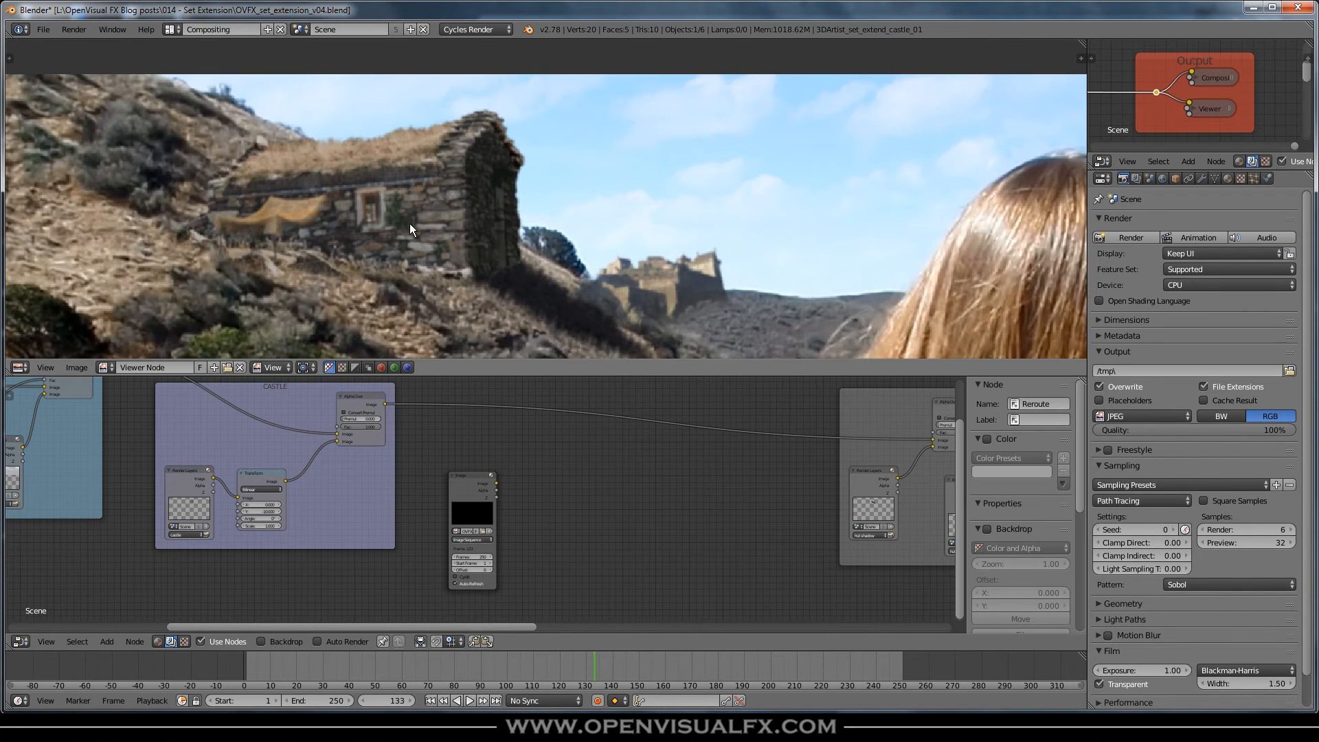
pyautogui.moveTo(698, 213); pyautogui.dragTo(543, 200, button='middle')
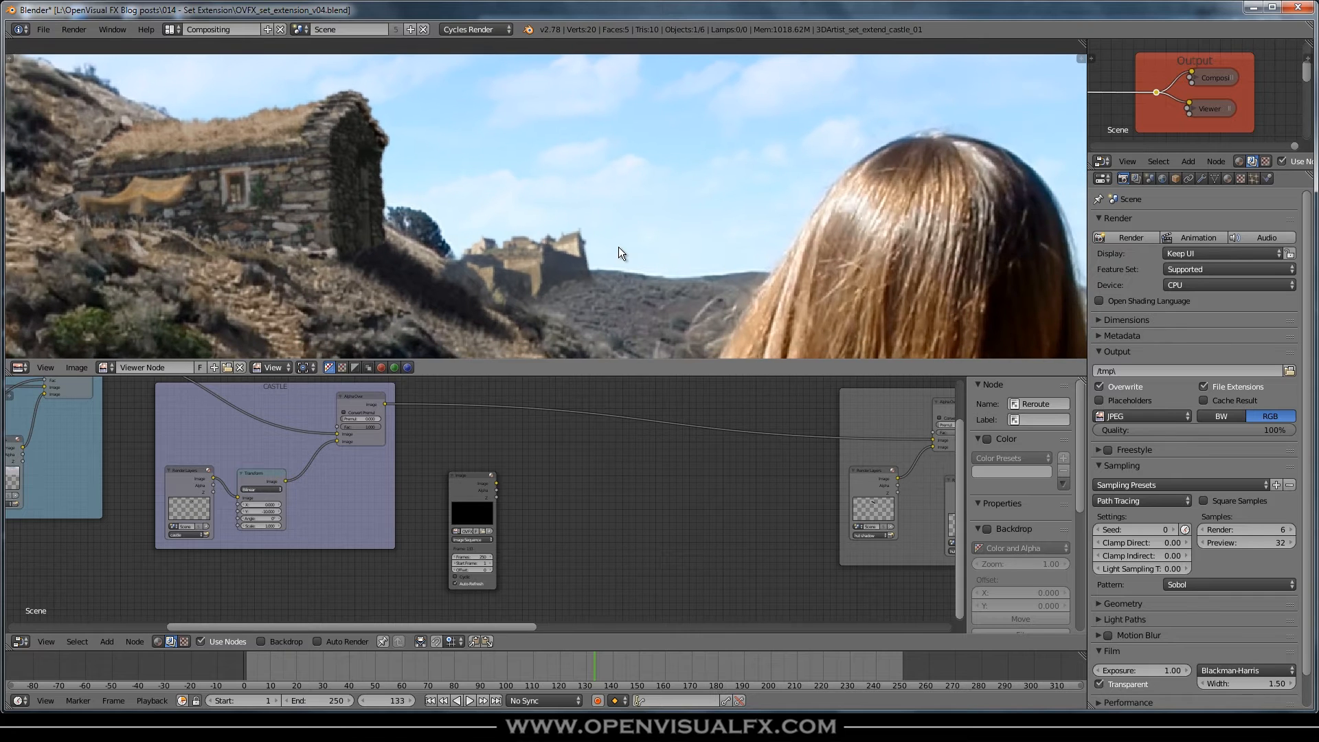
pyautogui.scroll(-2, 745, 212)
pyautogui.moveTo(745, 212); pyautogui.dragTo(611, 162, button='middle')
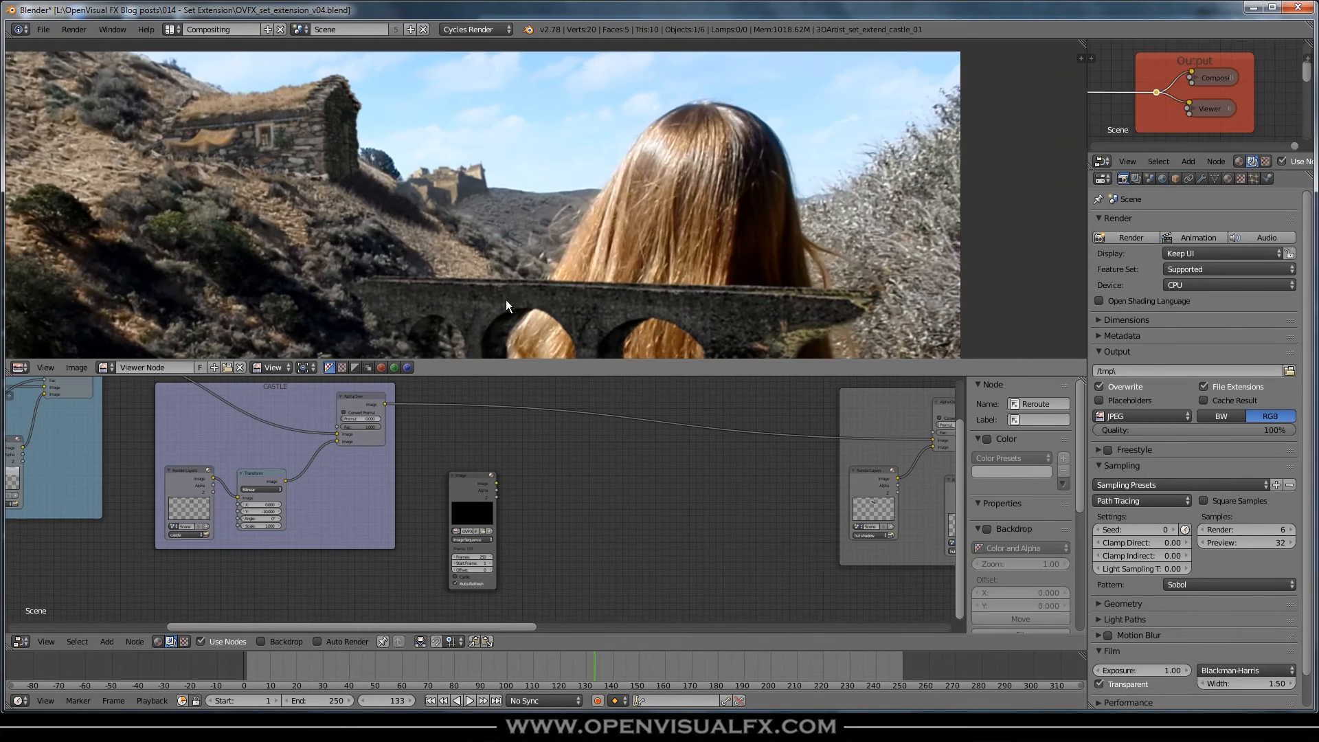
pyautogui.moveTo(639, 204); pyautogui.dragTo(655, 248, button='middle')
pyautogui.scroll(3, 745, 159)
pyautogui.scroll(-3, 749, 168)
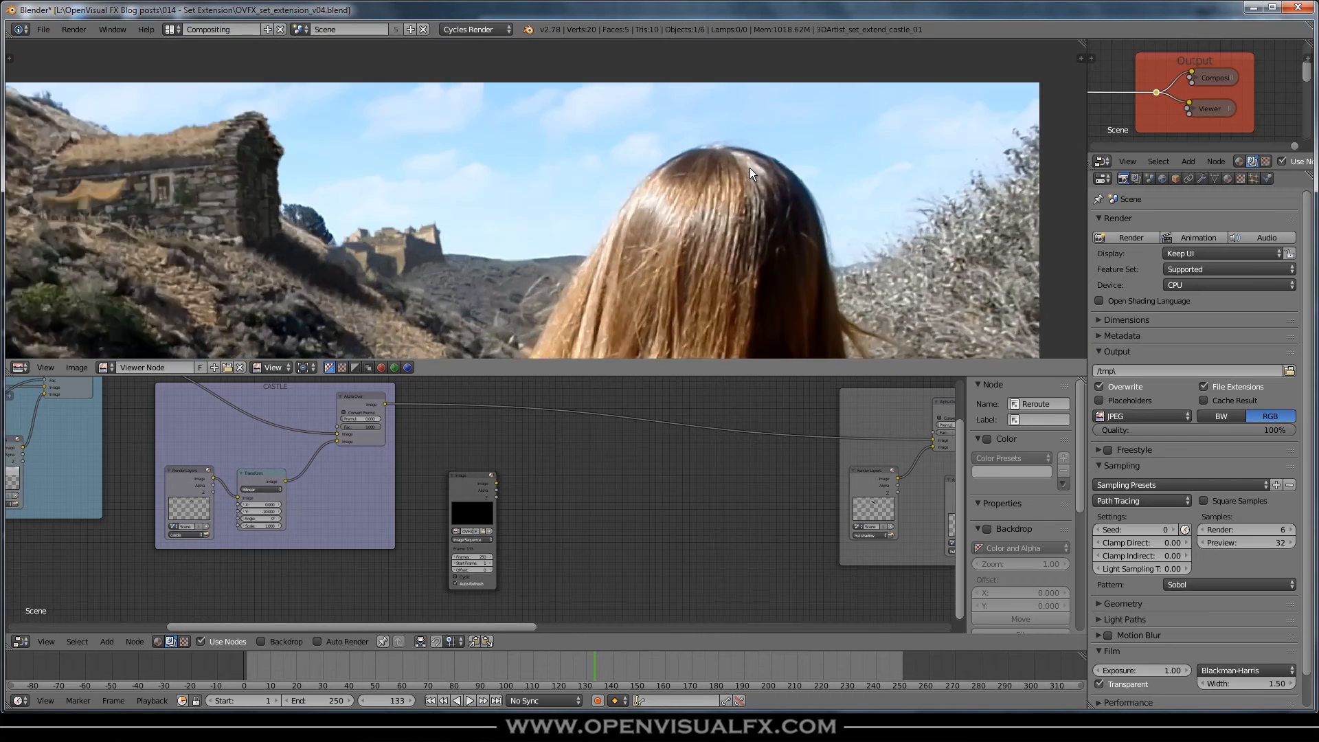
pyautogui.moveTo(768, 213); pyautogui.dragTo(715, 181, button='middle')
# Step: Add a Mix node on the link leaving the CASTLE frame's Alpha Over node
pyautogui.moveTo(599, 476); pyautogui.dragTo(588, 501, button='middle')
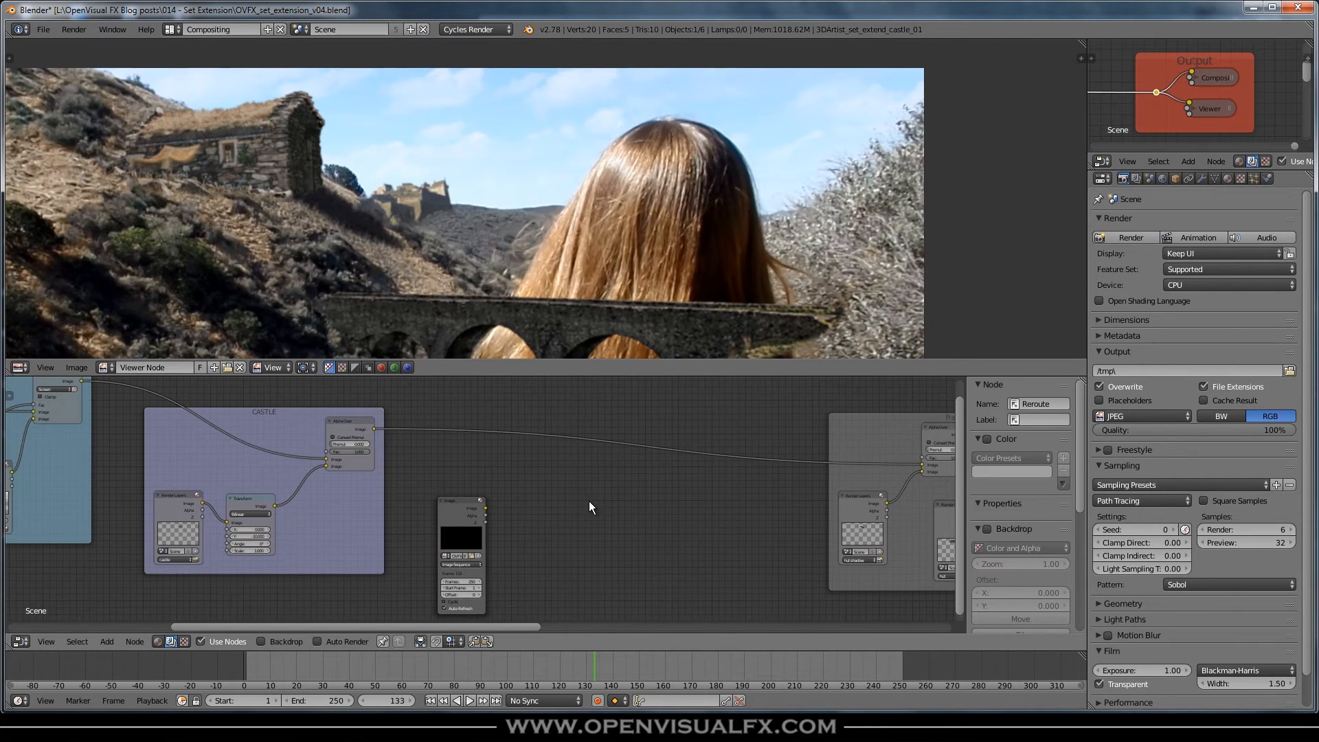
pyautogui.scroll(2, 556, 474)
pyautogui.hotkey('shift', 'a')
pyautogui.moveTo(552, 474)
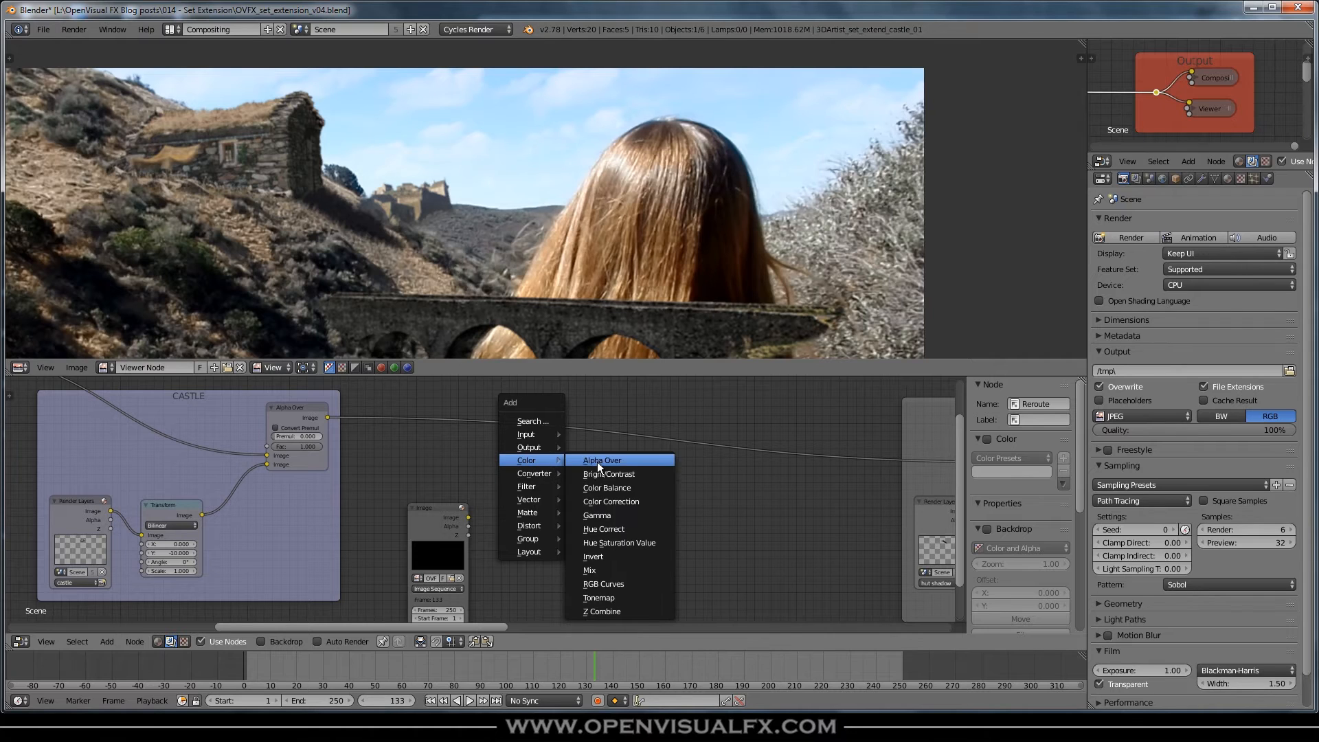
pyautogui.click(610, 565)
pyautogui.click(616, 404)
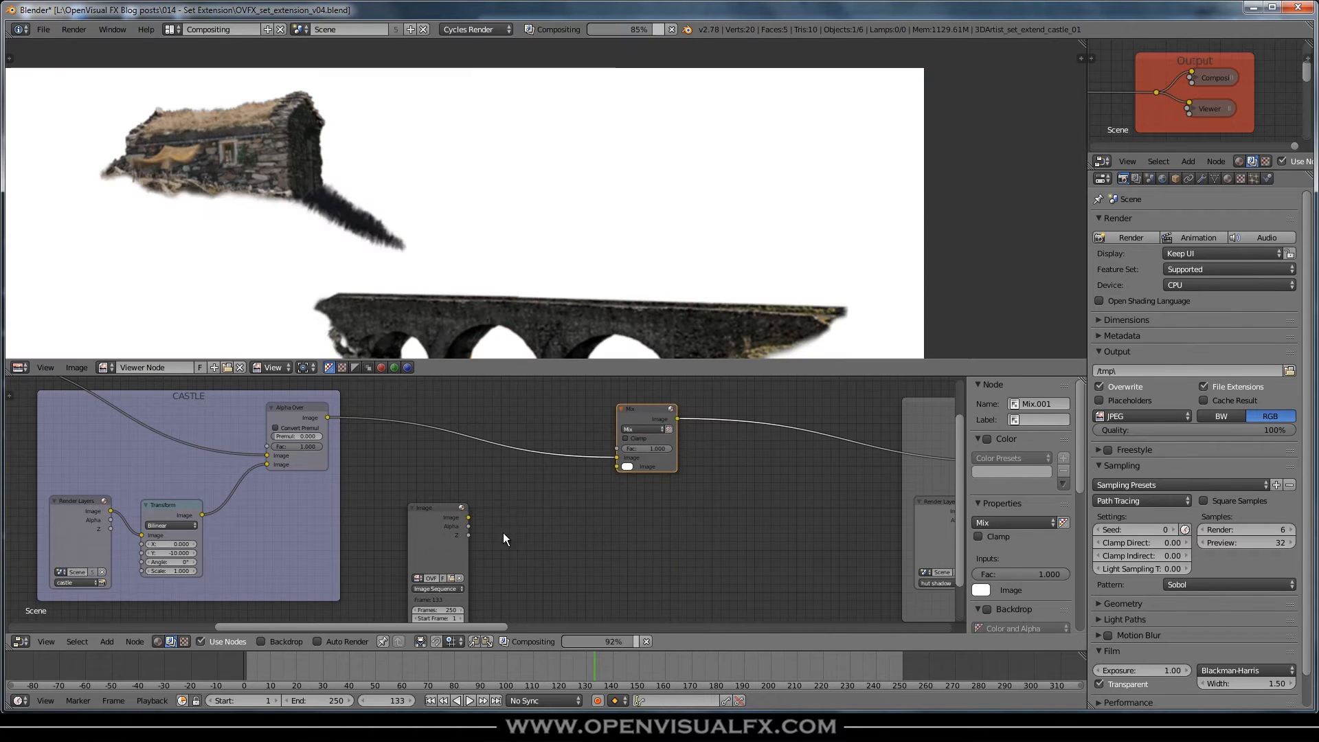
# Step: Try feeding the birds image into the Mix node's second image input, and cut that link again
pyautogui.moveTo(468, 518); pyautogui.dragTo(617, 467)
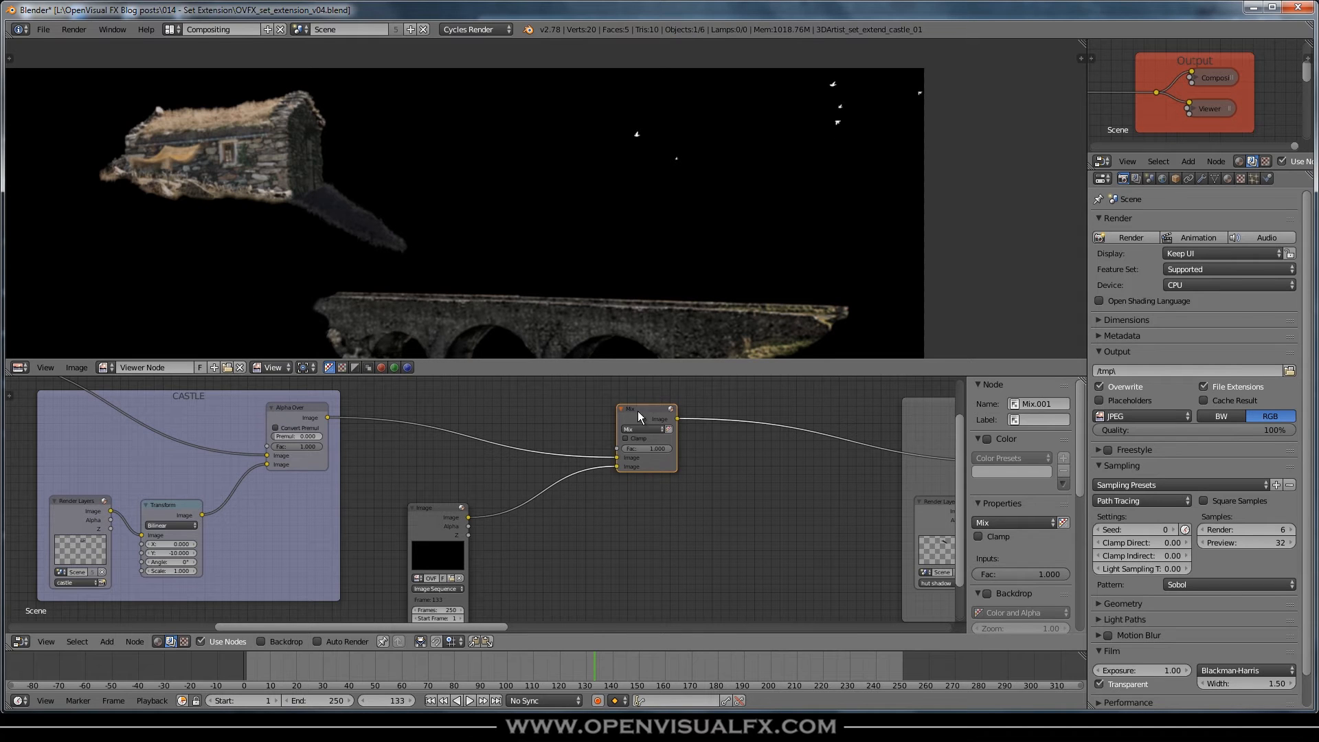
pyautogui.moveTo(647, 406); pyautogui.dragTo(709, 409)
pyautogui.click(431, 514)
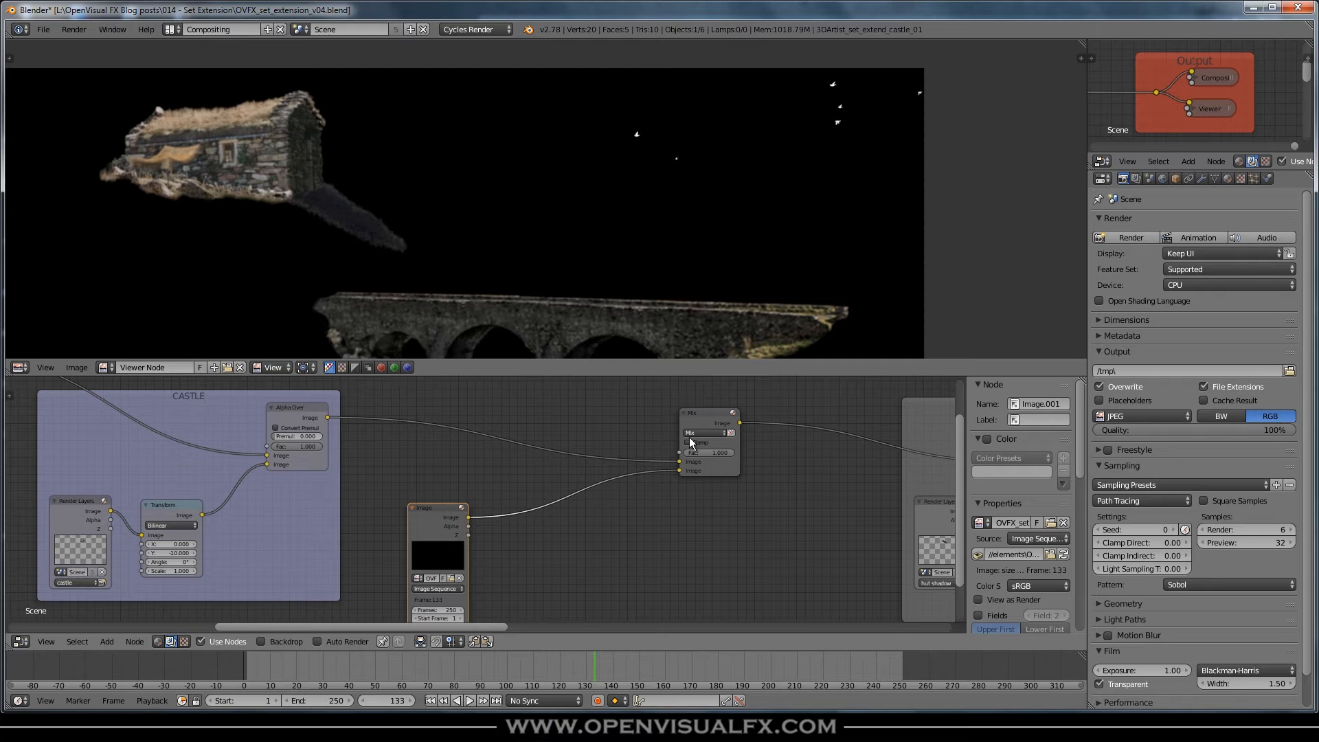
pyautogui.scroll(2, 702, 433)
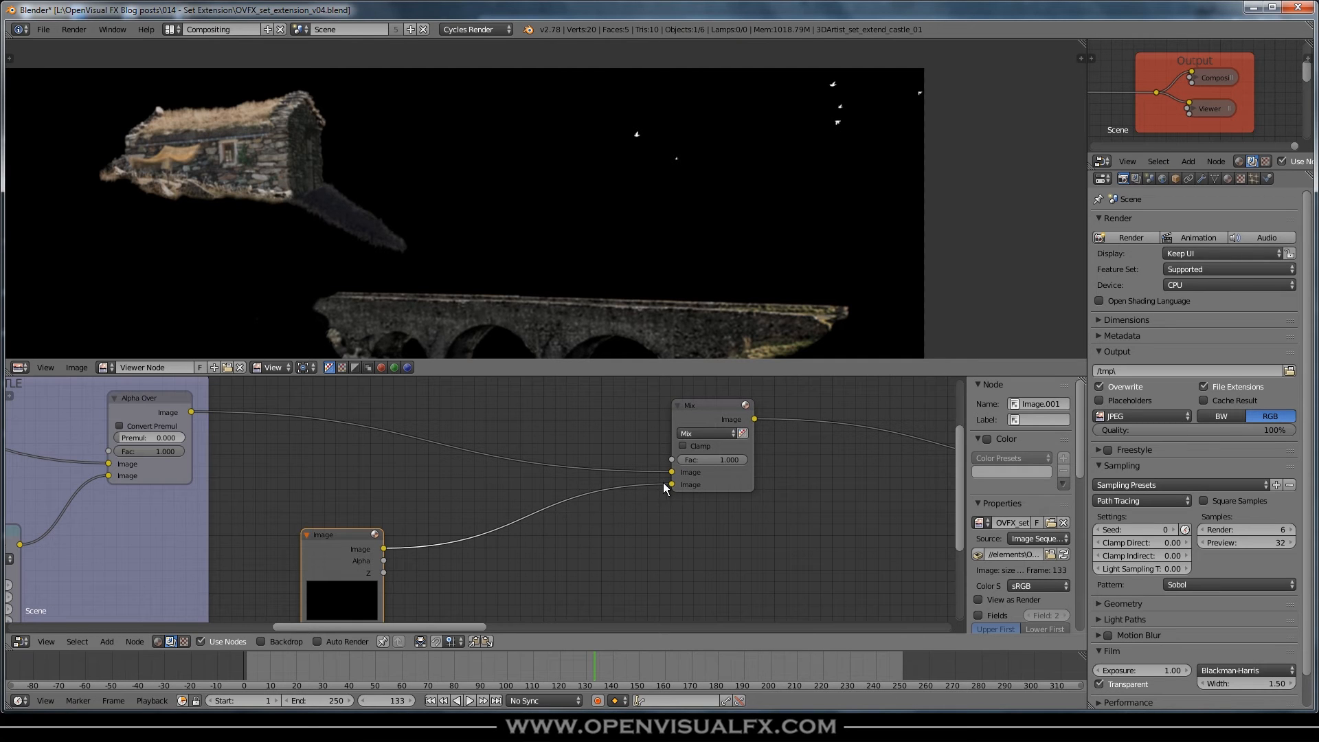
pyautogui.press('g')
pyautogui.click(606, 506)
pyautogui.keyDown('ctrl'); pyautogui.moveTo(452, 514); pyautogui.dragTo(488, 597, button='right'); pyautogui.keyUp('ctrl')
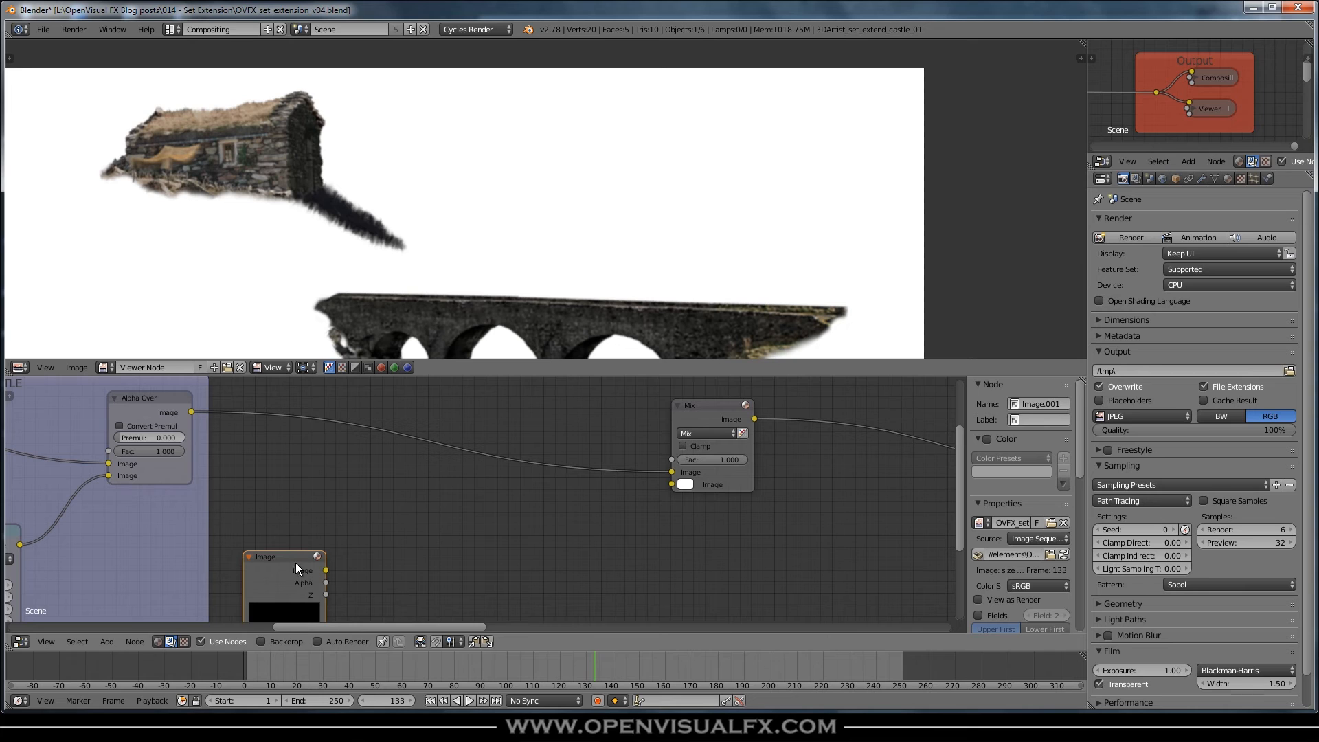
# Step: Set the Mix node's second colour to black and connect the birds image output to its Fac input
pyautogui.moveTo(295, 563); pyautogui.dragTo(415, 522)
pyautogui.click(685, 483)
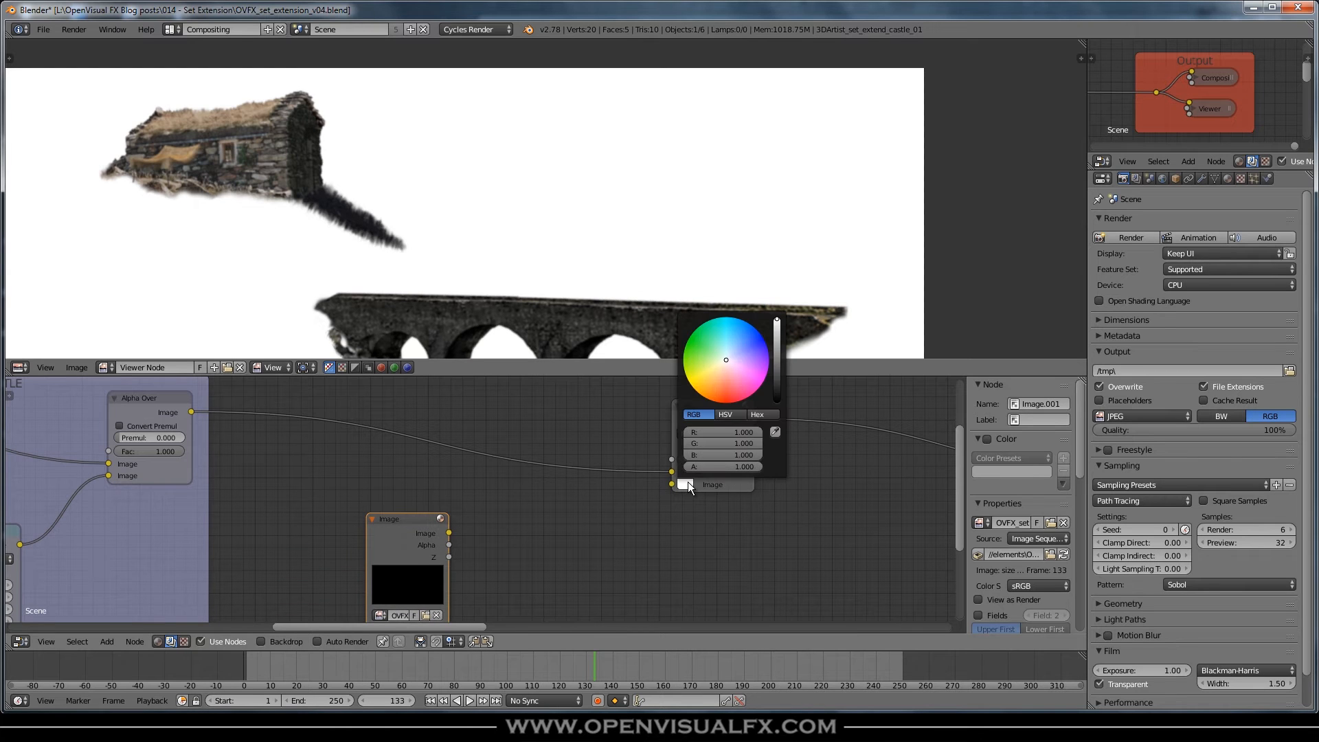
pyautogui.moveTo(777, 372); pyautogui.dragTo(781, 414)
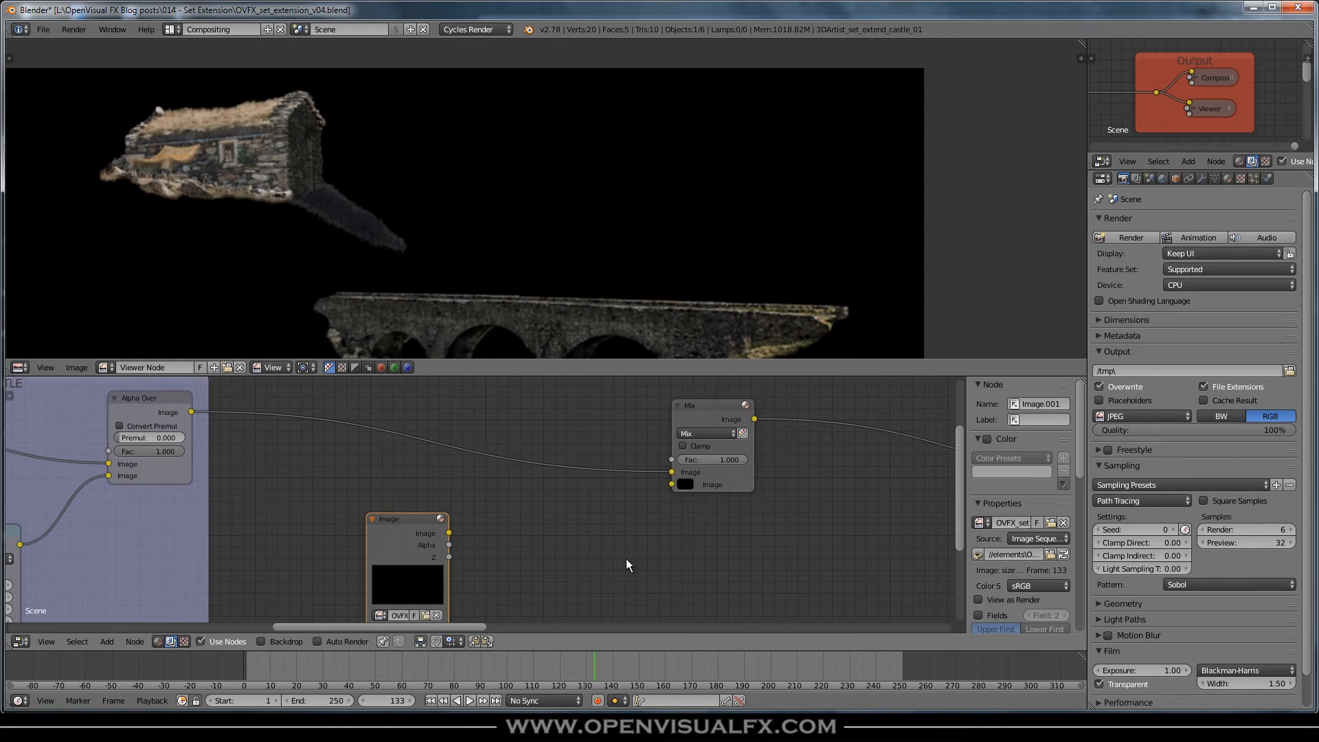
pyautogui.moveTo(449, 533); pyautogui.dragTo(671, 458)
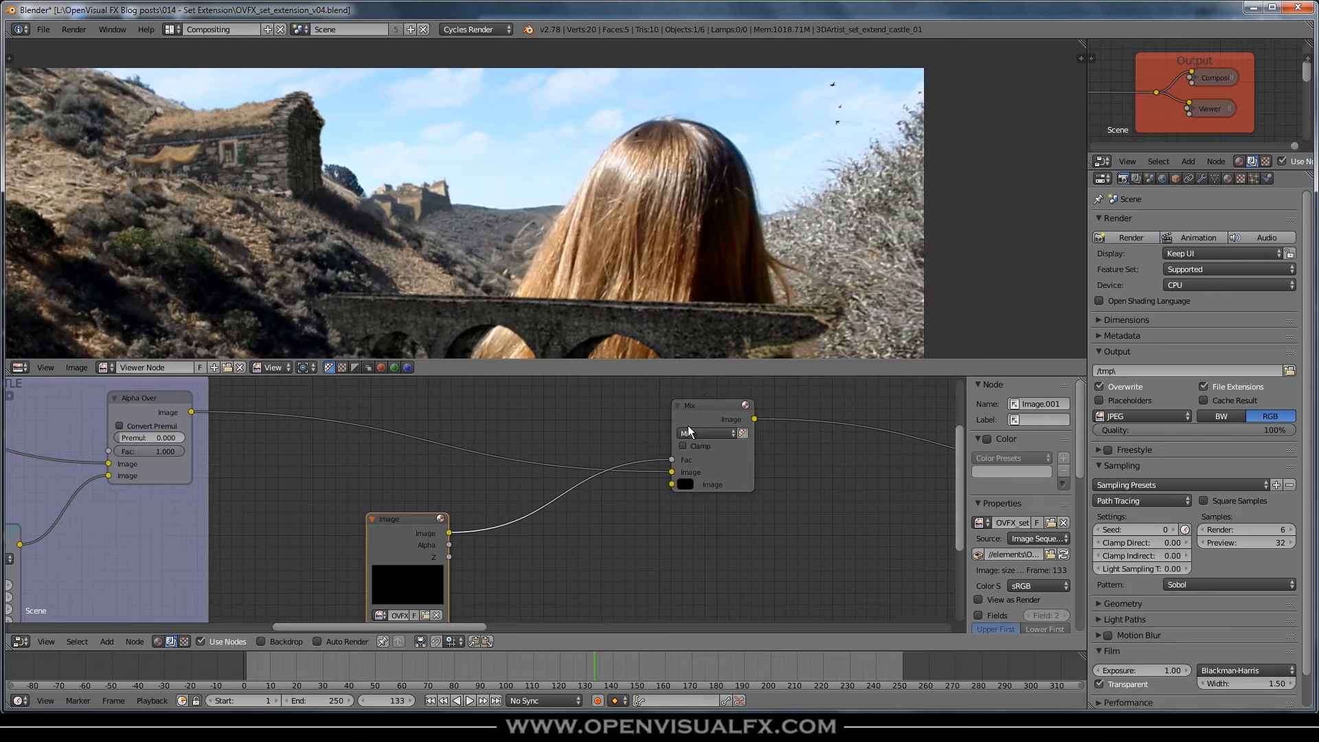
pyautogui.moveTo(413, 524); pyautogui.dragTo(380, 508)
pyautogui.moveTo(711, 405); pyautogui.dragTo(647, 396)
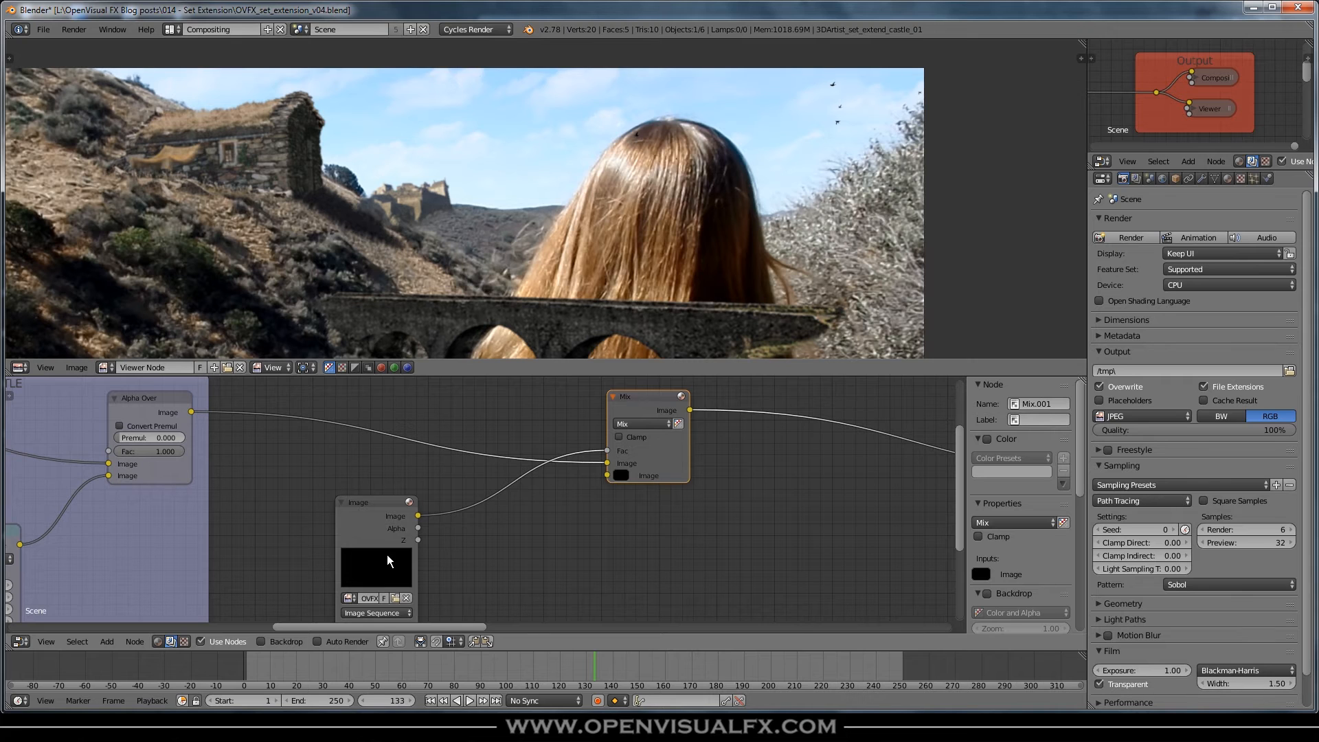
# Step: Change the Mix node's second colour to red and check the tinted birds in the Viewer
pyautogui.scroll(3, 842, 117)
pyautogui.scroll(-3, 828, 137)
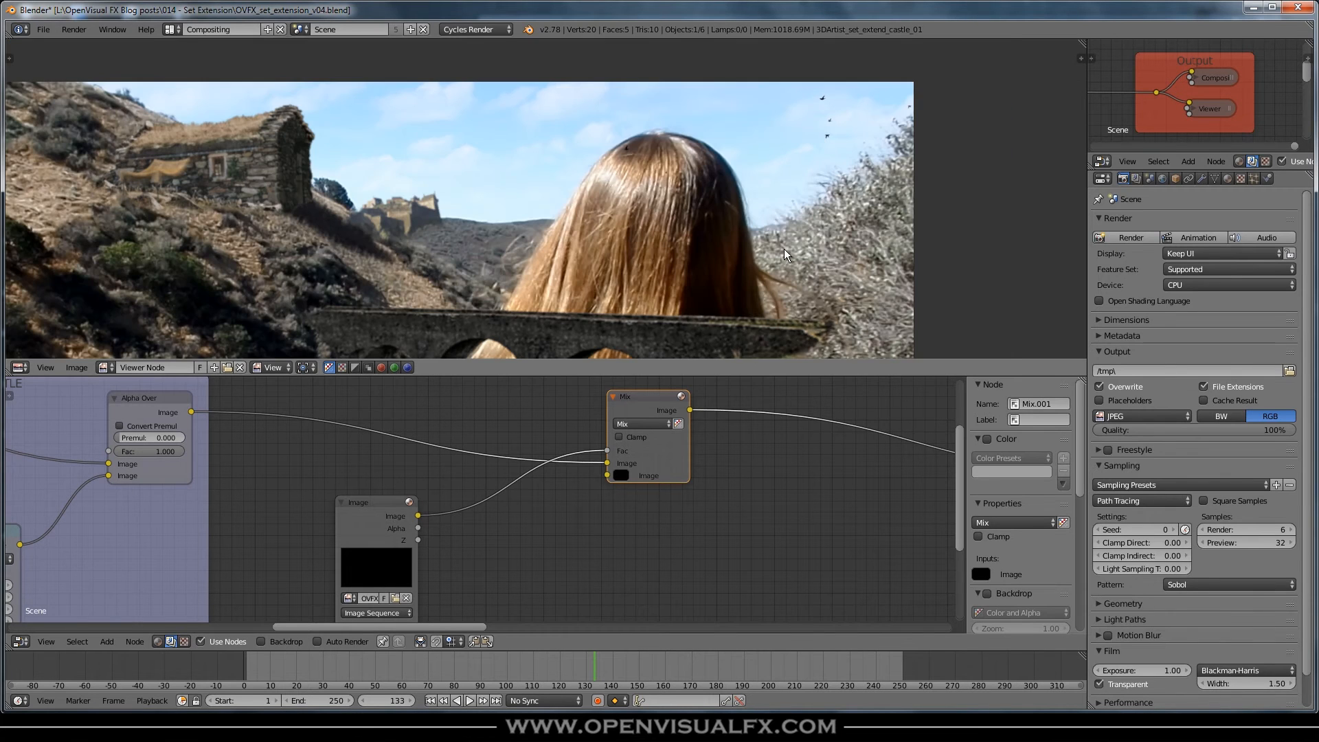
pyautogui.scroll(2, 621, 472)
pyautogui.click(616, 473)
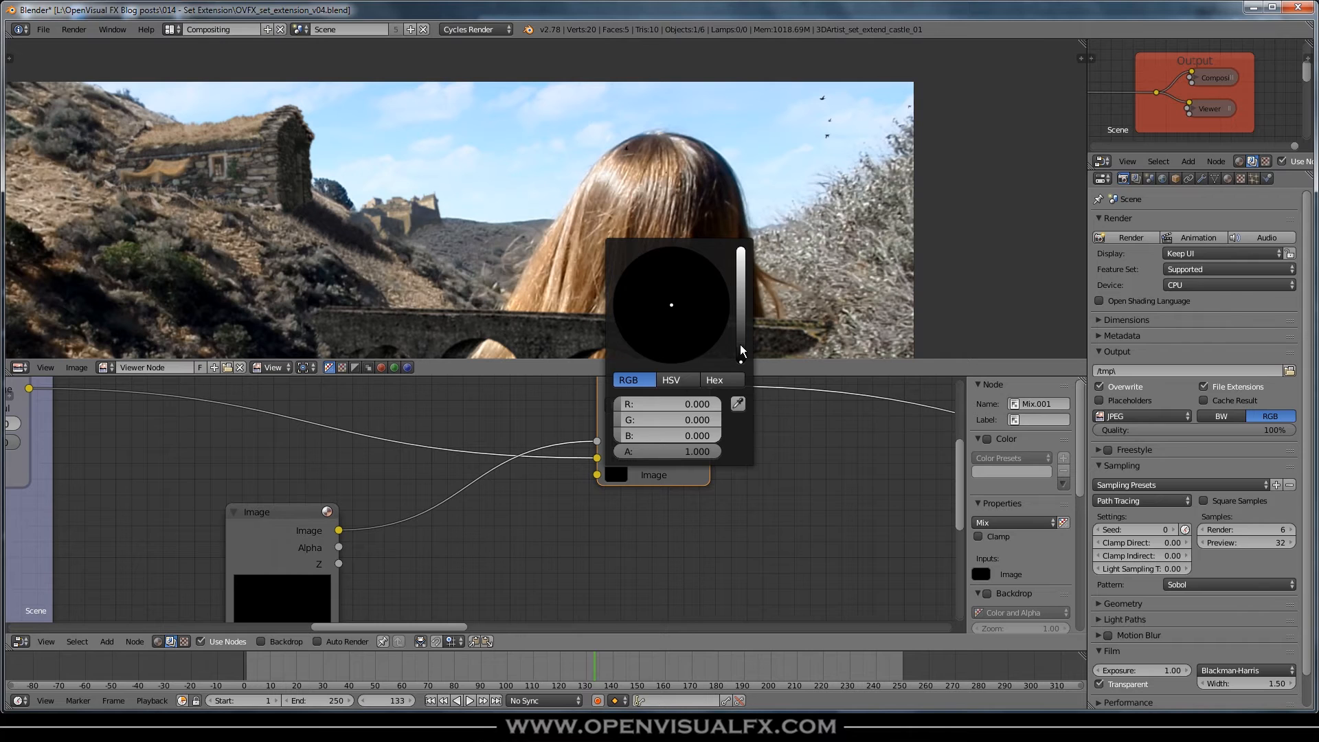
pyautogui.moveTo(740, 341); pyautogui.dragTo(740, 291)
pyautogui.click(676, 361)
pyautogui.scroll(4, 840, 117)
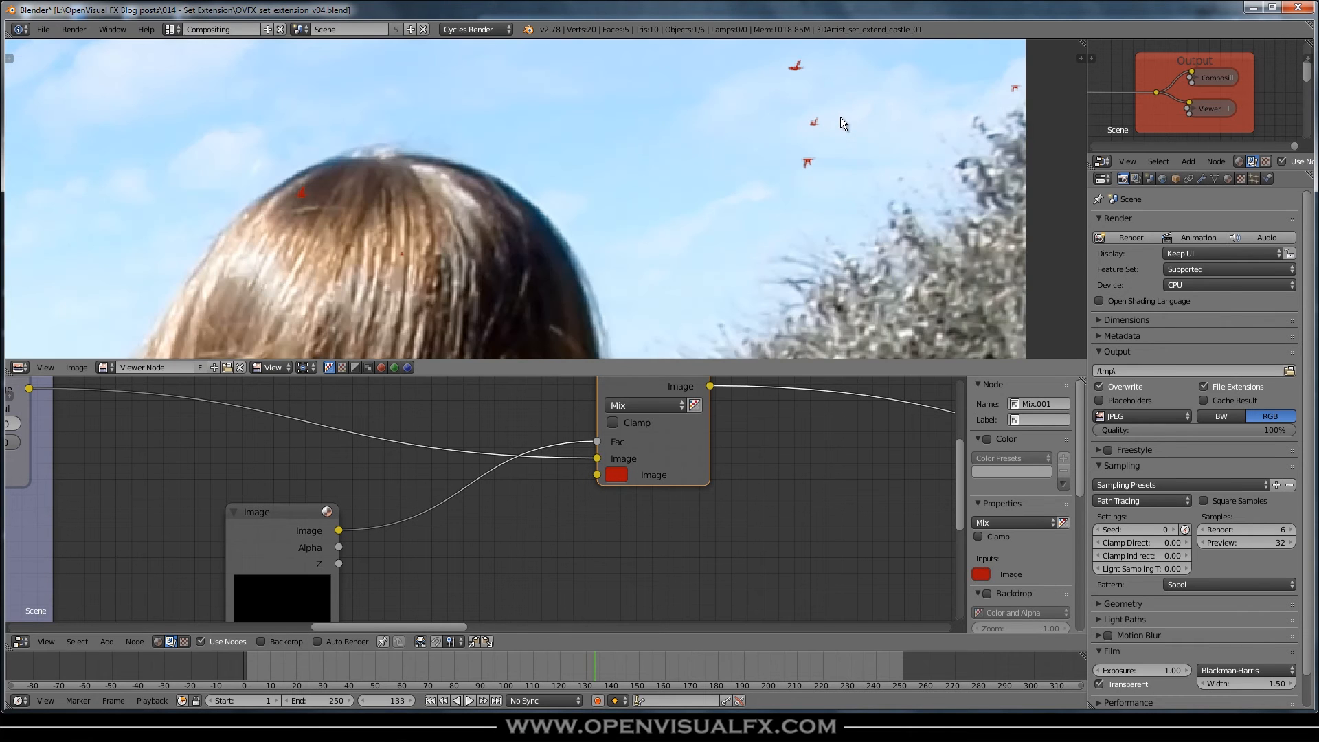
pyautogui.scroll(-3, 772, 158)
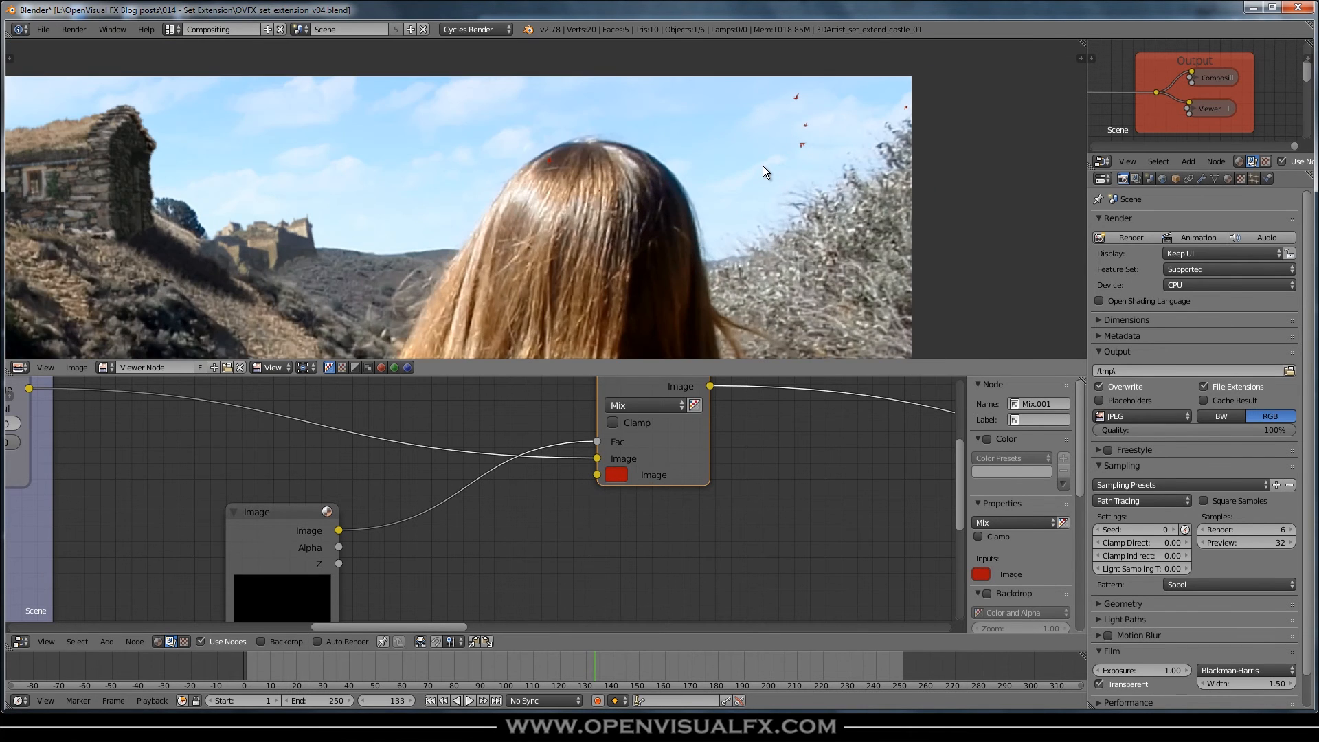
pyautogui.scroll(3, 630, 192)
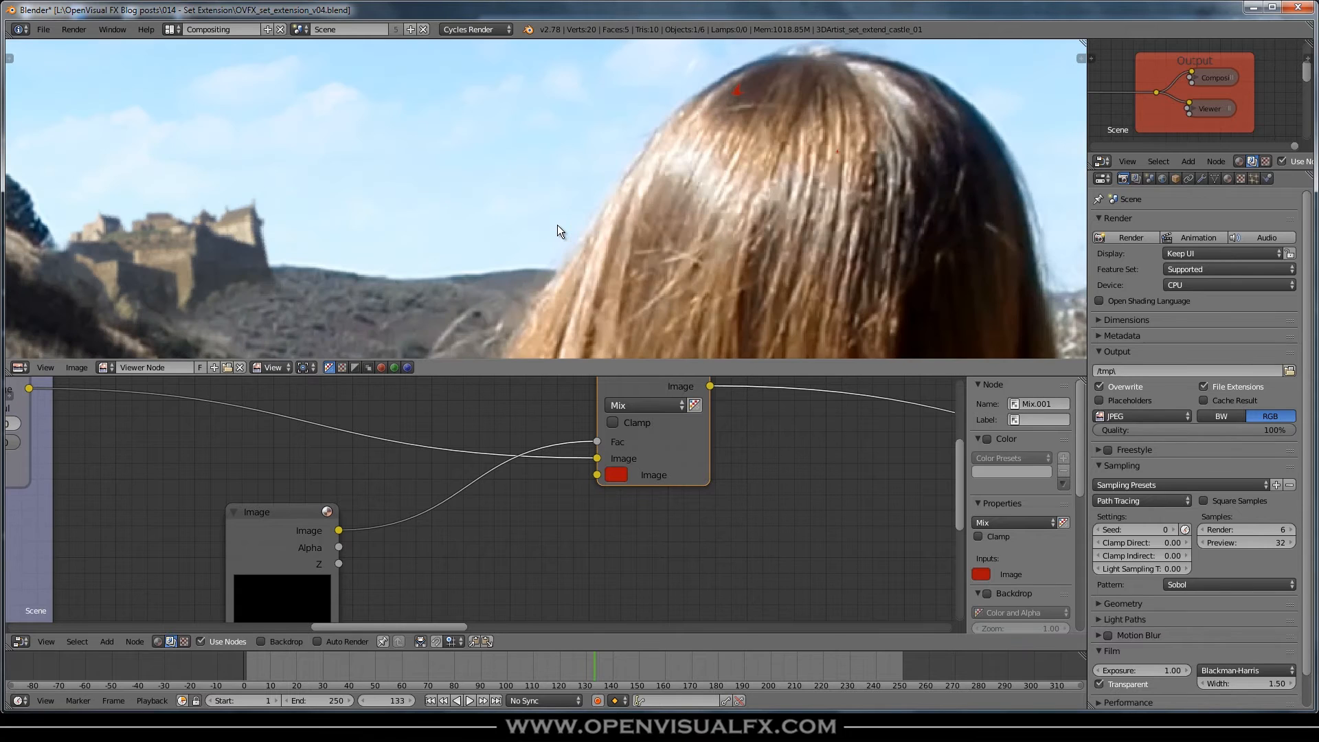
pyautogui.scroll(-3, 765, 137)
pyautogui.moveTo(871, 147); pyautogui.dragTo(748, 187, button='middle')
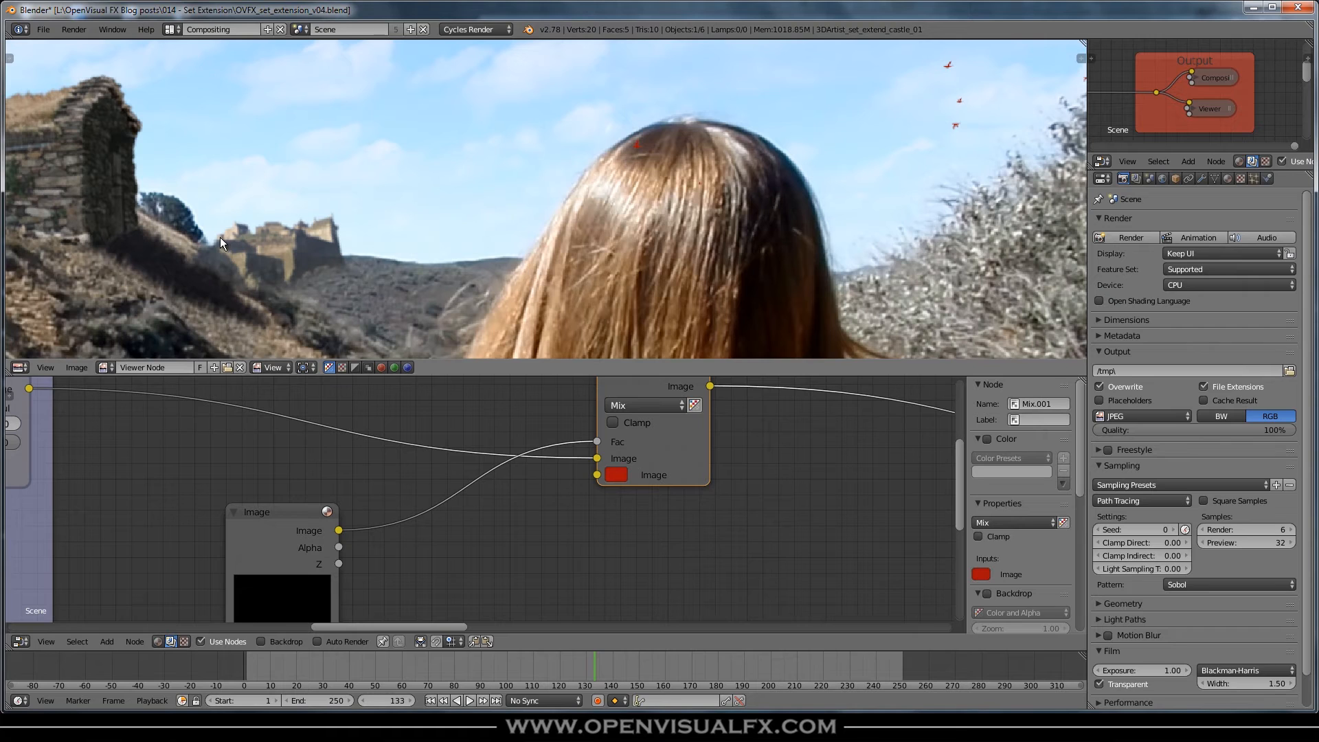
# Step: Sample the Mix node's second colour from the dark tree beside the castle and check the birds against the sky
pyautogui.click(614, 475)
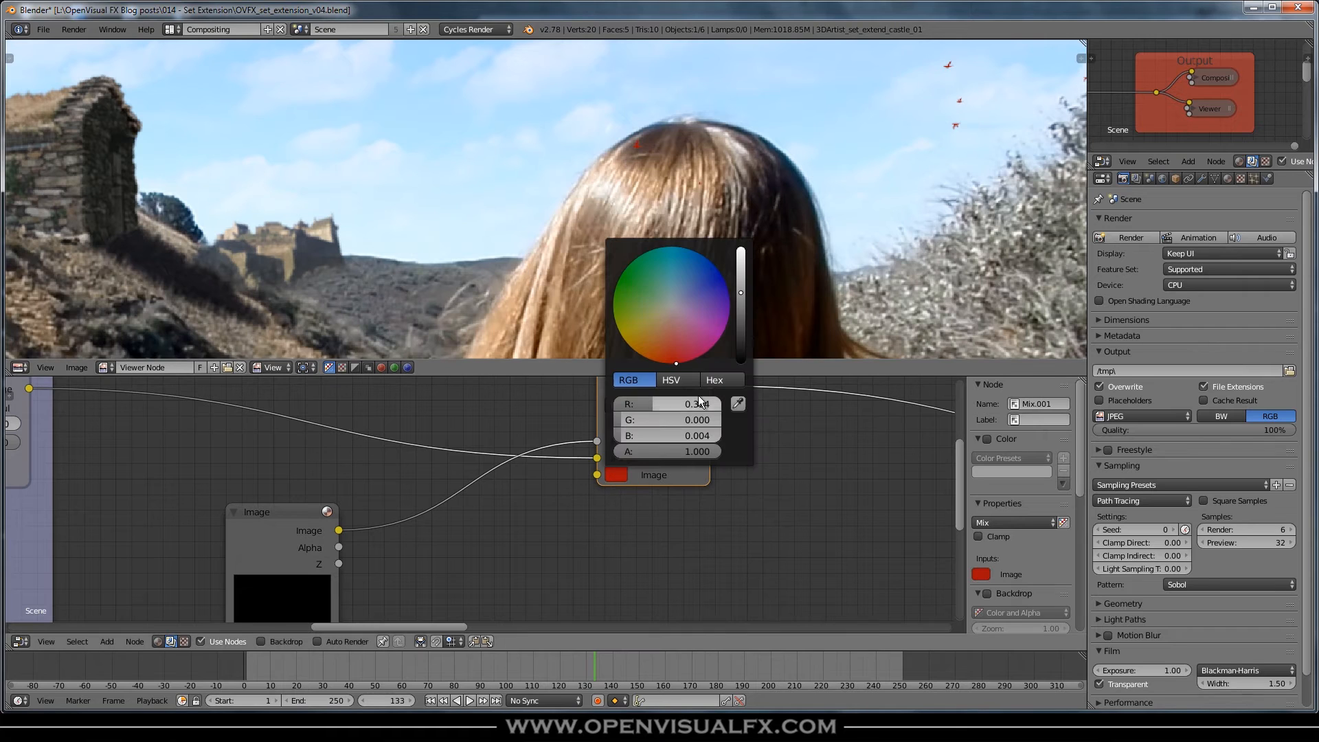
pyautogui.click(739, 403)
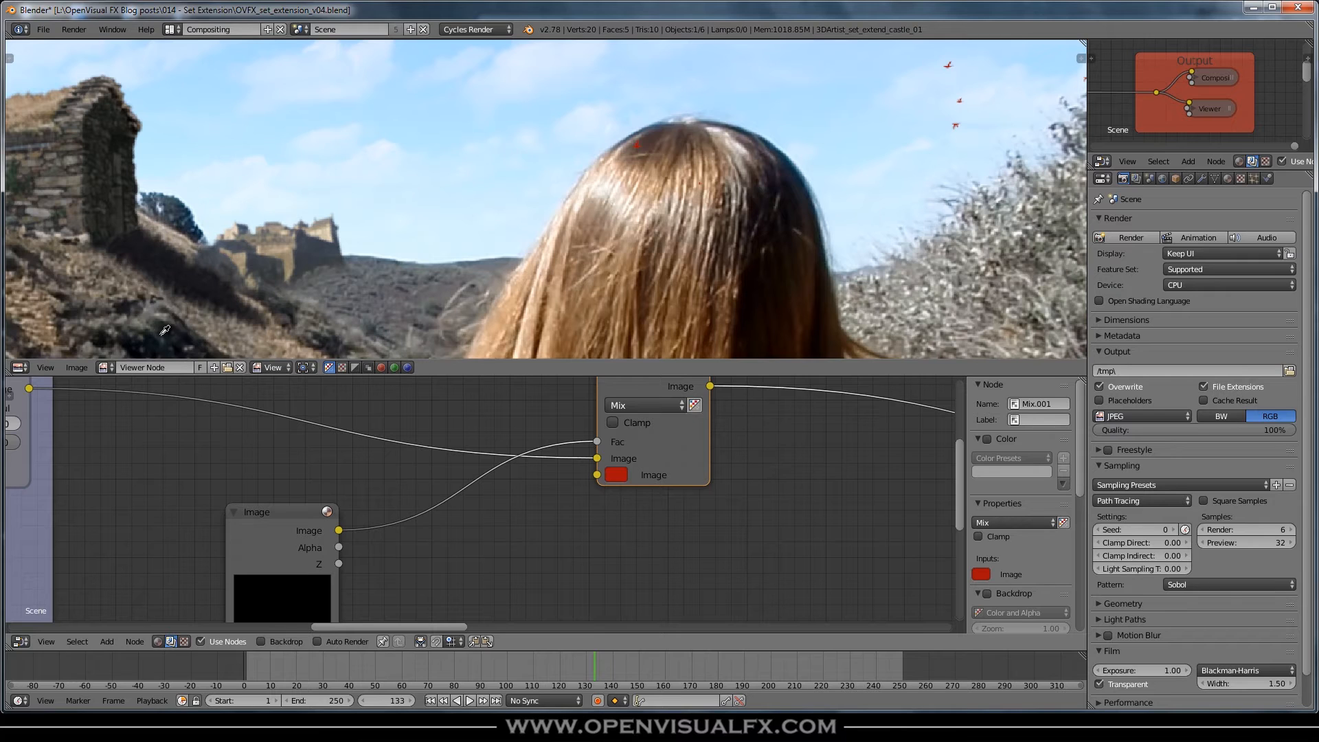
pyautogui.click(183, 215)
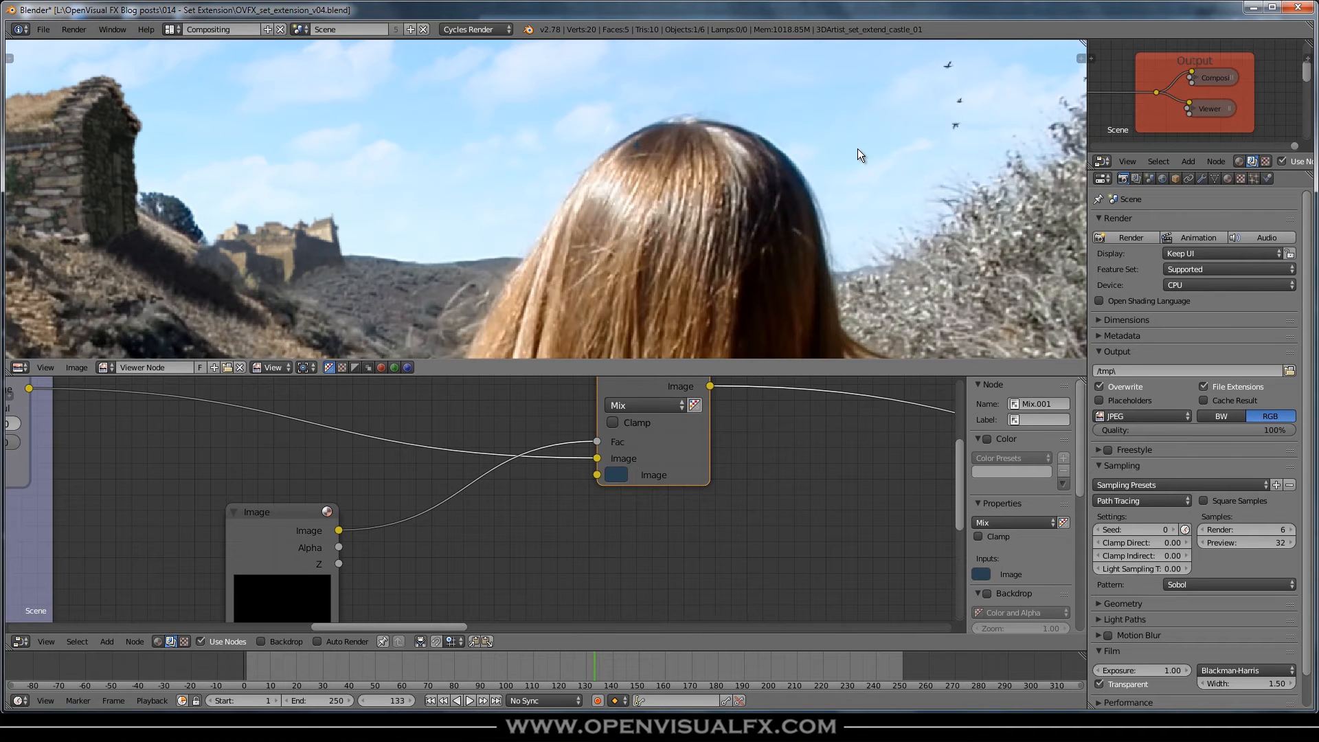
pyautogui.scroll(-2, 859, 150)
pyautogui.moveTo(892, 144); pyautogui.dragTo(835, 207, button='middle')
pyautogui.scroll(4, 869, 202)
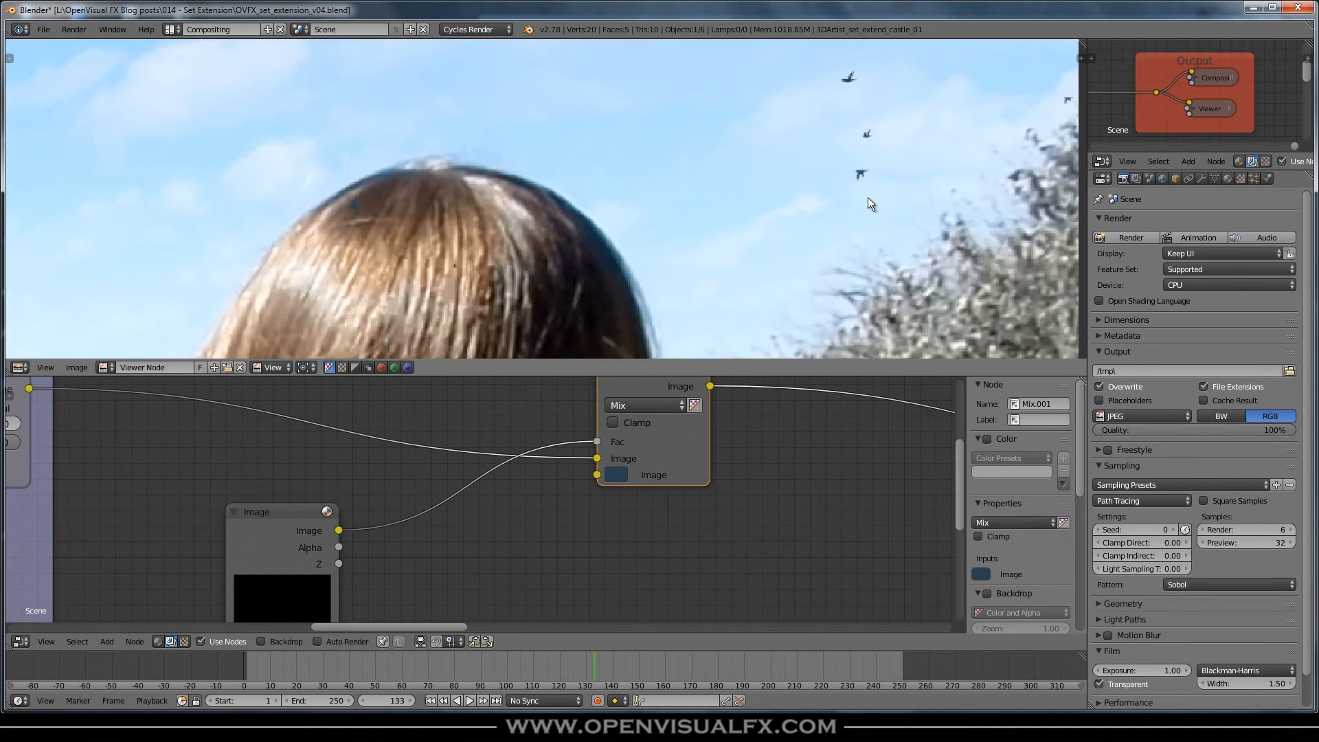
pyautogui.scroll(-4, 867, 197)
pyautogui.scroll(1, 844, 199)
pyautogui.scroll(-1, 598, 481)
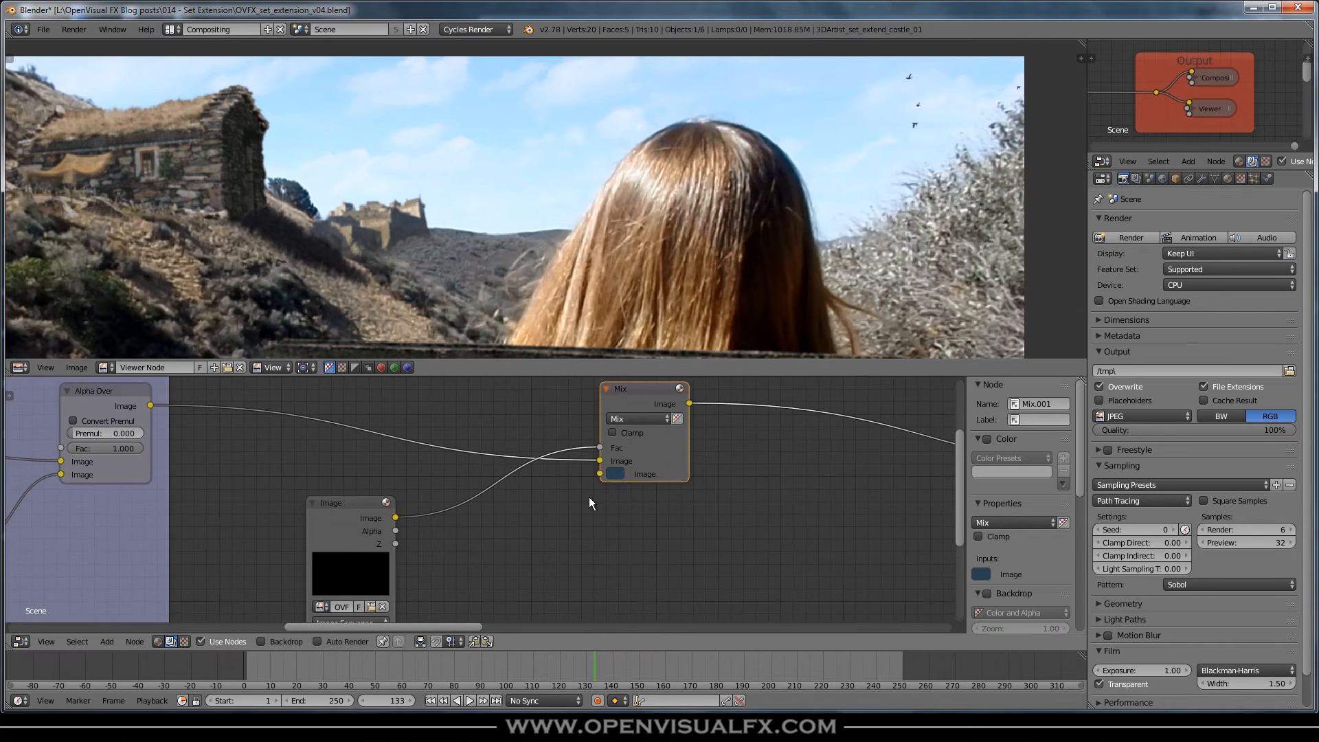
# Step: Move the Mix node and the birds Image node further apart to make room between them
pyautogui.moveTo(588, 501); pyautogui.dragTo(628, 527, button='middle')
pyautogui.moveTo(695, 414); pyautogui.dragTo(728, 417)
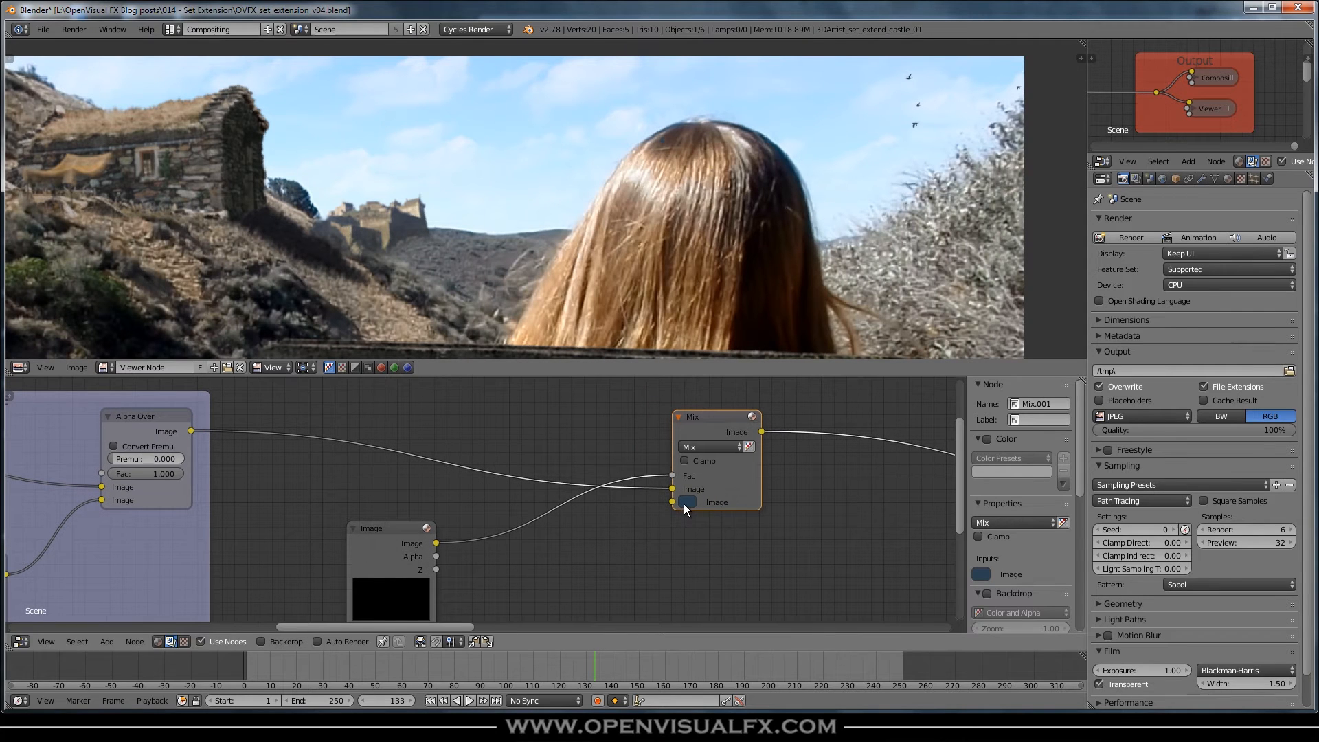
pyautogui.moveTo(384, 524); pyautogui.dragTo(328, 521)
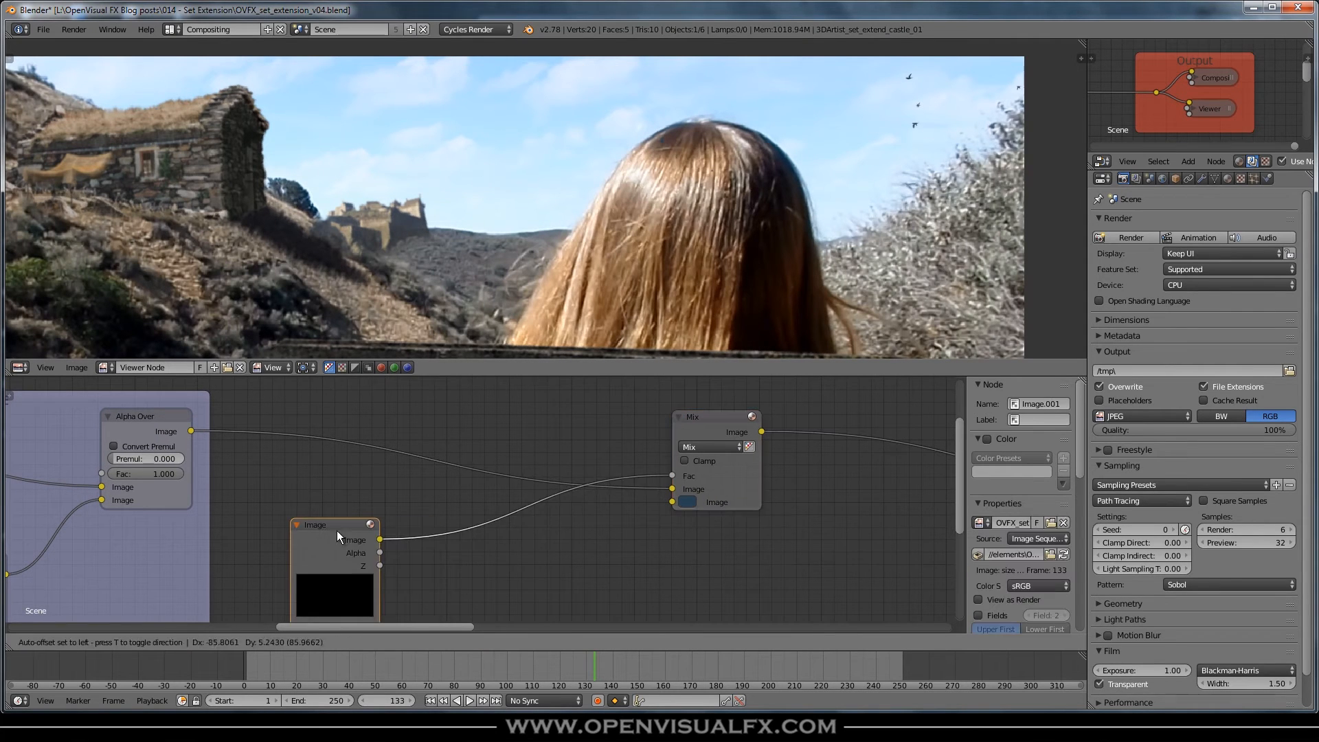
pyautogui.click(720, 422)
# Step: Insert a Blur filter node on the link between the birds Image node and the Mix node's Fac input
pyautogui.scroll(-2, 616, 470)
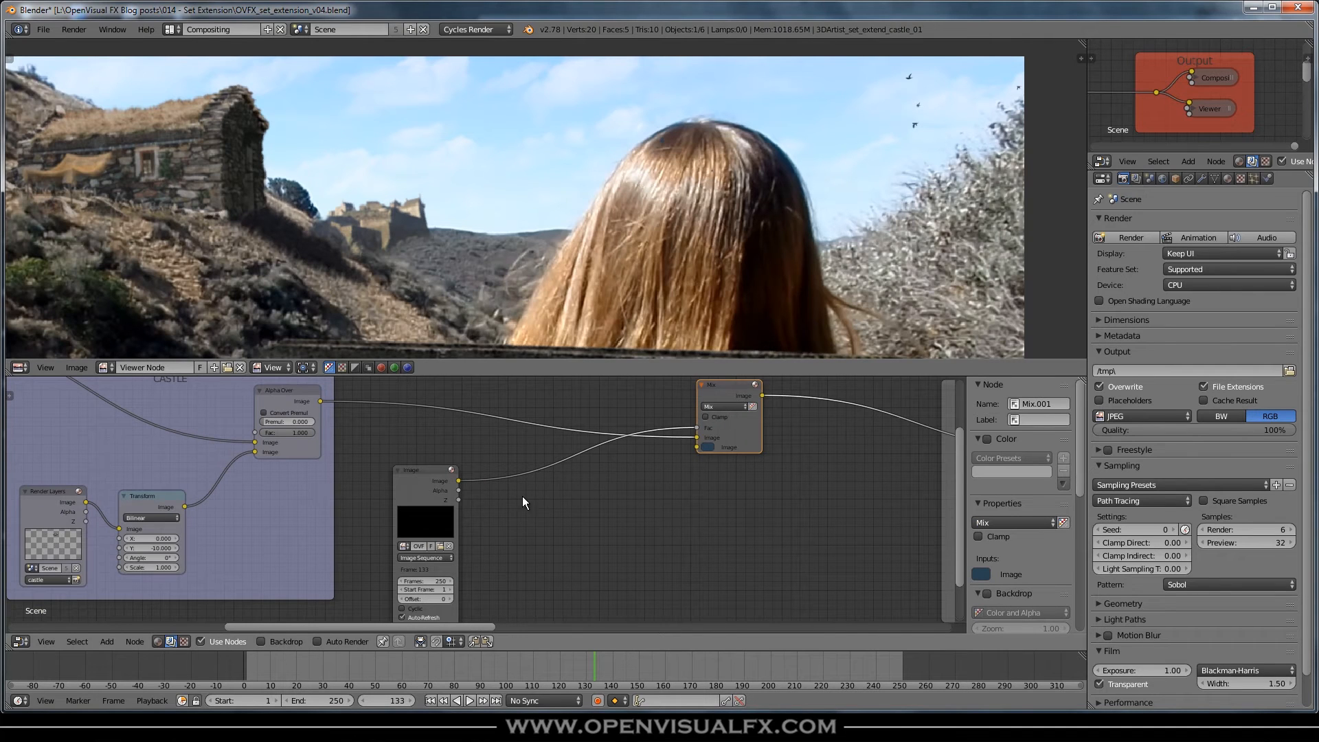
pyautogui.hotkey('shift', 'a')
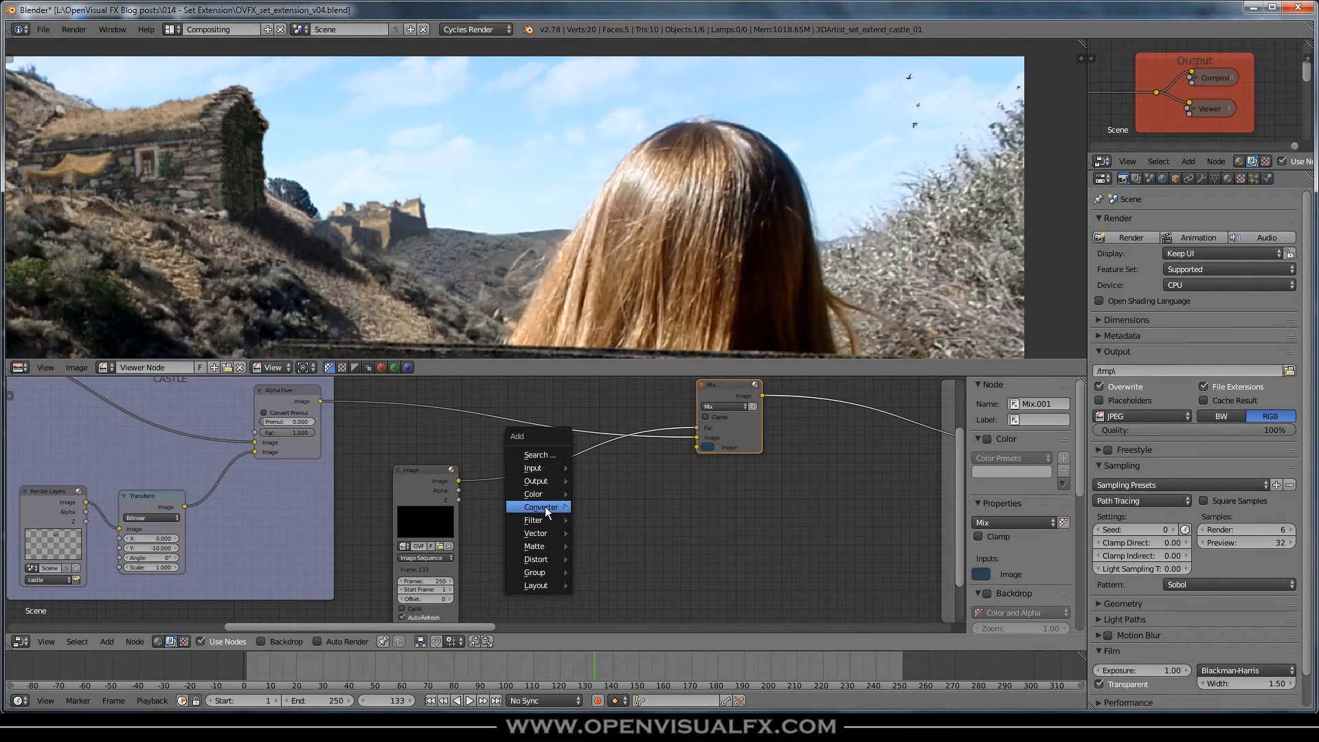
pyautogui.moveTo(543, 517)
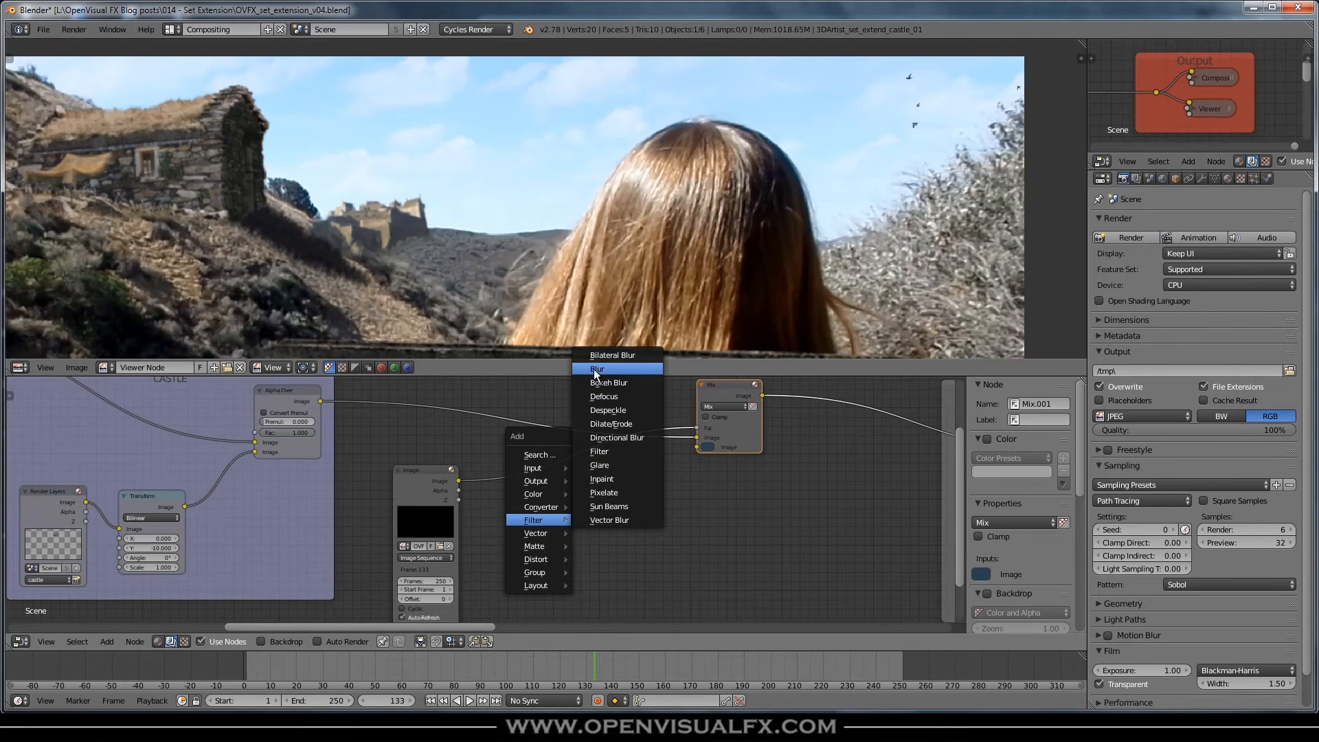
pyautogui.click(594, 369)
pyautogui.click(504, 450)
# Step: Raise the birds Blur to 2 and on to 3 in both X and Y, checking the softness in the Viewer
pyautogui.click(561, 528)
pyautogui.click(562, 528)
pyautogui.click(562, 535)
pyautogui.click(562, 536)
pyautogui.scroll(2, 909, 150)
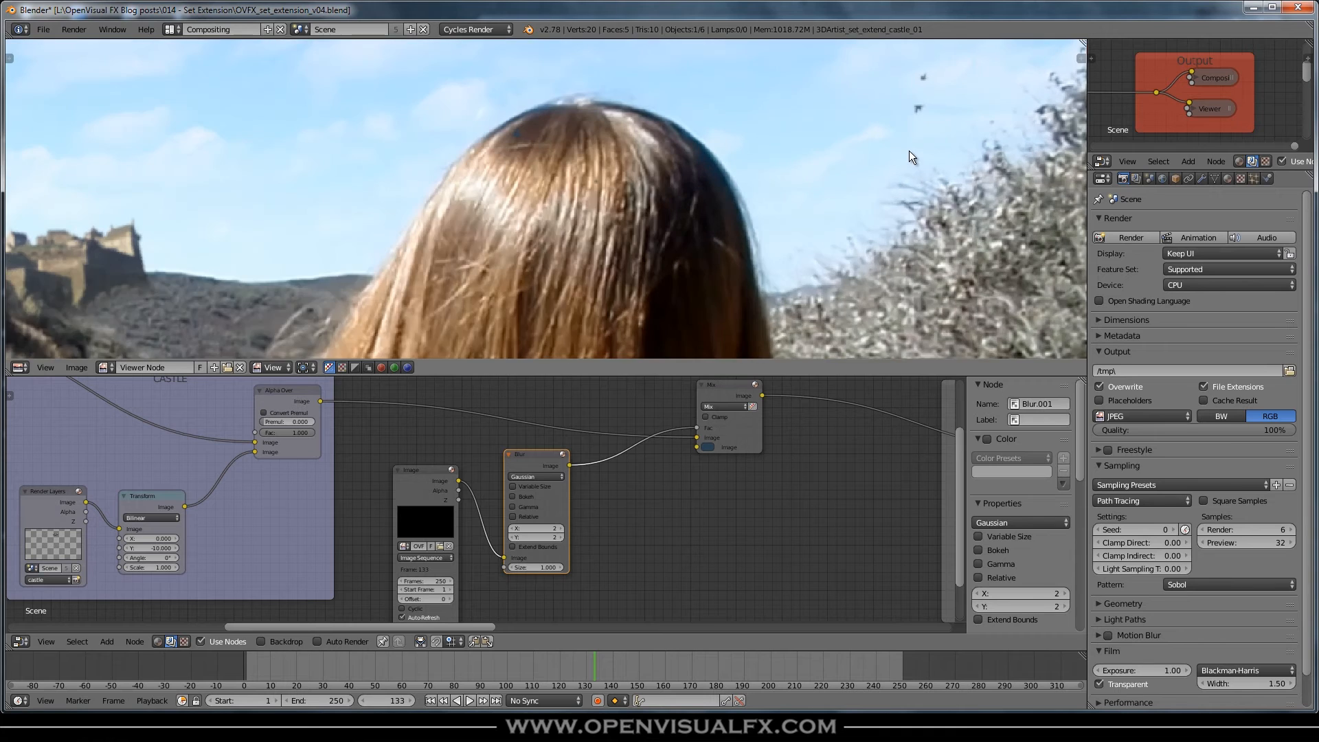
pyautogui.scroll(-2, 945, 113)
pyautogui.click(562, 528)
pyautogui.click(562, 536)
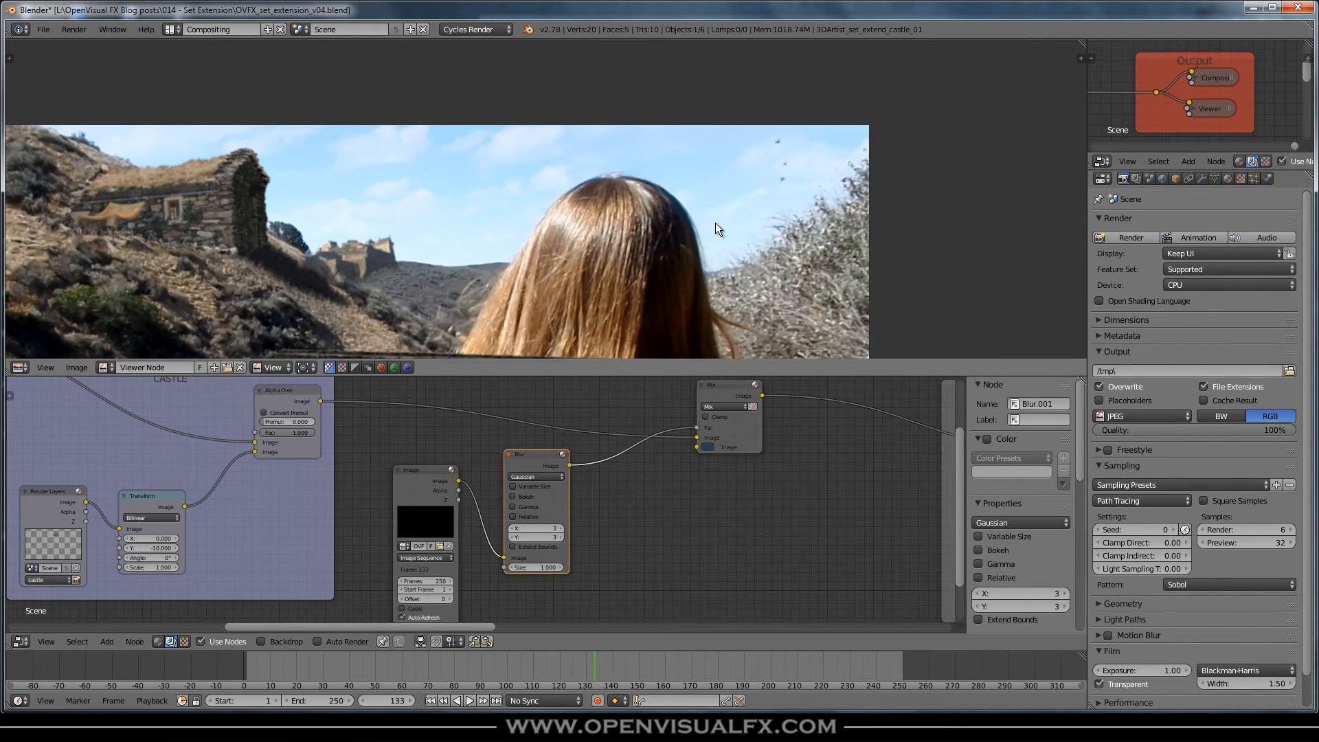
pyautogui.moveTo(715, 221); pyautogui.dragTo(822, 170, button='middle')
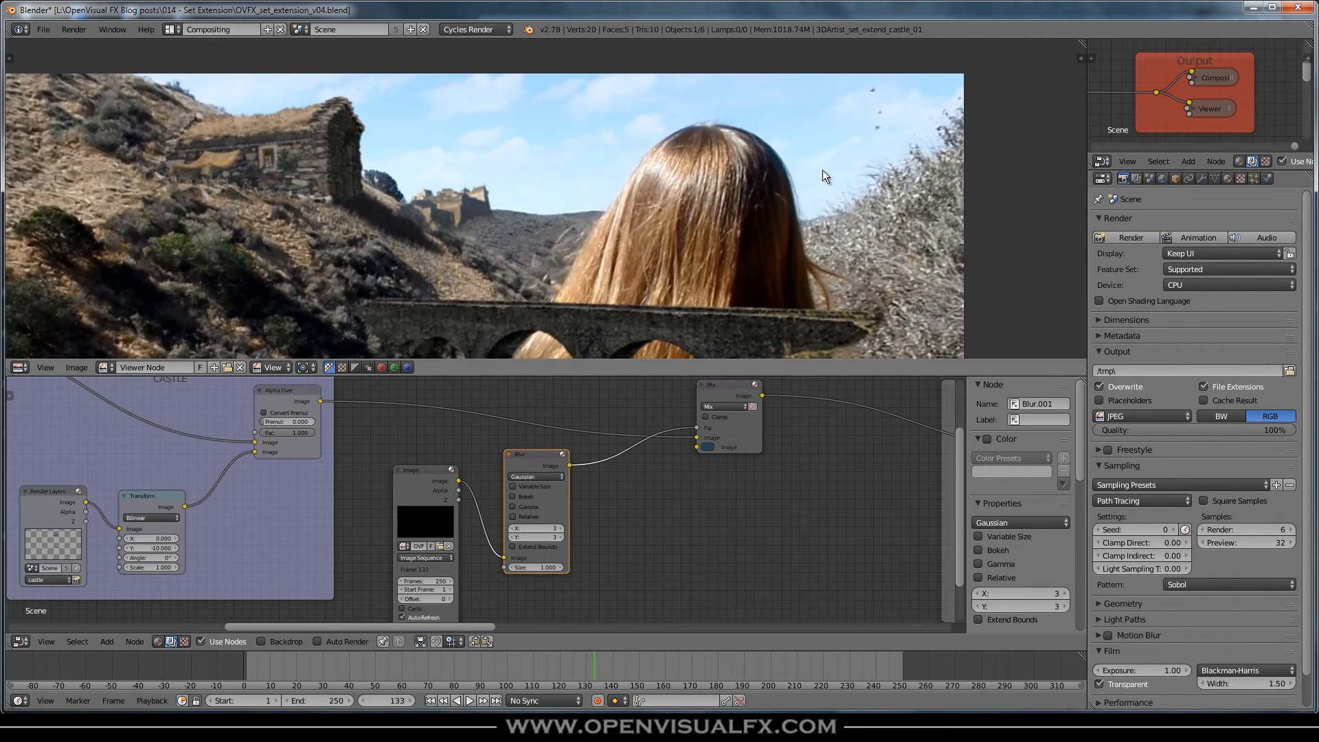
# Step: Try a stronger birds Blur on both axes, return X and Y to 3, and inspect the birds
pyautogui.click(562, 528)
pyautogui.click(562, 536)
pyautogui.click(510, 527)
pyautogui.click(511, 537)
pyautogui.scroll(4, 913, 59)
pyautogui.scroll(-4, 797, 189)
pyautogui.moveTo(705, 260); pyautogui.dragTo(766, 166, button='middle')
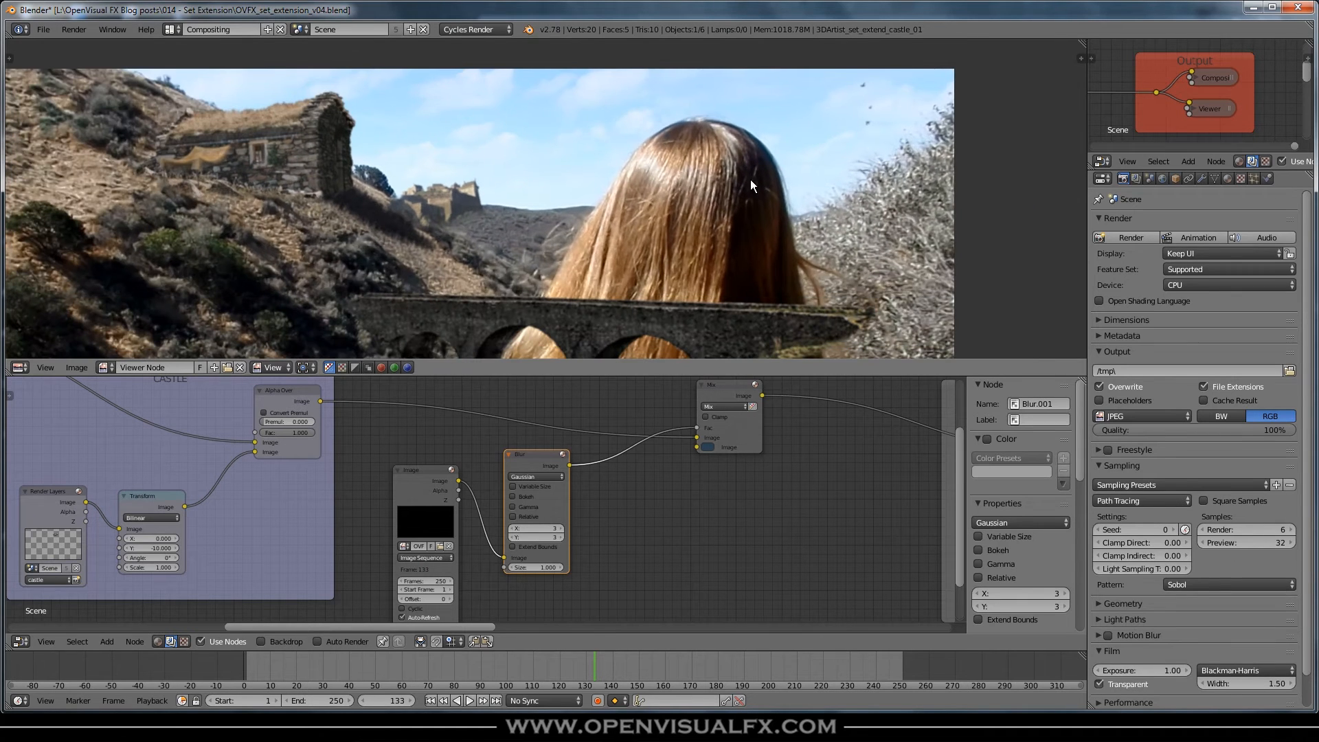
# Step: Shift the Image and Blur nodes aside, insert a Math node between Blur and the Mix Fac input, and set it to Multiply
pyautogui.moveTo(432, 468); pyautogui.dragTo(407, 465)
pyautogui.moveTo(538, 452); pyautogui.dragTo(508, 460)
pyautogui.hotkey('shift', 'a')
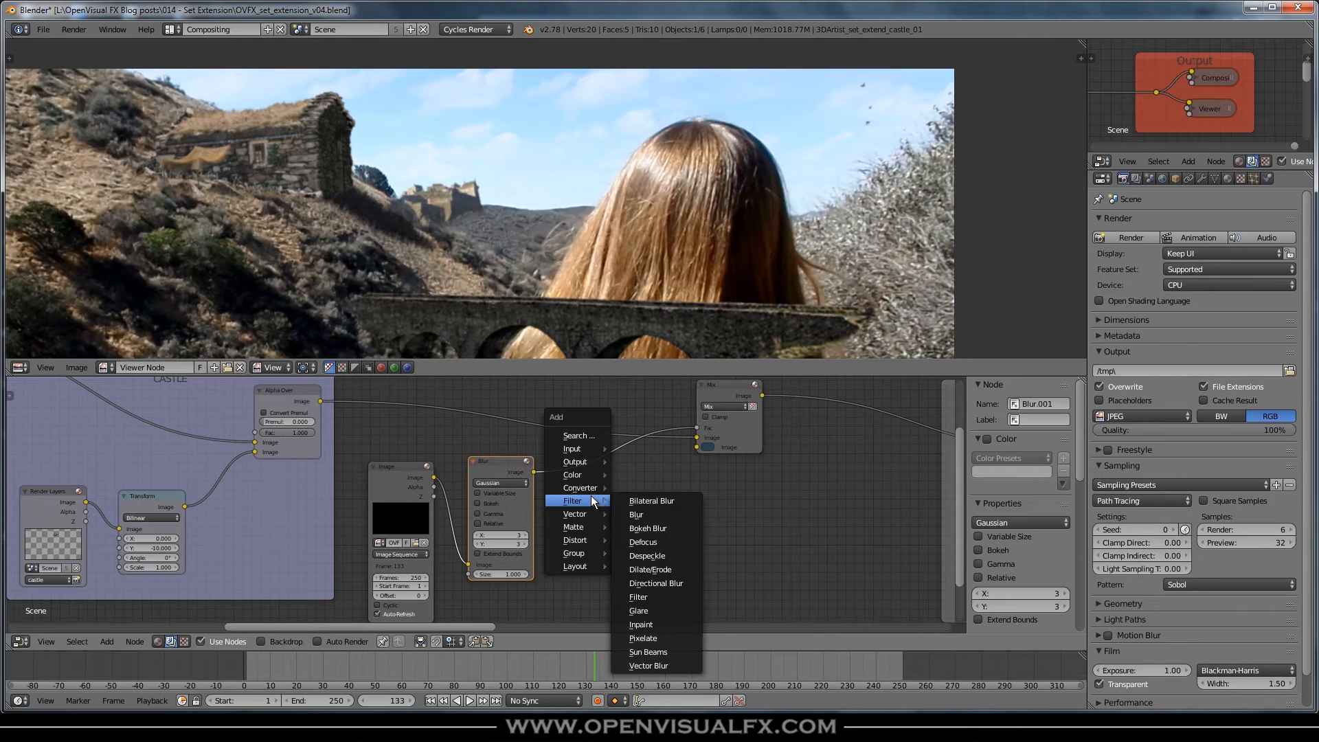
pyautogui.moveTo(583, 486)
pyautogui.click(638, 584)
pyautogui.click(661, 458)
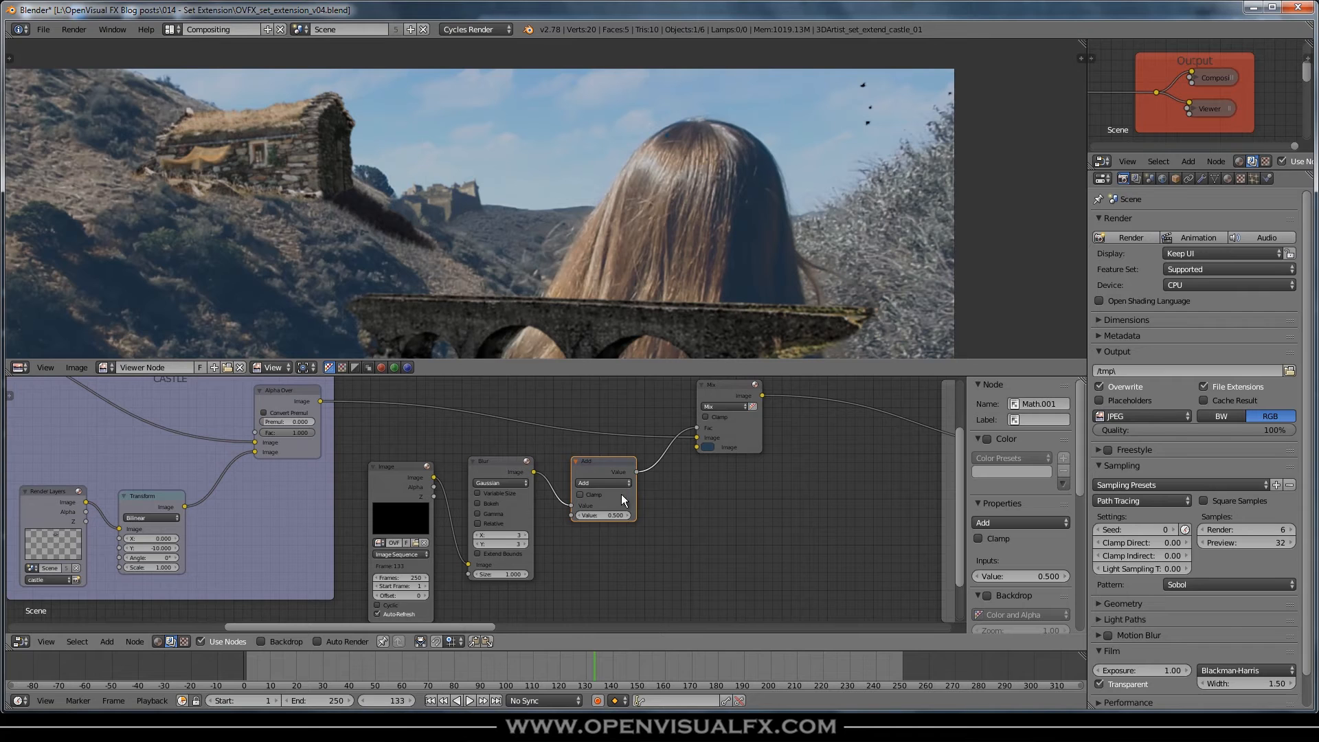
pyautogui.click(599, 483)
pyautogui.click(598, 454)
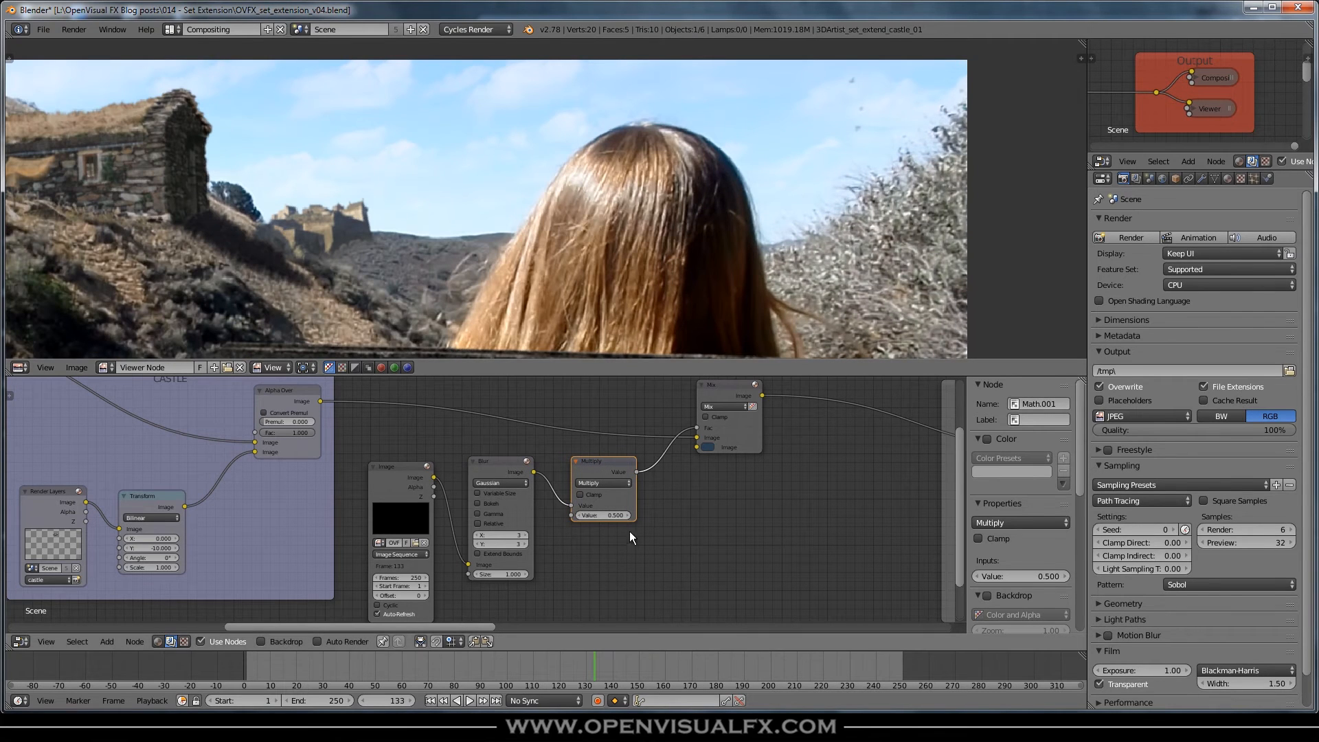
# Step: Try Multiply values of 0.8 and 0 to compare the birds' strength in the Viewer
pyautogui.click(628, 515)
pyautogui.click(628, 514)
pyautogui.click(628, 514)
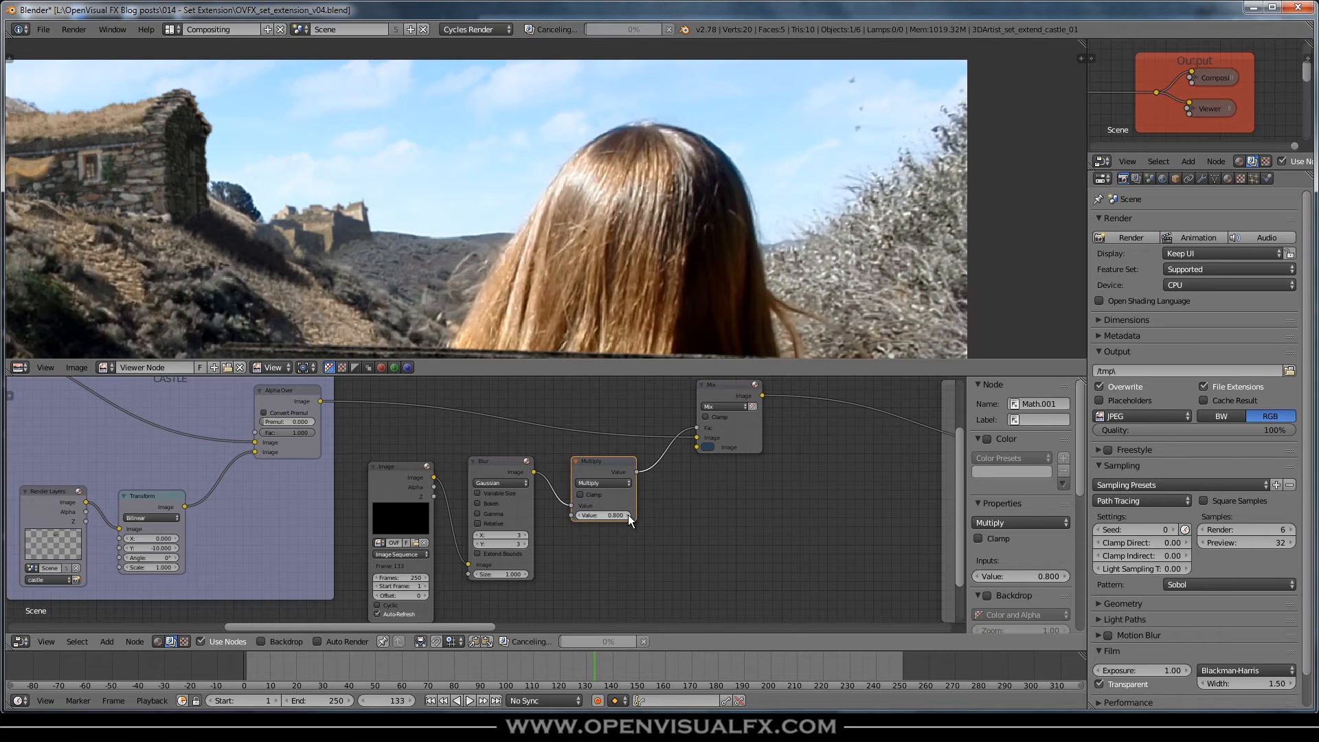
pyautogui.write('0')
pyautogui.press('Return')
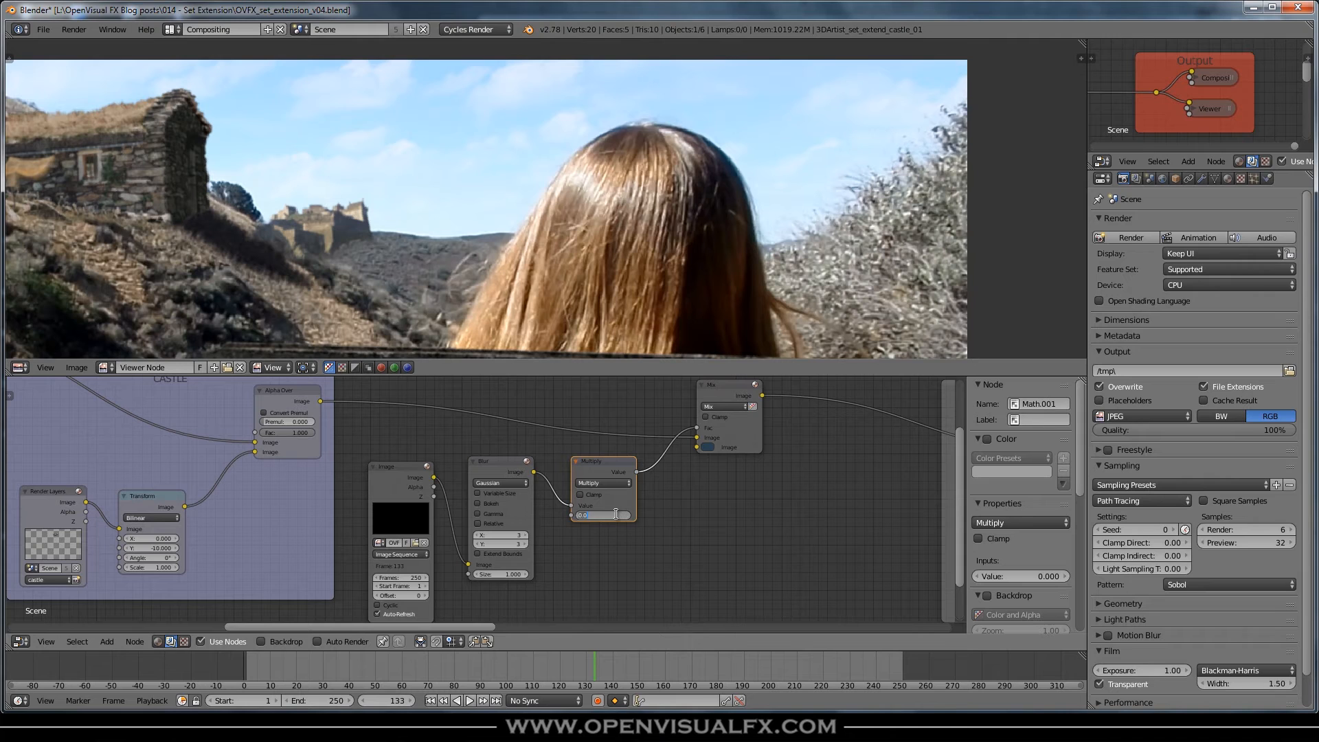
# Step: Set the Multiply value to 0.75 and inspect the birds' blur and strength against the sky
pyautogui.write('0.75')
pyautogui.press('Return')
pyautogui.scroll(3, 856, 91)
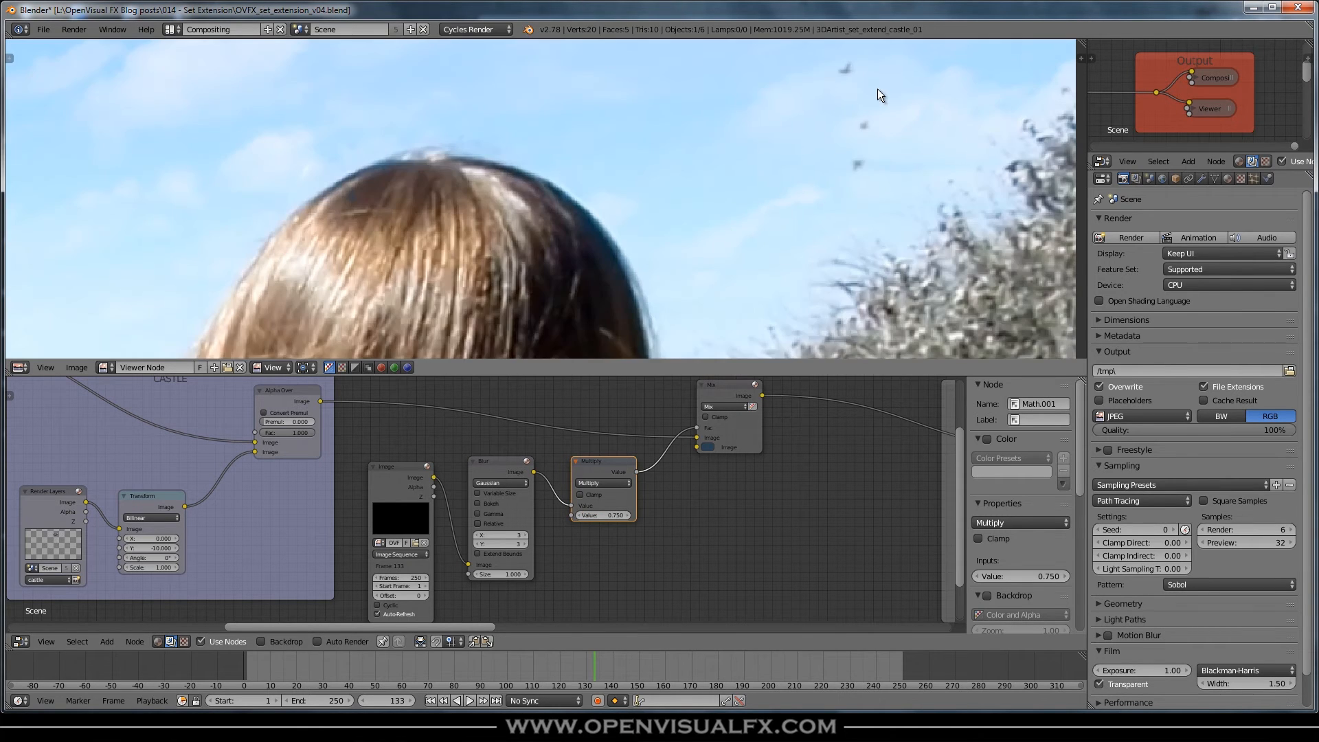
pyautogui.scroll(-3, 778, 207)
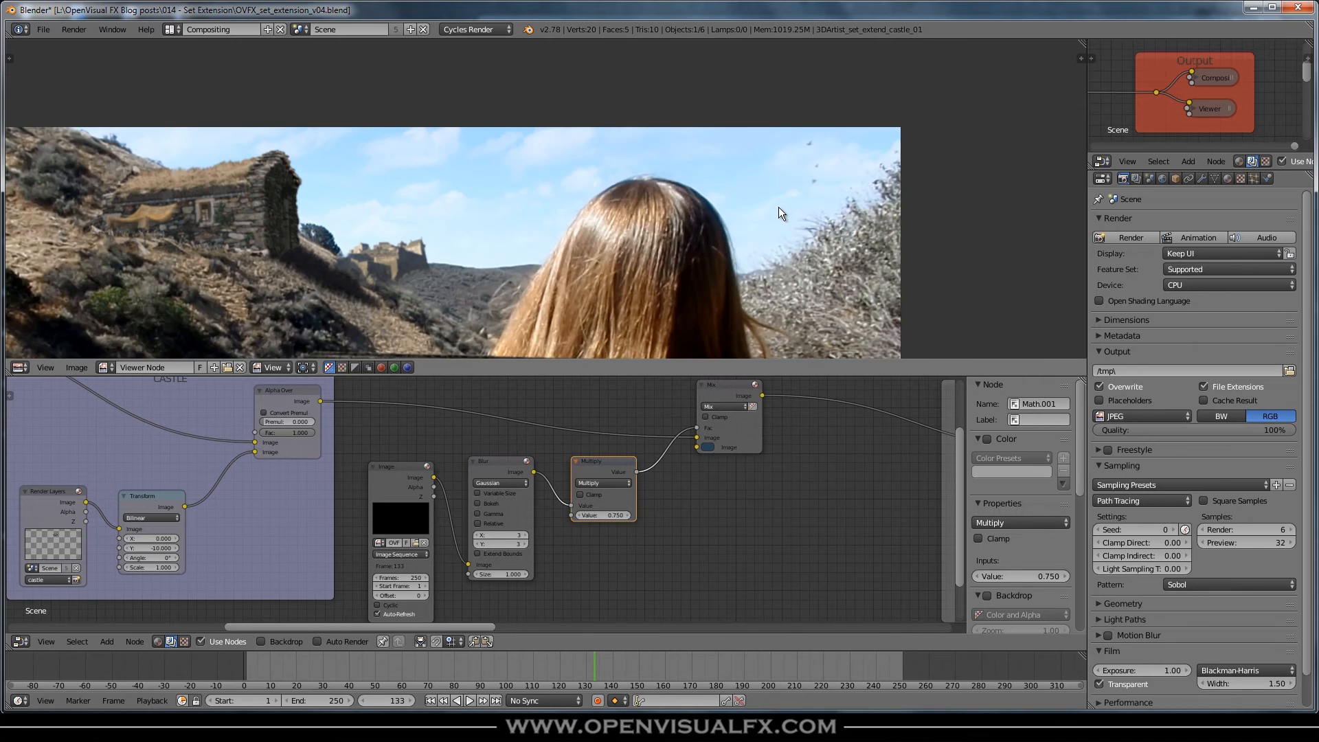
pyautogui.scroll(2, 874, 157)
pyautogui.scroll(2, 493, 541)
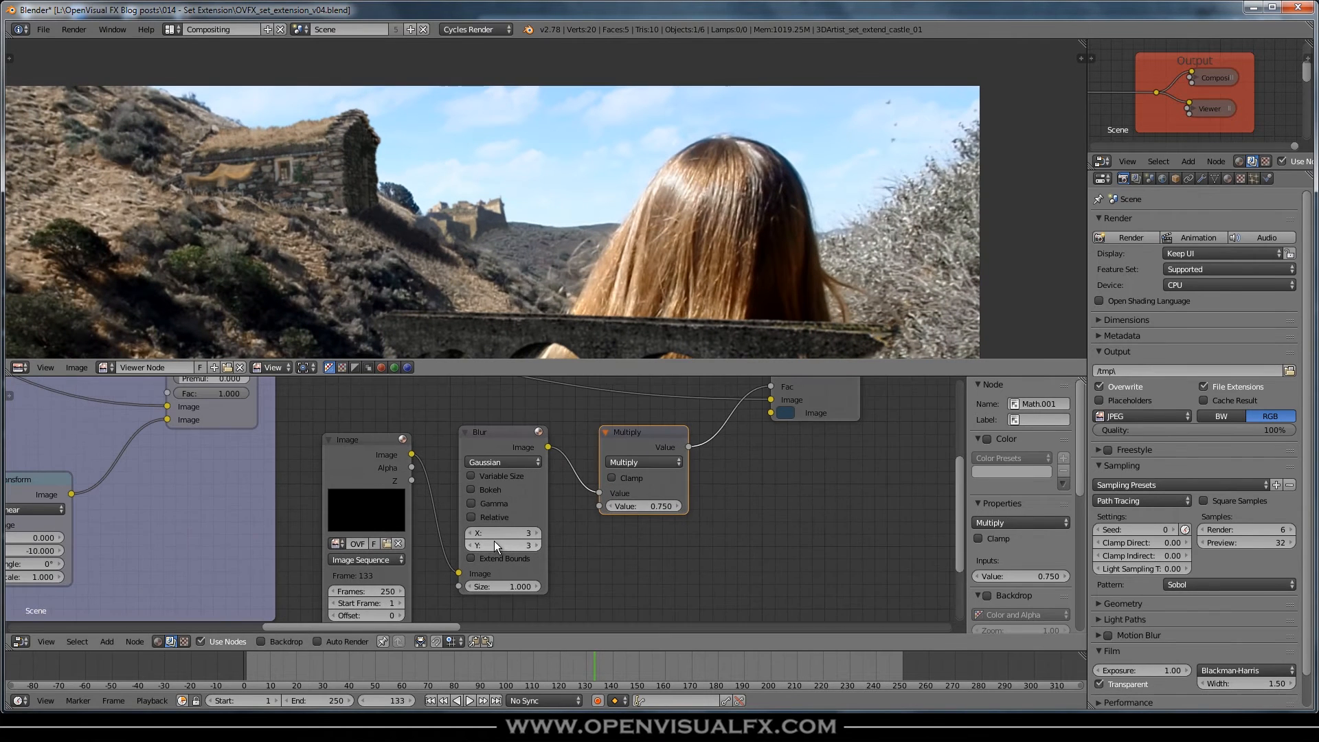
pyautogui.scroll(2, 863, 212)
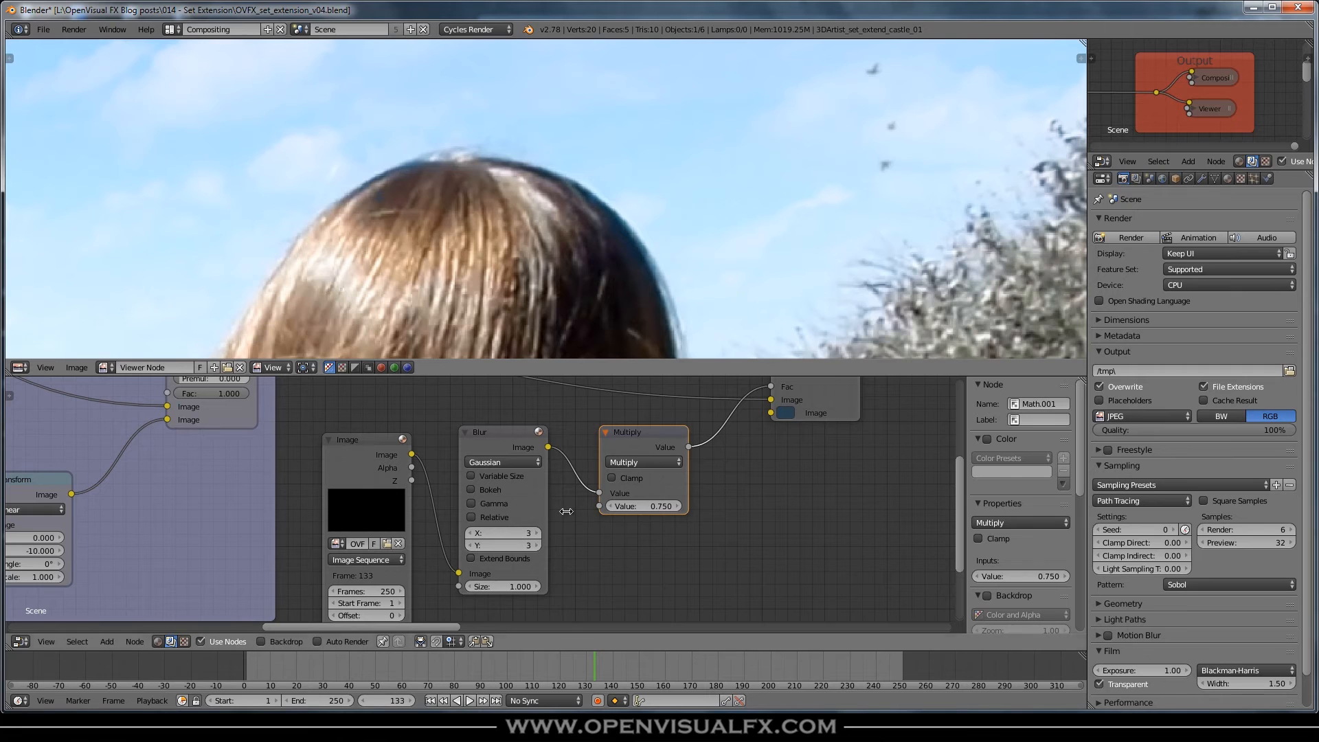
pyautogui.scroll(-3, 867, 121)
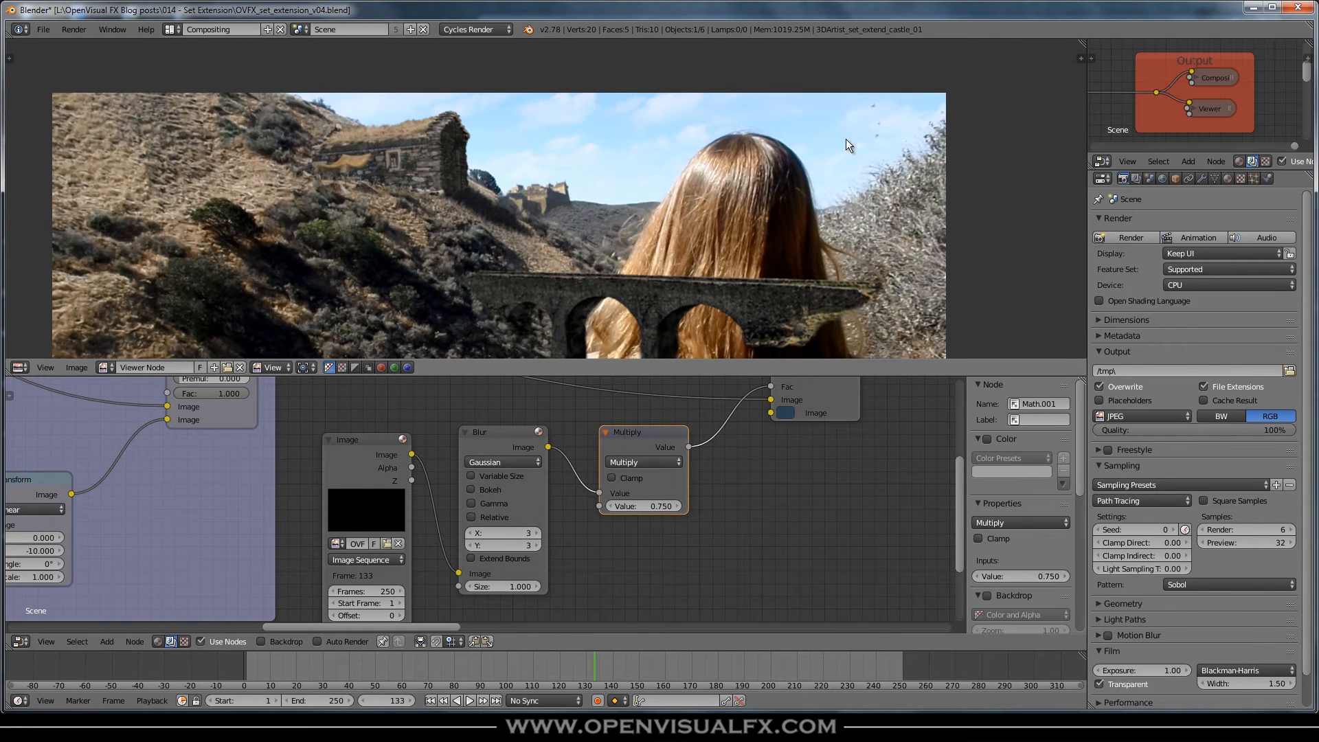
pyautogui.moveTo(843, 167); pyautogui.dragTo(883, 135, button='middle')
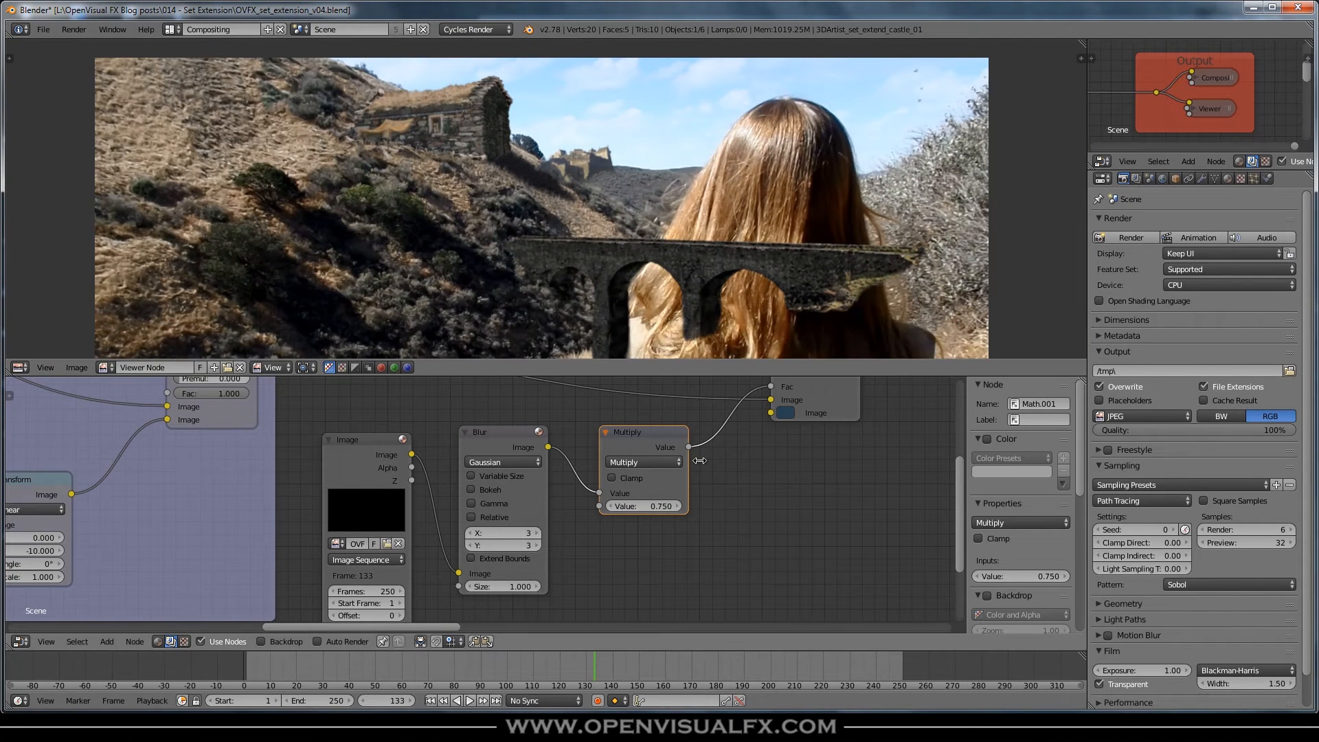
# Step: Join the birds Image, Blur, Multiply and Mix nodes in a new frame labelled BIRDS
pyautogui.scroll(-3, 749, 464)
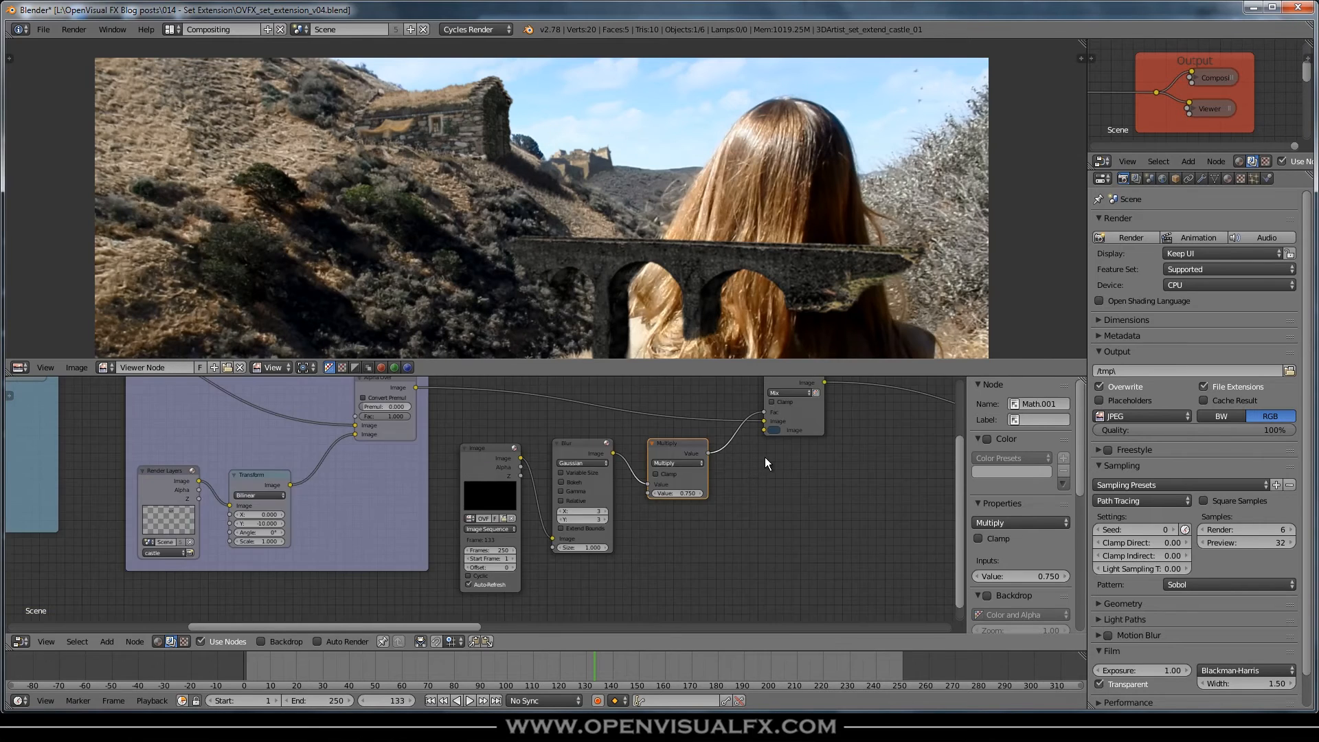
pyautogui.moveTo(768, 456); pyautogui.dragTo(674, 480, button='middle')
pyautogui.moveTo(723, 415); pyautogui.dragTo(430, 600)
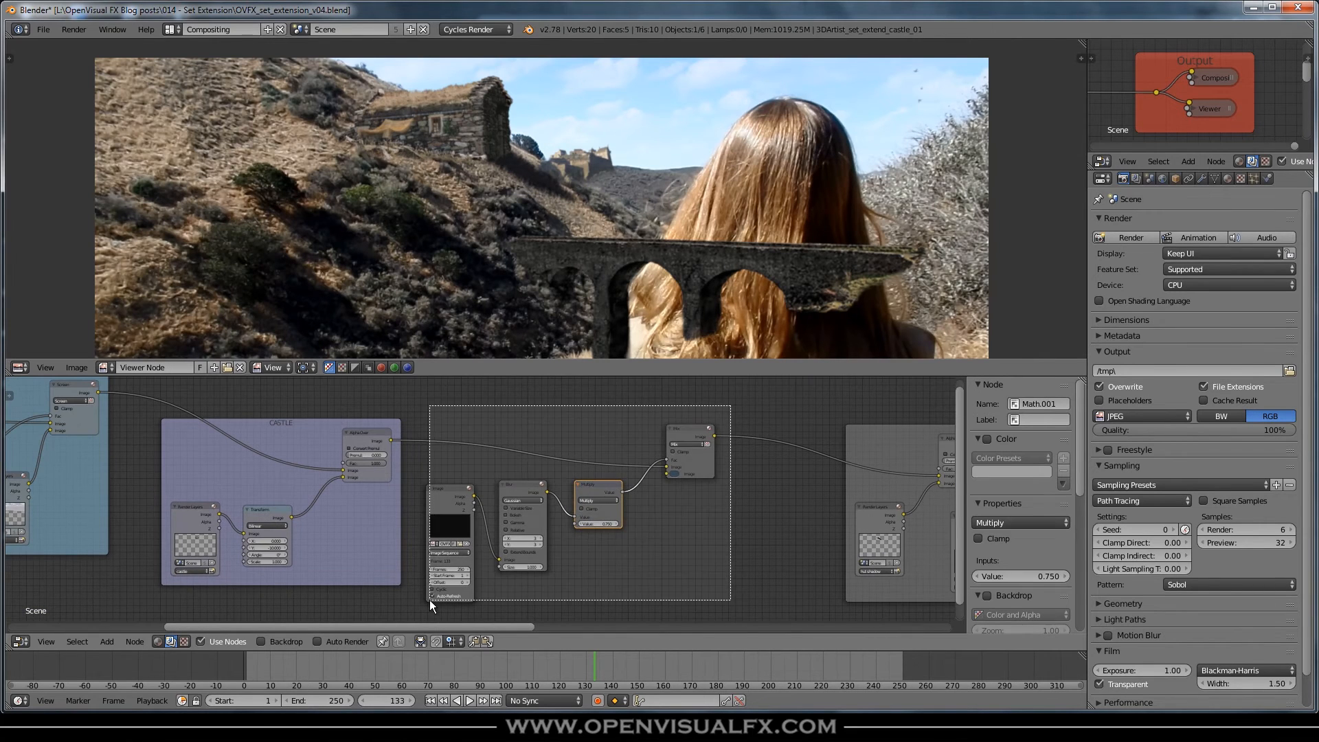
pyautogui.hotkey('ctrl', 'j')
pyautogui.moveTo(620, 422); pyautogui.dragTo(636, 415)
pyautogui.click(1047, 420)
pyautogui.write('BIRDS')
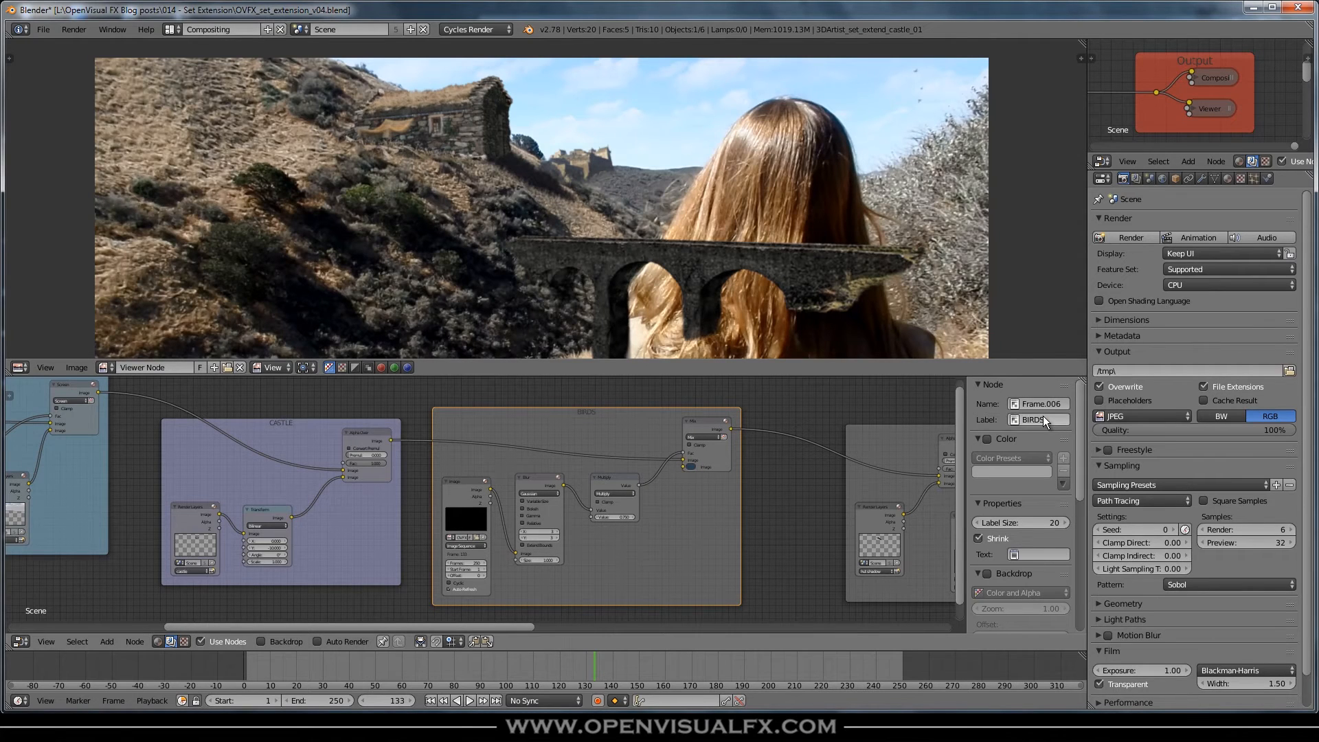
# Step: Give the BIRDS frame a light blue custom colour and save the blend file
pyautogui.click(987, 439)
pyautogui.click(1004, 470)
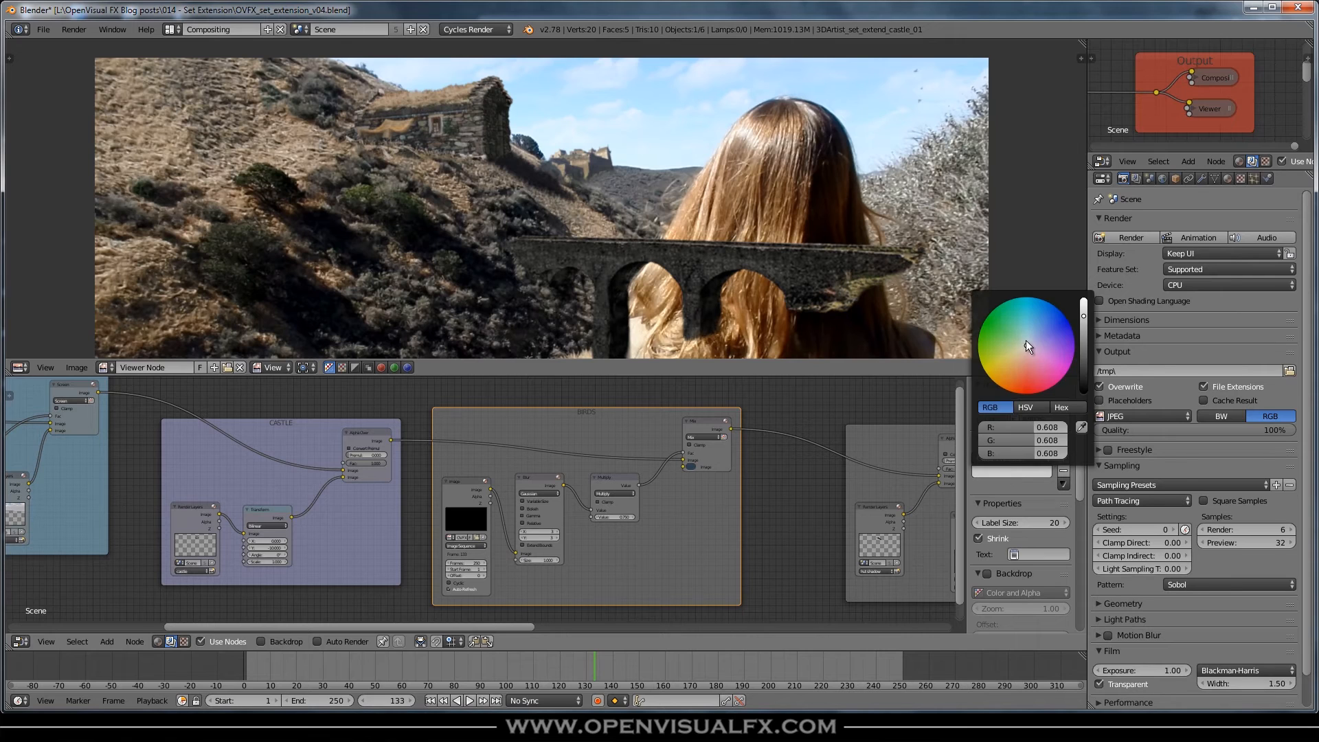
pyautogui.moveTo(1025, 332)
pyautogui.mouseDown()
pyautogui.moveTo(1084, 301)
pyautogui.moveTo(1031, 335)
pyautogui.mouseUp()
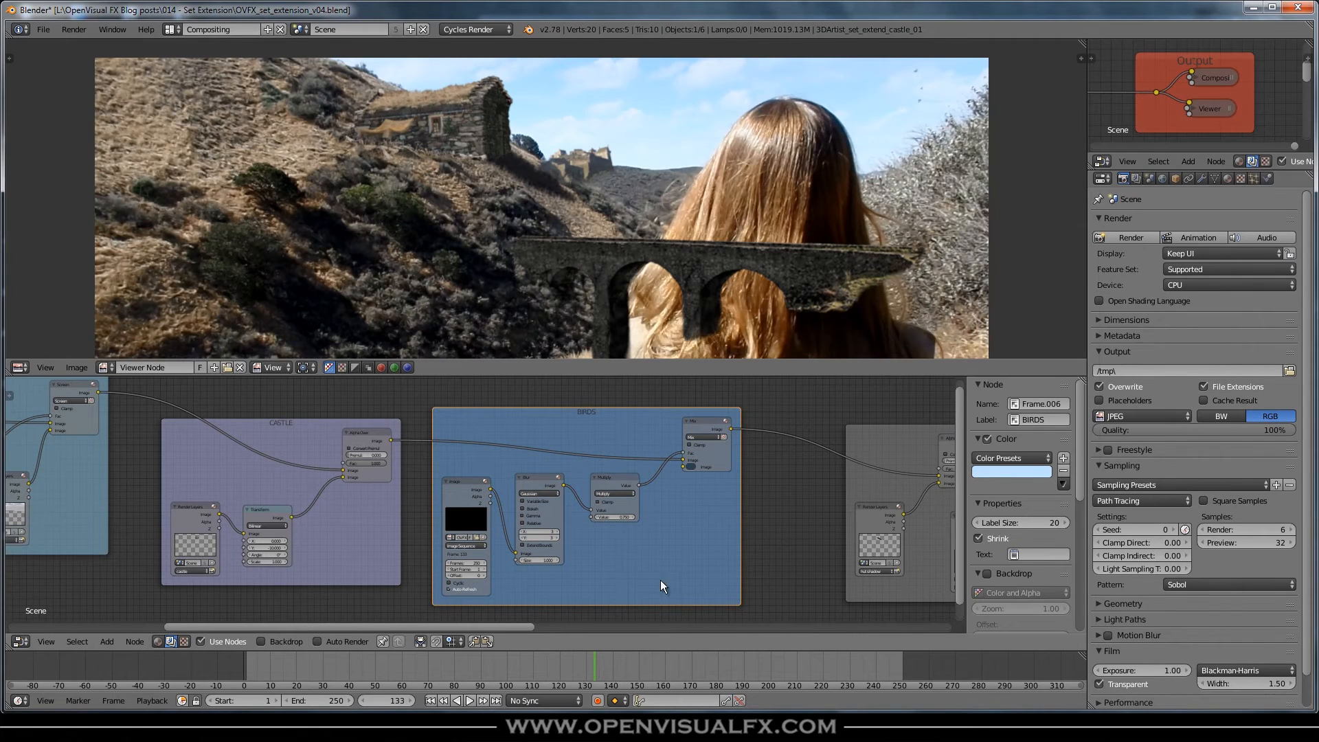
pyautogui.scroll(-1, 778, 452)
pyautogui.moveTo(754, 495); pyautogui.dragTo(648, 497, button='middle')
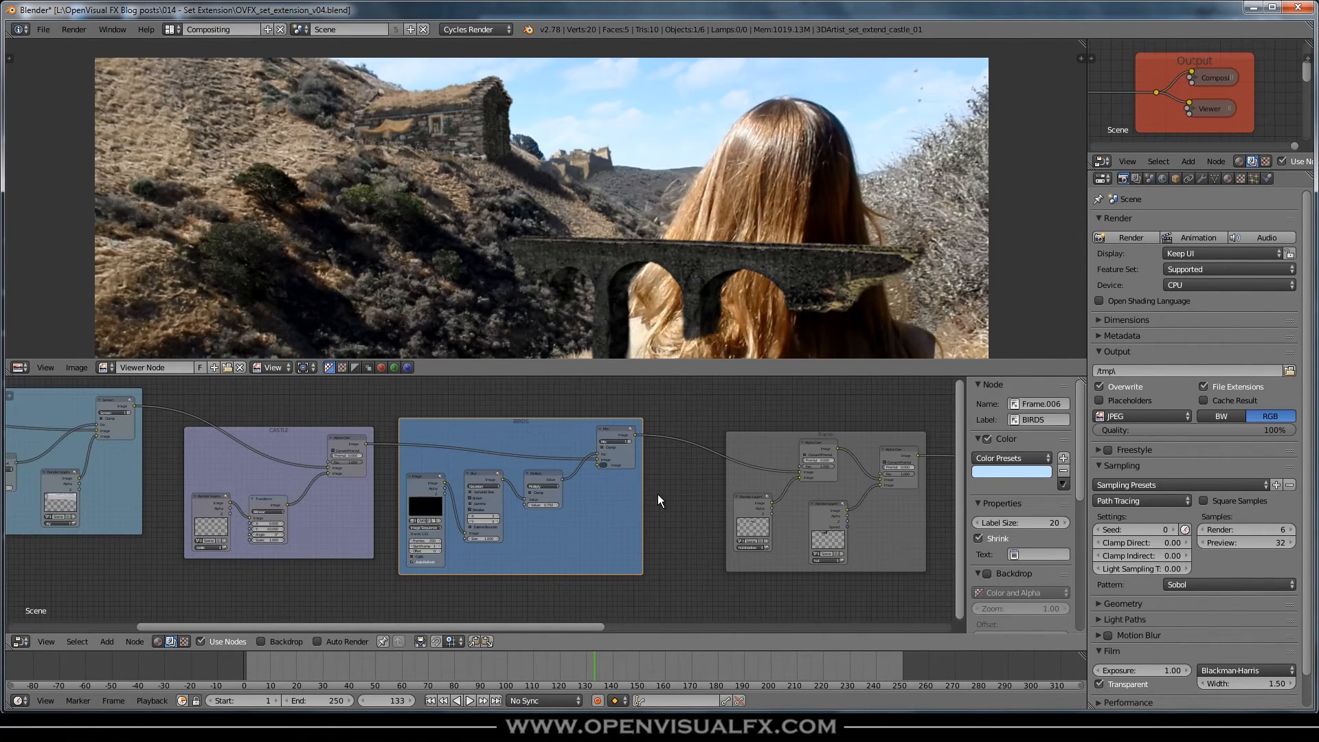
pyautogui.hotkey('ctrl', 's')
pyautogui.click(657, 493)
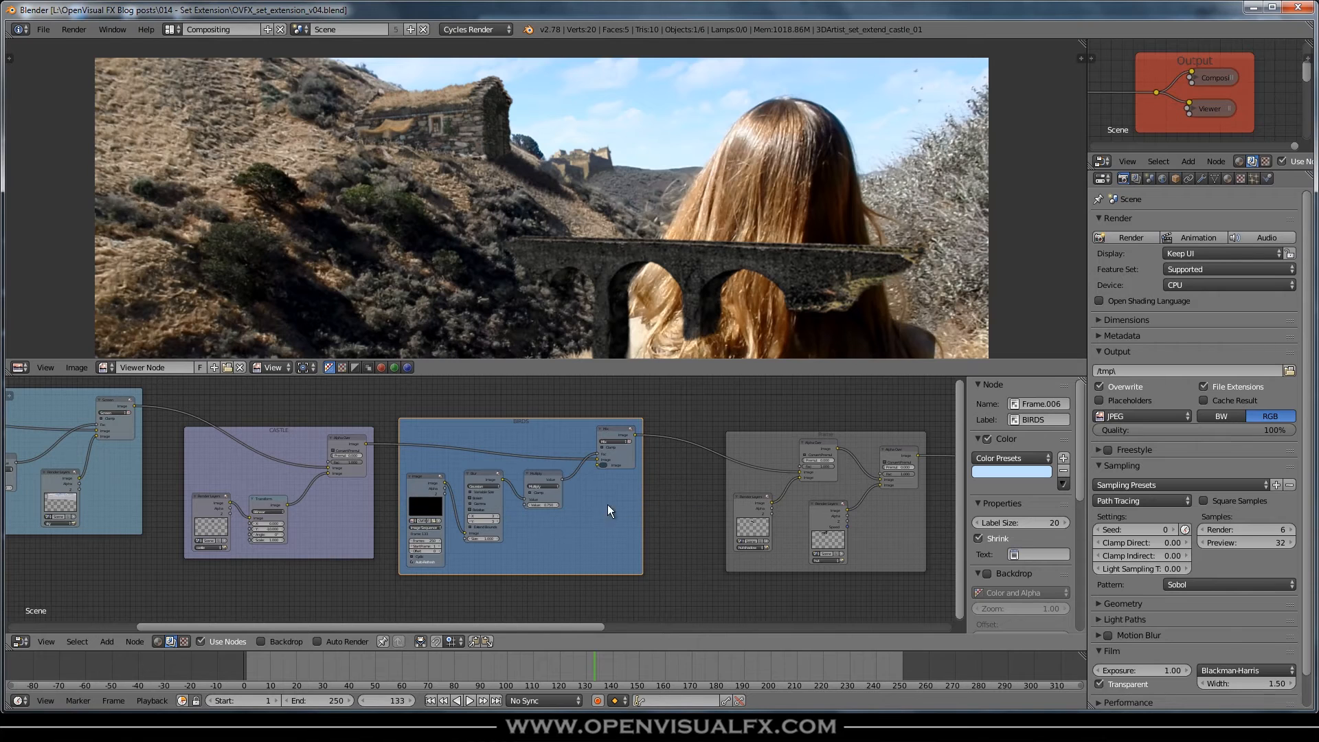
# Step: Examine the composite in the Viewer, checking the stone house, the castle and the birds in the sky
pyautogui.scroll(-2, 689, 236)
pyautogui.moveTo(696, 242); pyautogui.dragTo(692, 191, button='middle')
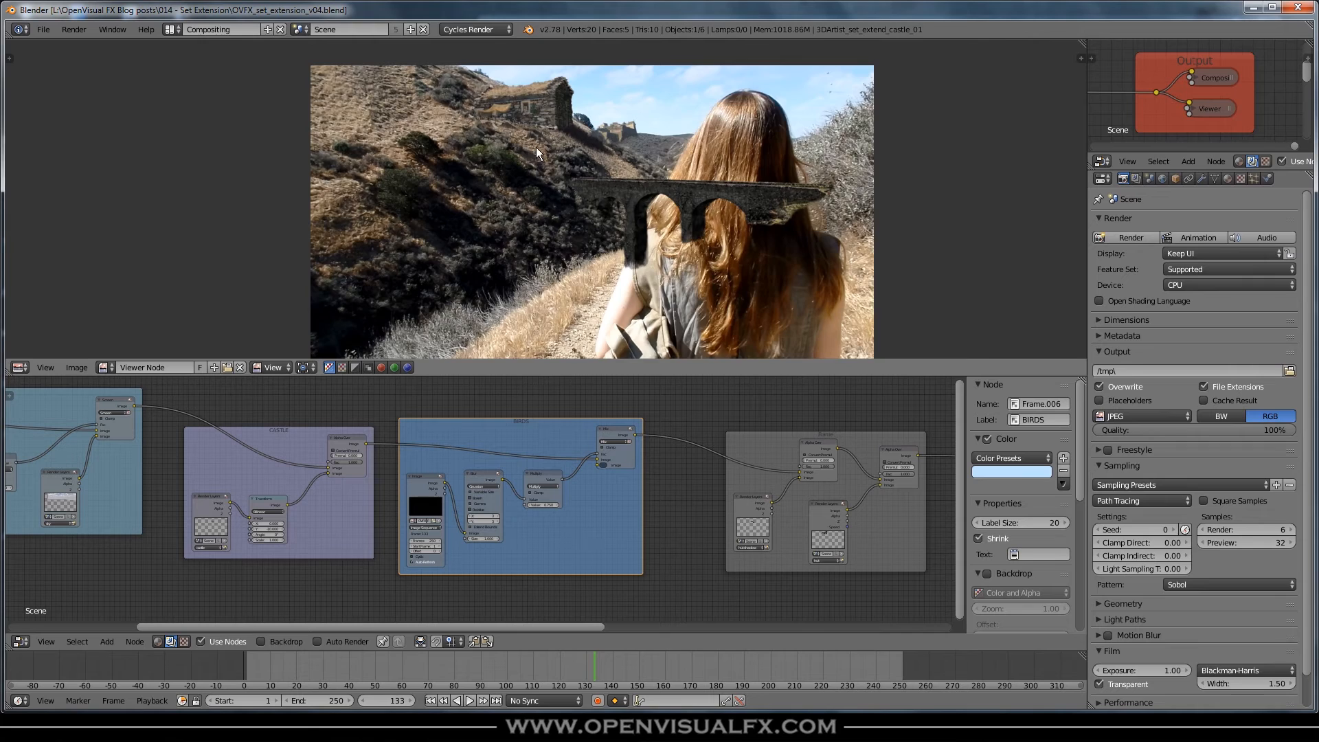
pyautogui.scroll(8, 535, 147)
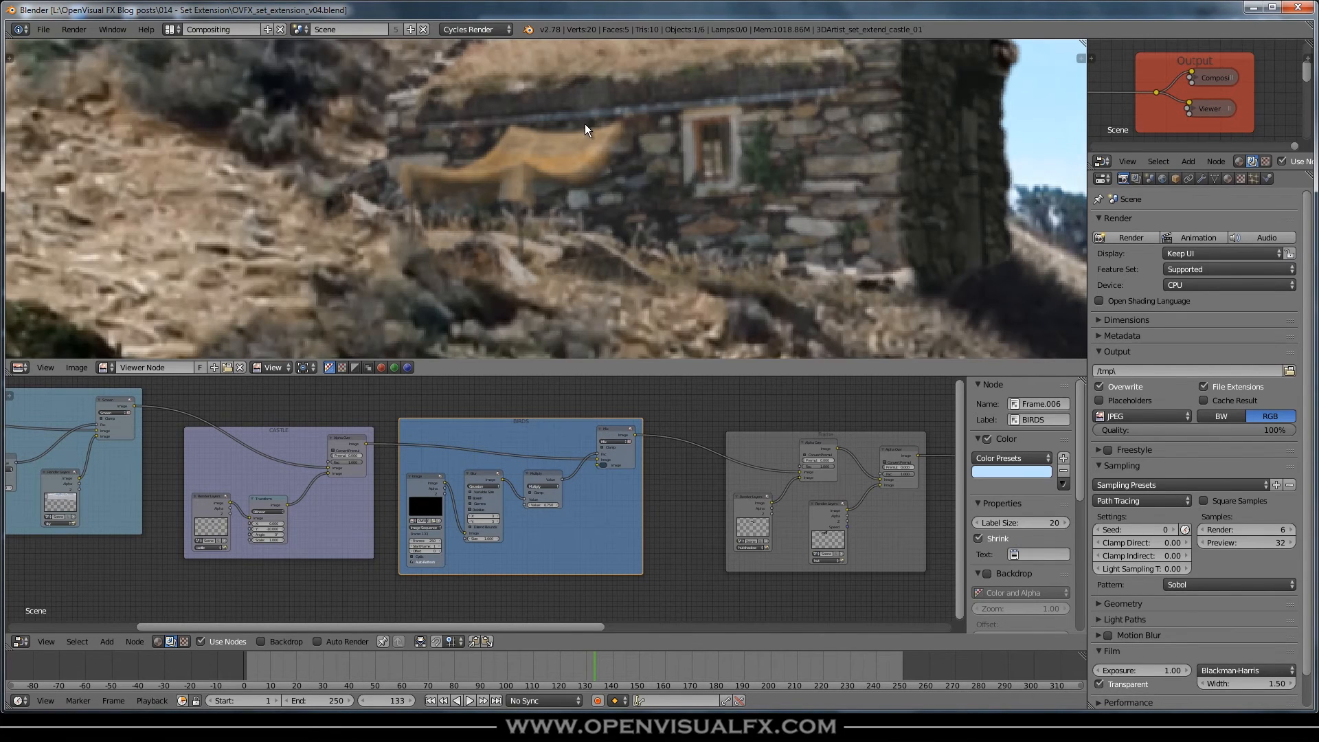
pyautogui.scroll(-5, 665, 151)
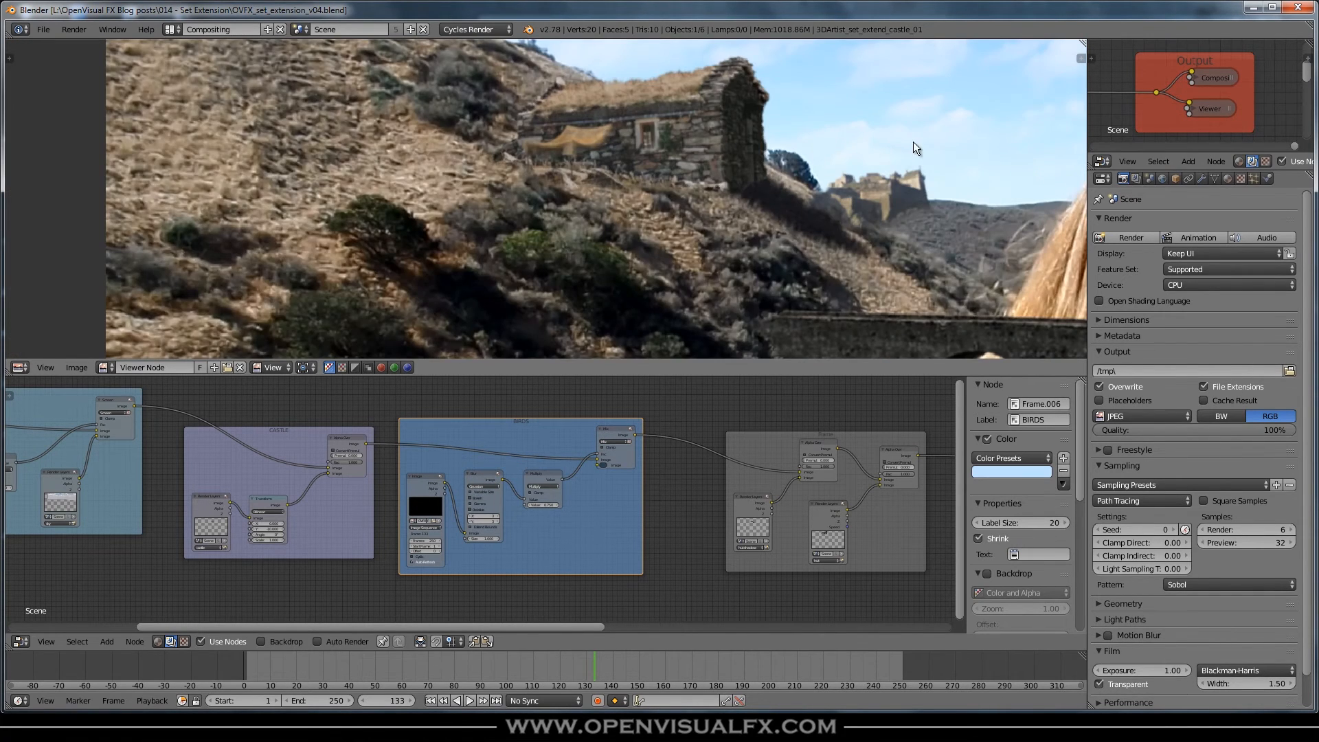
pyautogui.scroll(-4, 913, 141)
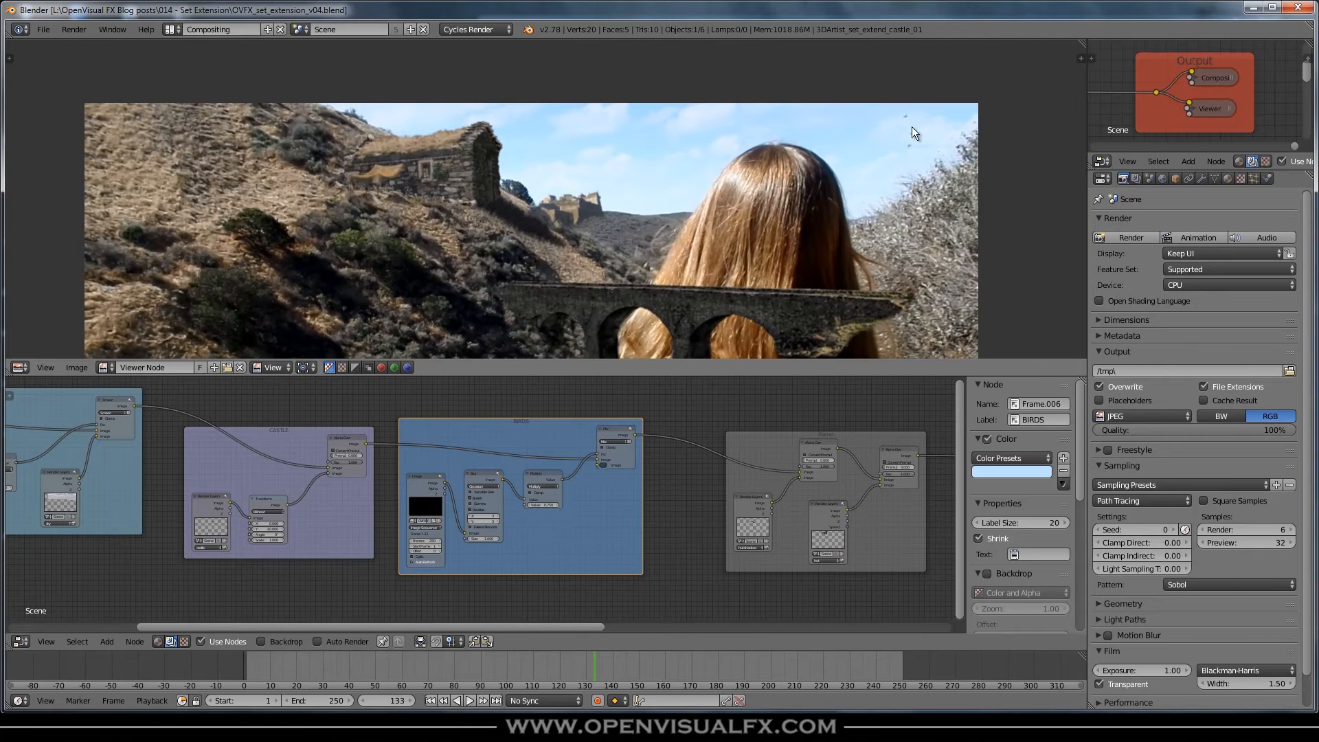
pyautogui.moveTo(507, 272); pyautogui.dragTo(503, 219, button='middle')
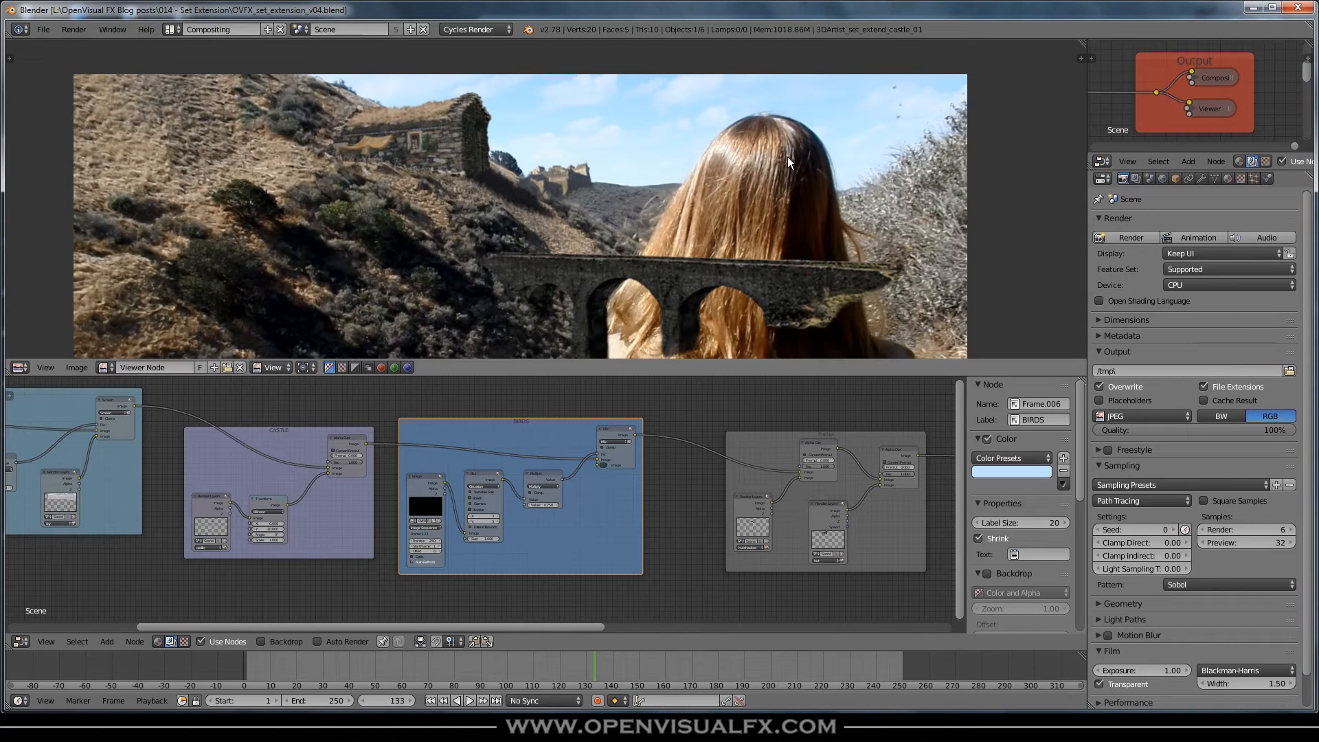
pyautogui.moveTo(729, 193); pyautogui.dragTo(669, 188, button='middle')
pyautogui.scroll(-1, 666, 188)
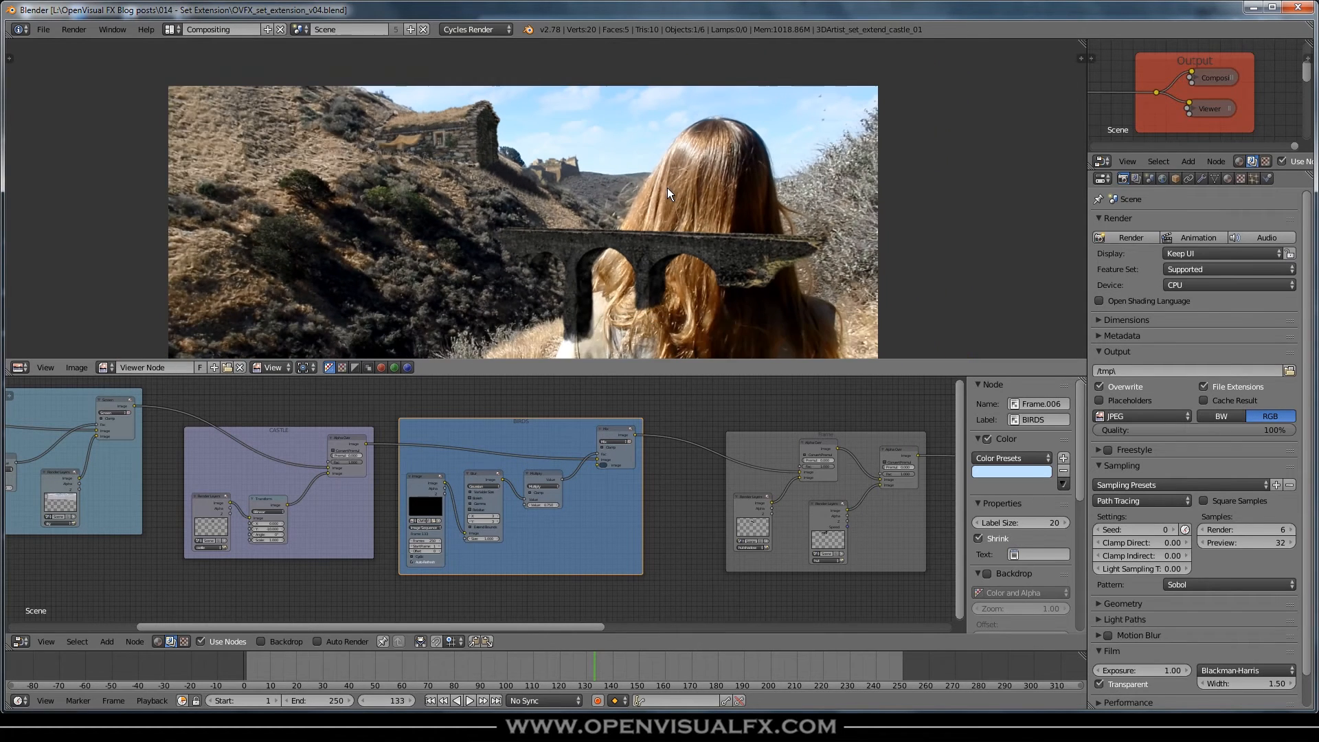
# Step: Go to frame 69 and render it to update the composite
pyautogui.click(426, 665)
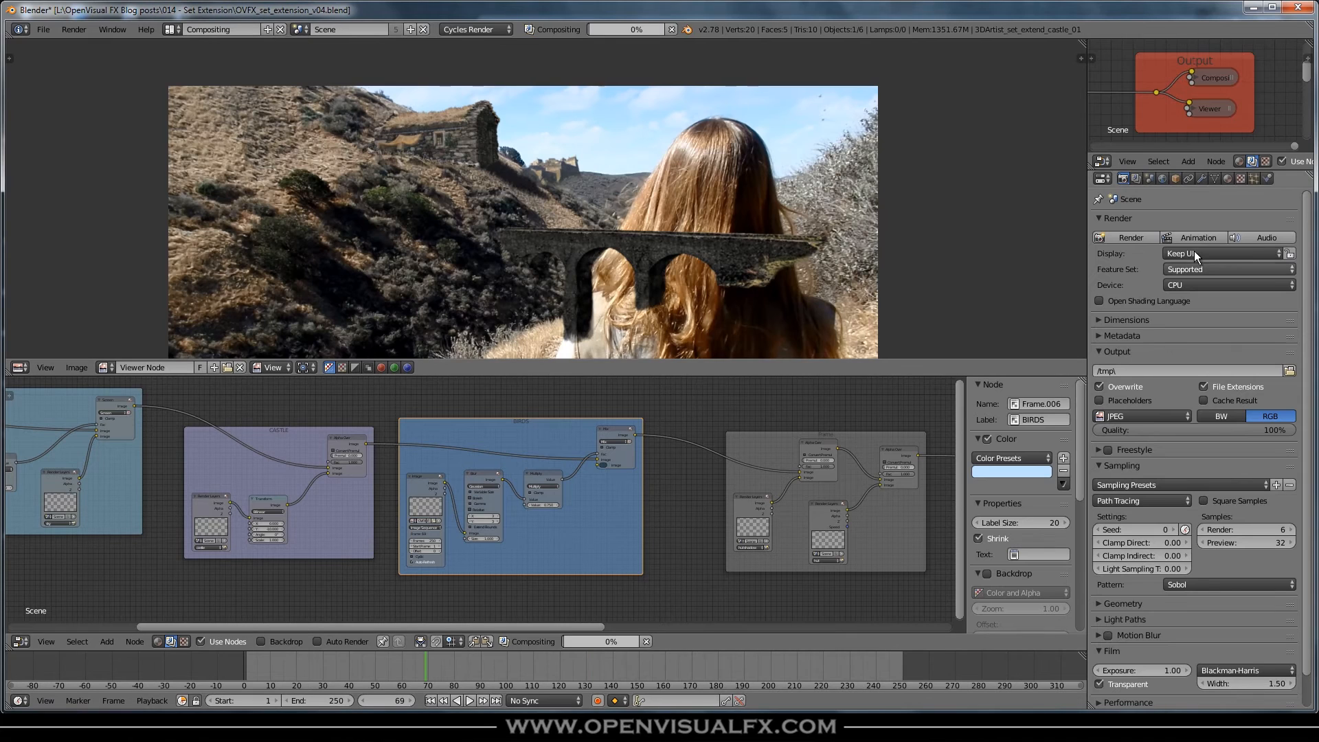
pyautogui.click(1129, 235)
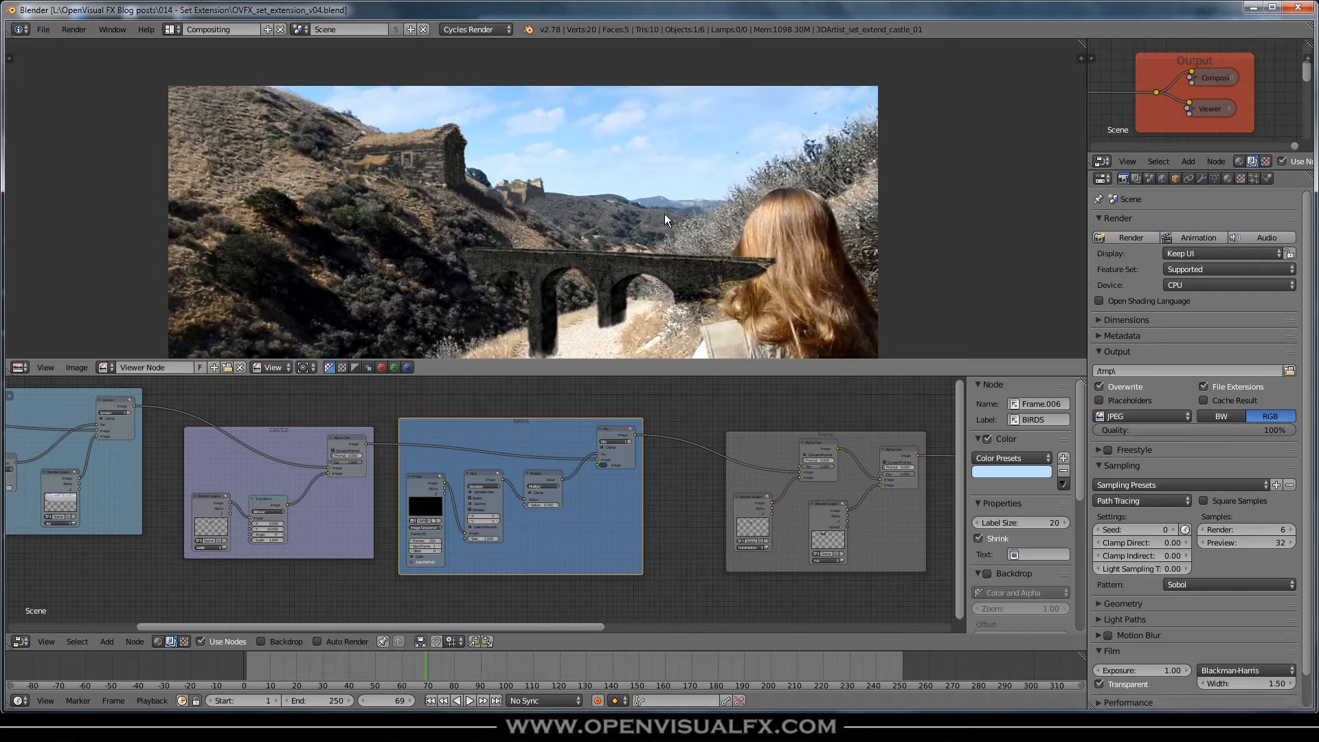
# Step: Set the render samples to 2 and render the current frame again
pyautogui.scroll(1, 522, 234)
pyautogui.moveTo(504, 228); pyautogui.dragTo(559, 194, button='middle')
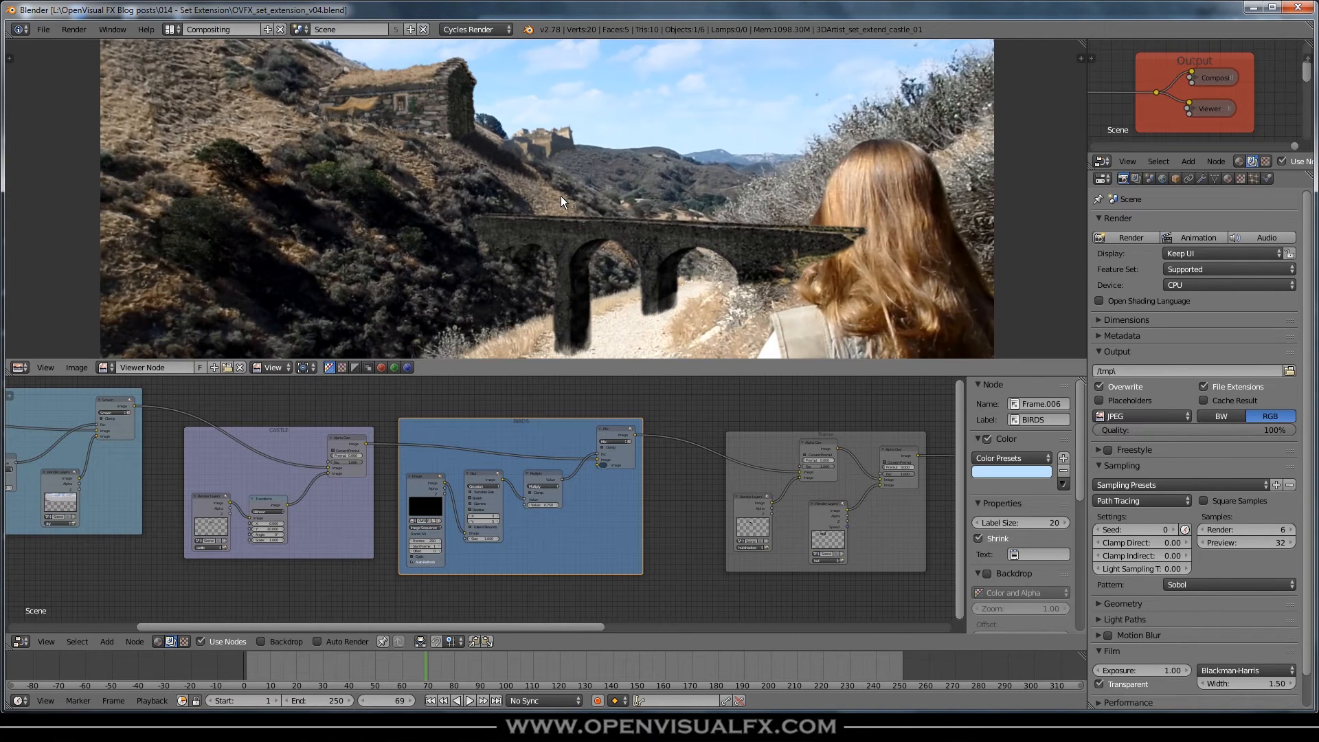
pyautogui.click(1204, 530)
pyautogui.click(1205, 530)
pyautogui.click(1204, 530)
pyautogui.click(1204, 530)
pyautogui.scroll(5, 685, 203)
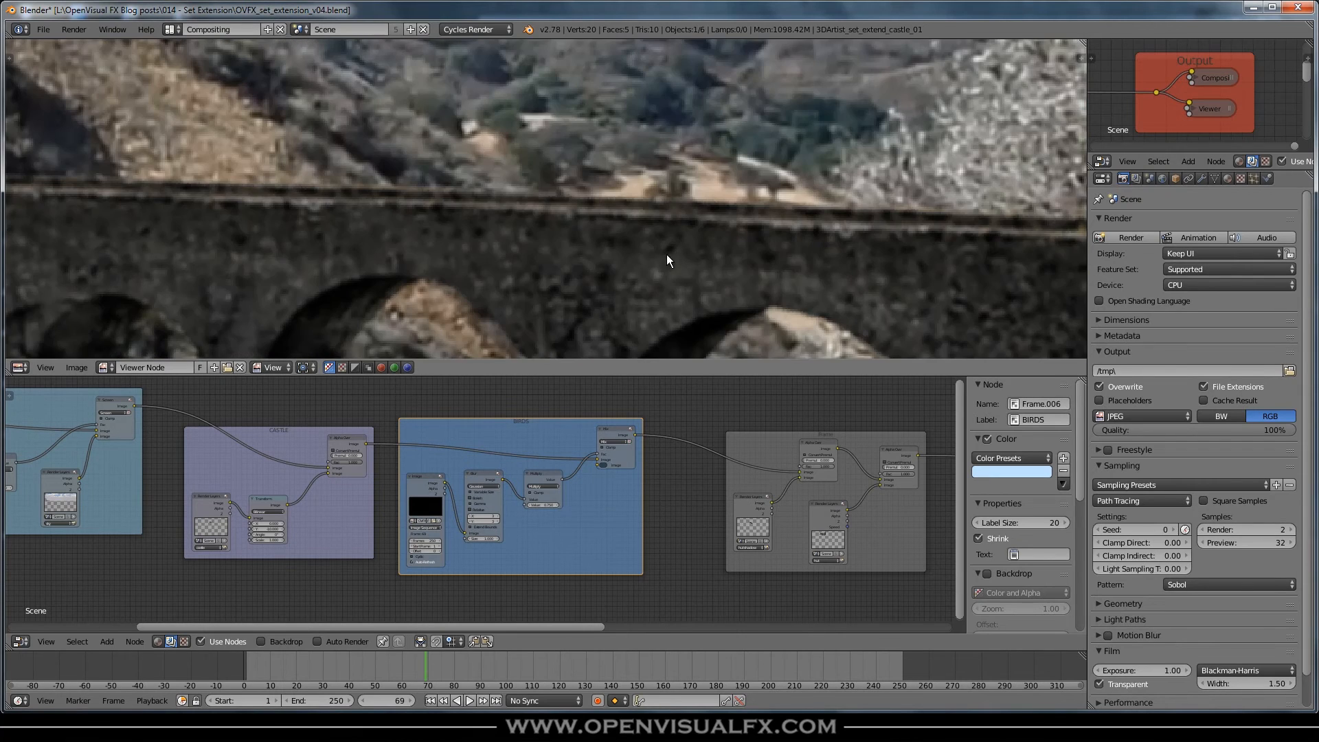
pyautogui.scroll(-1, 695, 258)
pyautogui.moveTo(687, 262); pyautogui.dragTo(737, 225, button='middle')
pyautogui.click(1116, 240)
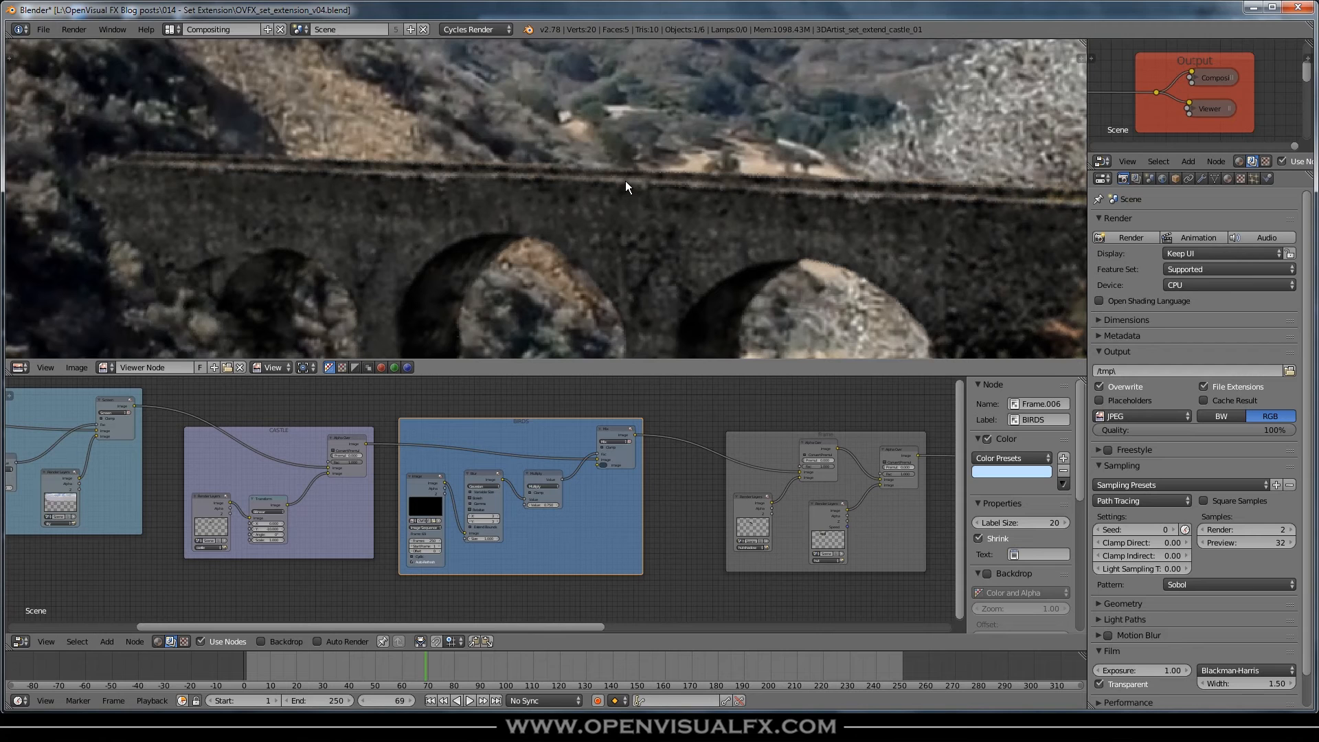
# Step: Examine the composite in the Viewer, checking the bridge edges, the stone hut, the castle and the shadowed hillside
pyautogui.scroll(2, 620, 187)
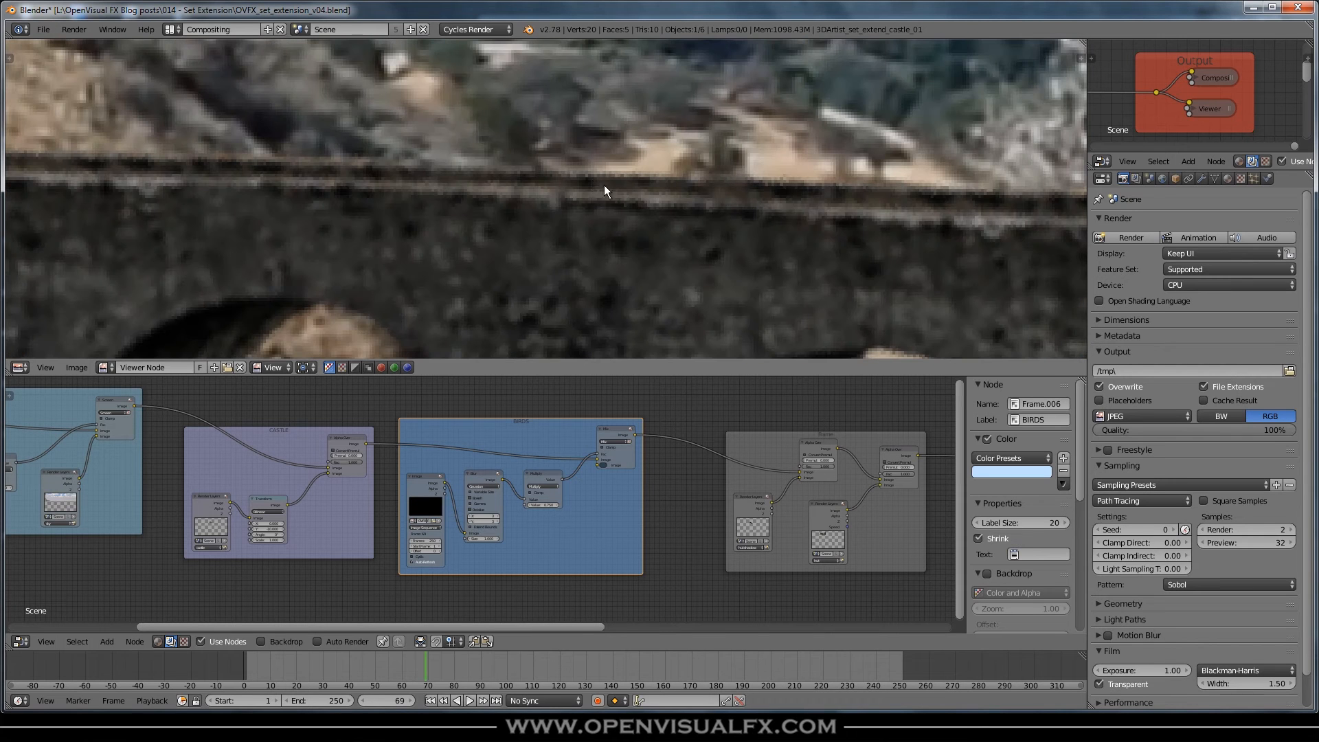
pyautogui.scroll(-4, 582, 182)
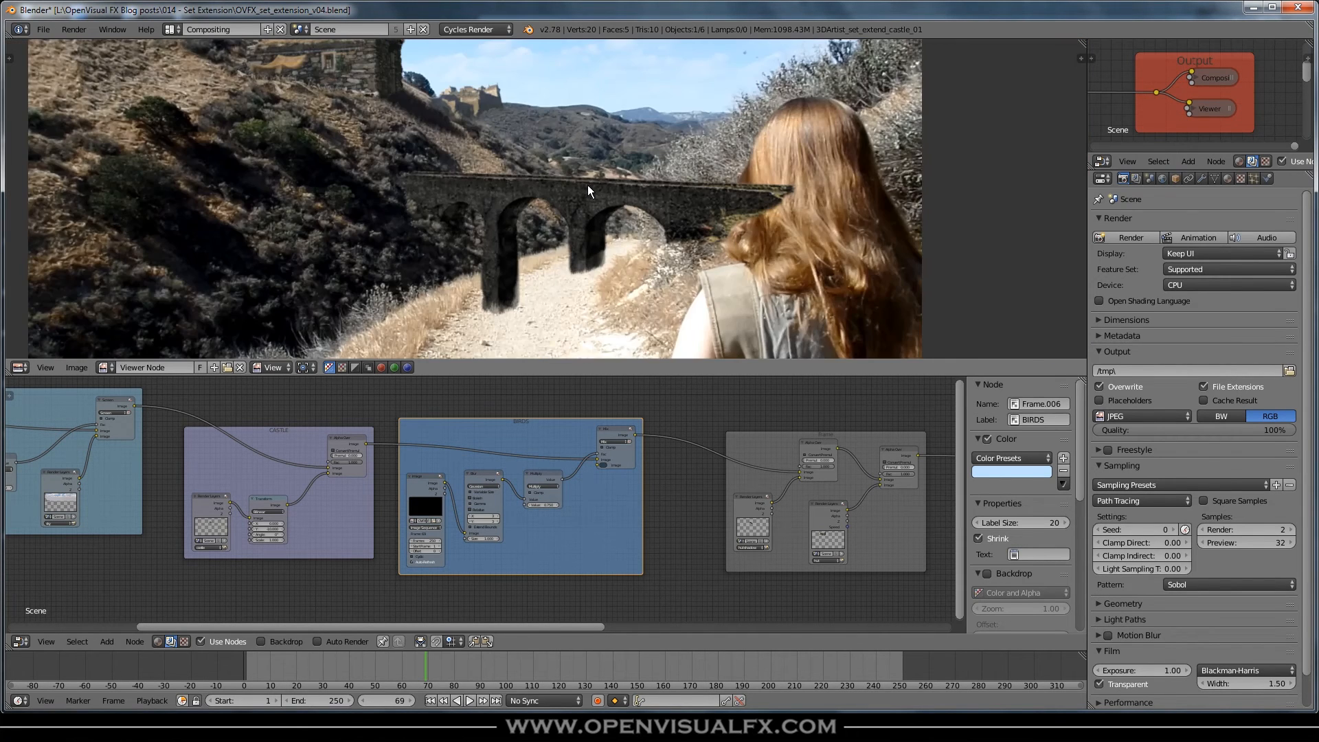
pyautogui.scroll(2, 699, 302)
pyautogui.scroll(1, 588, 229)
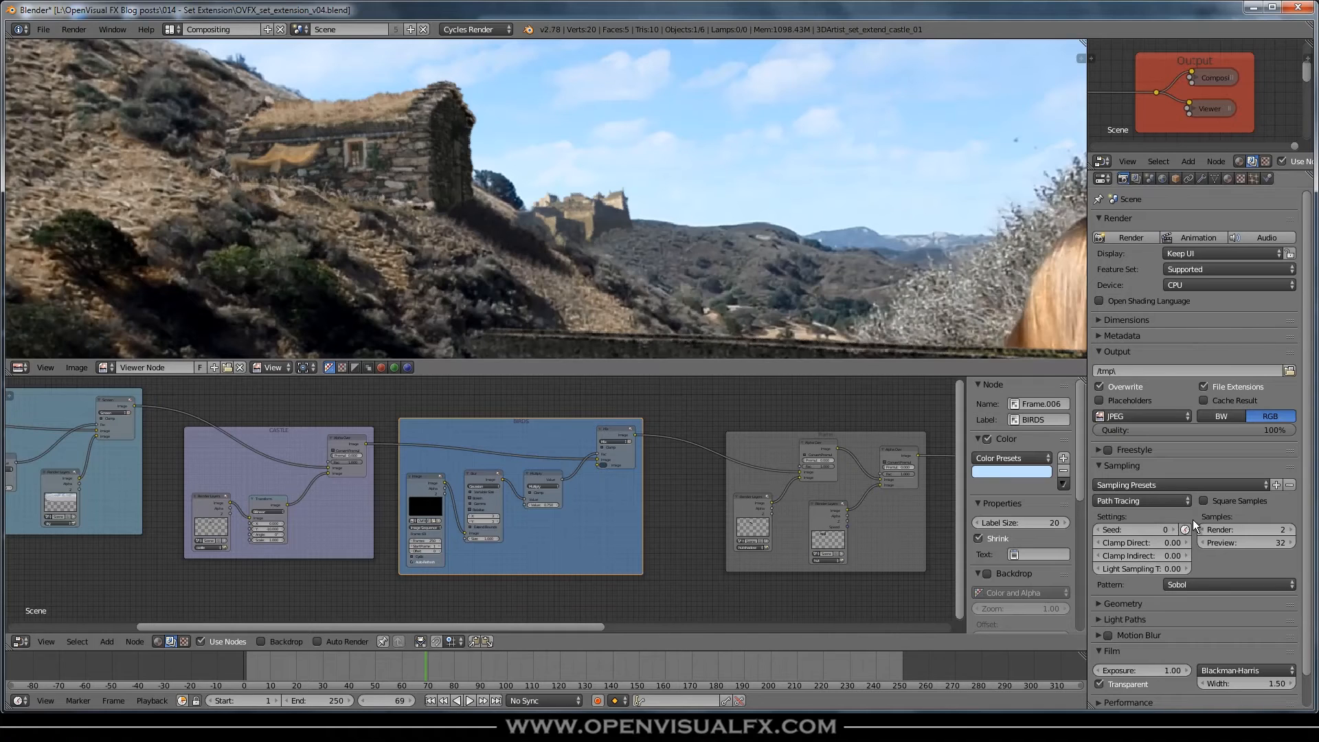
pyautogui.moveTo(688, 295); pyautogui.dragTo(672, 292, button='middle')
pyautogui.scroll(-1, 582, 257)
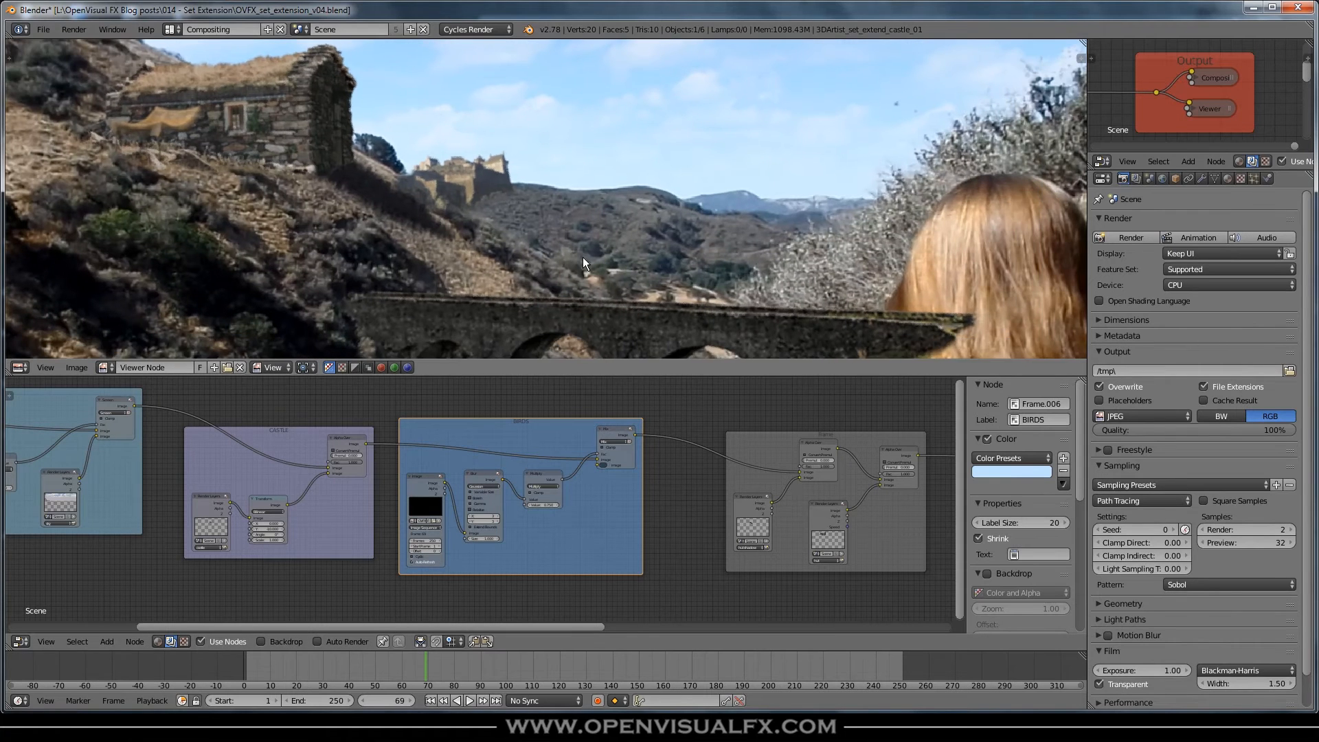
pyautogui.scroll(-3, 757, 203)
pyautogui.moveTo(757, 203); pyautogui.dragTo(728, 206, button='middle')
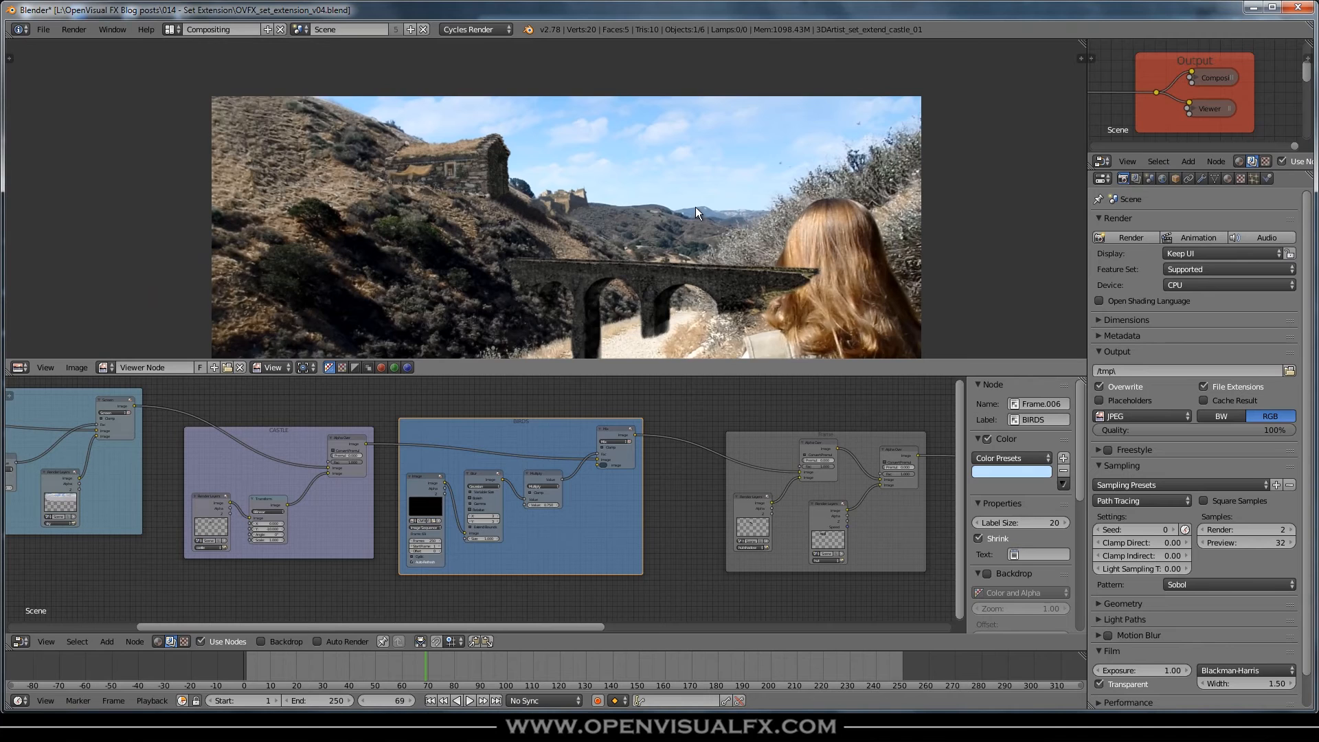
pyautogui.scroll(1, 784, 176)
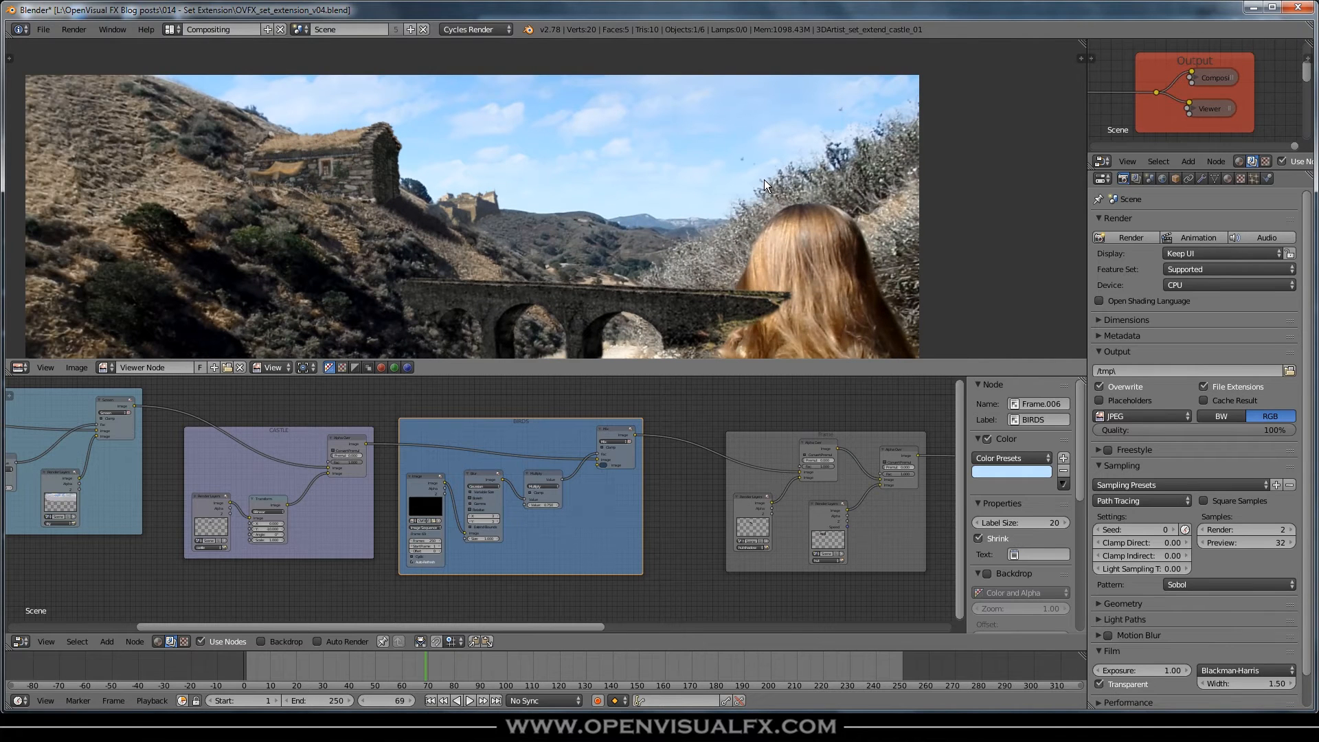
pyautogui.moveTo(366, 190); pyautogui.dragTo(432, 151, button='middle')
pyautogui.scroll(4, 400, 151)
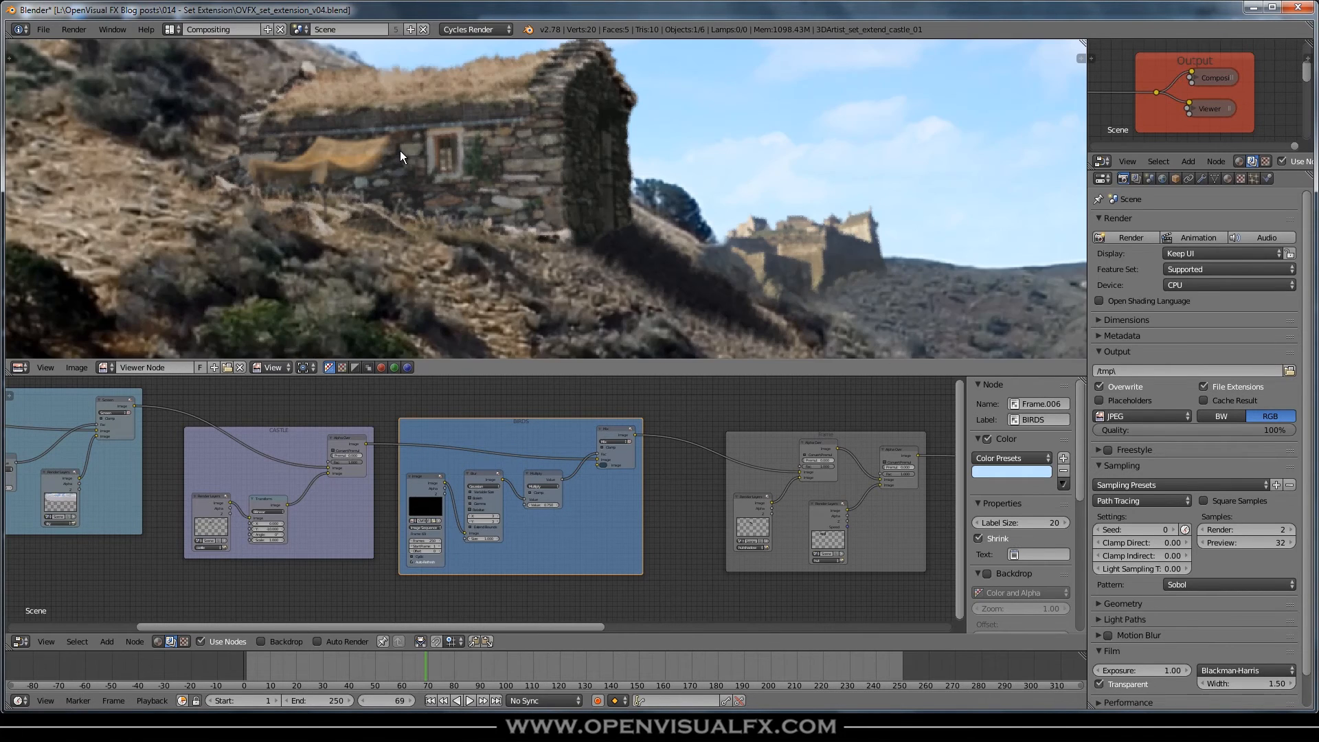
pyautogui.scroll(-3, 508, 159)
pyautogui.moveTo(610, 218); pyautogui.dragTo(580, 230, button='middle')
pyautogui.scroll(3, 537, 233)
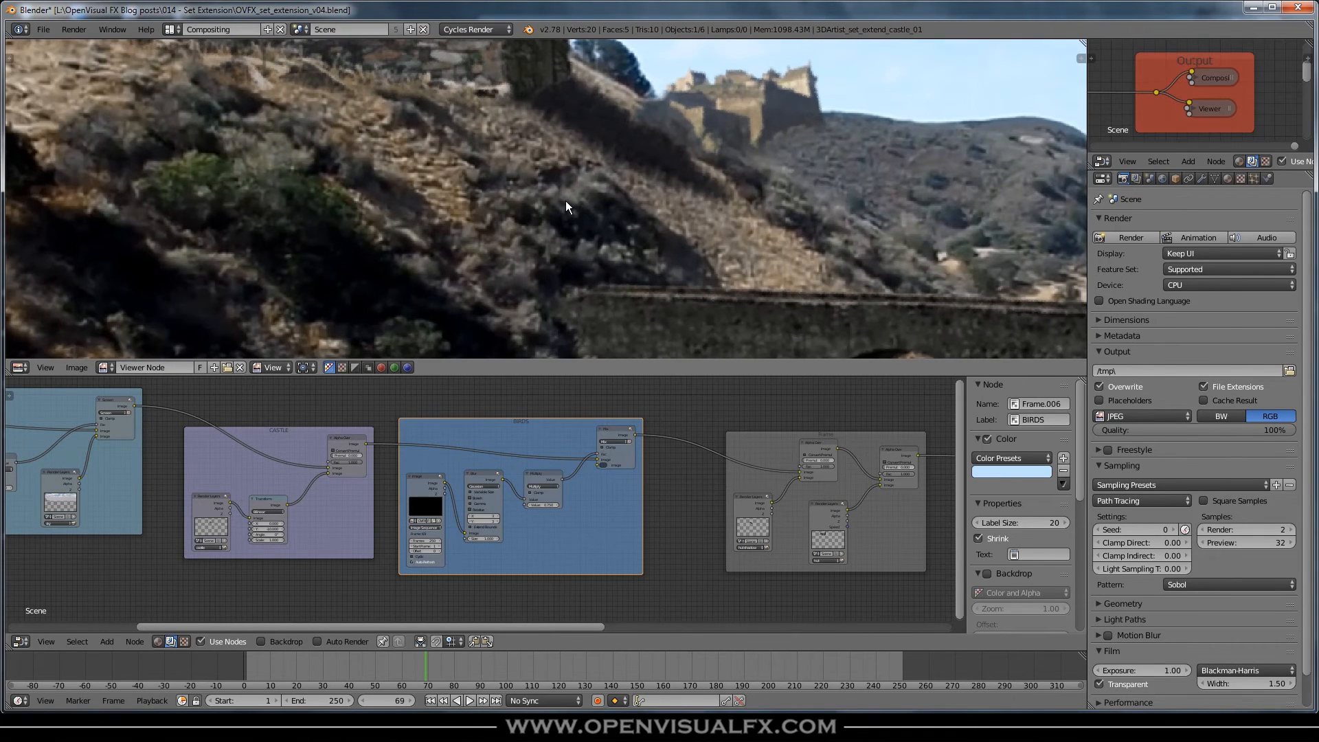
pyautogui.scroll(-1, 566, 200)
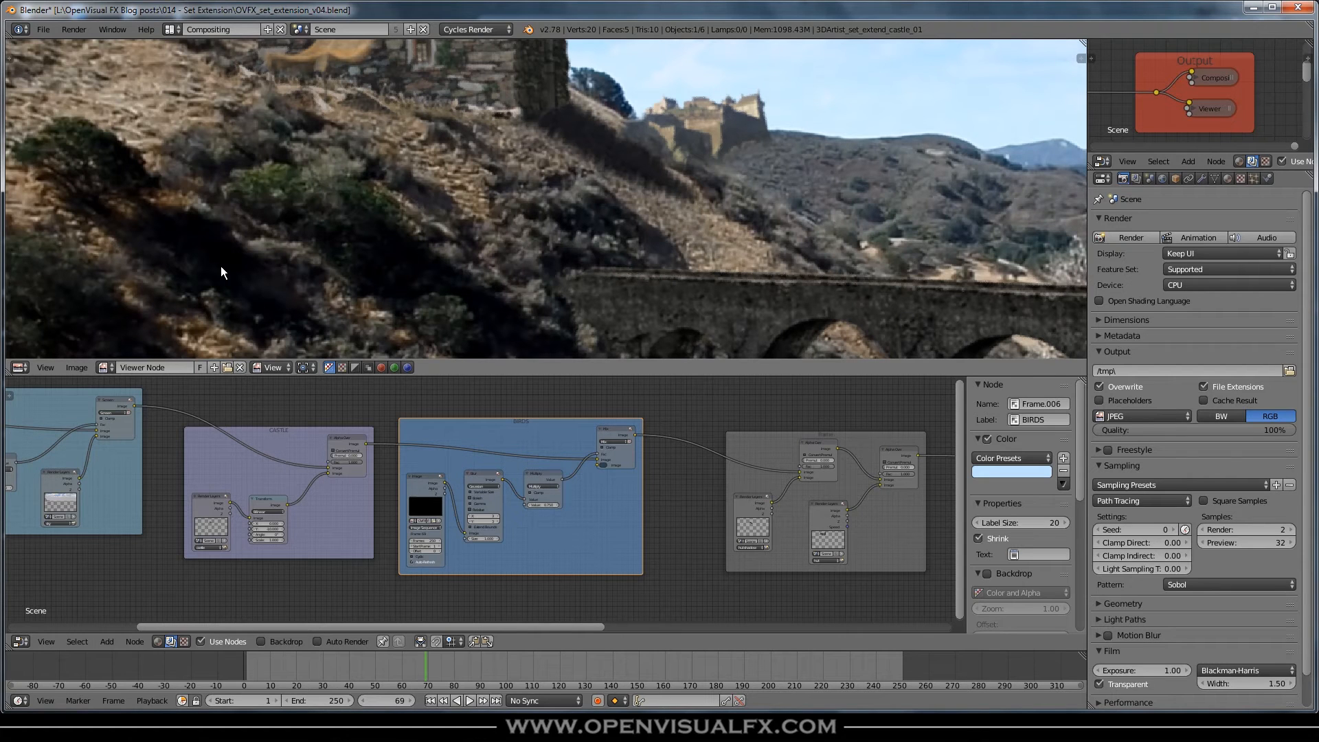
pyautogui.scroll(1, 591, 137)
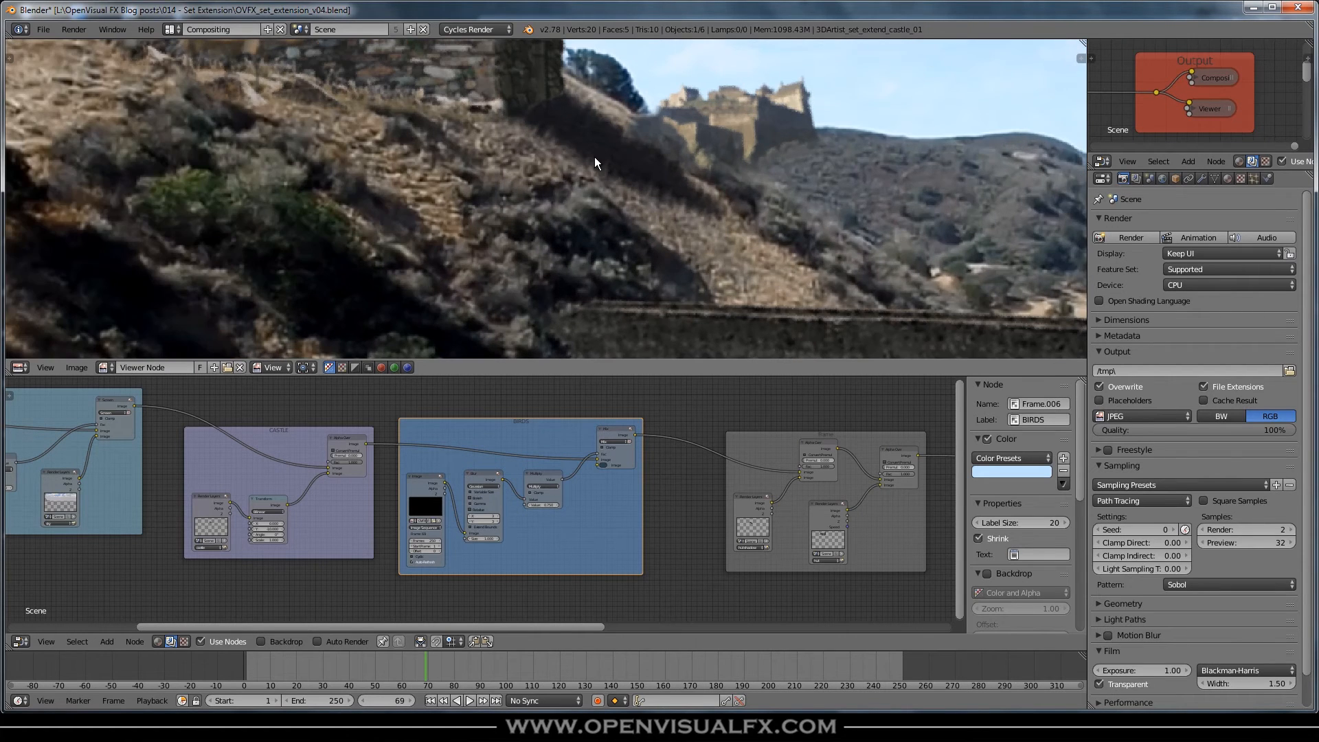
pyautogui.moveTo(595, 156); pyautogui.dragTo(633, 168, button='middle')
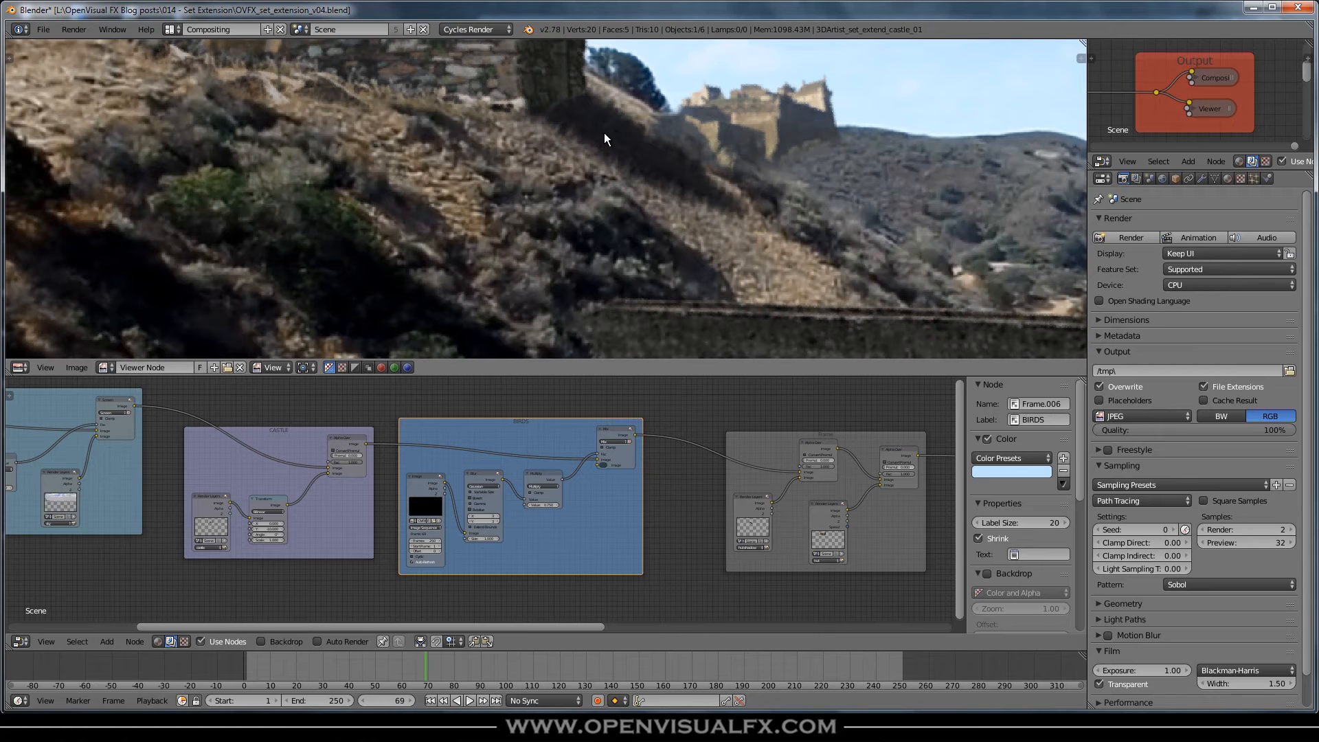
# Step: Shift the two unlabelled frames nearest the Output frame further along the node tree to space them out
pyautogui.scroll(-2, 747, 501)
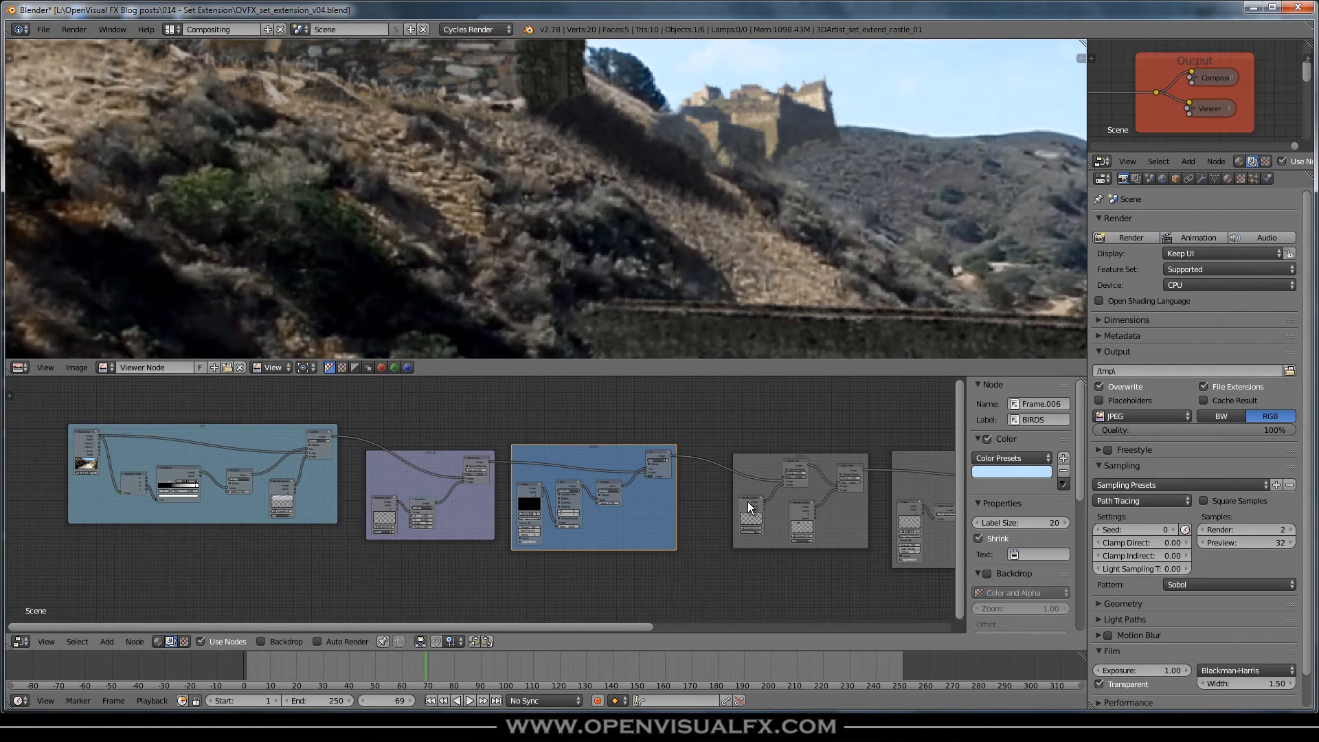
pyautogui.moveTo(859, 499); pyautogui.dragTo(531, 478, button='middle')
pyautogui.moveTo(766, 477); pyautogui.dragTo(609, 472, button='middle')
pyautogui.moveTo(662, 447); pyautogui.dragTo(708, 450)
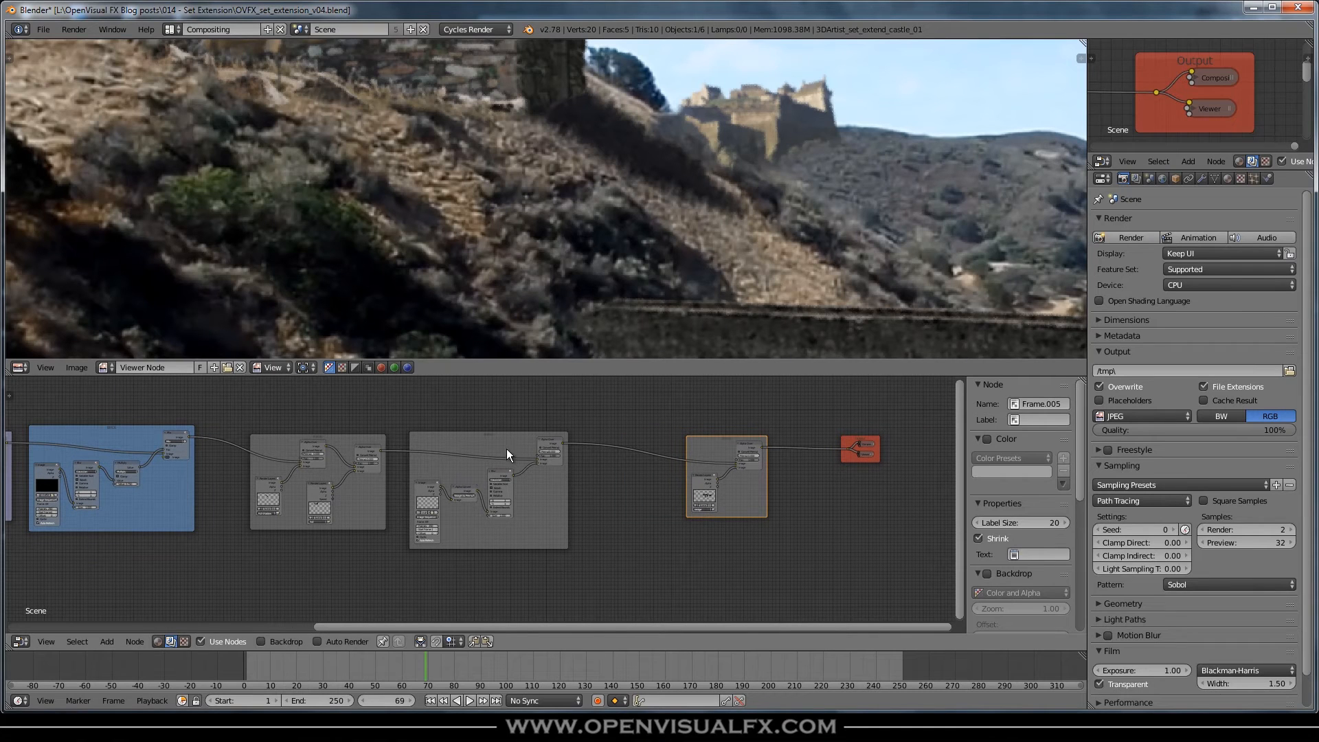
pyautogui.moveTo(487, 445); pyautogui.dragTo(579, 444)
# Step: Label the frame holding the fabric nodes FABRIC and give it a pale peach custom colour
pyautogui.scroll(2, 545, 500)
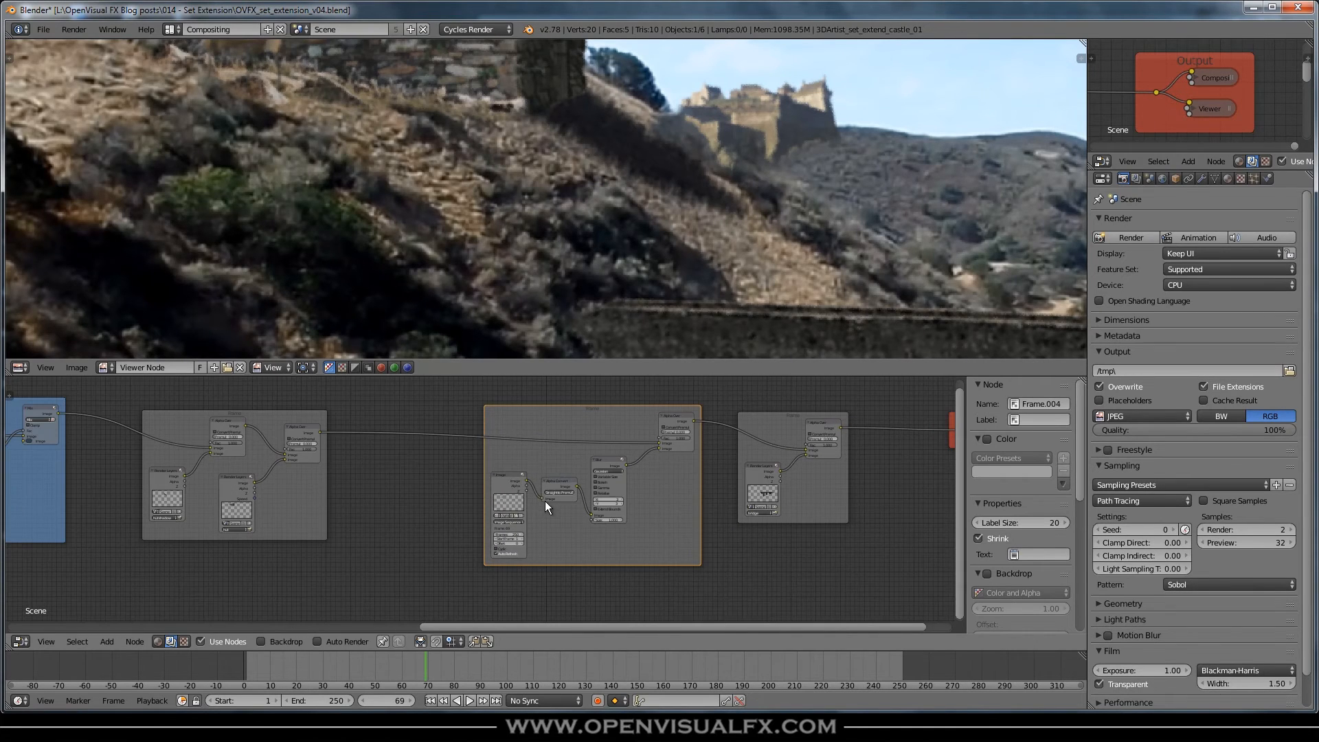
pyautogui.scroll(5, 522, 531)
pyautogui.scroll(-5, 616, 426)
pyautogui.moveTo(627, 408); pyautogui.dragTo(610, 460, button='middle')
pyautogui.click(1043, 421)
pyautogui.write('FABRIC')
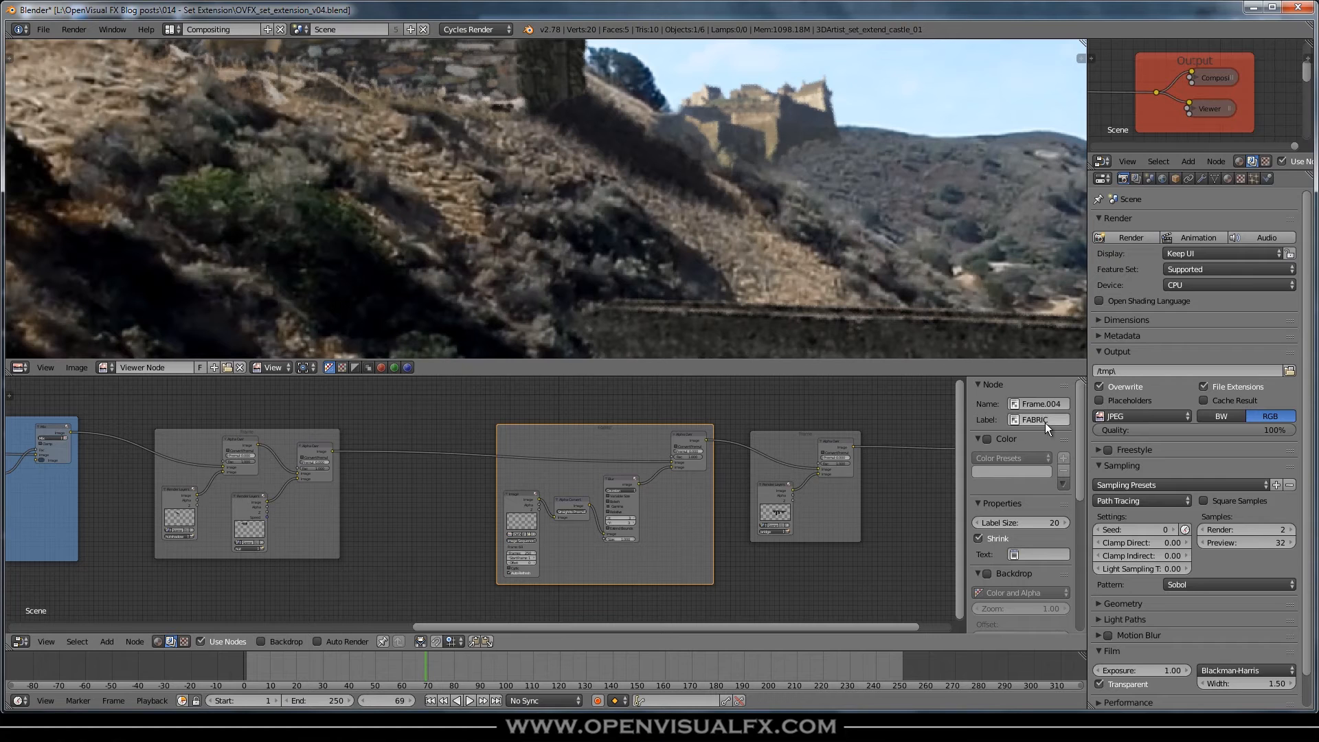
pyautogui.click(987, 437)
pyautogui.click(995, 472)
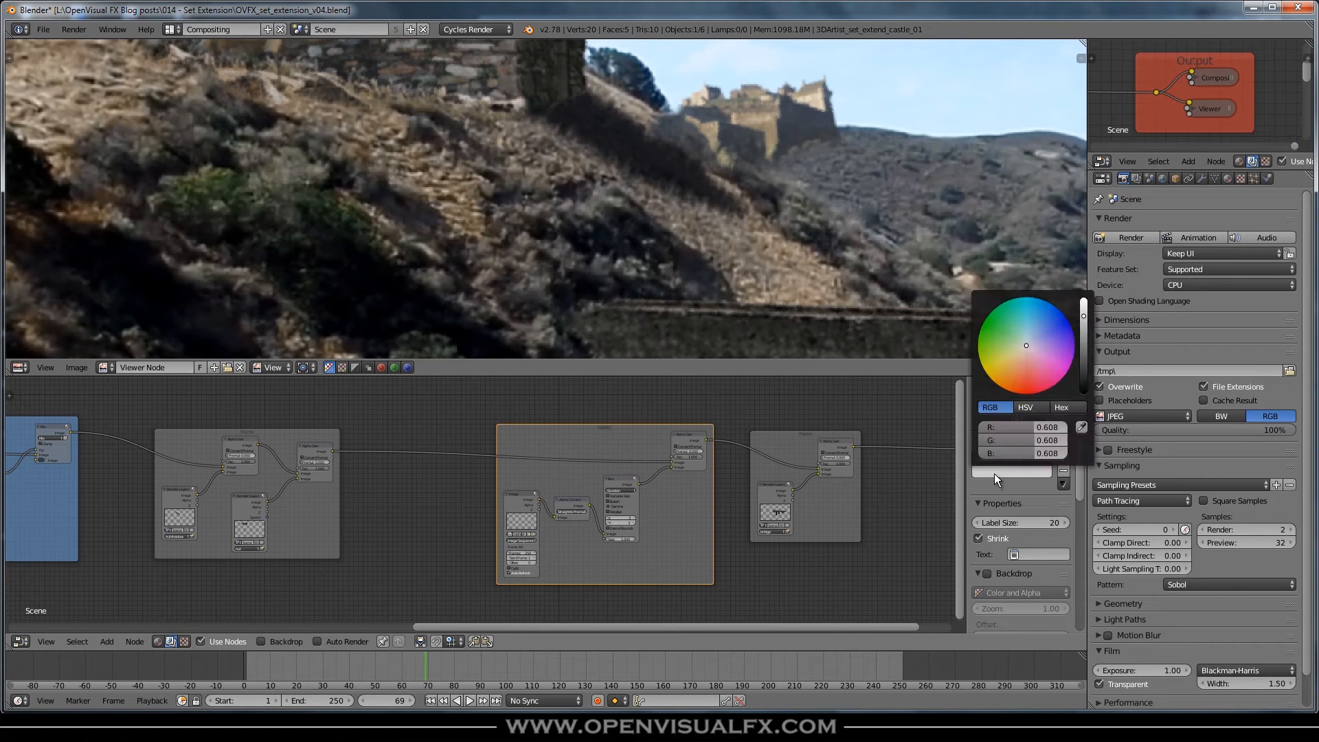
pyautogui.click(1025, 350)
pyautogui.moveTo(1081, 311); pyautogui.dragTo(1082, 281)
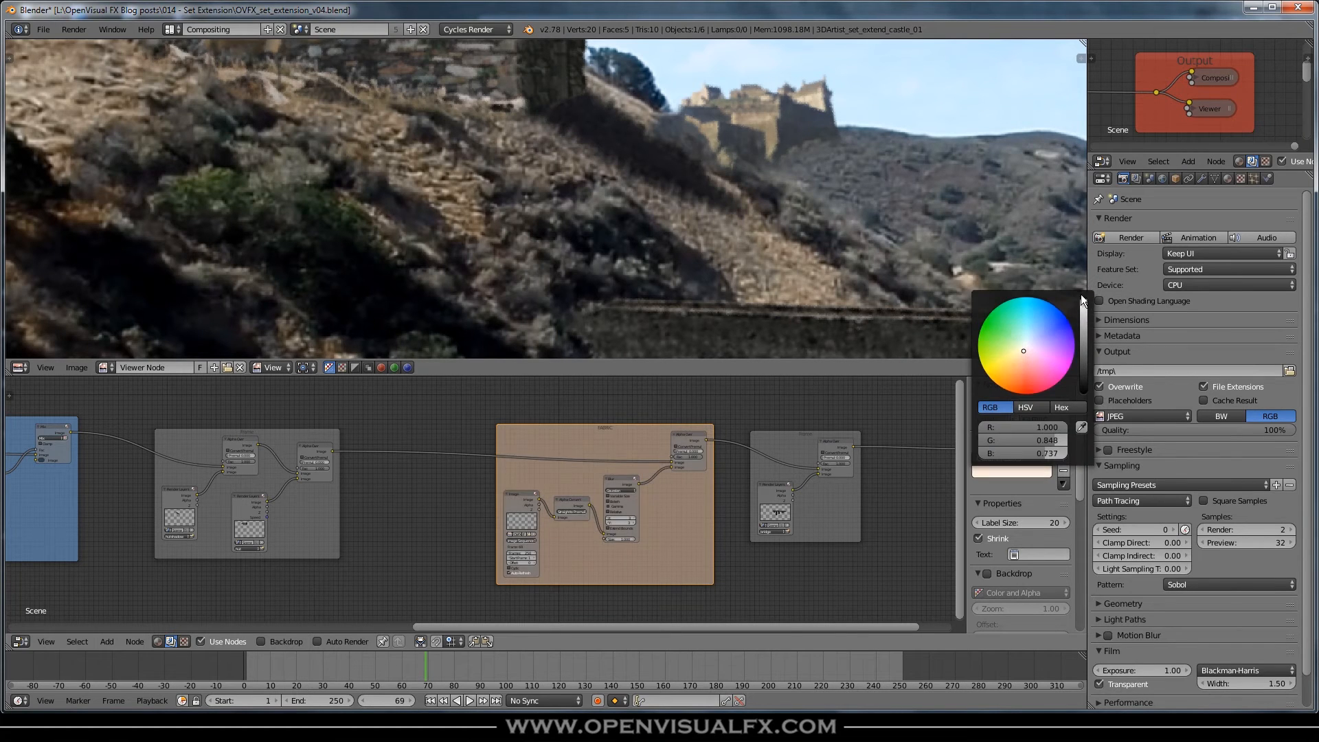
pyautogui.moveTo(621, 450); pyautogui.dragTo(627, 444)
# Step: Label the grey frame after BIRDS as HUT and give it a light orange custom colour
pyautogui.moveTo(408, 507); pyautogui.dragTo(664, 480, button='middle')
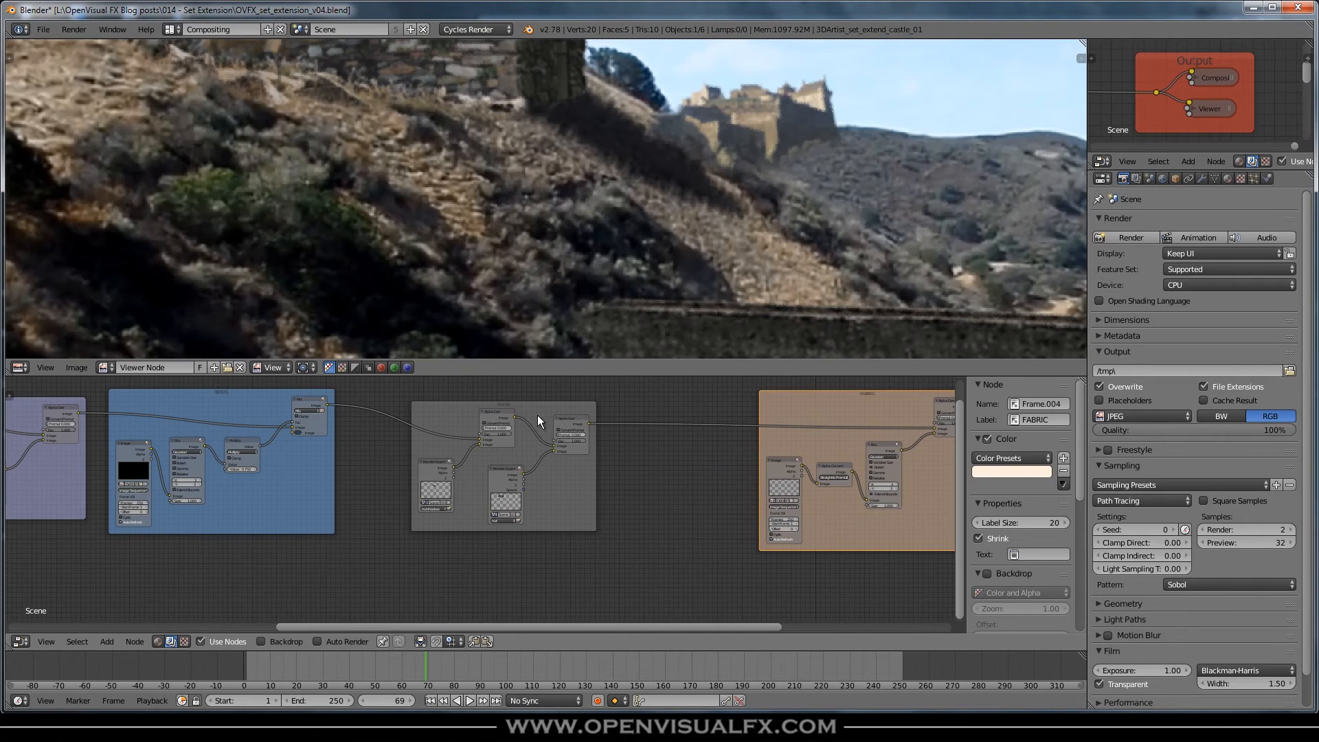
pyautogui.click(531, 402)
pyautogui.moveTo(531, 403); pyautogui.dragTo(539, 396)
pyautogui.write('HUT')
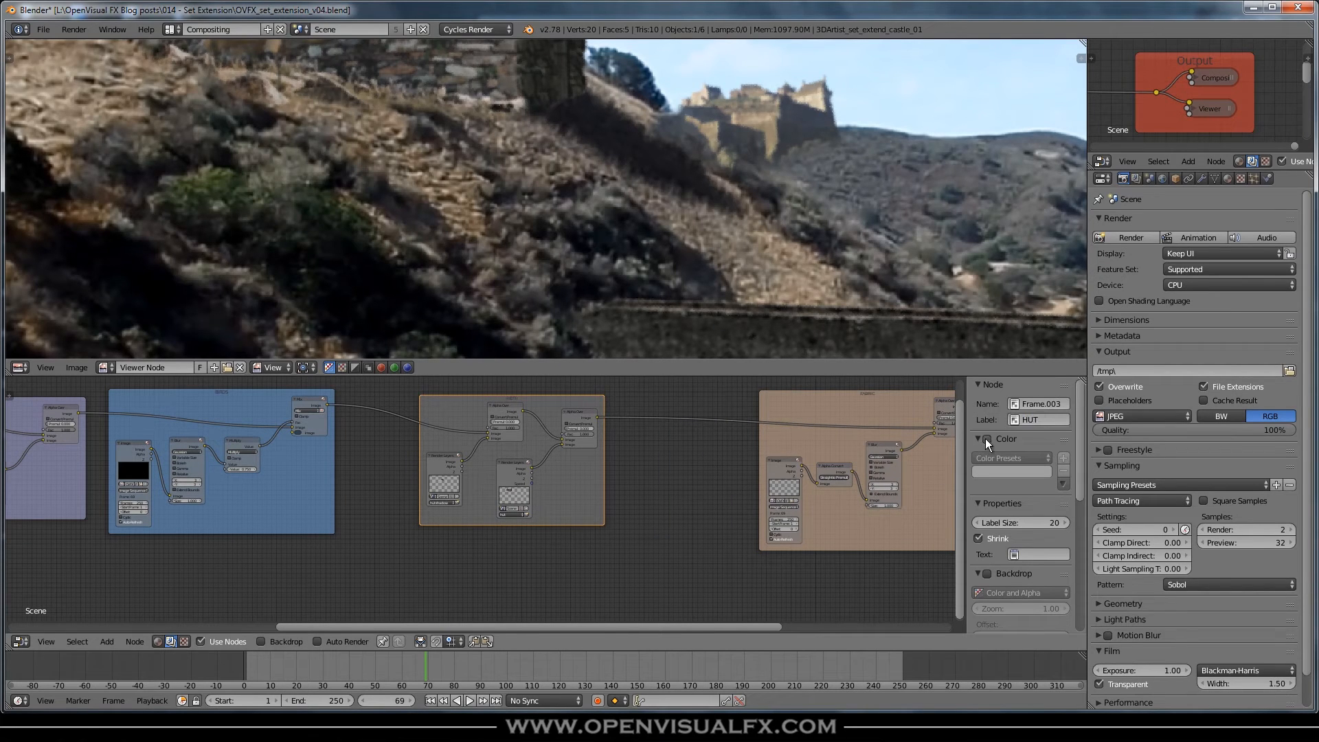
pyautogui.click(987, 438)
pyautogui.click(1001, 471)
pyautogui.click(1024, 349)
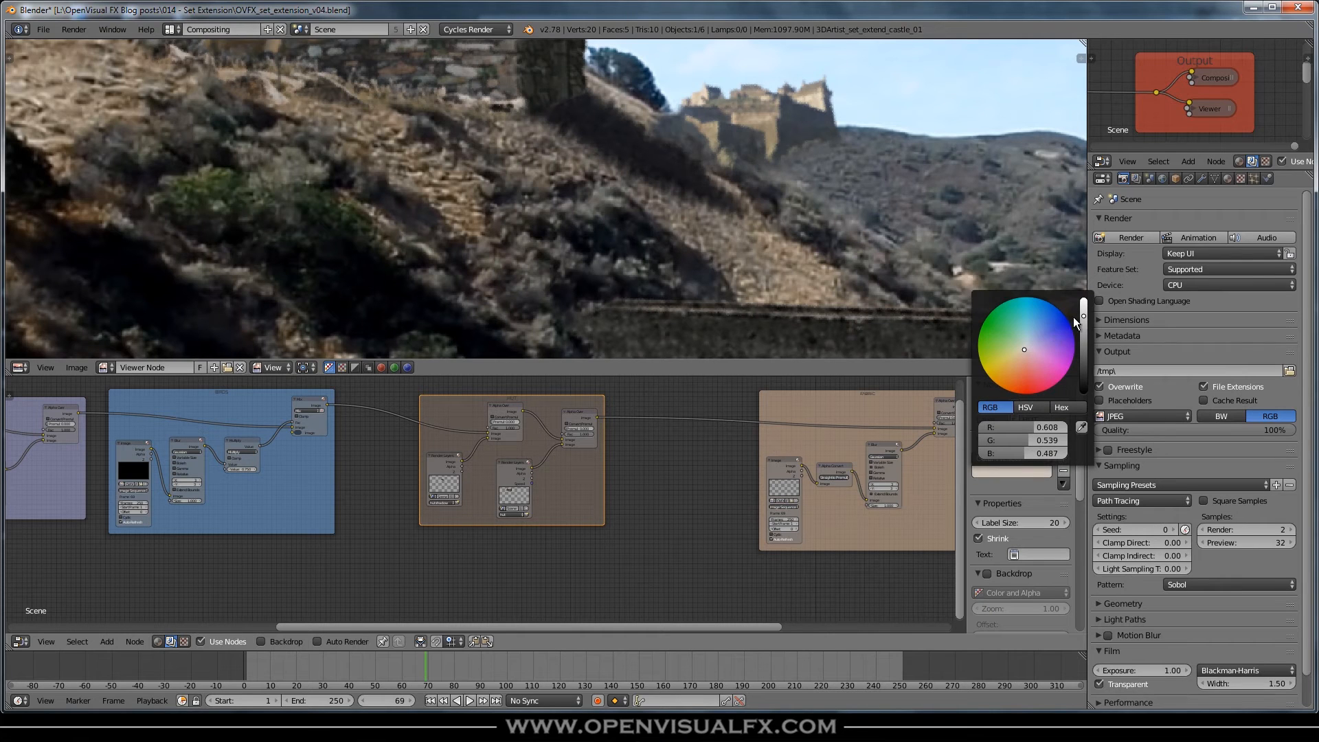
pyautogui.moveTo(1076, 320); pyautogui.dragTo(1083, 286)
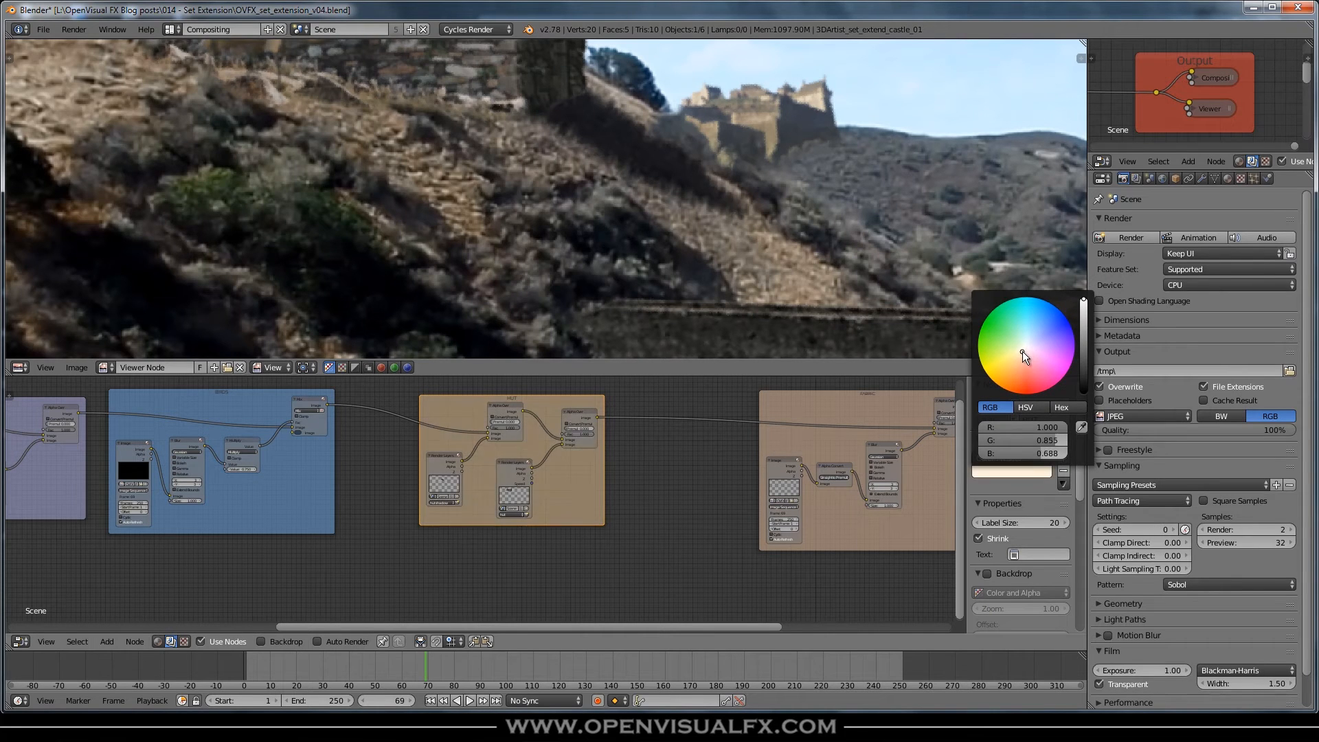
# Step: Spread out the two Alpha Over and two Render Layers nodes inside the HUT frame
pyautogui.moveTo(623, 538); pyautogui.dragTo(677, 580, button='middle')
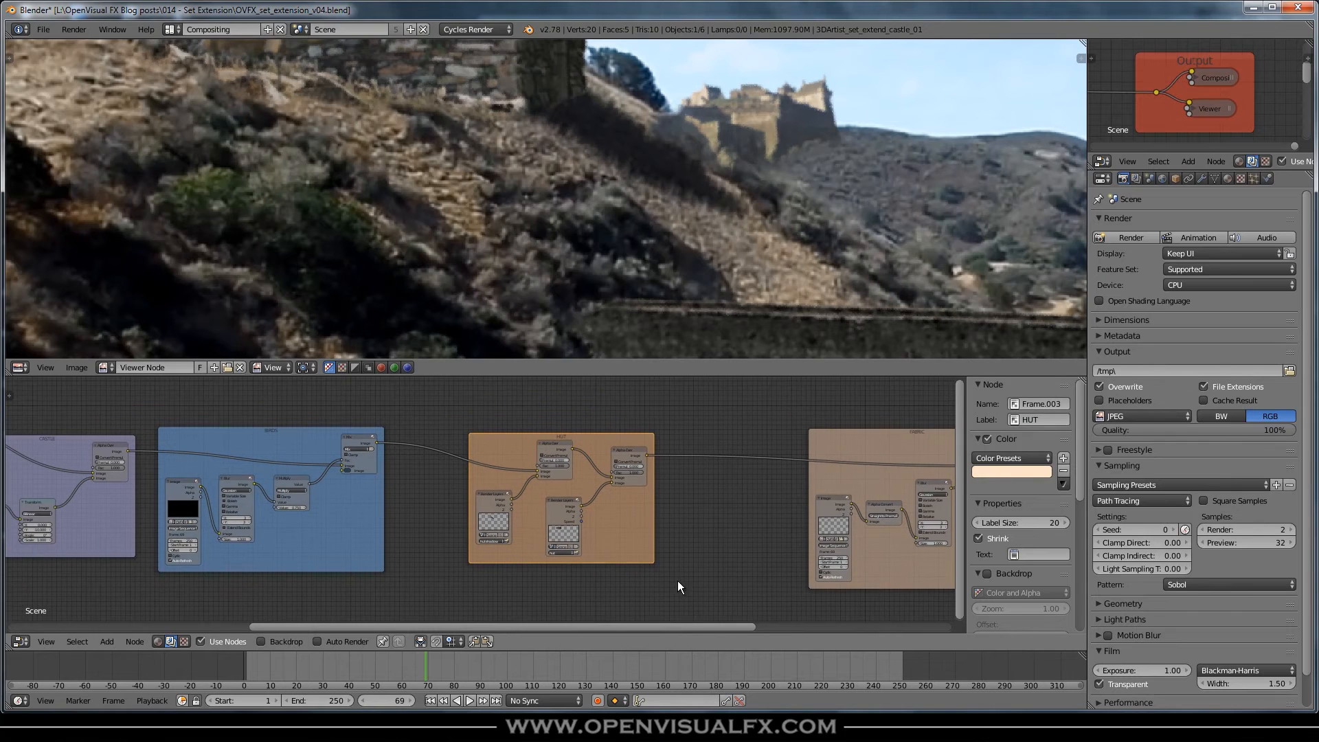
pyautogui.scroll(1, 618, 471)
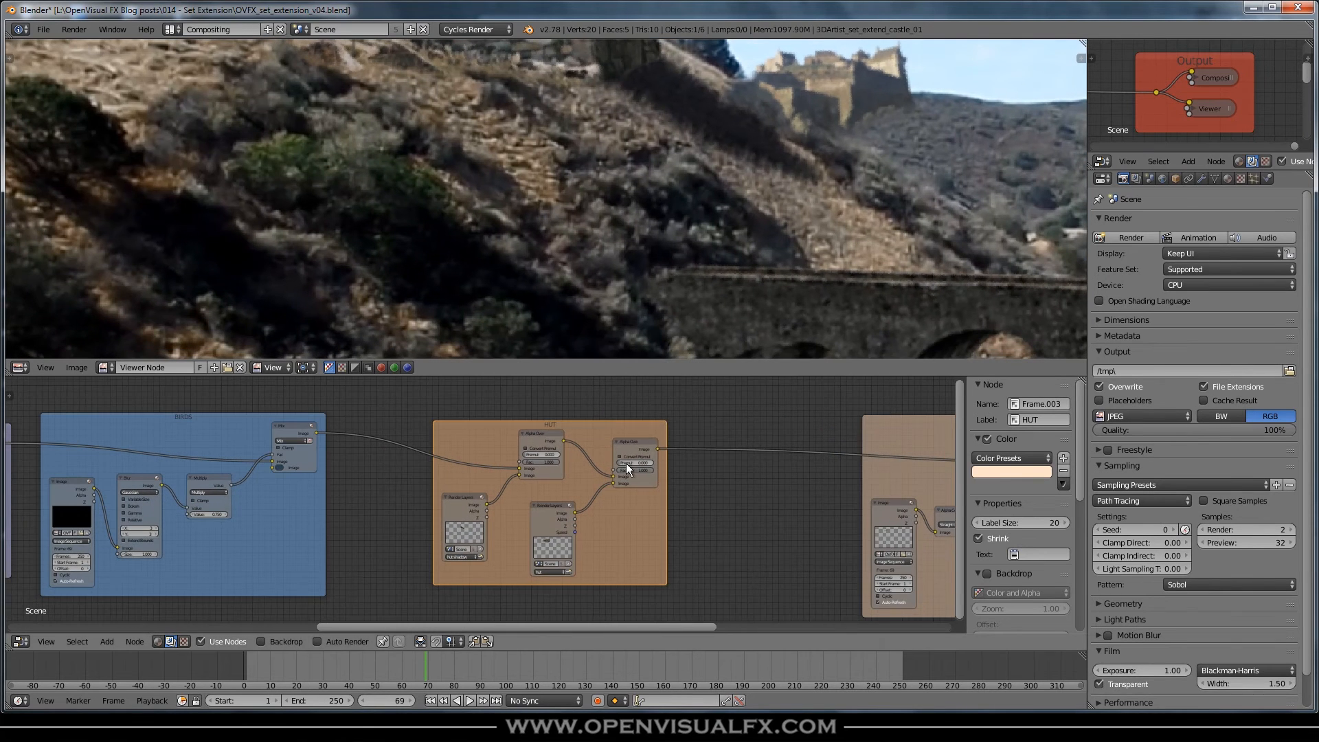
pyautogui.moveTo(638, 444); pyautogui.dragTo(752, 434)
pyautogui.moveTo(555, 510); pyautogui.dragTo(642, 506)
pyautogui.moveTo(550, 445); pyautogui.dragTo(632, 441)
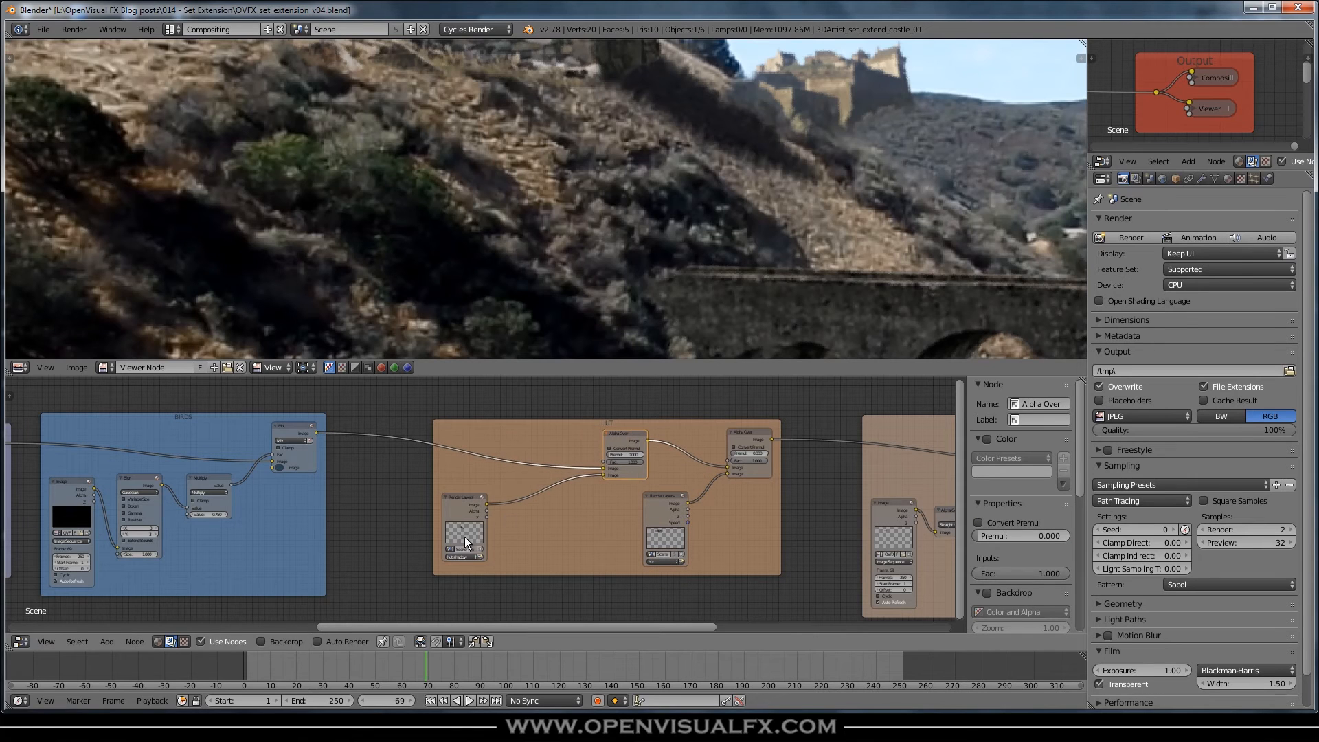
pyautogui.moveTo(456, 502); pyautogui.dragTo(410, 522)
pyautogui.scroll(1, 410, 560)
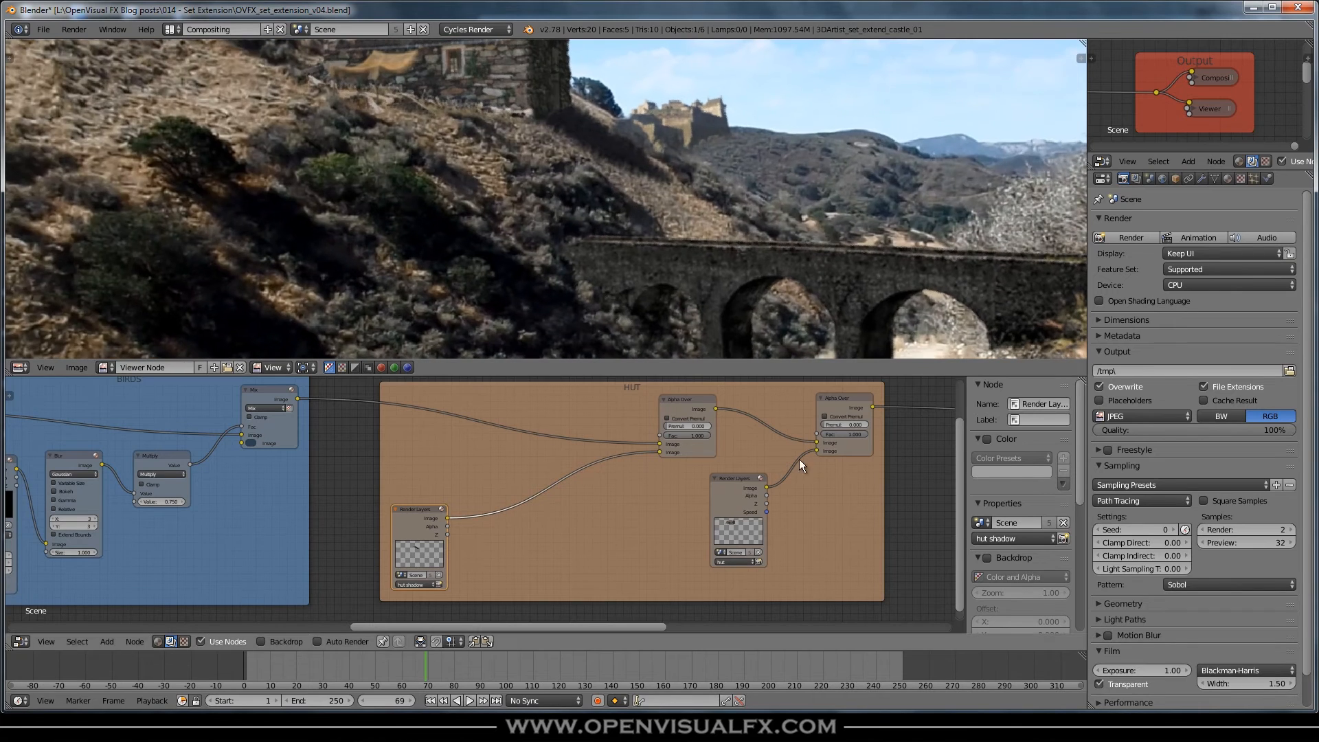
# Step: Add a Color Correction node on the link between the last unlabelled frame and the Output frame
pyautogui.scroll(-5, 842, 500)
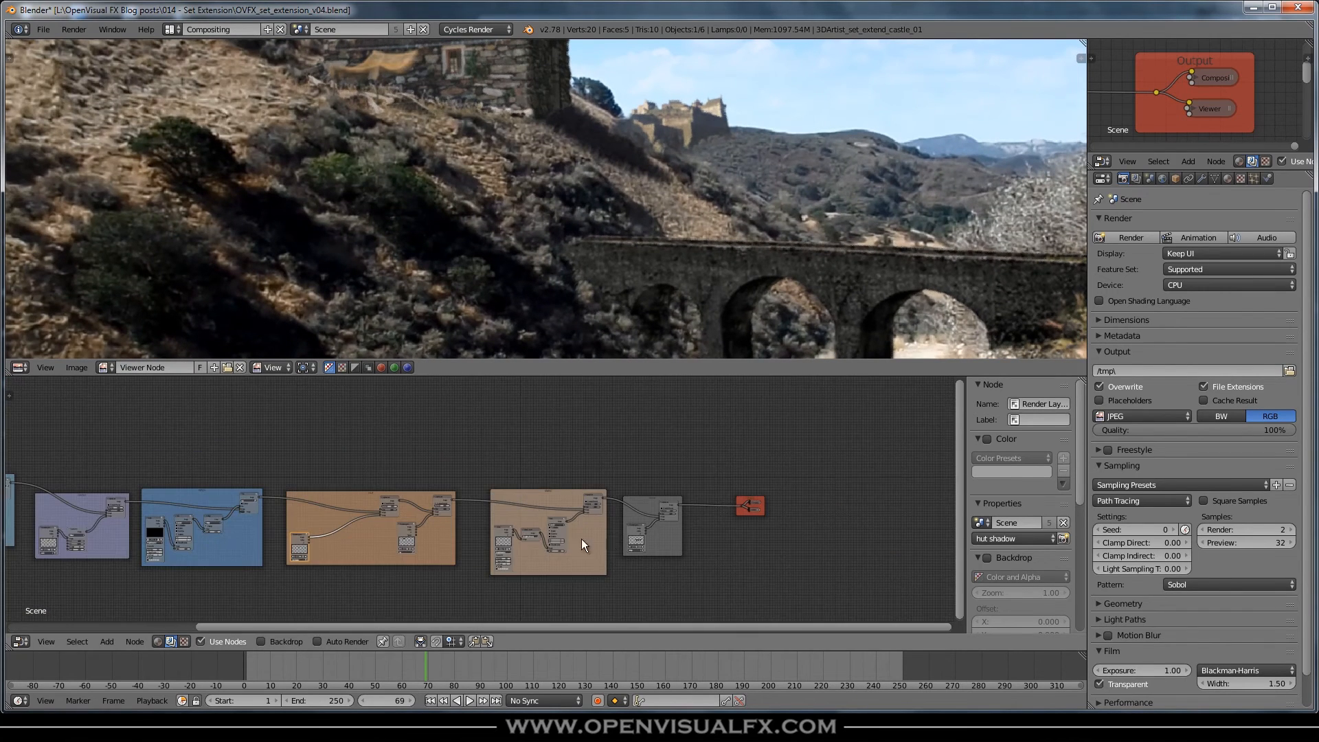
pyautogui.moveTo(599, 545); pyautogui.dragTo(666, 524, button='middle')
pyautogui.scroll(3, 729, 524)
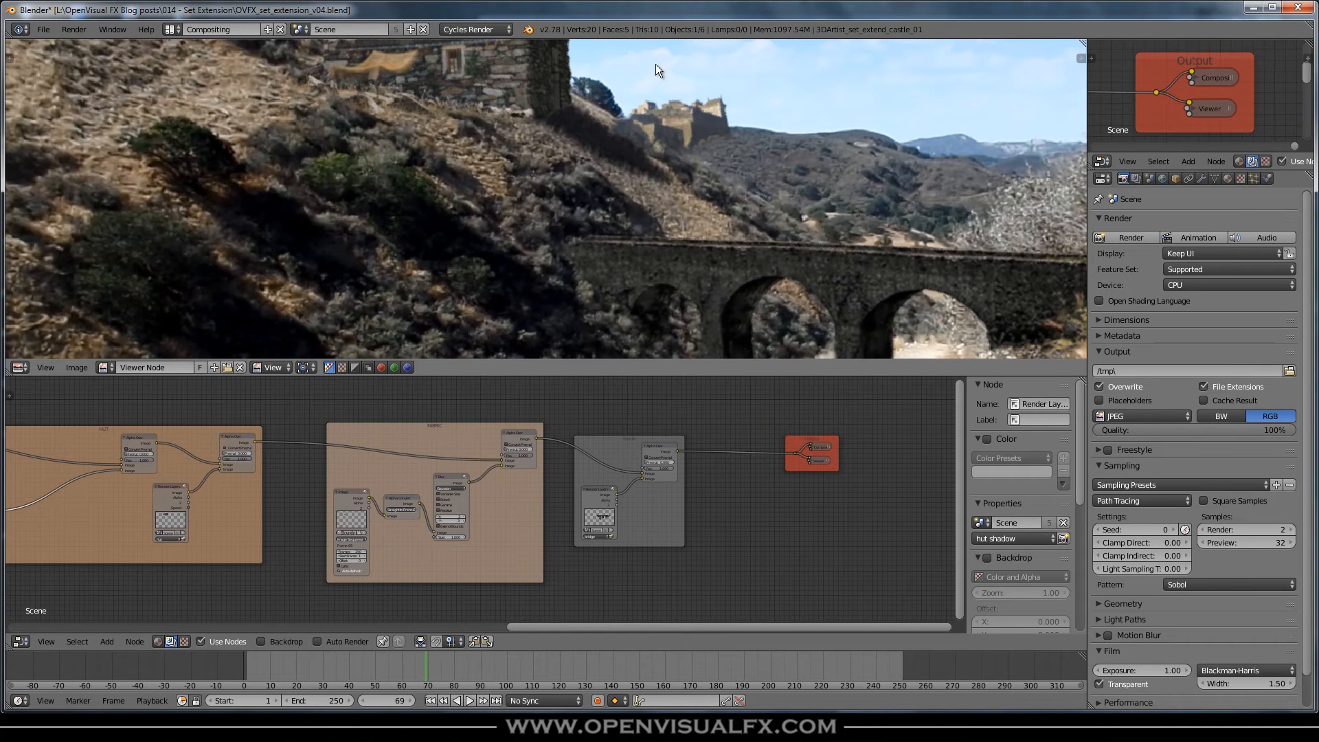
pyautogui.hotkey('shift', 'a')
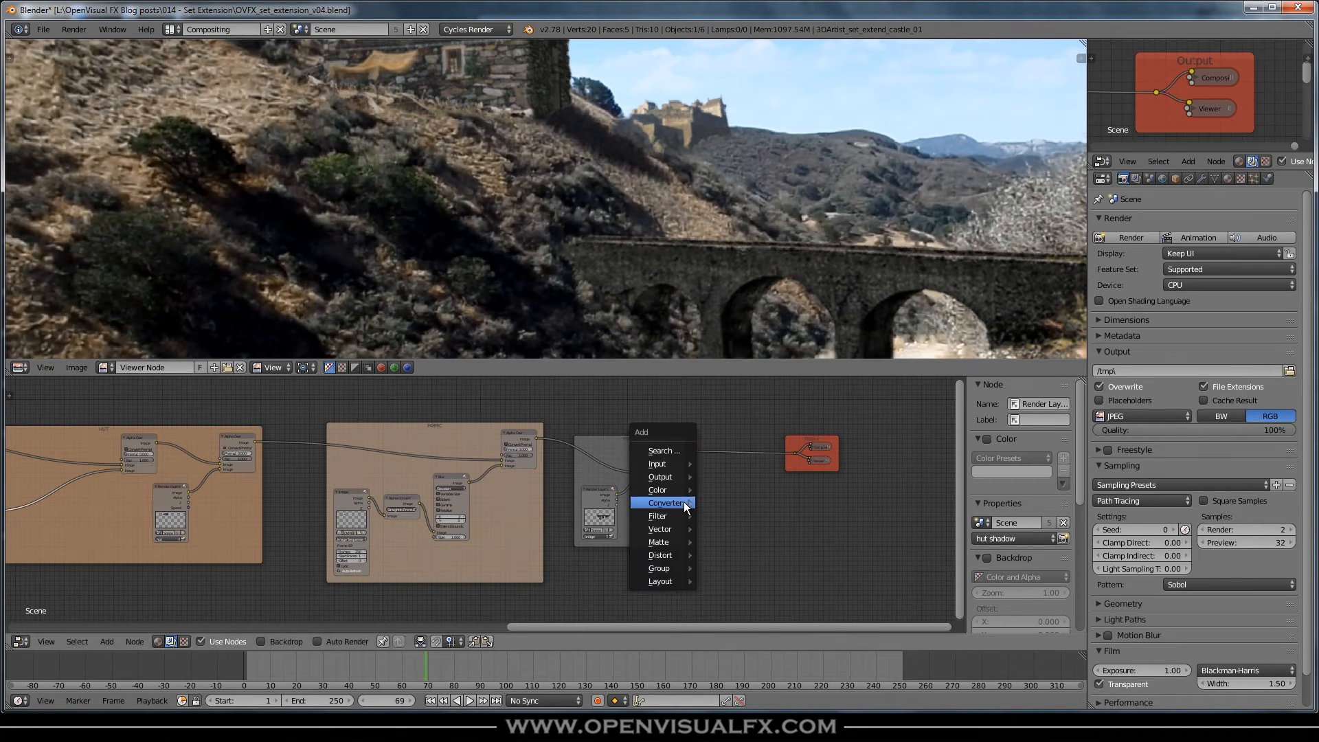
pyautogui.moveTo(684, 503)
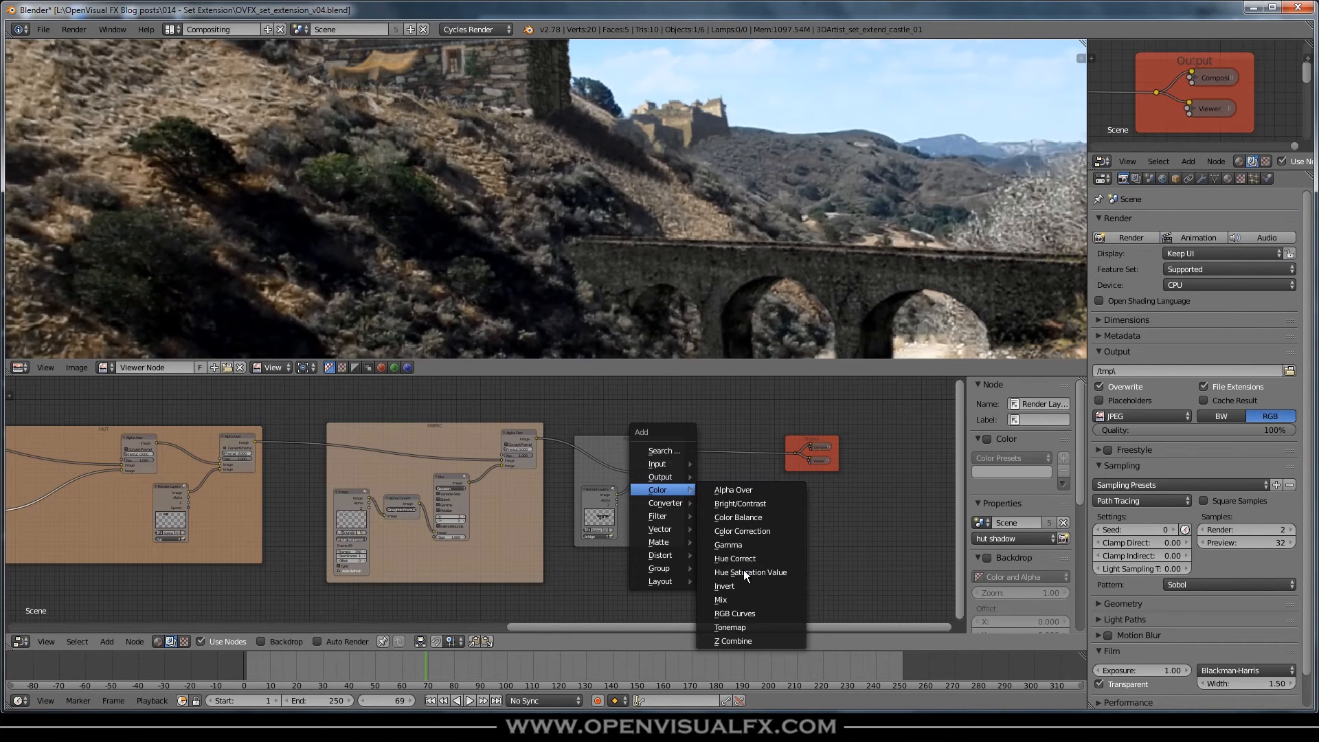
pyautogui.click(742, 531)
pyautogui.click(680, 437)
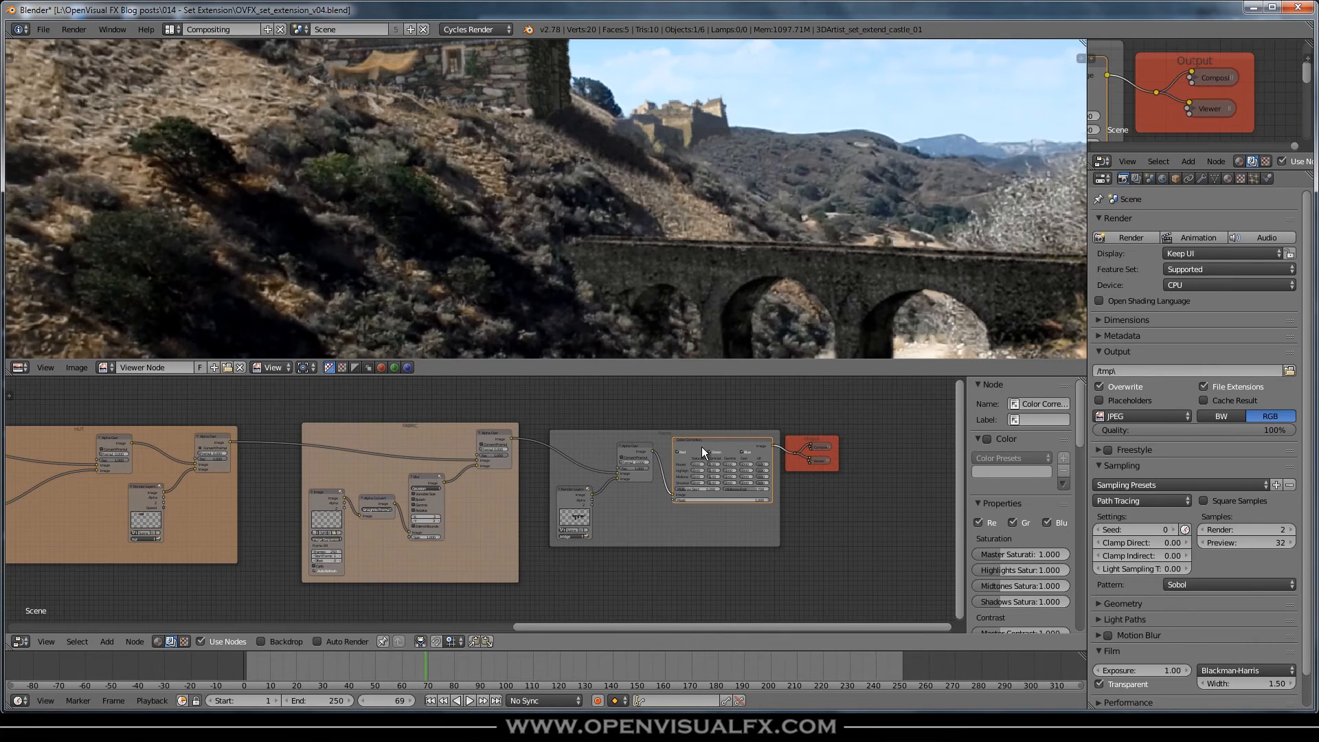
# Step: Detach the Color Correction node from the unlabelled grey frame and place it between that frame and the Output frame
pyautogui.press('g')
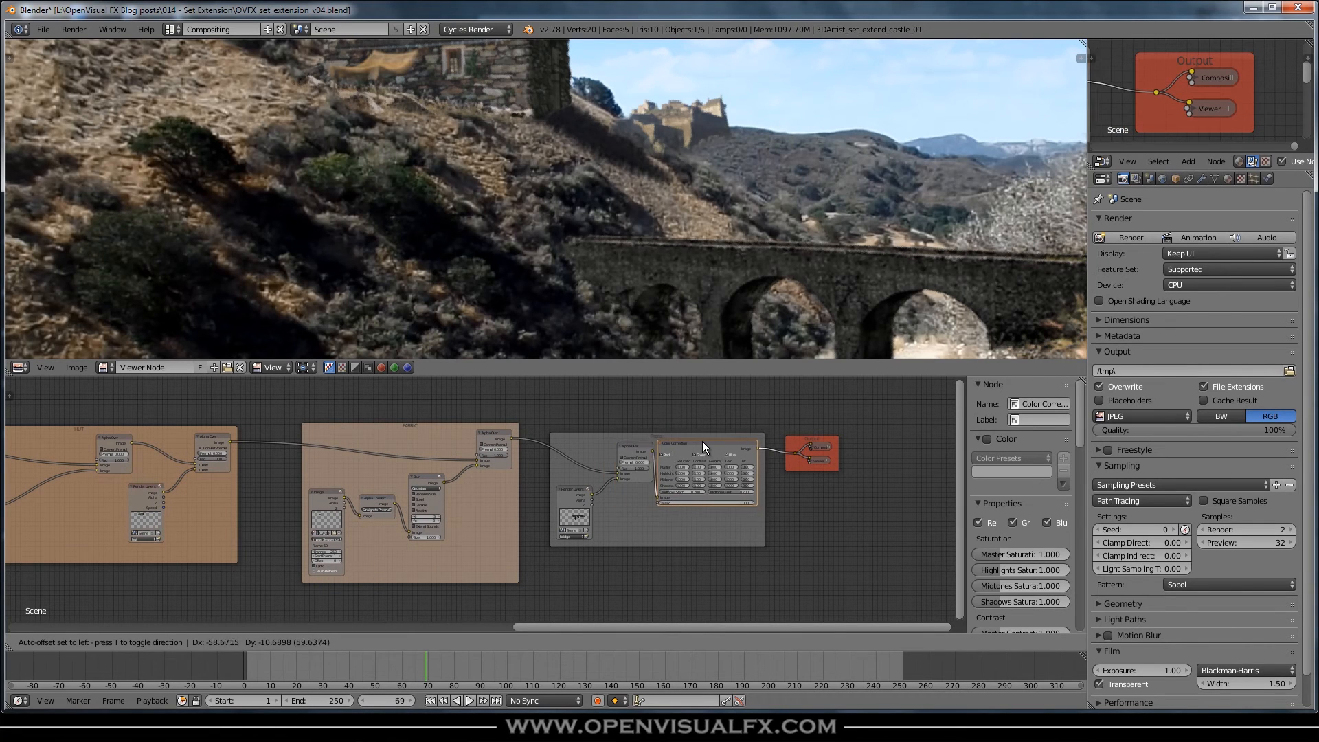
pyautogui.click(701, 441)
pyautogui.hotkey('alt', 'p')
pyautogui.press('g')
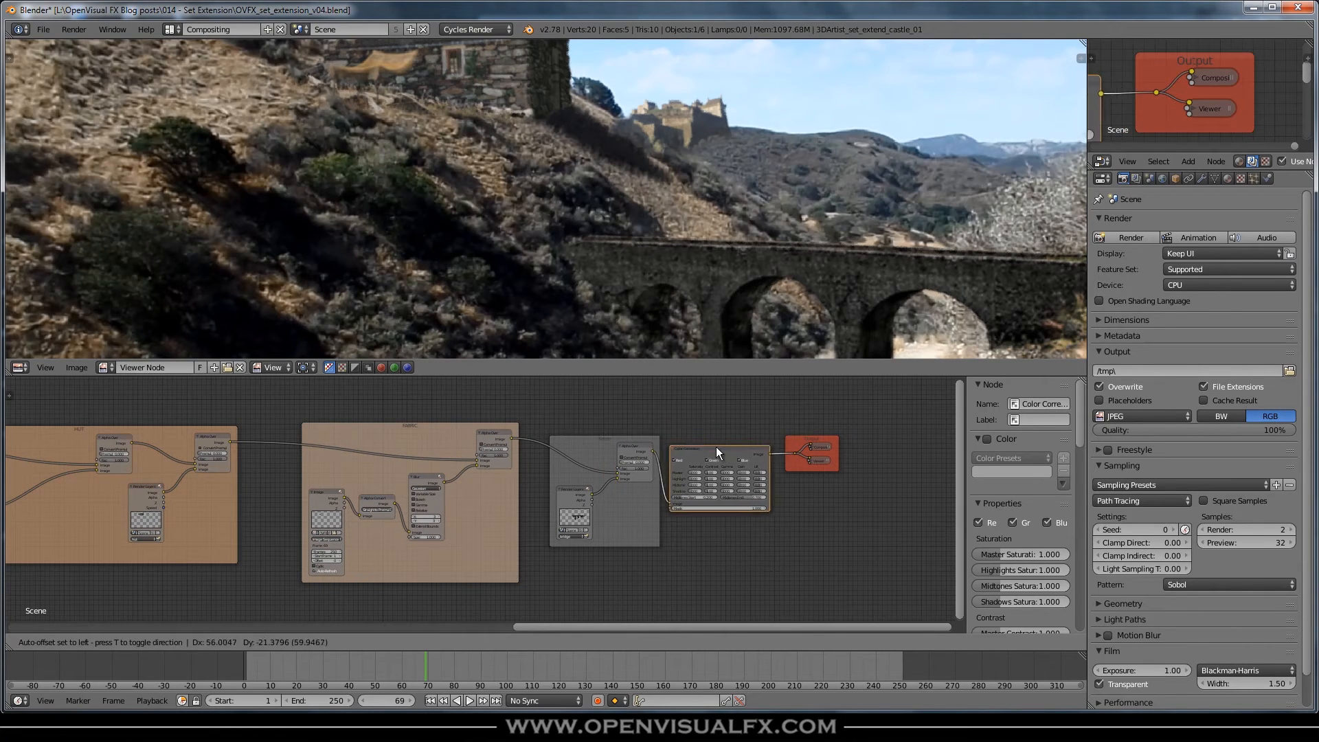
pyautogui.click(717, 444)
# Step: Move all frames ahead of the Color Correction node further away from it to open a gap in the node chain
pyautogui.hotkey('shift', 'space')
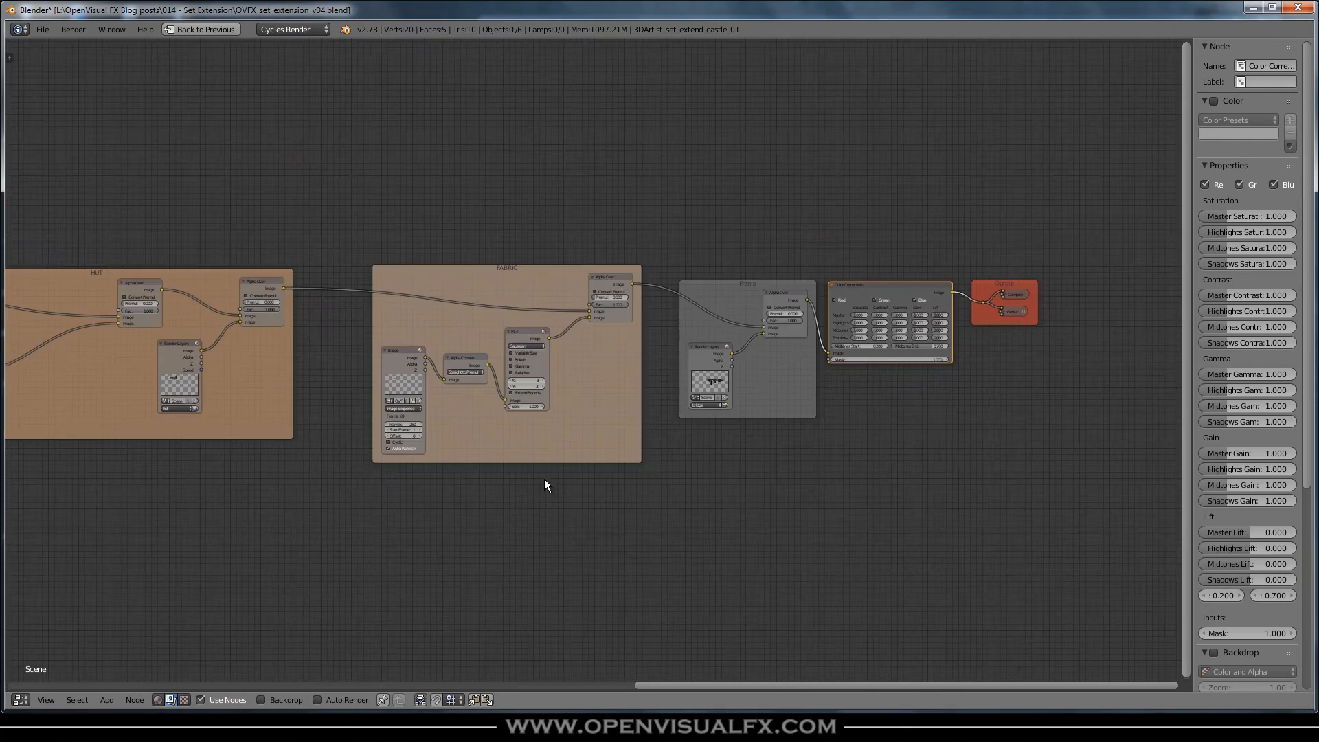
pyautogui.scroll(-6, 522, 474)
pyautogui.moveTo(451, 467); pyautogui.dragTo(599, 450, button='middle')
pyautogui.press('Home')
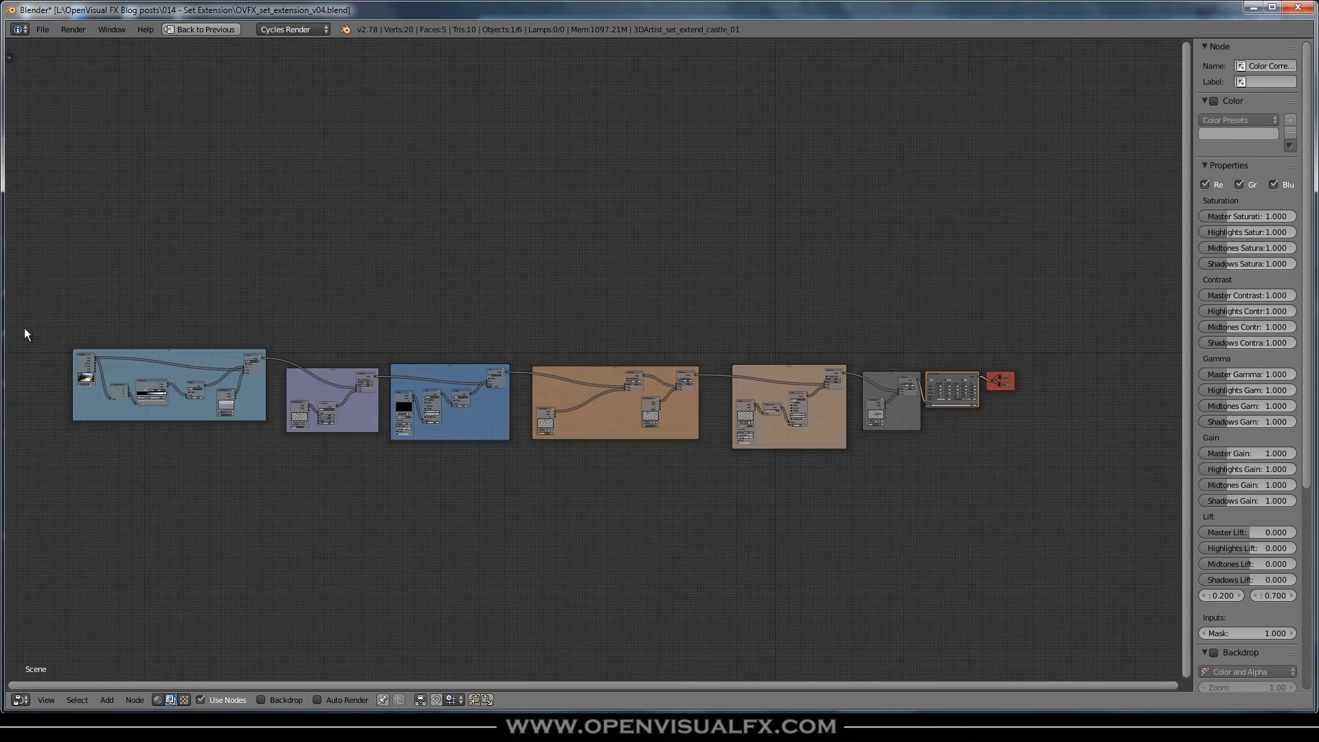
pyautogui.click(199, 360)
pyautogui.moveTo(51, 319); pyautogui.dragTo(910, 558)
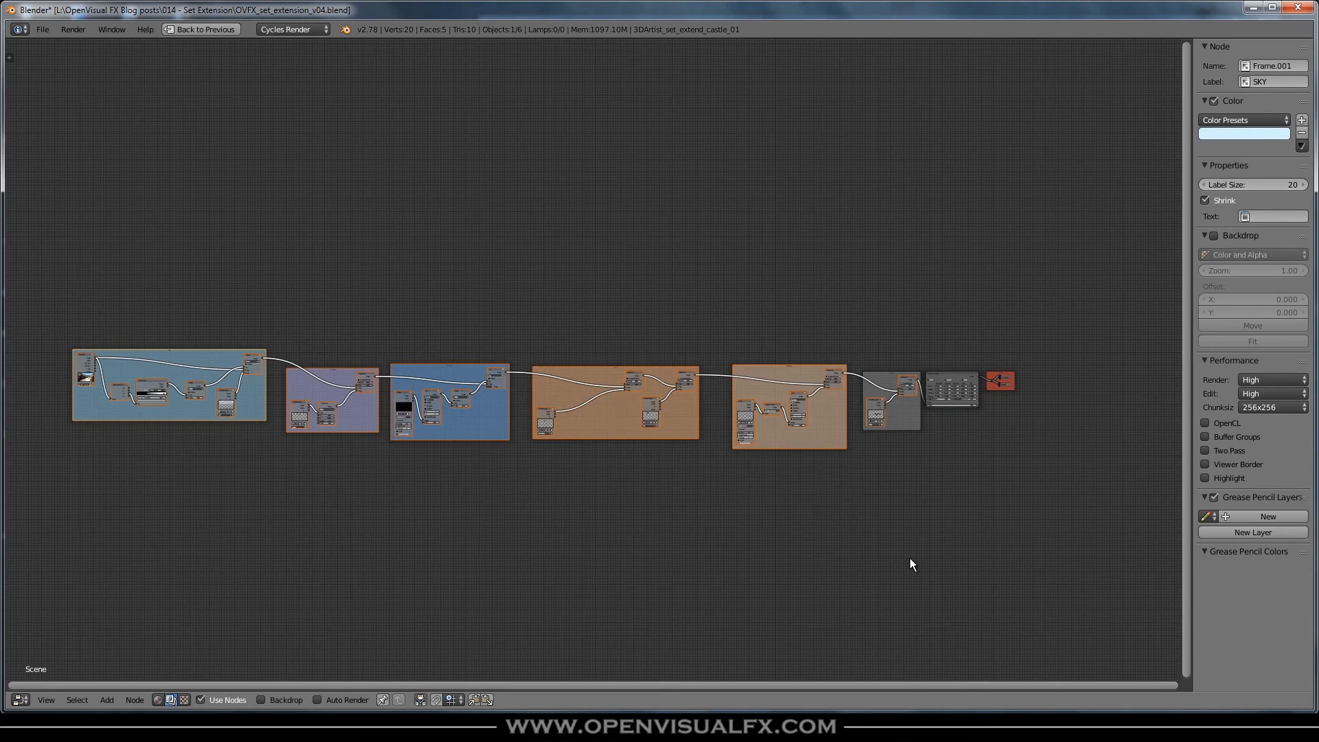
pyautogui.keyDown('shift'); pyautogui.click(912, 422); pyautogui.keyUp('shift')
pyautogui.press('g')
pyautogui.click(795, 458)
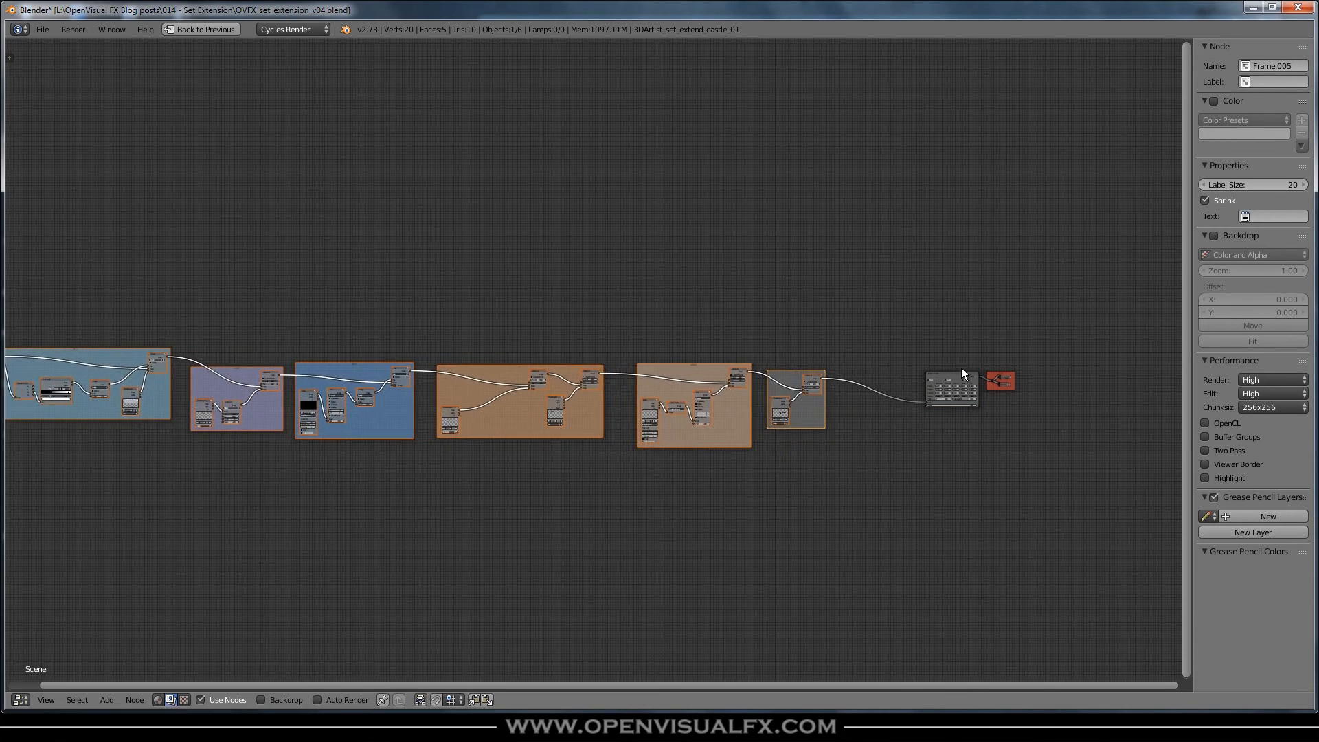
# Step: Reposition the Color Correction node so it has space on both sides between the unlabelled frame and the Output frame
pyautogui.press('g')
pyautogui.rightClick(928, 374)
pyautogui.scroll(3, 955, 382)
pyautogui.moveTo(955, 386); pyautogui.dragTo(912, 386)
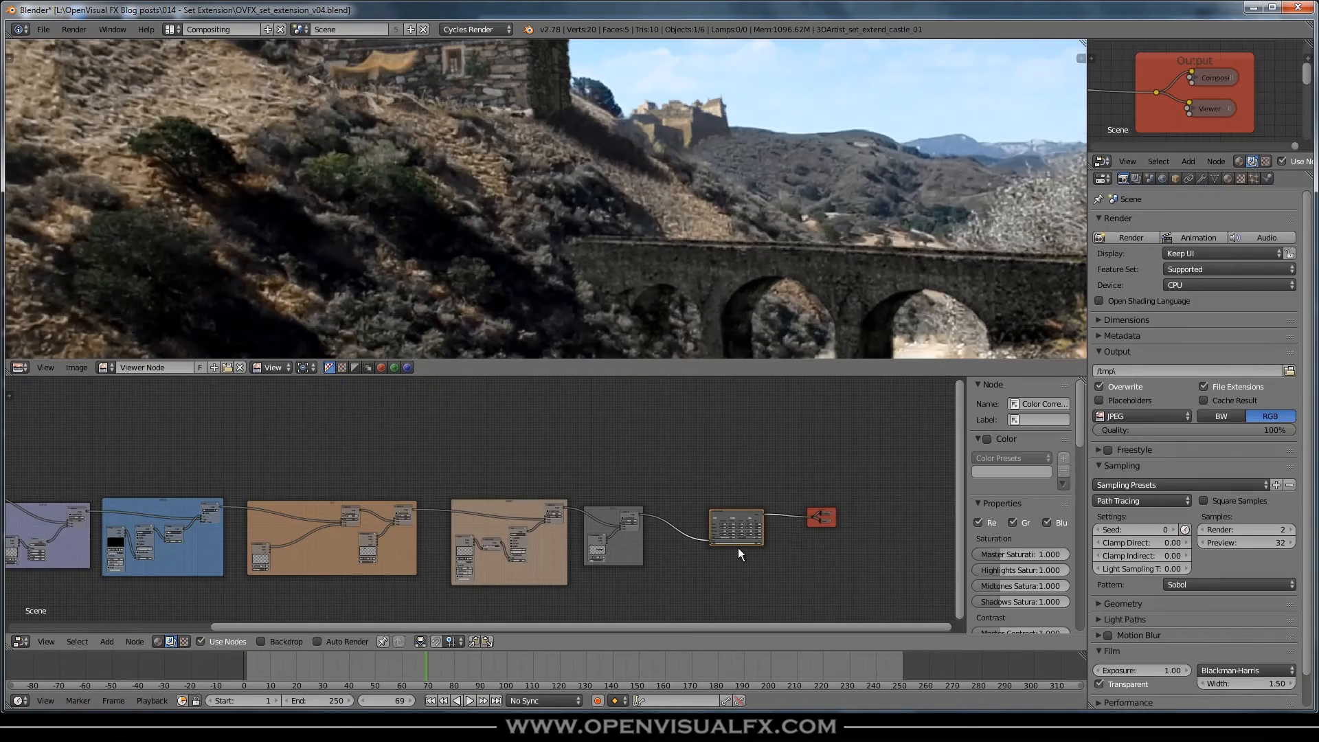
# Step: Try Master Gain values of 1.2 and 2 on the Color Correction node
pyautogui.scroll(7, 686, 522)
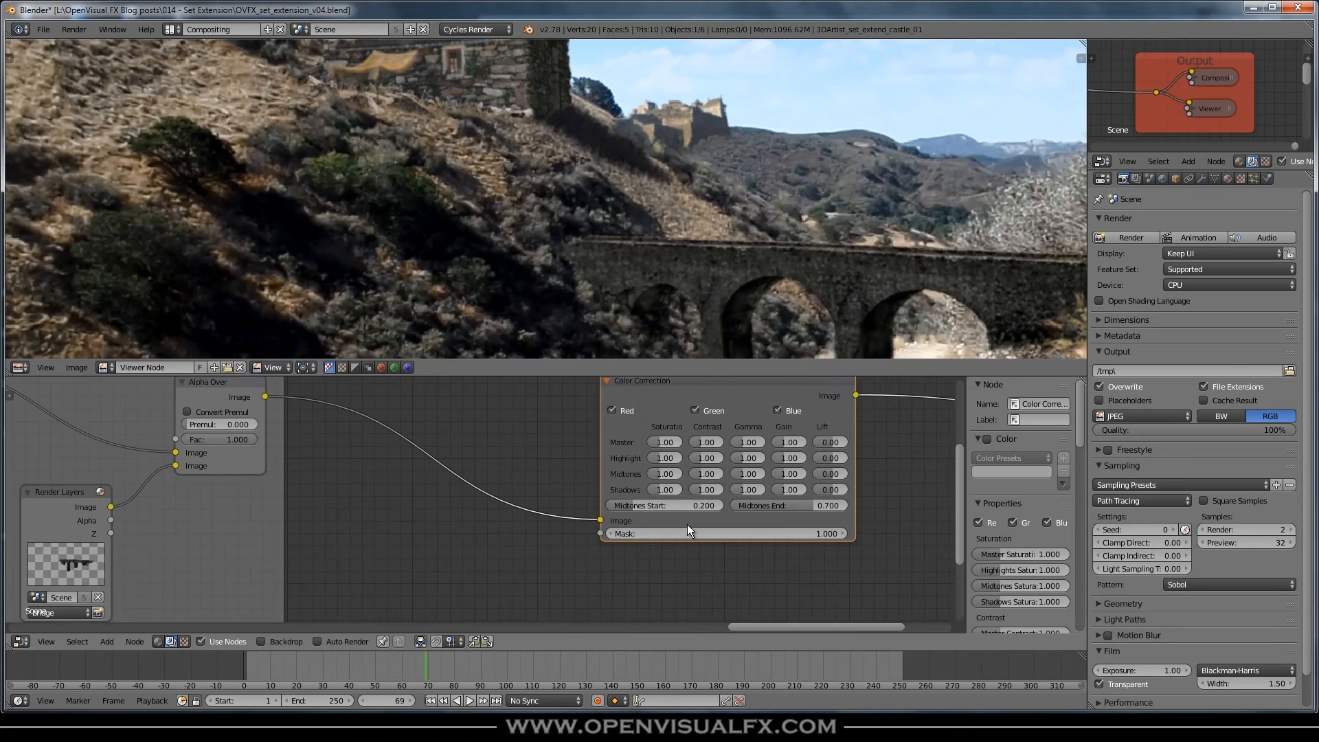
pyautogui.moveTo(739, 449); pyautogui.dragTo(625, 505, button='middle')
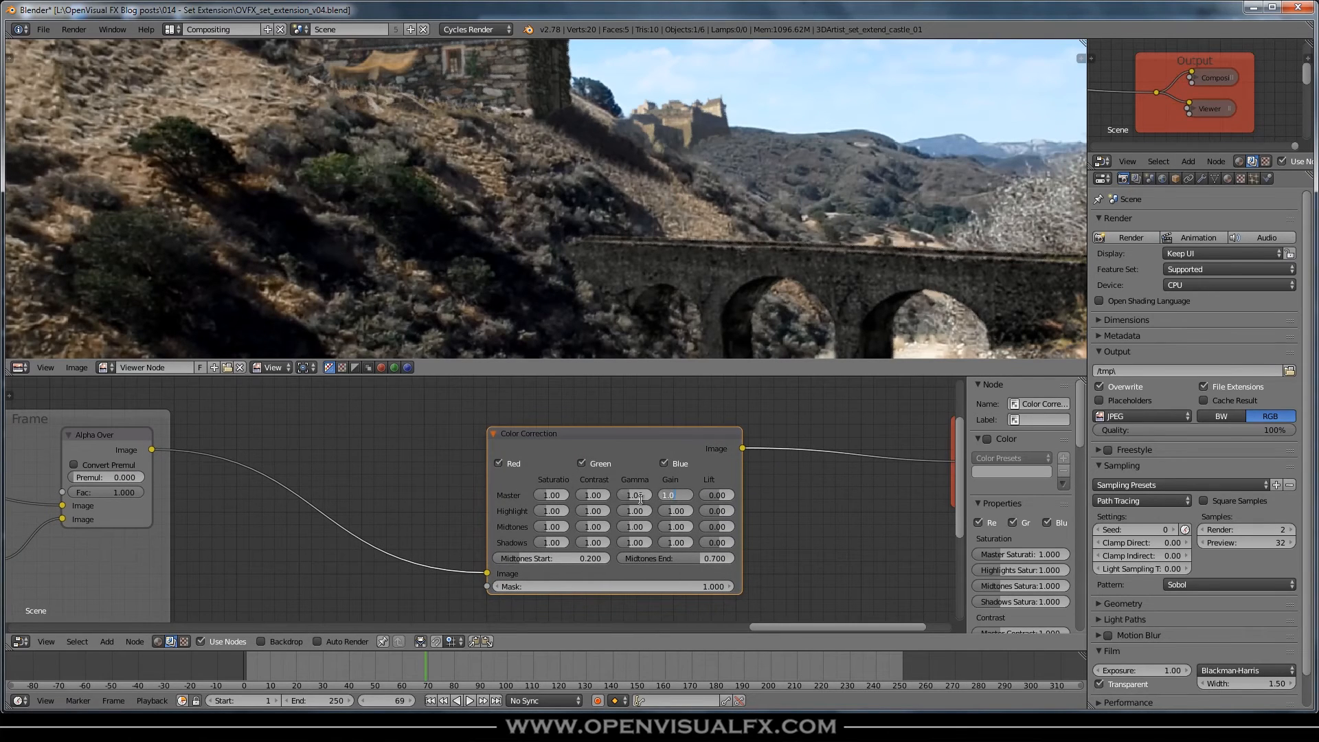
pyautogui.click(680, 496)
pyautogui.write('1.2')
pyautogui.press('Return')
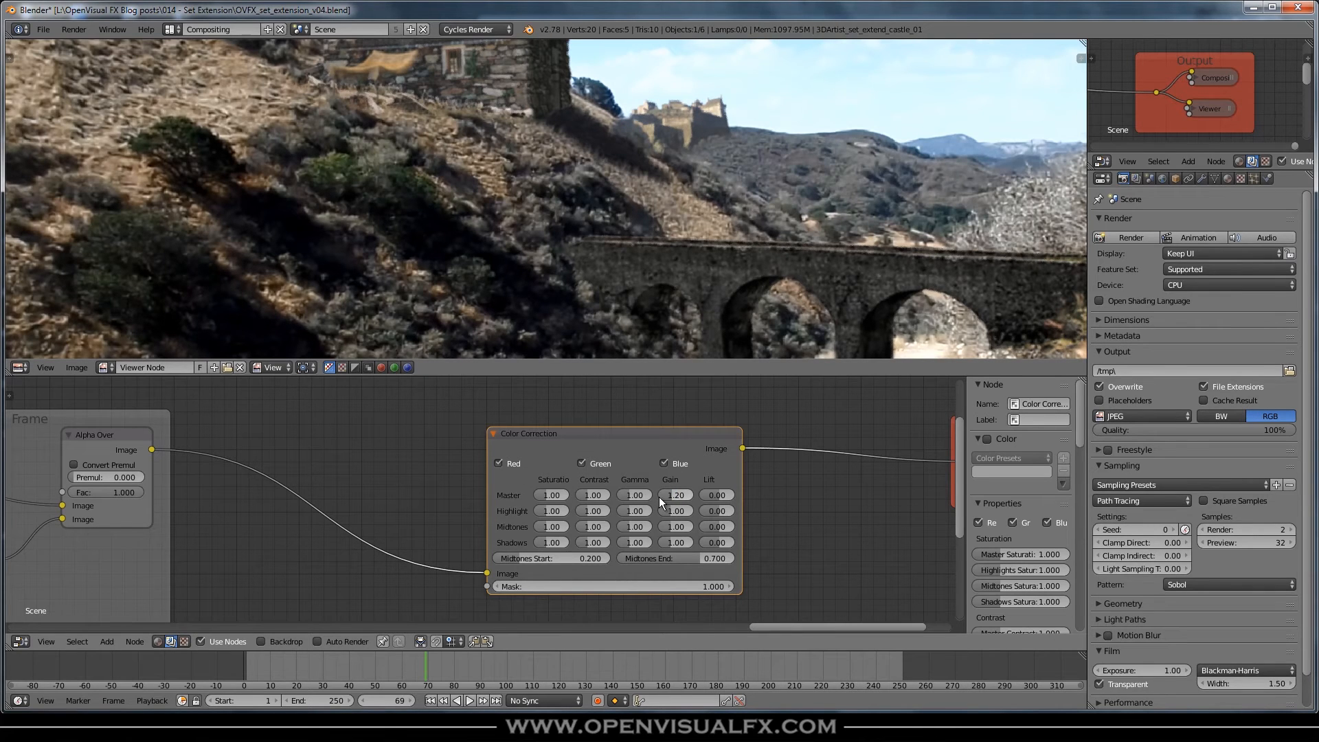
pyautogui.click(675, 496)
pyautogui.write('2')
pyautogui.press('Return')
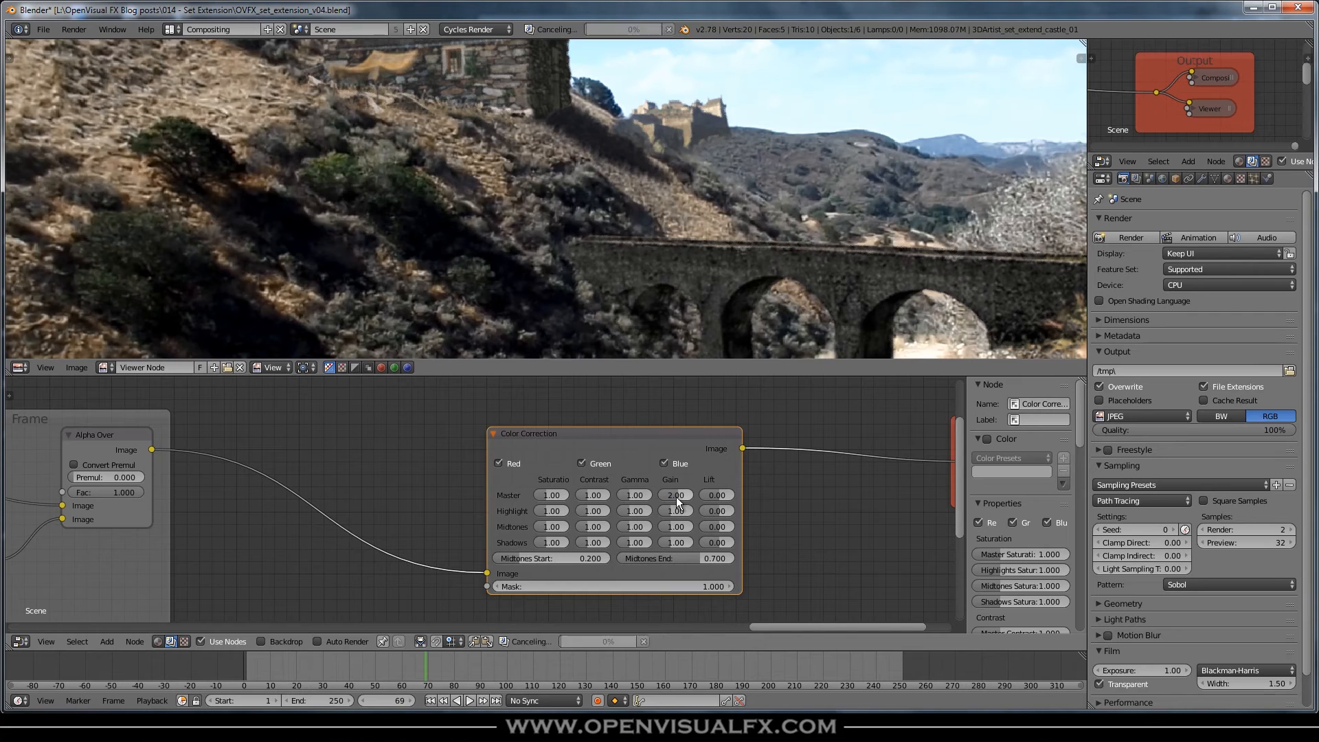
# Step: Set the Color Correction node's Master Gain to 4
pyautogui.click(677, 497)
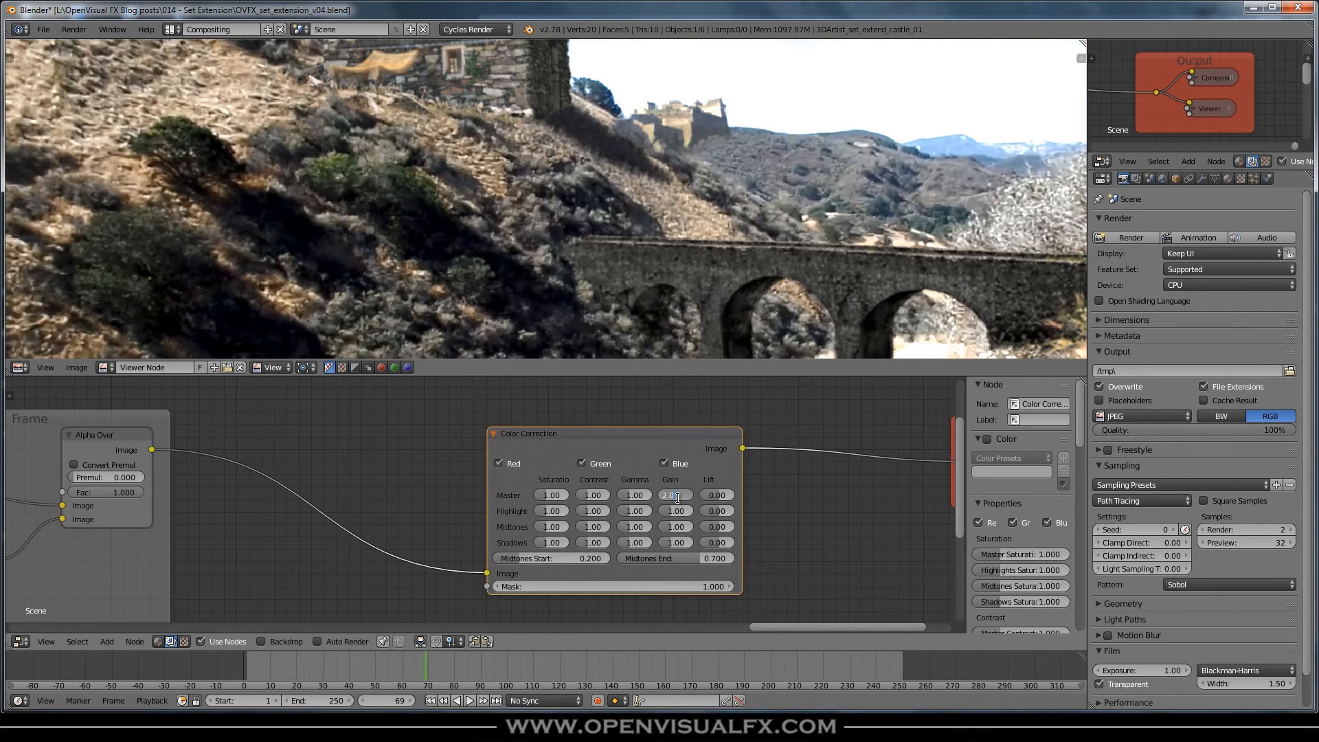
pyautogui.write('4')
pyautogui.press('Return')
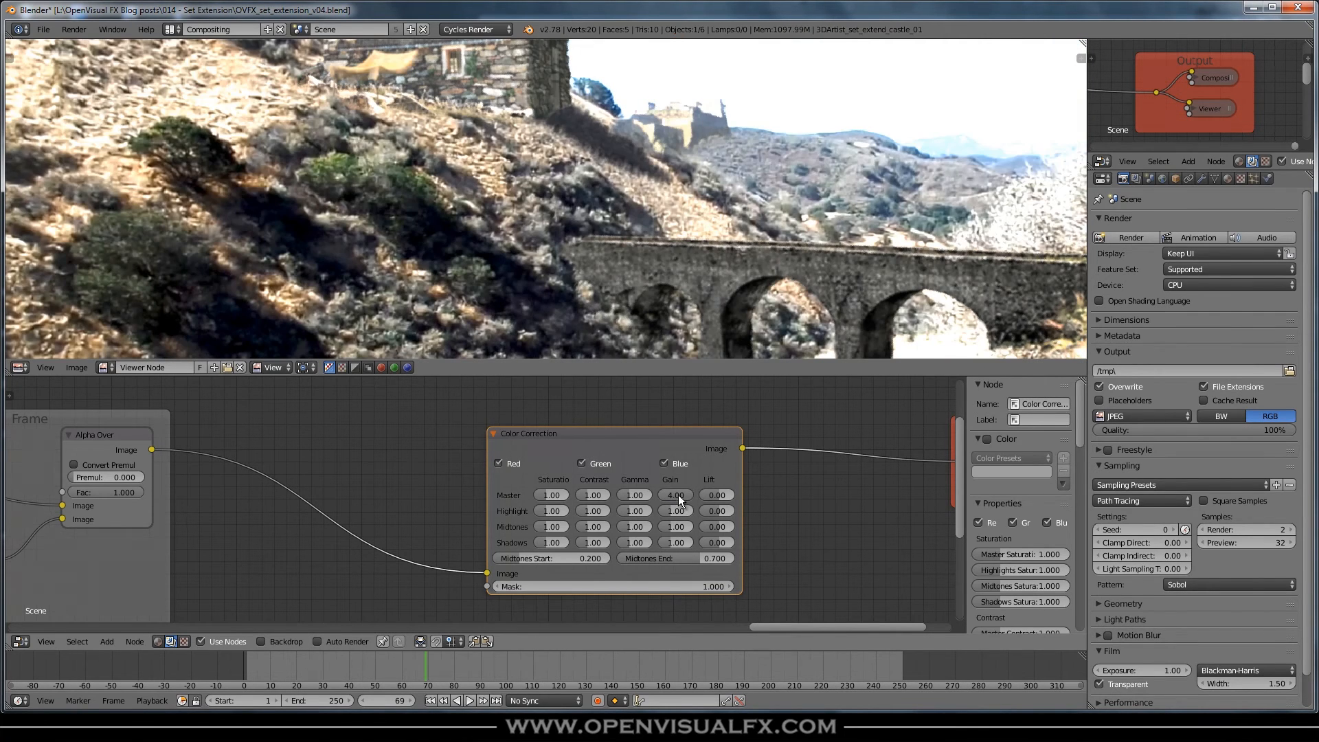
pyautogui.press('Return')
# Step: Examine the brightened composite around the hut, castle and bridge, and trace the node frames back to HUT
pyautogui.scroll(4, 594, 176)
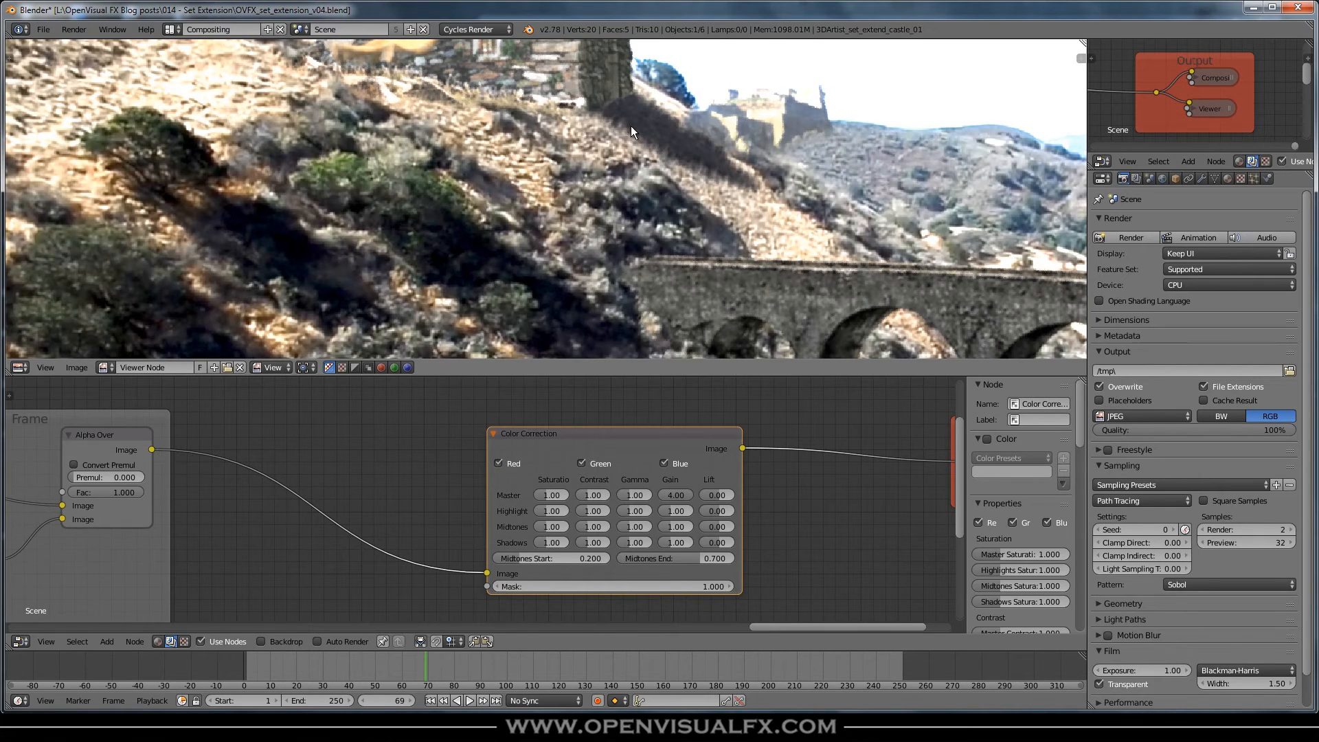
pyautogui.moveTo(616, 218); pyautogui.dragTo(437, 330, button='middle')
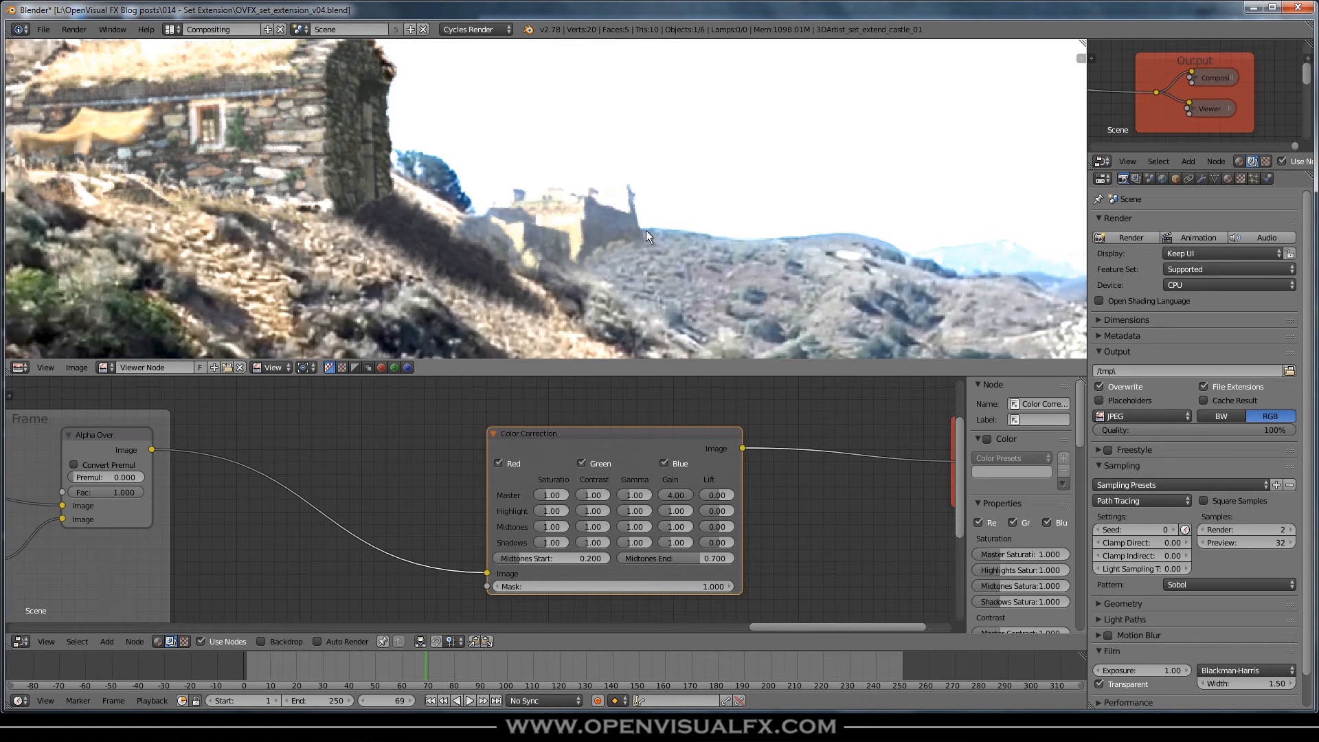
pyautogui.moveTo(563, 272); pyautogui.dragTo(694, 179, button='middle')
pyautogui.moveTo(483, 211); pyautogui.dragTo(630, 151, button='middle')
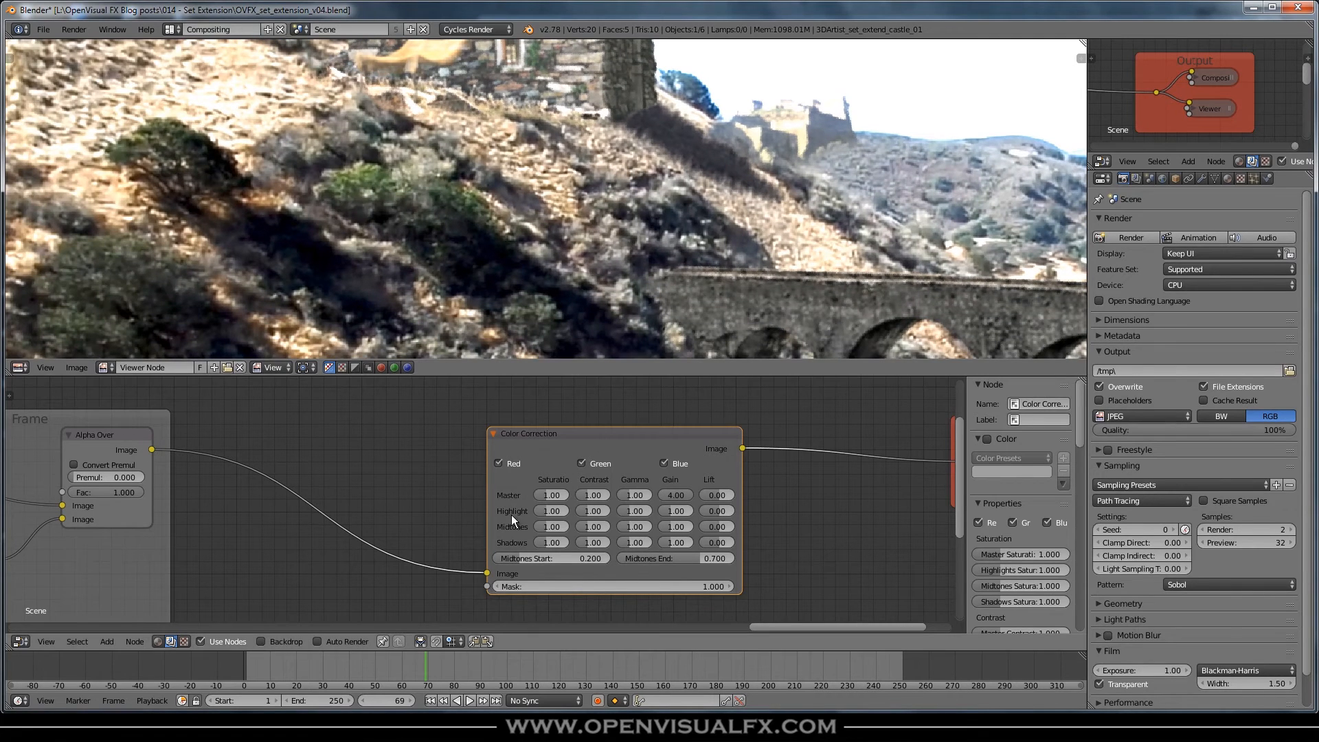
pyautogui.moveTo(355, 490); pyautogui.dragTo(500, 471, button='middle')
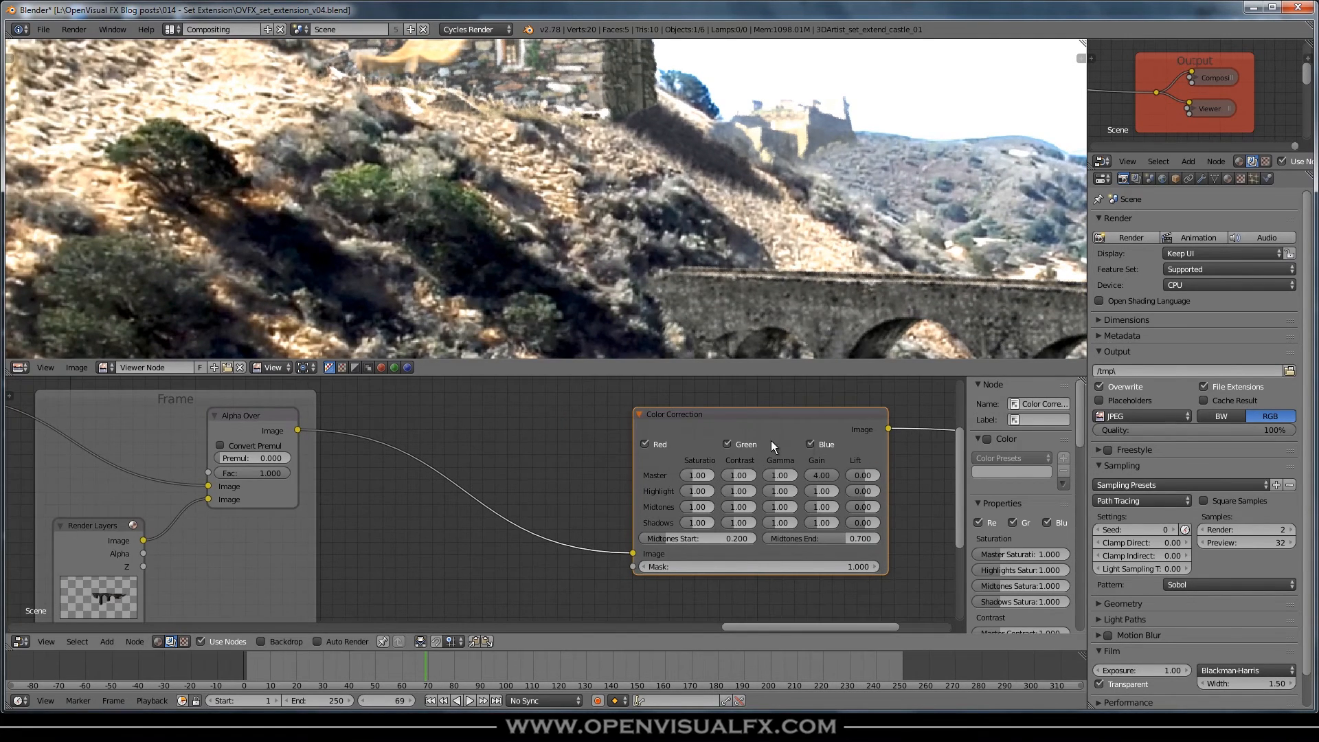
pyautogui.scroll(-3, 498, 493)
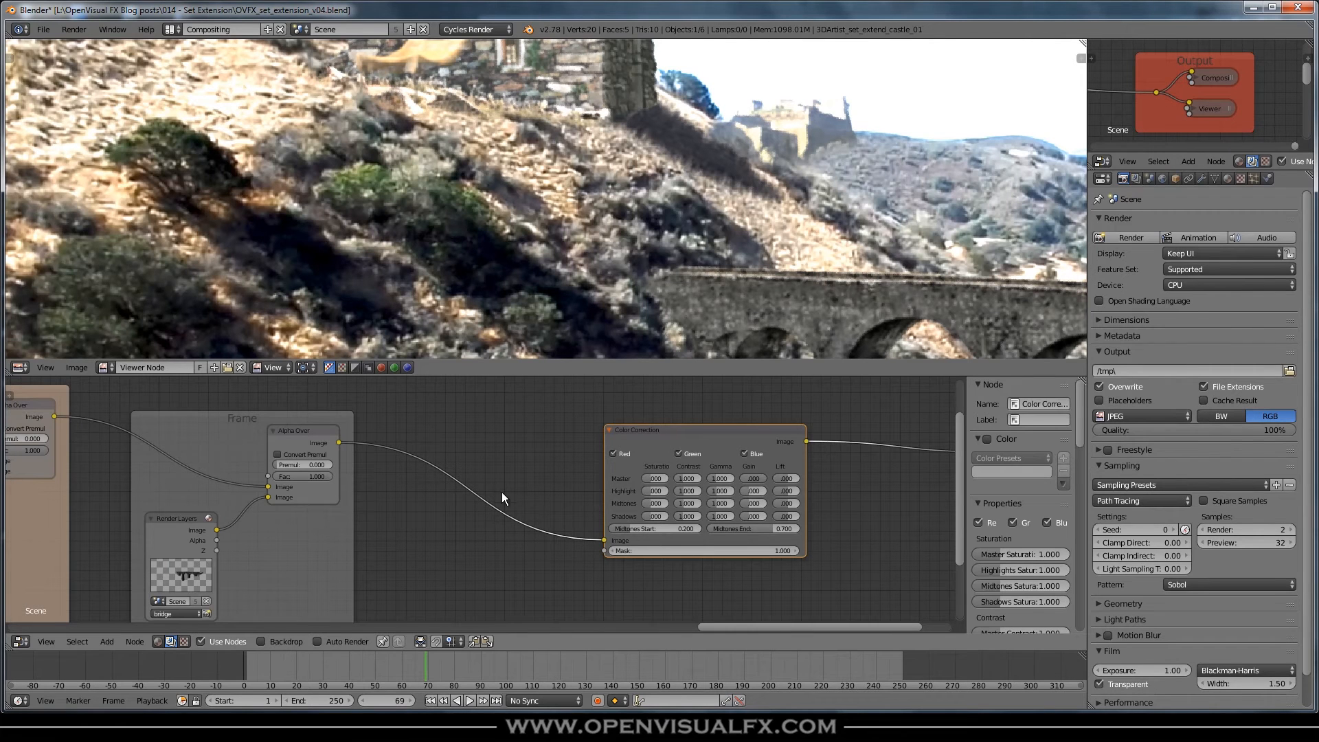
pyautogui.scroll(-4, 440, 474)
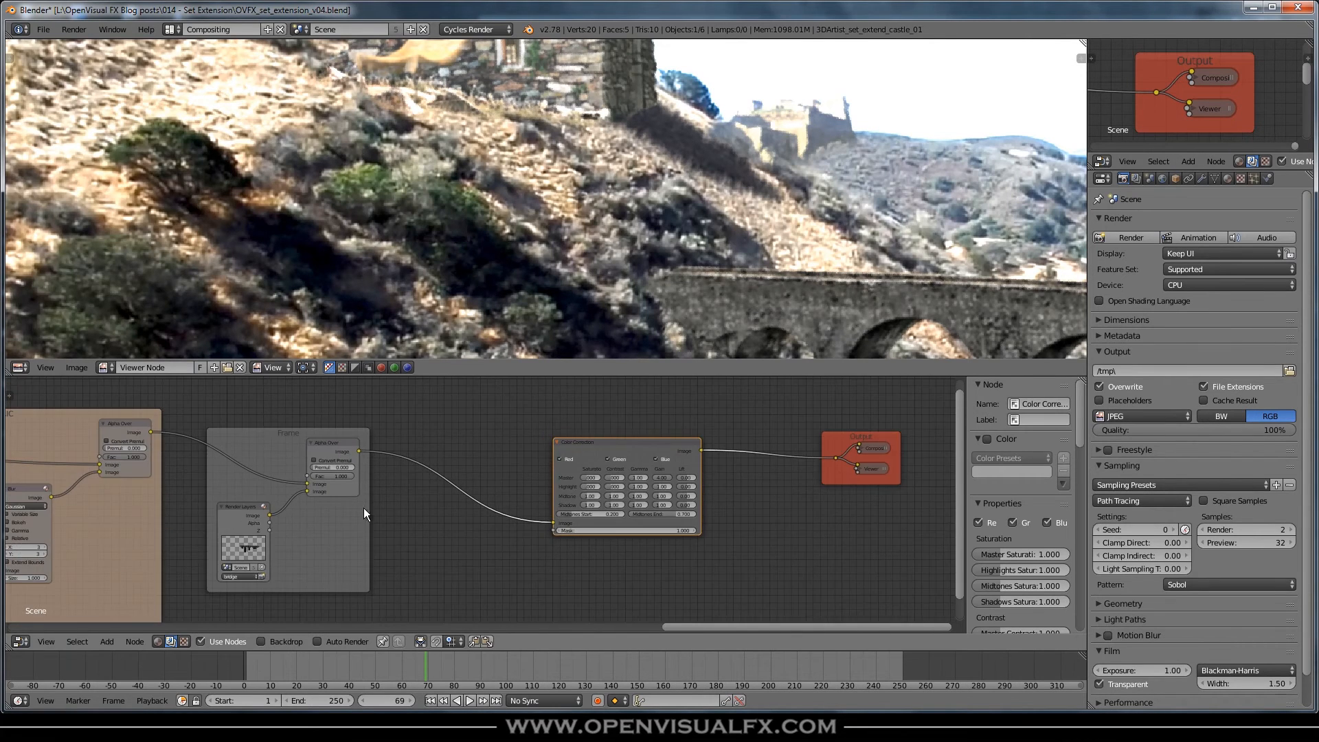
pyautogui.moveTo(292, 522); pyautogui.dragTo(718, 488, button='middle')
pyautogui.scroll(-3, 310, 496)
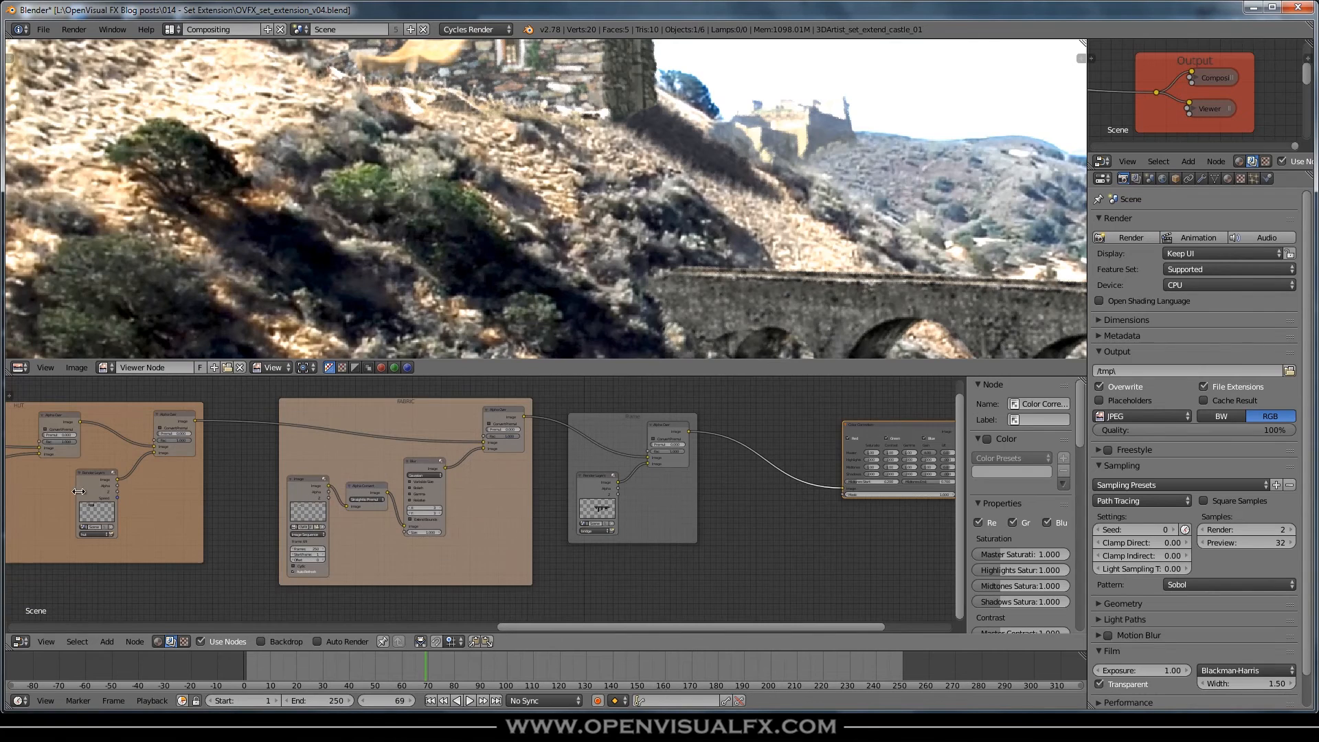
pyautogui.moveTo(96, 493); pyautogui.dragTo(420, 509, button='middle')
pyautogui.scroll(4, 294, 518)
pyautogui.moveTo(316, 528); pyautogui.dragTo(479, 526, button='middle')
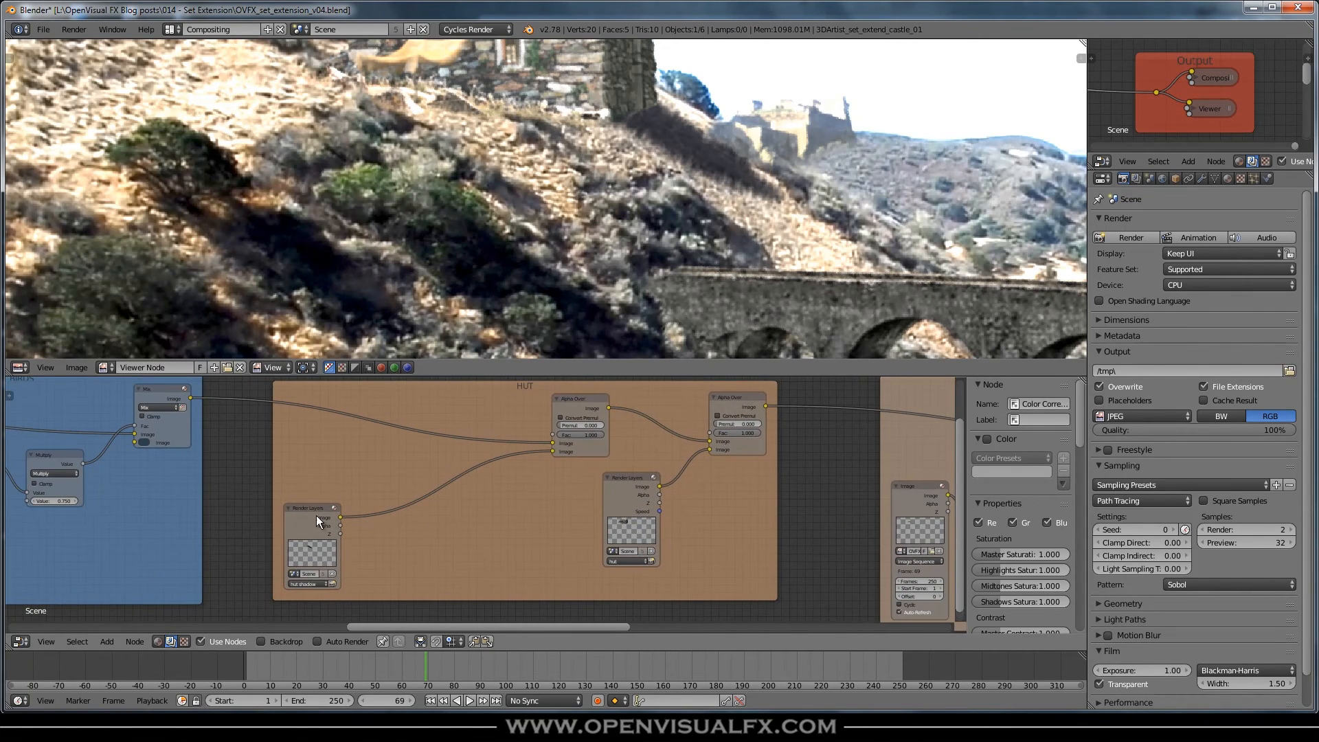
pyautogui.scroll(-3, 584, 139)
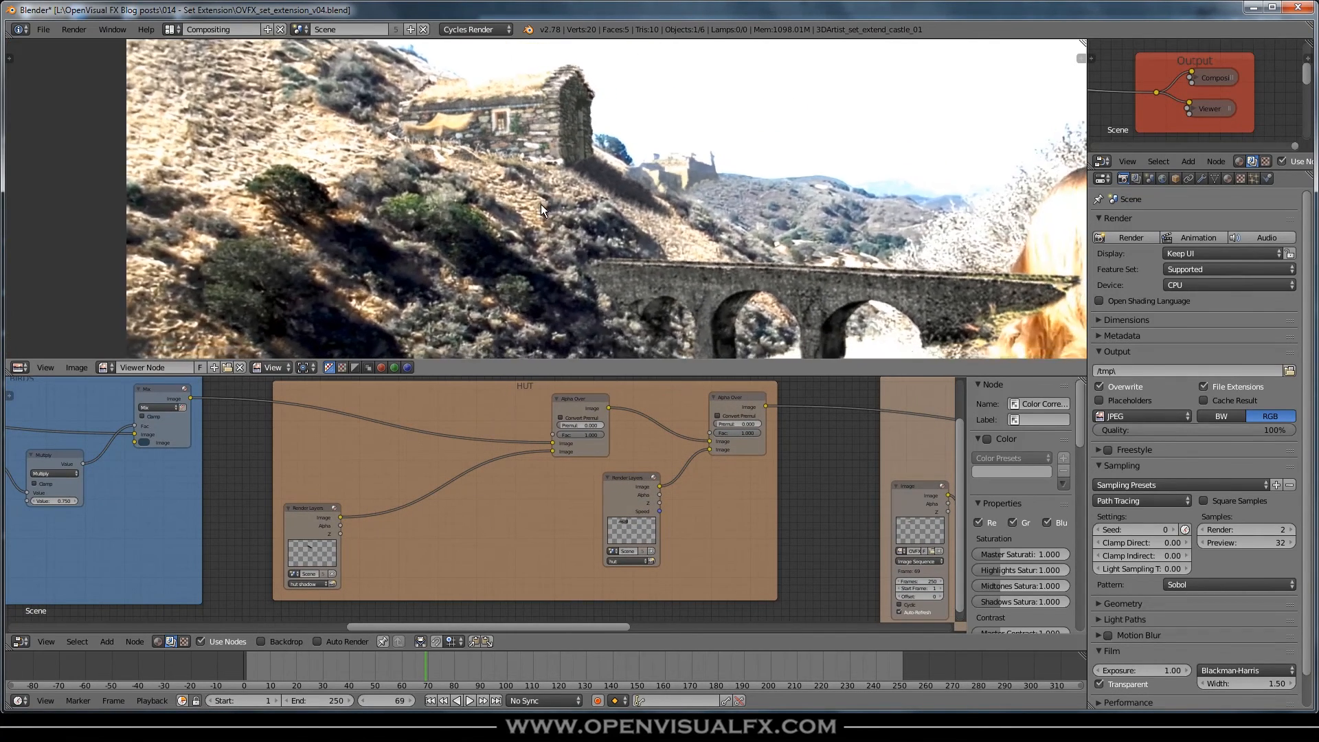
# Step: Add a Bright/Contrast node in the HUT frame on the link between the hut shadow render layer and the first Alpha Over
pyautogui.scroll(1, 443, 505)
pyautogui.moveTo(431, 542); pyautogui.dragTo(415, 512, button='middle')
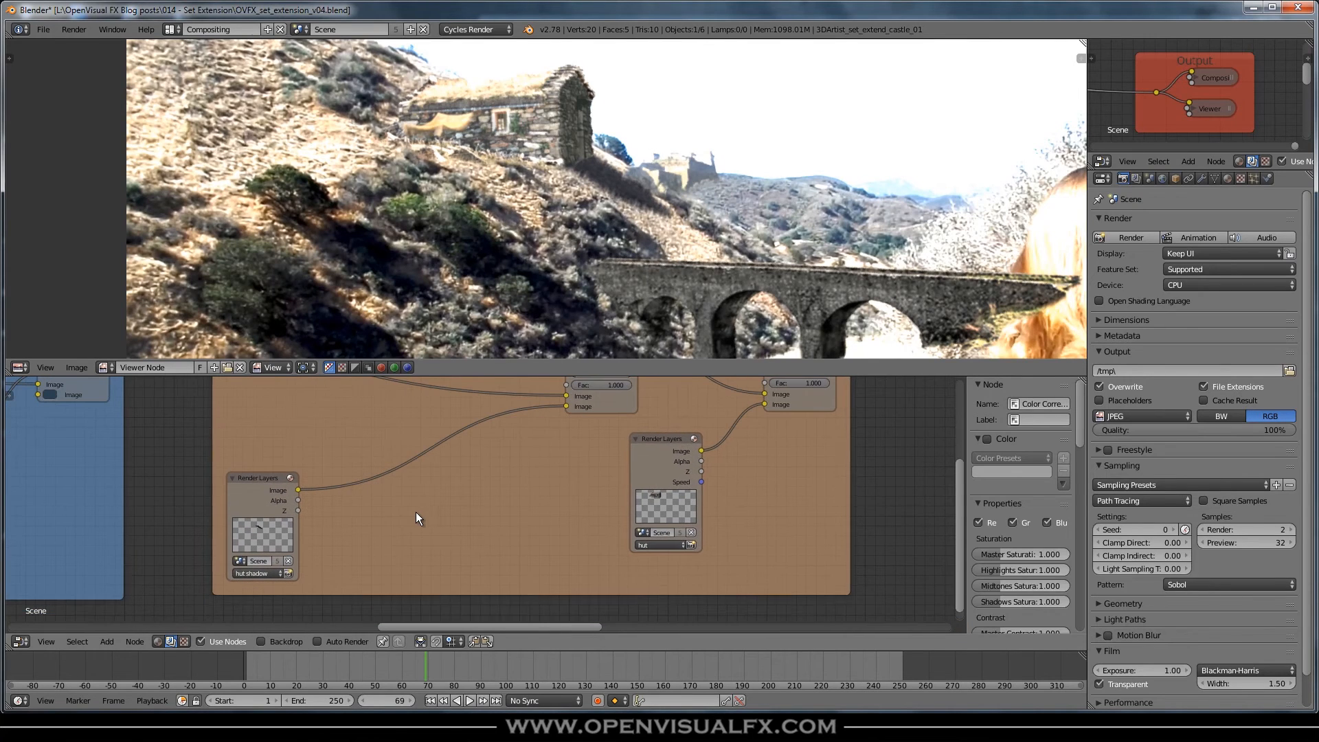
pyautogui.click(417, 513)
pyautogui.hotkey('shift', 'a')
pyautogui.moveTo(419, 514)
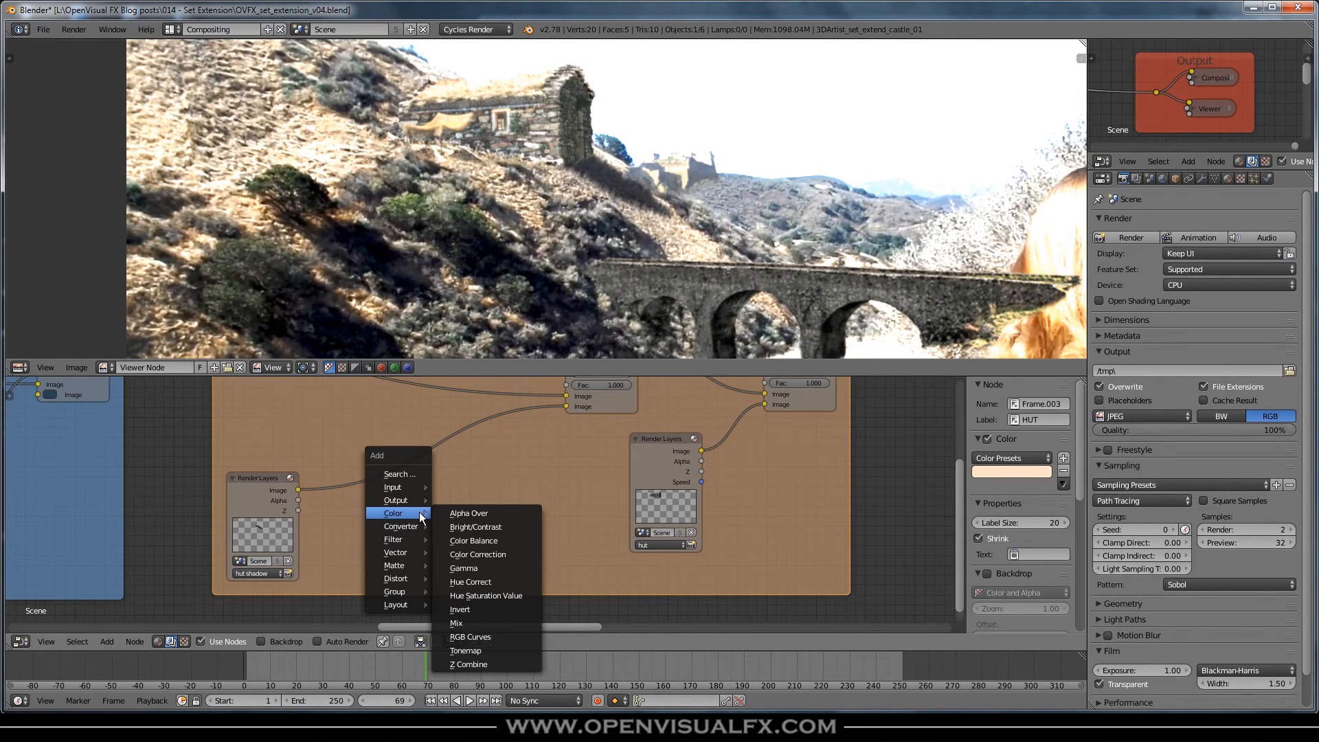
pyautogui.click(472, 526)
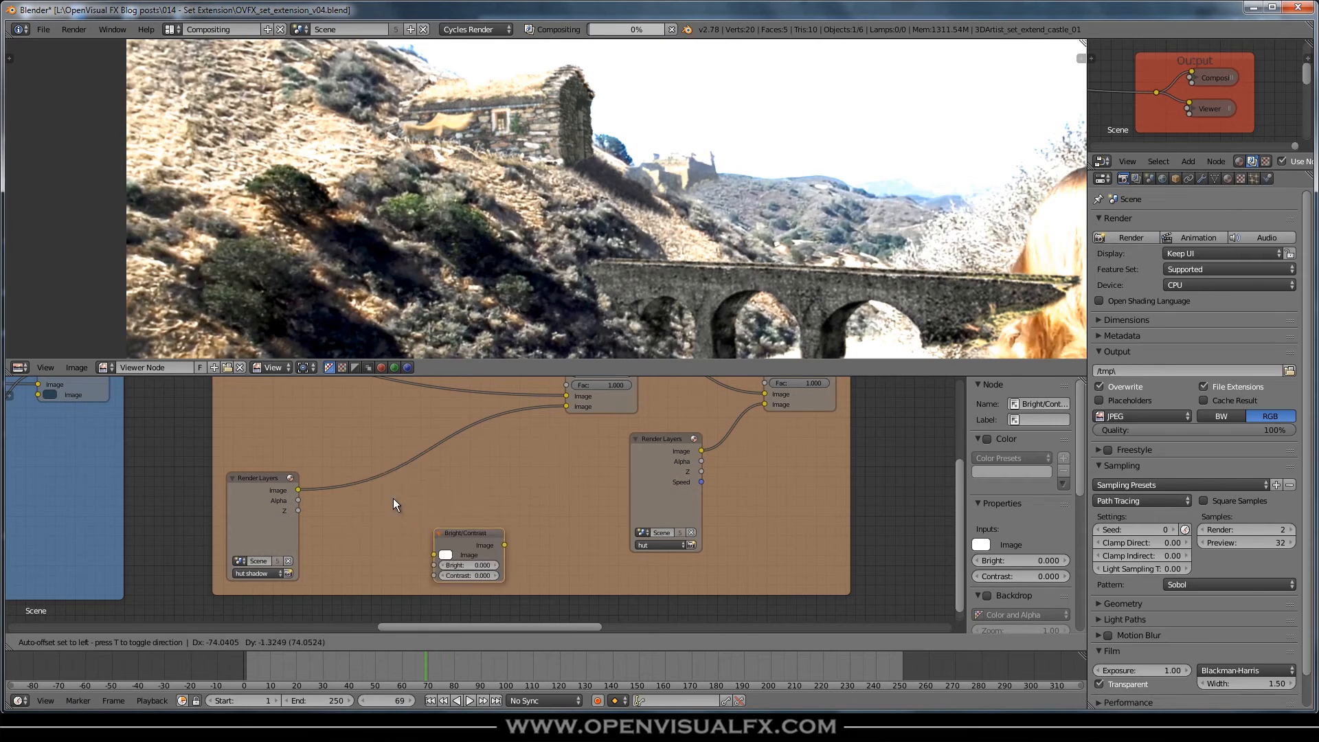
pyautogui.click(373, 456)
# Step: Set the Contrast of the hut shadow's Bright/Contrast node to 1
pyautogui.scroll(3, 405, 509)
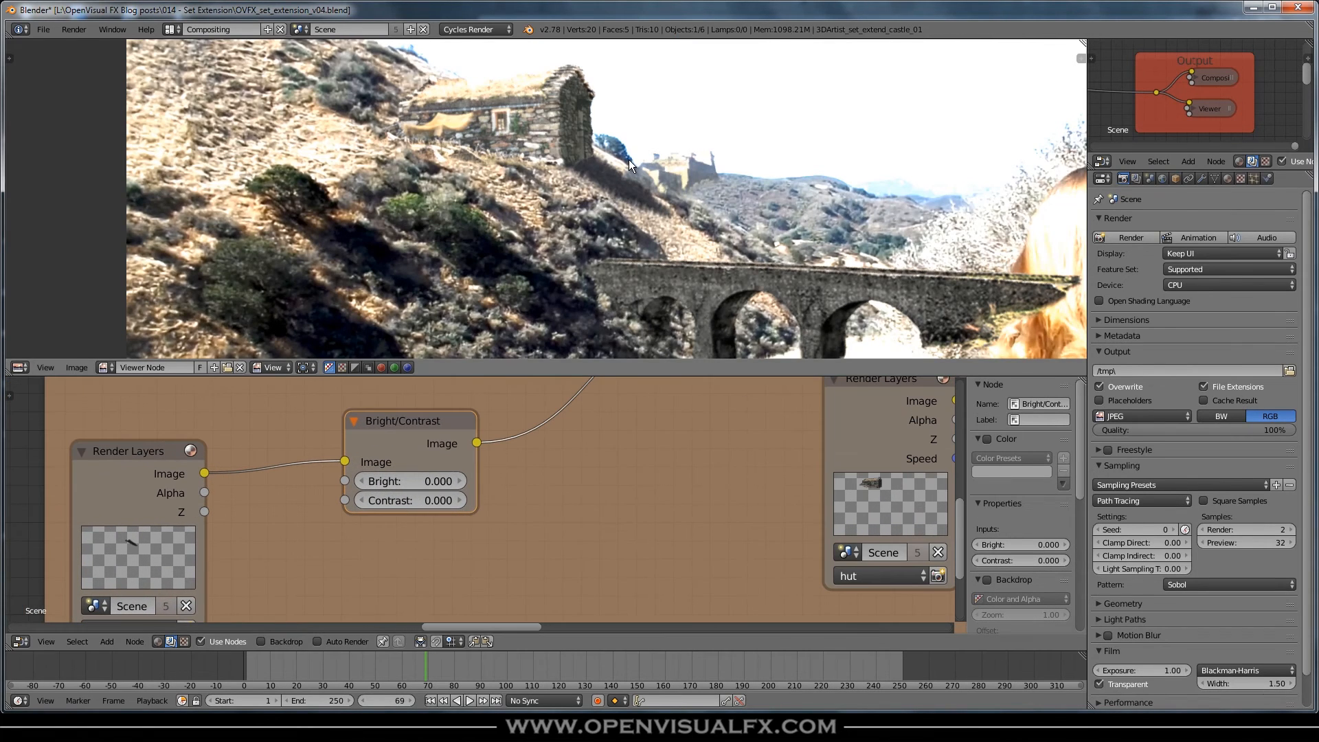
pyautogui.scroll(3, 629, 160)
pyautogui.scroll(-2, 604, 200)
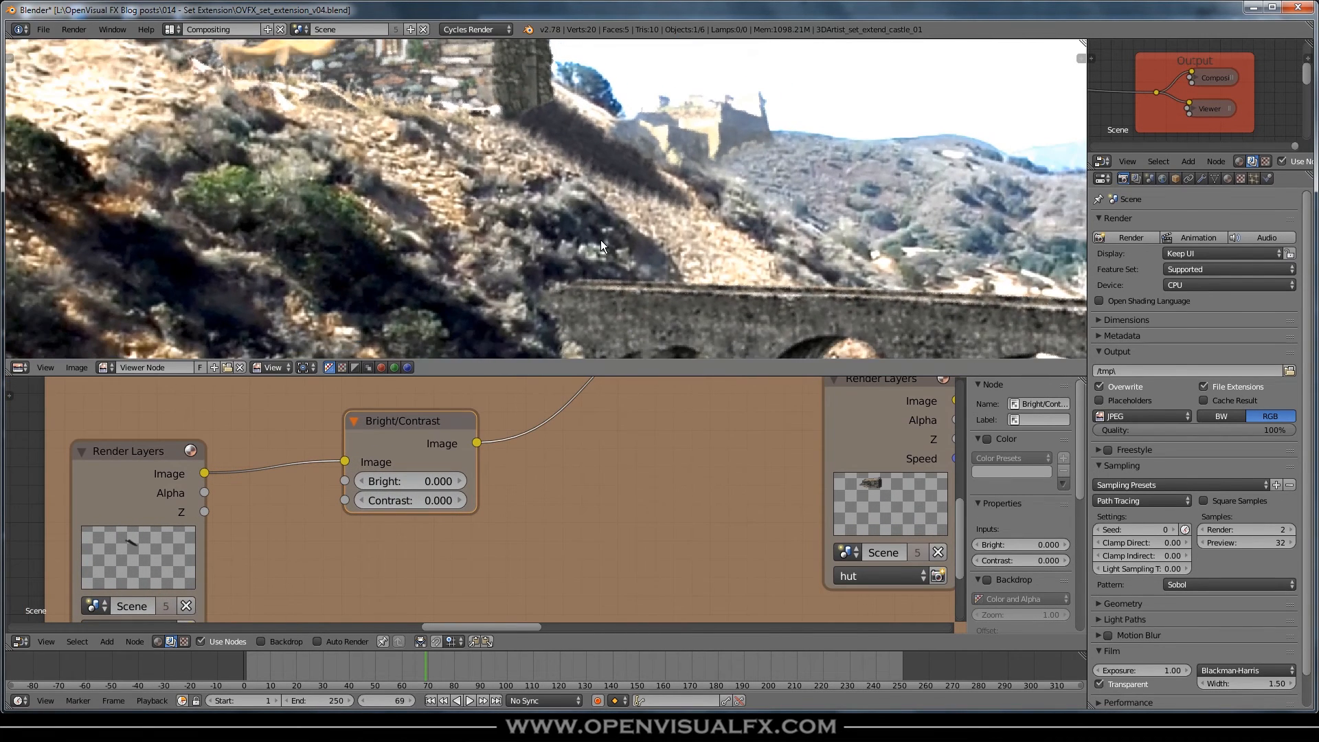
pyautogui.click(426, 500)
pyautogui.write('1')
pyautogui.press('Return')
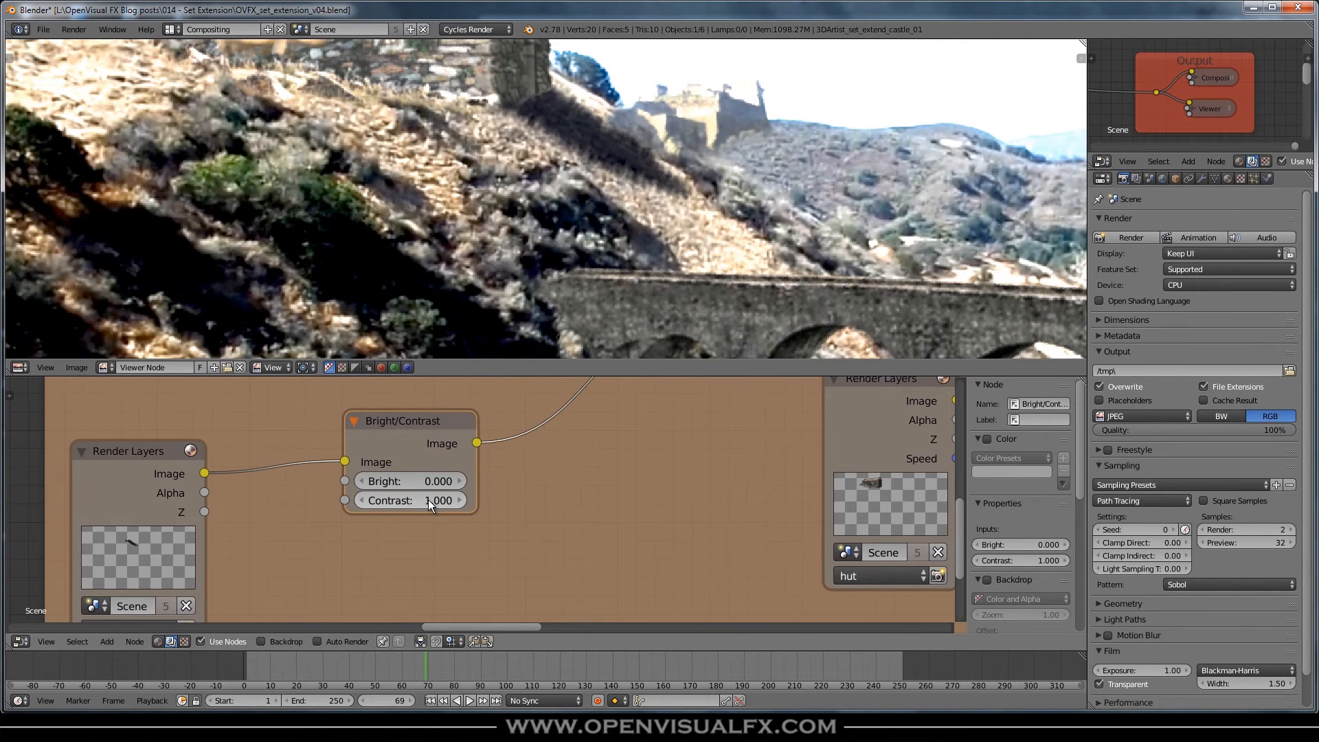
# Step: Enable Convert Premul on the Alpha Over node that receives the hut shadow
pyautogui.scroll(-2, 423, 496)
pyautogui.moveTo(538, 439); pyautogui.dragTo(492, 552, button='middle')
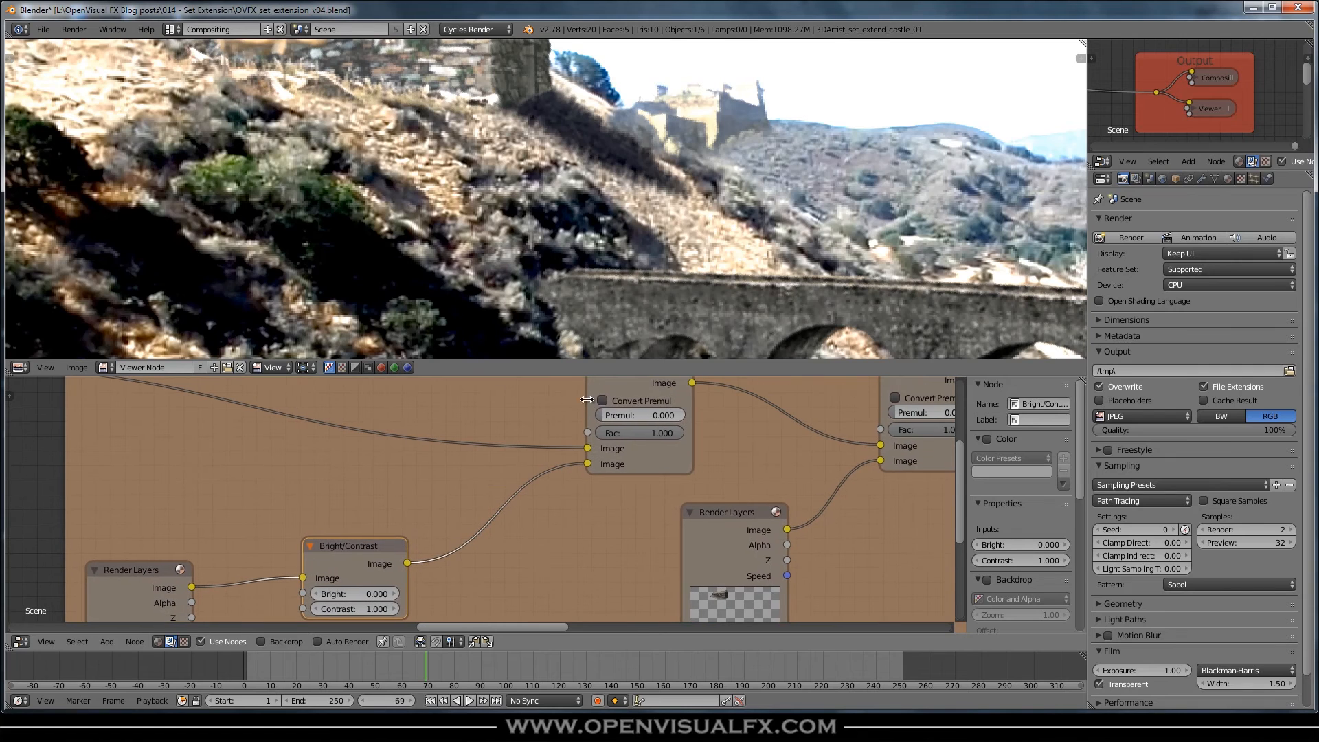
pyautogui.click(601, 400)
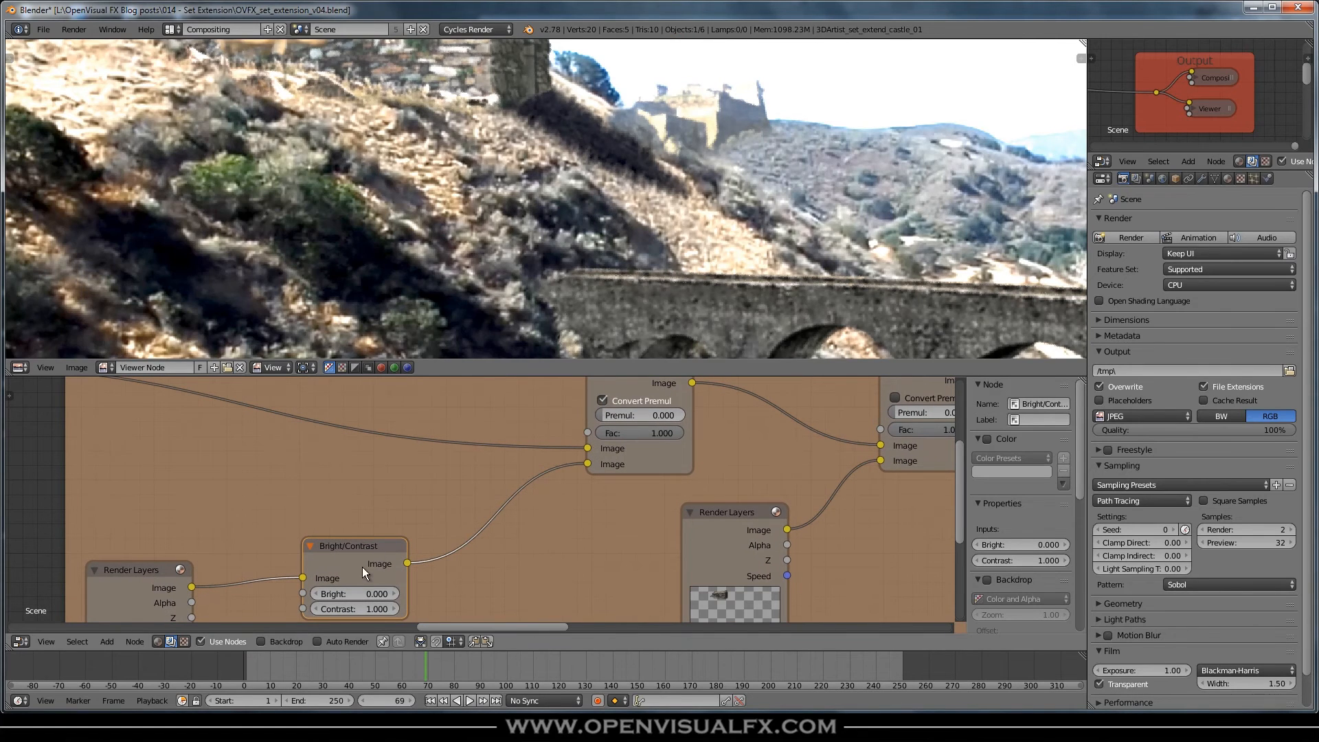
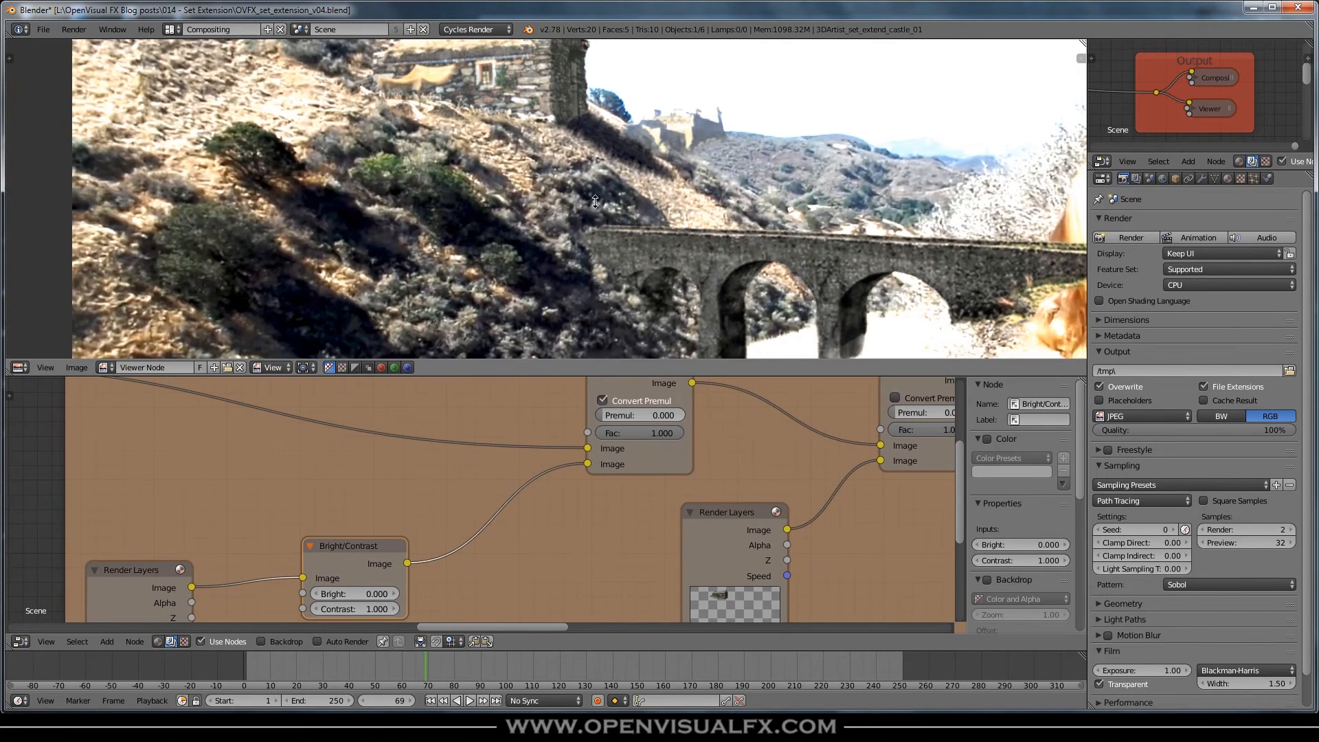
# Step: Try a Contrast of 2 on the hut shadow's Bright/Contrast node
pyautogui.click(360, 609)
pyautogui.write('2')
pyautogui.press('Return')
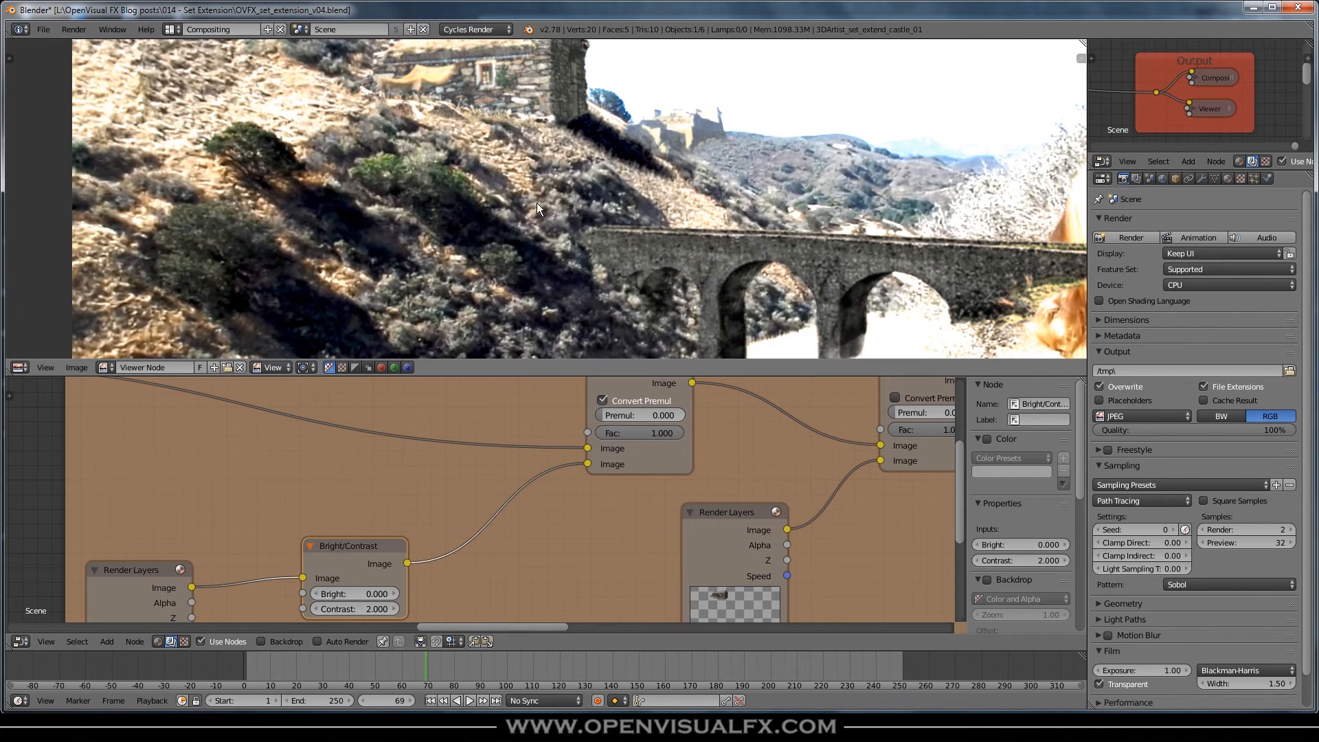
# Step: Set the Contrast of the hut shadow's Bright/Contrast node to 1.5
pyautogui.scroll(1, 570, 164)
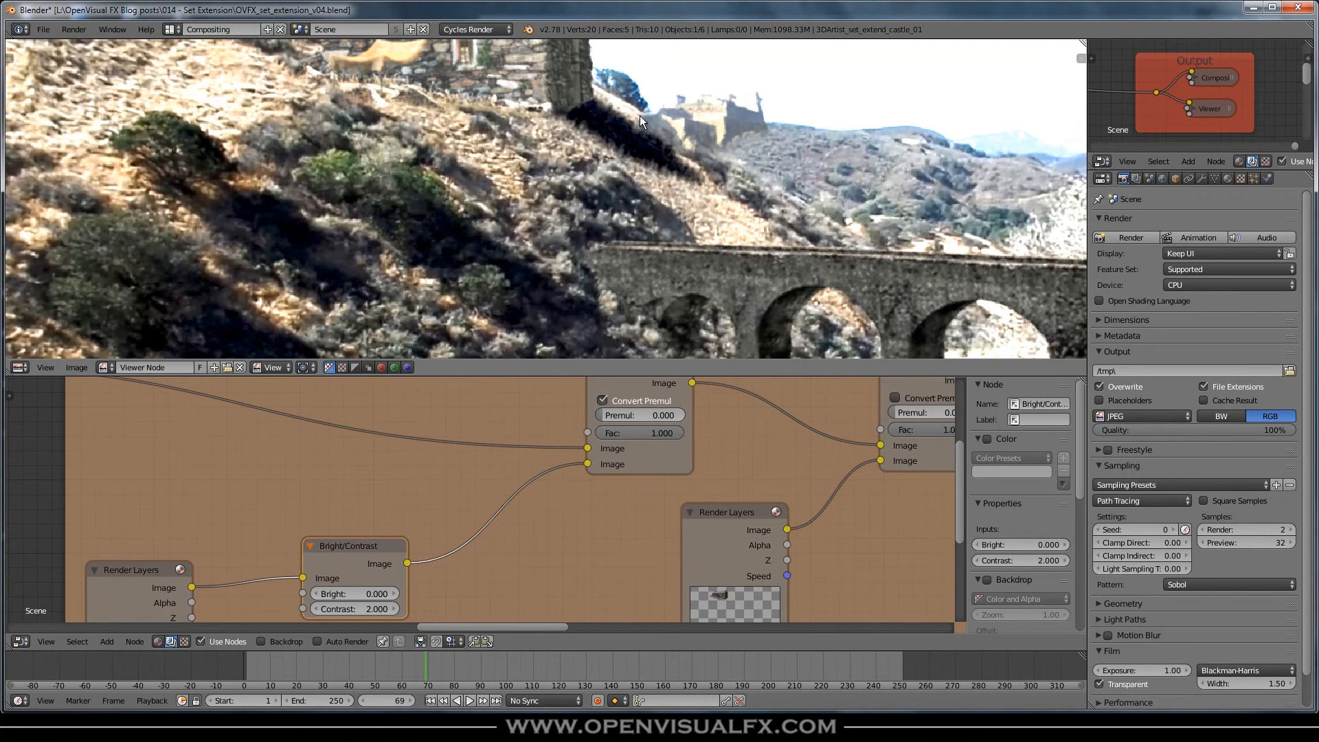
pyautogui.click(351, 608)
pyautogui.write('1.5')
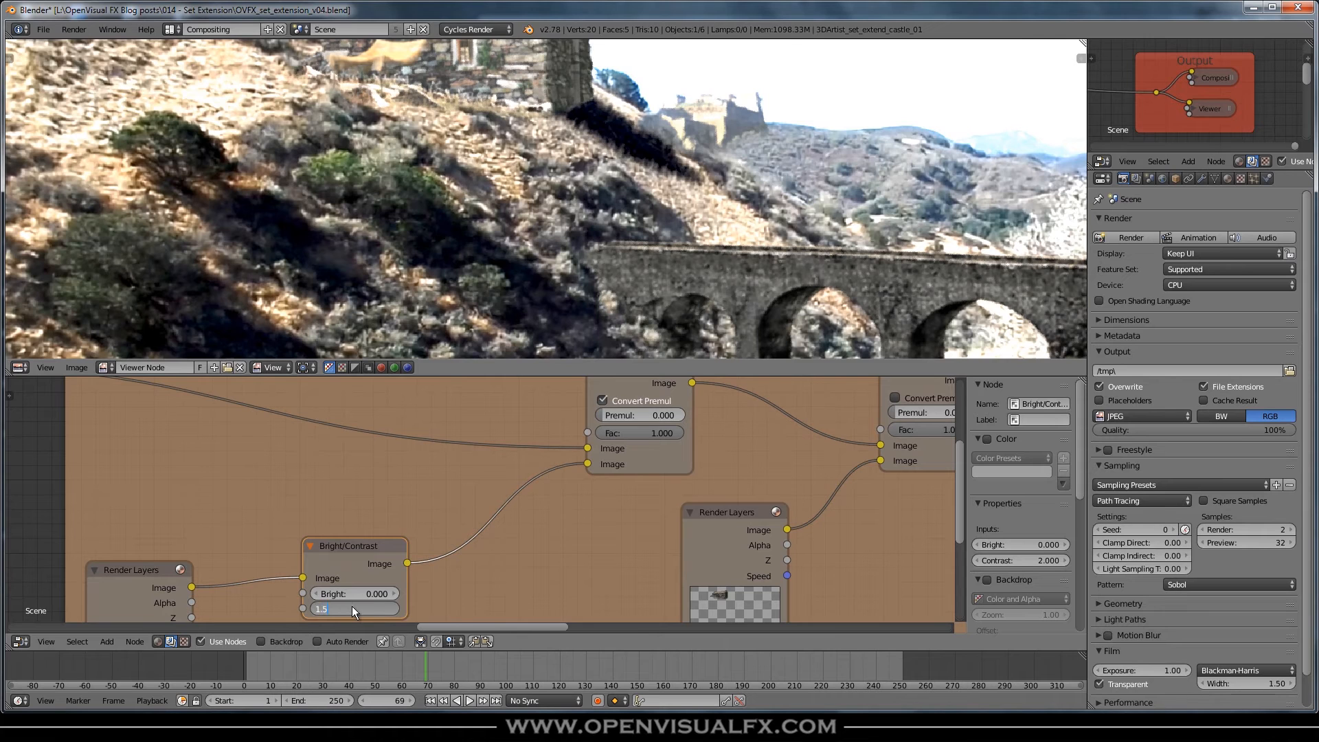
pyautogui.press('Return')
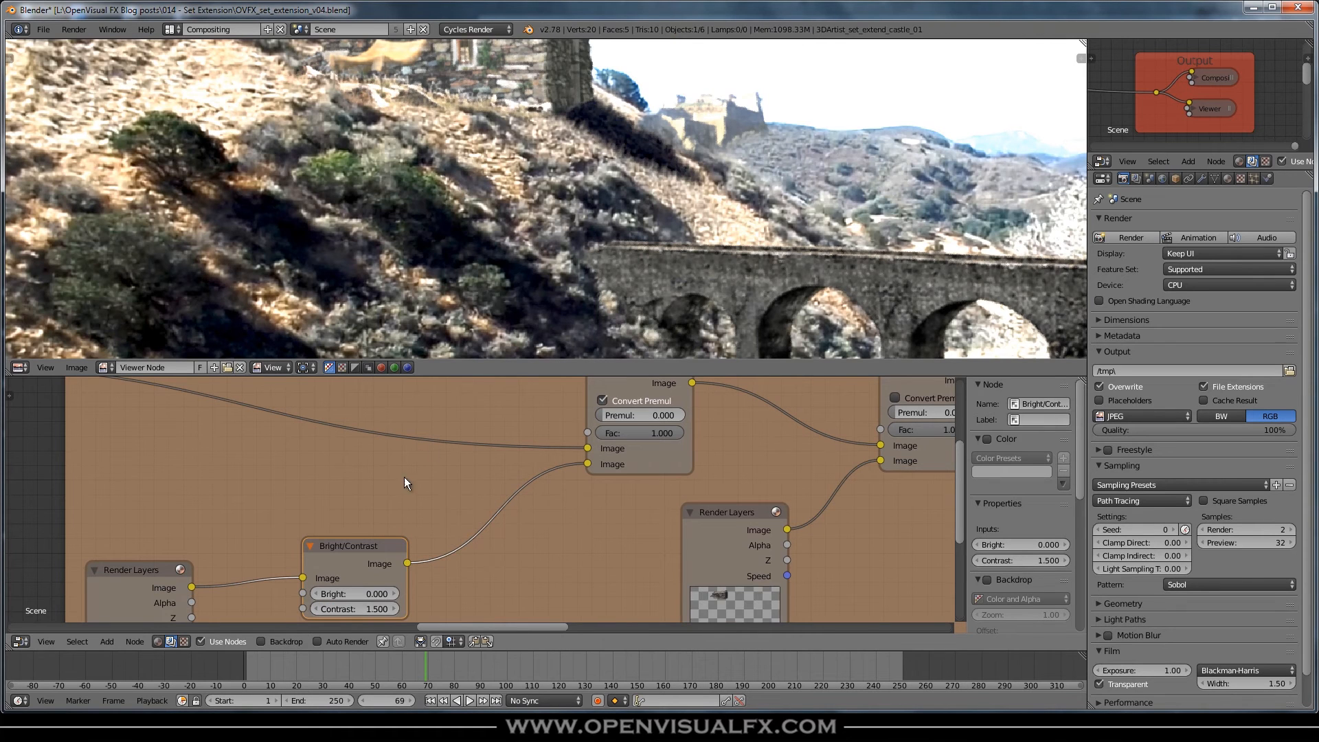
# Step: Compare the hut shadow's darkness with the bush shadows on the hillside in the composite preview
pyautogui.scroll(1, 638, 189)
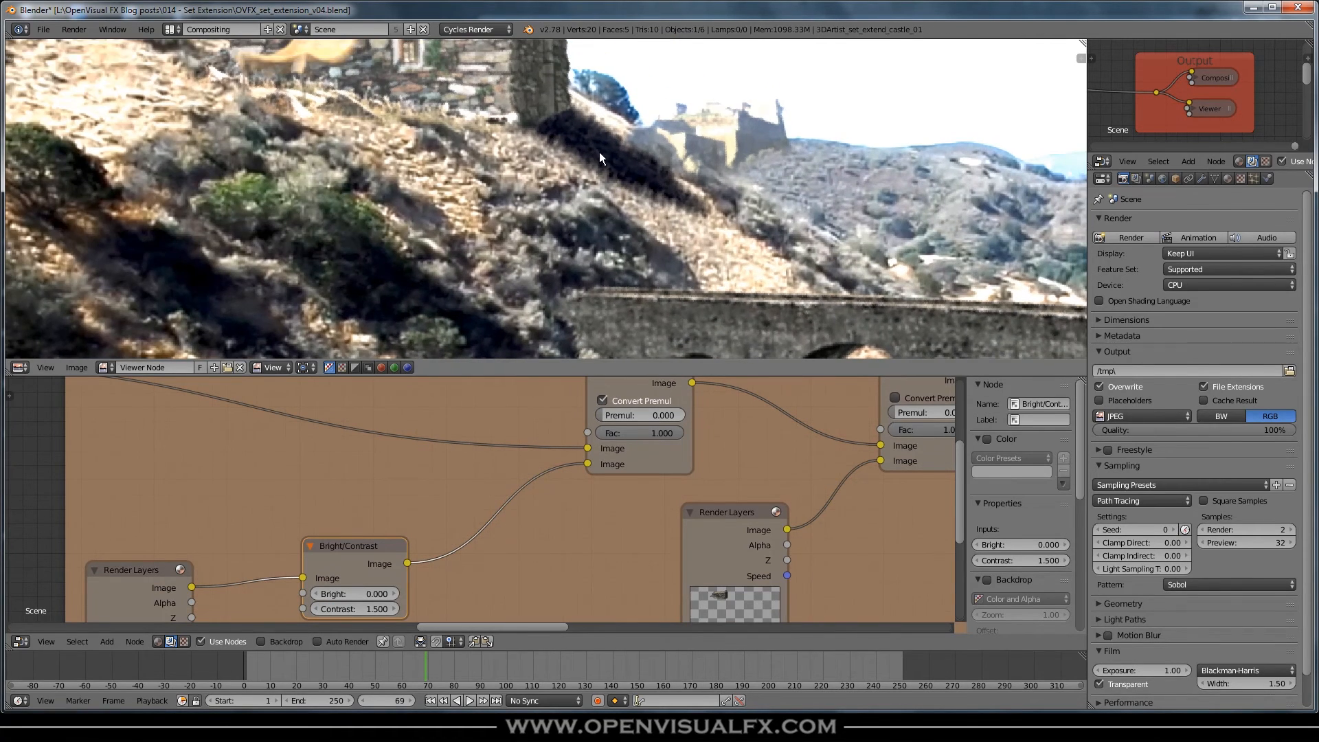
pyautogui.scroll(2, 592, 137)
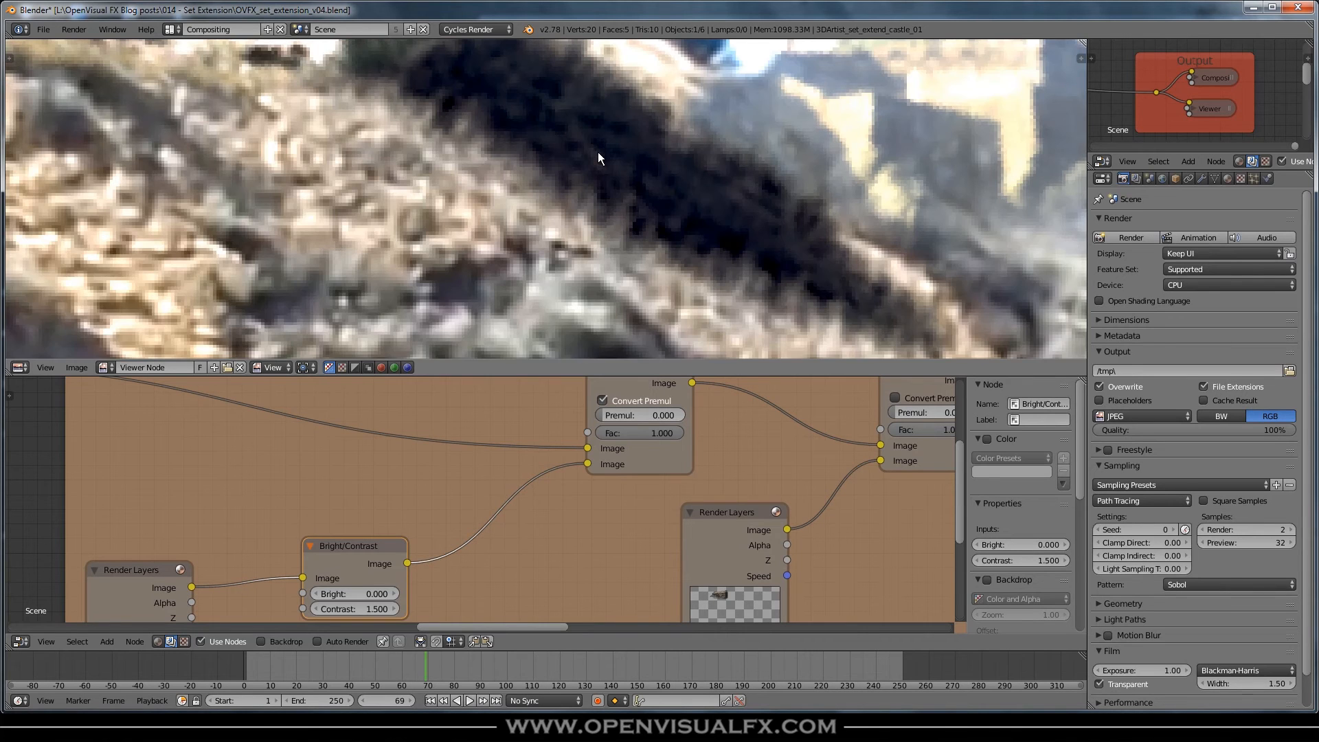
pyautogui.scroll(1, 534, 197)
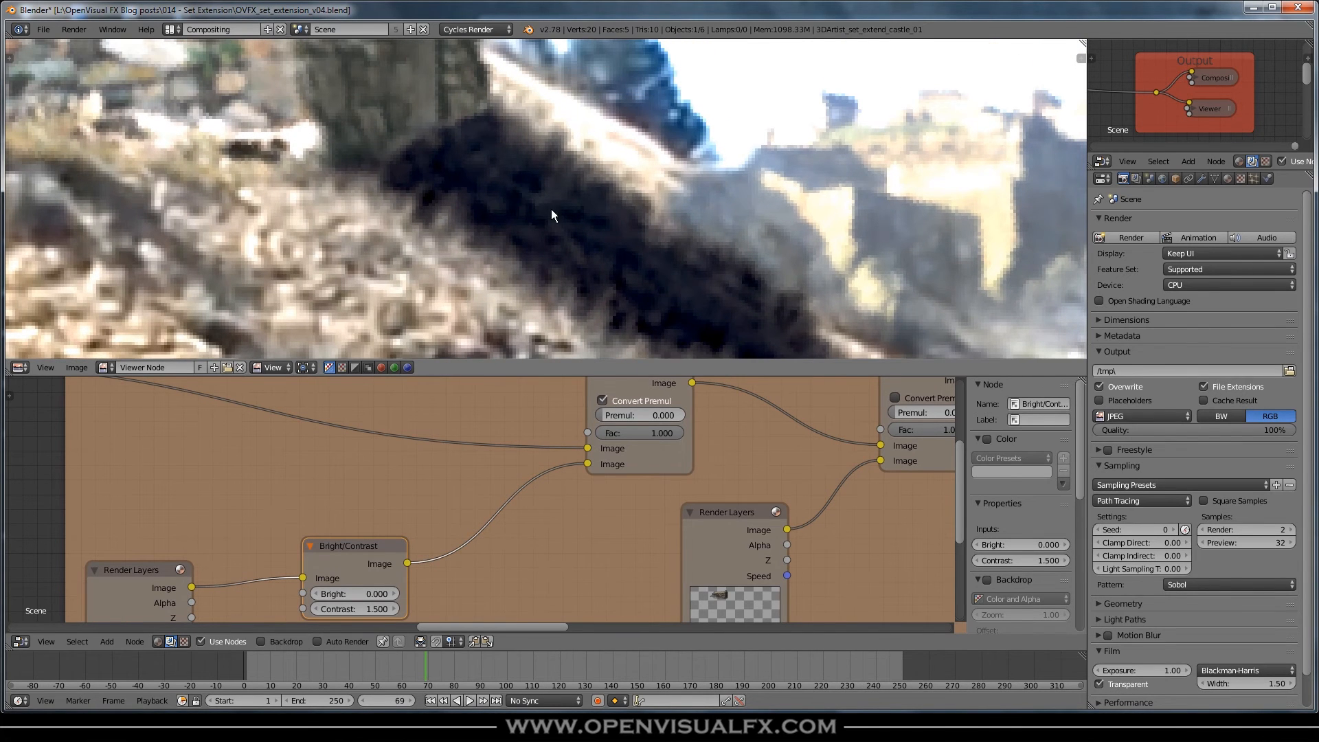
pyautogui.scroll(-1, 509, 223)
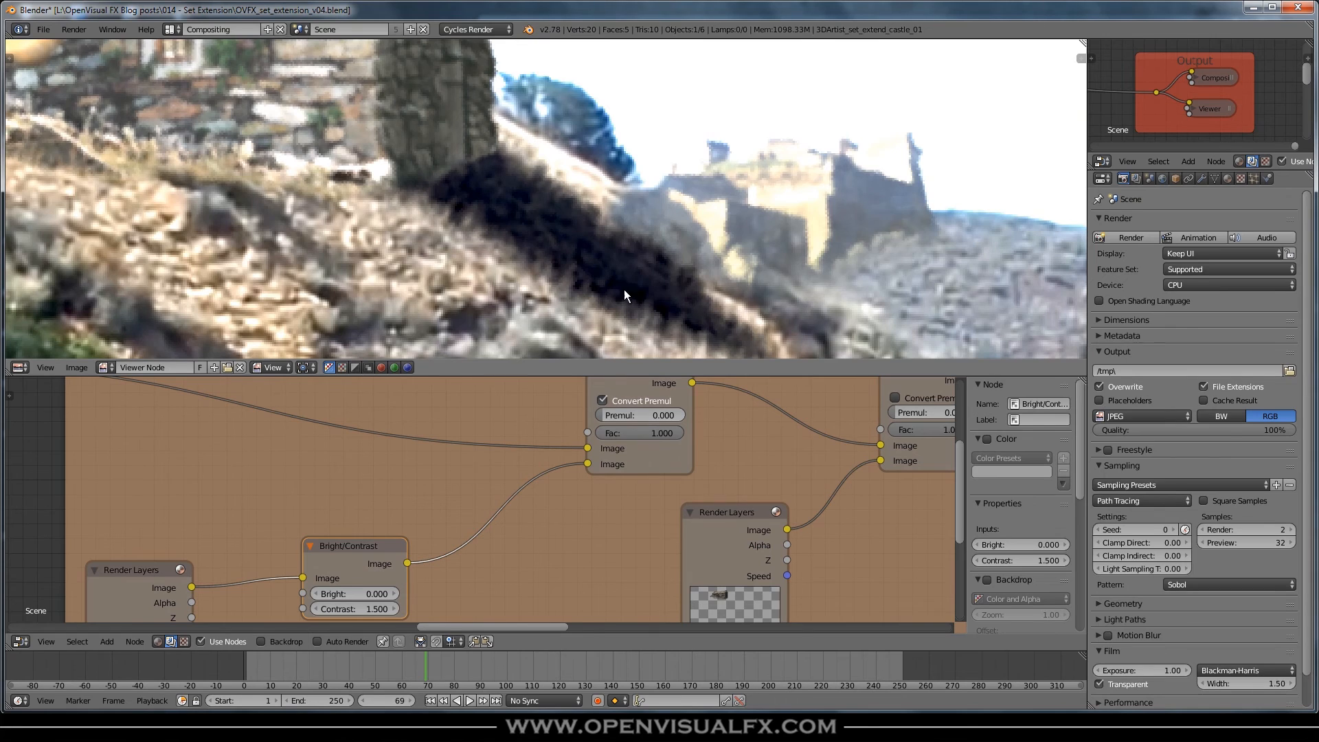
pyautogui.scroll(-4, 498, 300)
pyautogui.moveTo(487, 310); pyautogui.dragTo(561, 214, button='middle')
pyautogui.scroll(3, 445, 298)
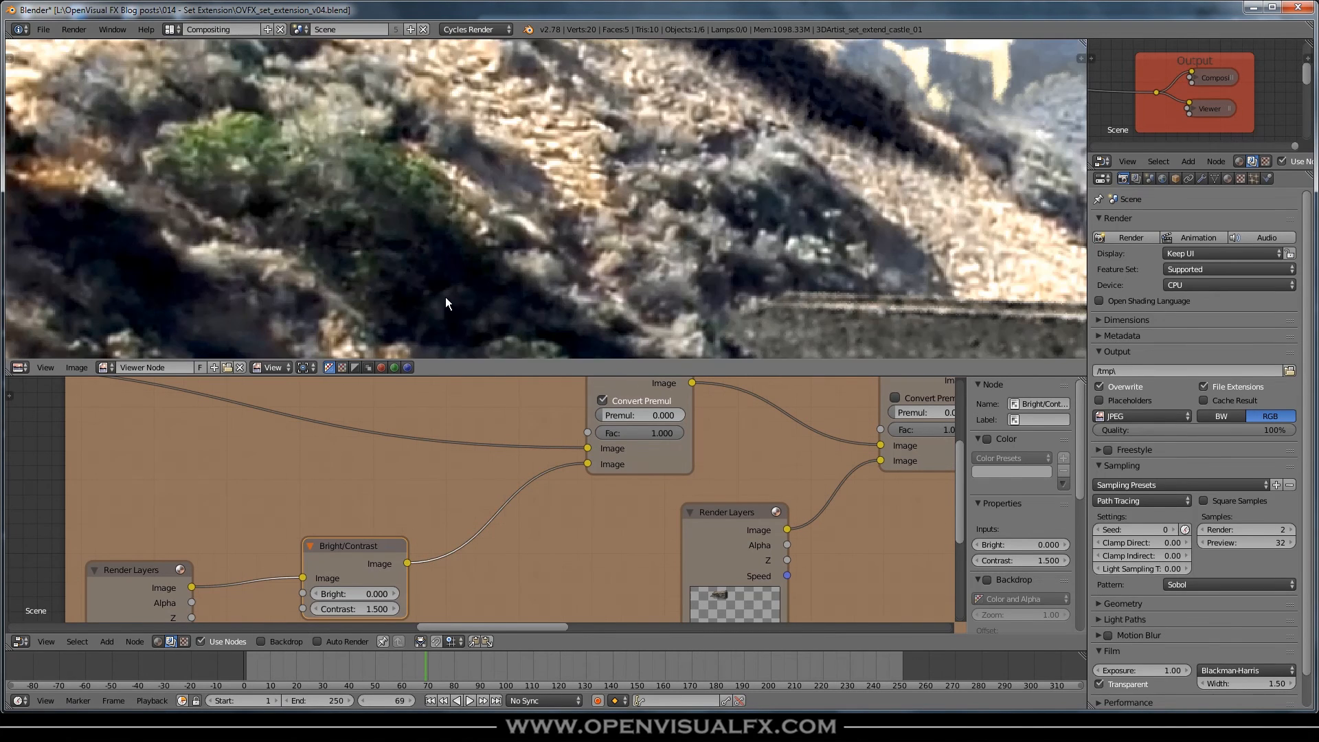
pyautogui.scroll(-3, 673, 178)
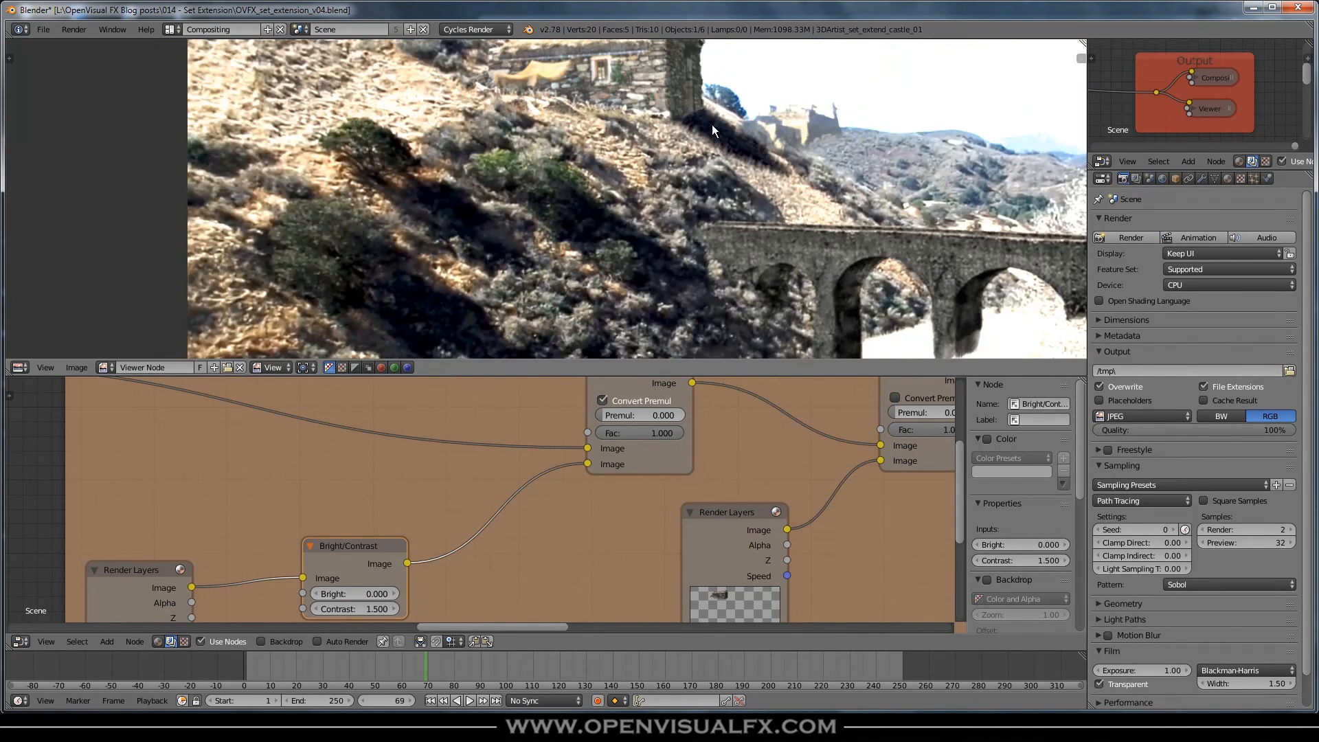
pyautogui.scroll(1, 702, 164)
pyautogui.moveTo(707, 169); pyautogui.dragTo(640, 205, button='middle')
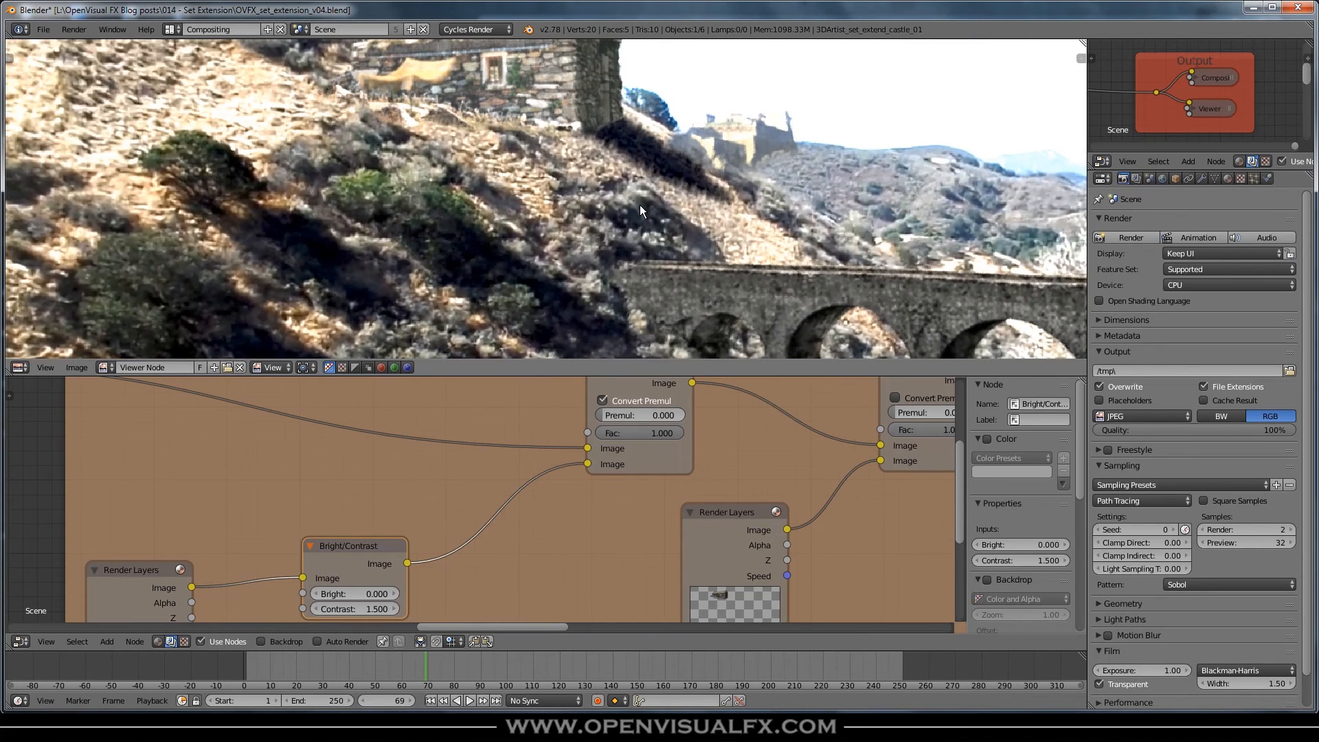
pyautogui.scroll(2, 640, 206)
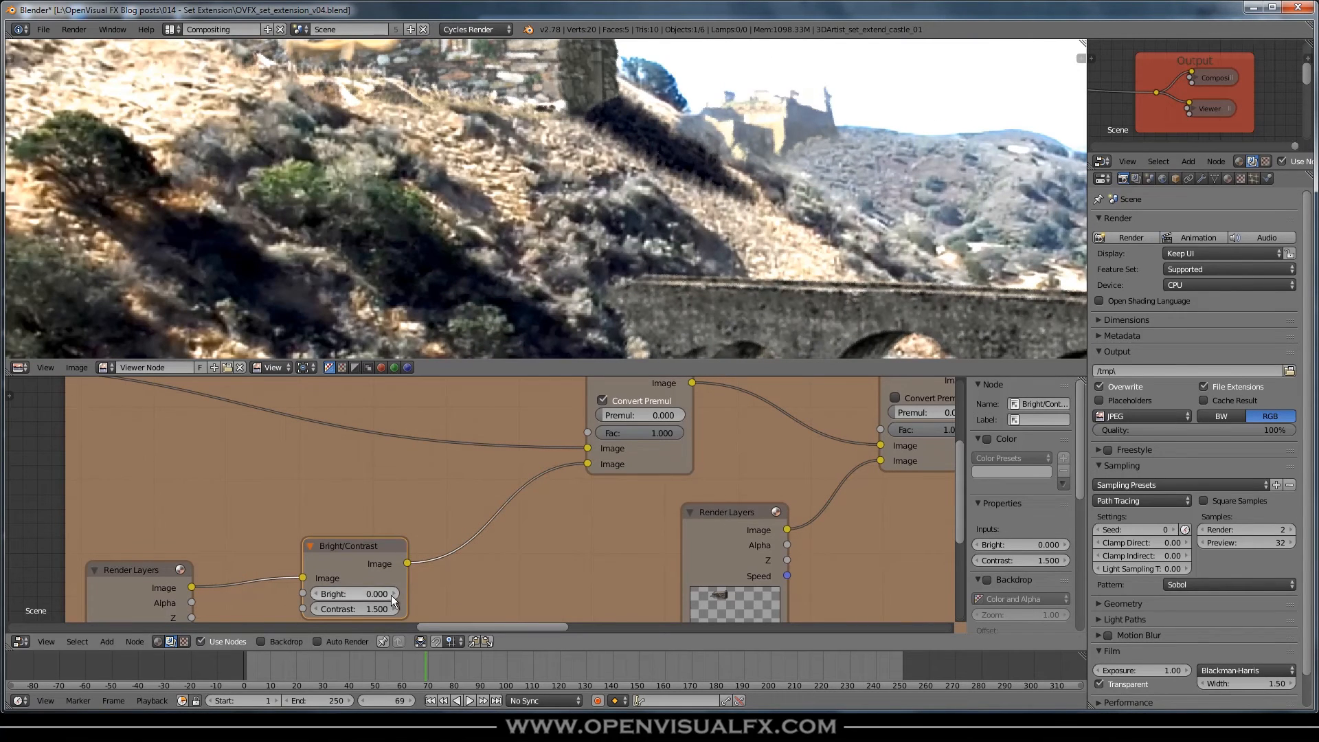
# Step: Try Contrast values of 1.3 and 1.4 on the hut shadow's Bright/Contrast node
pyautogui.click(366, 610)
pyautogui.write('1.3')
pyautogui.press('Return')
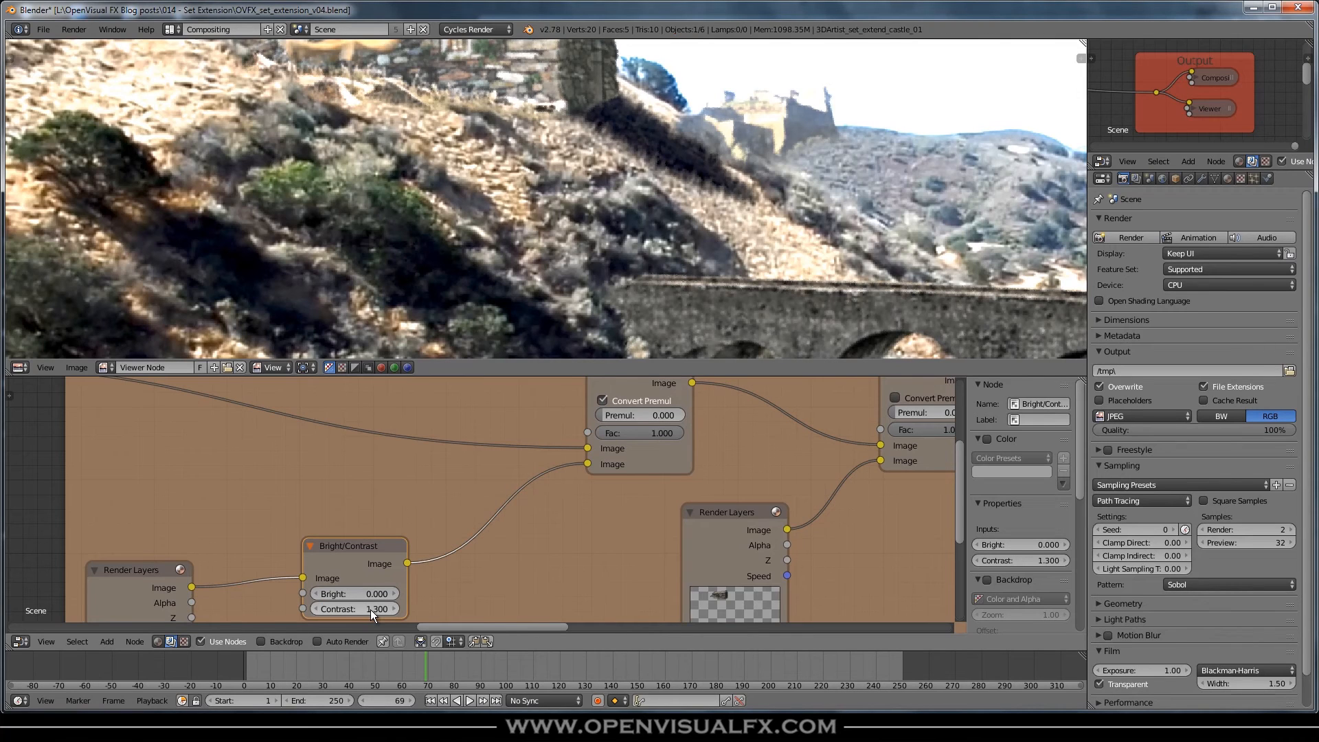
pyautogui.click(370, 610)
pyautogui.write('1.4')
pyautogui.press('Return')
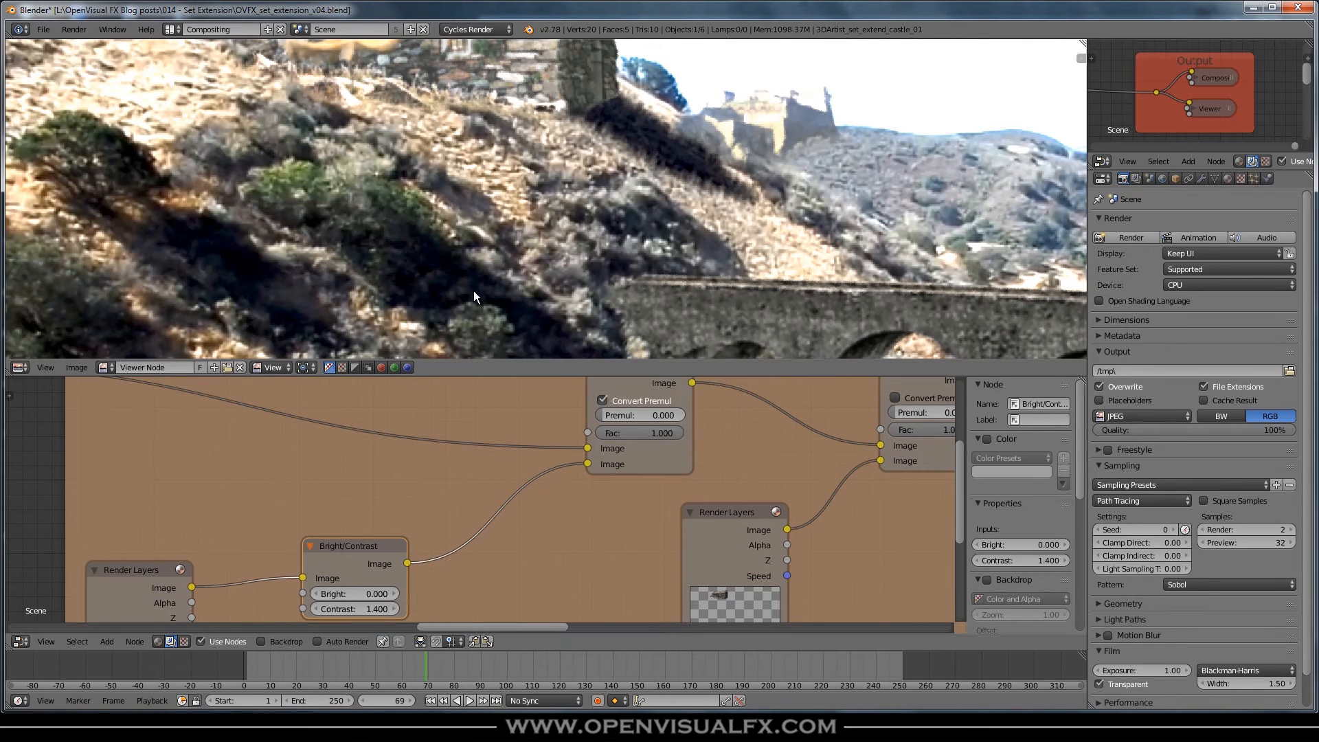
pyautogui.scroll(-2, 565, 158)
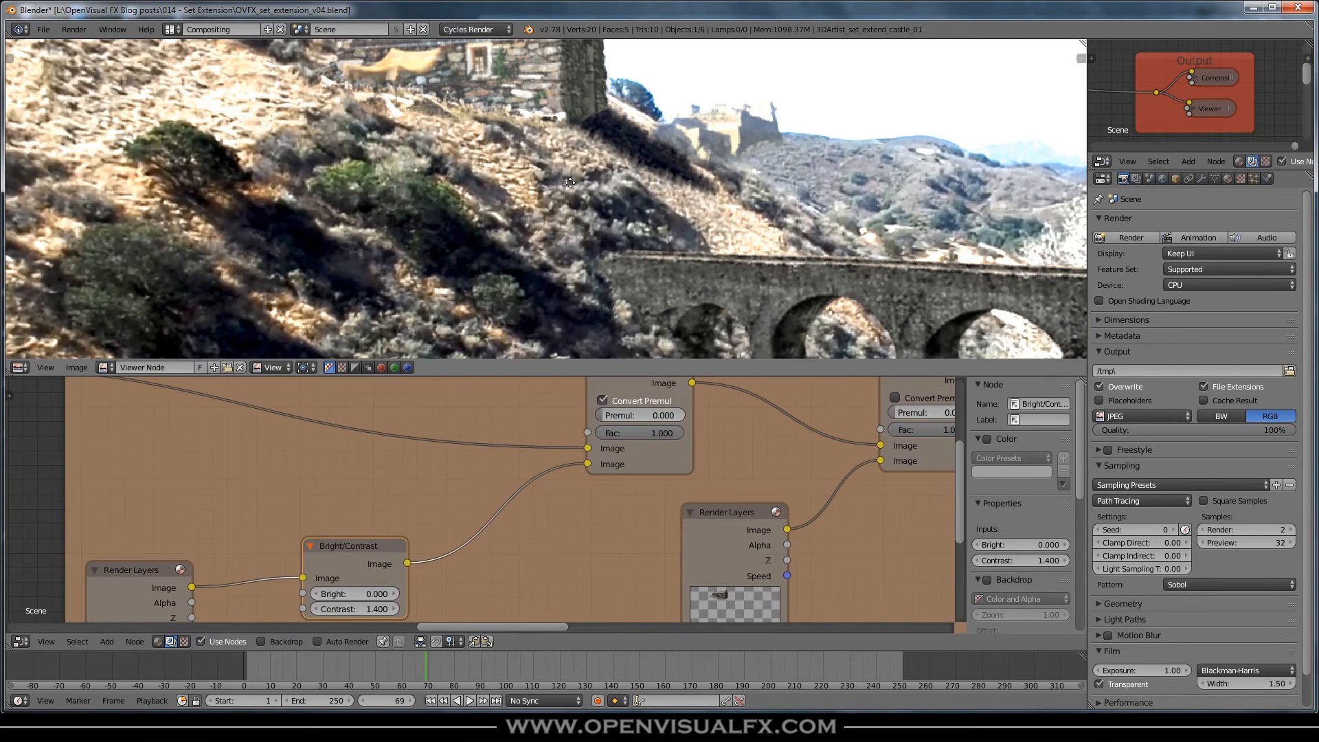
# Step: Return the Contrast of the hut shadow's Bright/Contrast node to 1.5 and check the shadow in the wider shot
pyautogui.moveTo(368, 605); pyautogui.dragTo(372, 603)
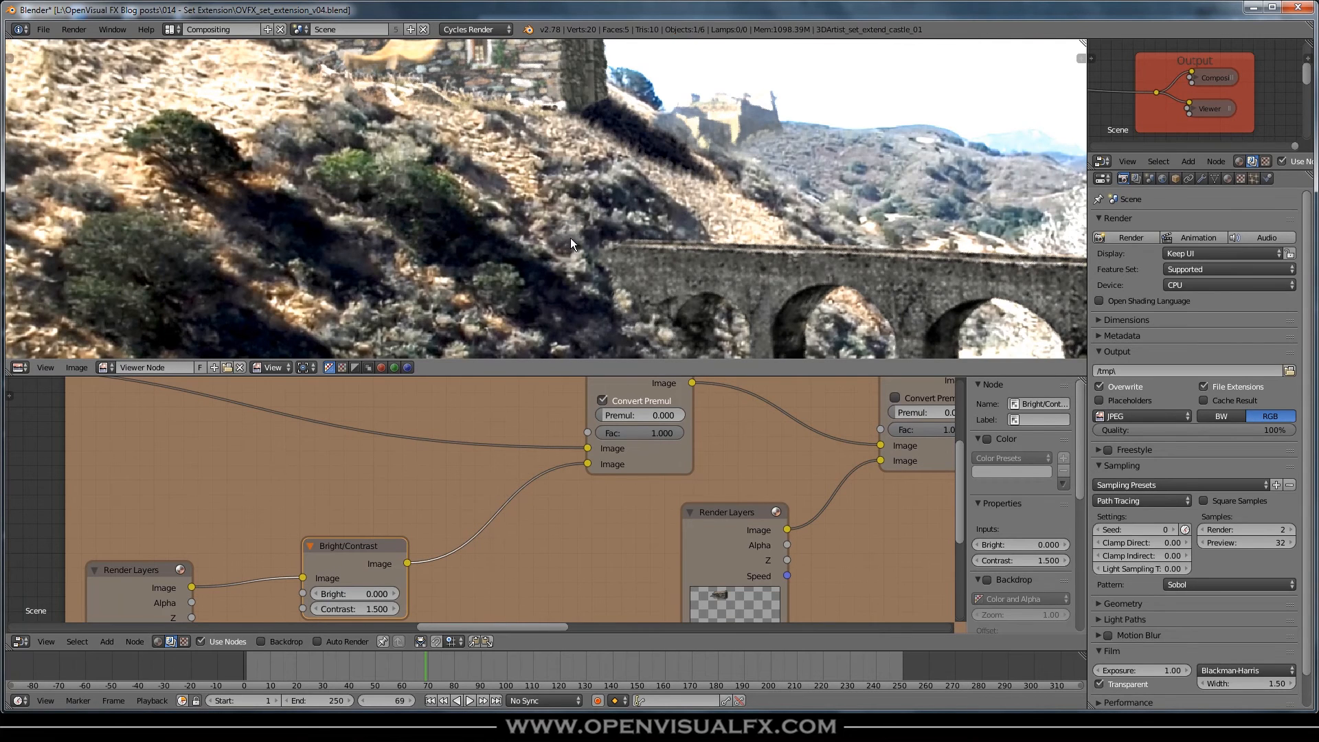
pyautogui.scroll(-2, 621, 190)
pyautogui.moveTo(620, 189); pyautogui.dragTo(564, 191, button='middle')
pyautogui.scroll(-3, 579, 512)
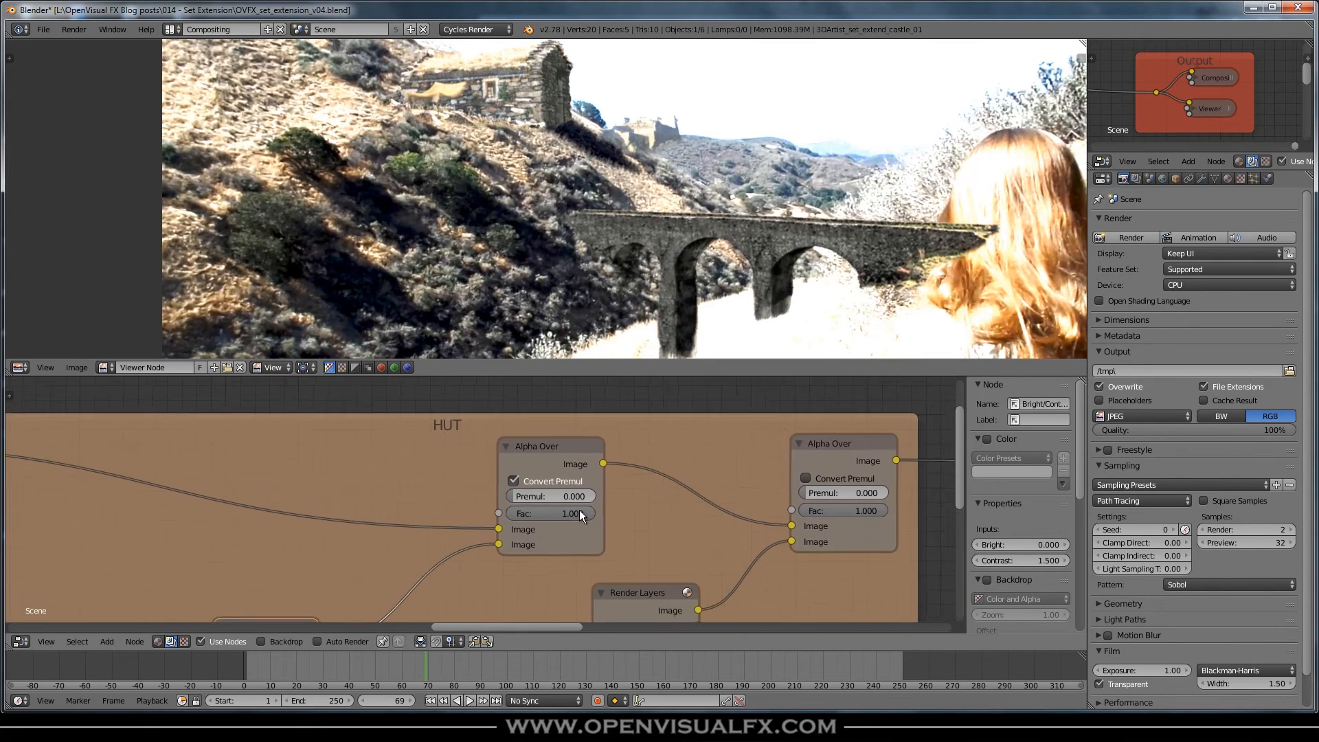
# Step: Move the hut Render Layers node away from its Alpha Over node to make room between them
pyautogui.click(515, 478)
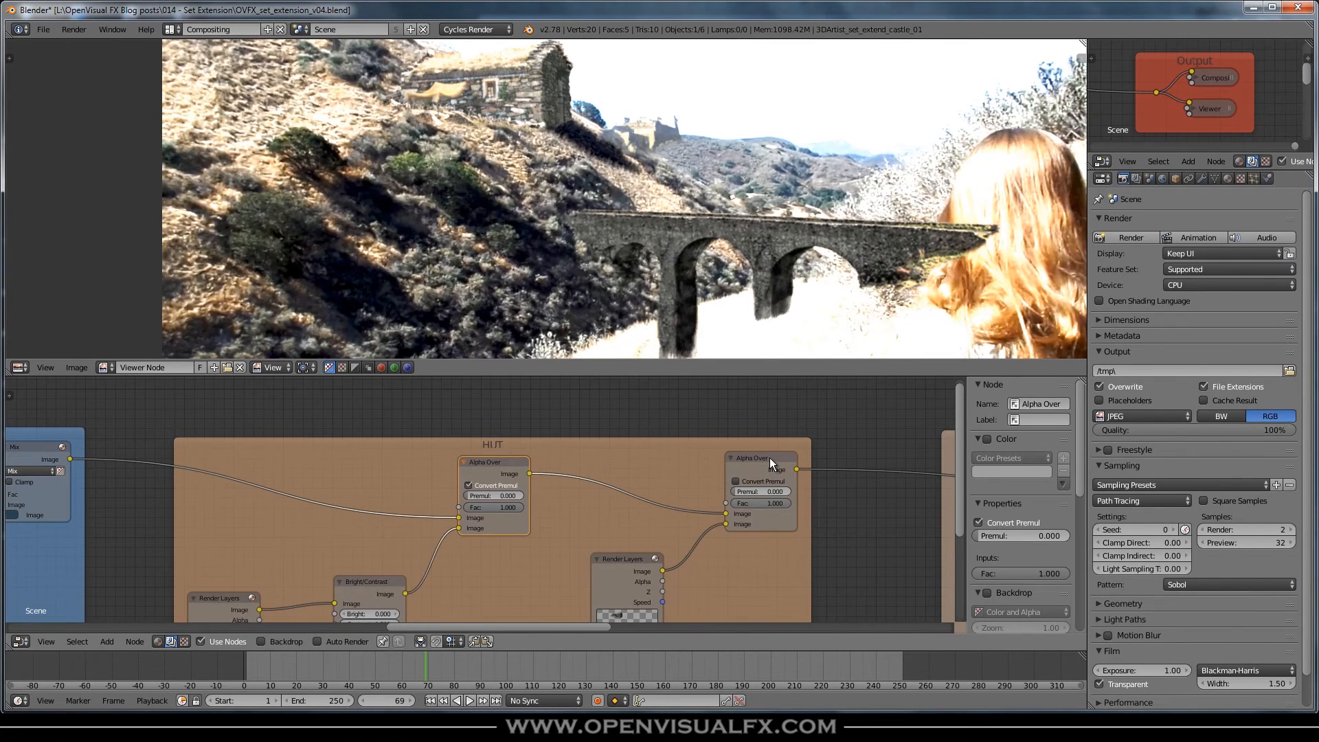
pyautogui.moveTo(675, 547); pyautogui.dragTo(684, 475, button='middle')
pyautogui.moveTo(612, 501); pyautogui.dragTo(489, 522)
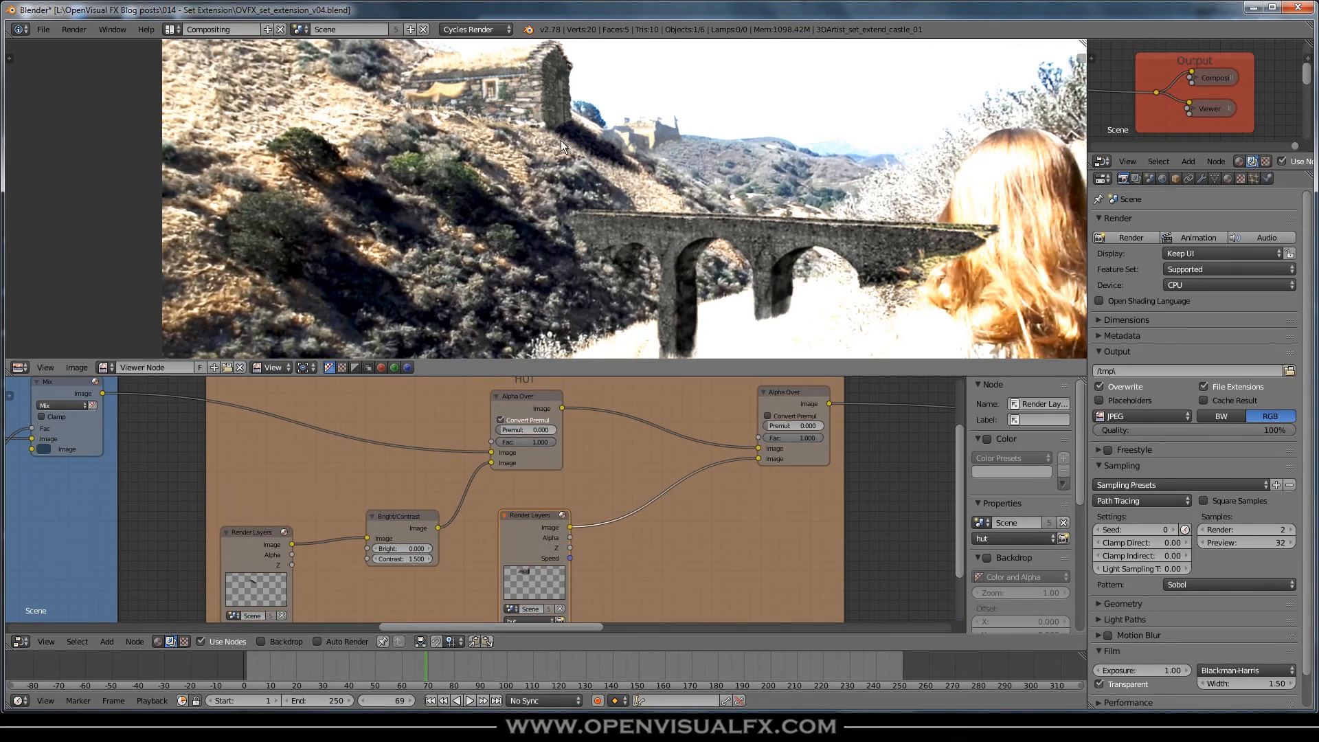
pyautogui.moveTo(560, 140); pyautogui.dragTo(622, 189, button='middle')
pyautogui.scroll(4, 622, 189)
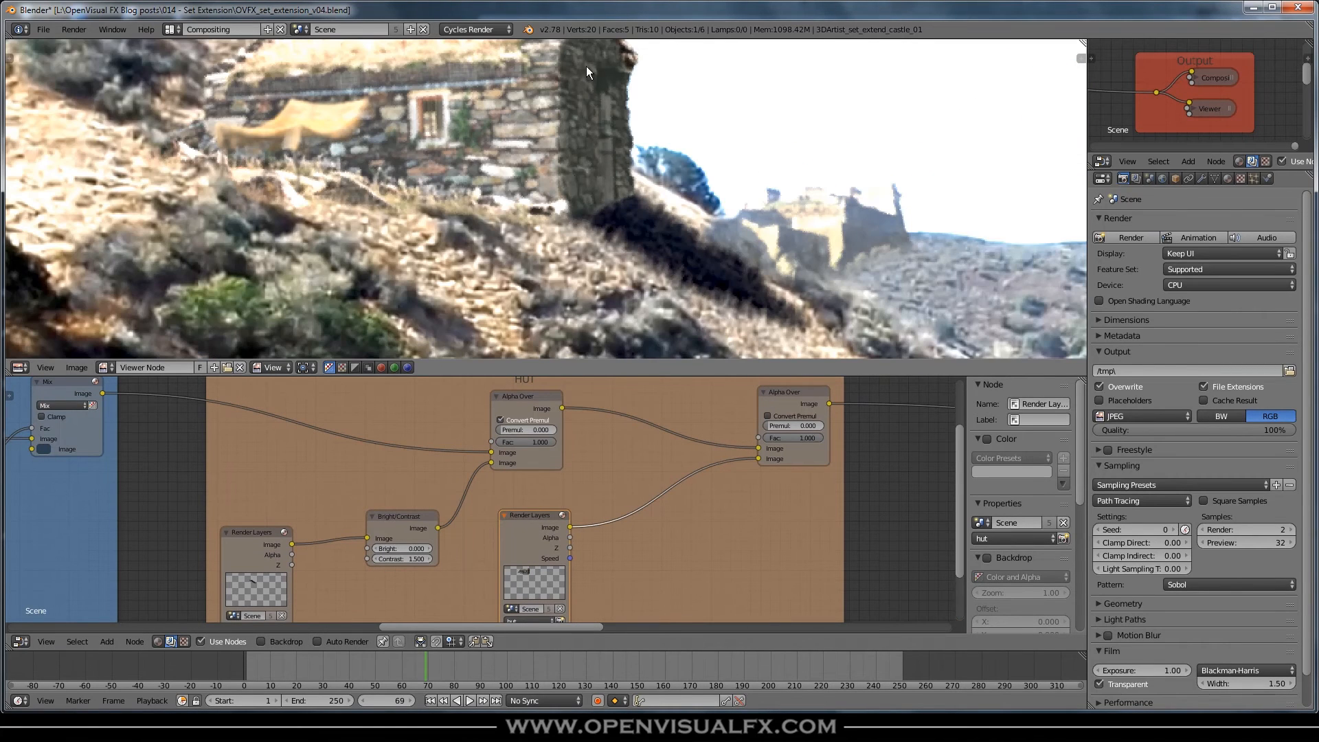
pyautogui.scroll(-4, 674, 249)
pyautogui.moveTo(640, 252); pyautogui.dragTo(643, 236, button='middle')
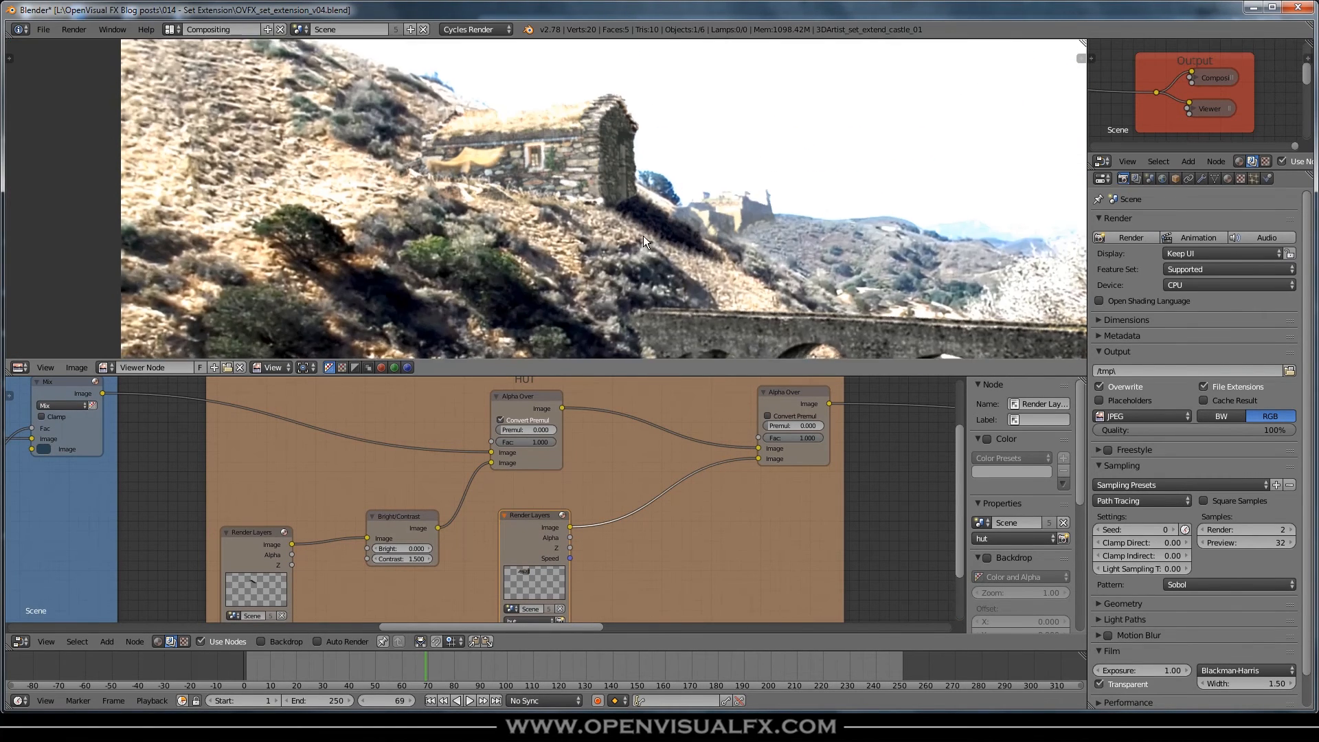
# Step: Insert a copy of the Bright/Contrast node between the hut Render Layers and its Alpha Over node, and enable Convert Premul there
pyautogui.click(412, 516)
pyautogui.hotkey('shift', 'd')
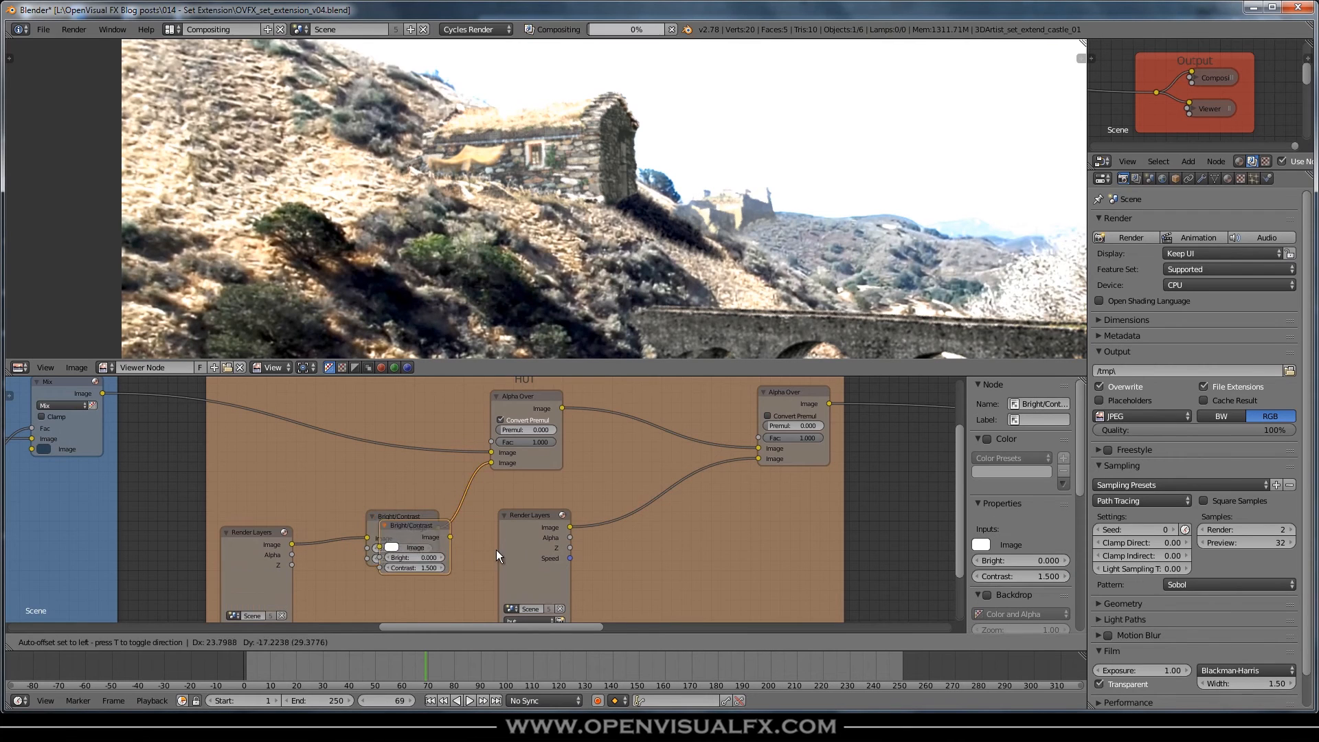
pyautogui.click(658, 496)
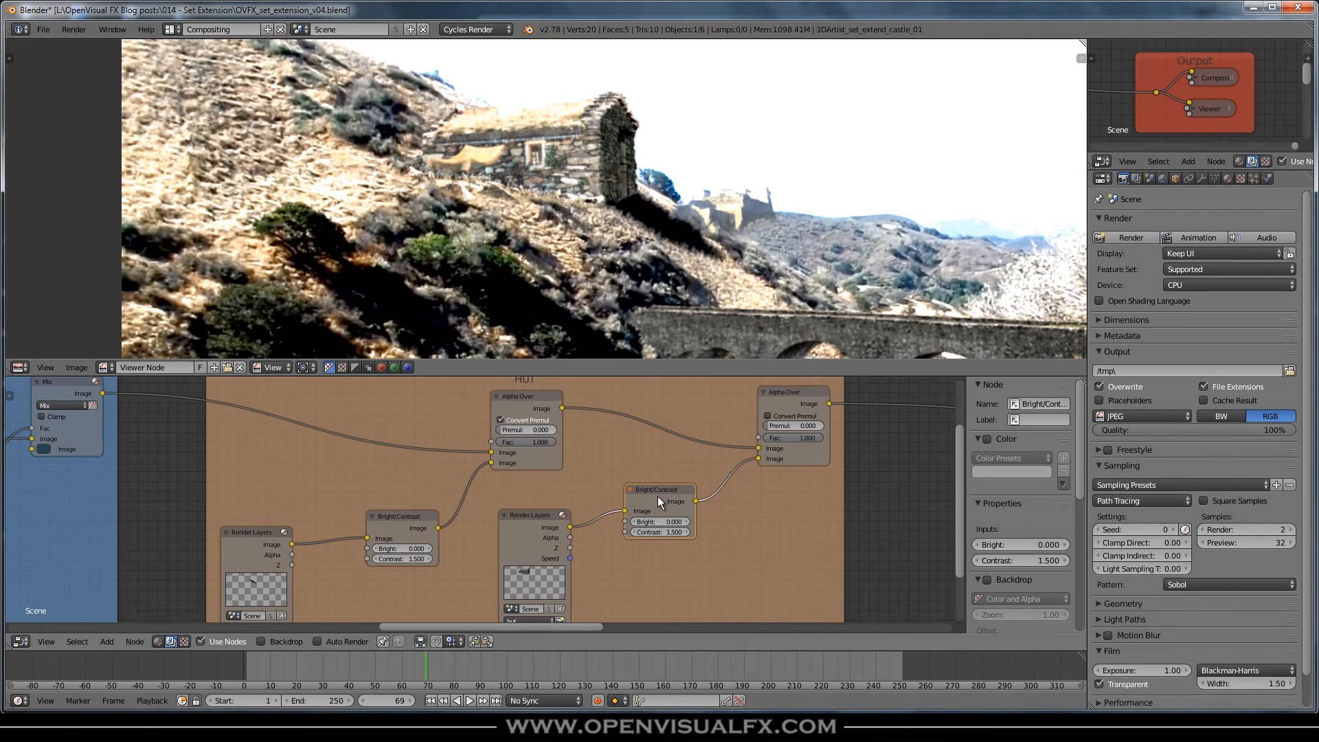
pyautogui.click(768, 415)
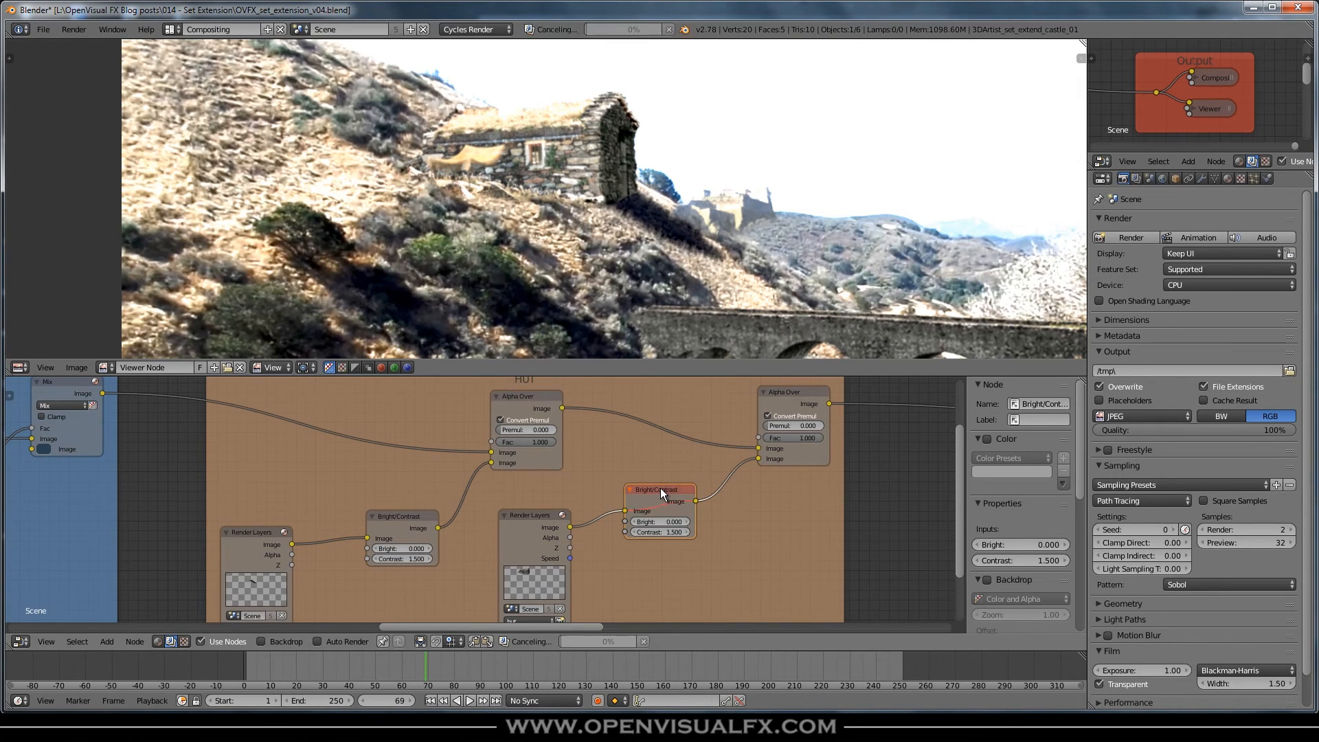
# Step: Compare the hut with its Bright/Contrast node muted and unmuted, leaving the node active
pyautogui.scroll(1, 580, 138)
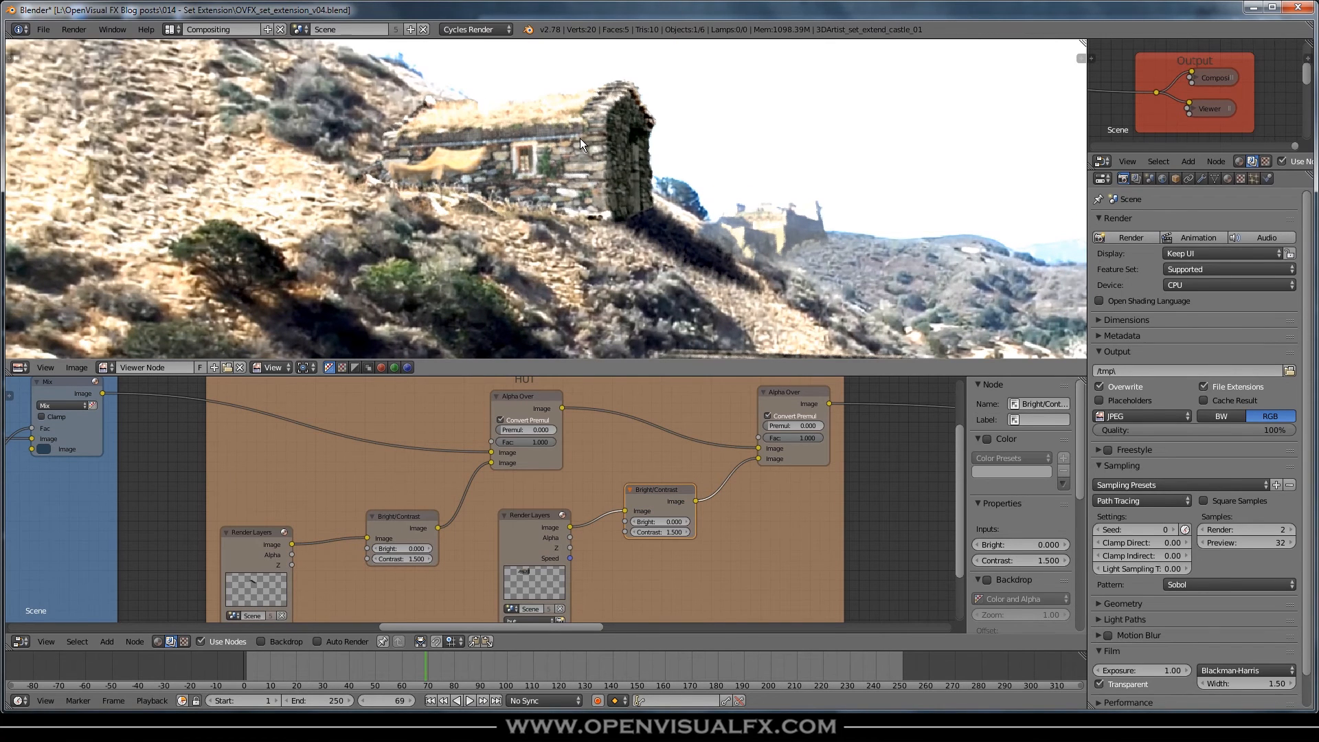
pyautogui.press('m')
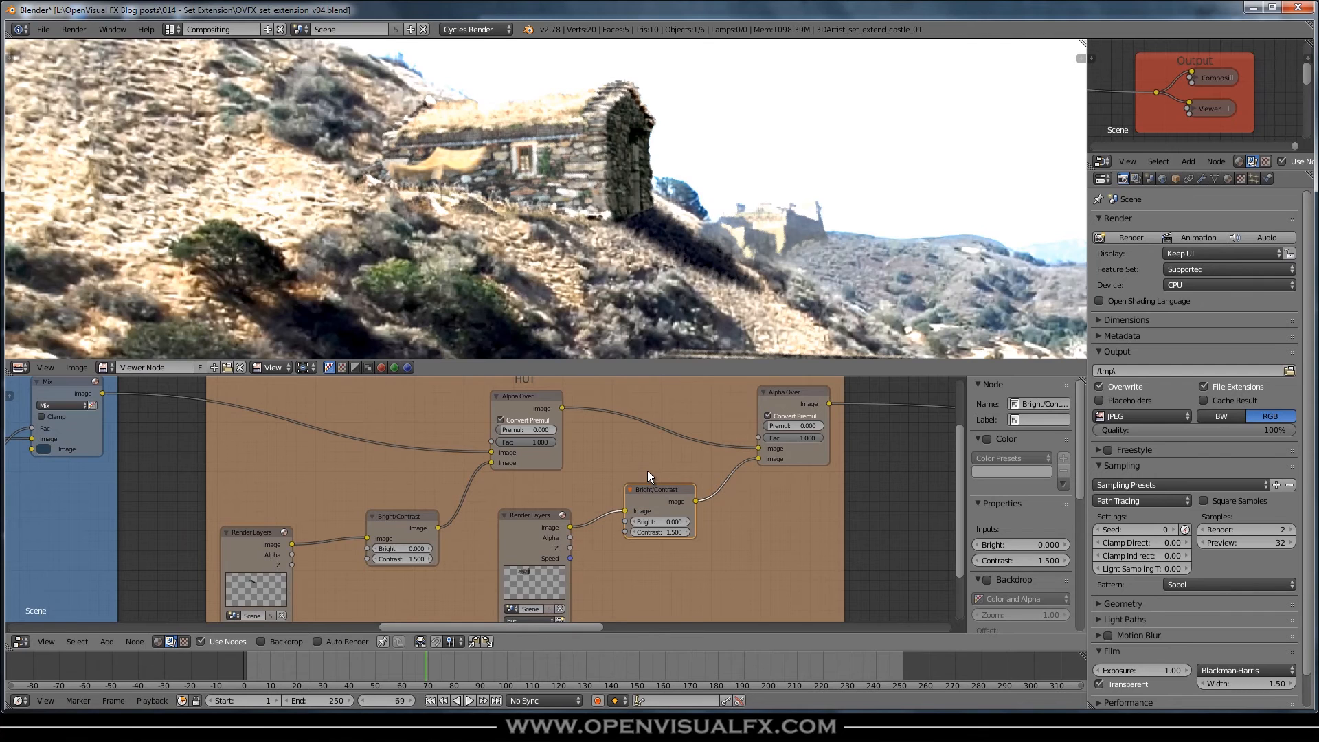
pyautogui.scroll(3, 442, 134)
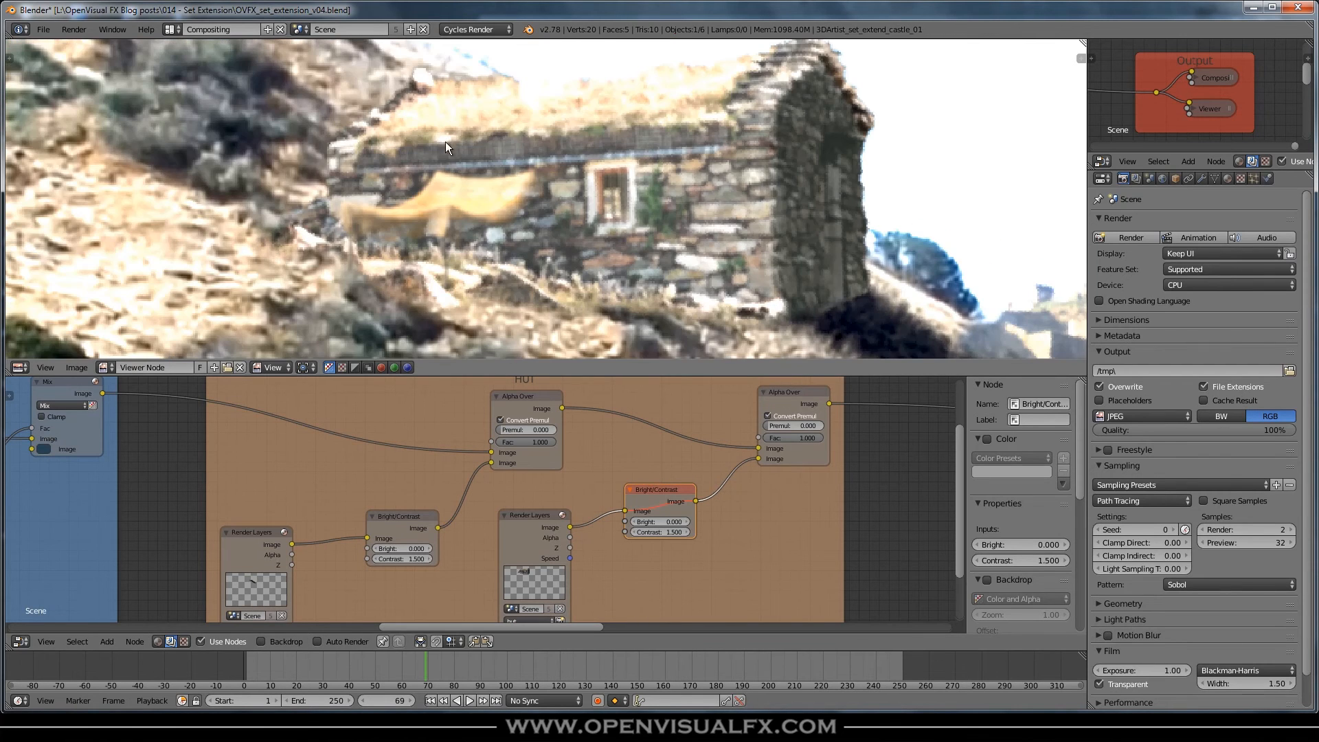
pyautogui.press('m')
pyautogui.scroll(-3, 602, 148)
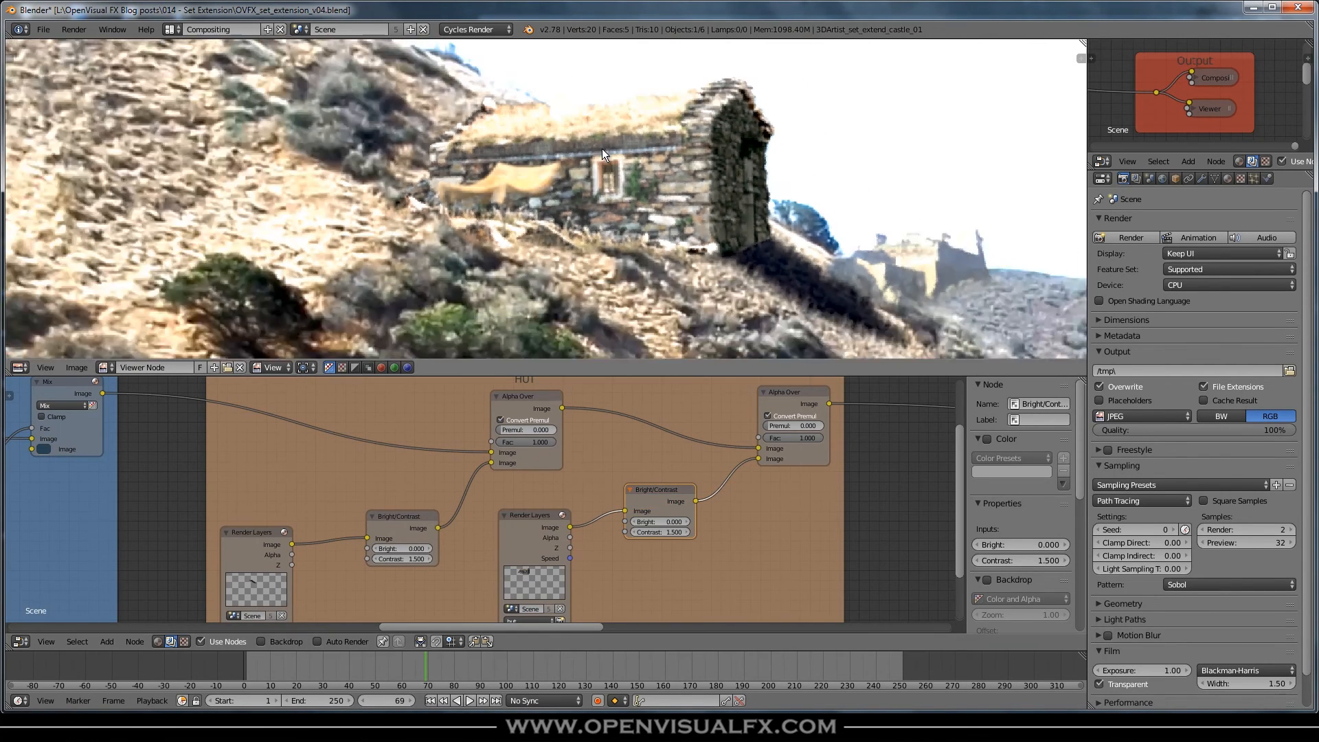
pyautogui.moveTo(667, 255); pyautogui.dragTo(551, 171, button='middle')
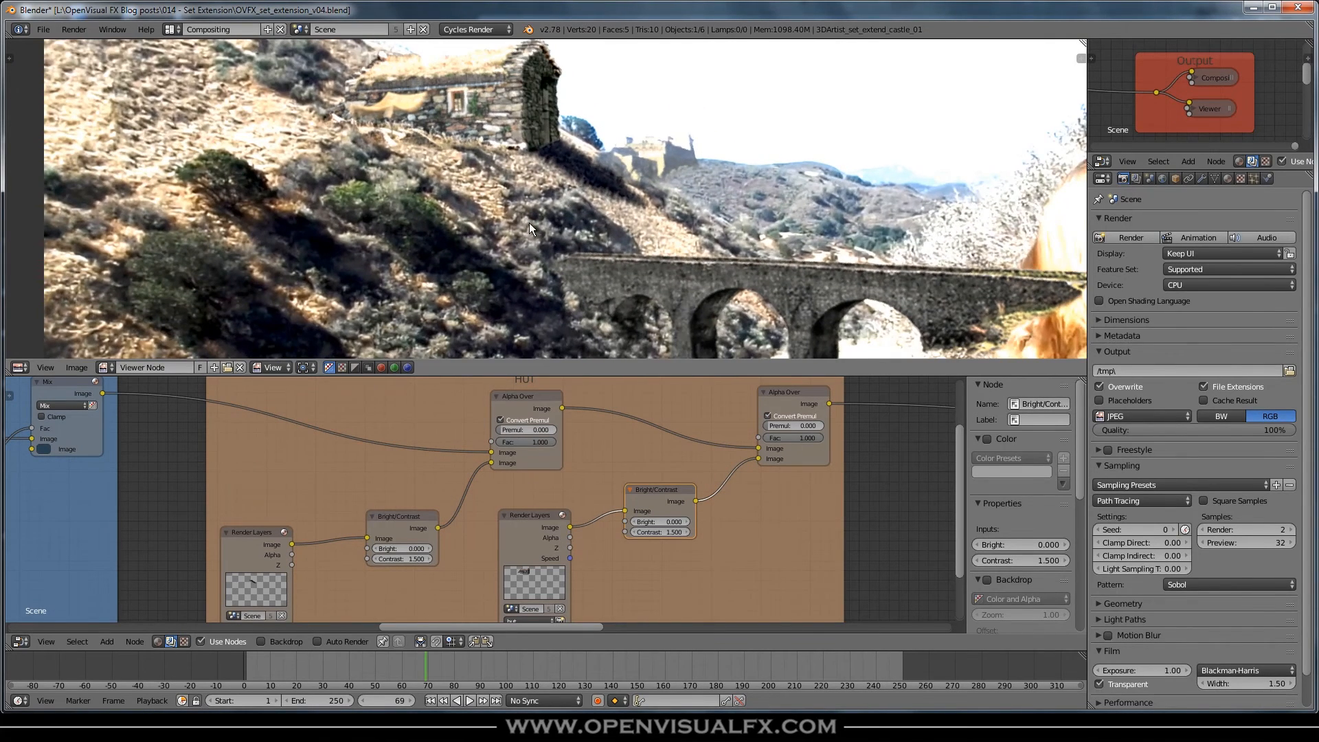
pyautogui.scroll(-1, 558, 193)
pyautogui.moveTo(658, 228); pyautogui.dragTo(572, 205, button='middle')
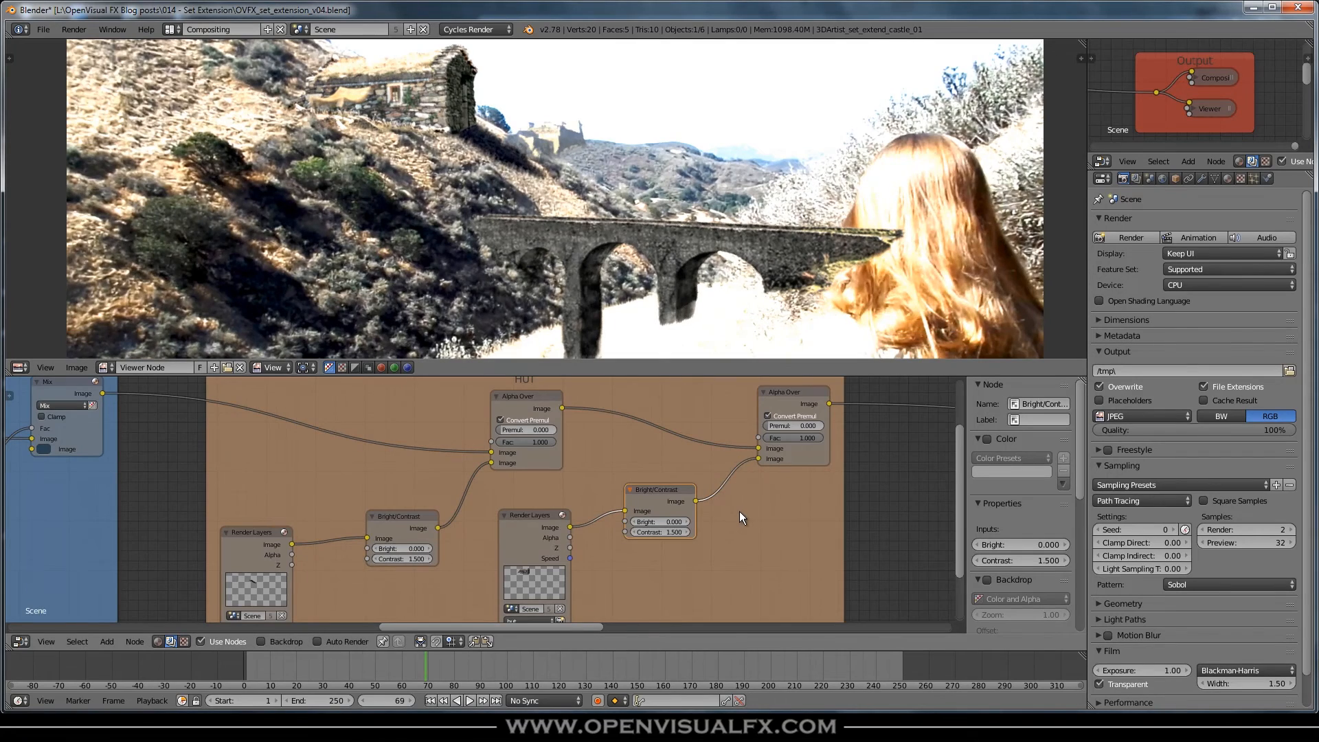
# Step: Mute the final Color Correction node between the bridge frame and the Output frame
pyautogui.scroll(-4, 739, 511)
pyautogui.moveTo(939, 484); pyautogui.dragTo(658, 483, button='middle')
pyautogui.scroll(-5, 658, 484)
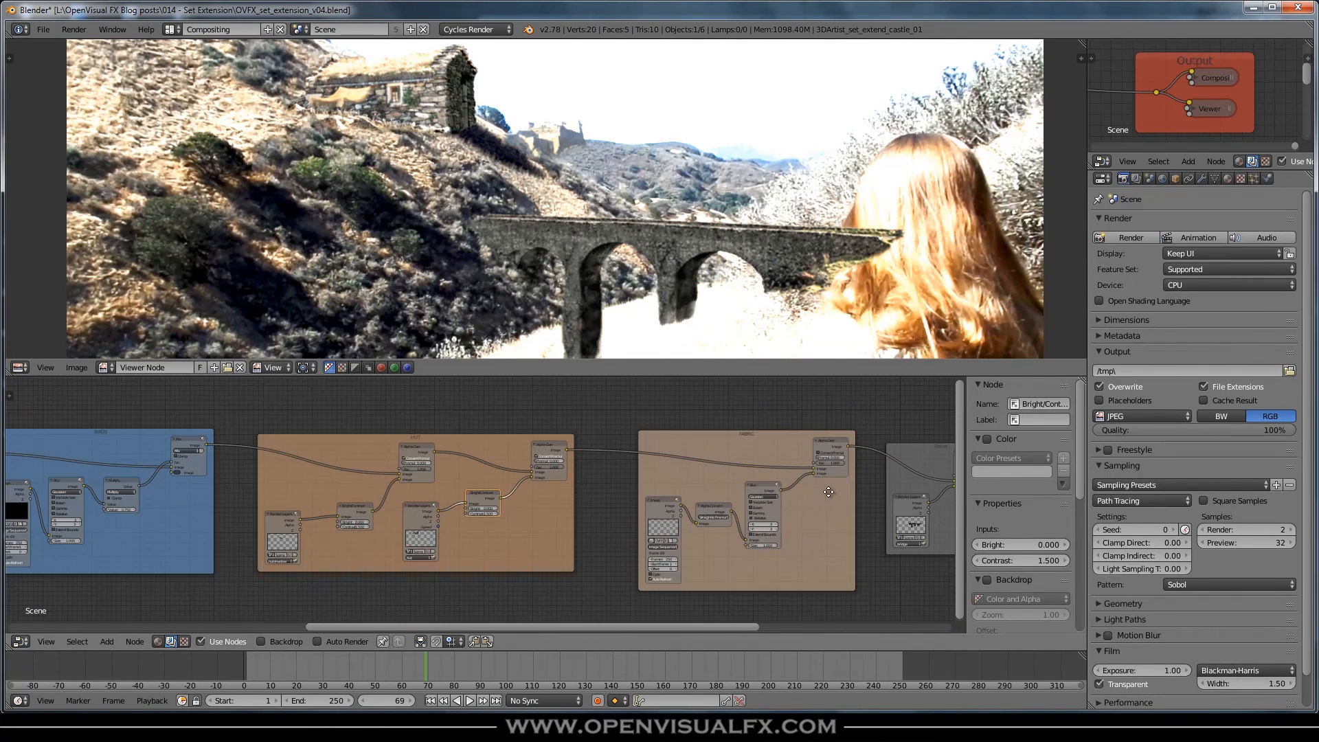
pyautogui.moveTo(833, 492); pyautogui.dragTo(412, 508, button='middle')
pyautogui.moveTo(683, 510); pyautogui.dragTo(705, 502, button='middle')
pyautogui.scroll(3, 721, 477)
pyautogui.click(775, 457)
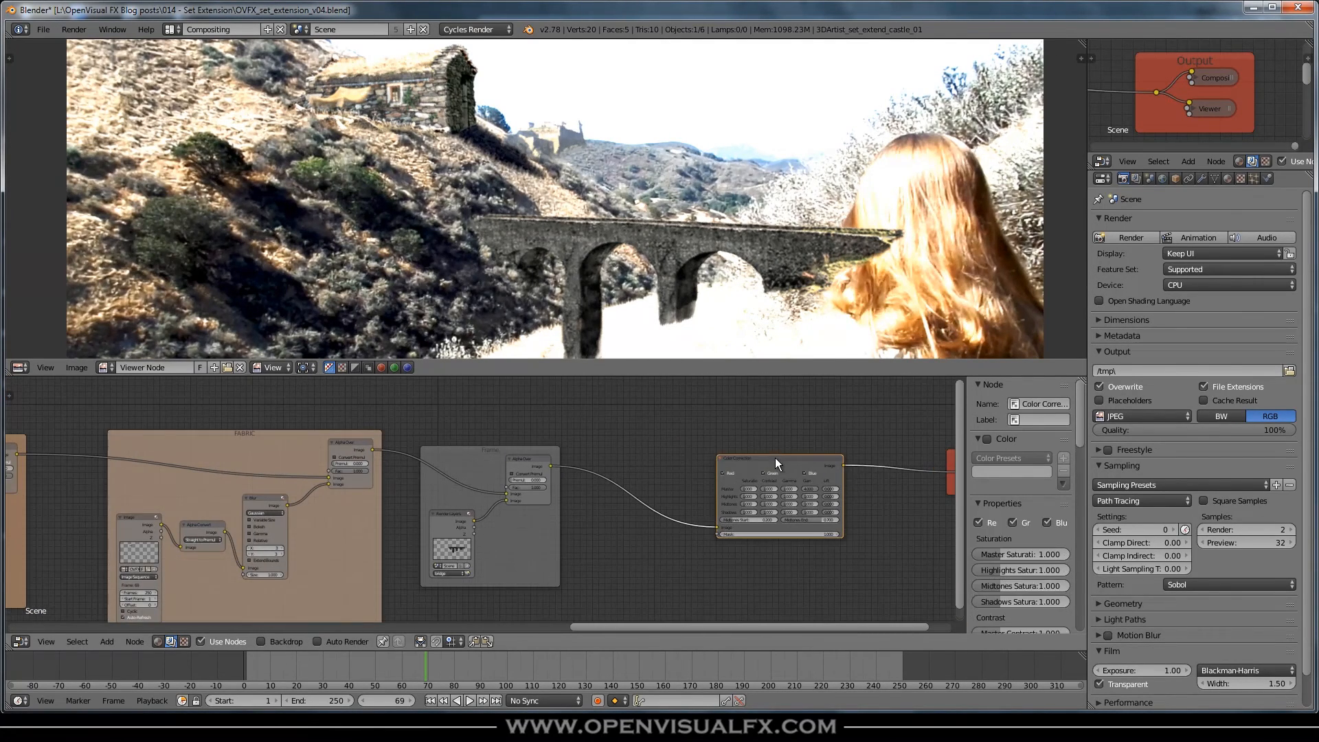
pyautogui.press('m')
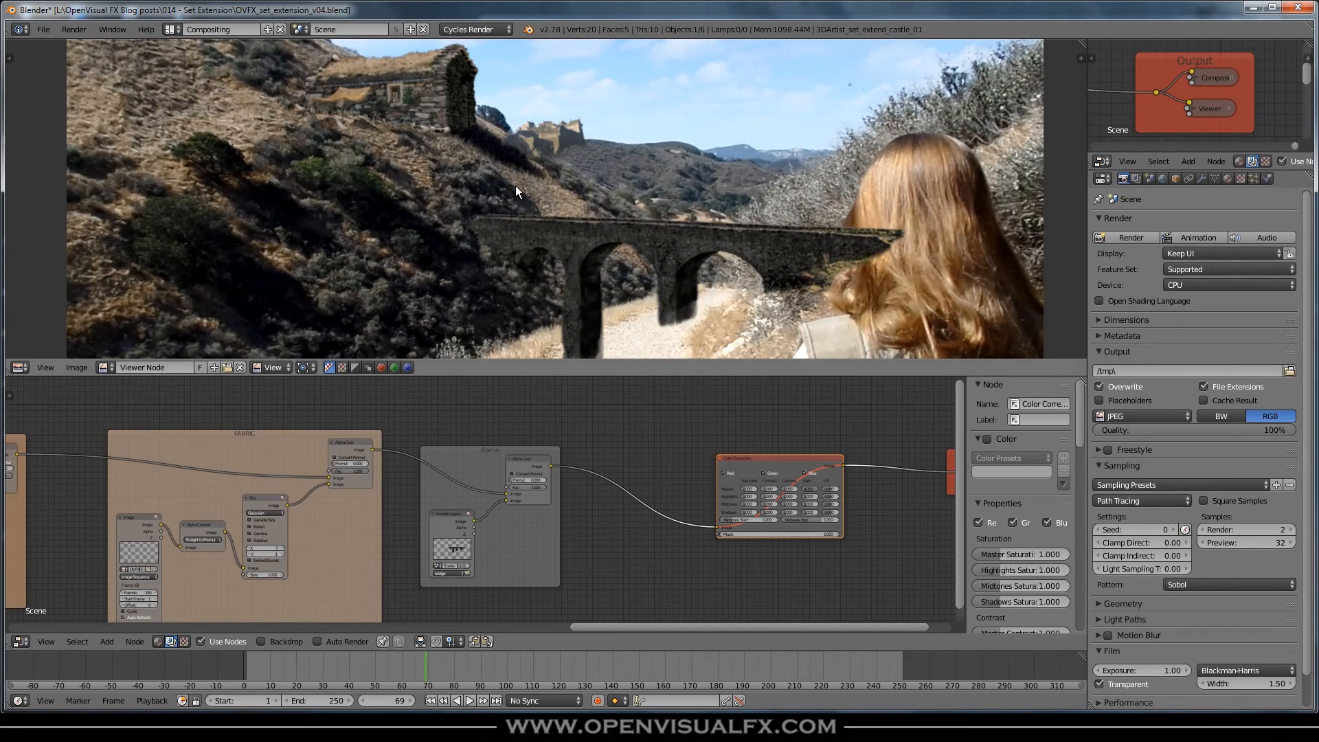
# Step: Examine how the hut, its shadow, the fabric and the bridge blend into the plate without the final colour correction
pyautogui.moveTo(542, 217); pyautogui.dragTo(549, 243, button='middle')
pyautogui.scroll(-1, 688, 167)
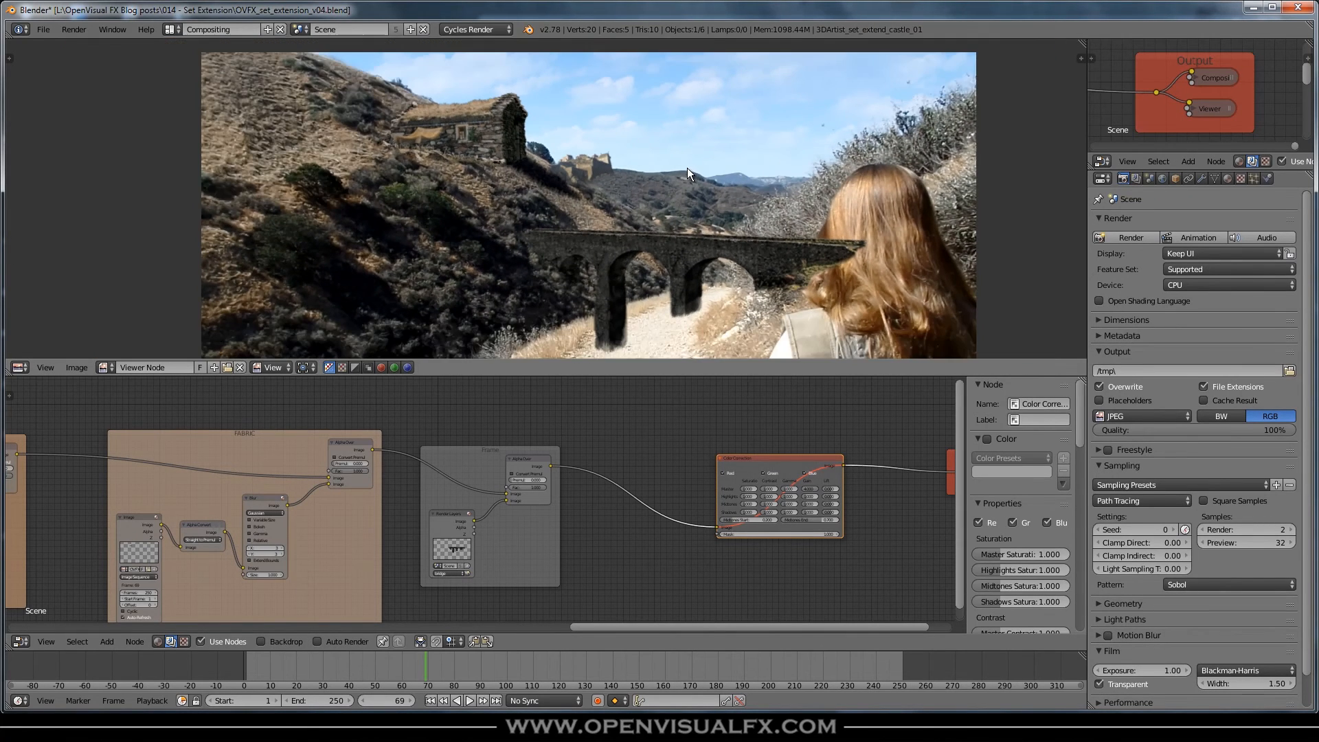
pyautogui.moveTo(801, 169); pyautogui.dragTo(741, 157, button='middle')
pyautogui.moveTo(549, 256); pyautogui.dragTo(609, 254, button='middle')
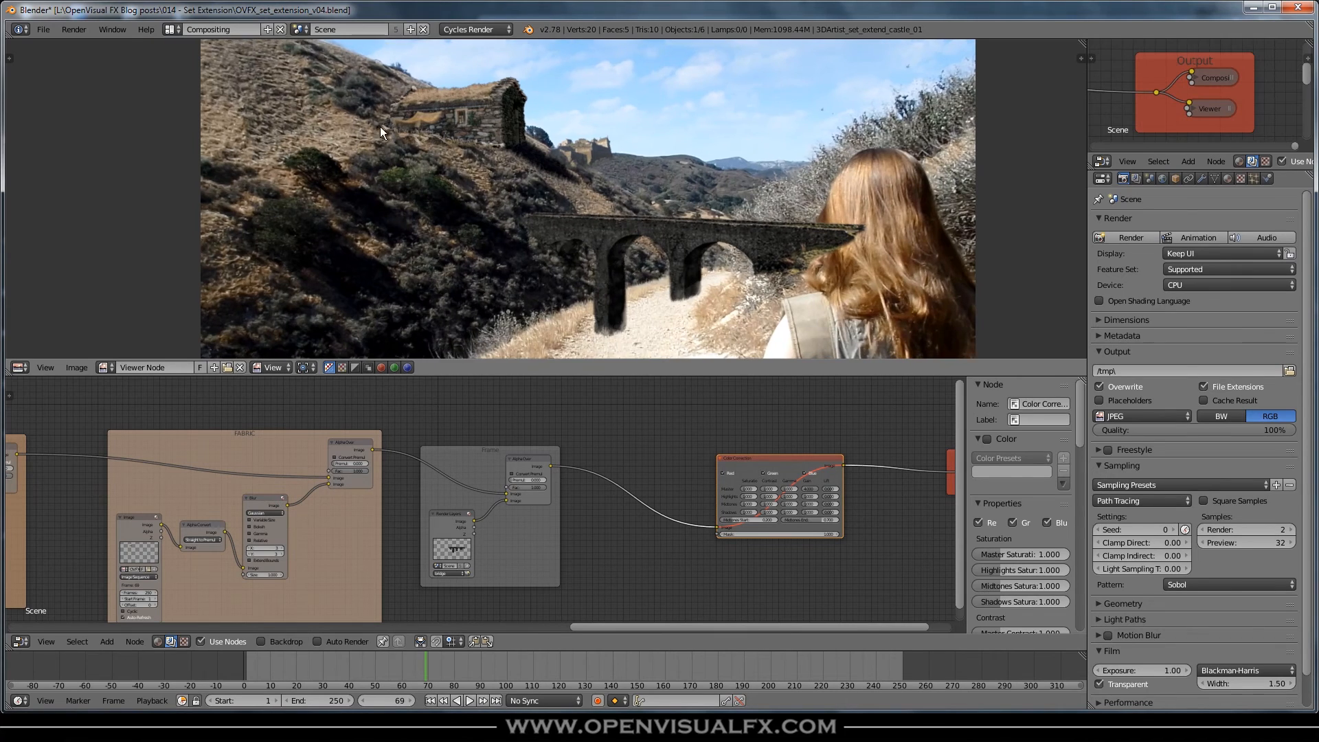
pyautogui.scroll(6, 381, 127)
pyautogui.moveTo(507, 107); pyautogui.dragTo(564, 202, button='middle')
pyautogui.scroll(-2, 643, 195)
pyautogui.moveTo(643, 195); pyautogui.dragTo(581, 166, button='middle')
pyautogui.scroll(-2, 593, 177)
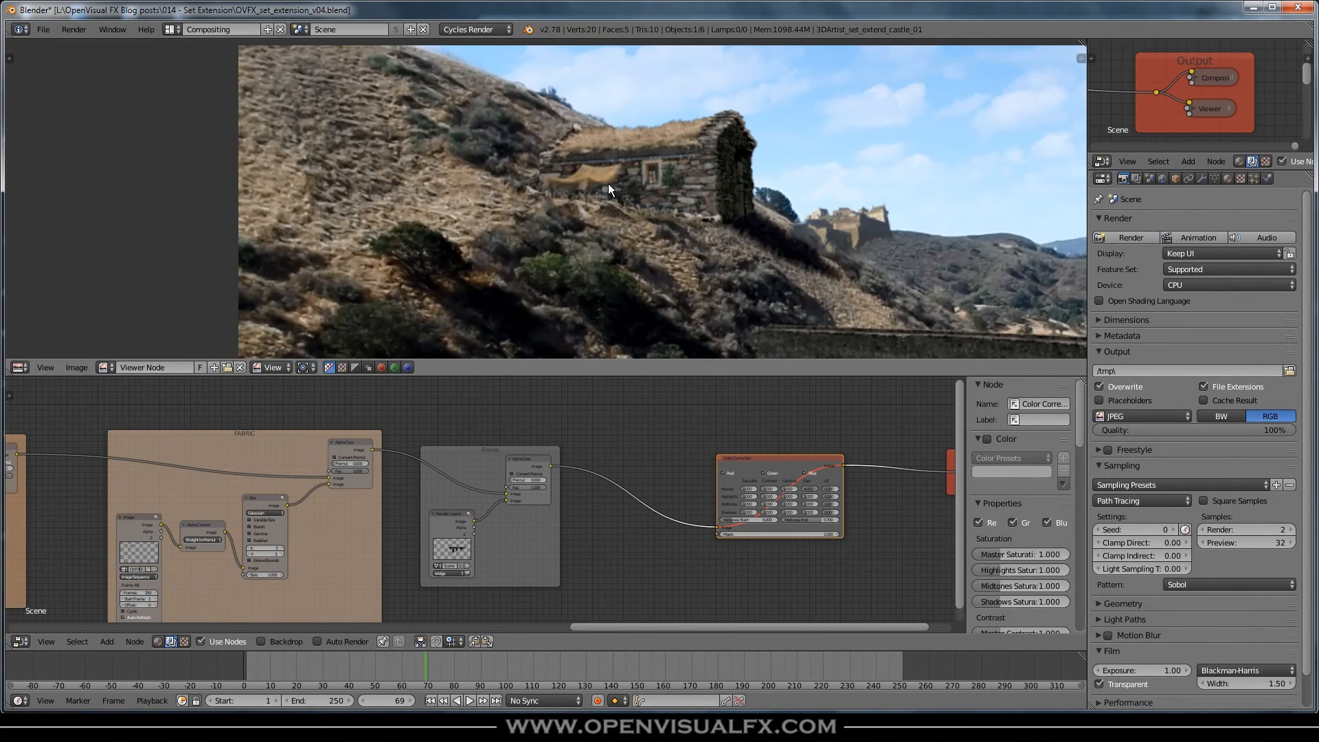
pyautogui.scroll(4, 605, 182)
# Step: Set the X and Y size of the Blur node in the fabric frame to 2
pyautogui.scroll(-2, 259, 574)
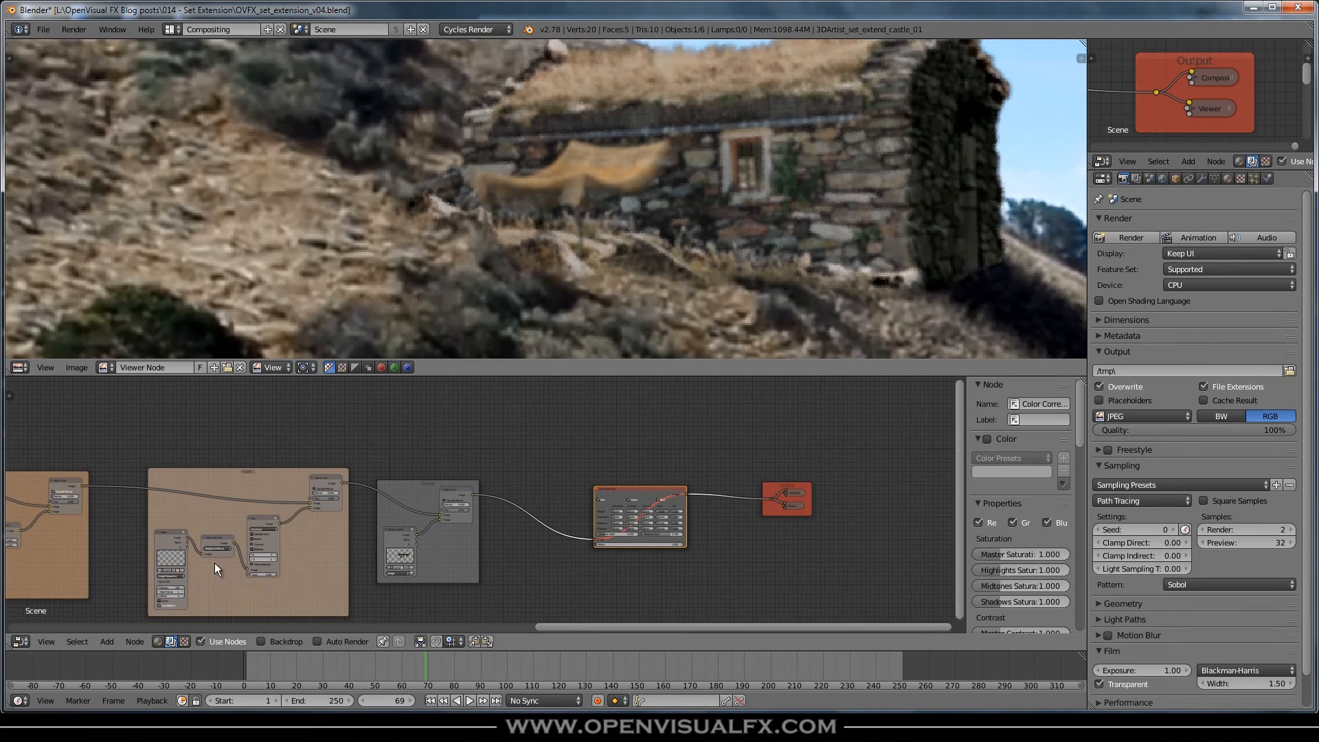
pyautogui.moveTo(214, 562); pyautogui.dragTo(370, 548, button='middle')
pyautogui.scroll(2, 453, 532)
pyautogui.scroll(2, 454, 532)
pyautogui.scroll(2, 408, 569)
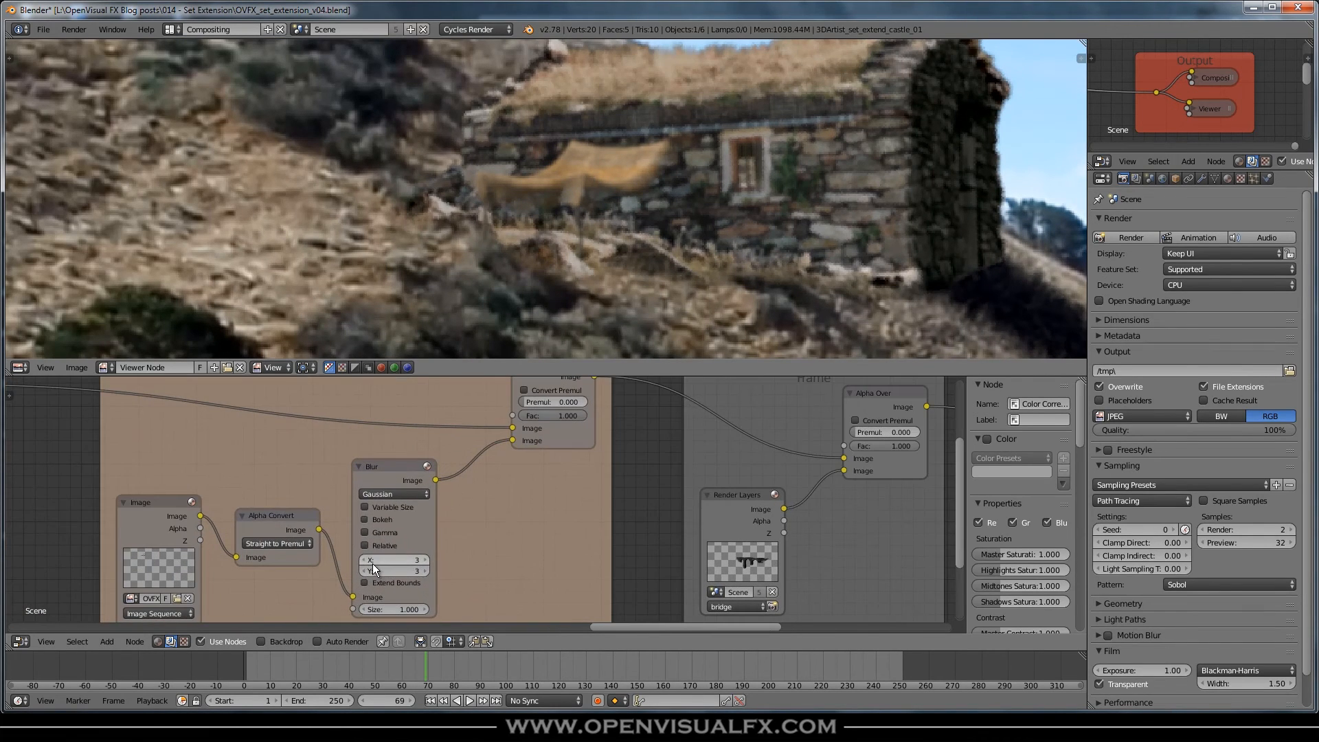
pyautogui.click(364, 561)
pyautogui.click(363, 570)
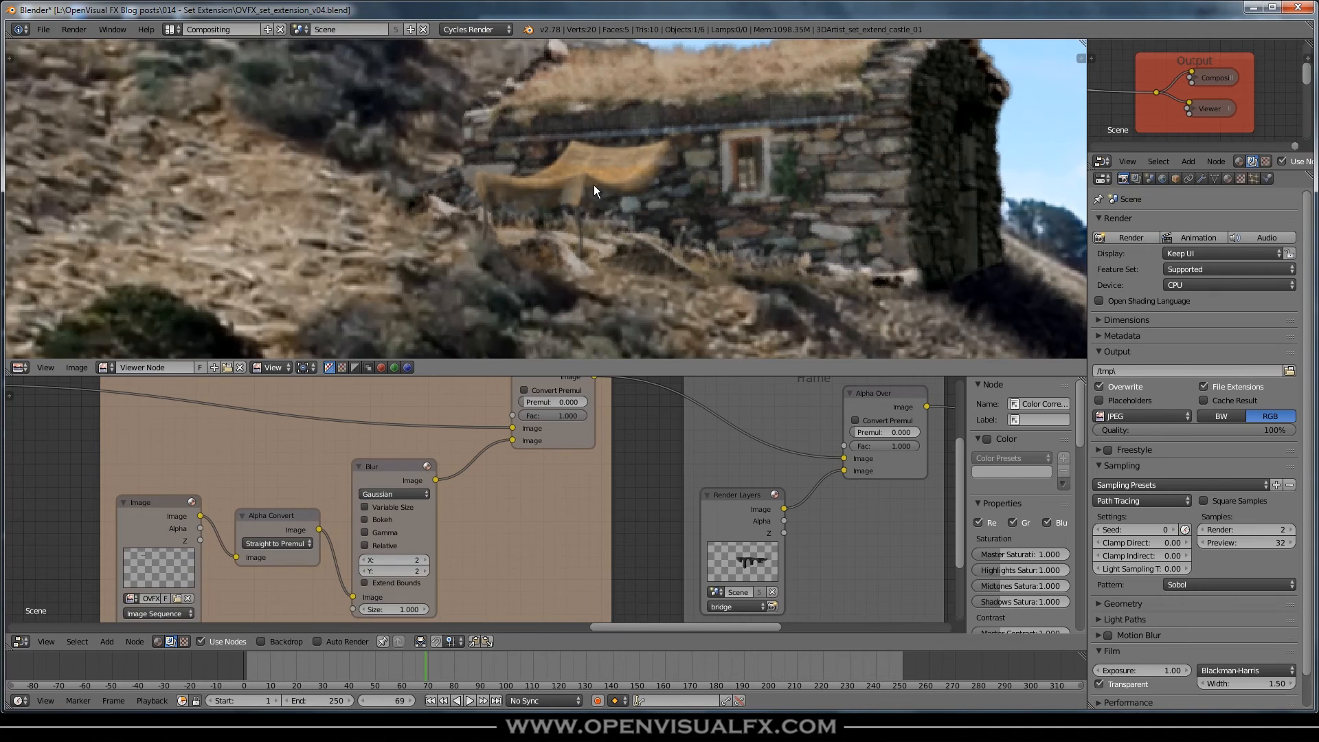
# Step: Try the Relative size option on the Blur node in the fabric frame, leaving it off
pyautogui.scroll(-2, 593, 185)
pyautogui.moveTo(607, 204); pyautogui.dragTo(649, 183, button='middle')
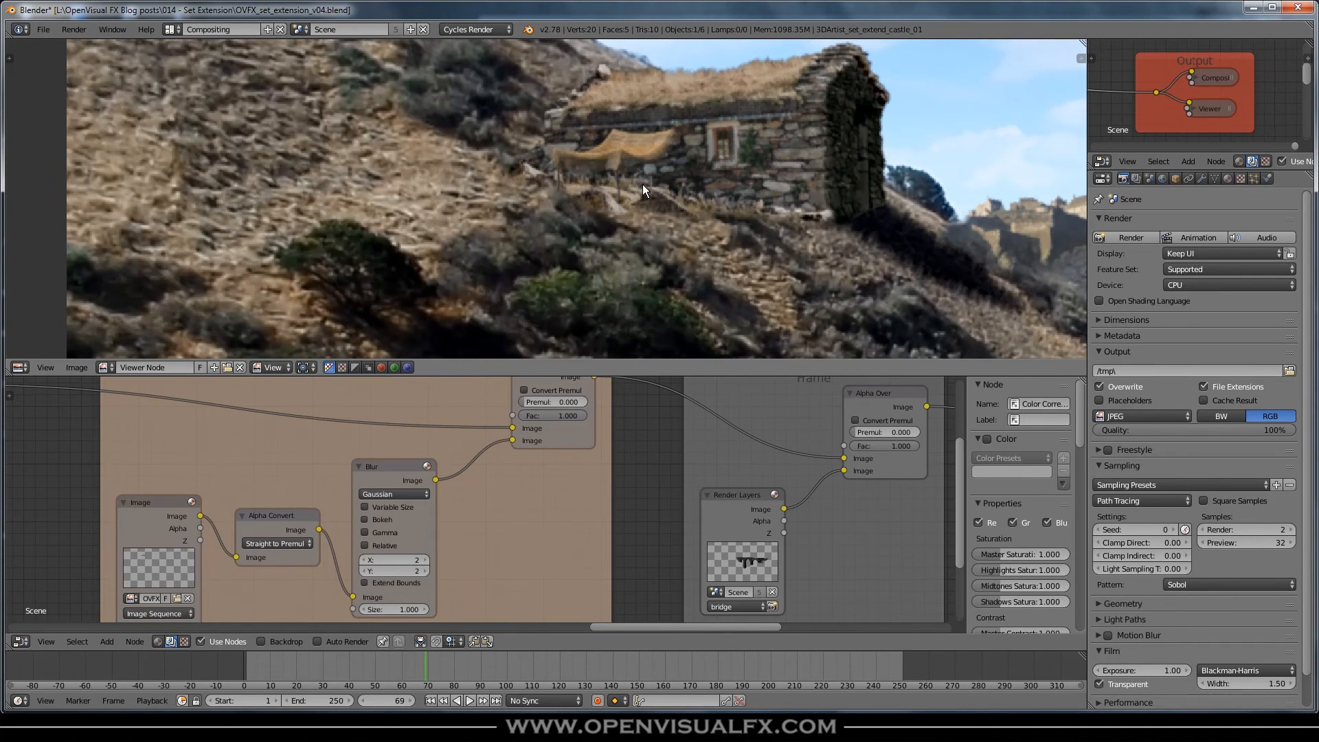
pyautogui.click(394, 485)
pyautogui.moveTo(497, 509); pyautogui.dragTo(514, 495, button='middle')
pyautogui.click(427, 478)
pyautogui.click(473, 492)
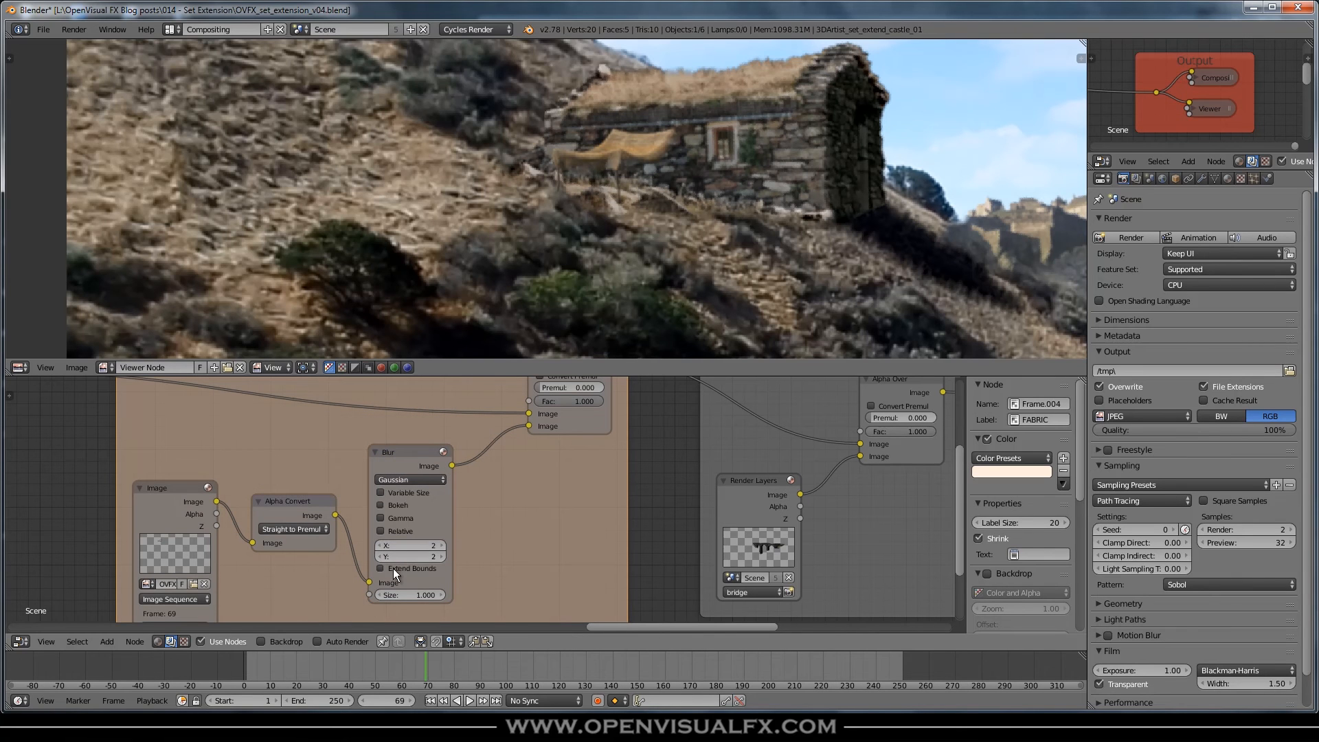
pyautogui.click(397, 530)
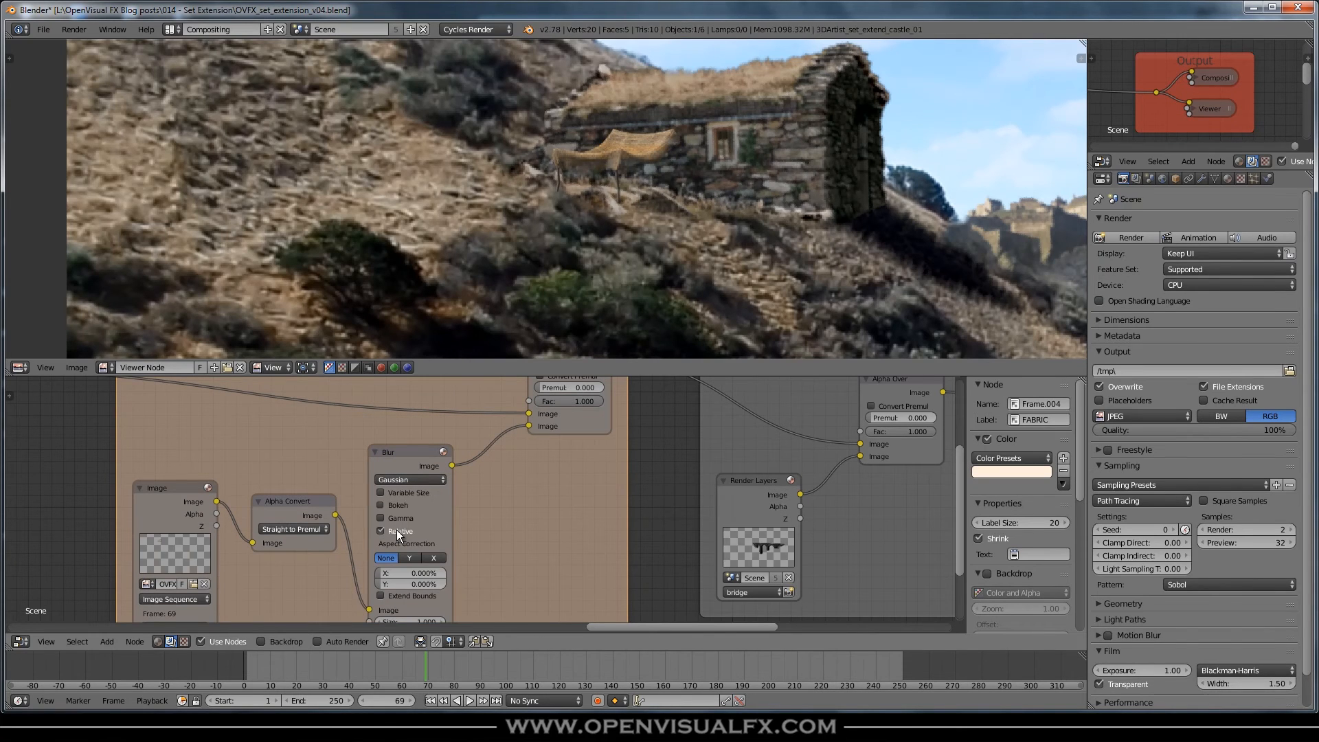
pyautogui.click(397, 529)
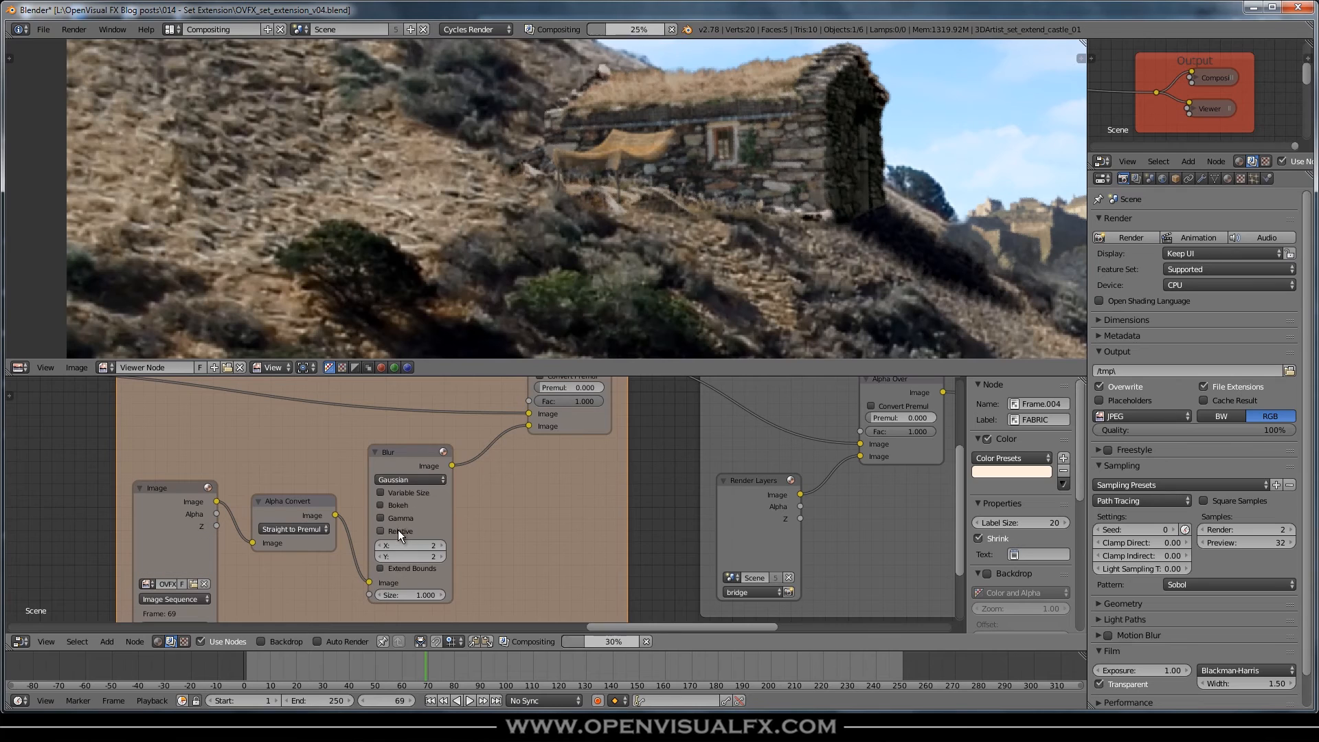
pyautogui.click(398, 530)
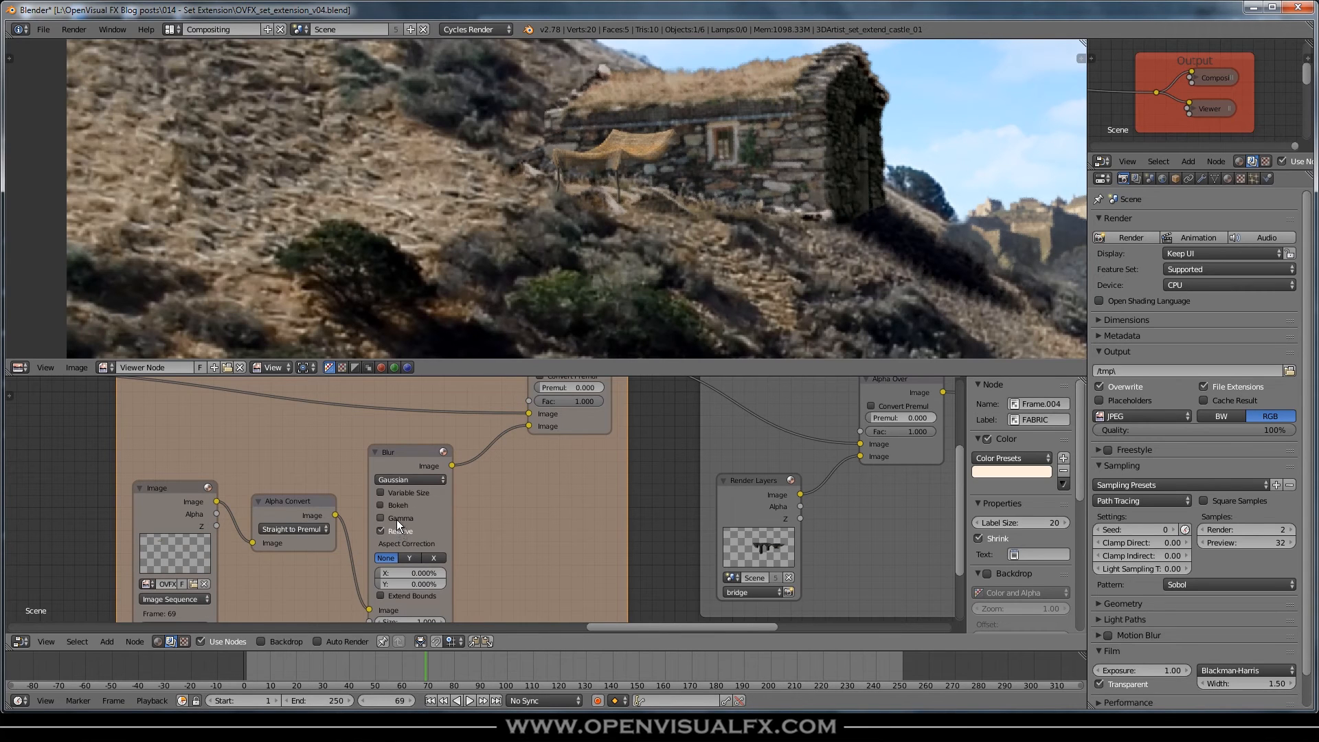
pyautogui.click(399, 530)
# Step: Select the fabric's Blur node and examine how the blurred fabric edges match the hut and the plate
pyautogui.click(410, 452)
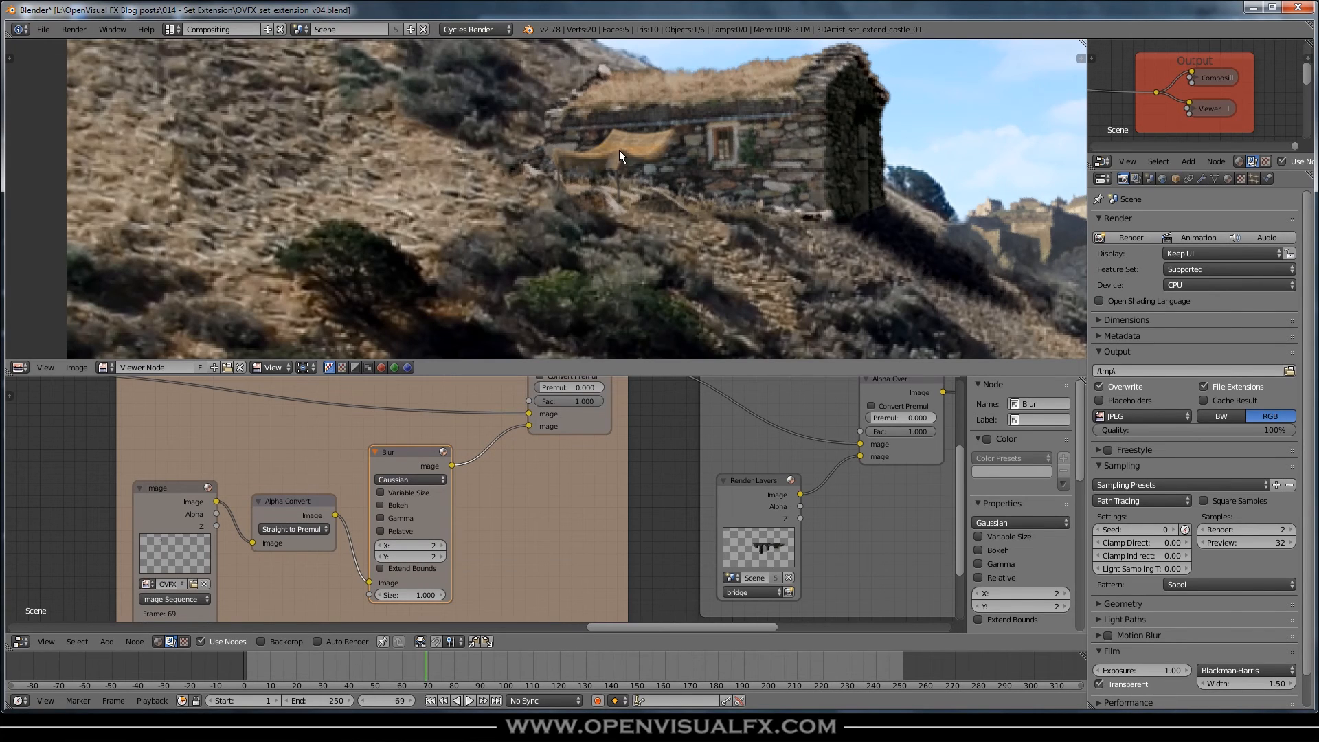
pyautogui.scroll(3, 644, 176)
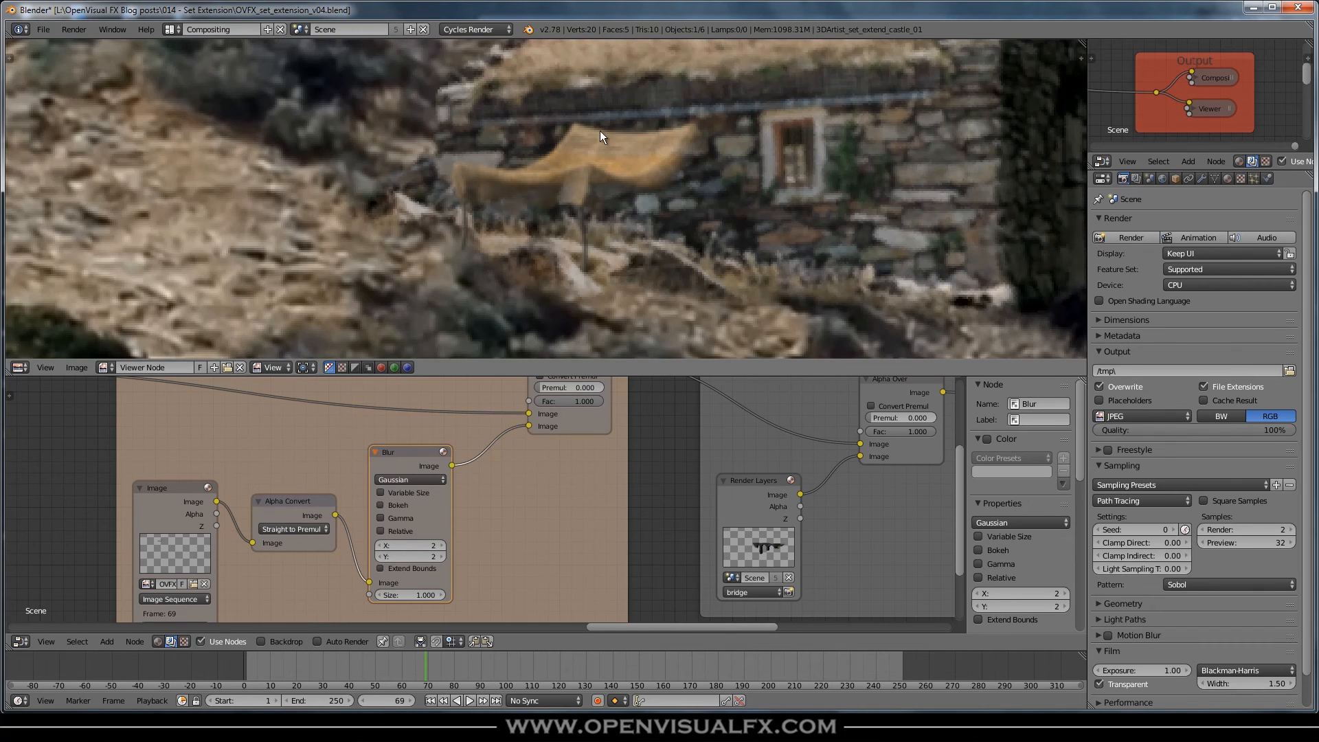
pyautogui.scroll(-4, 611, 167)
pyautogui.moveTo(709, 207); pyautogui.dragTo(697, 246, button='middle')
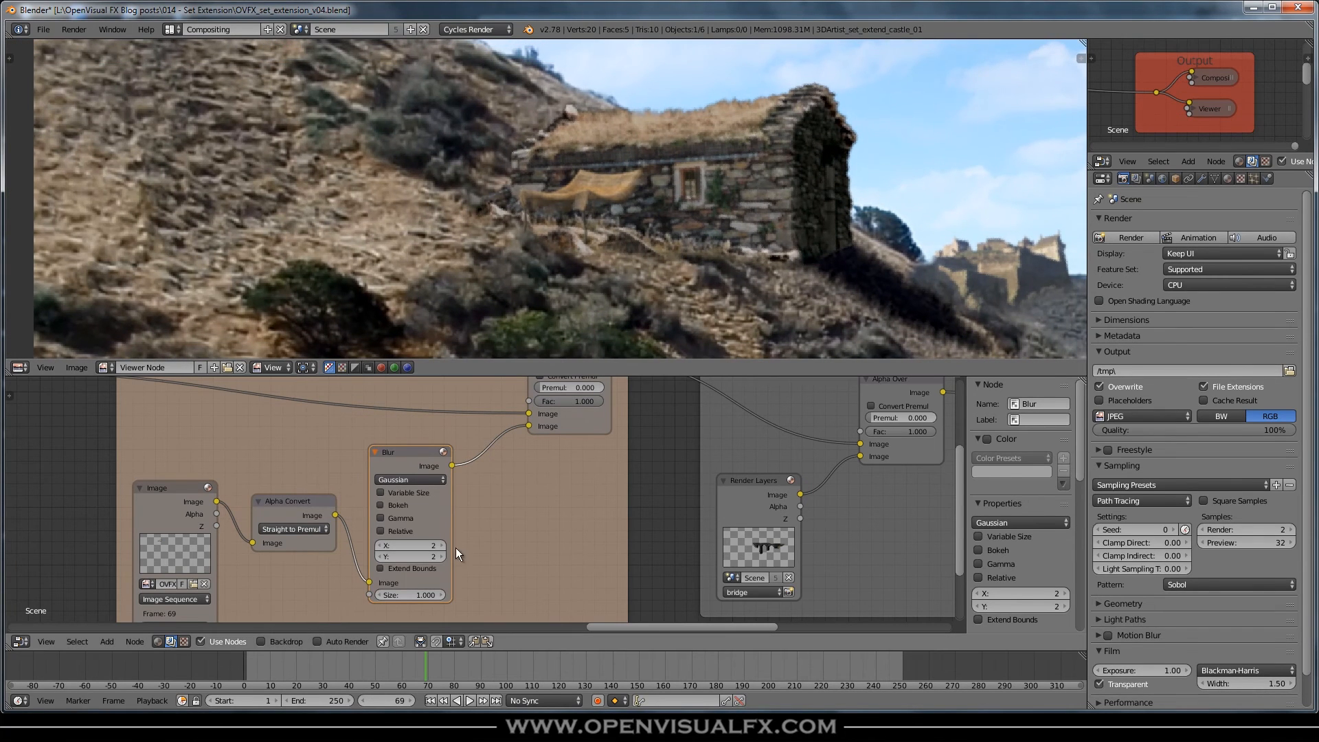
# Step: Compare the composite with Convert Premul toggled on the shadow's and the hut's Alpha Over nodes in the hut frame
pyautogui.scroll(-1, 299, 574)
pyautogui.moveTo(286, 575); pyautogui.dragTo(588, 516, button='middle')
pyautogui.click(239, 429)
pyautogui.click(240, 429)
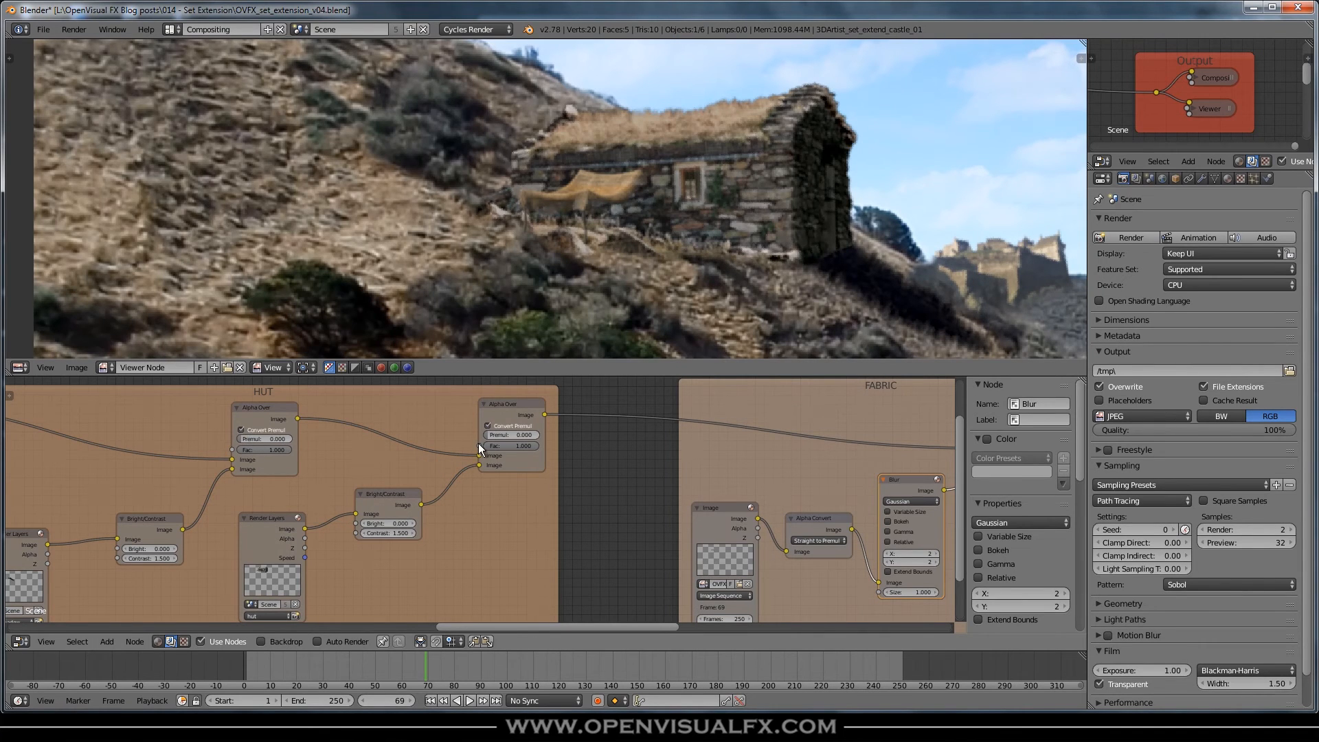
pyautogui.click(489, 424)
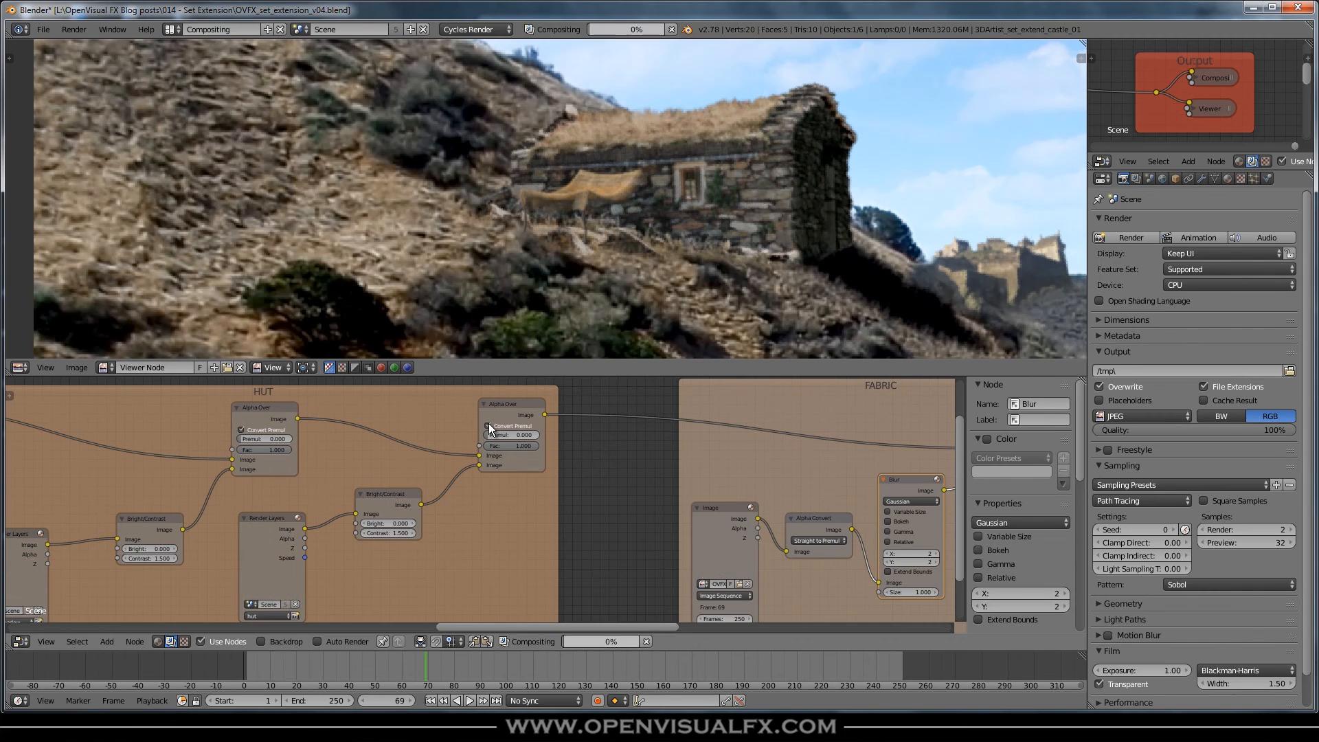
pyautogui.click(488, 424)
pyautogui.click(487, 424)
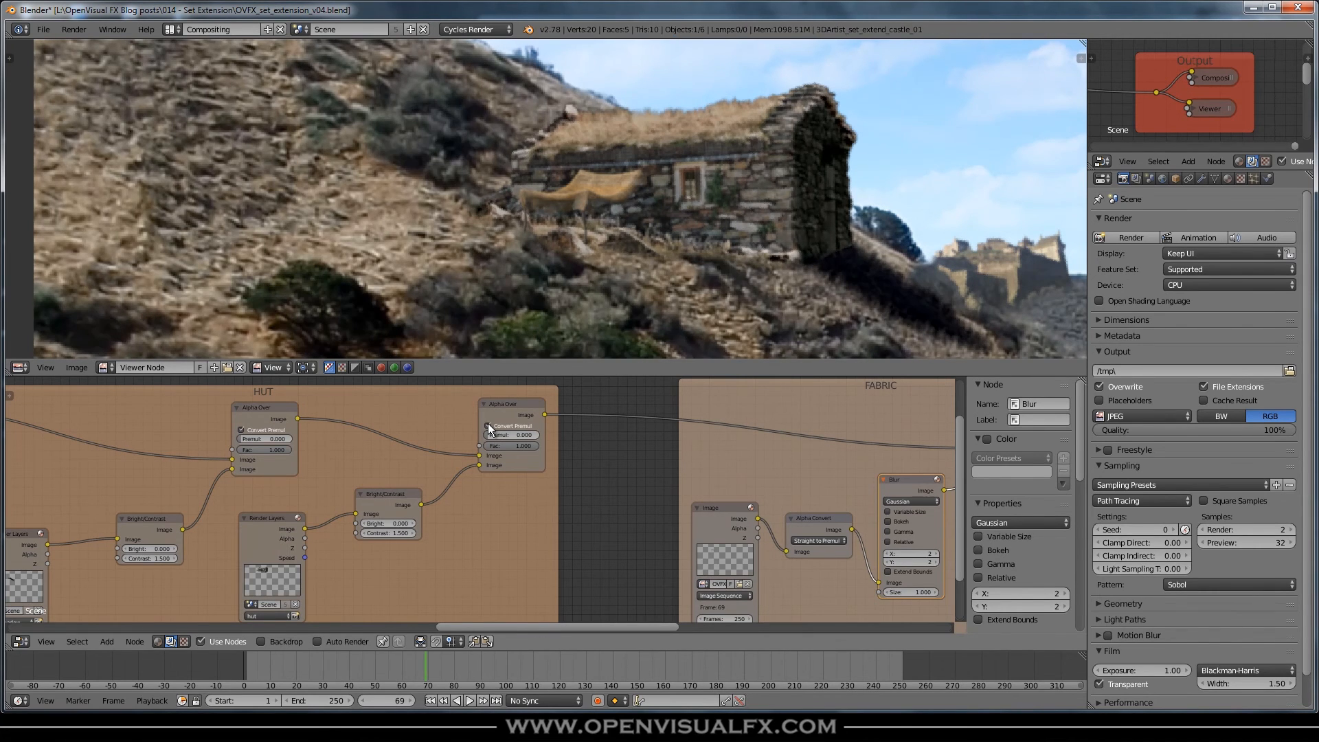
pyautogui.click(488, 425)
pyautogui.click(488, 425)
pyautogui.click(488, 424)
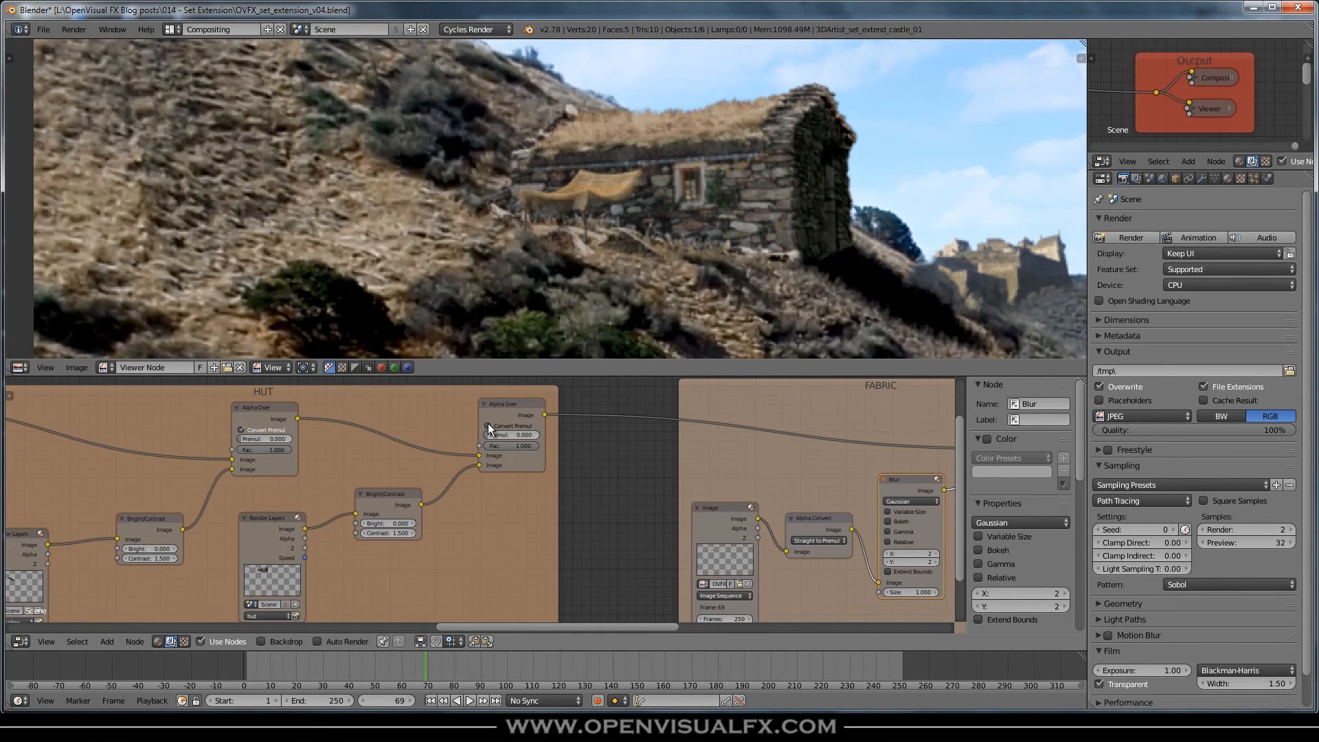
# Step: Toggle Convert Premul on the hut's final Alpha Over node and examine the edges of the grass roof up close
pyautogui.scroll(-3, 459, 424)
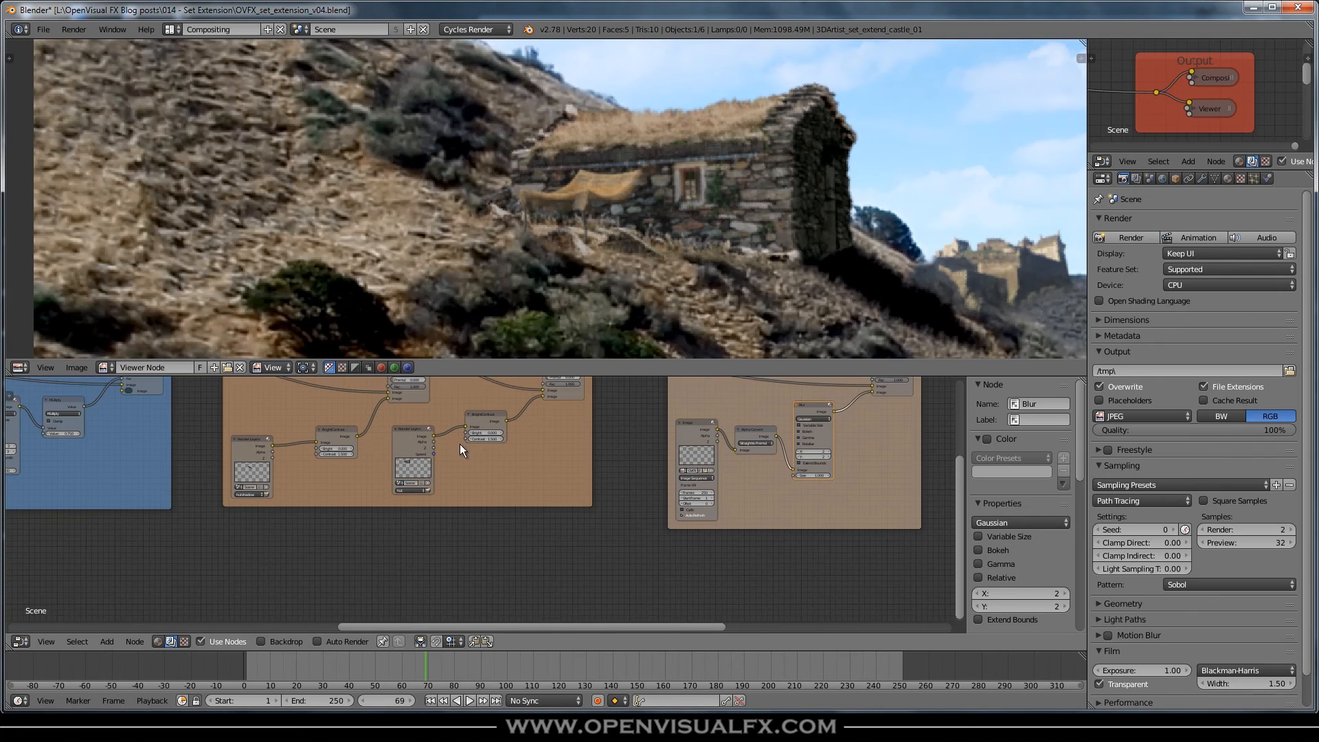
pyautogui.moveTo(566, 452); pyautogui.dragTo(613, 541, button='middle')
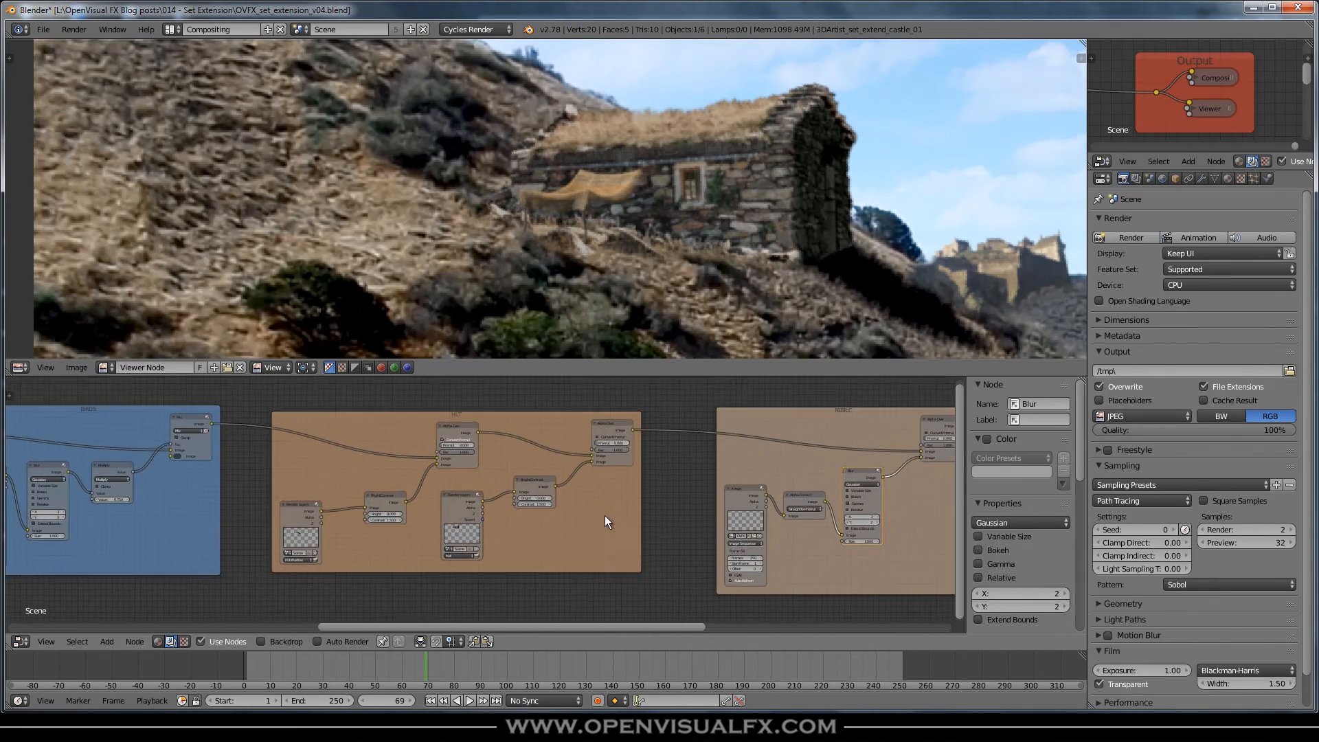
pyautogui.scroll(3, 602, 449)
pyautogui.click(596, 433)
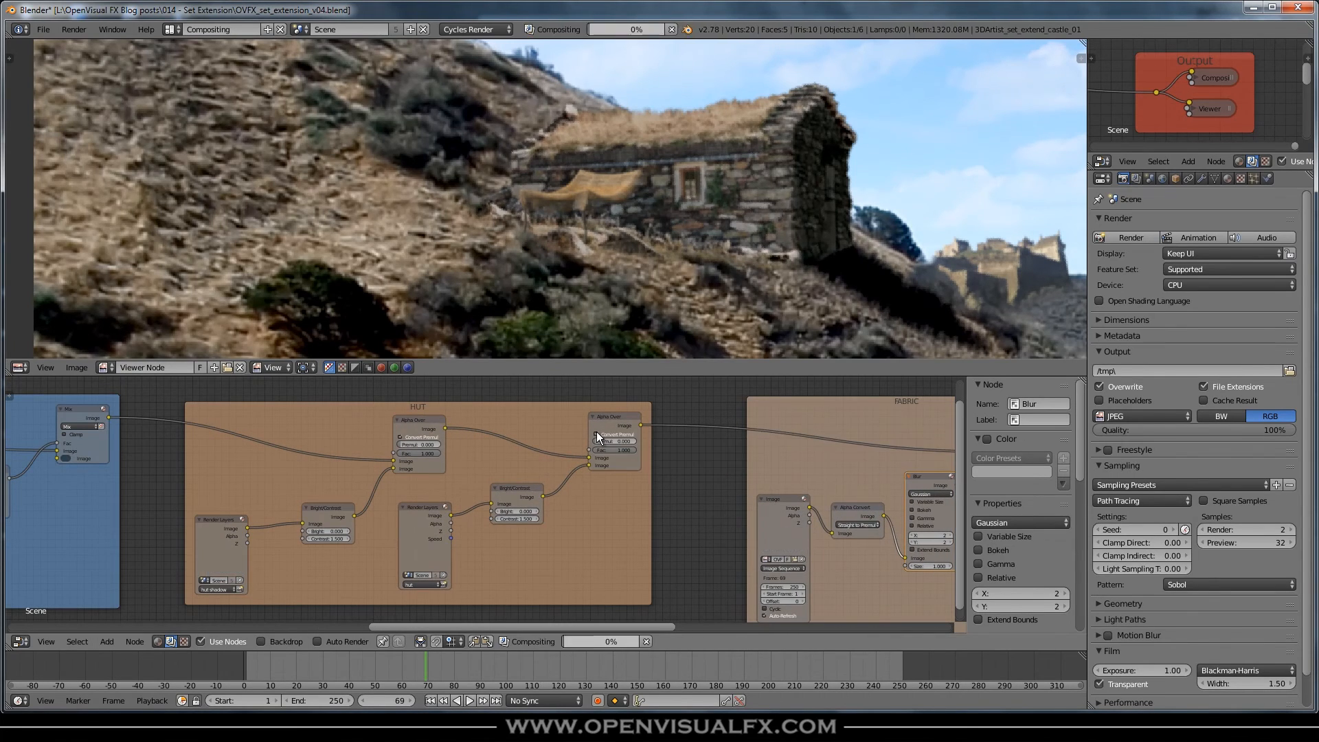
pyautogui.scroll(6, 752, 229)
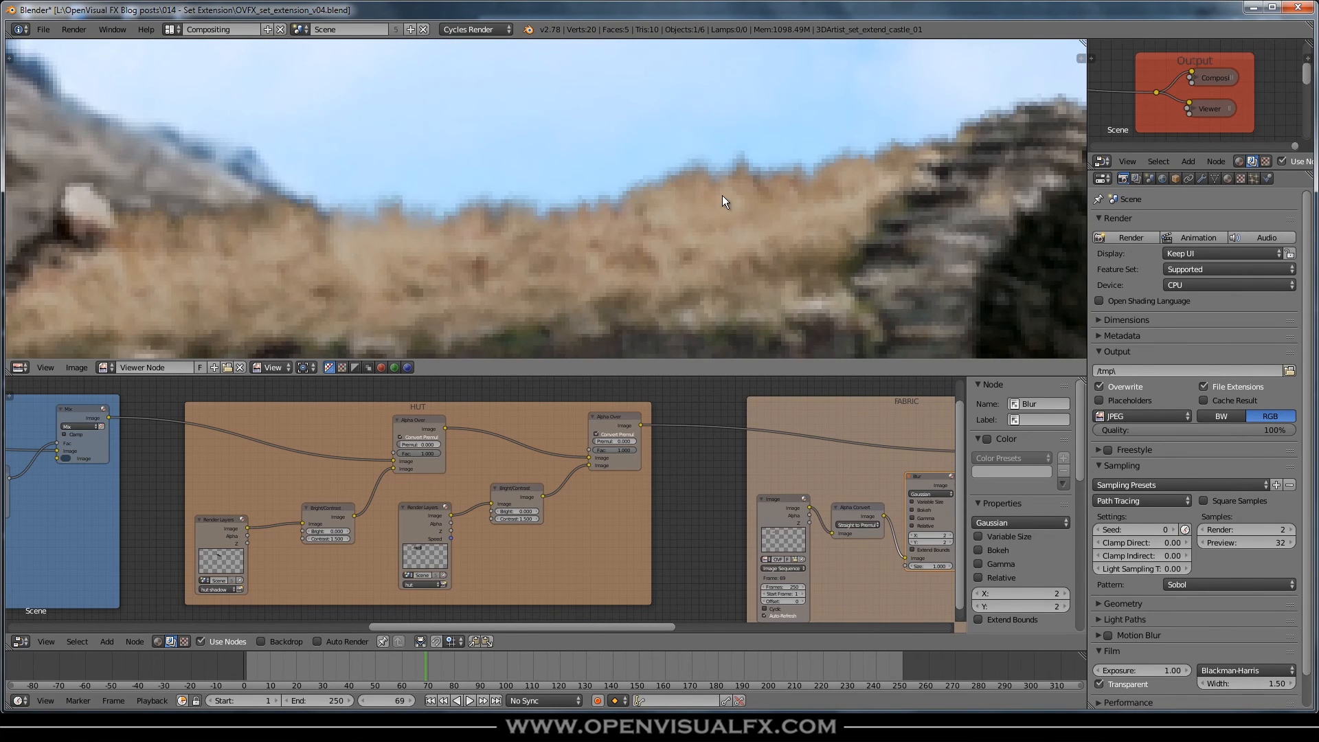
pyautogui.scroll(-5, 722, 195)
pyautogui.scroll(3, 689, 229)
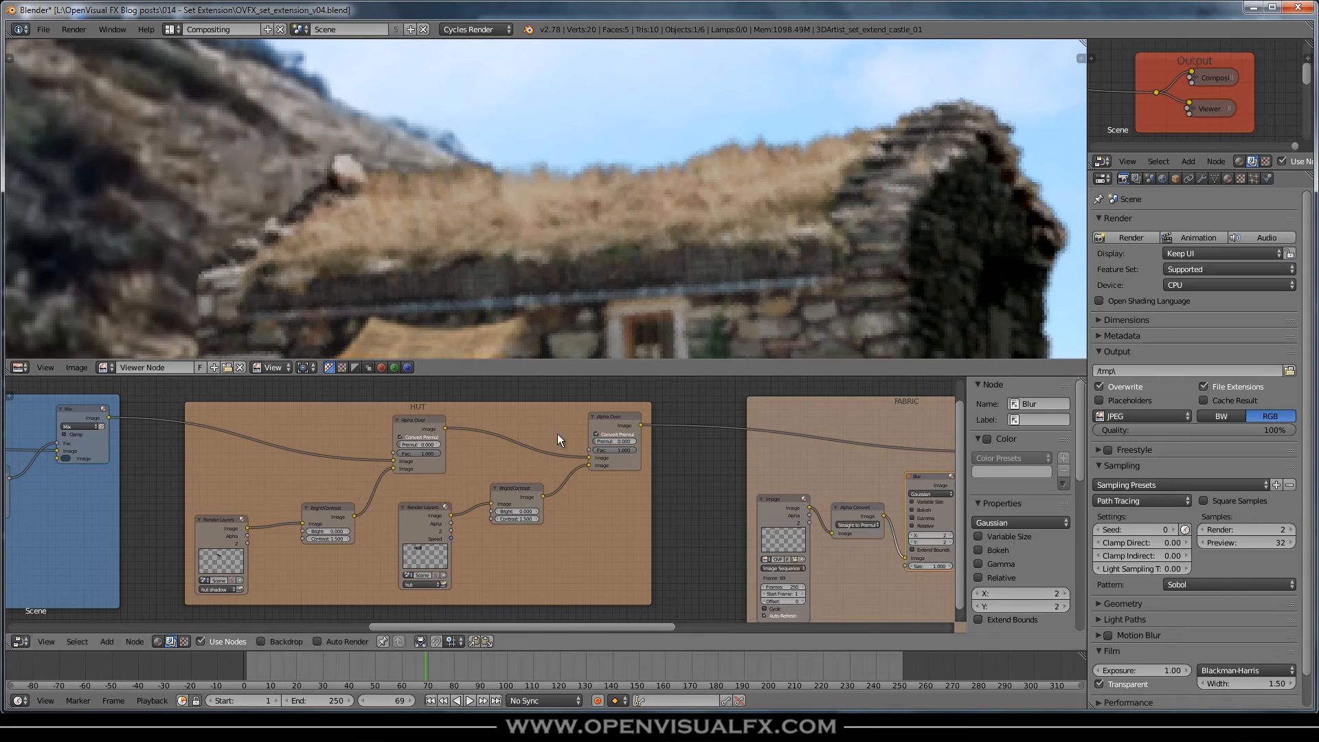
# Step: Compare the roof edges with Convert Premul on and off, leaving it off on the hut's final Alpha Over node
pyautogui.click(519, 494)
pyautogui.scroll(1, 595, 434)
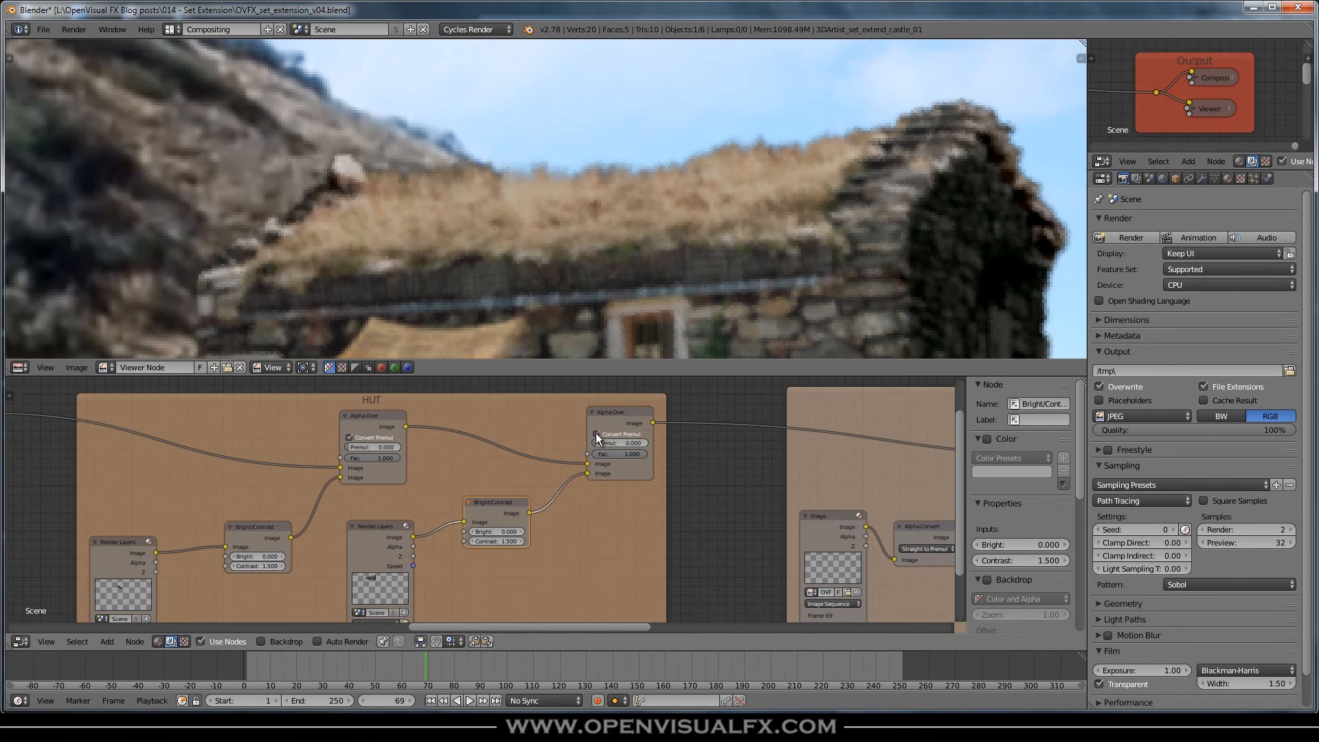
pyautogui.click(596, 434)
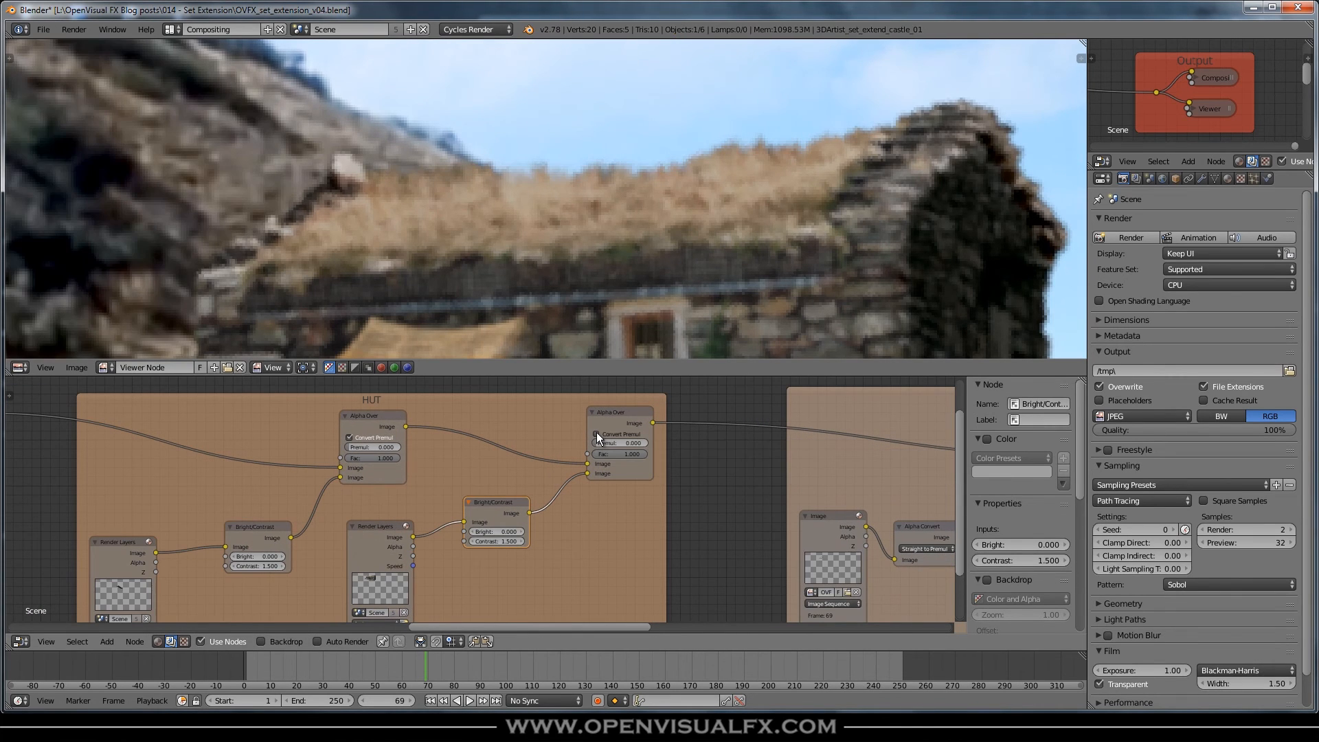
pyautogui.click(596, 434)
pyautogui.click(597, 432)
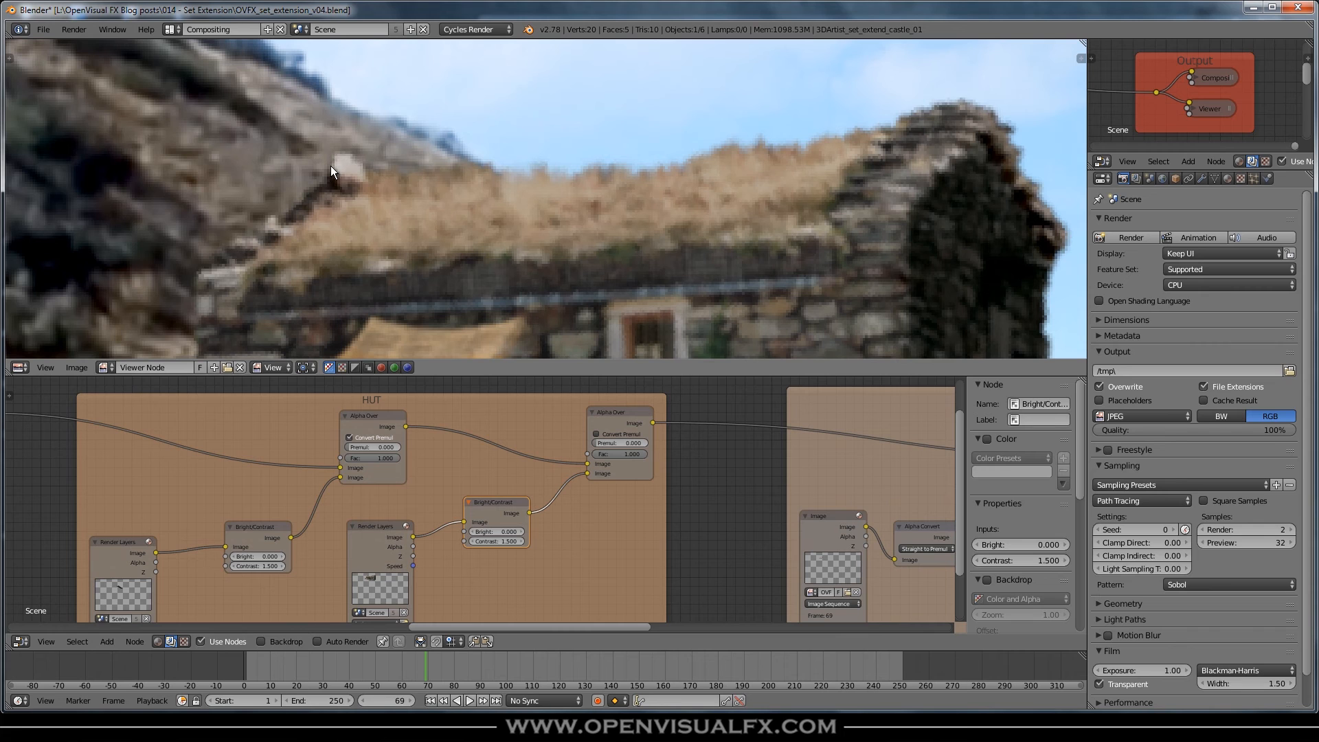
pyautogui.click(595, 434)
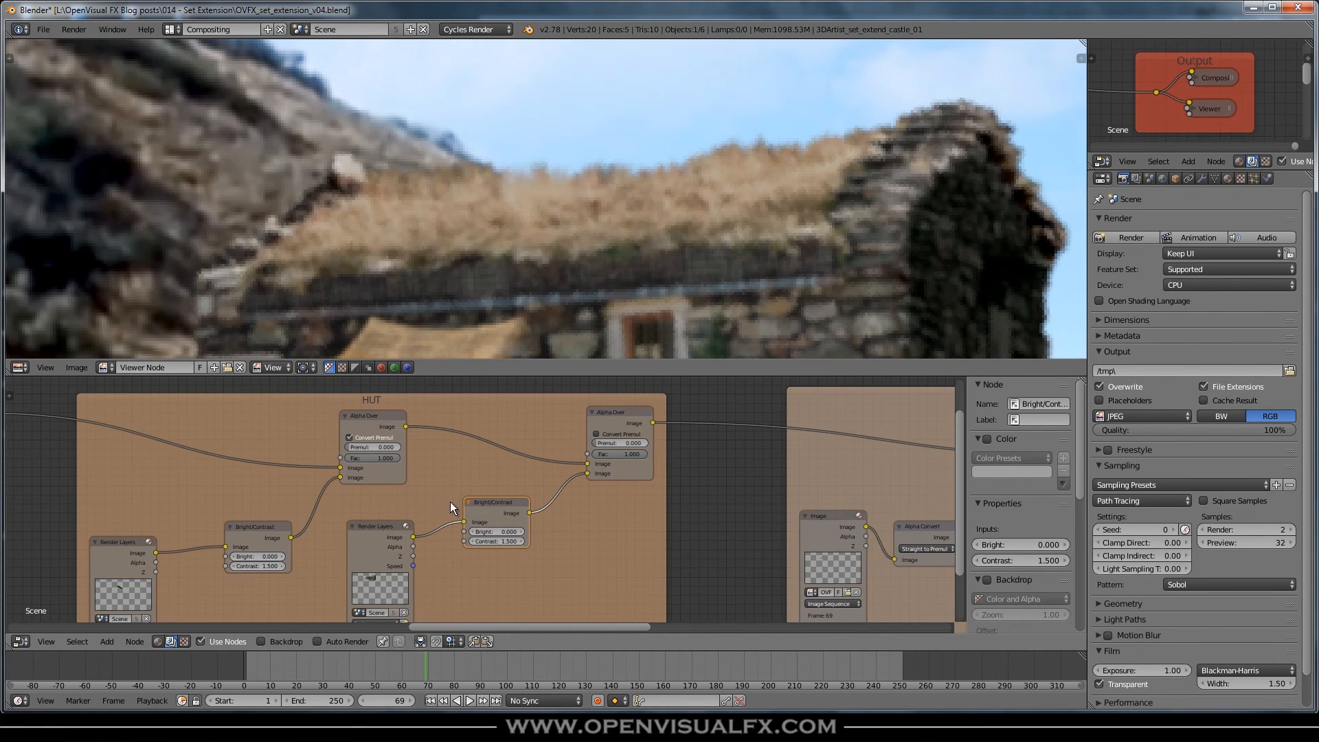
# Step: Move the hut's Render Layers and Bright/Contrast nodes lower within the hut frame
pyautogui.scroll(-2, 446, 547)
pyautogui.moveTo(447, 548); pyautogui.dragTo(540, 447, button='middle')
pyautogui.moveTo(502, 426); pyautogui.dragTo(400, 506)
pyautogui.moveTo(591, 407); pyautogui.dragTo(527, 524)
pyautogui.moveTo(630, 489); pyautogui.dragTo(623, 504, button='middle')
pyautogui.scroll(2, 658, 394)
pyautogui.moveTo(660, 412); pyautogui.dragTo(636, 425, button='middle')
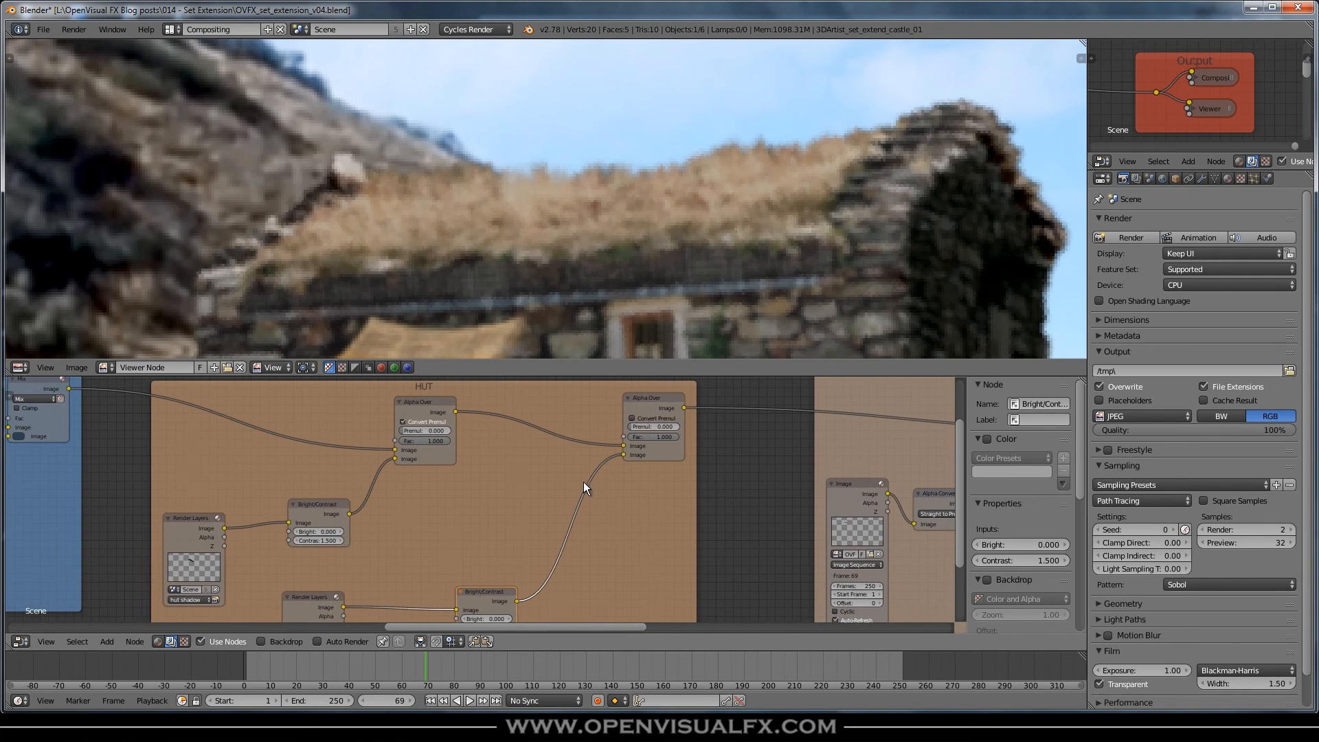
# Step: Widen the gap between the hut's Render Layers and Bright/Contrast nodes to make room for another node
pyautogui.scroll(-1, 553, 552)
pyautogui.moveTo(553, 553); pyautogui.dragTo(581, 472, button='middle')
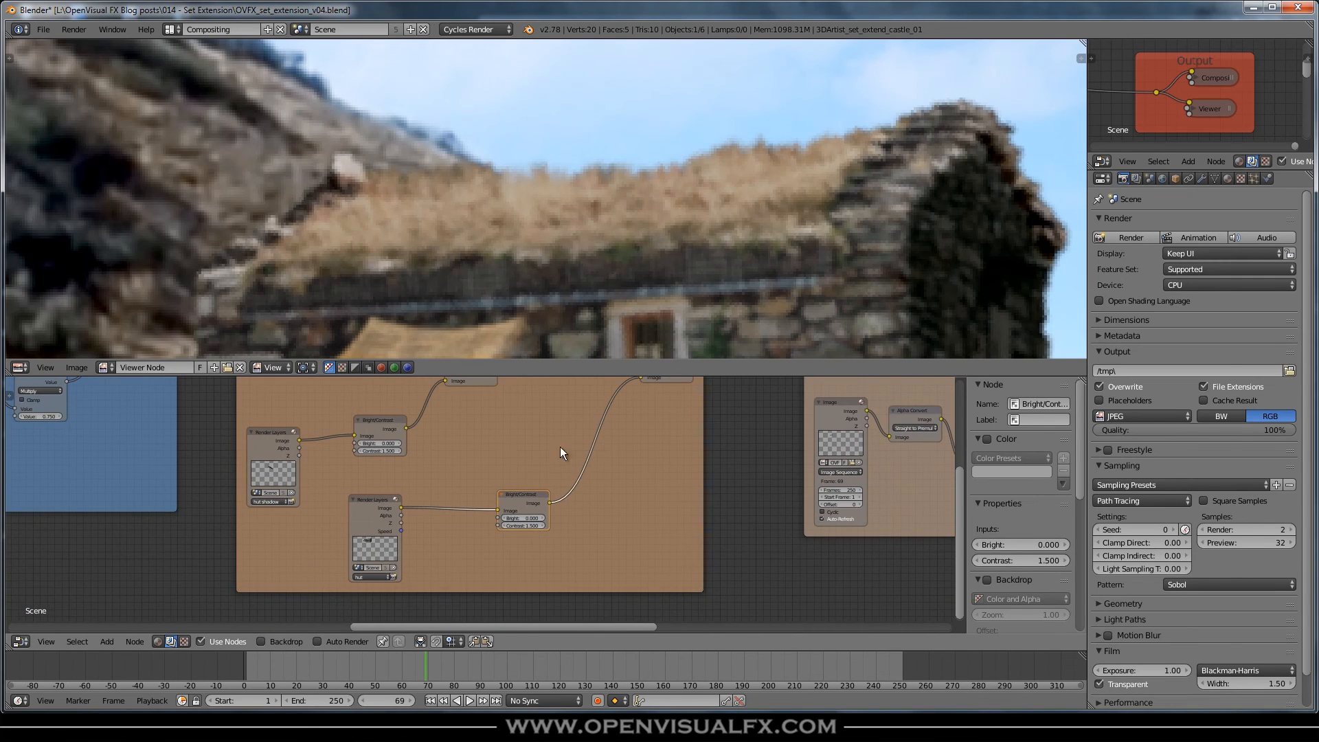
pyautogui.moveTo(525, 491); pyautogui.dragTo(552, 494)
pyautogui.click(375, 500)
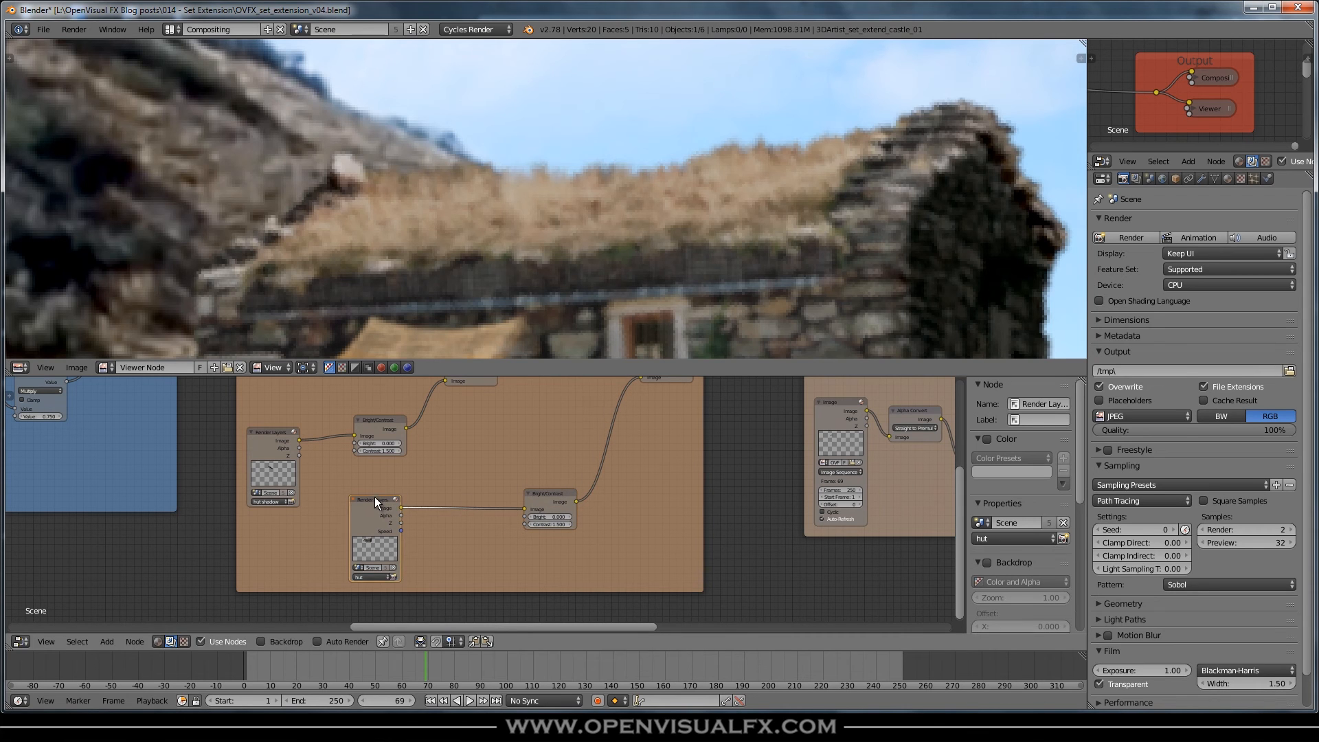
pyautogui.moveTo(374, 497); pyautogui.dragTo(367, 492)
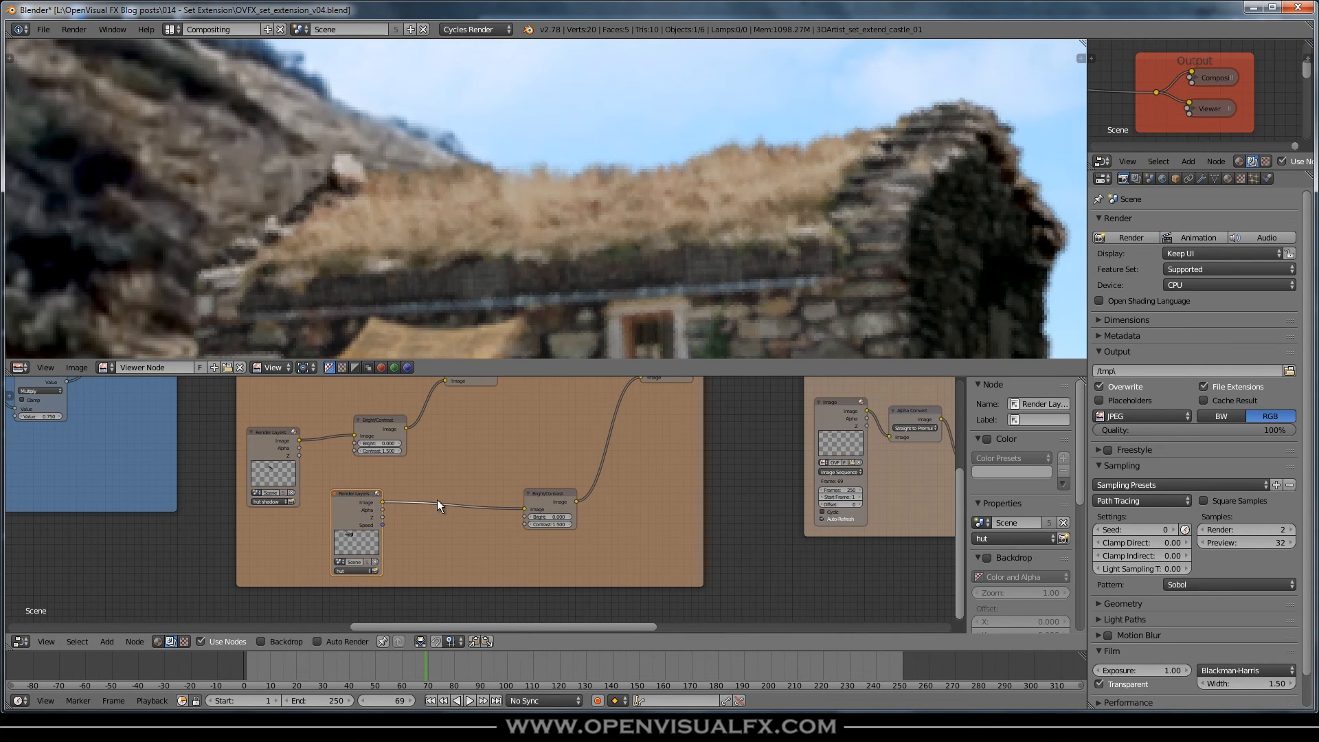
# Step: Add an Alpha Convert node in the hut frame, above the link from the hut's Render Layers to Bright/Contrast
pyautogui.hotkey('shift', 'a')
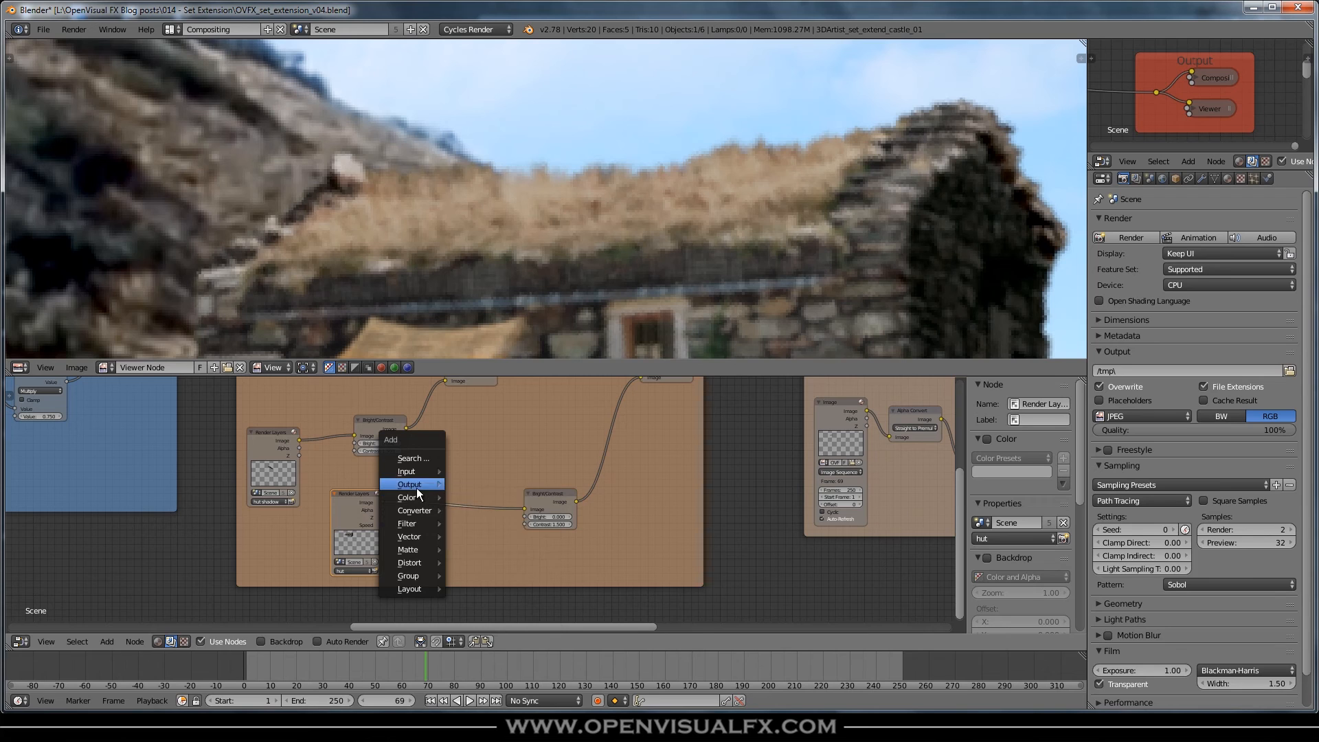
pyautogui.moveTo(414, 510)
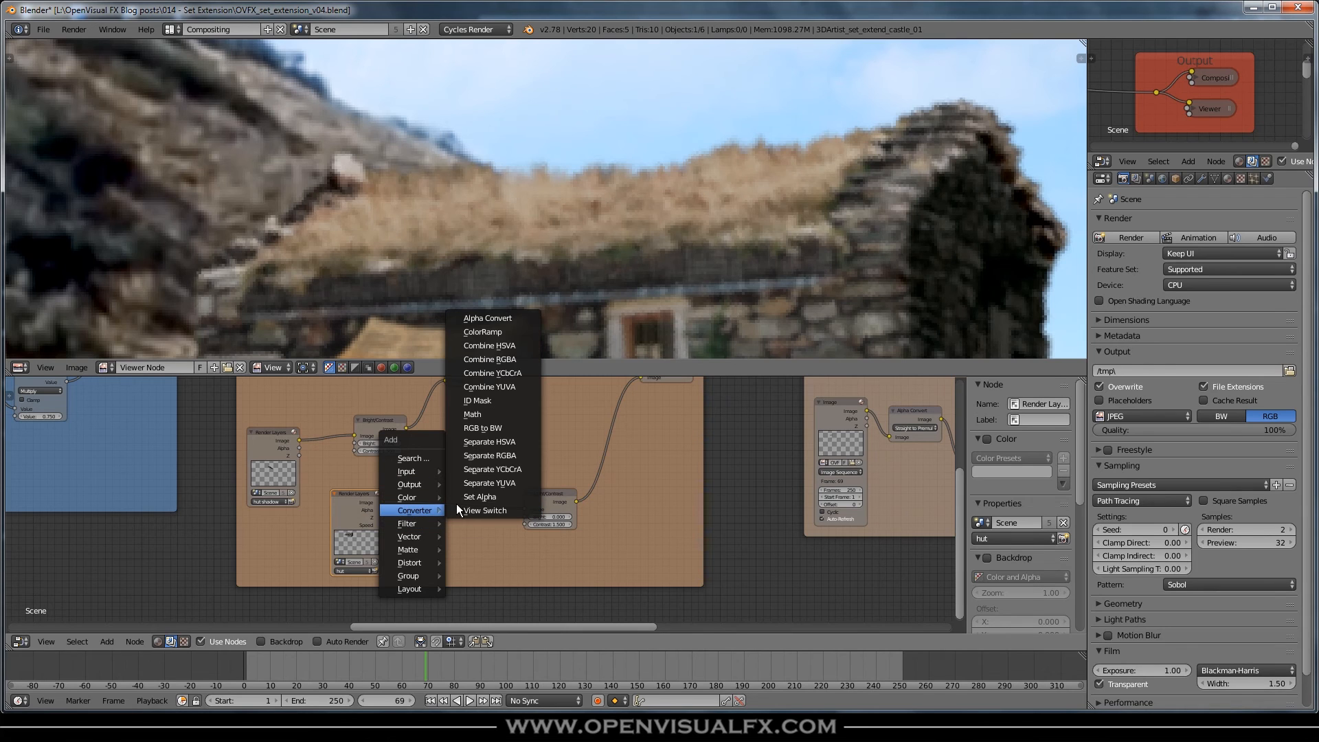
pyautogui.click(480, 321)
pyautogui.click(440, 446)
pyautogui.scroll(1, 451, 466)
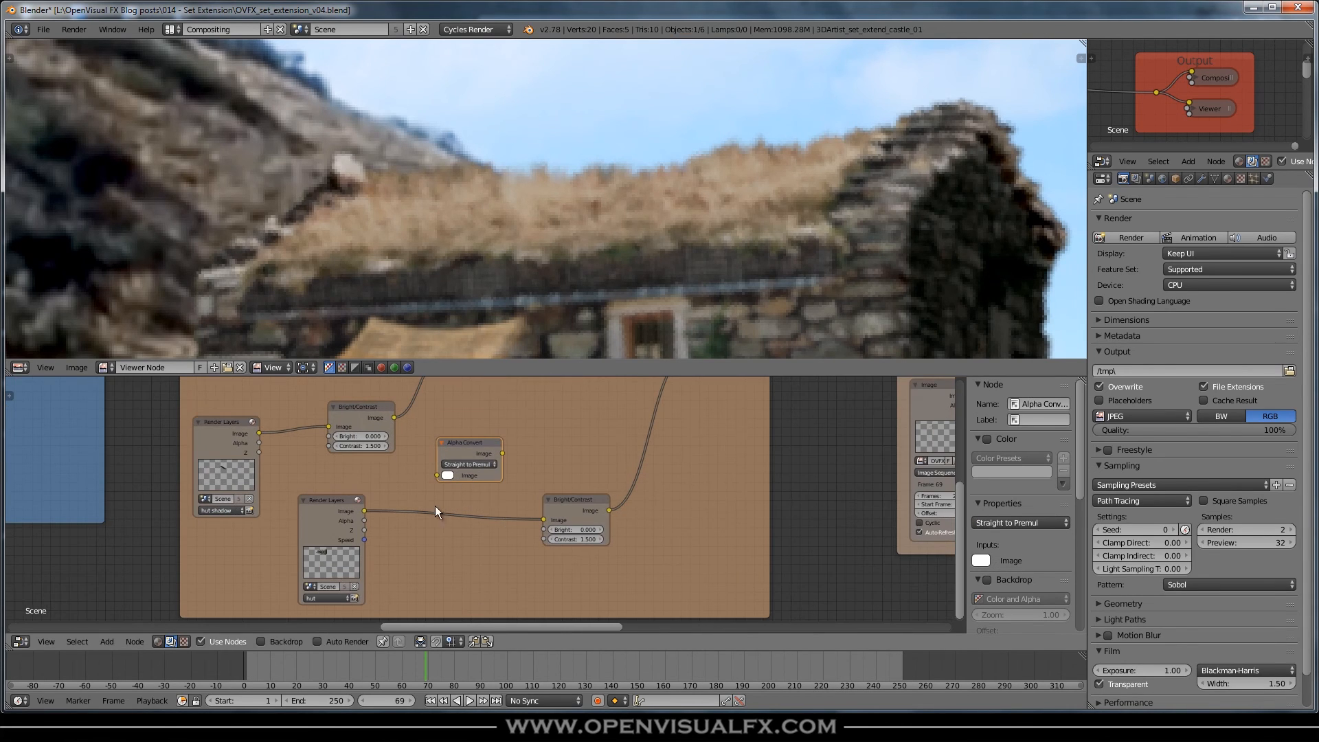
# Step: Preview the hut's Render Layers output and its Bright/Contrast output in the viewer to compare the edges
pyautogui.keyDown('ctrl'); pyautogui.keyDown('shift'); pyautogui.click(325, 499); pyautogui.keyUp('shift'); pyautogui.keyUp('ctrl')
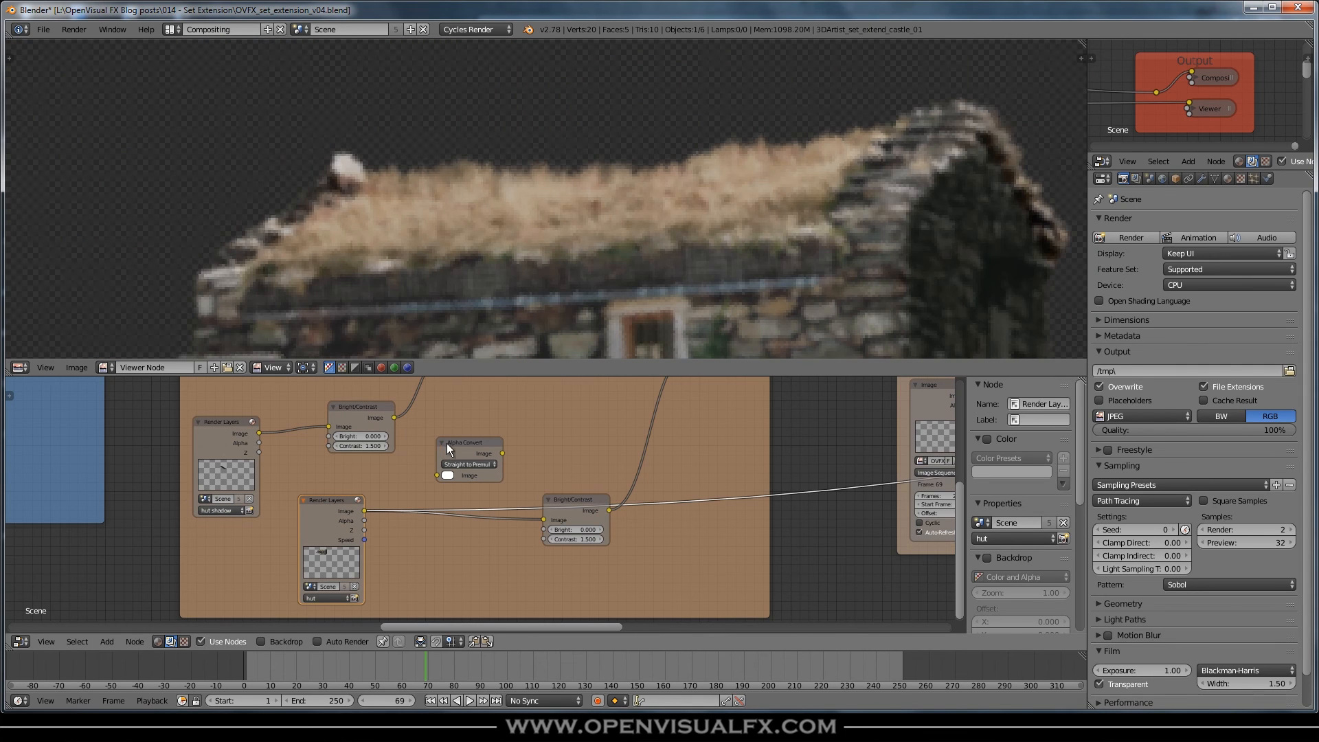
pyautogui.click(571, 492)
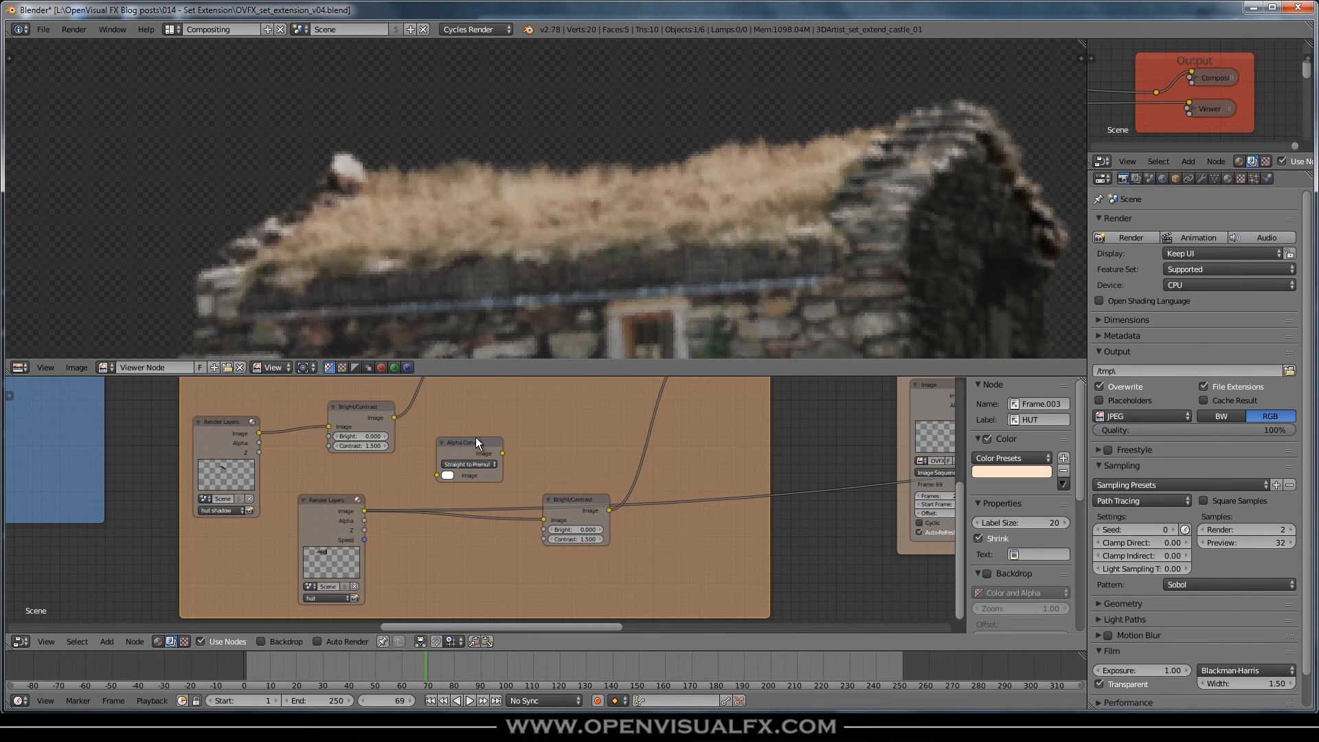
pyautogui.keyDown('ctrl'); pyautogui.keyDown('shift'); pyautogui.click(582, 498); pyautogui.keyUp('shift'); pyautogui.keyUp('ctrl')
# Step: Insert the Alpha Convert node between the hut's Render Layers and Bright/Contrast nodes and set it to Premul to Straight
pyautogui.moveTo(474, 440); pyautogui.dragTo(455, 490)
pyautogui.click(450, 515)
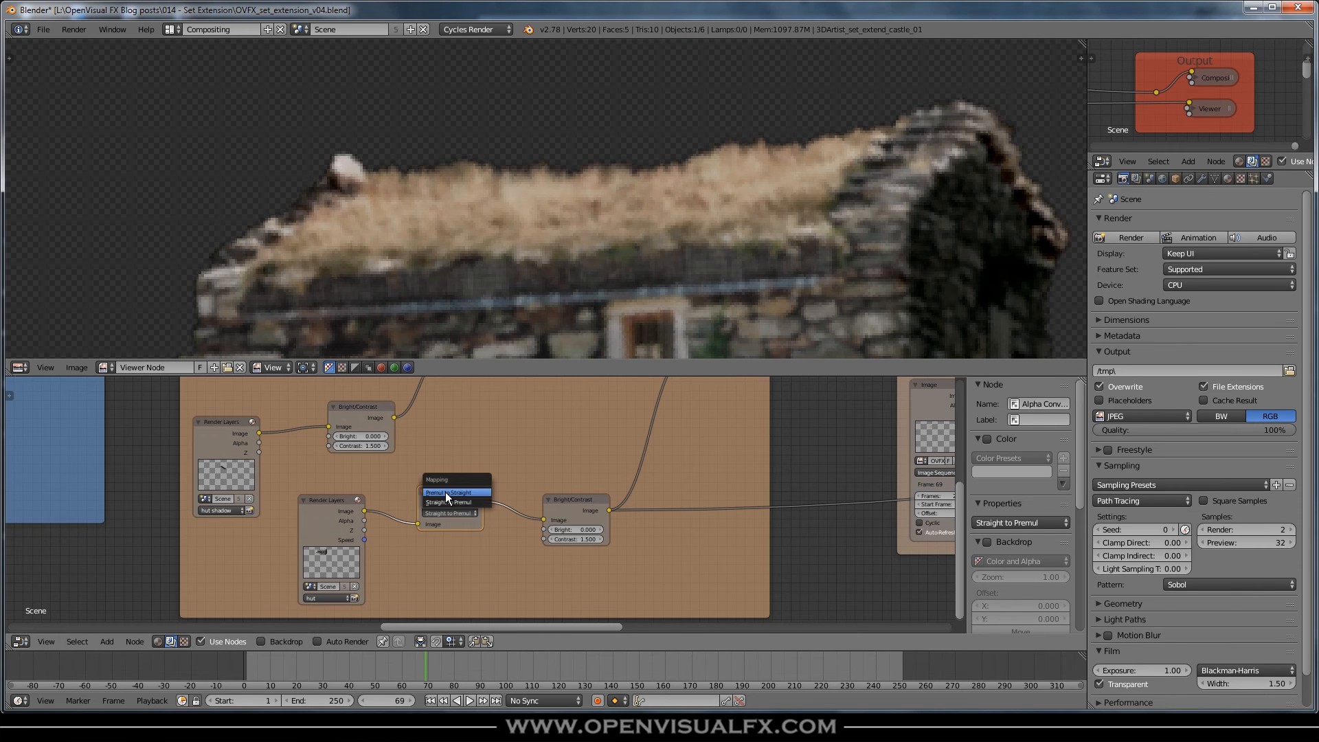
pyautogui.click(446, 491)
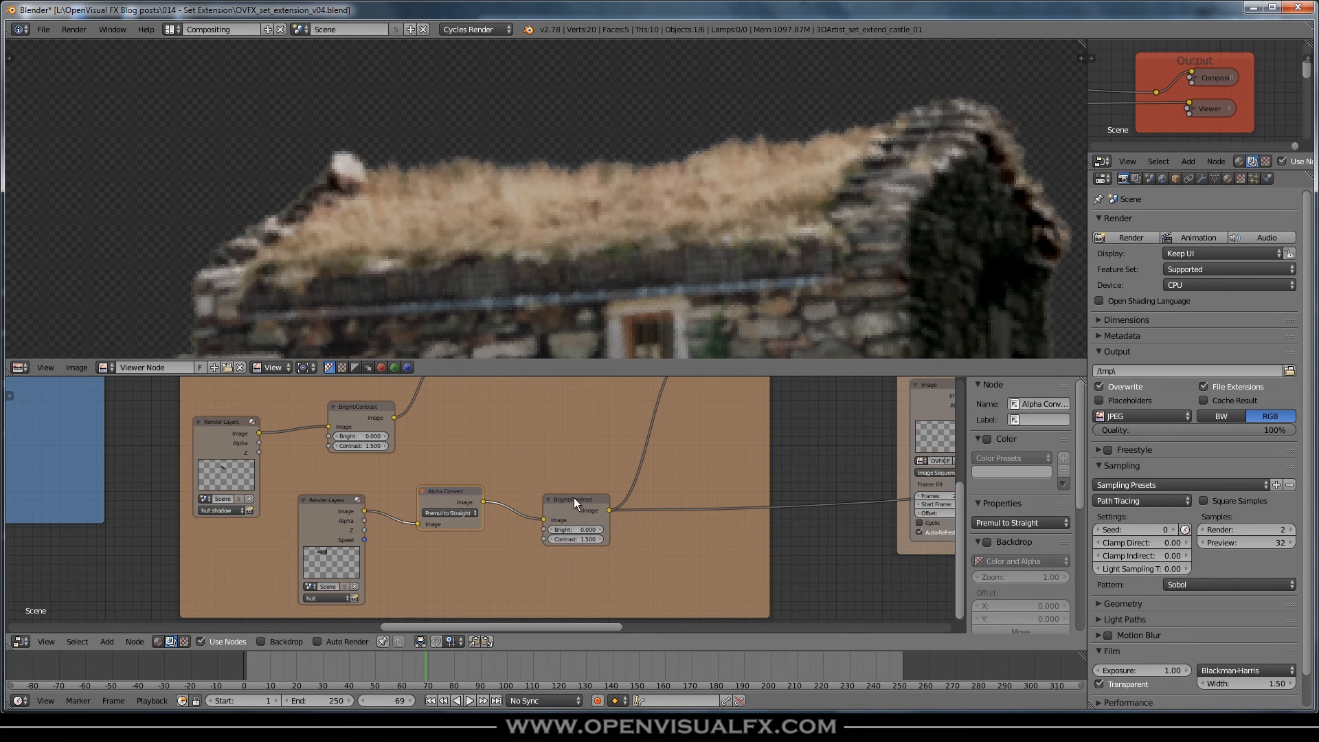
# Step: Insert a duplicate Alpha Convert node after the hut's Bright/Contrast, set it to Straight to Premul, and preview its output
pyautogui.moveTo(449, 494); pyautogui.dragTo(419, 545, button='middle')
pyautogui.hotkey('shift', 'd')
pyautogui.click(617, 482)
pyautogui.click(605, 514)
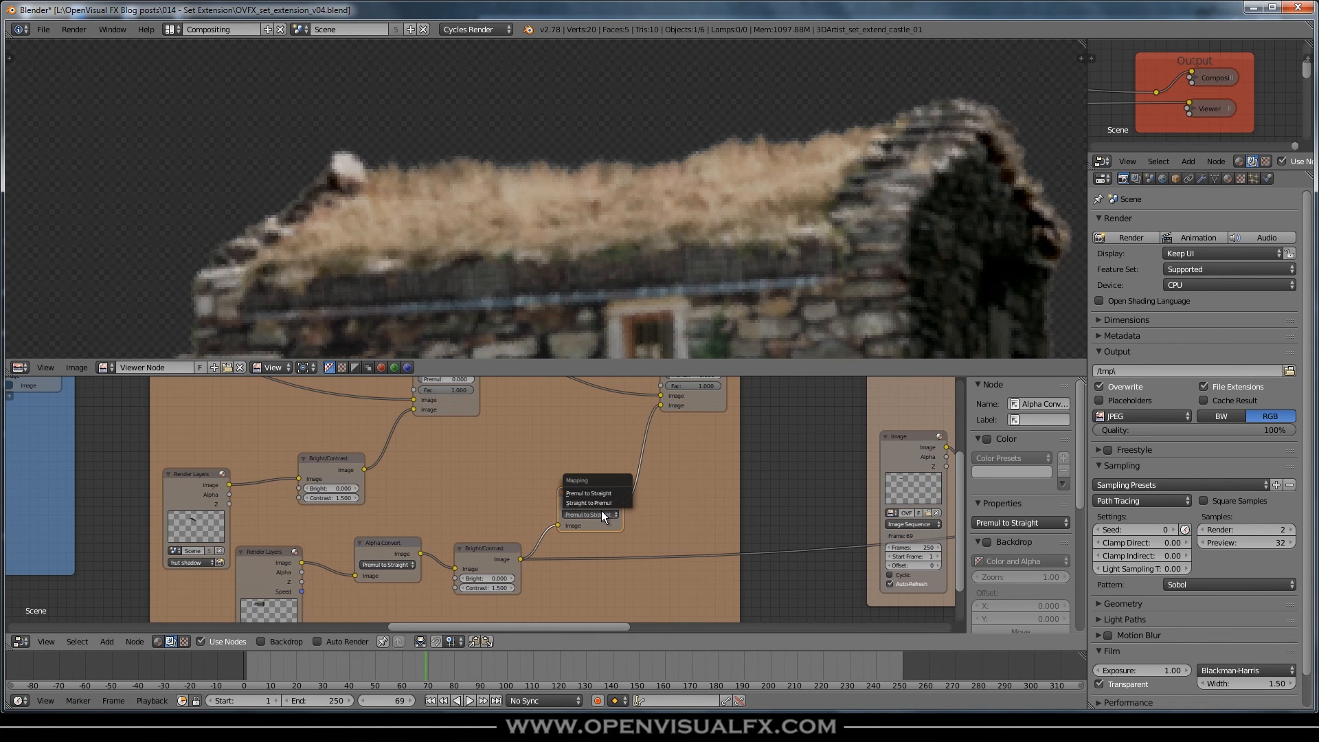
pyautogui.click(597, 502)
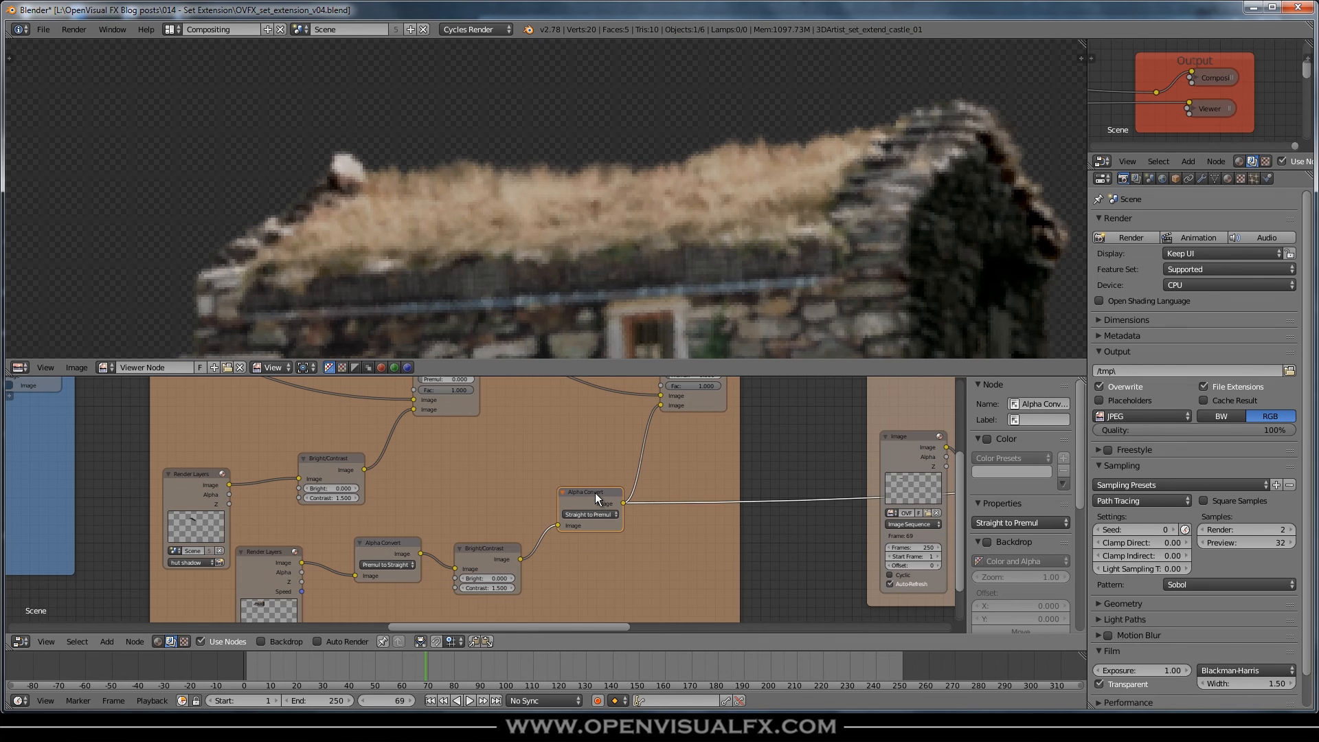
pyautogui.moveTo(594, 493); pyautogui.dragTo(600, 527)
pyautogui.click(496, 548)
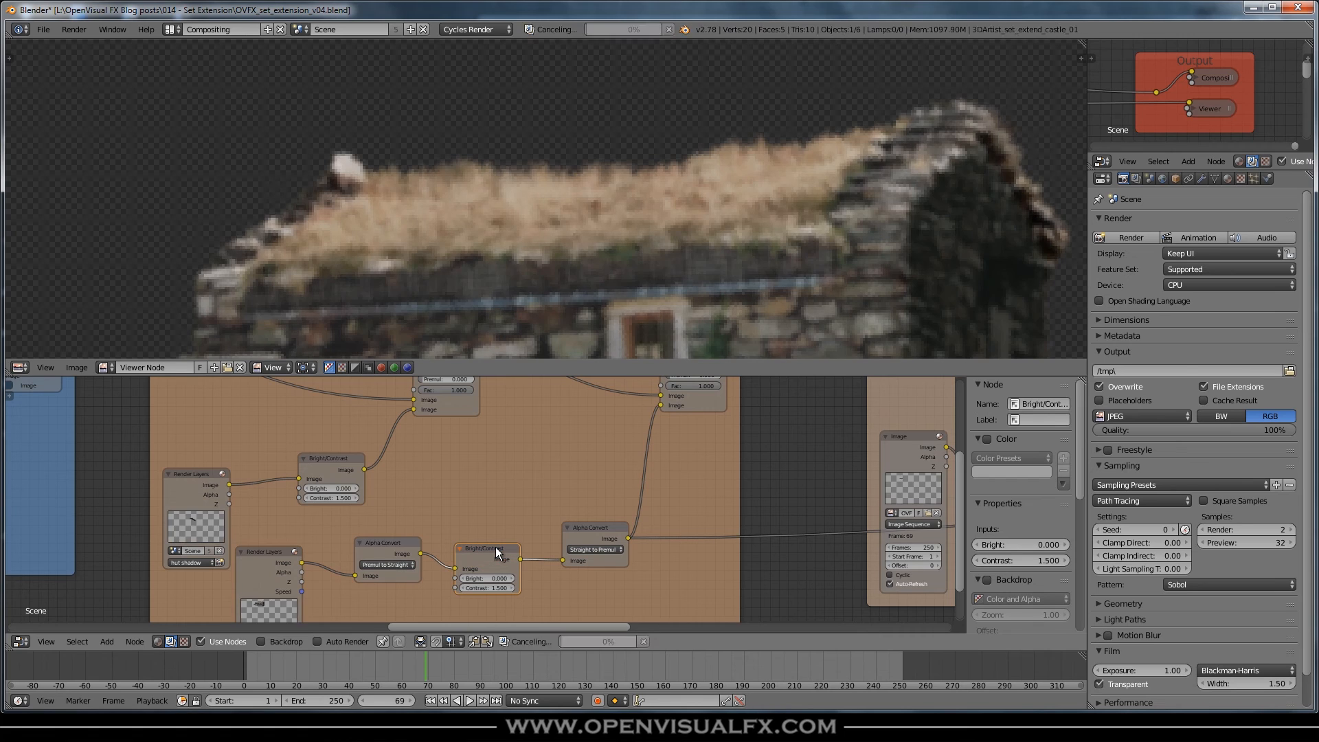
# Step: Route the Output frame's reroute back into the viewer to show the full composite, and inspect the hut's roof edges
pyautogui.moveTo(625, 456); pyautogui.dragTo(570, 532, button='middle')
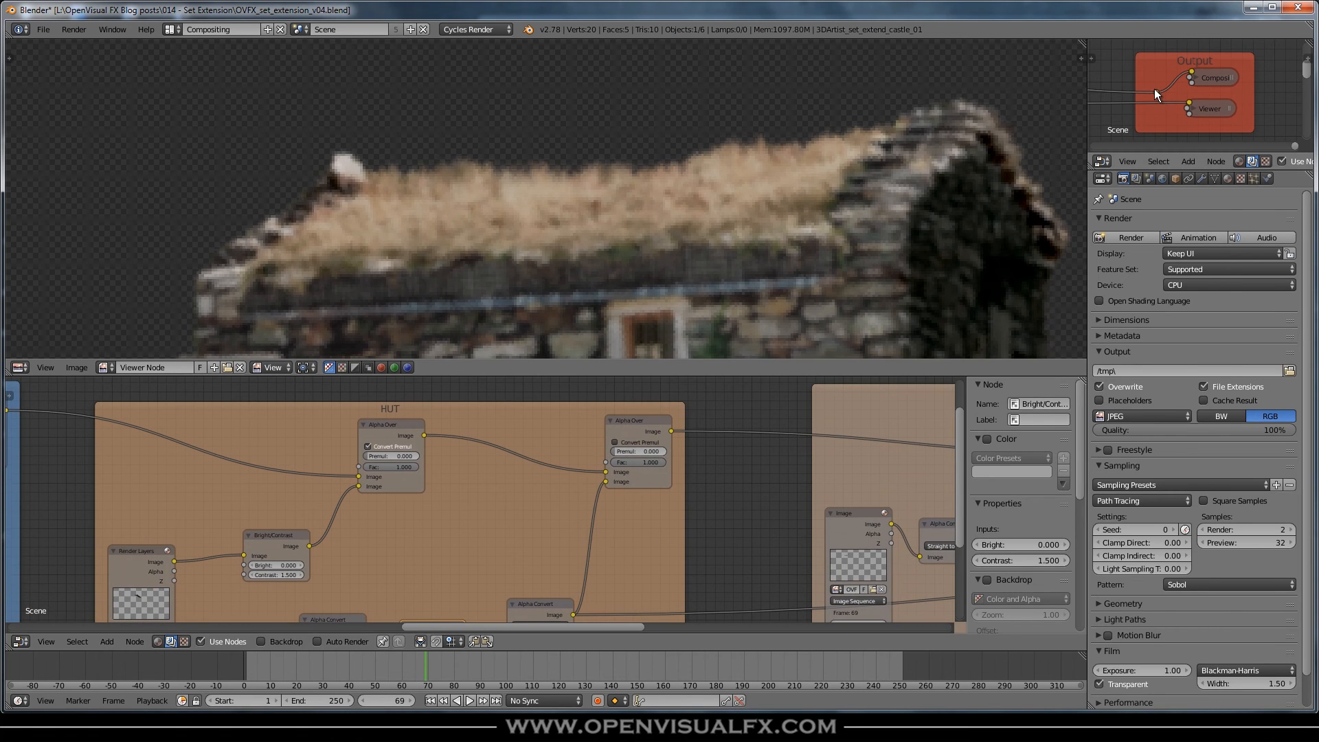
pyautogui.keyDown('shift'); pyautogui.moveTo(1155, 90); pyautogui.dragTo(1158, 97, button='right'); pyautogui.keyUp('shift')
pyautogui.moveTo(555, 553); pyautogui.dragTo(561, 493, button='middle')
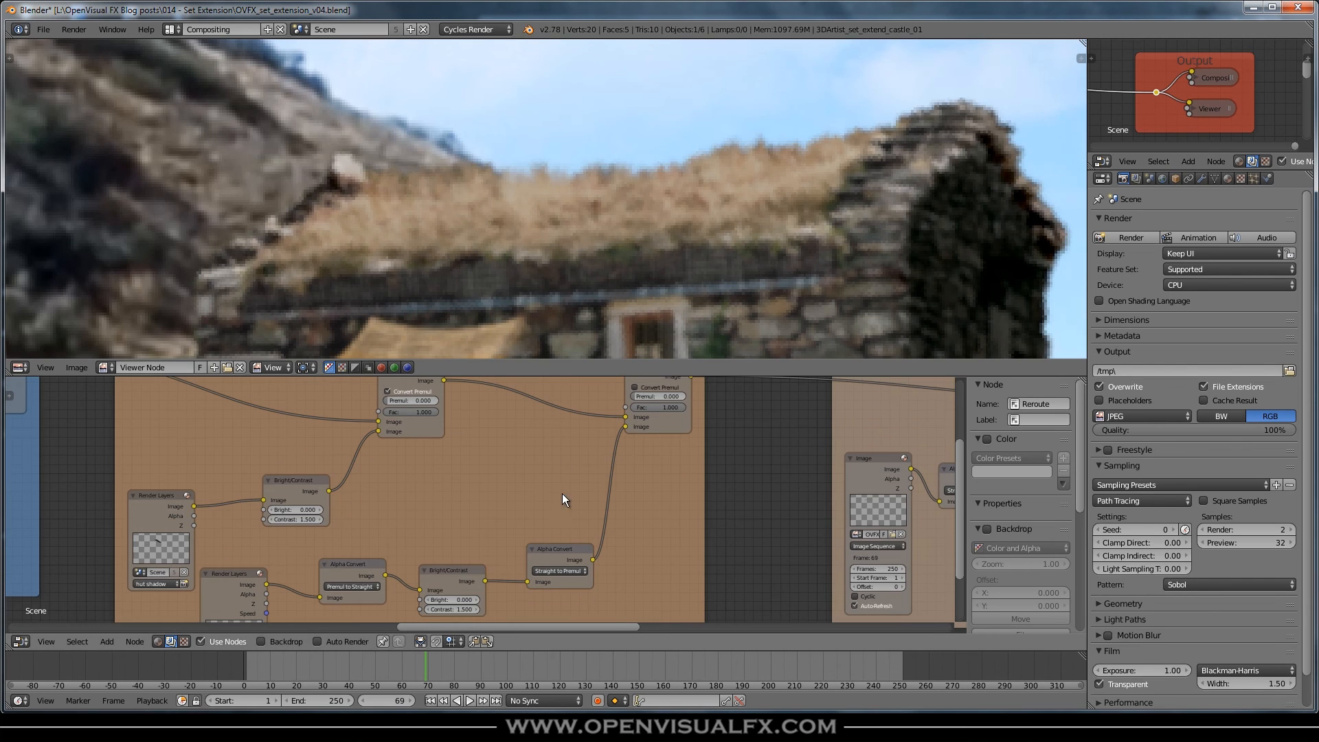
pyautogui.click(466, 566)
pyautogui.scroll(-3, 743, 206)
pyautogui.moveTo(739, 221); pyautogui.dragTo(722, 203, button='middle')
pyautogui.scroll(3, 722, 203)
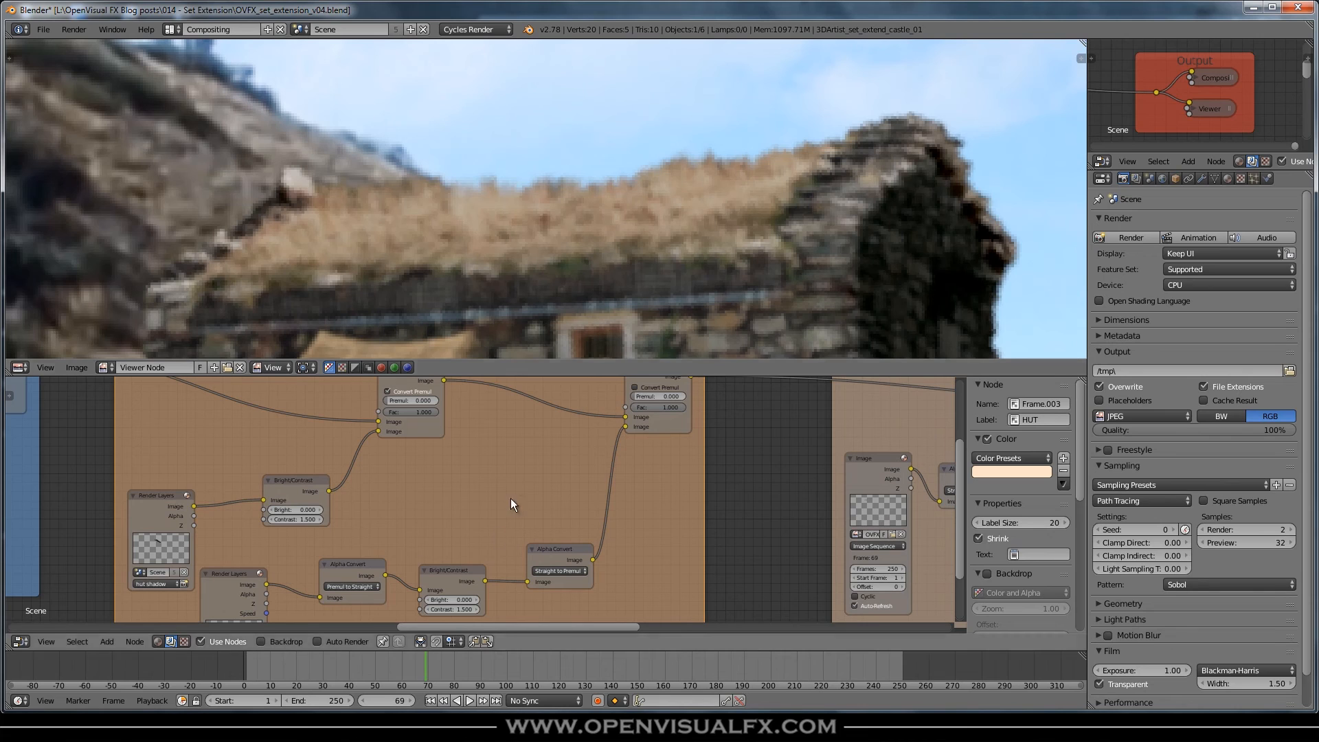
# Step: Space out the Alpha Convert and Bright/Contrast nodes of the hut's lower branch into an even row
pyautogui.click(453, 572)
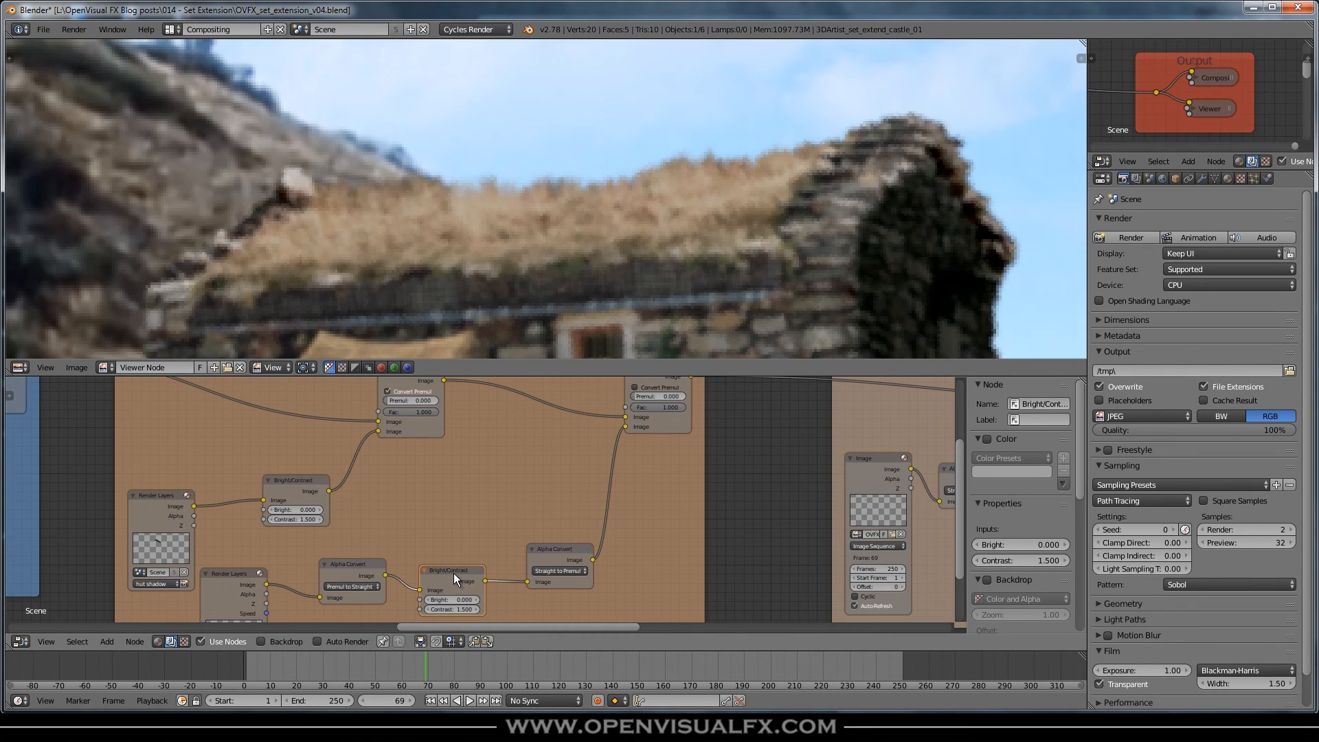
pyautogui.click(553, 554)
pyautogui.keyDown('shift'); pyautogui.click(363, 568); pyautogui.keyUp('shift')
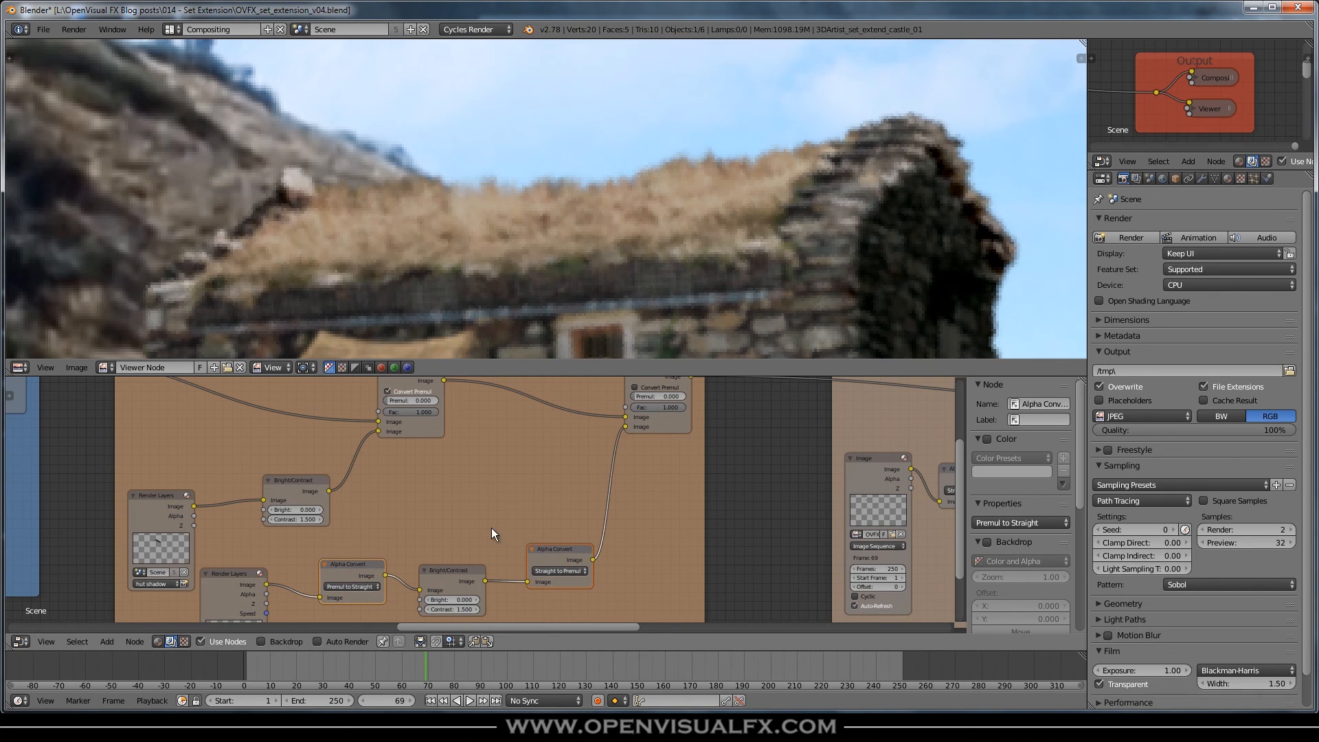
pyautogui.scroll(-1, 475, 555)
pyautogui.moveTo(475, 556); pyautogui.dragTo(468, 461, button='middle')
pyautogui.moveTo(367, 461); pyautogui.dragTo(484, 474)
pyautogui.moveTo(404, 458); pyautogui.dragTo(388, 456)
pyautogui.moveTo(484, 473); pyautogui.dragTo(468, 468)
pyautogui.moveTo(553, 450); pyautogui.dragTo(563, 467)
pyautogui.moveTo(658, 444); pyautogui.dragTo(646, 460)
pyautogui.scroll(-2, 687, 413)
pyautogui.moveTo(704, 396); pyautogui.dragTo(615, 541, button='middle')
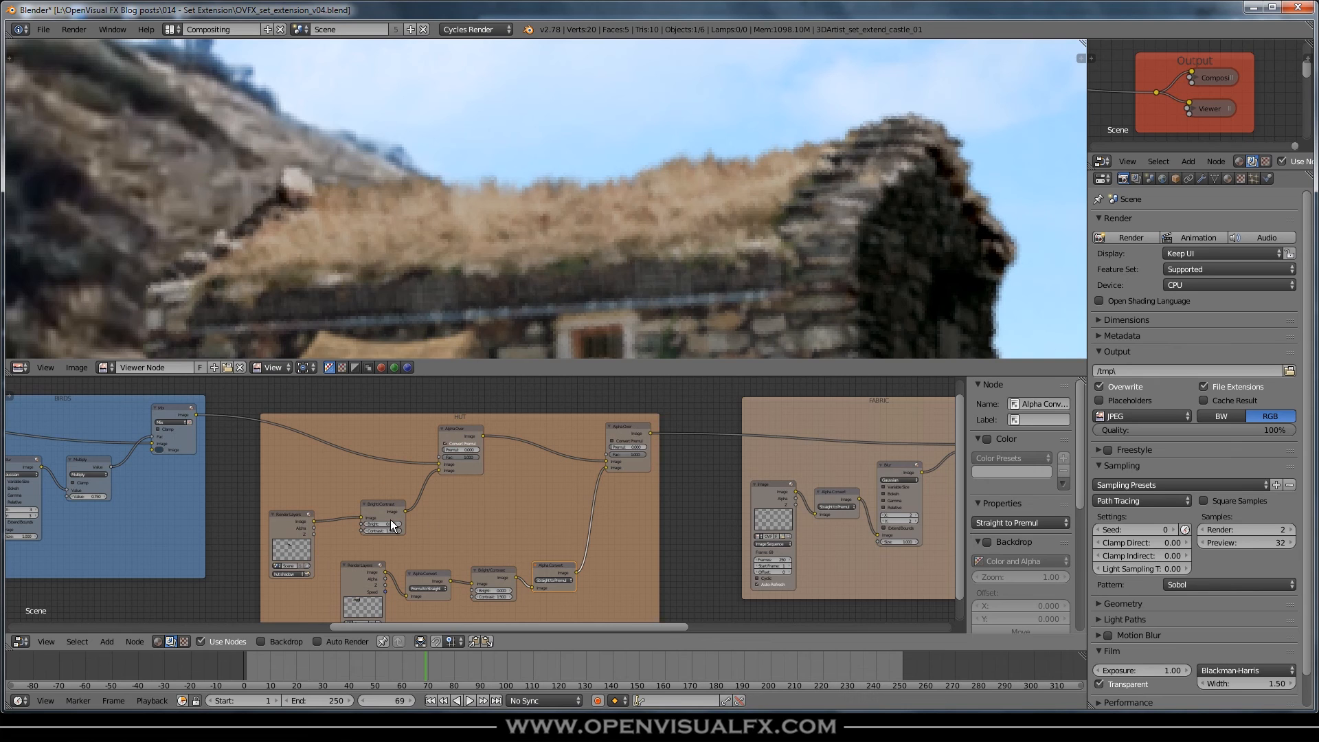
# Step: Make room in the hut shadow branch and insert a duplicate Premul to Straight Alpha Convert between its Render Layers and Bright/Contrast nodes
pyautogui.moveTo(450, 432); pyautogui.dragTo(541, 420)
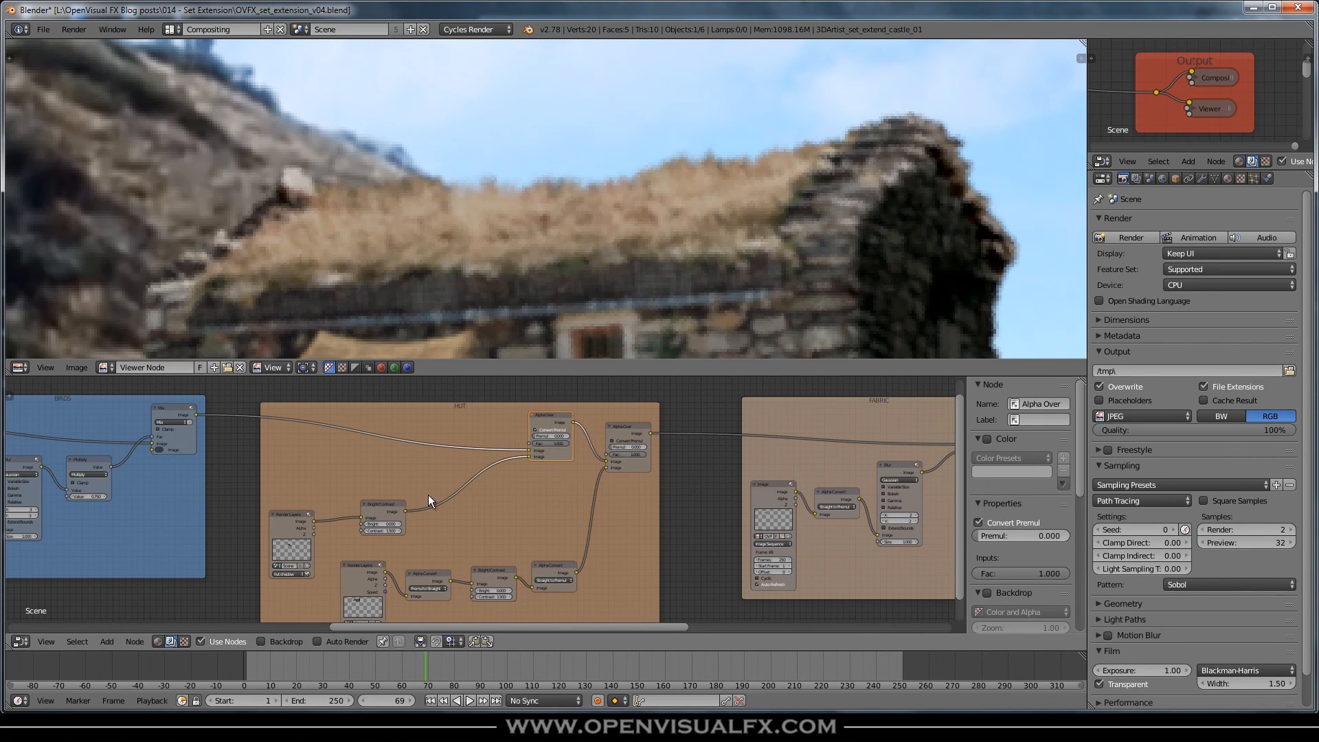
pyautogui.moveTo(293, 516); pyautogui.dragTo(270, 490)
pyautogui.moveTo(371, 522); pyautogui.dragTo(390, 504)
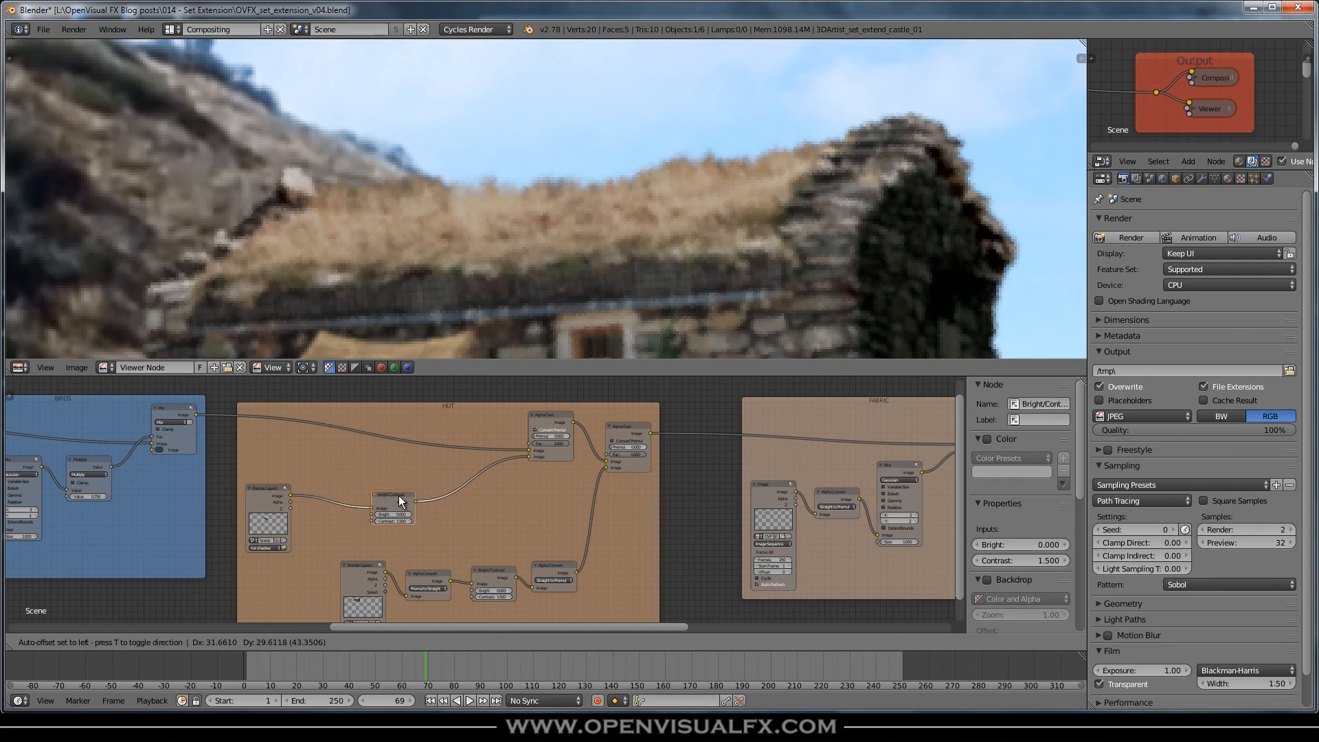
pyautogui.click(430, 571)
pyautogui.hotkey('shift', 'd')
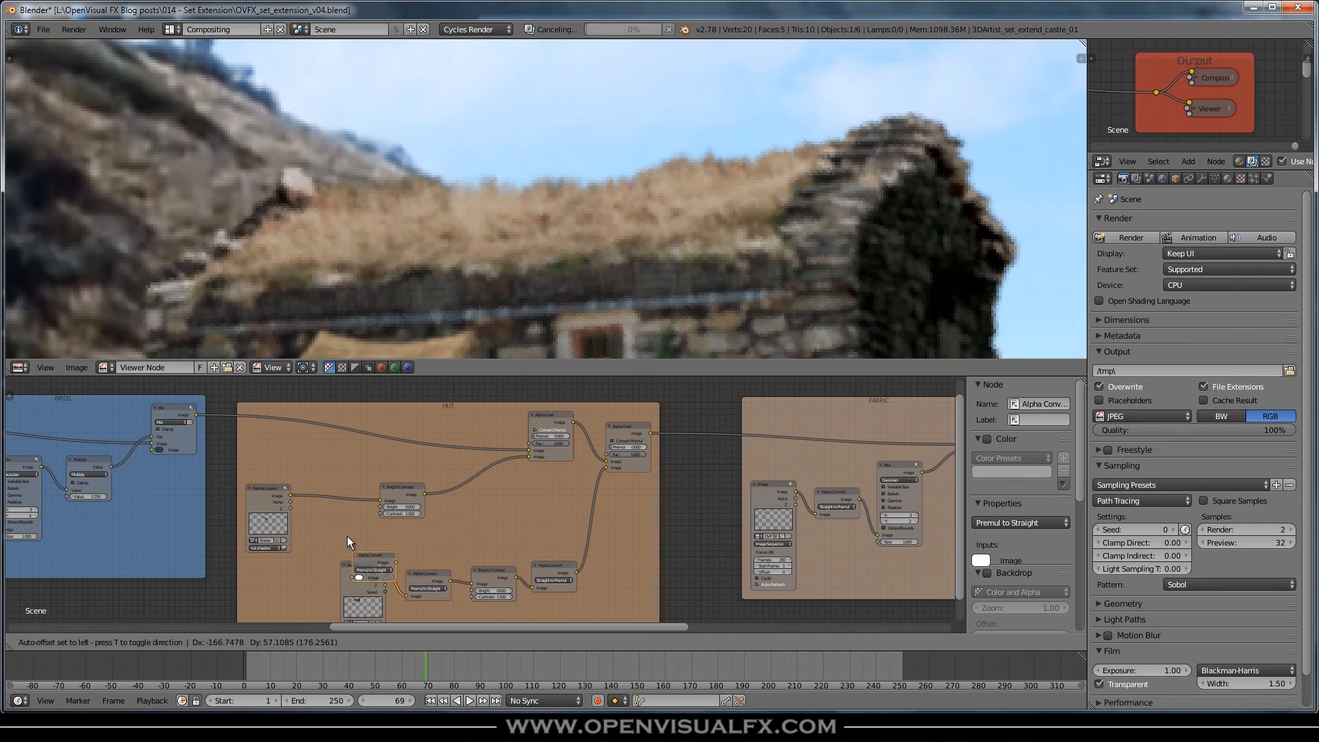
pyautogui.click(331, 494)
pyautogui.click(534, 430)
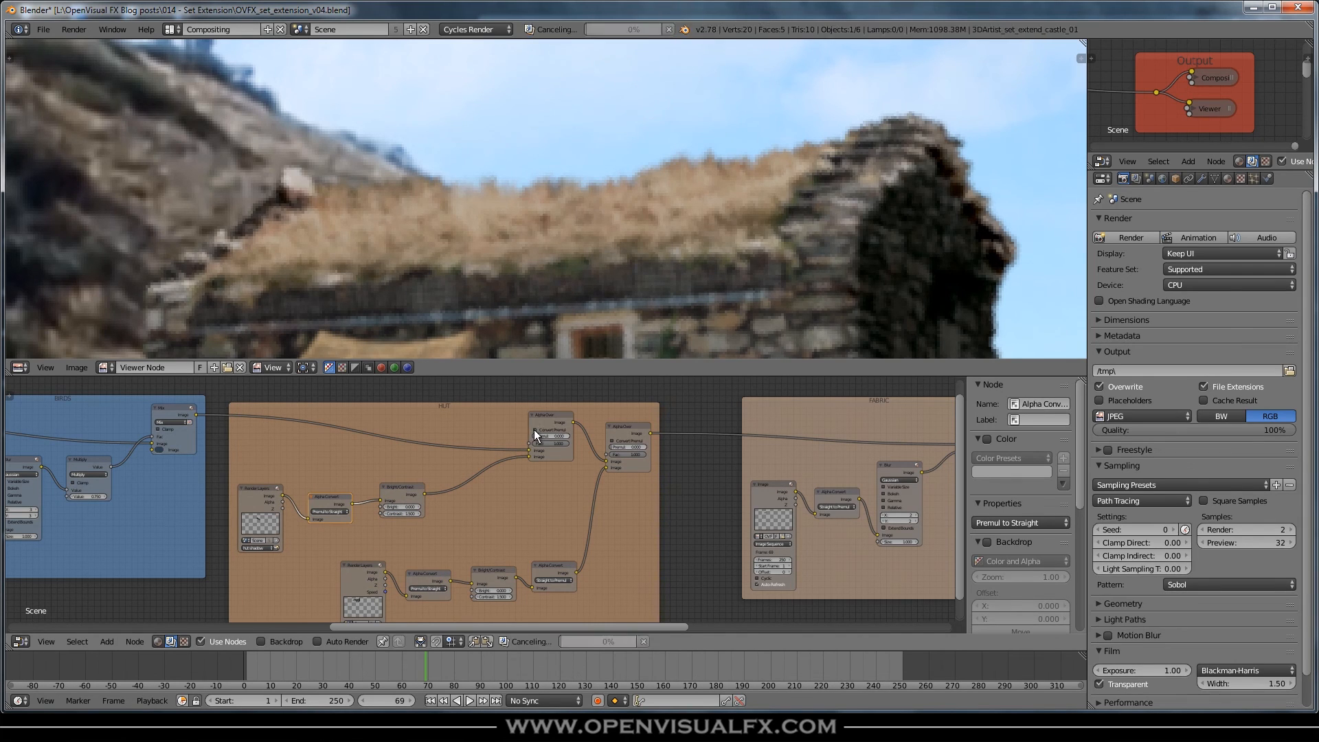
# Step: Insert a duplicate Straight to Premul Alpha Convert after the hut shadow's Bright/Contrast and tidy the branch's node positions
pyautogui.click(556, 566)
pyautogui.hotkey('shift', 'd')
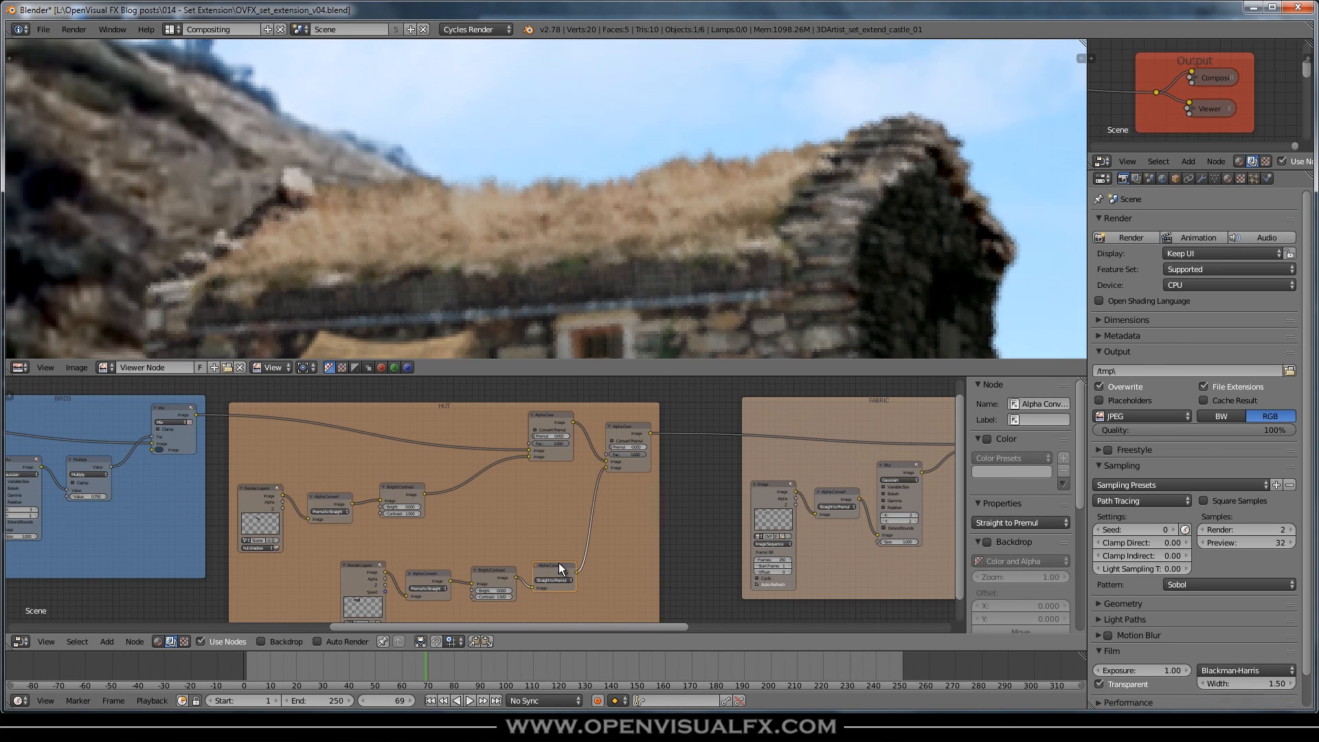
pyautogui.click(472, 475)
pyautogui.moveTo(394, 494); pyautogui.dragTo(360, 479)
pyautogui.moveTo(264, 491); pyautogui.dragTo(301, 481)
pyautogui.scroll(-1, 489, 488)
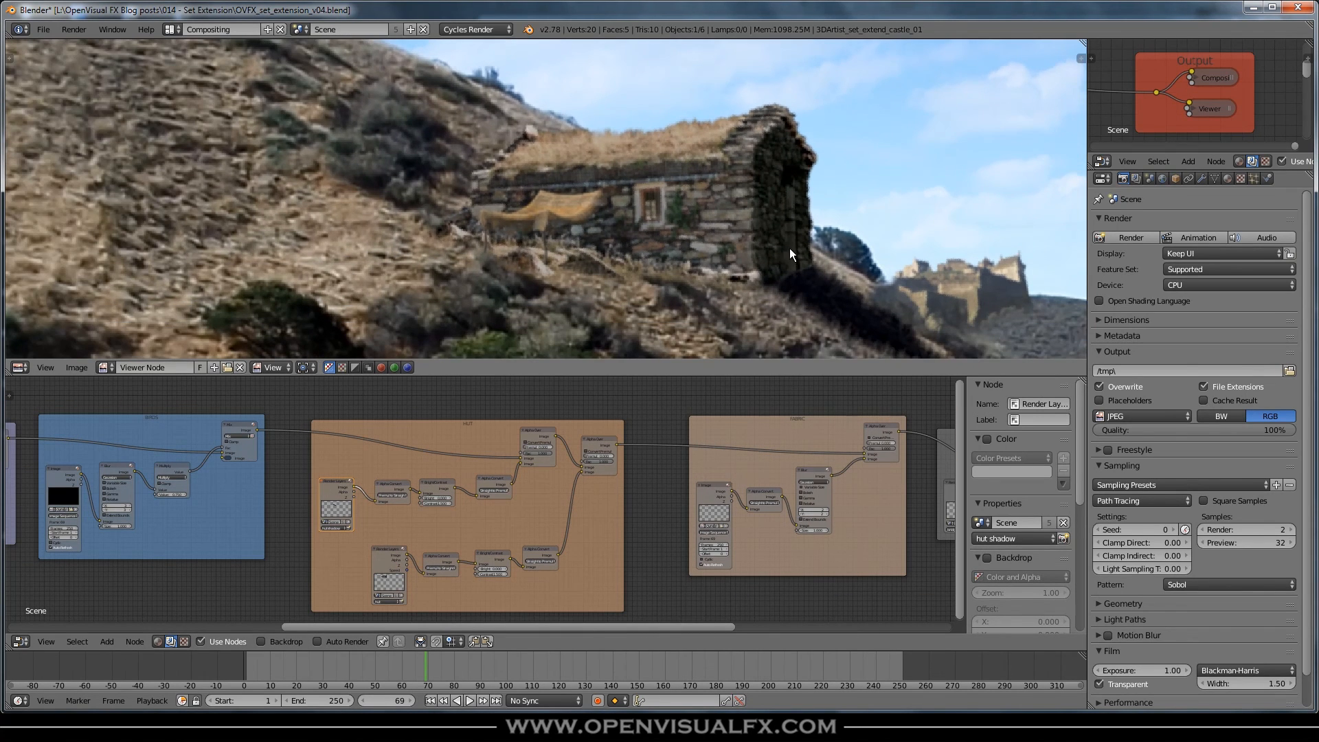
# Step: Examine how the hut, its shadow and the fabric sit in the full composite
pyautogui.moveTo(790, 249); pyautogui.dragTo(593, 244, button='middle')
pyautogui.moveTo(624, 302); pyautogui.dragTo(524, 203, button='middle')
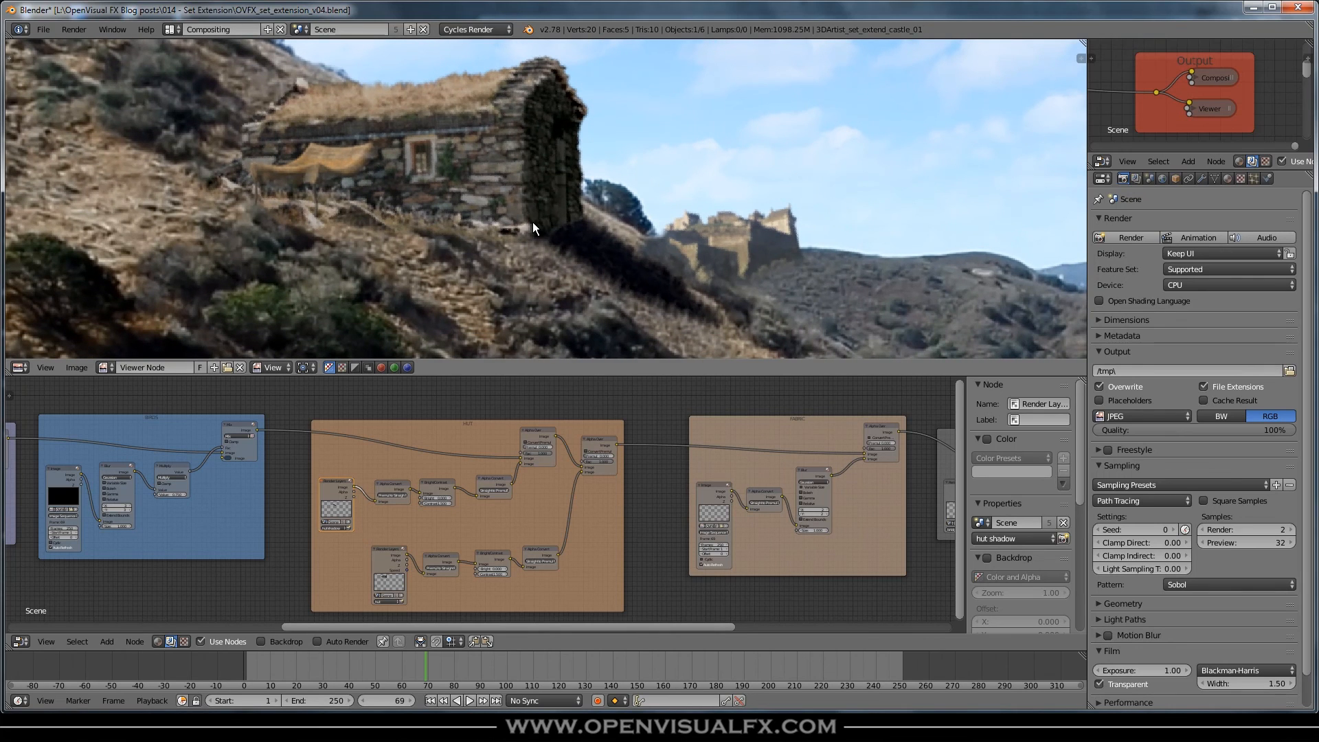
pyautogui.moveTo(435, 184); pyautogui.dragTo(519, 160, button='middle')
pyautogui.scroll(-3, 474, 193)
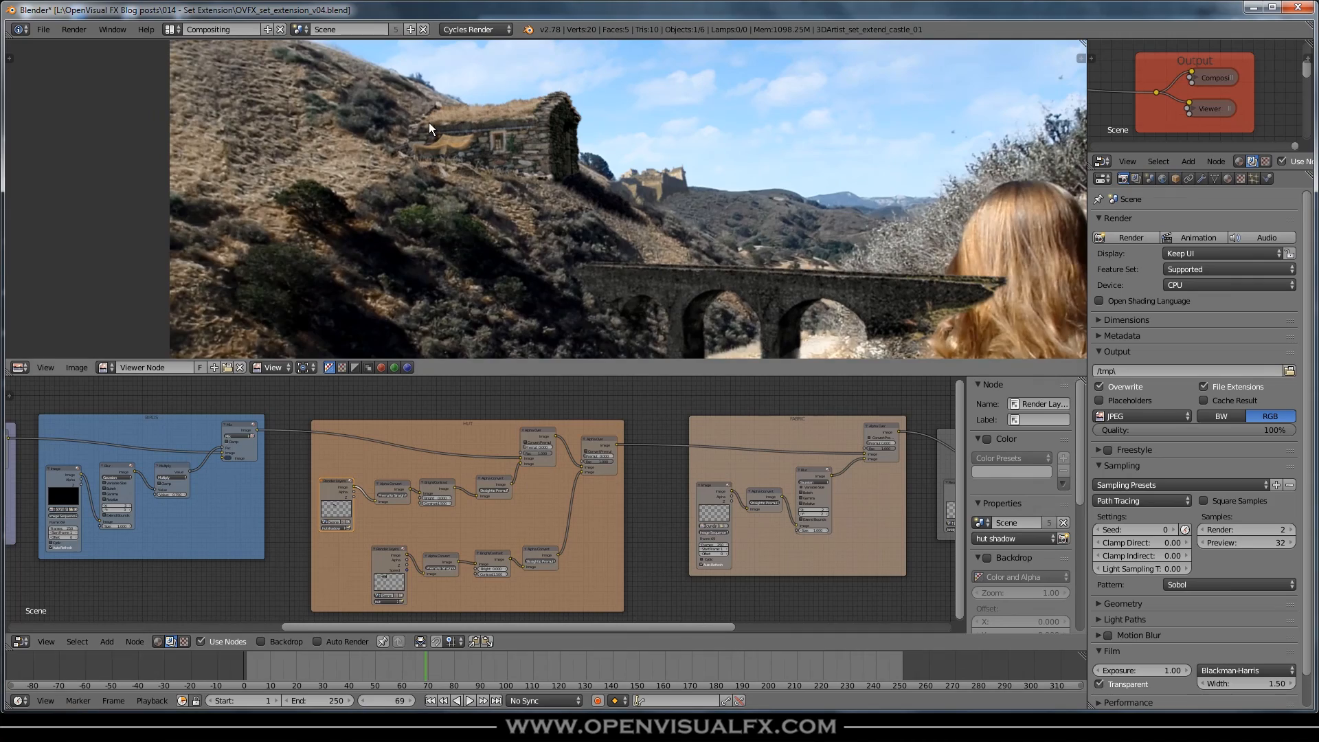
pyautogui.scroll(3, 469, 146)
pyautogui.moveTo(862, 474); pyautogui.dragTo(680, 476, button='middle')
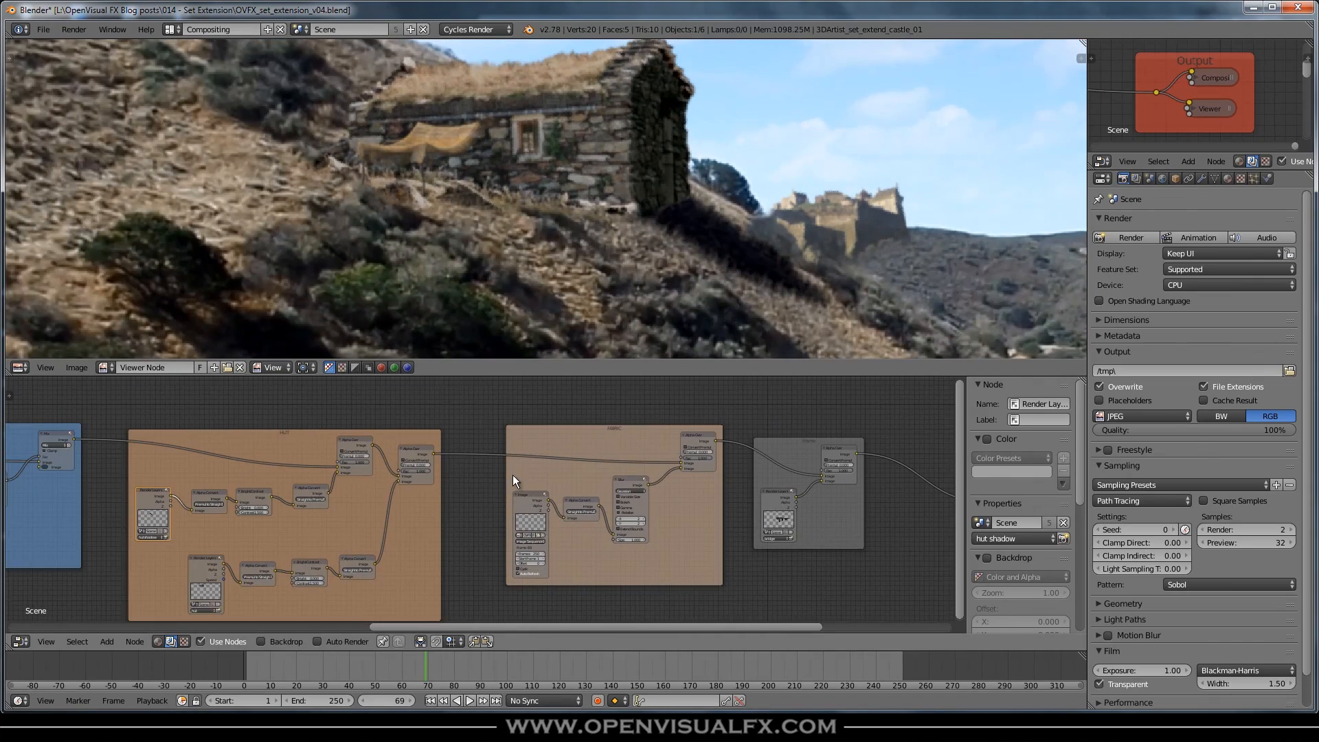
# Step: Move all frames up to HUT and the FABRIC frame upstream, leaving free space after FABRIC for more nodes
pyautogui.hotkey('ctrl', 'Up')
pyautogui.scroll(-1, 475, 469)
pyautogui.moveTo(369, 495); pyautogui.dragTo(587, 428, button='middle')
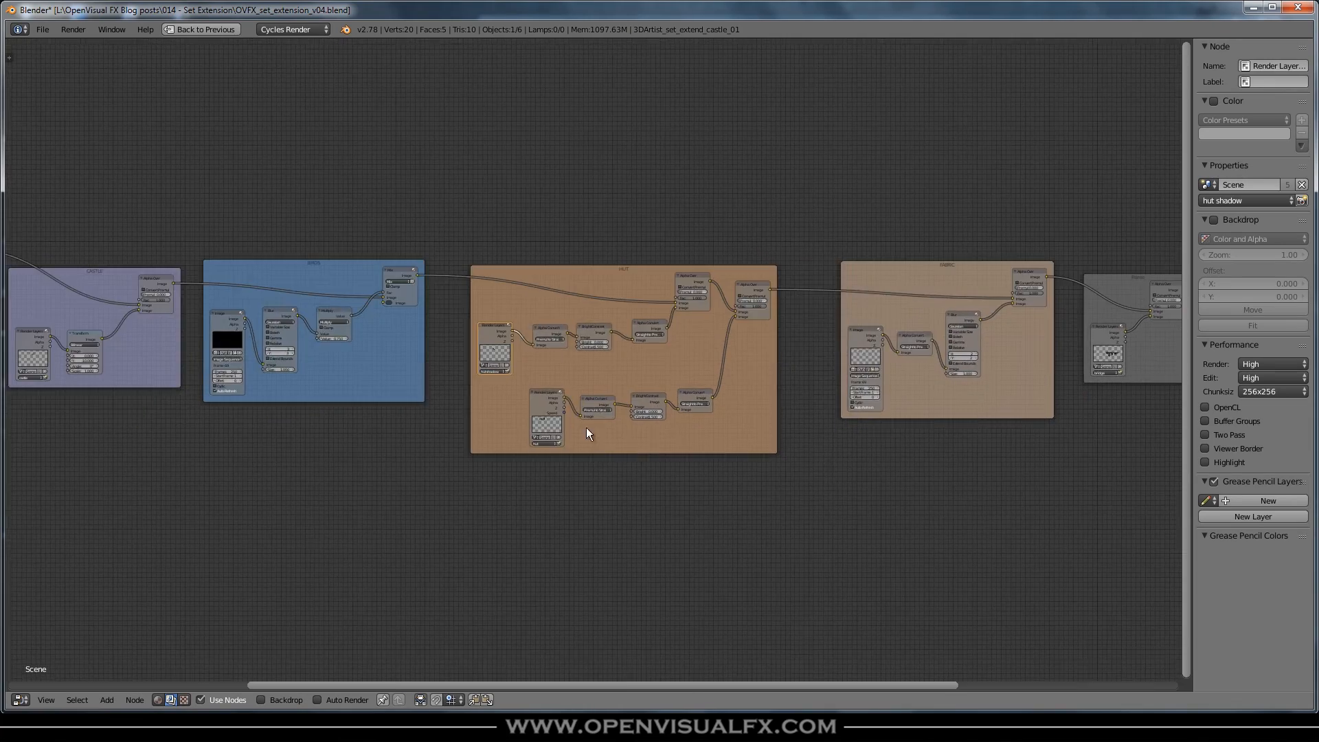
pyautogui.scroll(-3, 414, 471)
pyautogui.moveTo(413, 471); pyautogui.dragTo(686, 459, button='middle')
pyautogui.moveTo(235, 319); pyautogui.dragTo(1027, 446)
pyautogui.moveTo(945, 450); pyautogui.dragTo(789, 451)
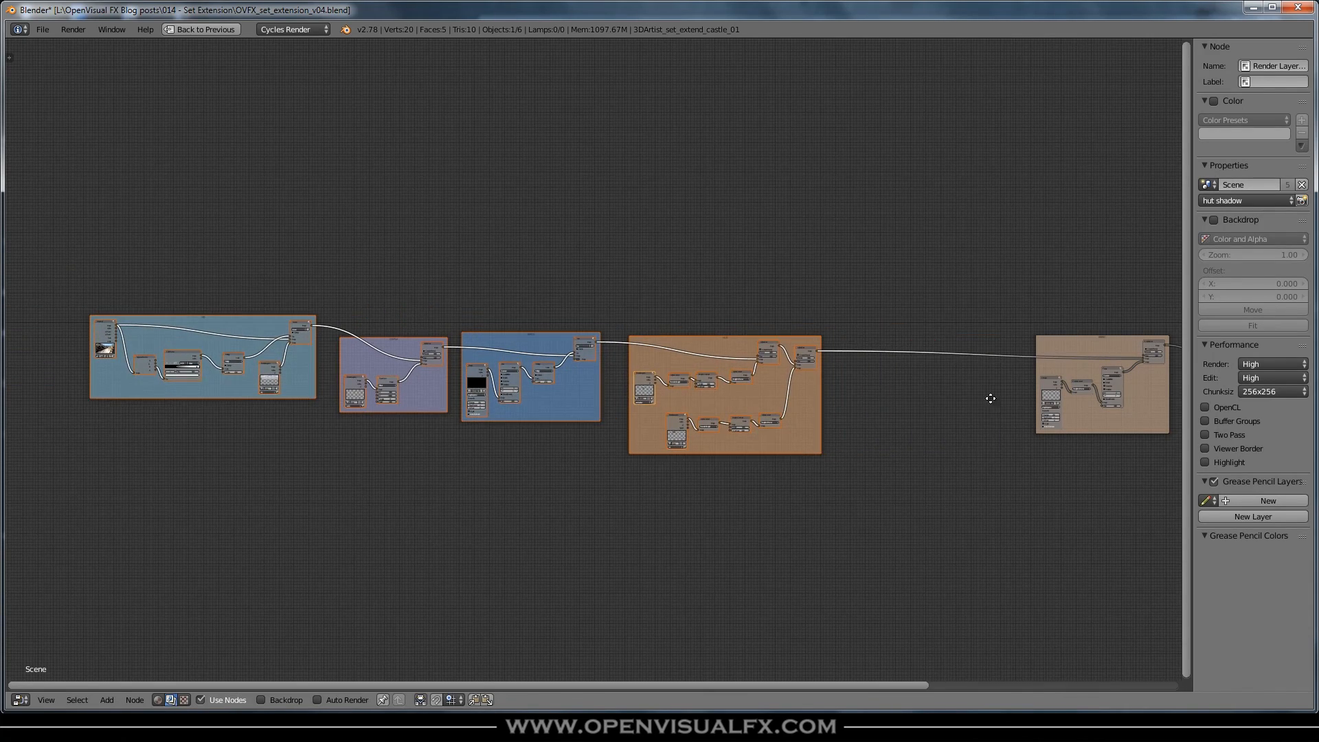
pyautogui.moveTo(990, 398); pyautogui.dragTo(747, 417, button='middle')
pyautogui.moveTo(875, 370); pyautogui.dragTo(752, 378)
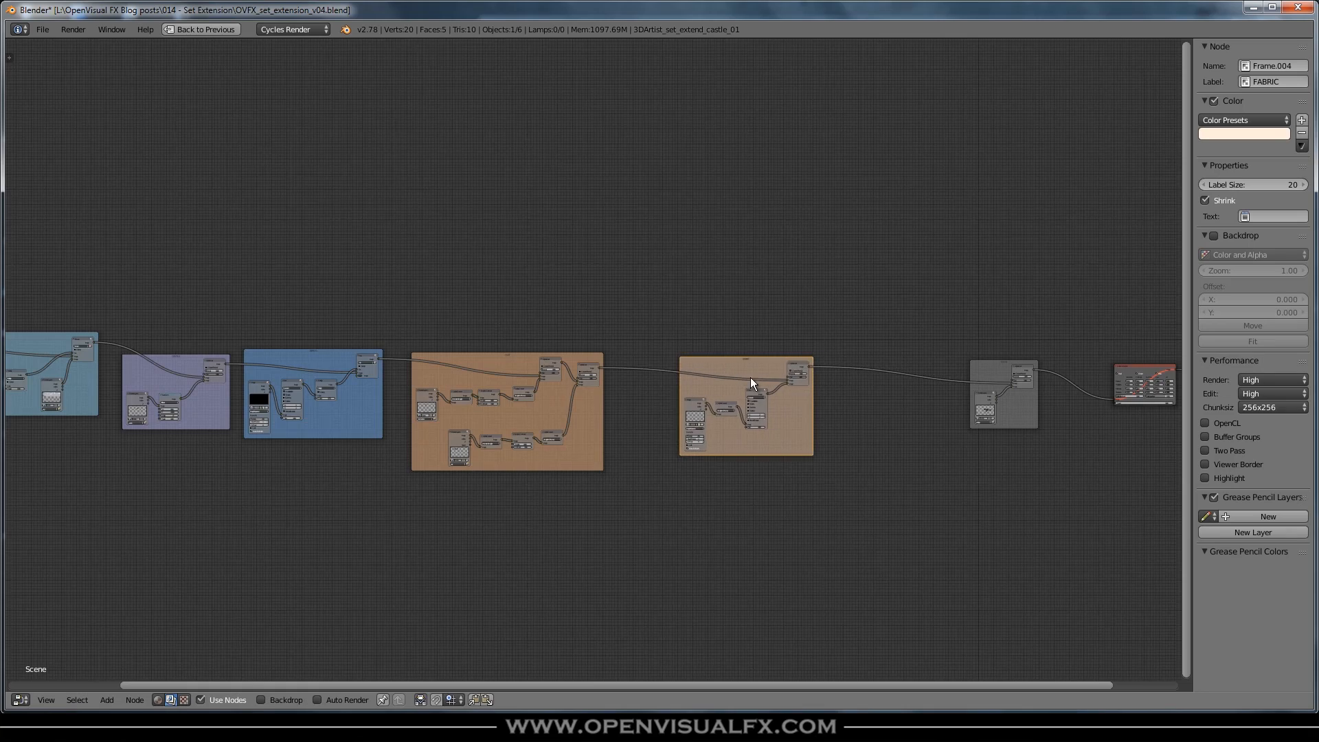
pyautogui.scroll(3, 752, 395)
pyautogui.hotkey('ctrl', 'Up')
pyautogui.scroll(2, 684, 503)
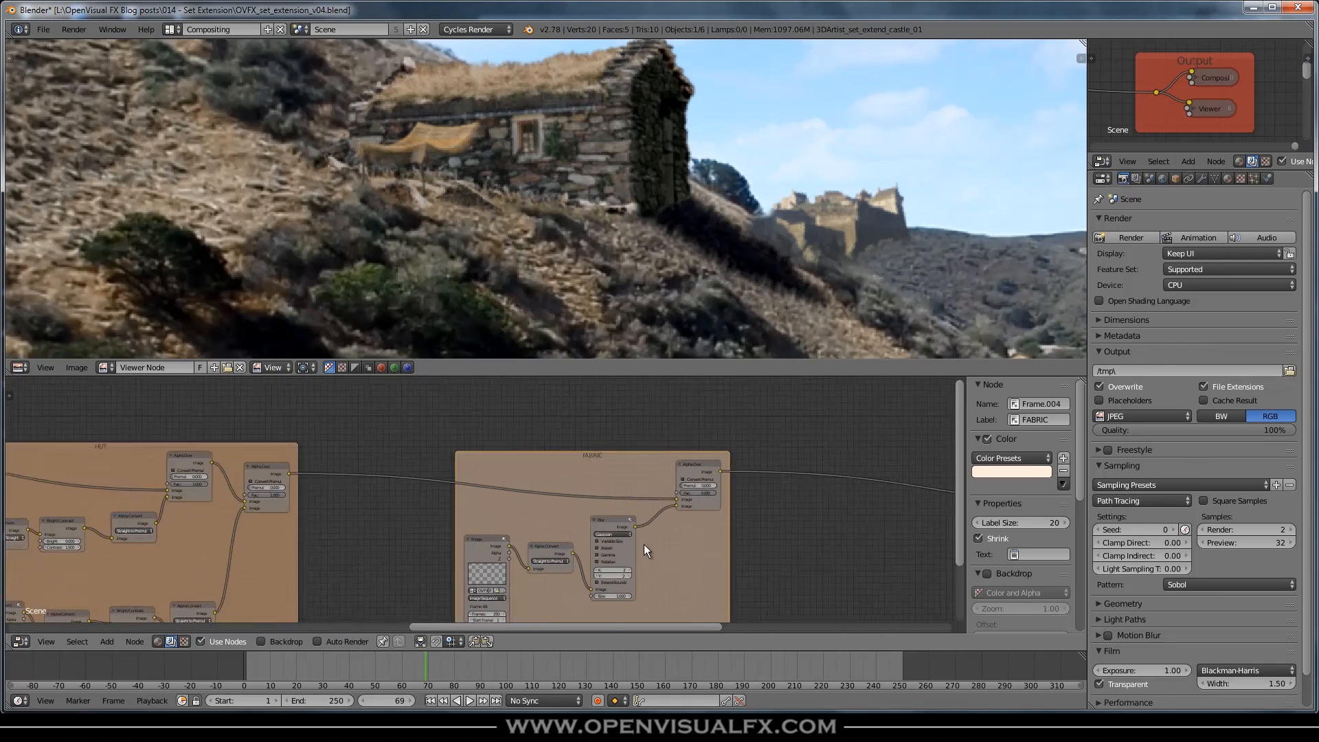
# Step: Spread the FABRIC frame's nodes by moving Alpha Over, Blur and Alpha Convert downstream and the Image node slightly upstream
pyautogui.moveTo(664, 559); pyautogui.dragTo(527, 500, button='middle')
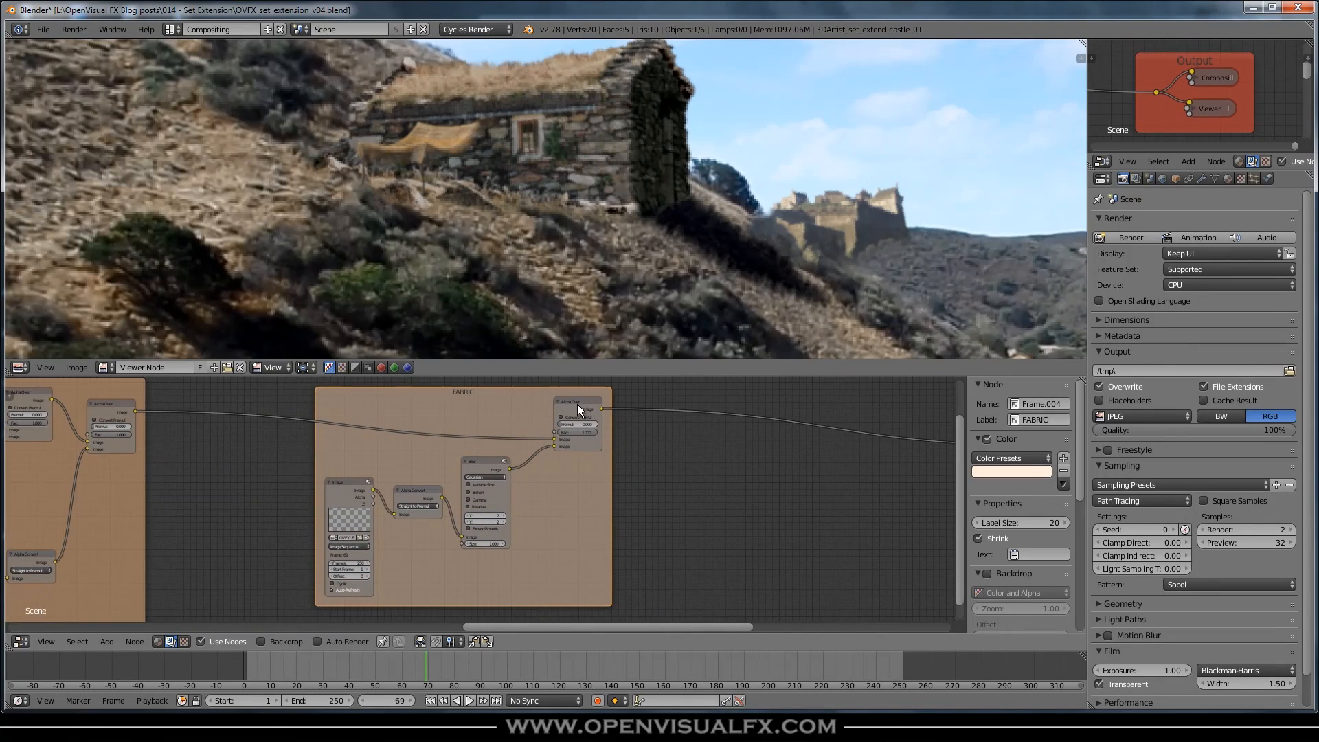
pyautogui.moveTo(579, 410); pyautogui.dragTo(873, 396)
pyautogui.moveTo(481, 460); pyautogui.dragTo(796, 447)
pyautogui.scroll(1, 516, 519)
pyautogui.moveTo(410, 486); pyautogui.dragTo(859, 475)
pyautogui.scroll(2, 412, 176)
pyautogui.moveTo(434, 160); pyautogui.dragTo(450, 193, button='middle')
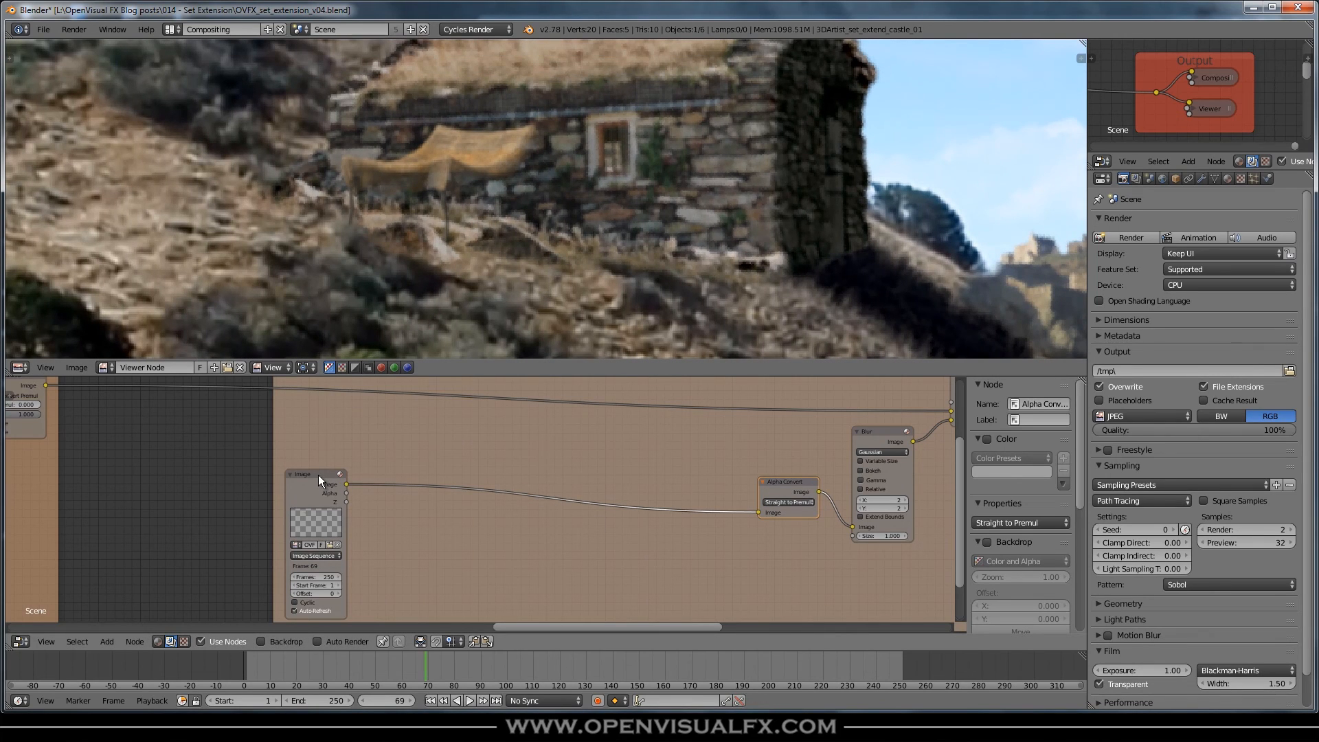
pyautogui.moveTo(319, 475); pyautogui.dragTo(287, 469)
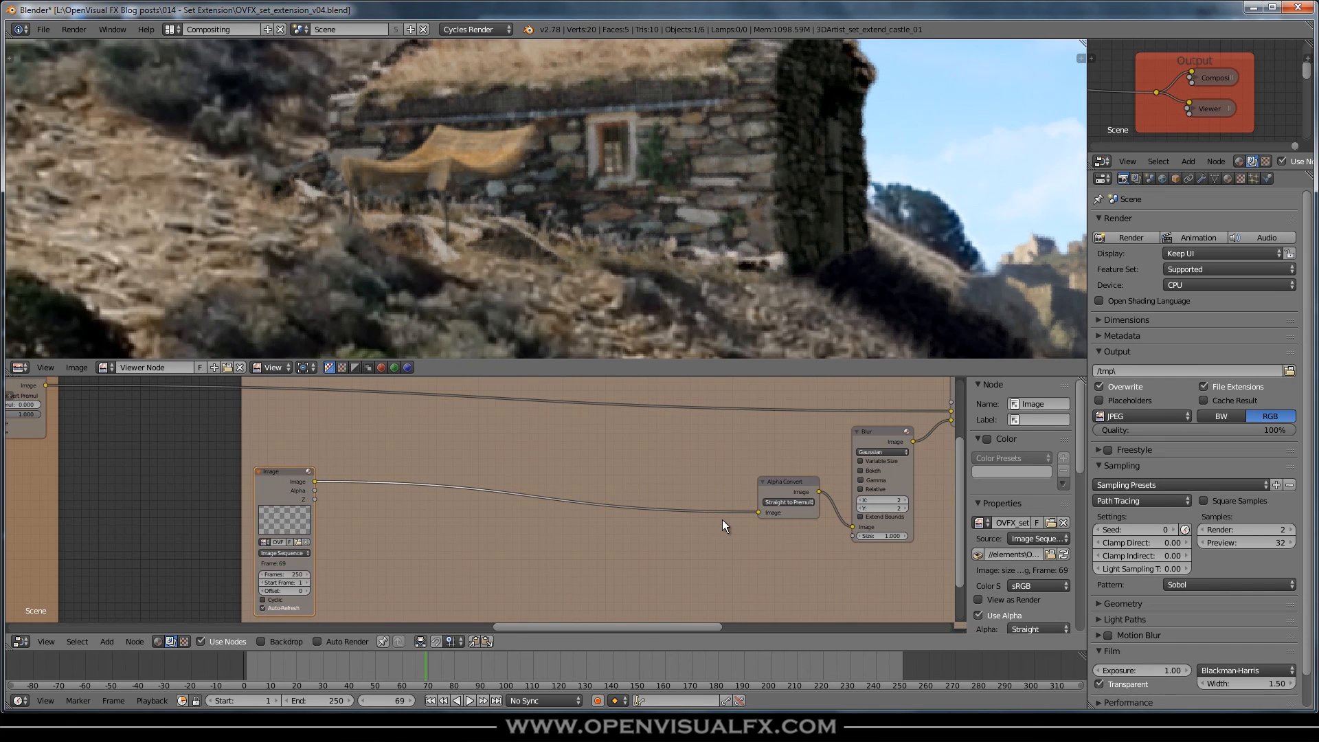
# Step: Add a Bright/Contrast node between the fabric's Image and Alpha Convert nodes
pyautogui.hotkey('shift', 'a')
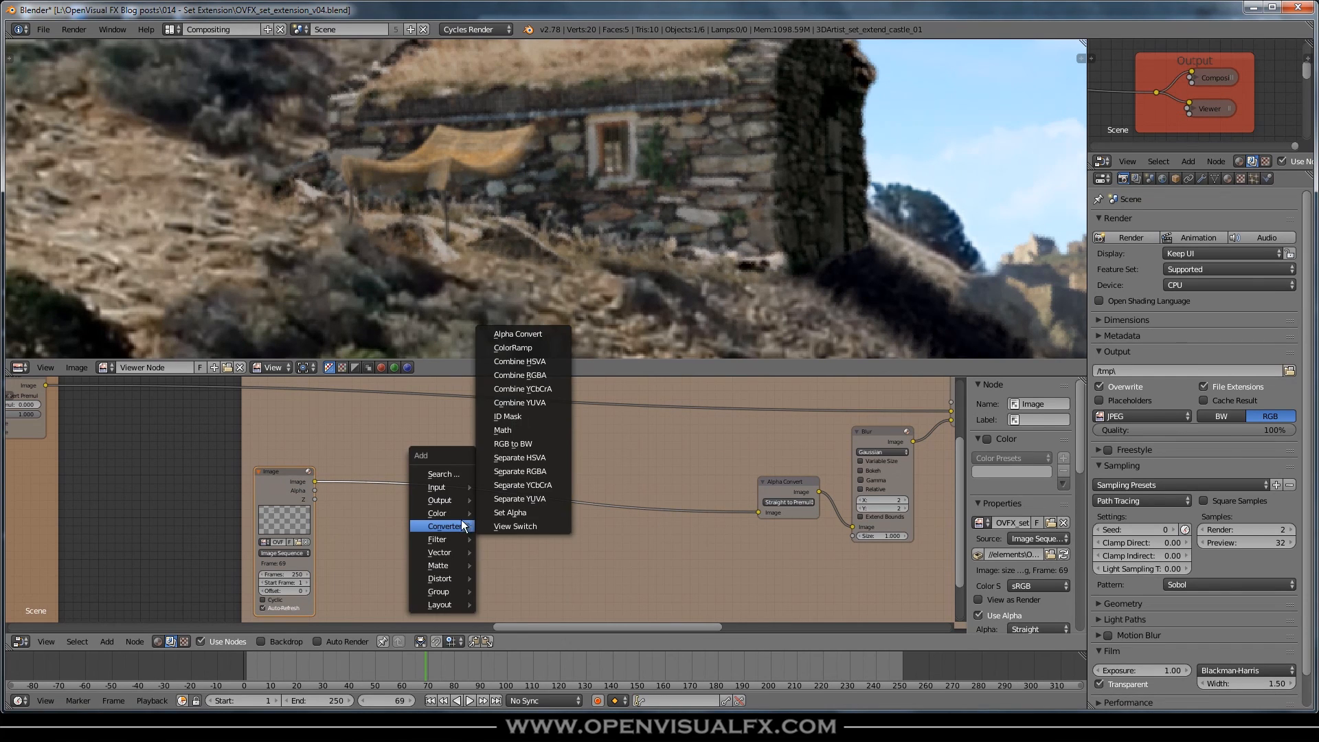
pyautogui.moveTo(459, 513)
pyautogui.click(521, 524)
pyautogui.click(438, 465)
pyautogui.scroll(1, 450, 509)
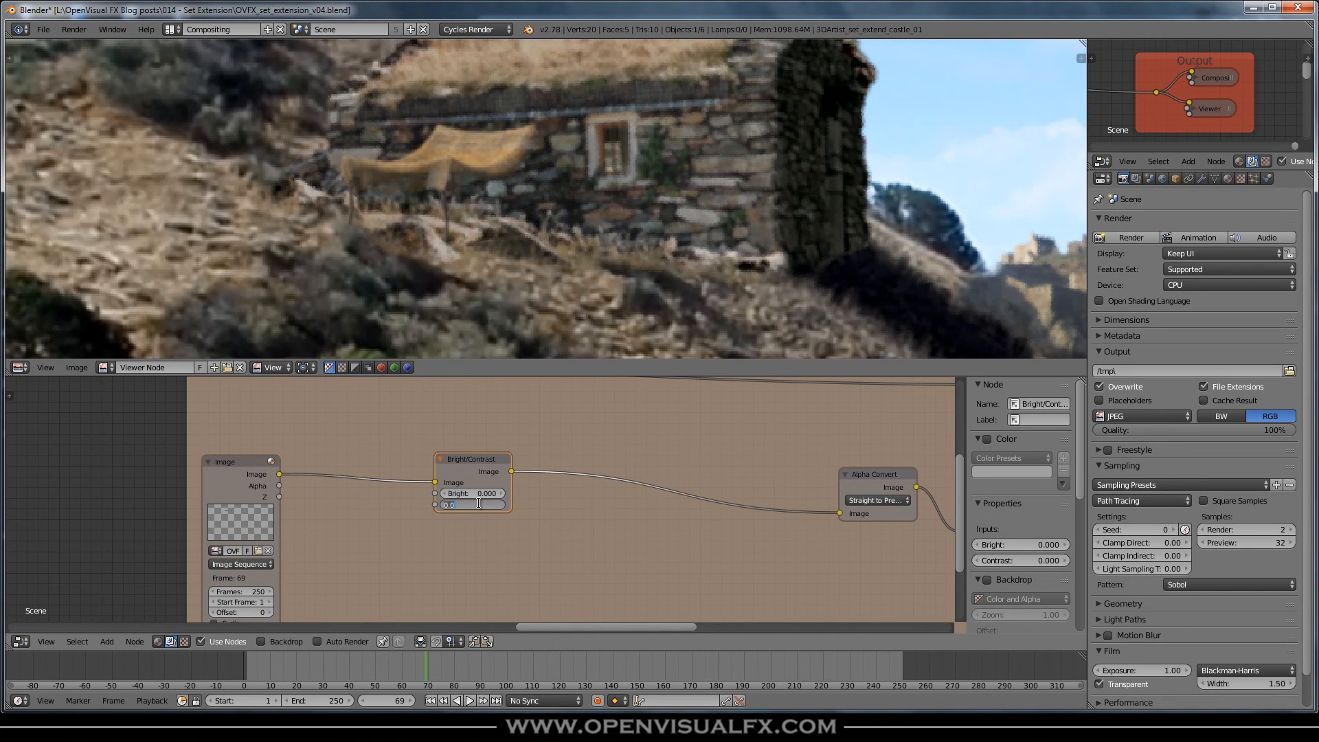
# Step: Try contrast values of 1 and 10 on the fabric's Bright/Contrast node, and settle on 3
pyautogui.click(480, 505)
pyautogui.write('1')
pyautogui.press('Return')
pyautogui.write('10')
pyautogui.press('Return')
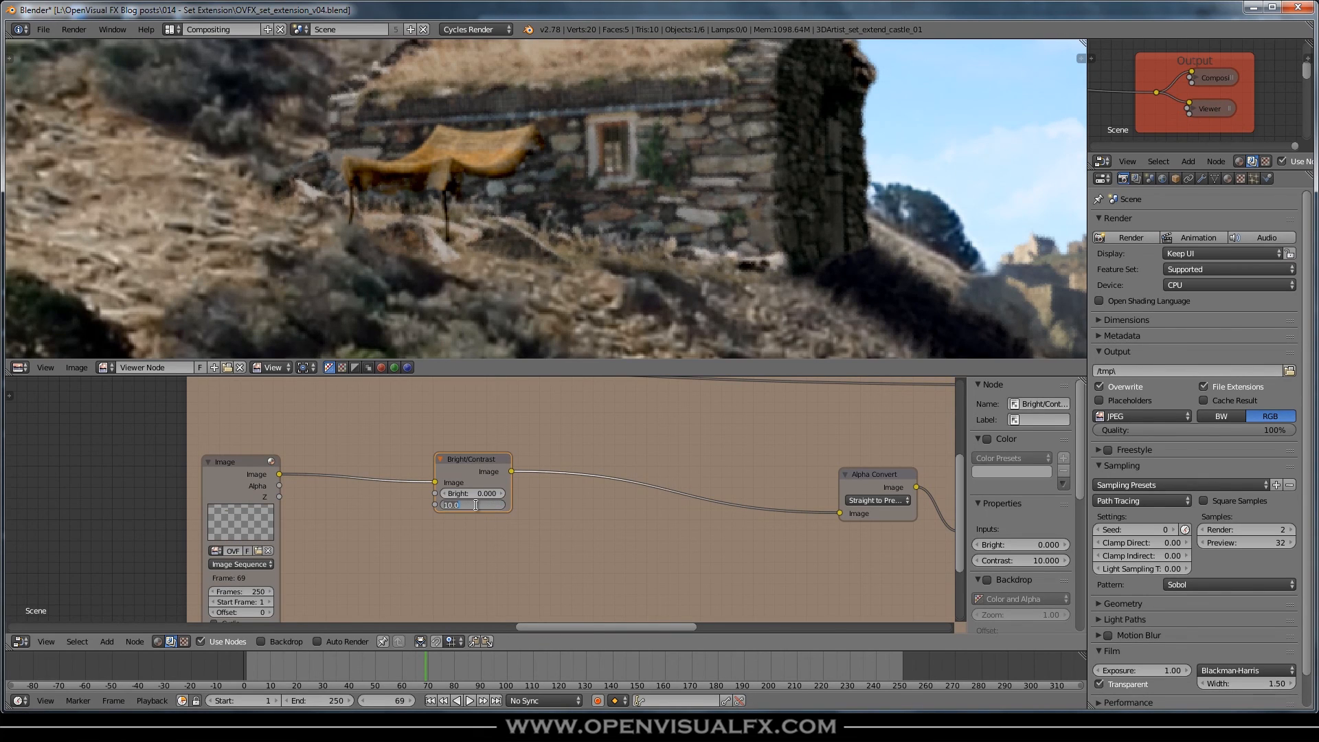
pyautogui.write('3')
pyautogui.press('Return')
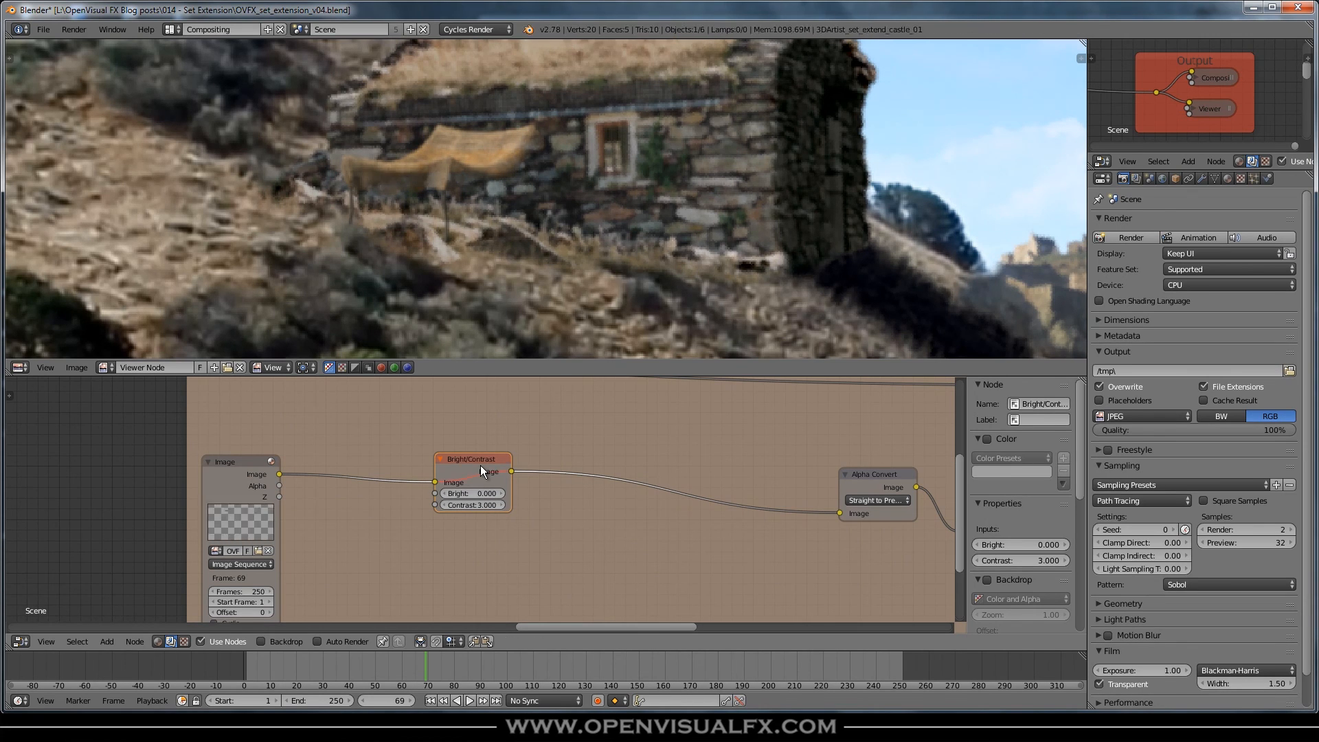
pyautogui.scroll(-3, 481, 144)
pyautogui.scroll(4, 501, 177)
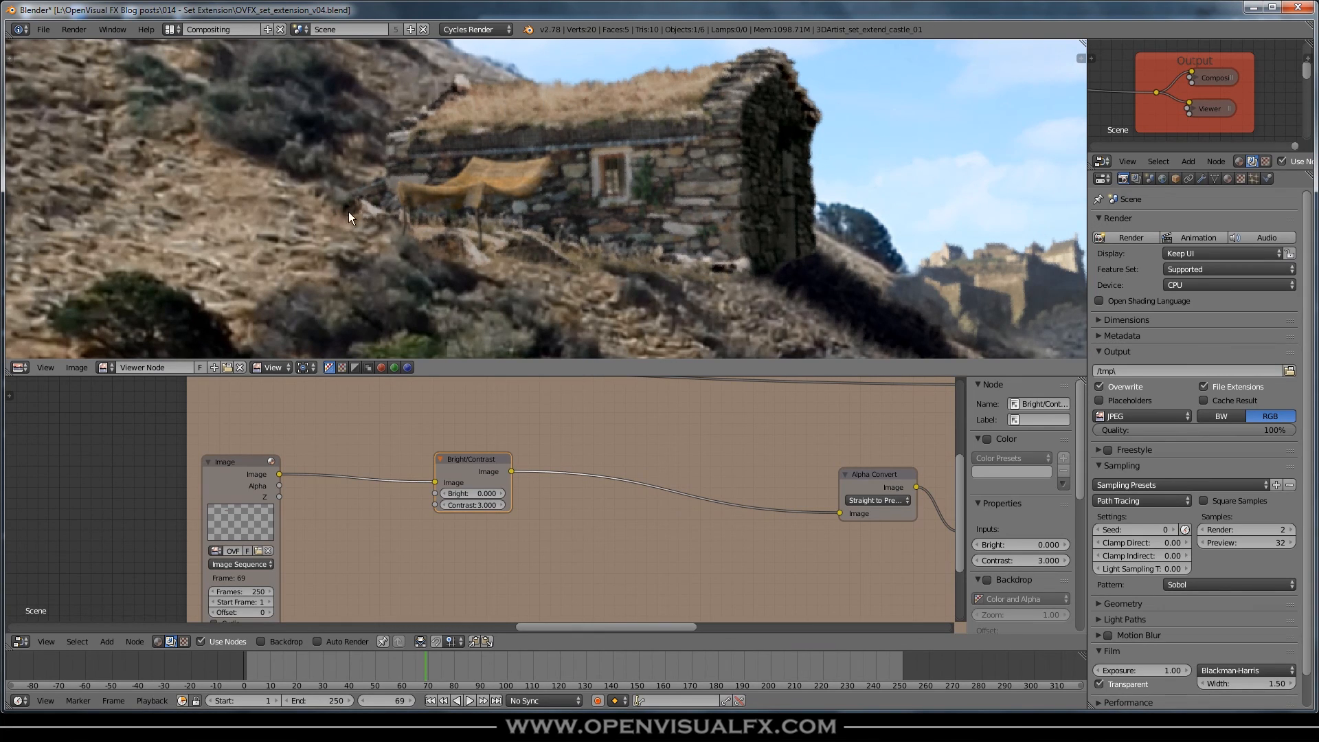
# Step: Try a brightness of 3 on the fabric's Bright/Contrast node, and settle on 1
pyautogui.moveTo(477, 458); pyautogui.dragTo(512, 461)
pyautogui.click(521, 495)
pyautogui.write('3')
pyautogui.press('Return')
pyautogui.click(520, 495)
pyautogui.write('1')
pyautogui.press('Return')
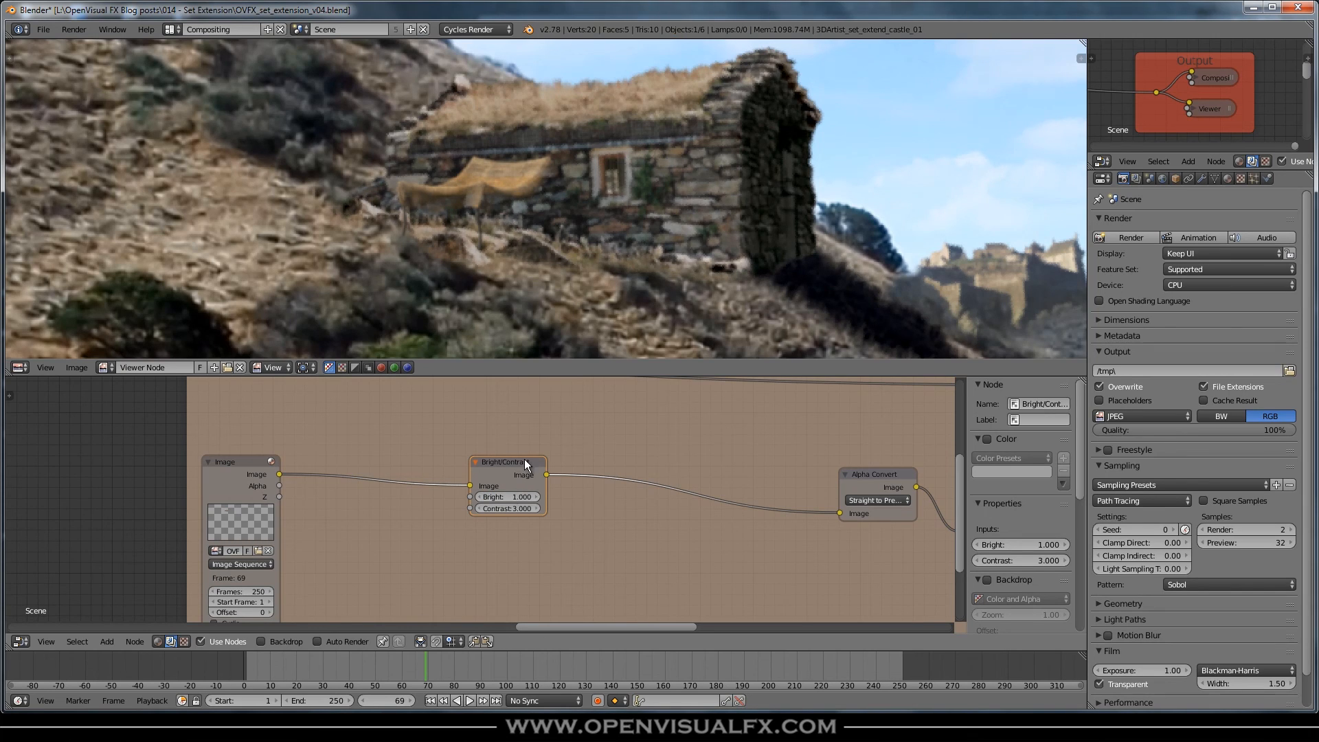
# Step: Place Bright/Contrast closer to the fabric's Image node and insert a Color Correction node after it
pyautogui.moveTo(523, 464); pyautogui.dragTo(370, 460)
pyautogui.hotkey('shift', 'a')
pyautogui.moveTo(519, 467)
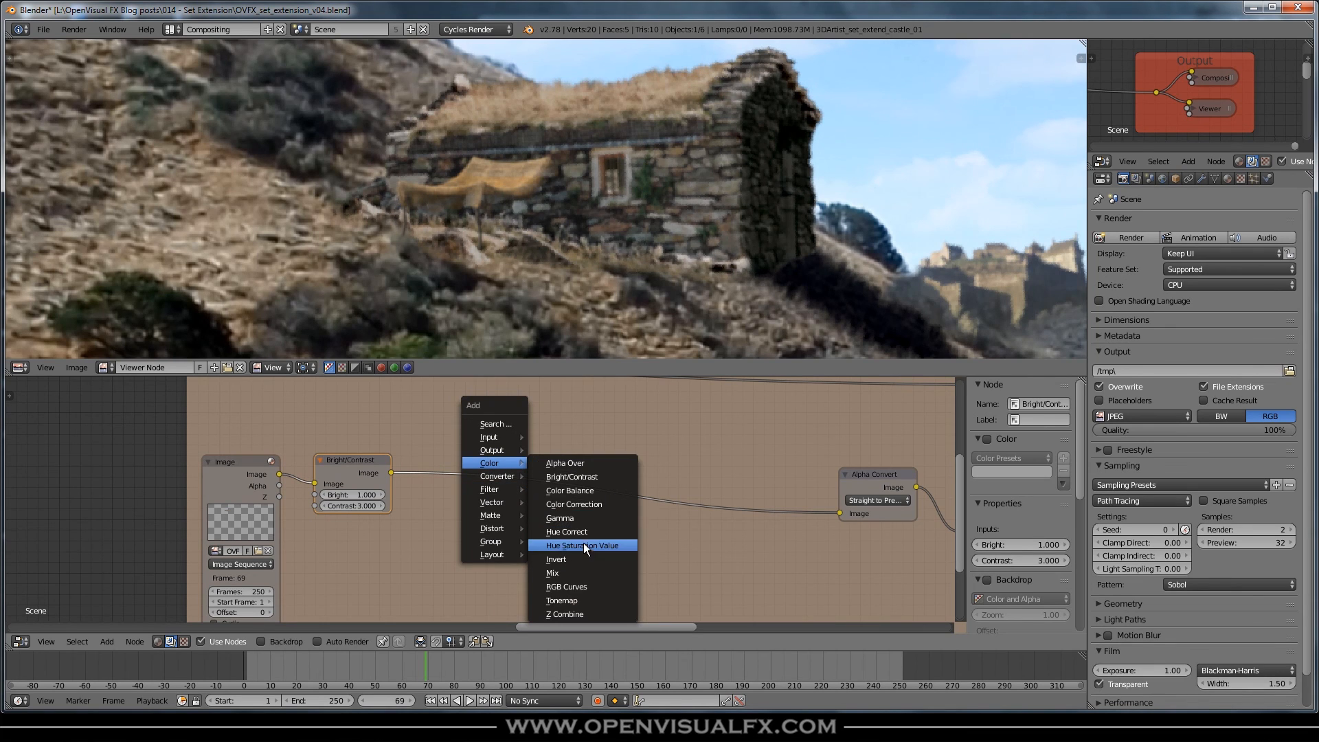
pyautogui.click(574, 504)
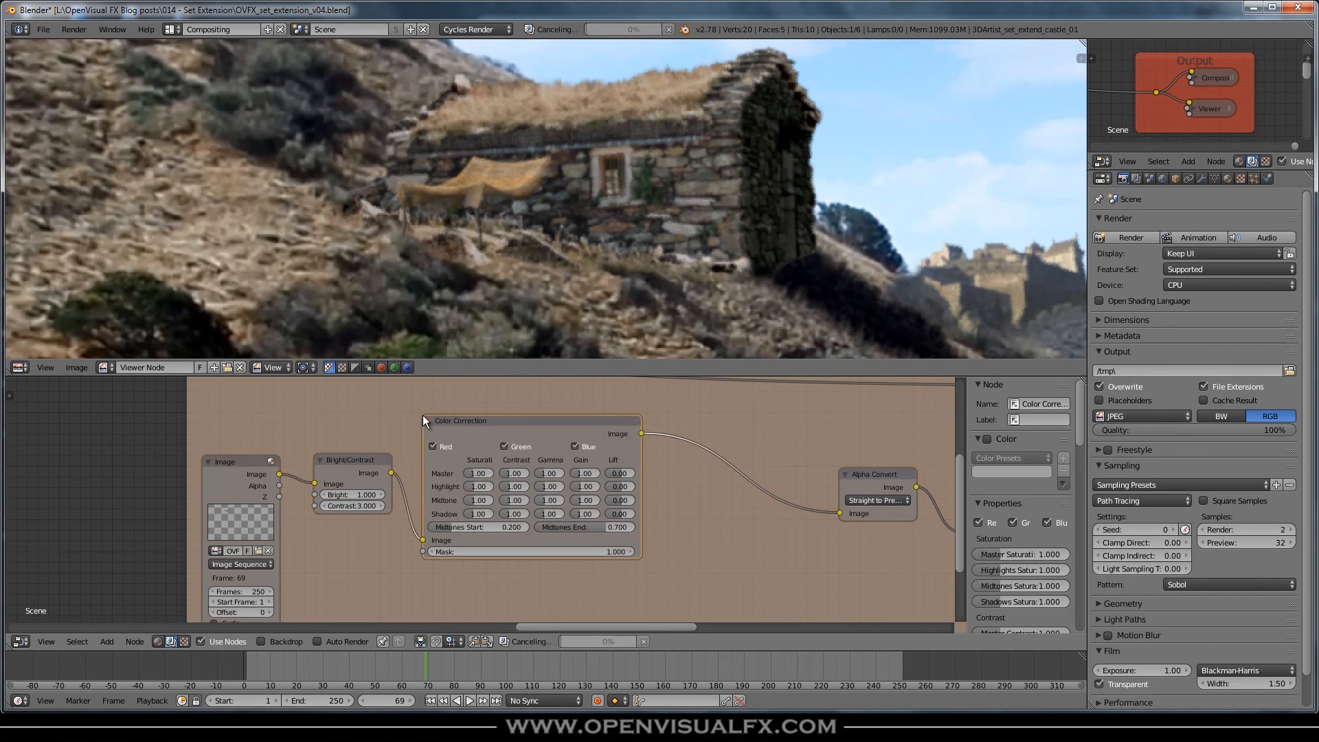
pyautogui.scroll(1, 574, 484)
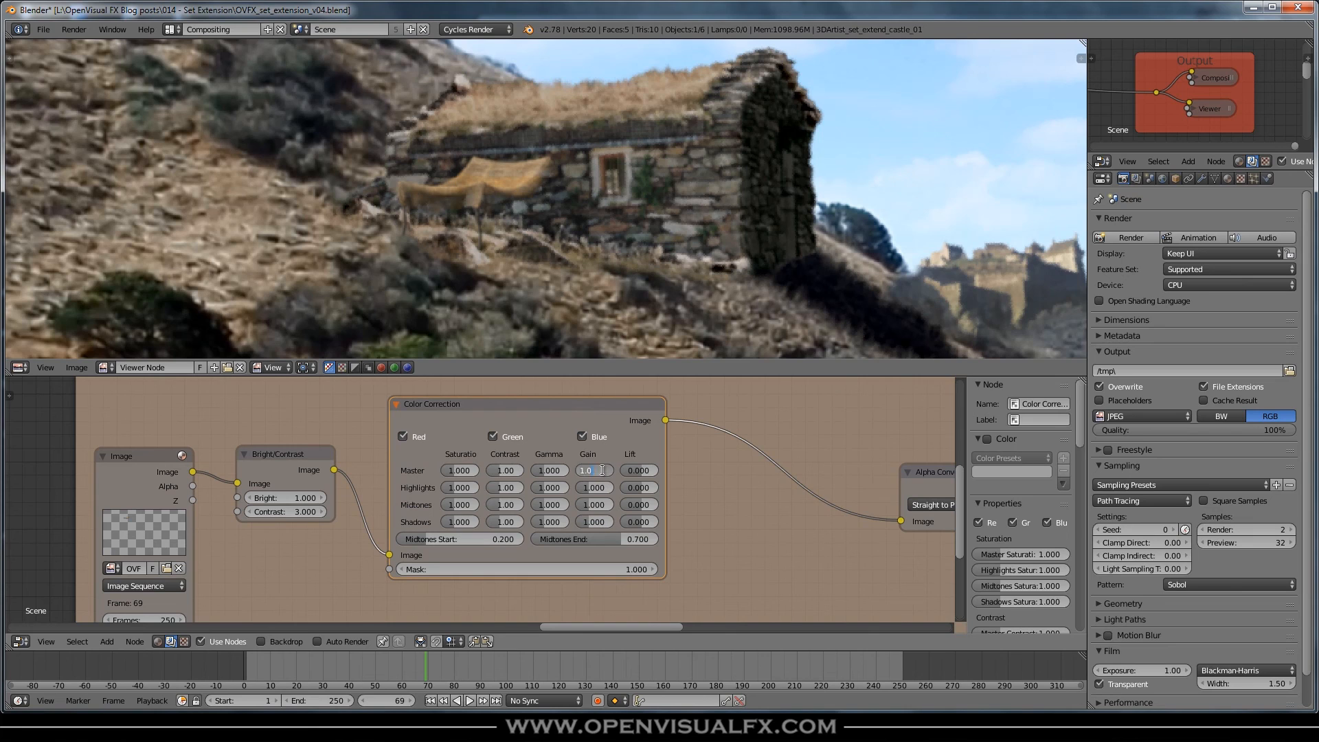
# Step: Try Master Gain values of 2 and 1.1 on the fabric's Color Correction node, and settle on 1.2
pyautogui.write('2')
pyautogui.press('Return')
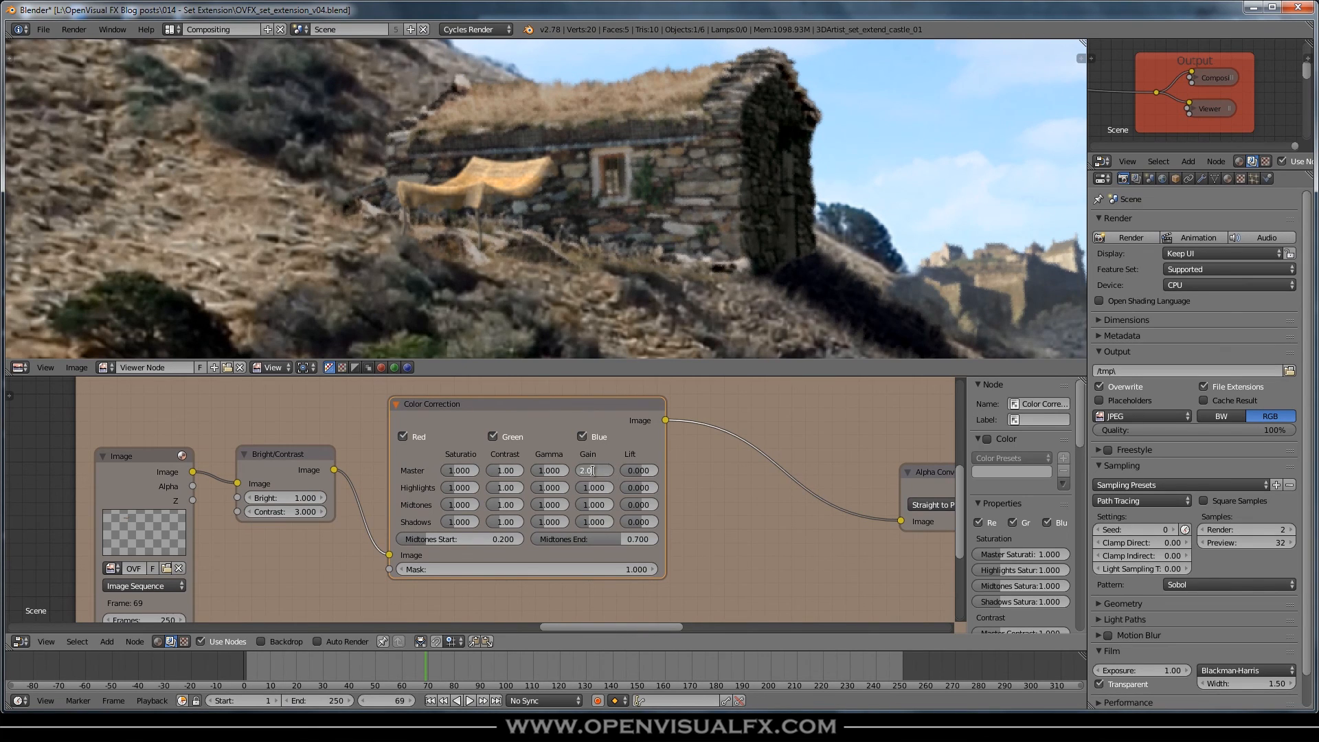
pyautogui.press('Return')
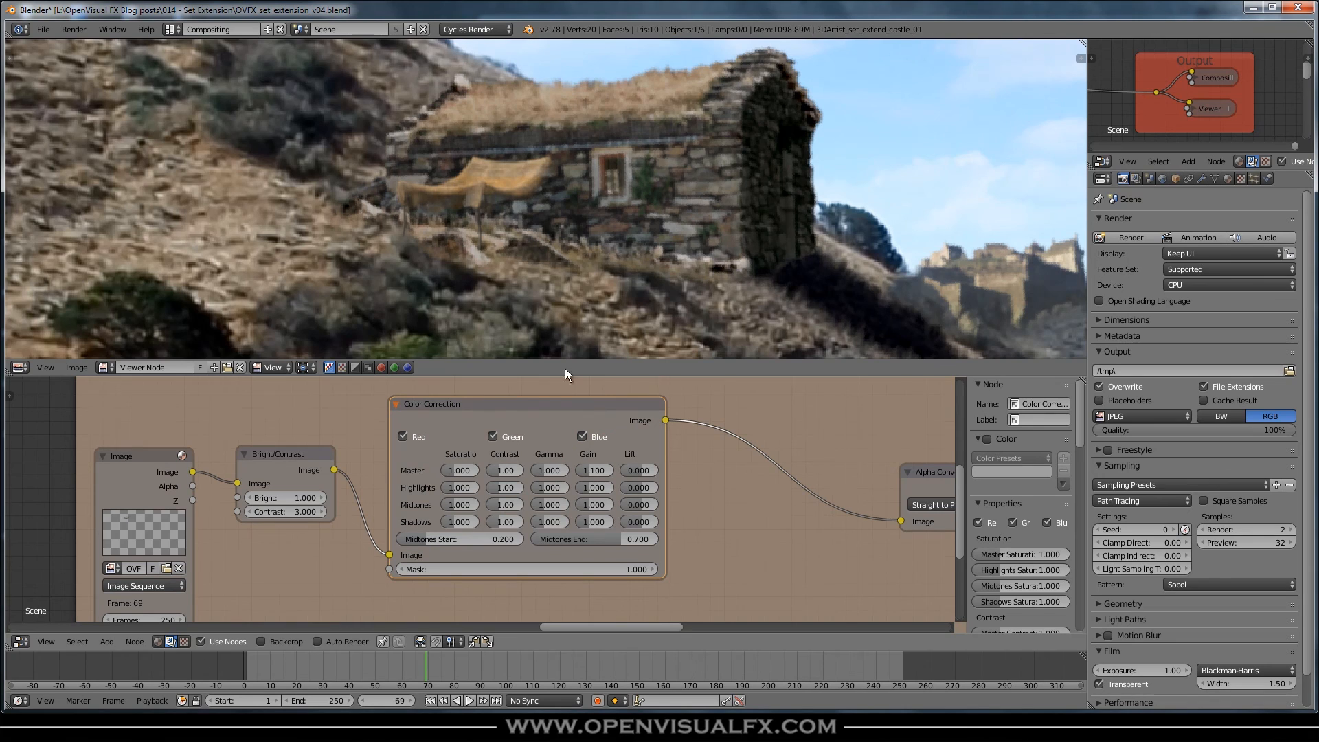
pyautogui.scroll(-1, 534, 213)
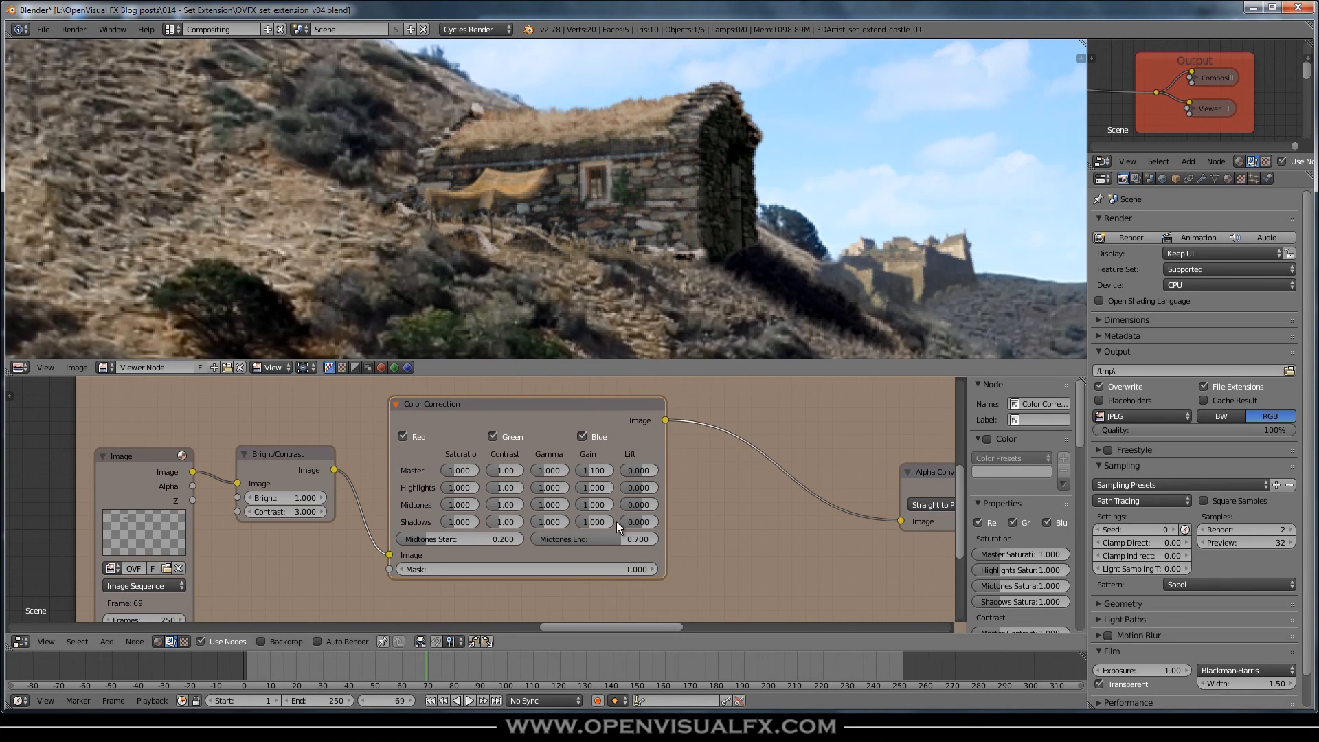
pyautogui.write('1.2')
pyautogui.press('Return')
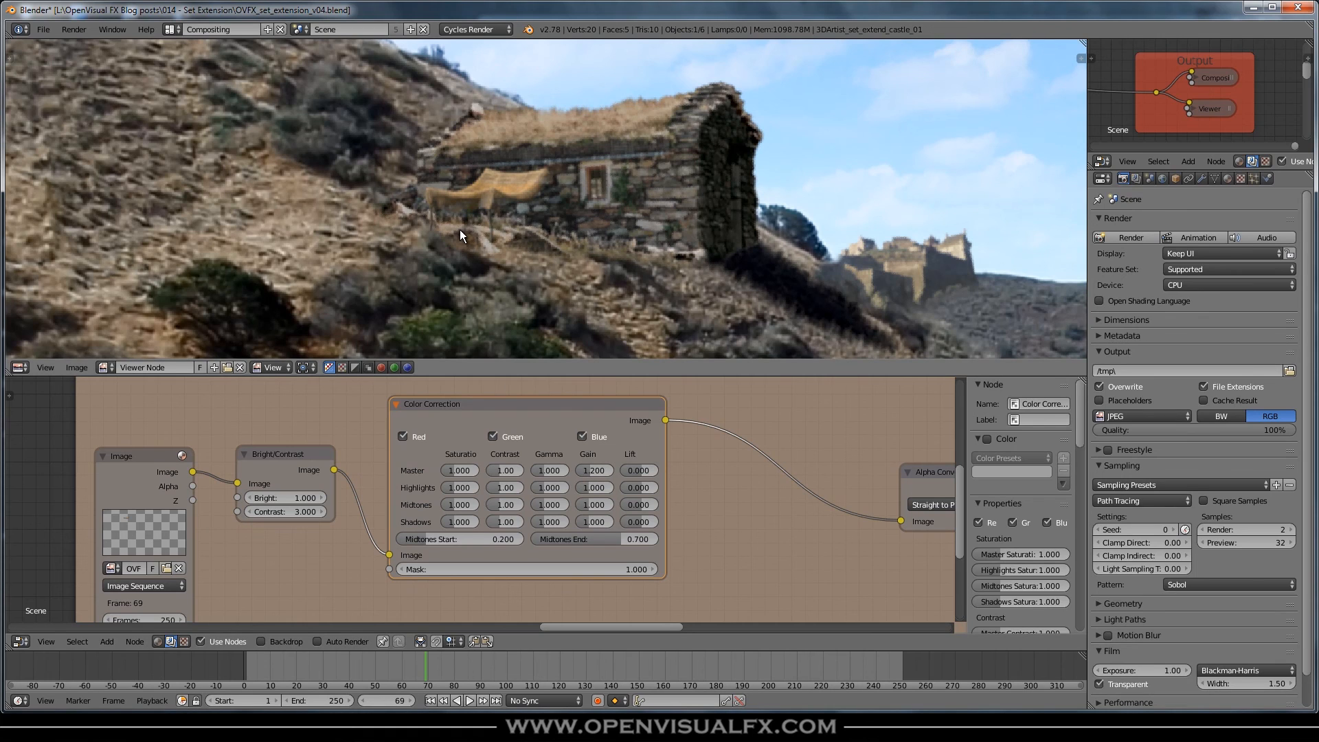
# Step: Shift the fabric's Color Correction node back slightly and insert a Hue Saturation Value node between it and Alpha Convert
pyautogui.moveTo(601, 405); pyautogui.dragTo(579, 412)
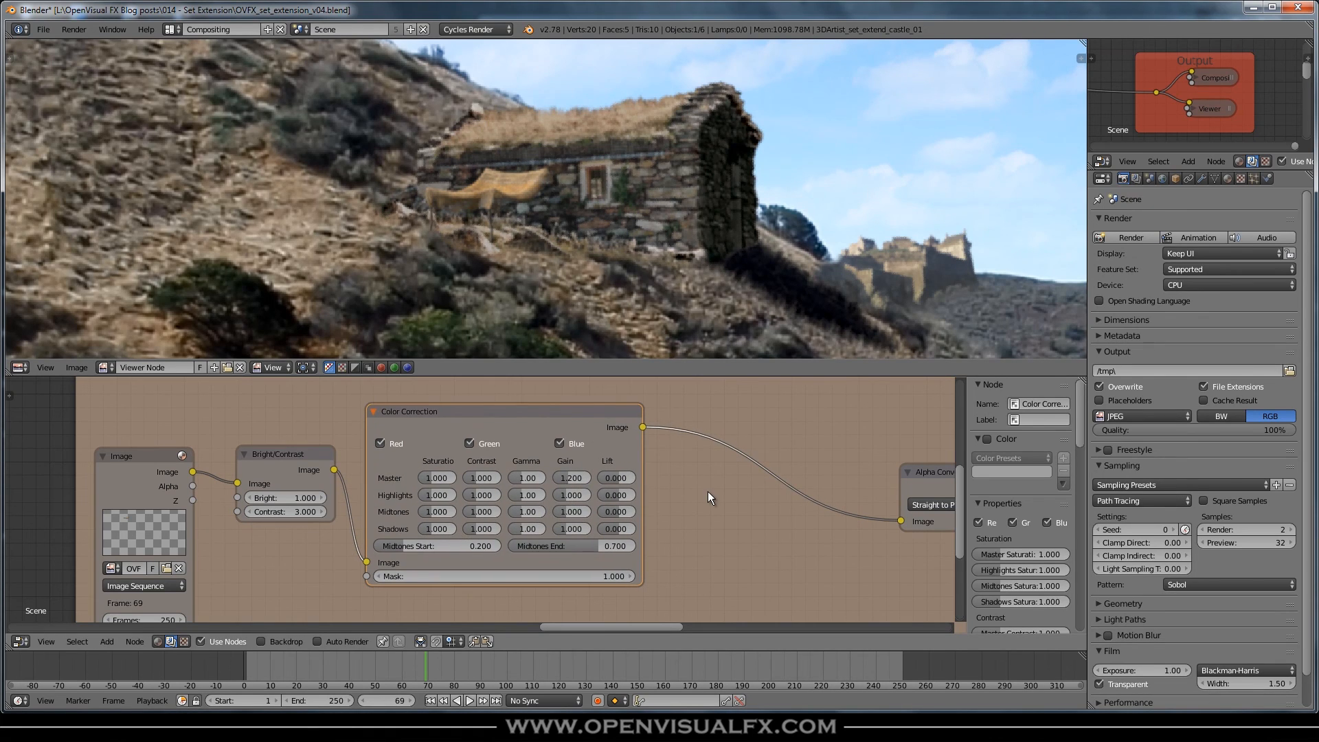
pyautogui.hotkey('shift', 'a')
pyautogui.moveTo(707, 492)
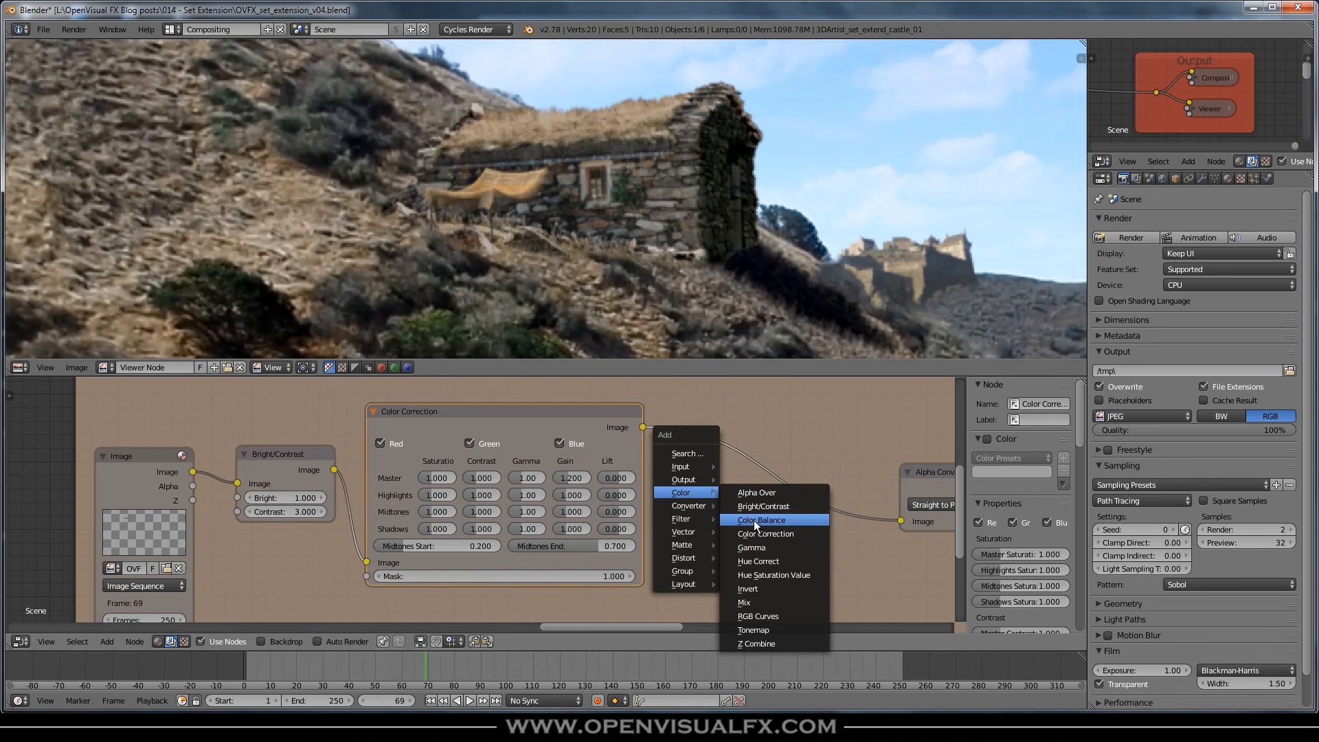
pyautogui.click(755, 574)
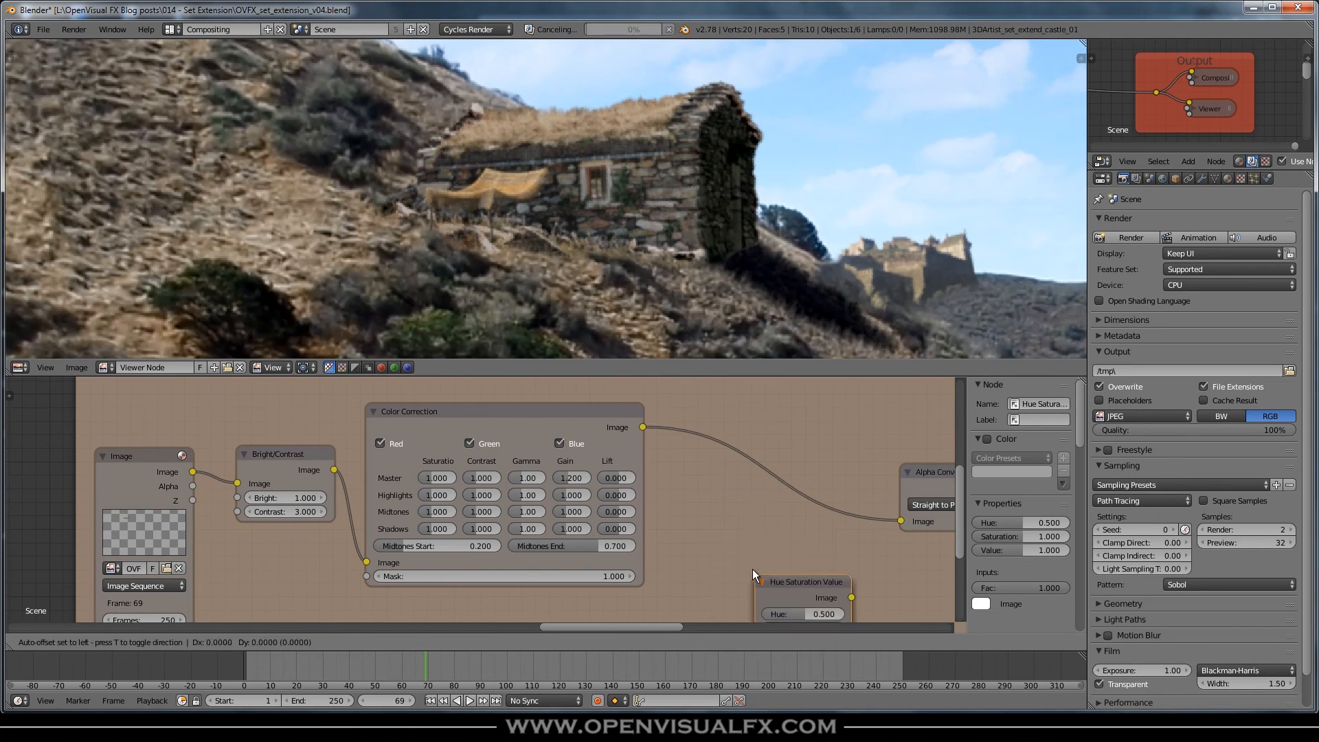
pyautogui.click(691, 416)
# Step: Set the saturation of the fabric's Hue Saturation Value node to 0.8
pyautogui.click(754, 471)
pyautogui.press('BackSpace')
pyautogui.write('.8')
pyautogui.press('Return')
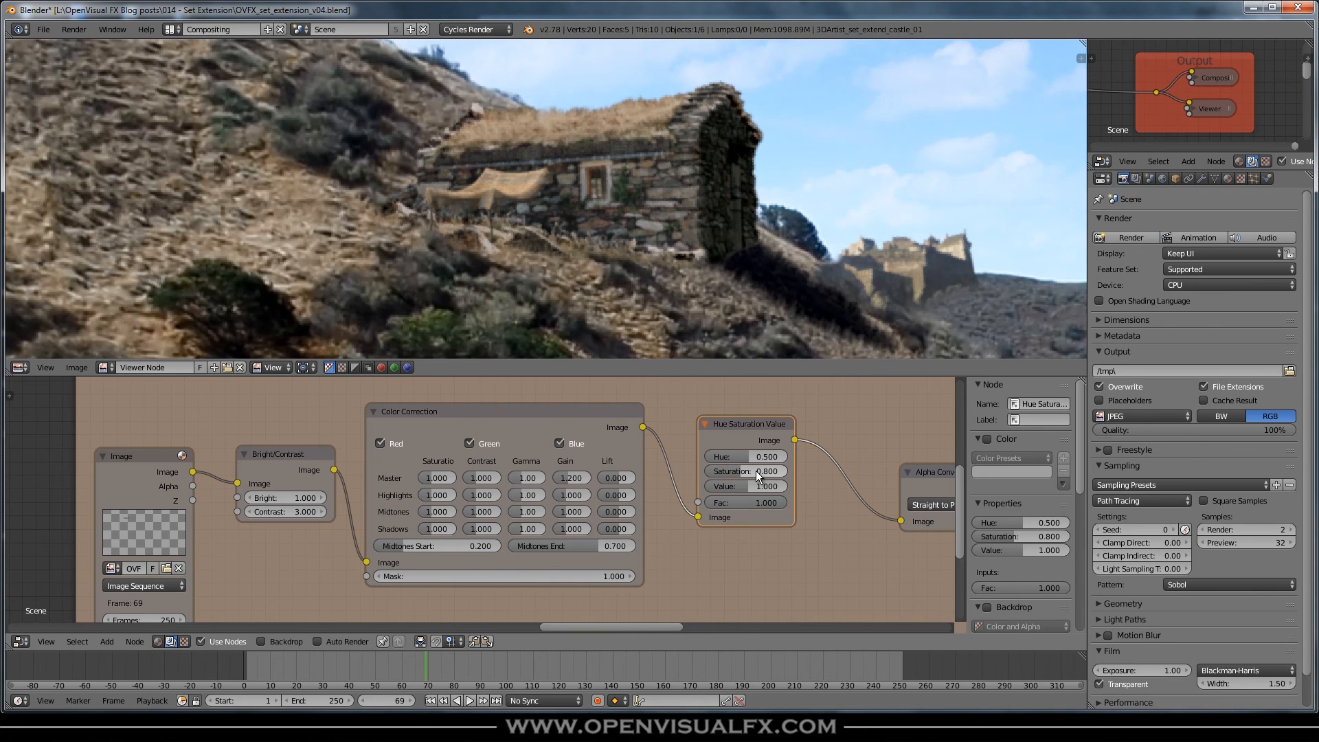
# Step: Examine the fabric's match to the hut up close and in the whole composite with the bridge and foreground woman
pyautogui.scroll(-1, 562, 251)
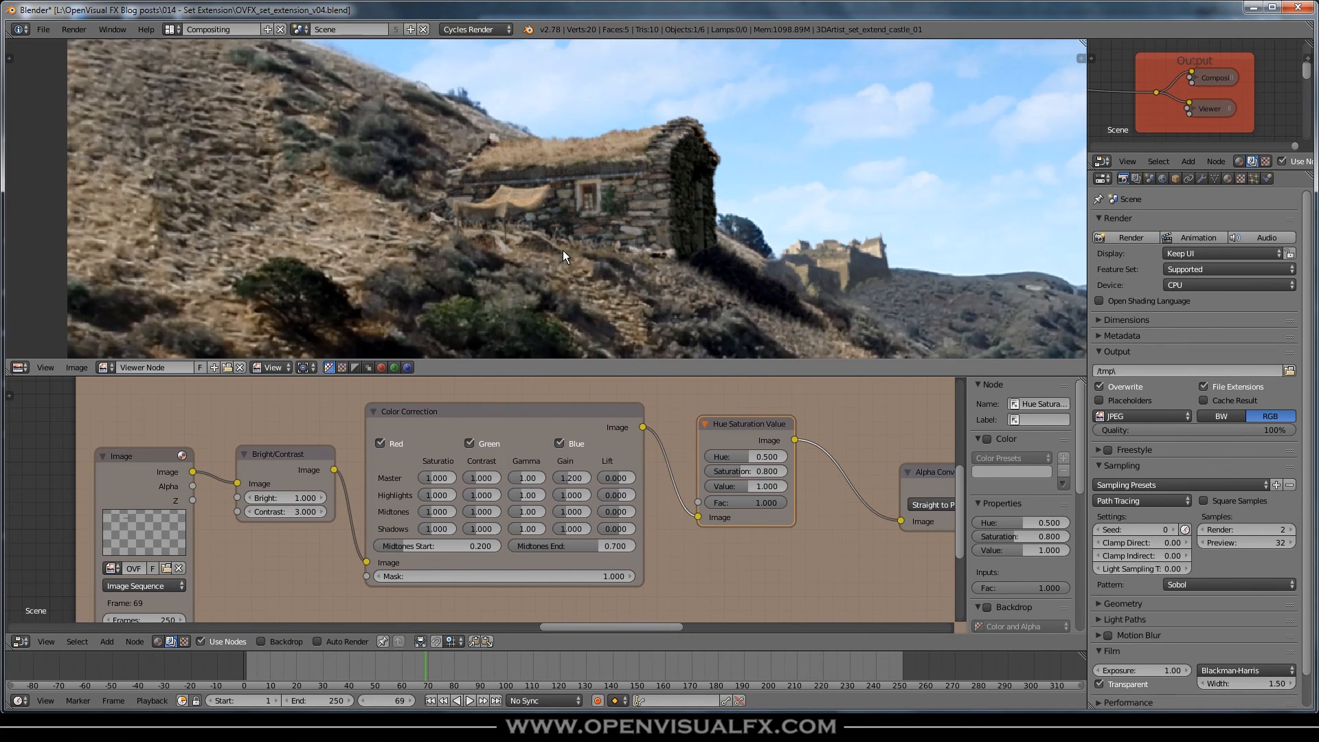
pyautogui.moveTo(600, 229); pyautogui.dragTo(516, 197, button='middle')
pyautogui.scroll(2, 560, 181)
pyautogui.scroll(-3, 562, 182)
pyautogui.scroll(4, 481, 187)
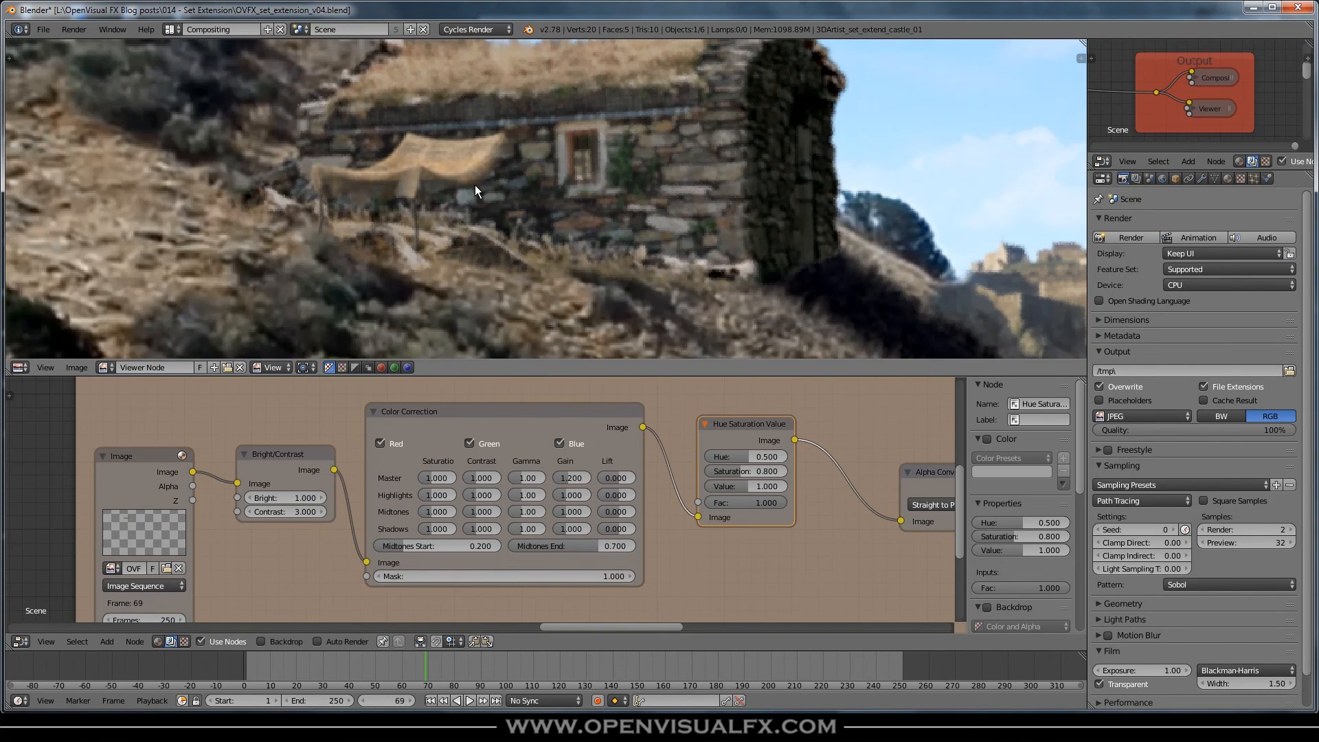
pyautogui.scroll(-5, 475, 184)
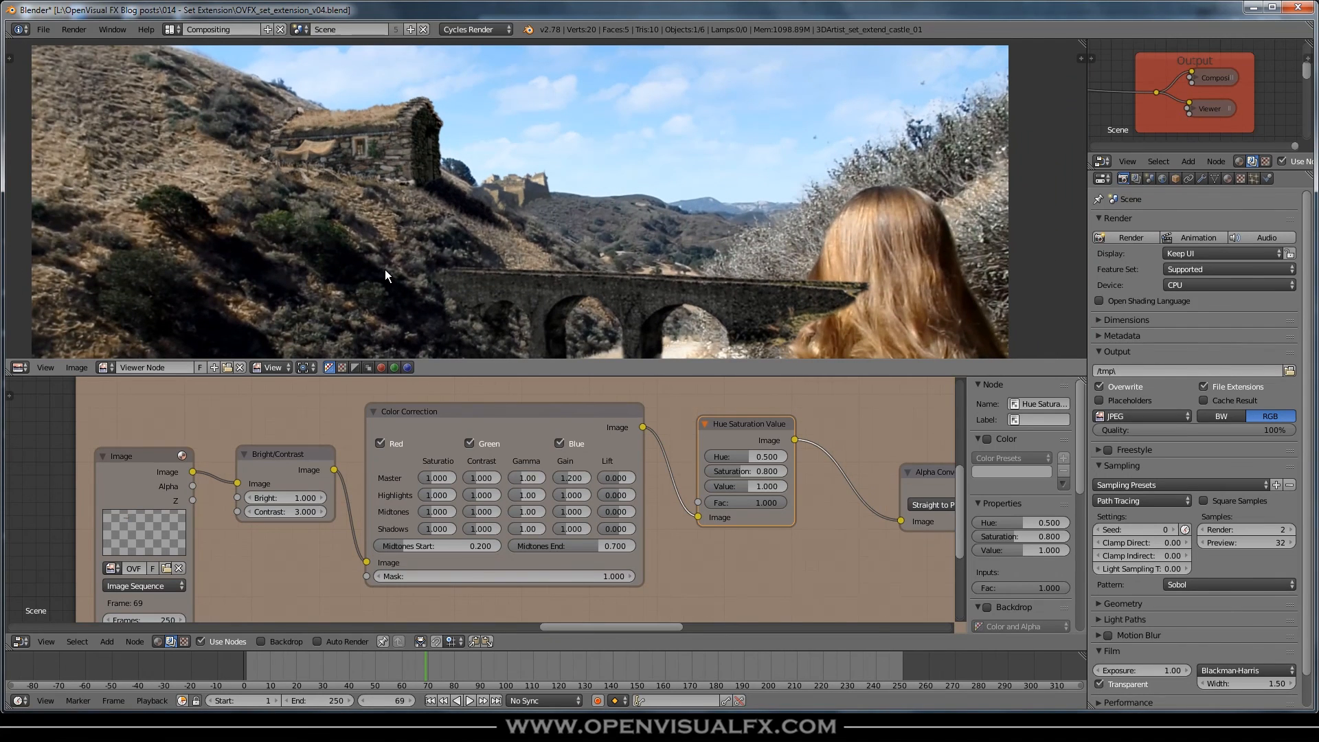
pyautogui.scroll(-3, 559, 235)
pyautogui.moveTo(559, 234); pyautogui.dragTo(601, 178, button='middle')
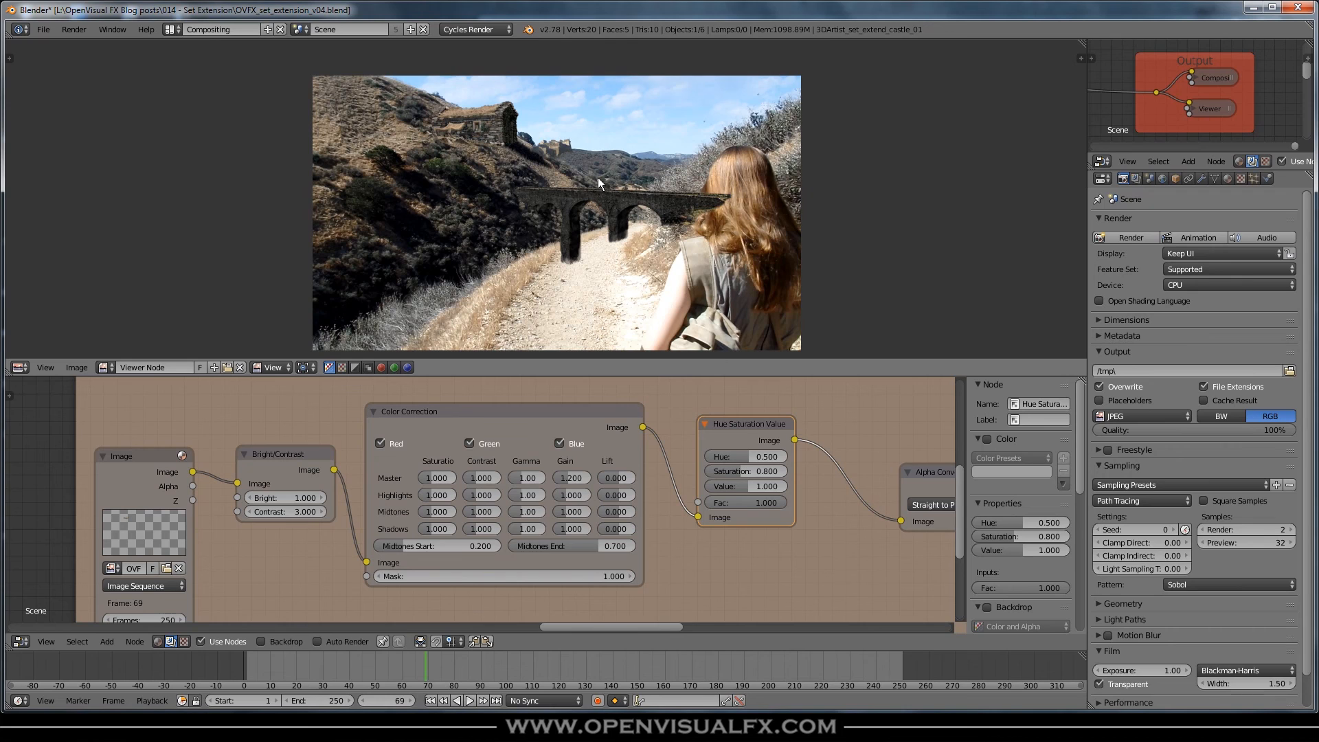
pyautogui.scroll(1, 598, 177)
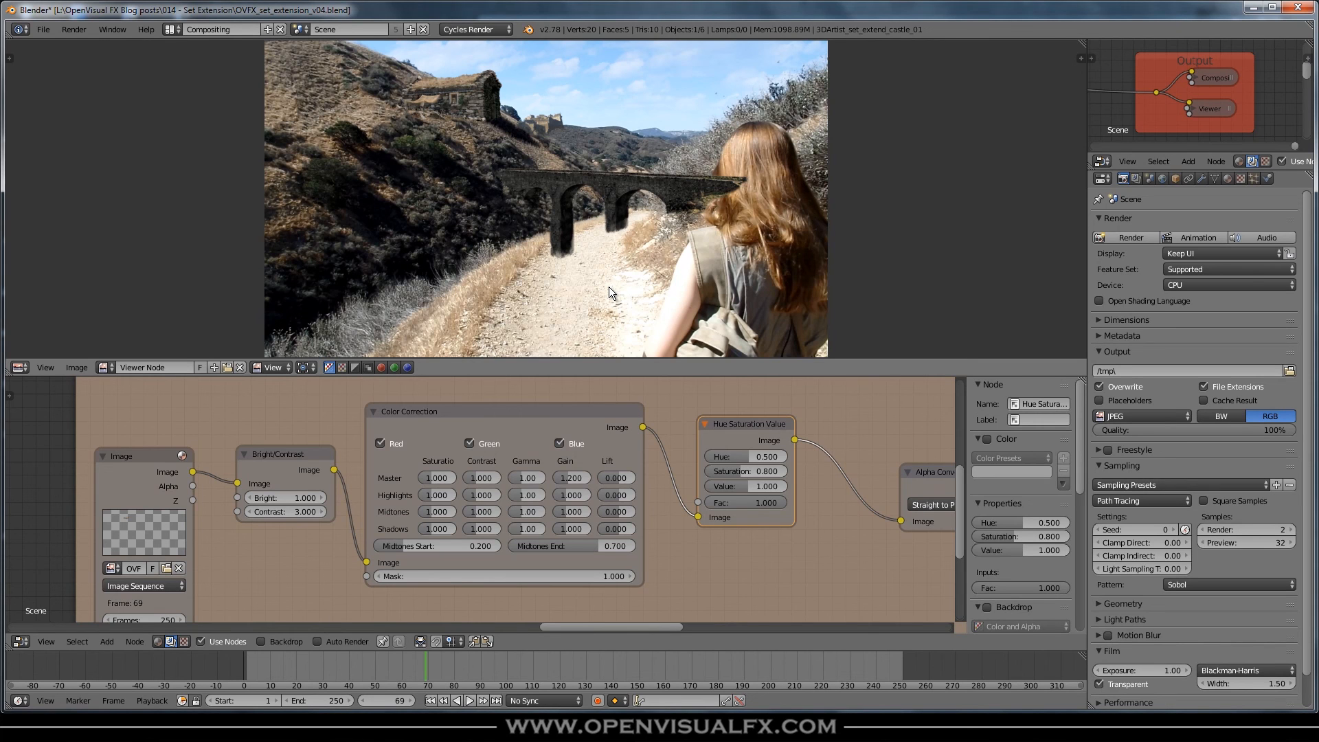
# Step: Save the project over the existing file OVFX_set_extension_v04.blend
pyautogui.scroll(-4, 634, 475)
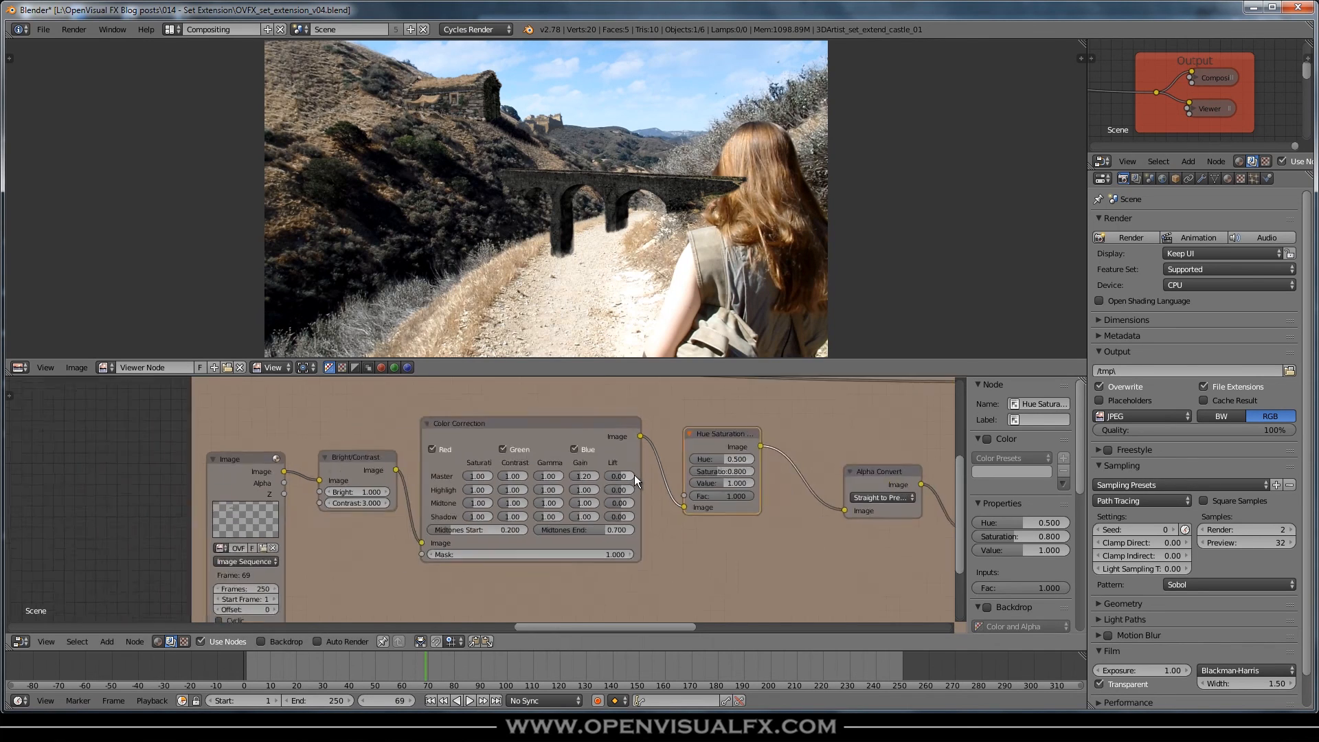
pyautogui.scroll(-7, 640, 486)
pyautogui.moveTo(853, 508); pyautogui.dragTo(703, 522, button='middle')
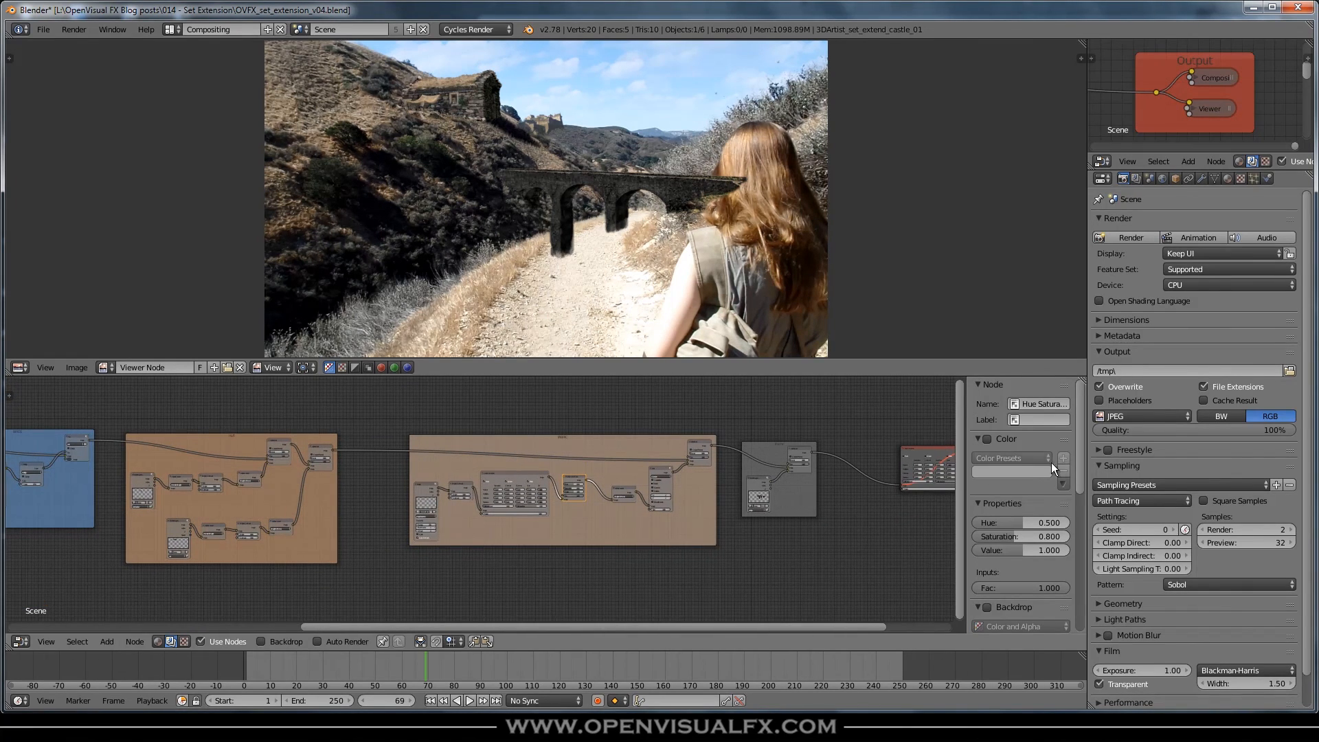
pyautogui.click(1136, 417)
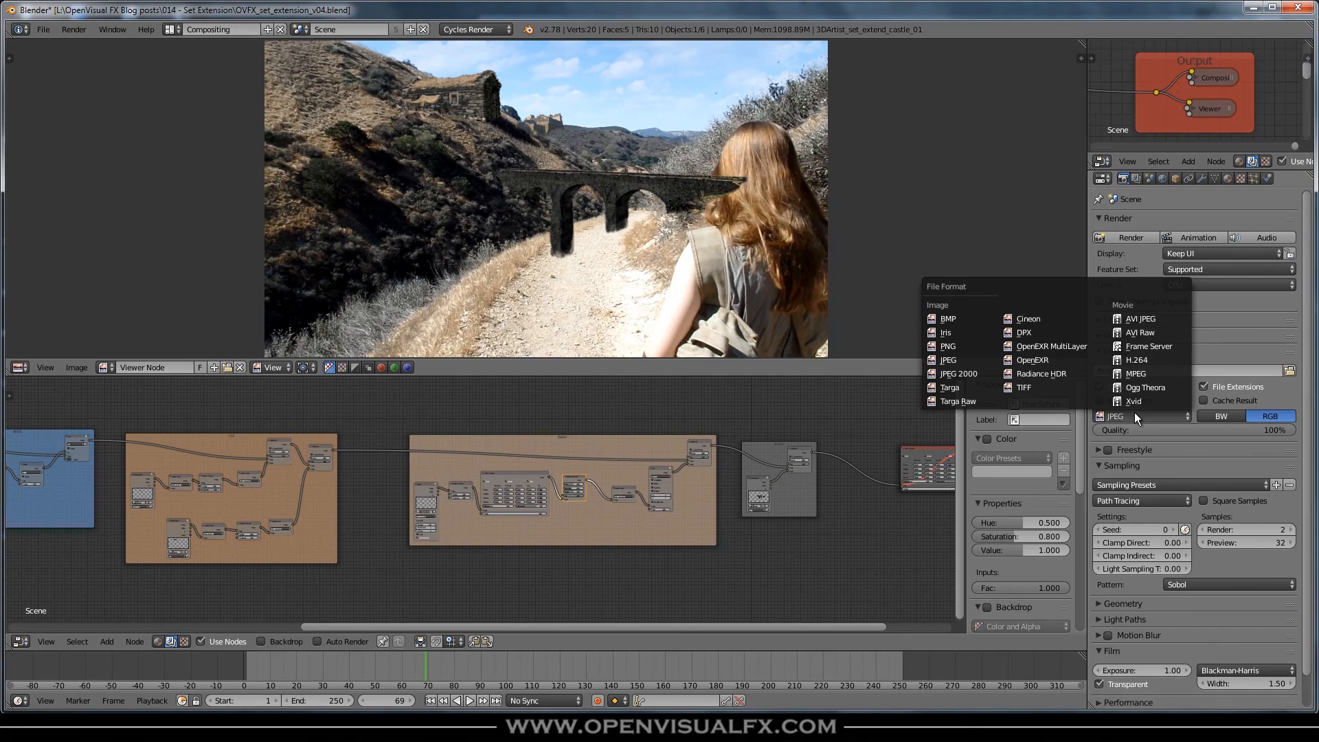
pyautogui.hotkey('ctrl', 's')
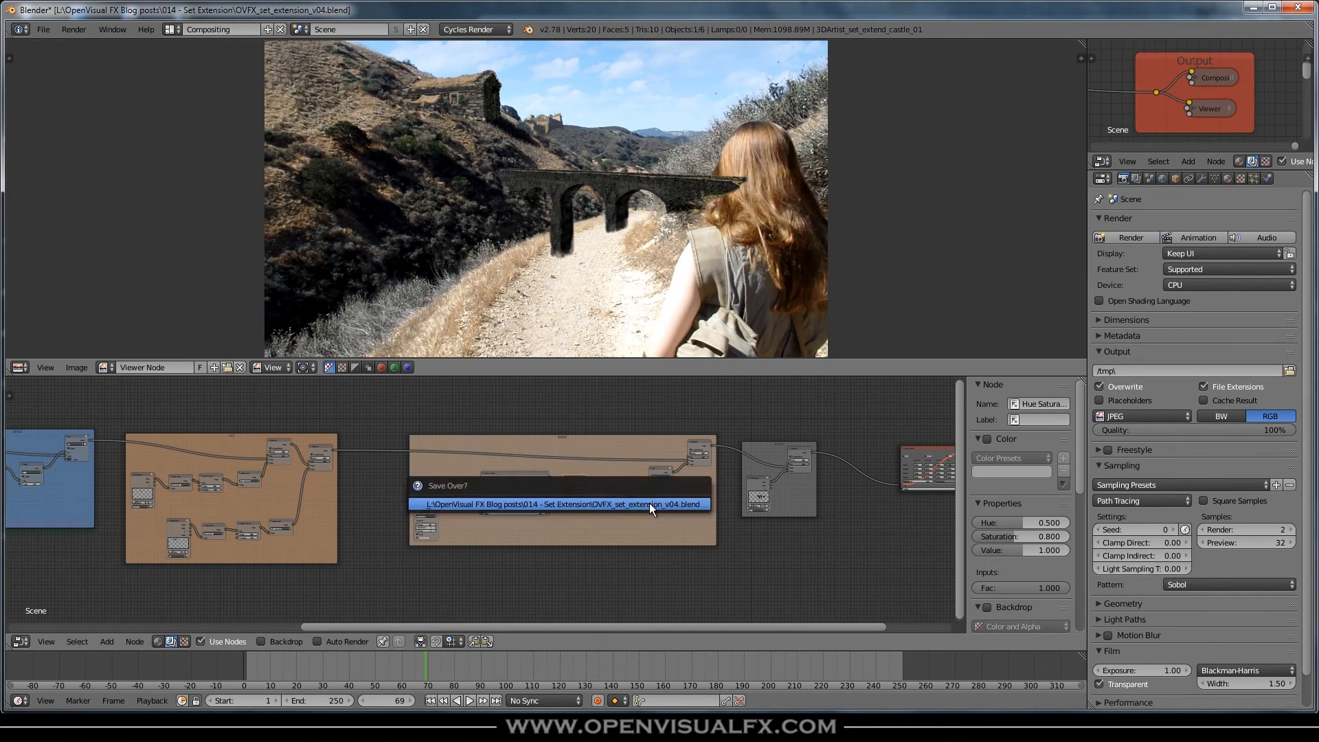
pyautogui.click(649, 504)
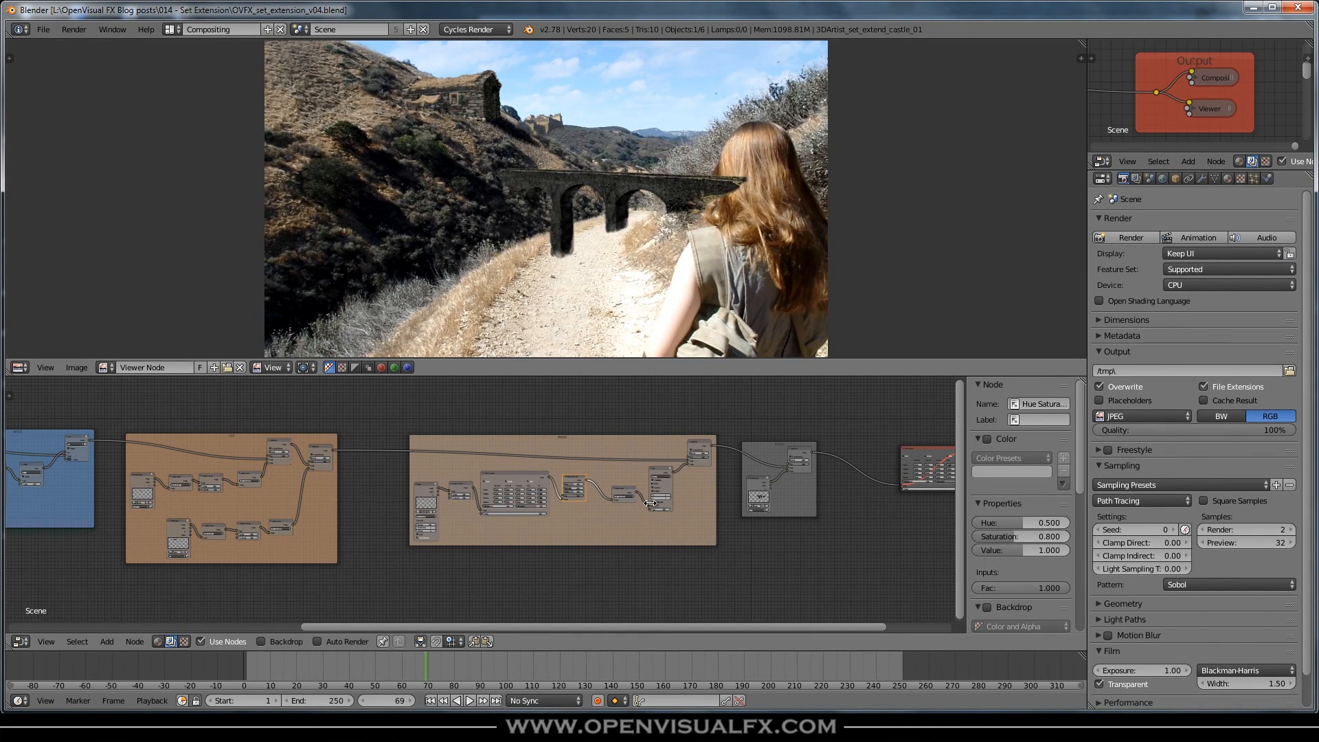